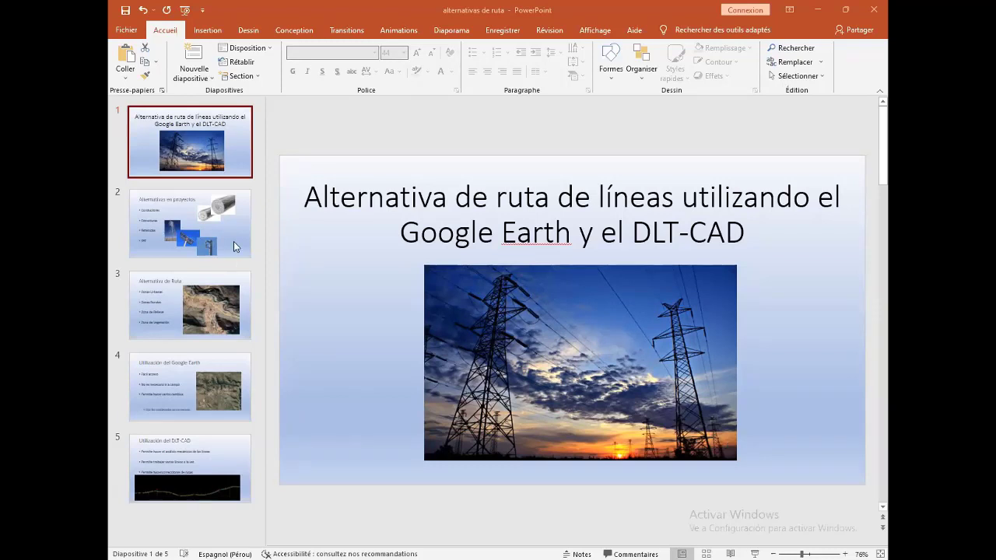
Show the Alternativas en proyectos slide in the 'alternativas de ruta' deck.
left_click(182, 223)
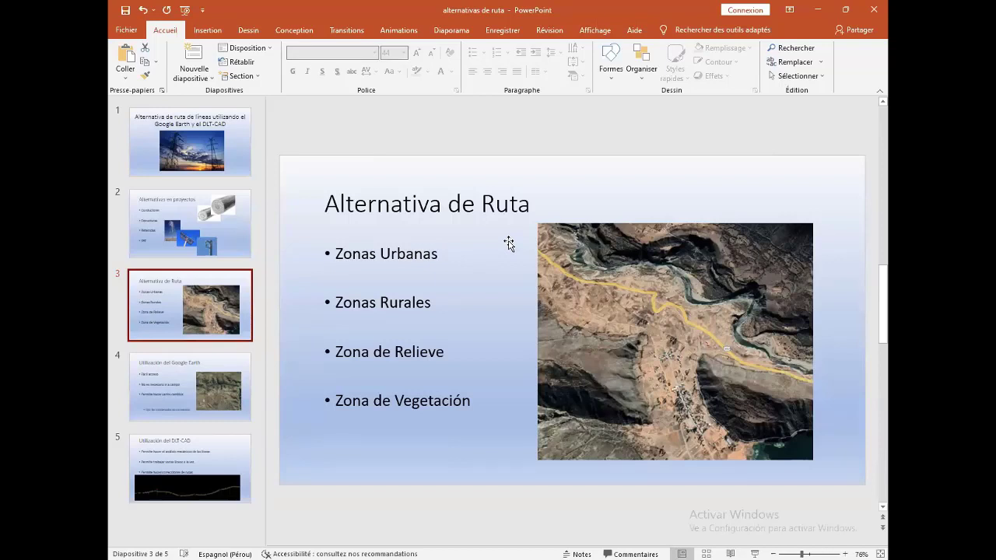
Display slide 4, 'Utilización del Google Earth', with its advantages and inexact-coordinates caution.
left_click(176, 371)
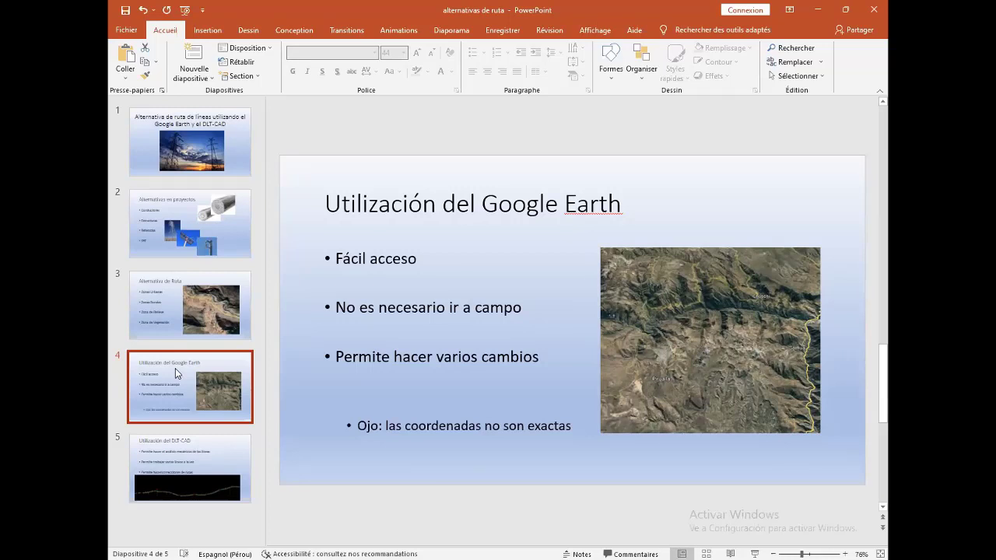
Display slide 5, 'Utilización del DLT-CAD', listing mechanical analysis, multiple lines and route corrections.
left_click(186, 470)
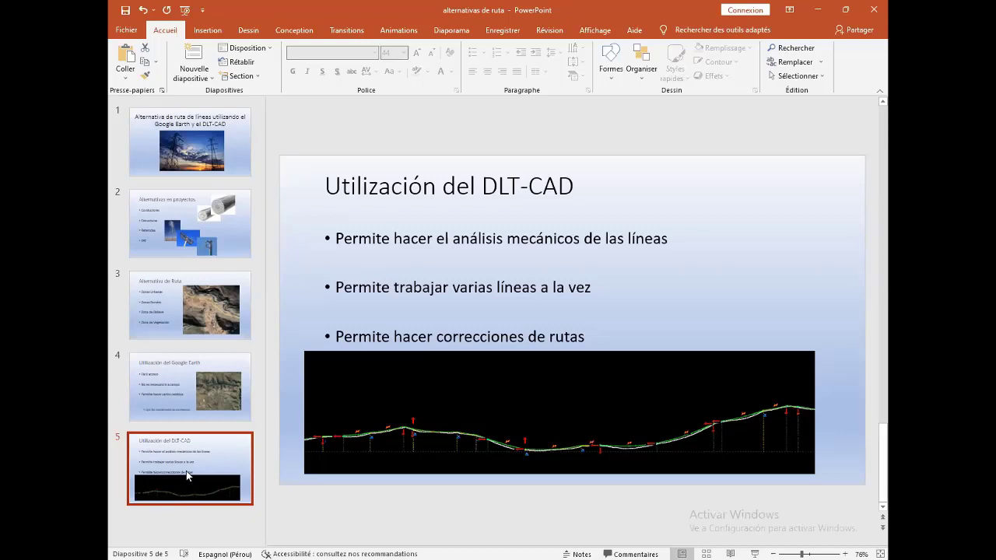
Bring Google Earth Pro forward, showing Huanca Sancos terrain and the 'linea' folder under Lugares.
left_click(416, 108)
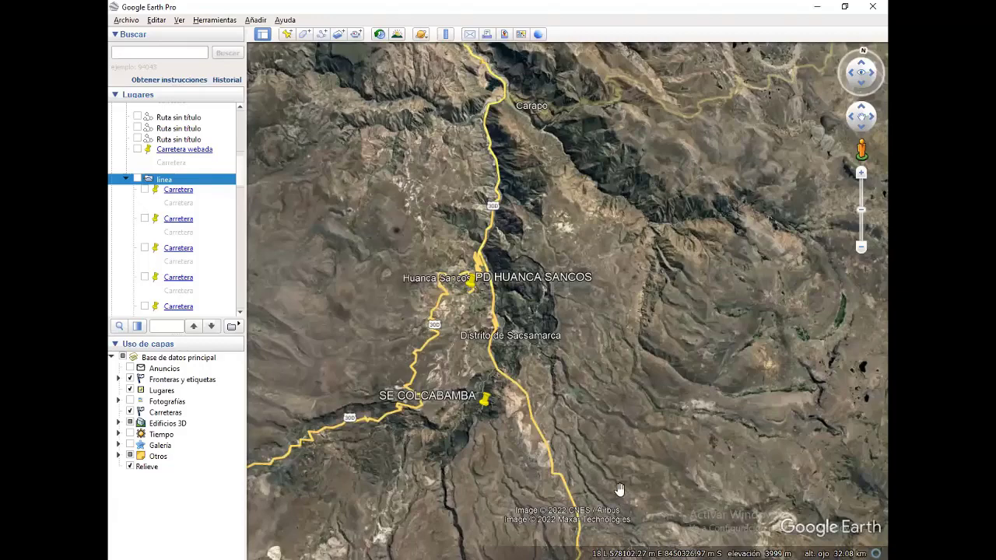
Zoom in on Colcabamba village, its church and the switchback road climbing the hillside.
scroll(622, 490, "up", 1)
scroll(476, 358, "up", 2)
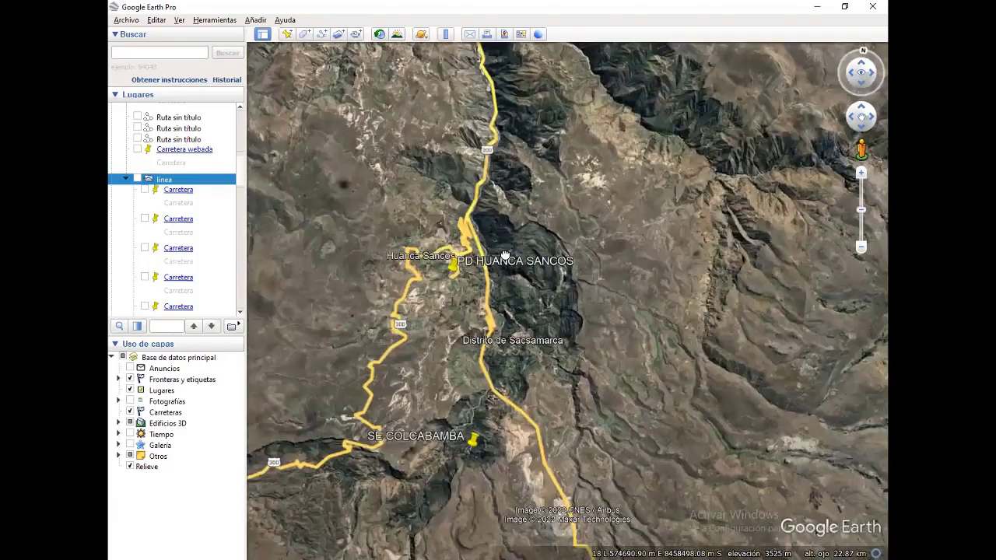
scroll(553, 343, "up", 3)
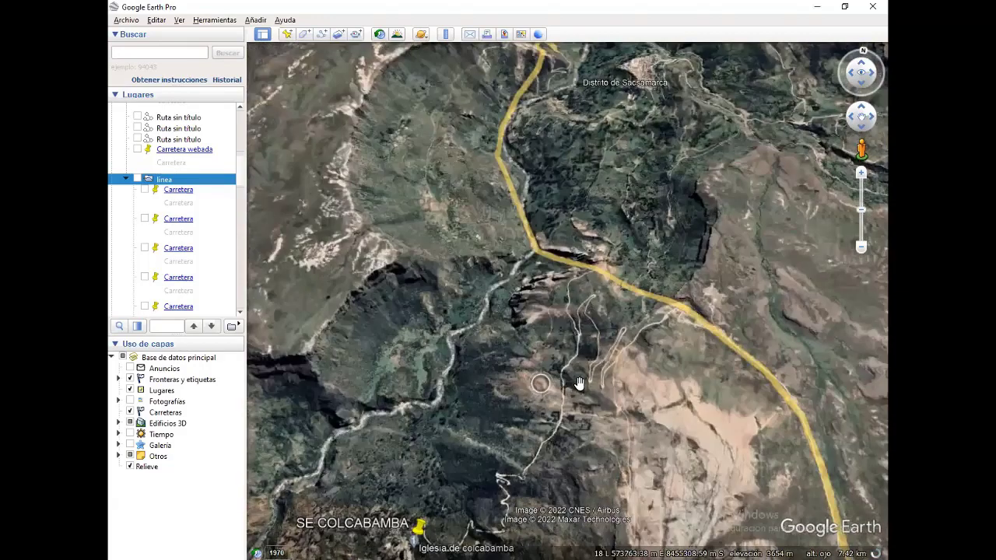
scroll(540, 397, "up", 1)
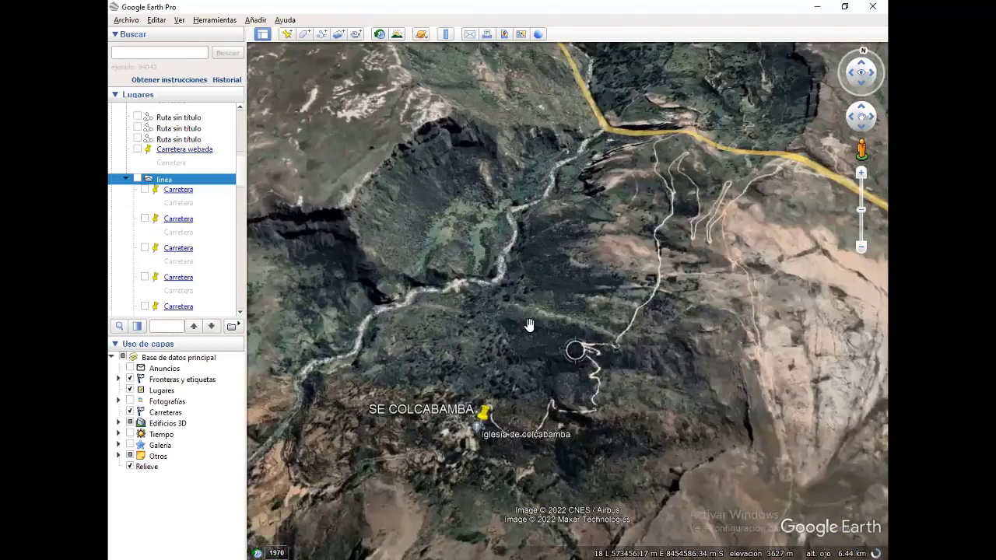
scroll(532, 365, "up", 1)
scroll(529, 362, "up", 1)
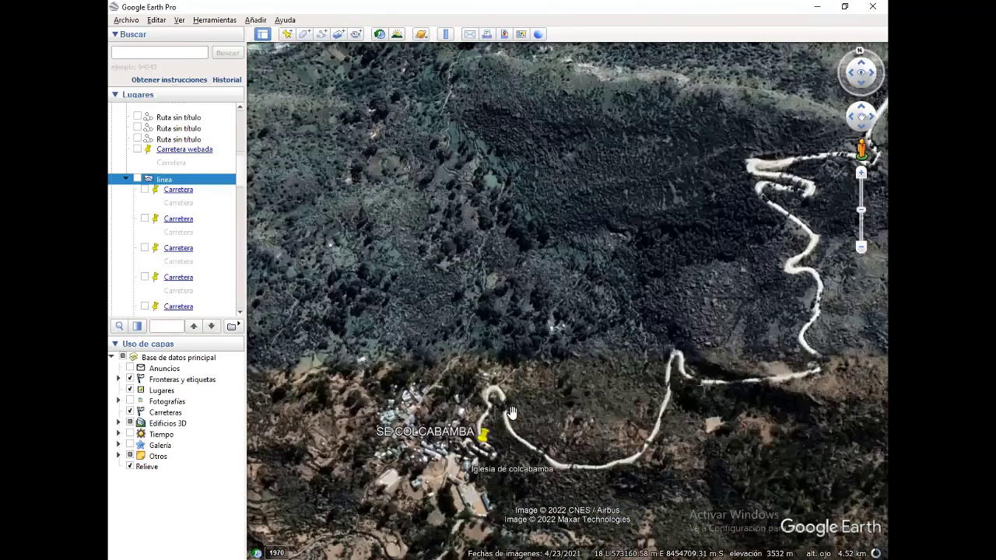
scroll(506, 269, "up", 1)
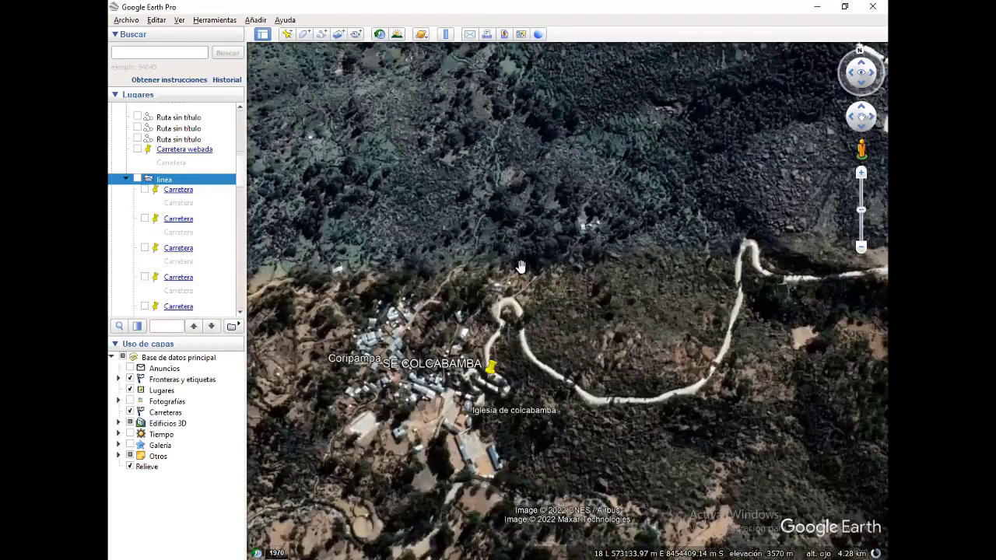
scroll(522, 267, "up", 1)
scroll(429, 361, "up", 1)
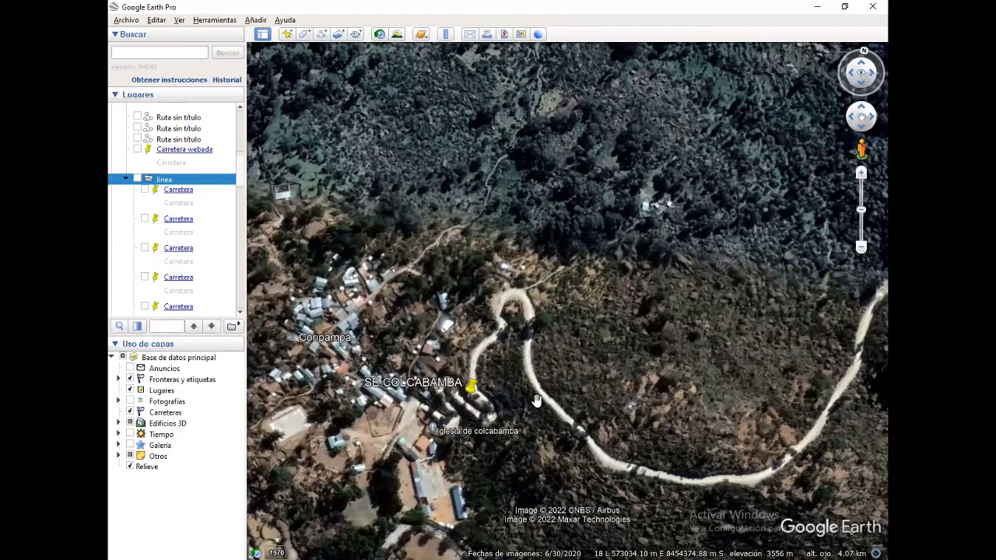
Zoom out and pan the map north to bring PD HUANCA SANCOS into view.
scroll(506, 395, "down", 1)
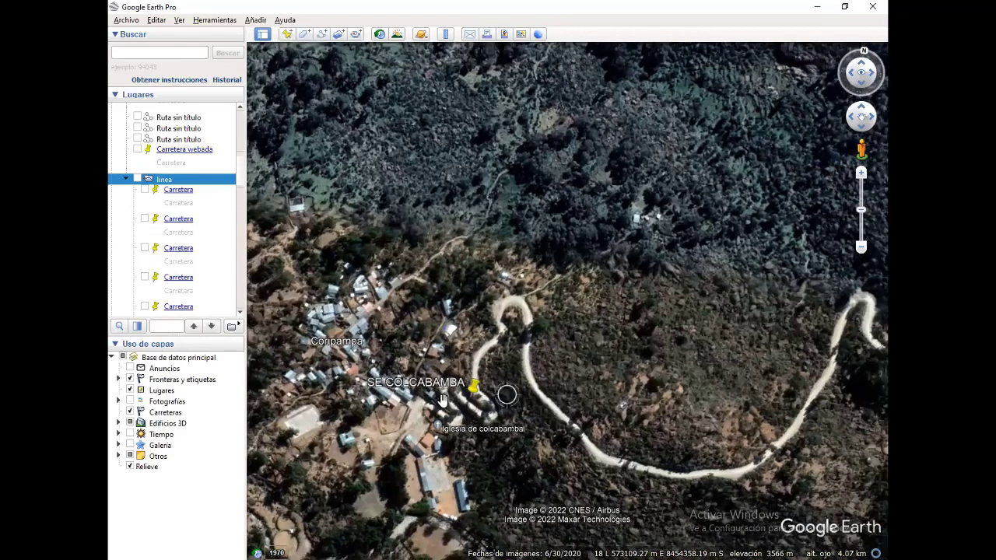
scroll(506, 395, "down", 1)
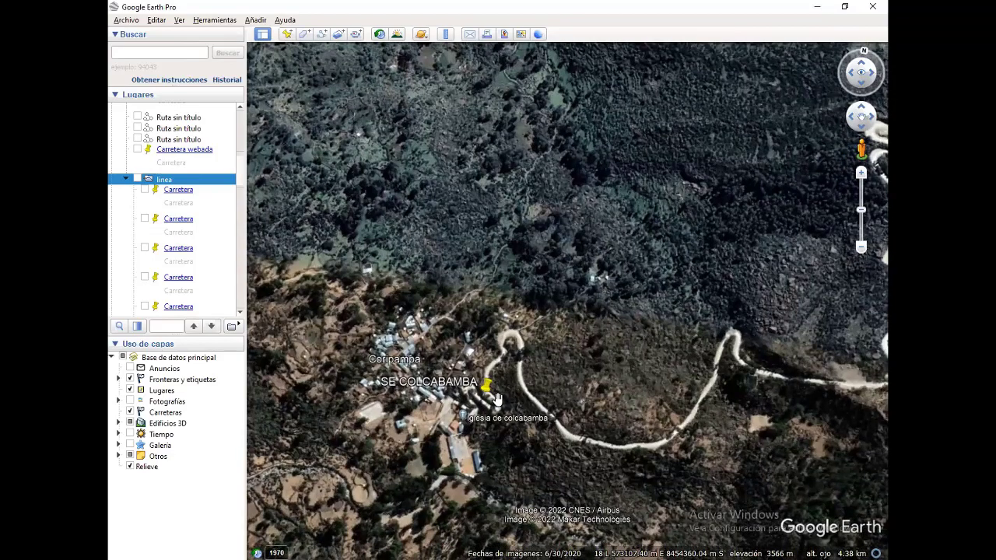
scroll(498, 398, "down", 2)
scroll(510, 336, "down", 2)
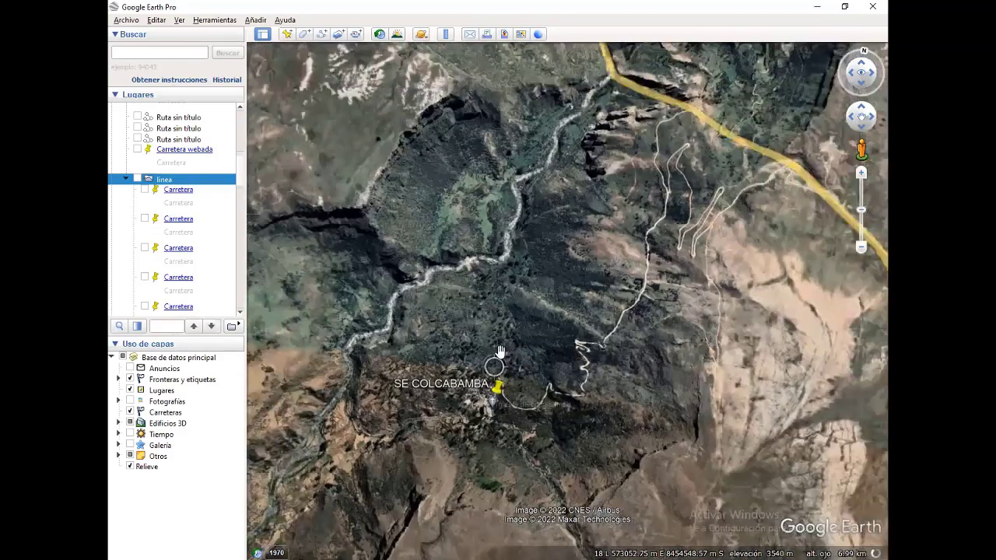
scroll(504, 334, "down", 1)
scroll(504, 335, "down", 1)
scroll(504, 335, "down", 1)
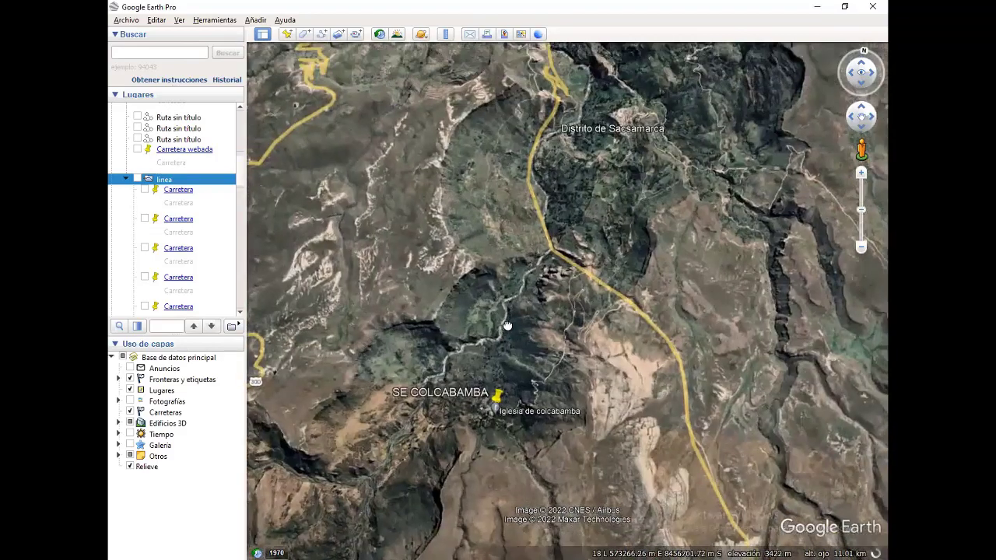
left_click_drag(423, 243, 448, 386)
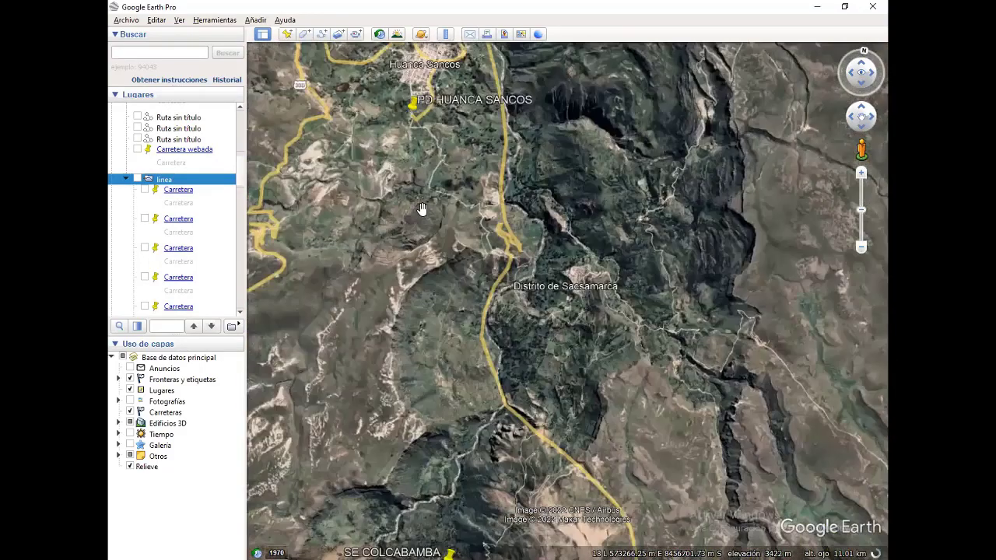
left_click_drag(422, 209, 464, 290)
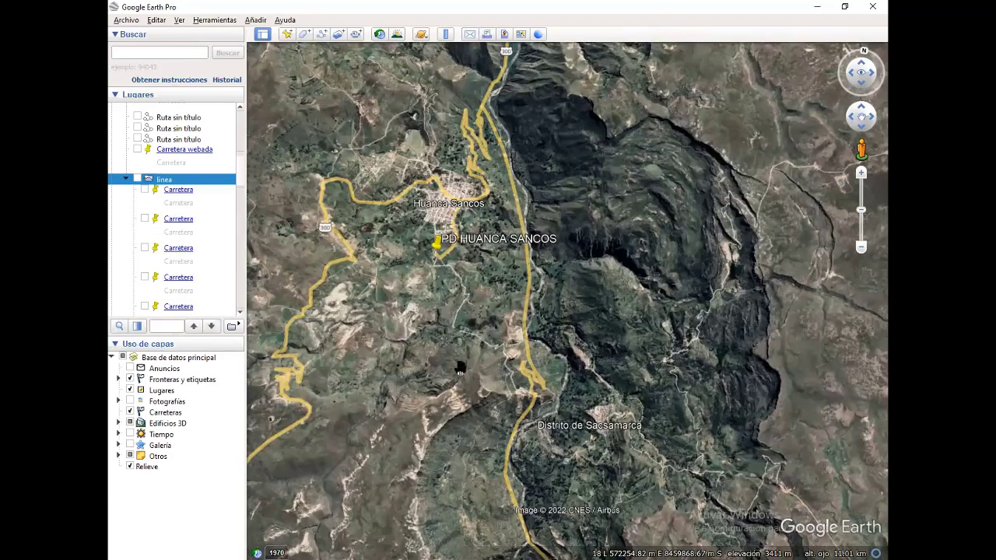
Frame the terrain between Huanca Sancos and Colcabamba and start a new untitled path.
scroll(456, 216, "down", 3)
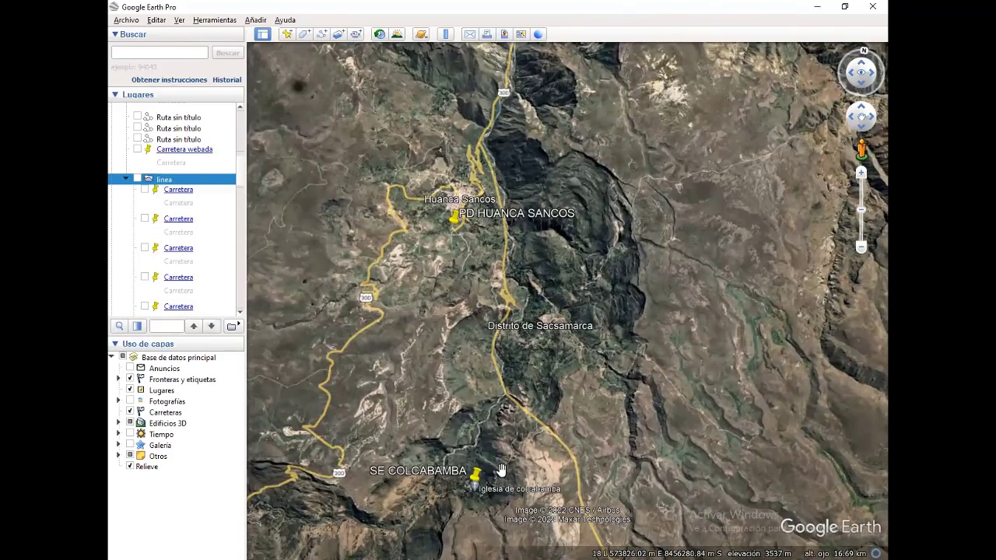
scroll(502, 467, "up", 1)
scroll(498, 393, "up", 1)
scroll(495, 382, "up", 1)
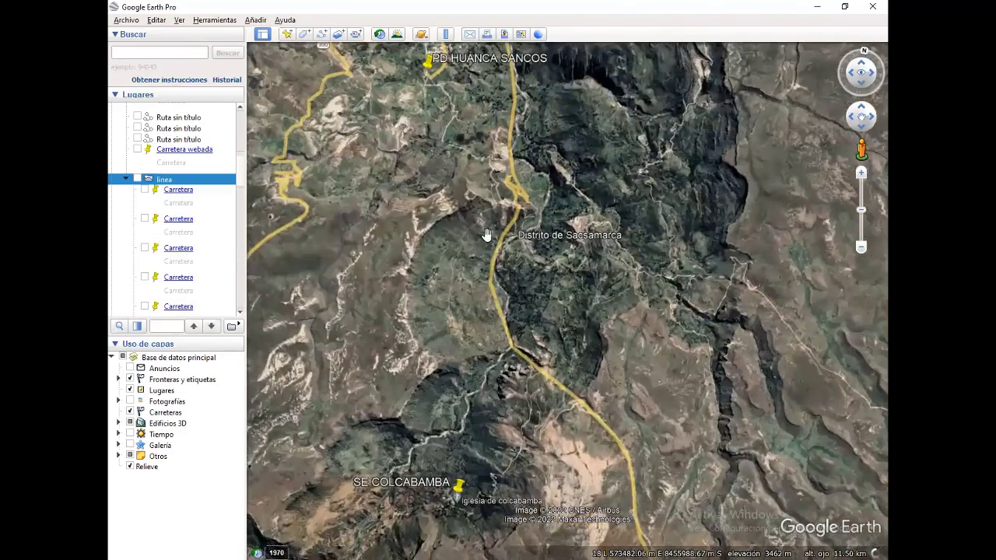
scroll(490, 312, "up", 1)
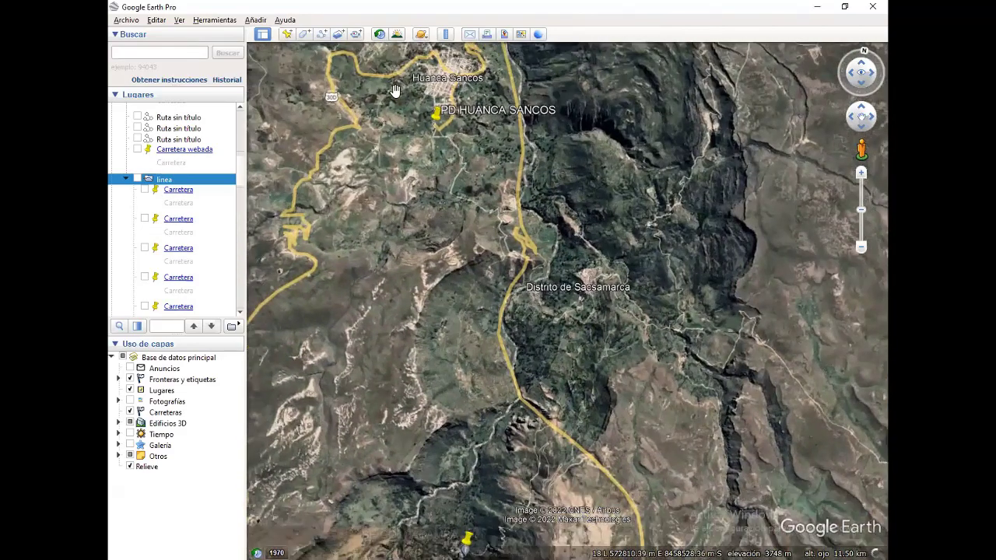
key("ctrl+shift+t")
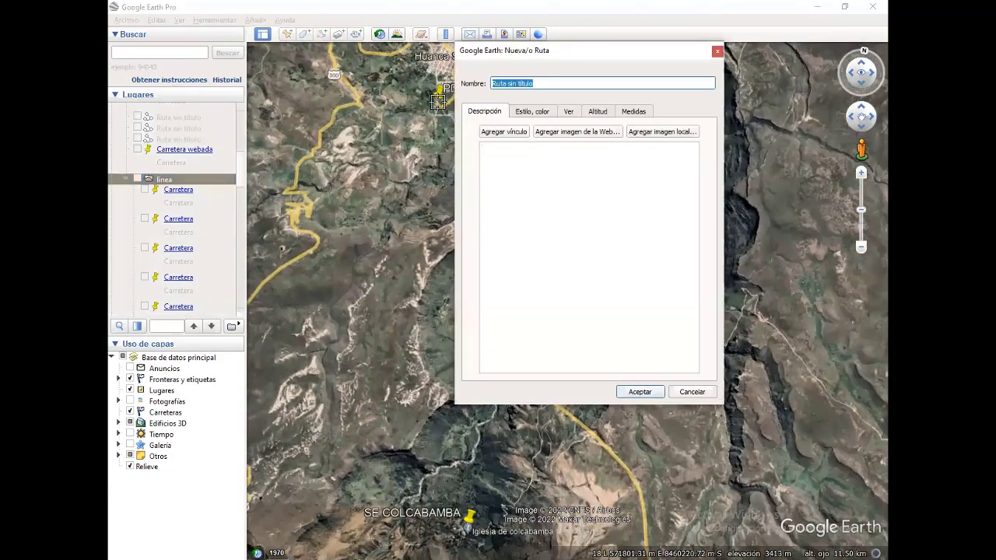
Cancel the untitled path and tilt a close view of the roads below PD HUANCA SANCOS.
scroll(433, 108, "up", 2)
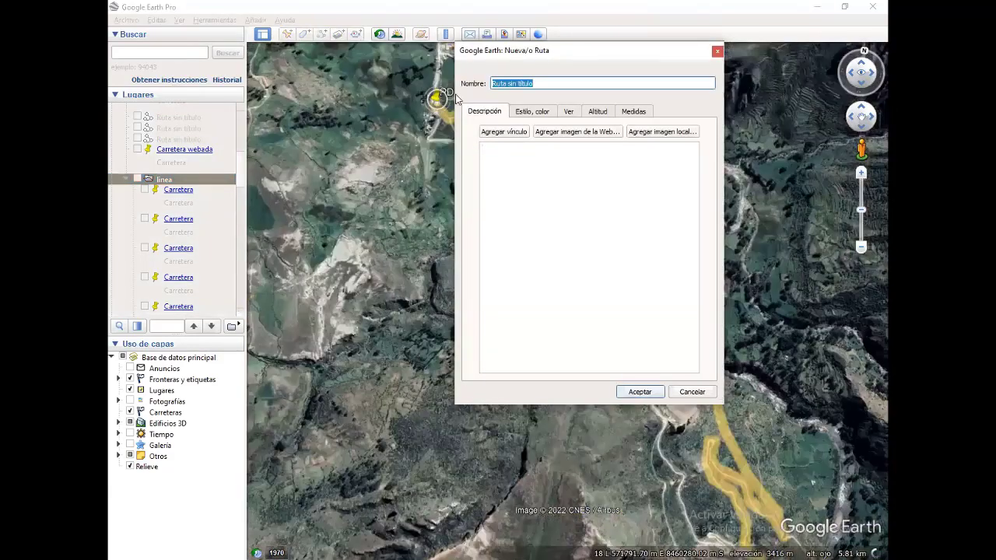
scroll(434, 107, "up", 2)
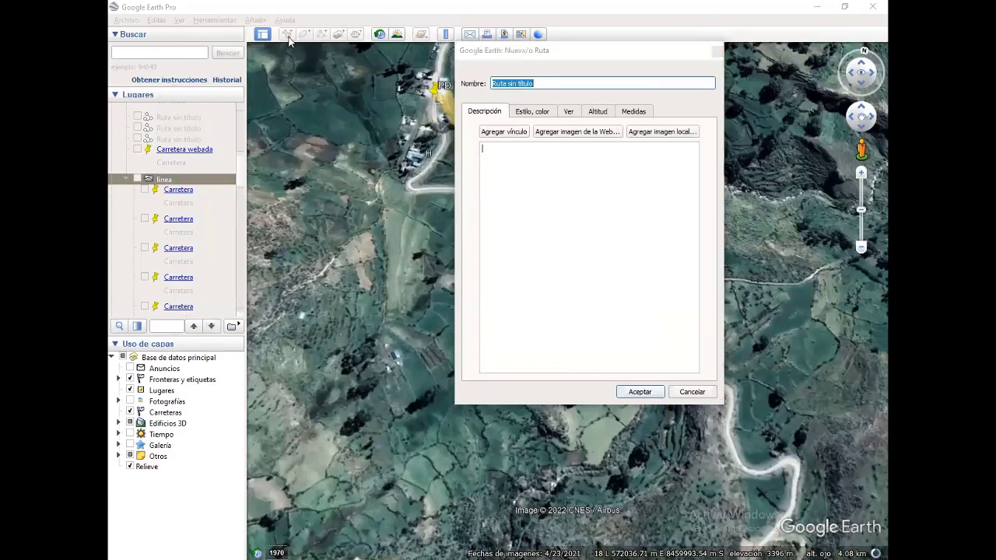
key("Escape")
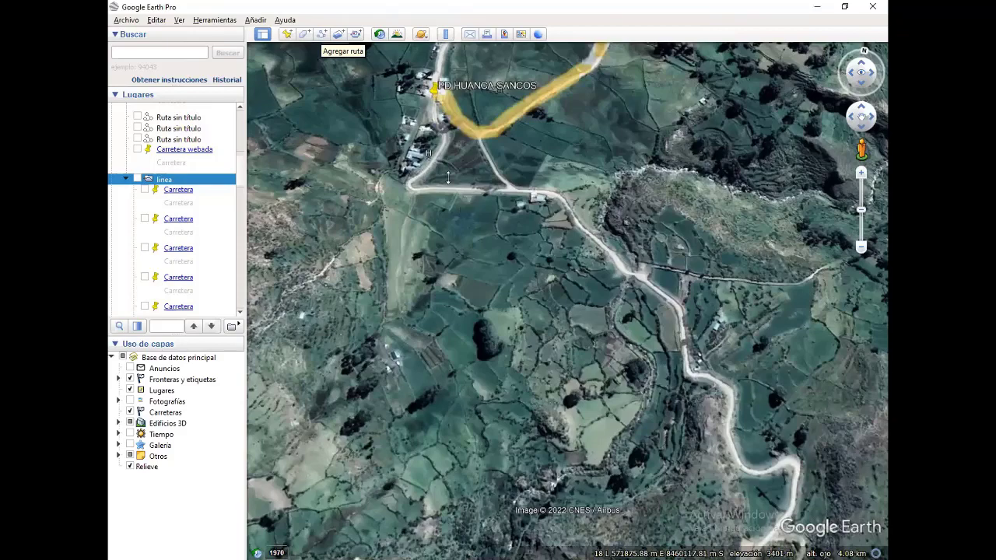
middle_click_drag(448, 177, 460, 302)
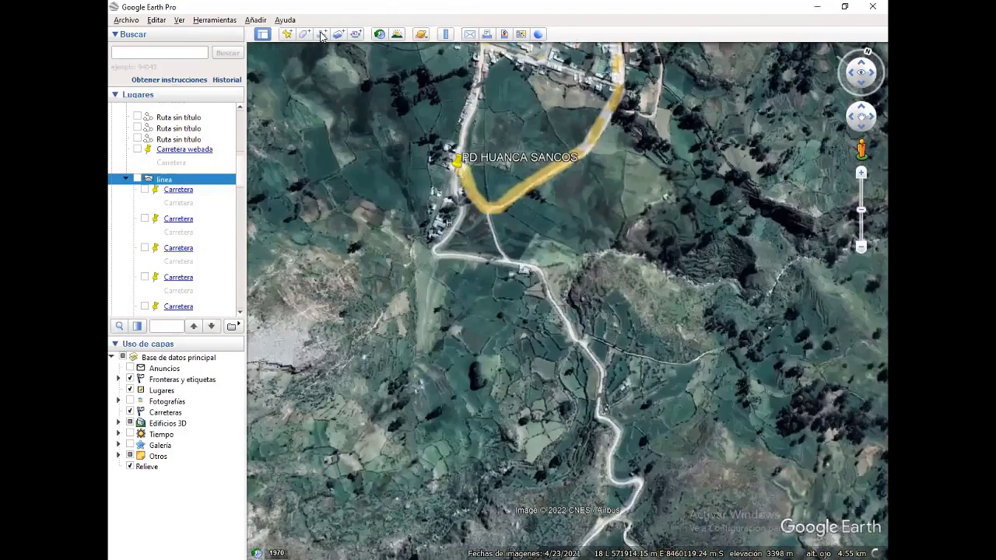
Draw a path from PD HUANCA SANCOS to SE COLCABAMBA and save it as 'Trazo Directo' (6.37 km).
key("ctrl+shift+t")
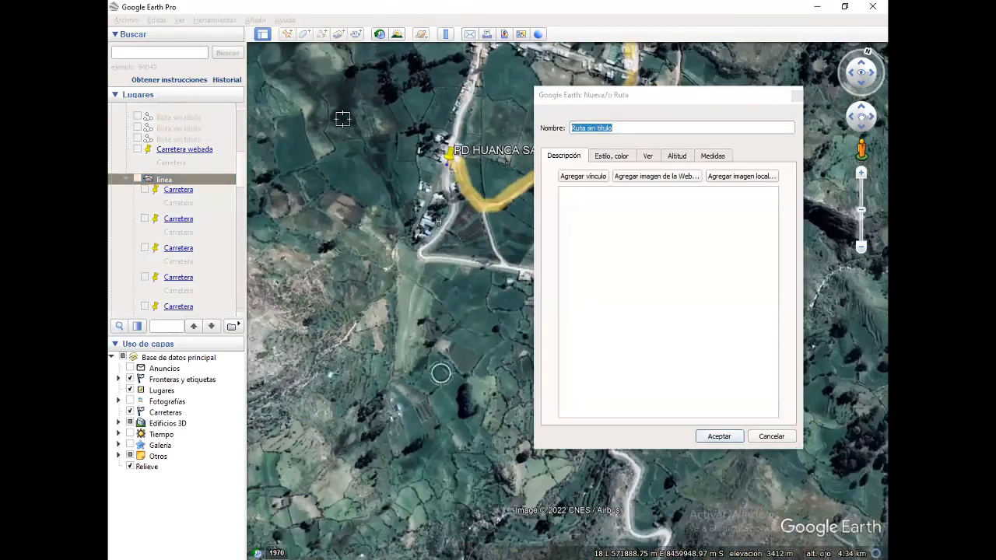
scroll(370, 201, "down", 2)
scroll(467, 118, "down", 2)
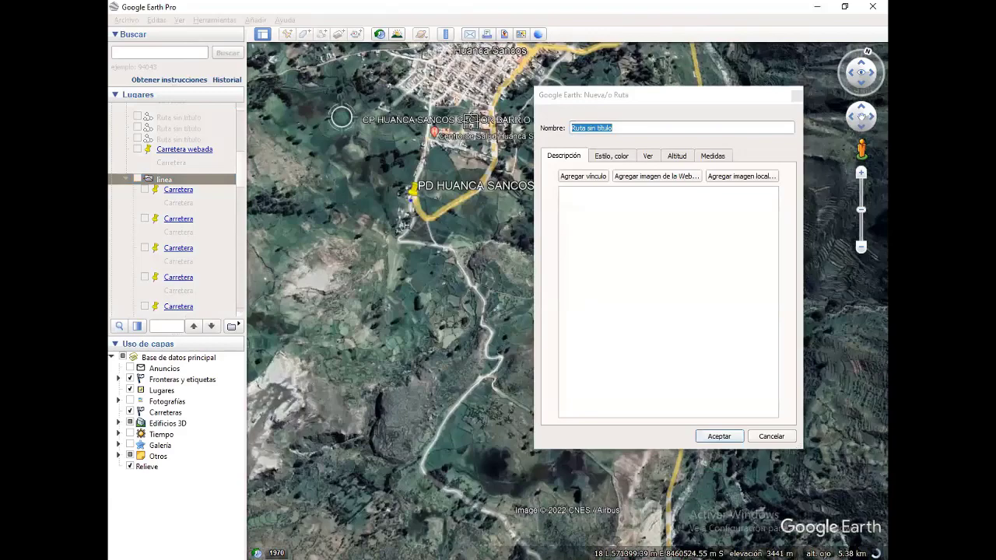
scroll(468, 118, "down", 3)
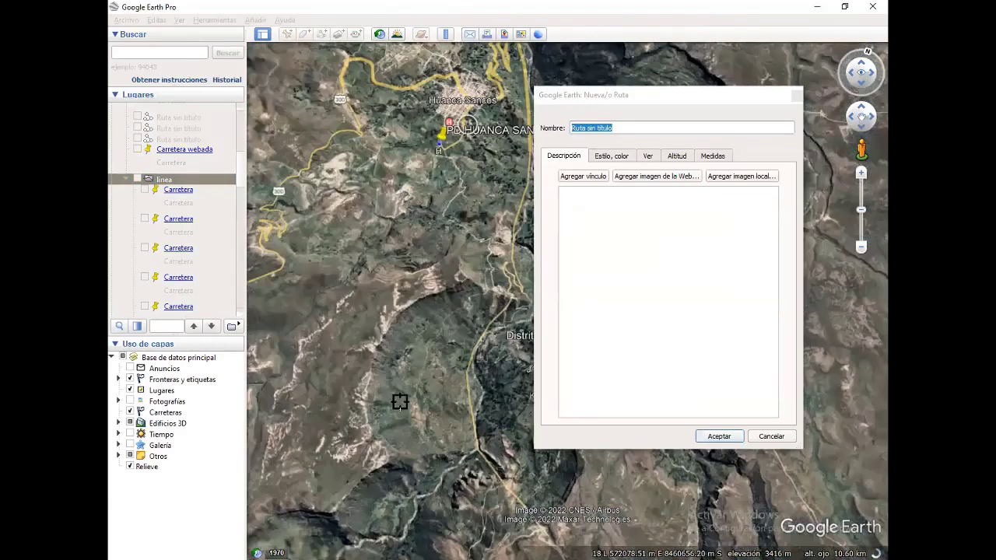
scroll(409, 404, "down", 1)
scroll(413, 403, "up", 2)
scroll(433, 399, "up", 1)
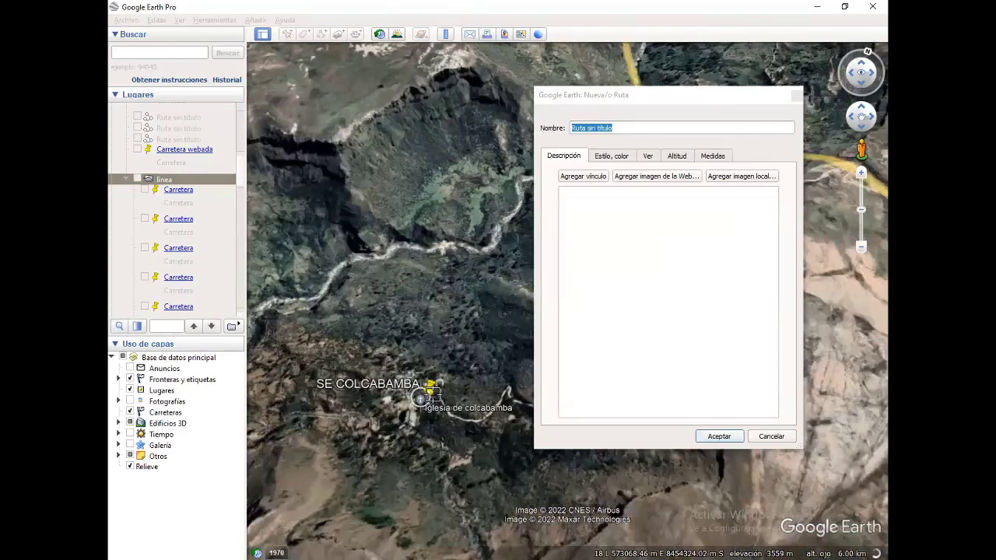
scroll(420, 401, "up", 1)
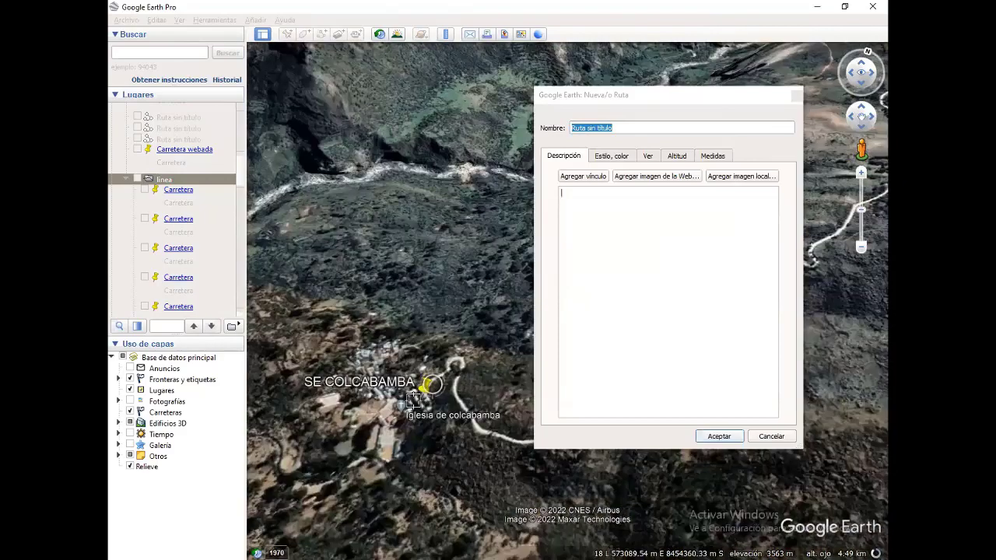
scroll(412, 402, "up", 1)
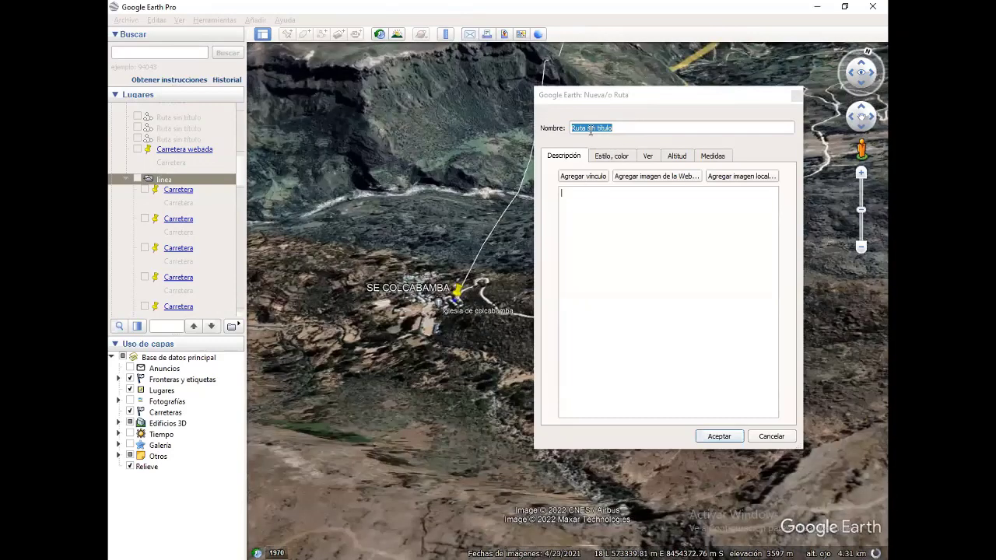
left_click(547, 134)
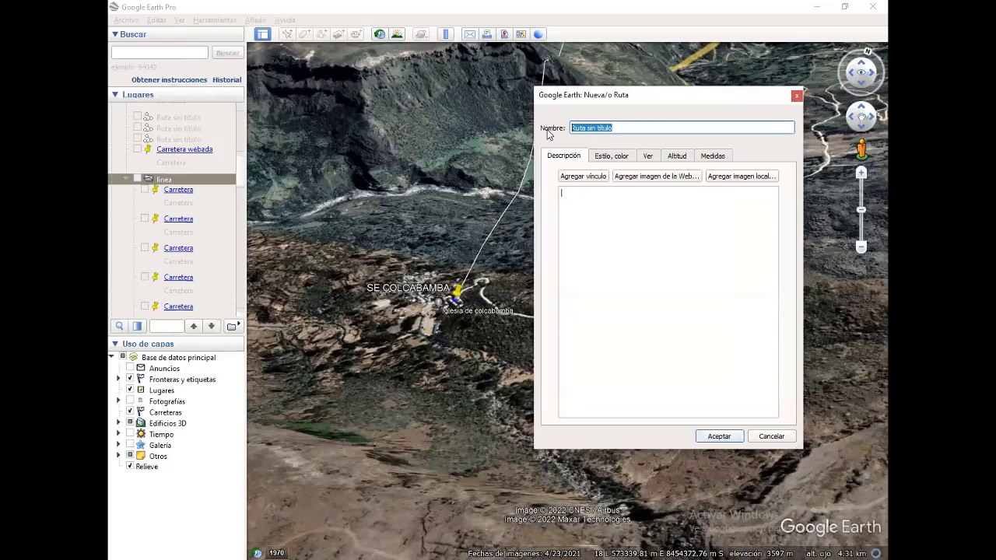
type("LT")
left_click(731, 437)
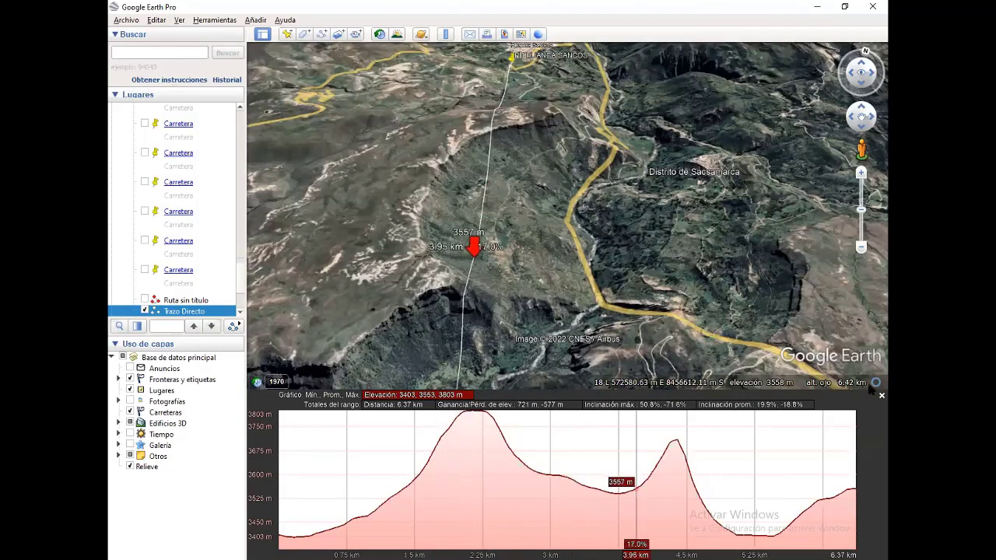
Close the Trazo Directo elevation profile and zoom in on PD HUANCA SANCOS.
left_click_drag(566, 389, 568, 467)
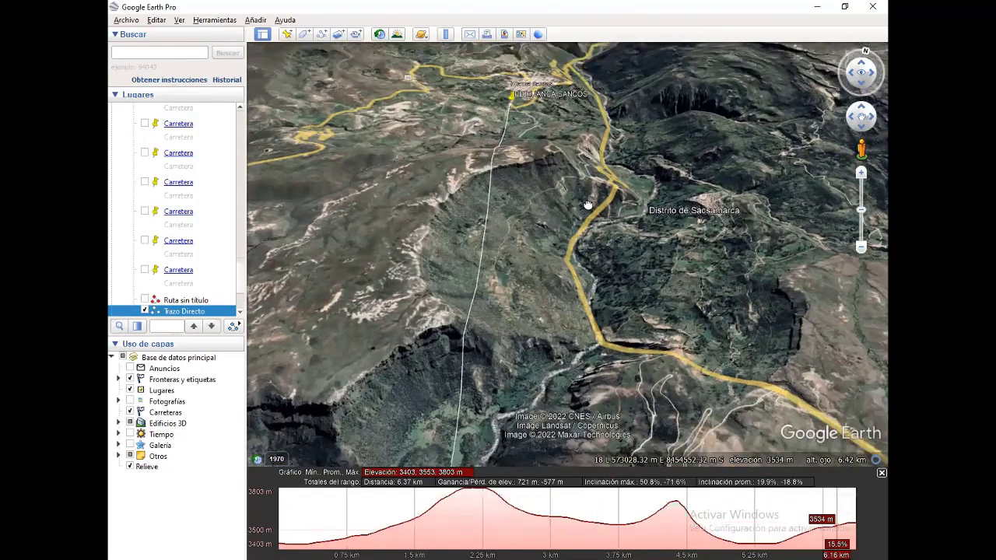
left_click(570, 380)
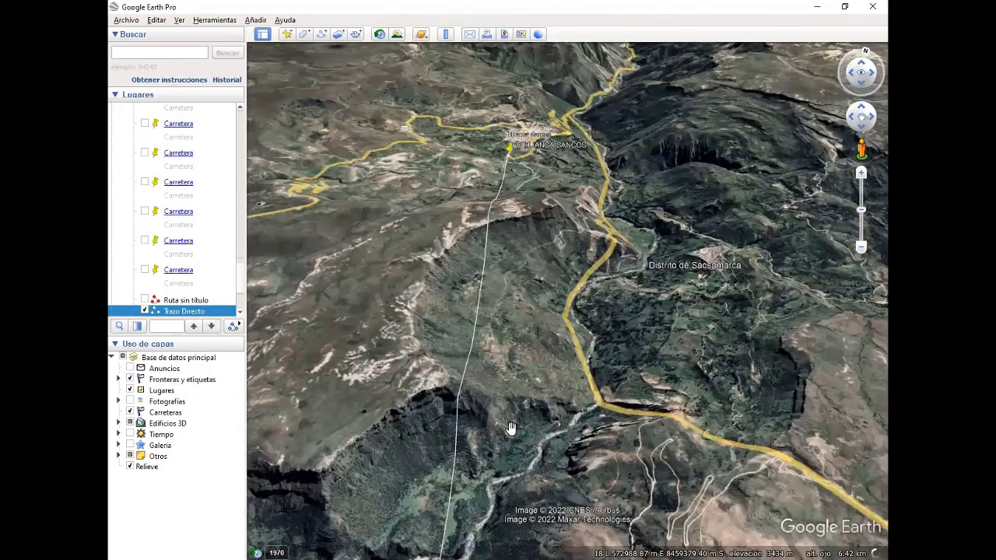
scroll(510, 428, "up", 2)
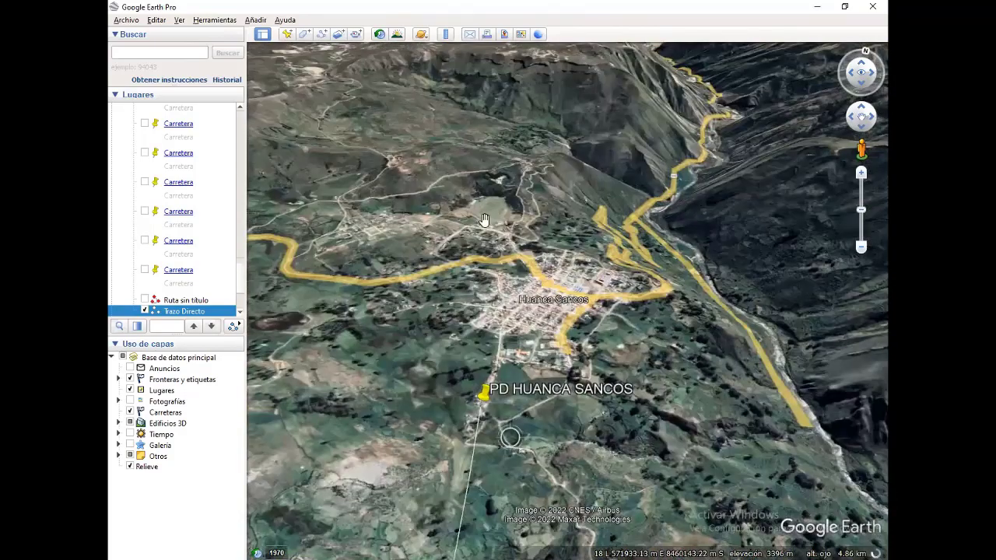
scroll(636, 327, "up", 2)
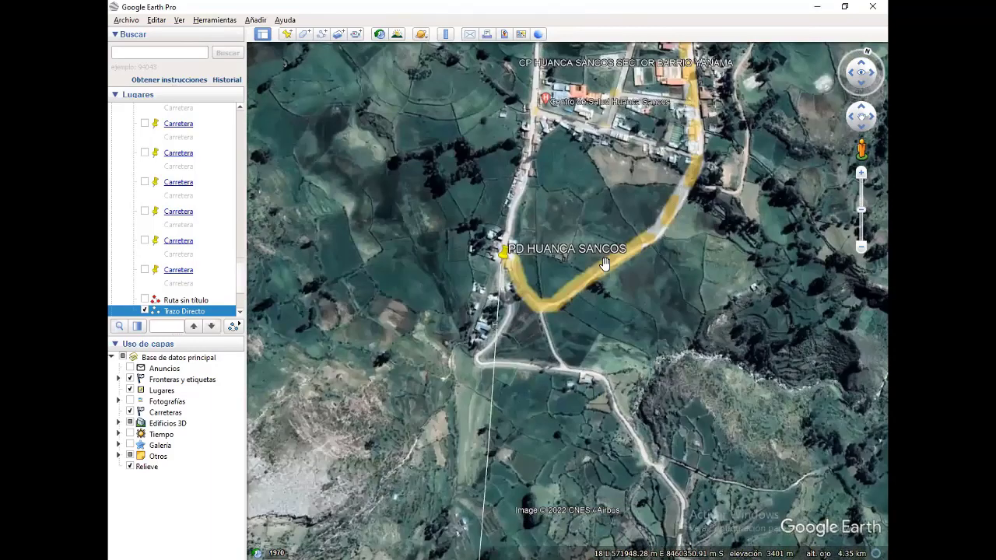
Start a new path and place its first points along the road south of PD HUANCA SANCOS.
key("ctrl+shift+t")
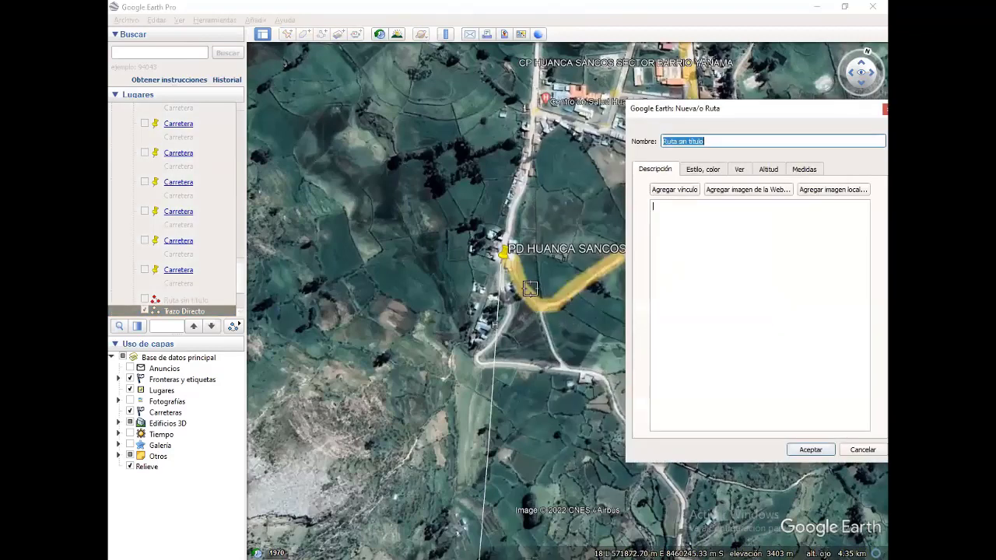
left_click(526, 293)
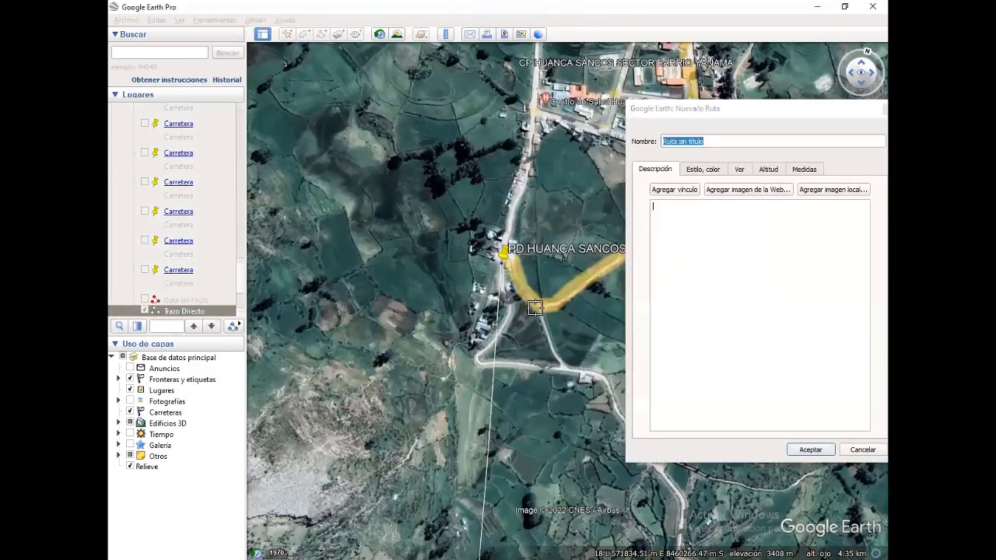
left_click(542, 315)
left_click(569, 366)
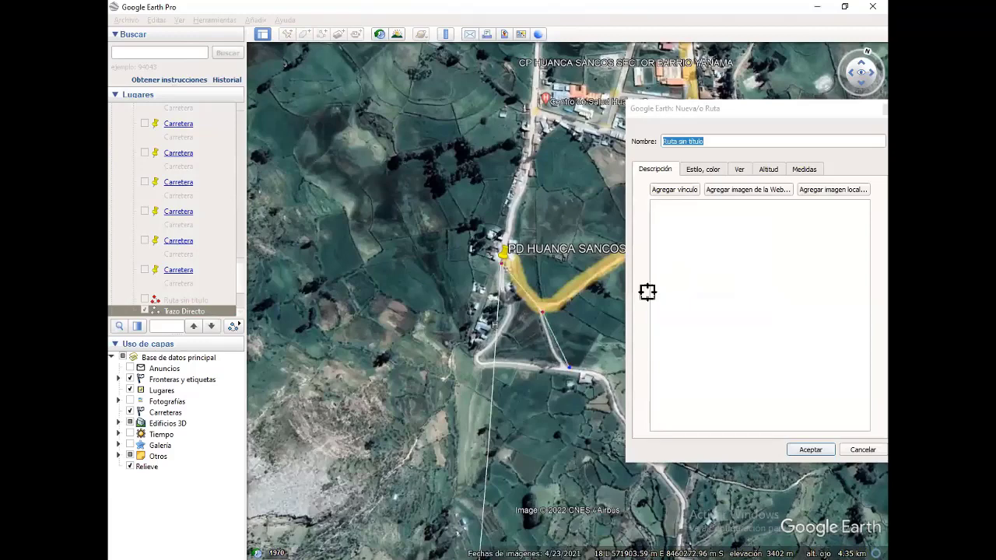
left_click_drag(755, 108, 353, 162)
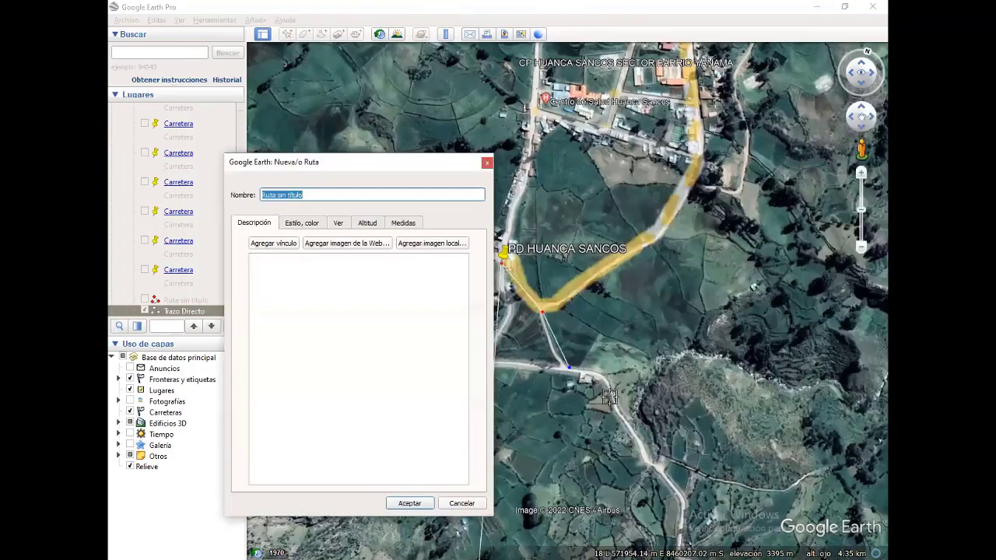
left_click(605, 375)
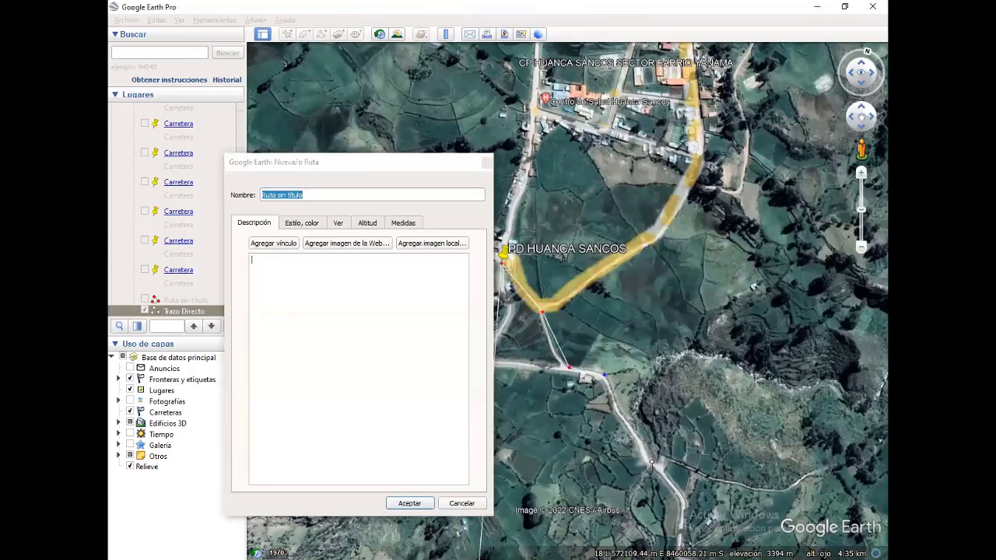
left_click(650, 460)
scroll(615, 365, "down", 3)
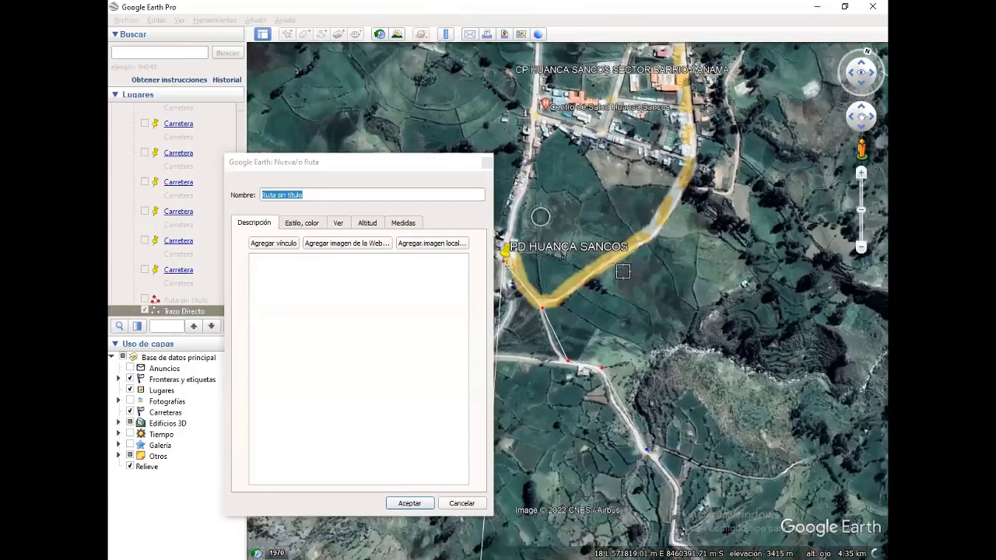
scroll(591, 334, "down", 2)
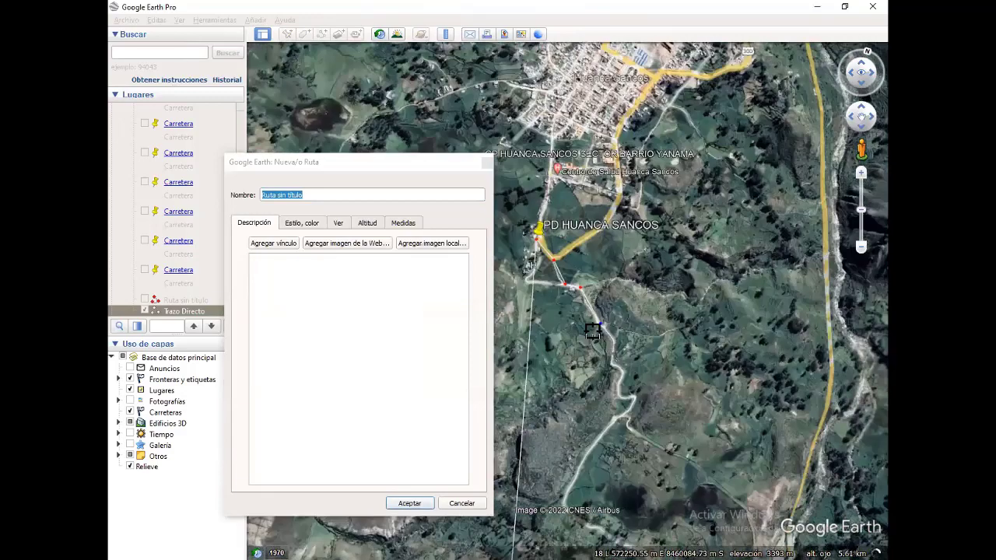
scroll(590, 335, "up", 3)
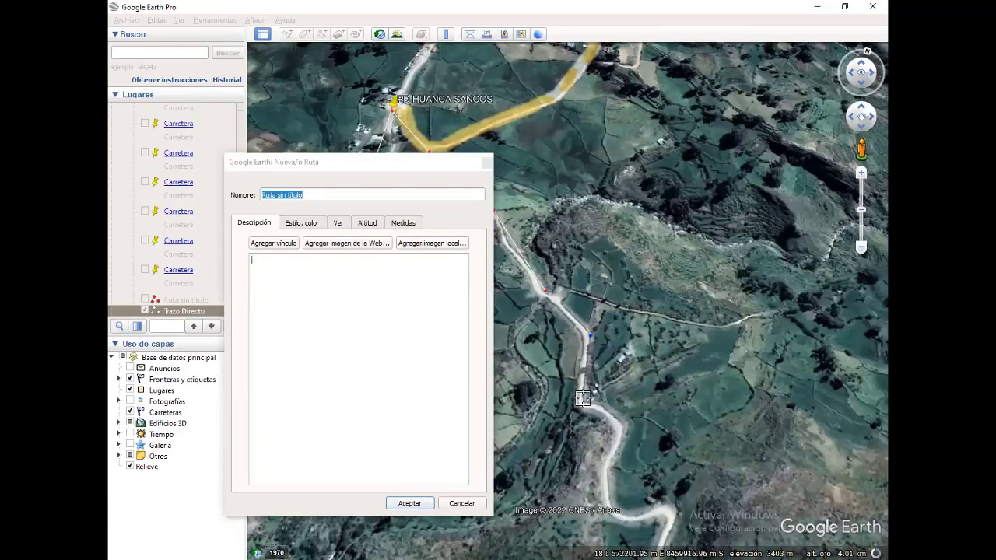
left_click(583, 399)
left_click(623, 427)
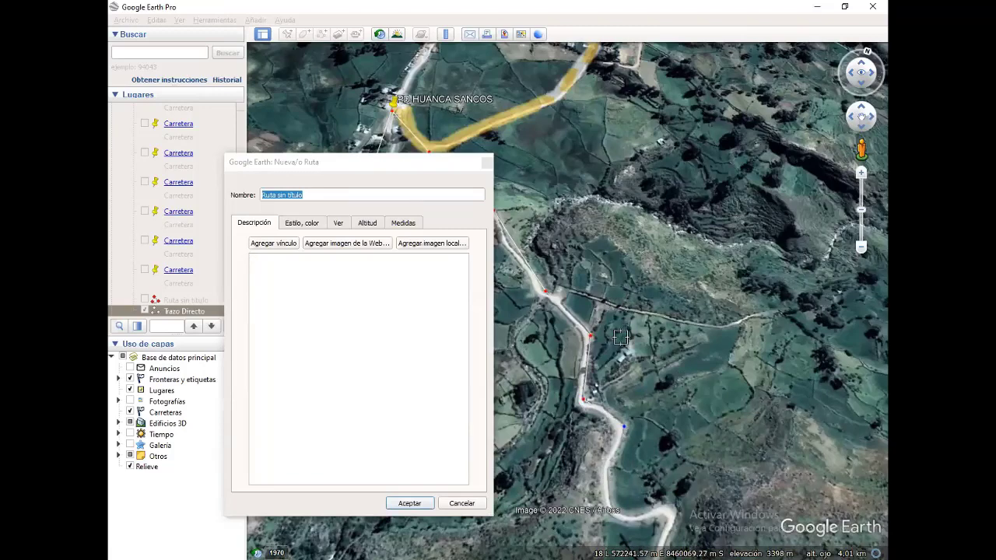
Move the path's last point onto the road and add another point beyond it.
scroll(619, 327, "down", 1)
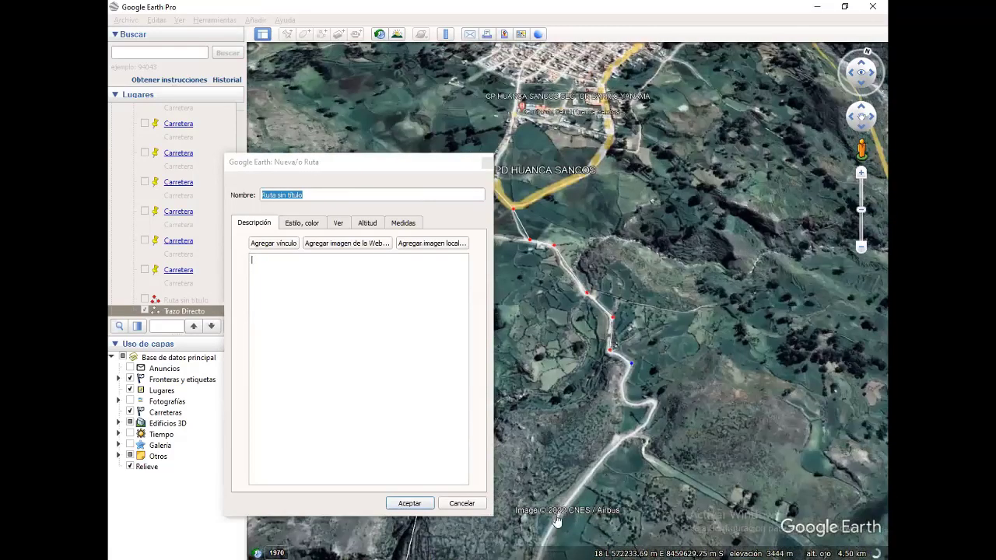
scroll(734, 160, "down", 2)
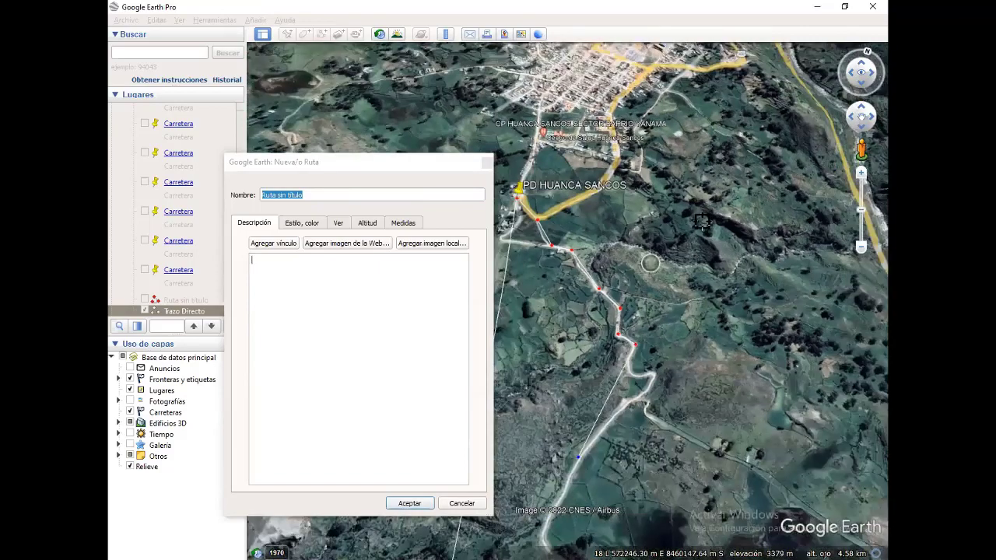
scroll(611, 428, "up", 2)
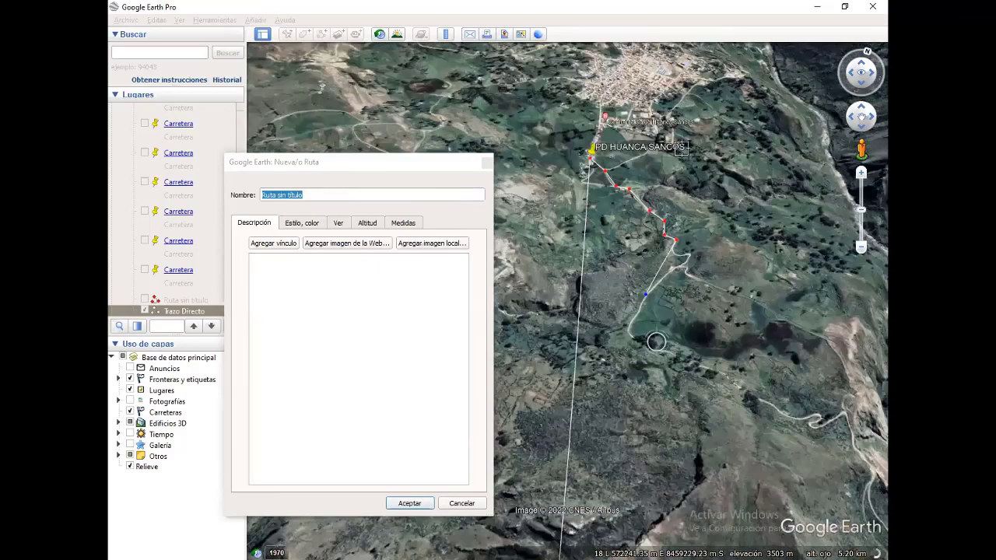
scroll(622, 410, "up", 1)
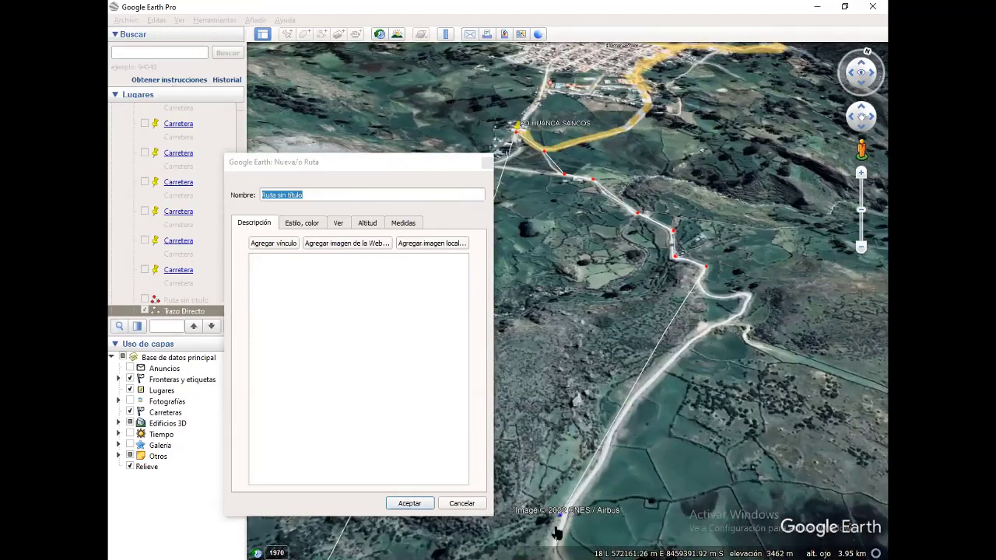
left_click_drag(557, 533, 549, 539)
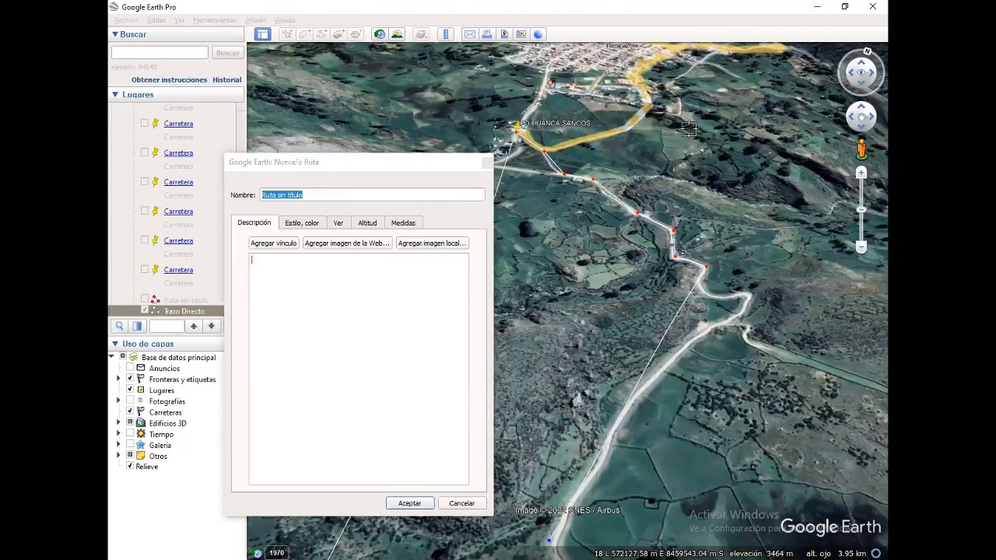
scroll(684, 144, "down", 1)
scroll(677, 393, "down", 1)
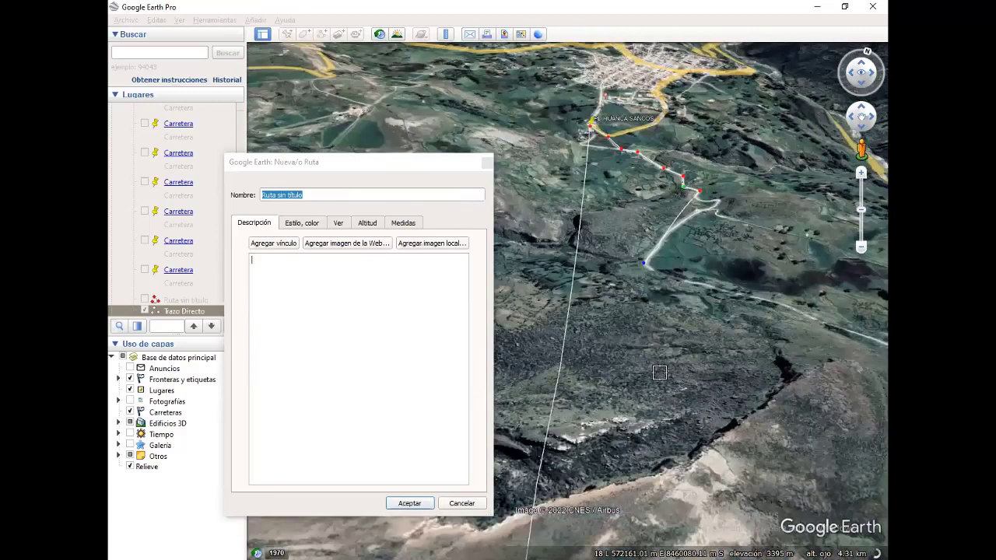
scroll(655, 444, "down", 2)
scroll(689, 280, "down", 1)
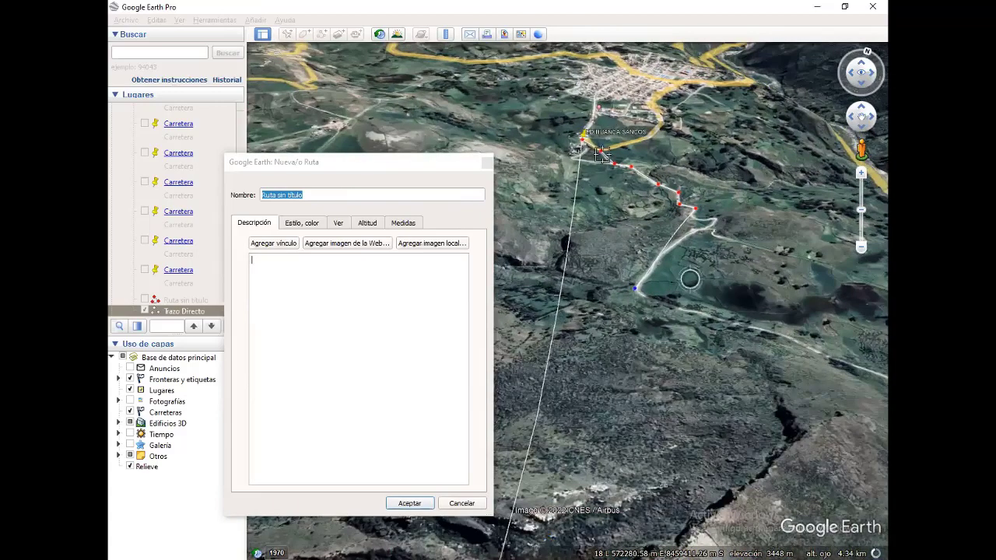
scroll(627, 178, "down", 1)
scroll(747, 160, "down", 1)
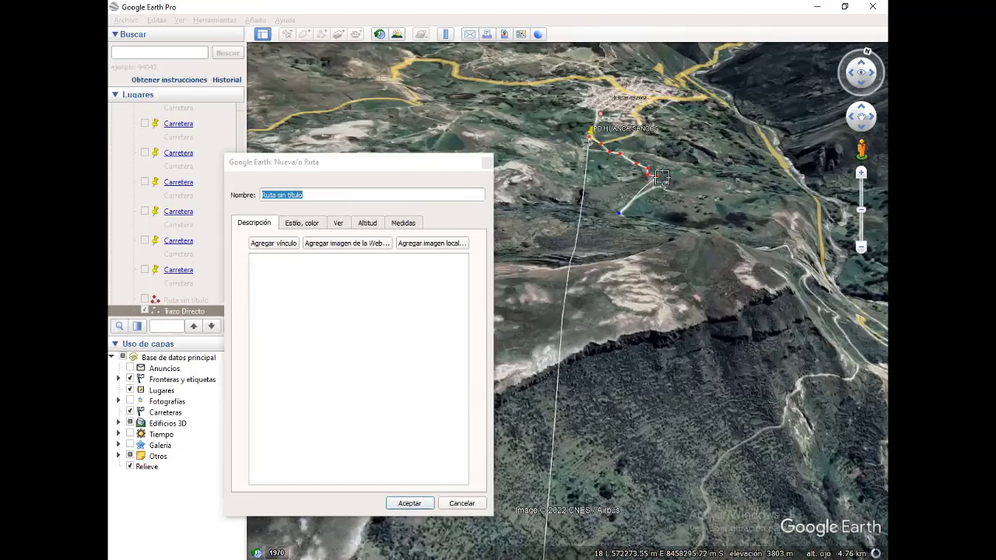
left_click(661, 178)
Add a final road point and save the path as 'Ruta sin título'.
scroll(704, 187, "up", 2)
scroll(762, 356, "up", 2)
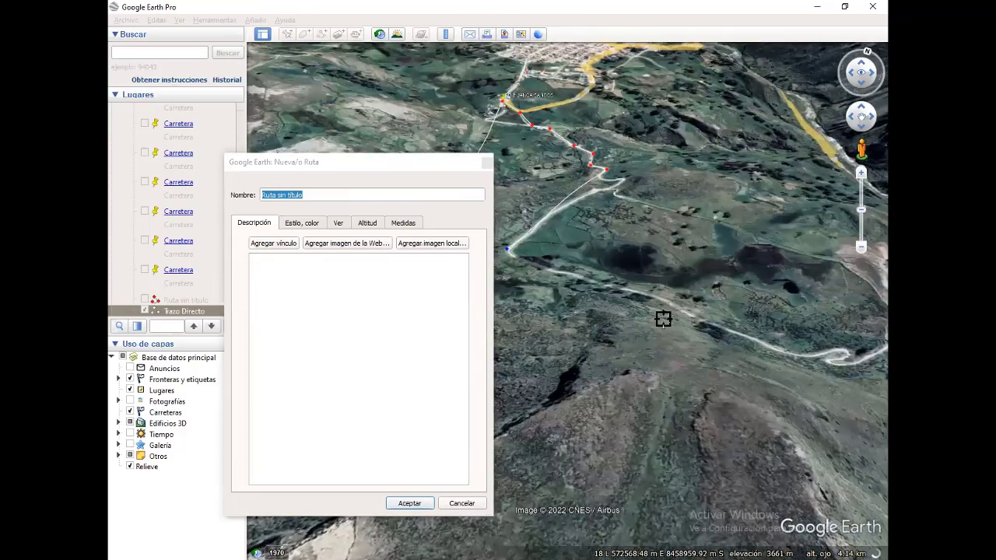
scroll(626, 334, "down", 2)
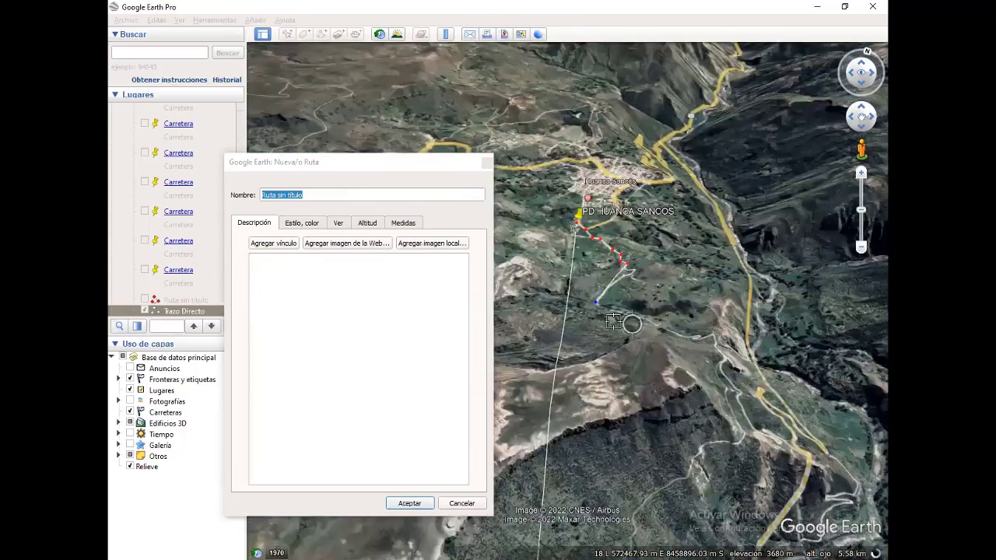
scroll(614, 323, "down", 2)
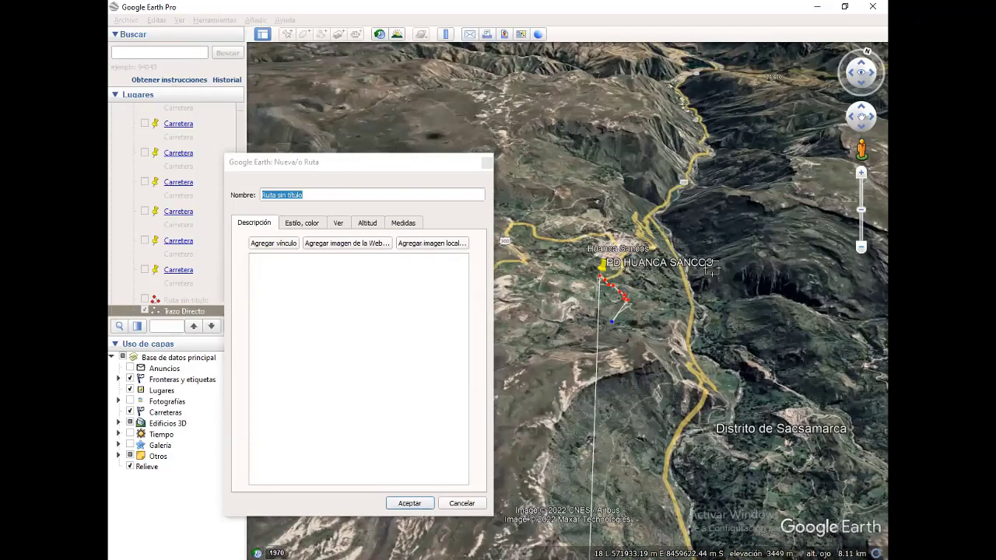
scroll(649, 336, "up", 1)
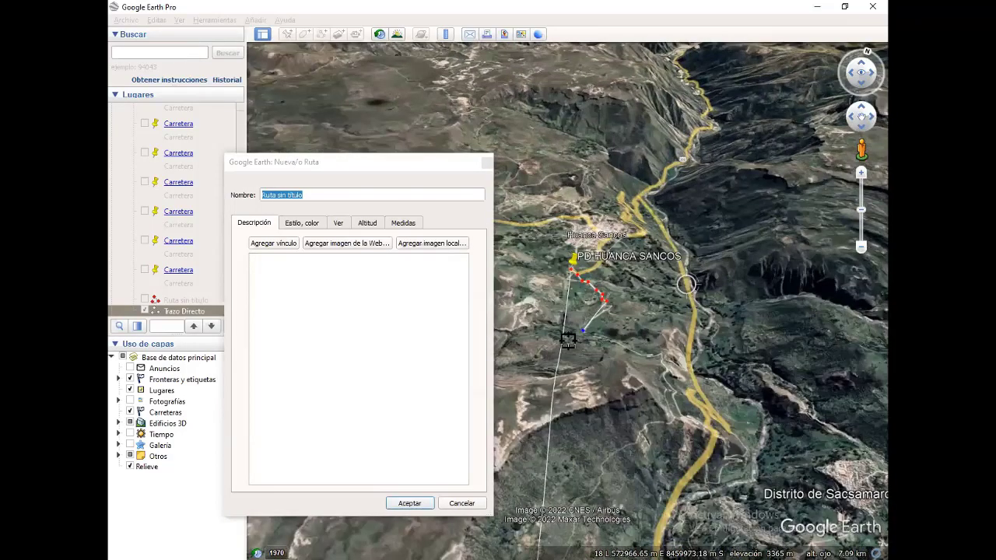
scroll(529, 359, "up", 1)
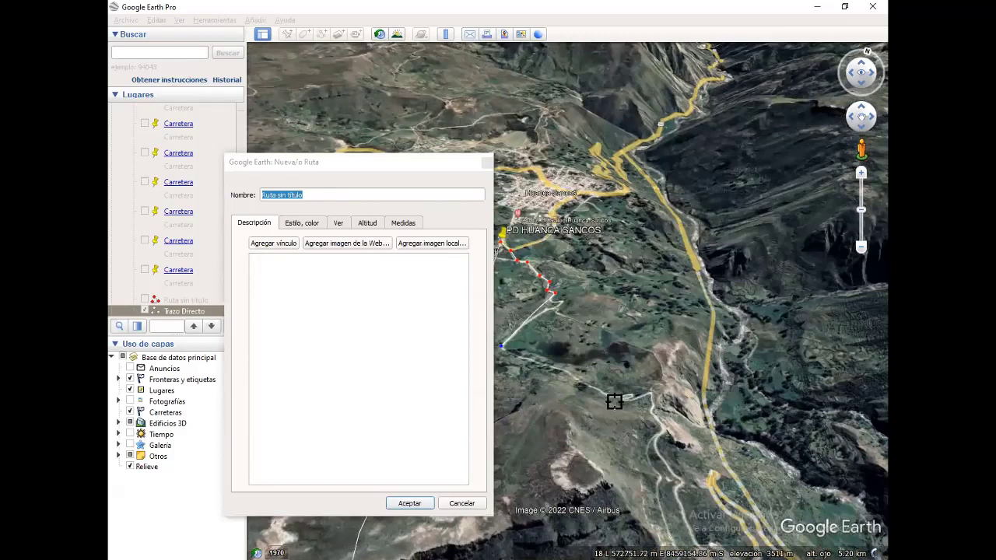
left_click(658, 426)
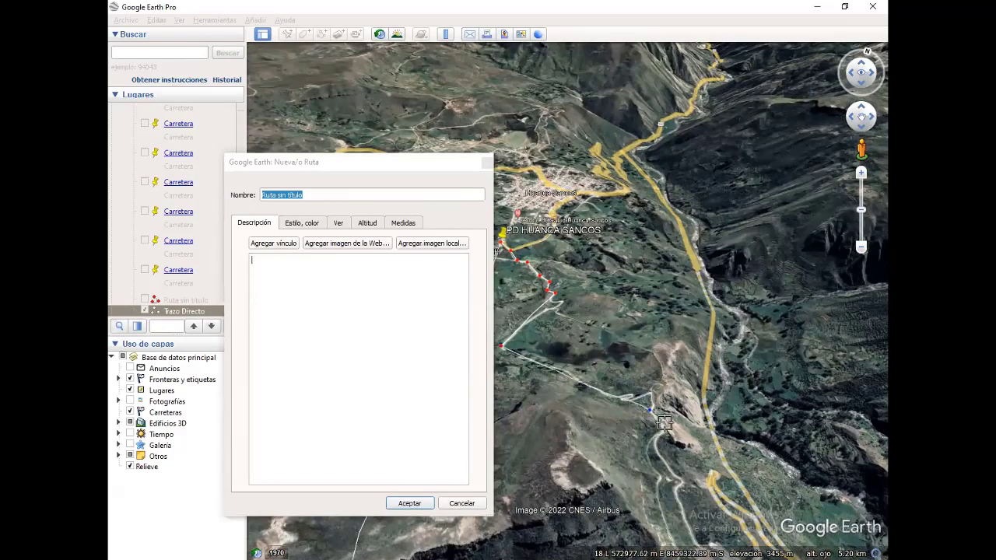
scroll(661, 420, "up", 1)
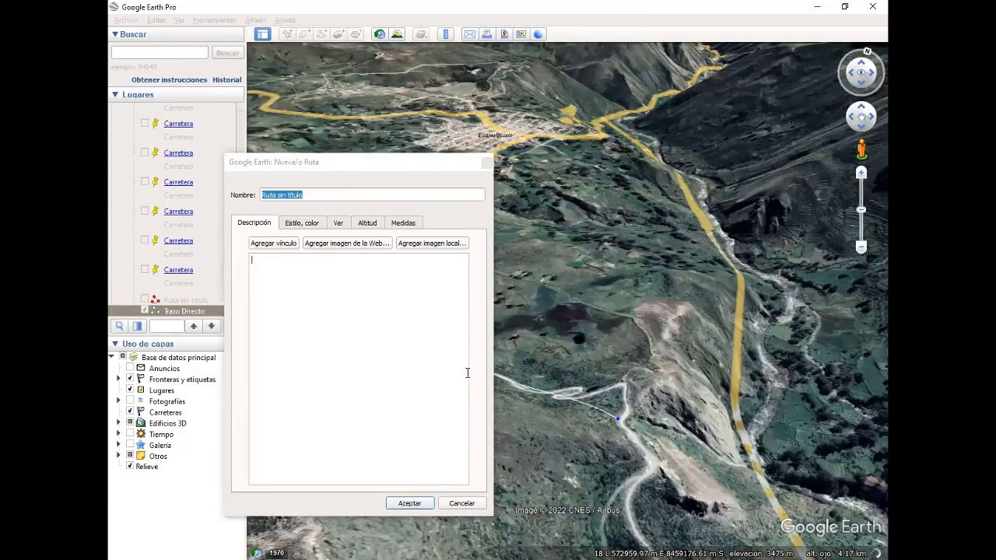
scroll(620, 272, "up", 1)
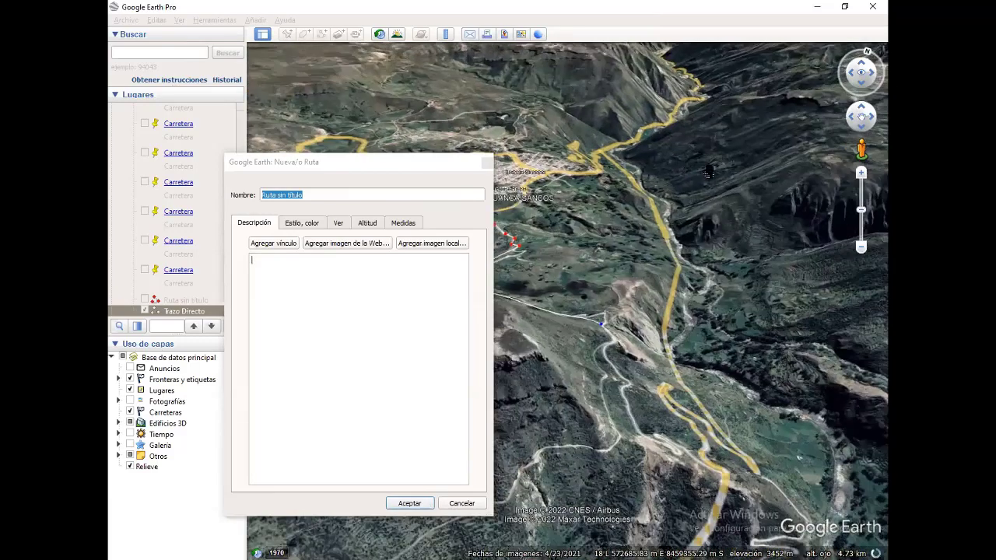
key("Return")
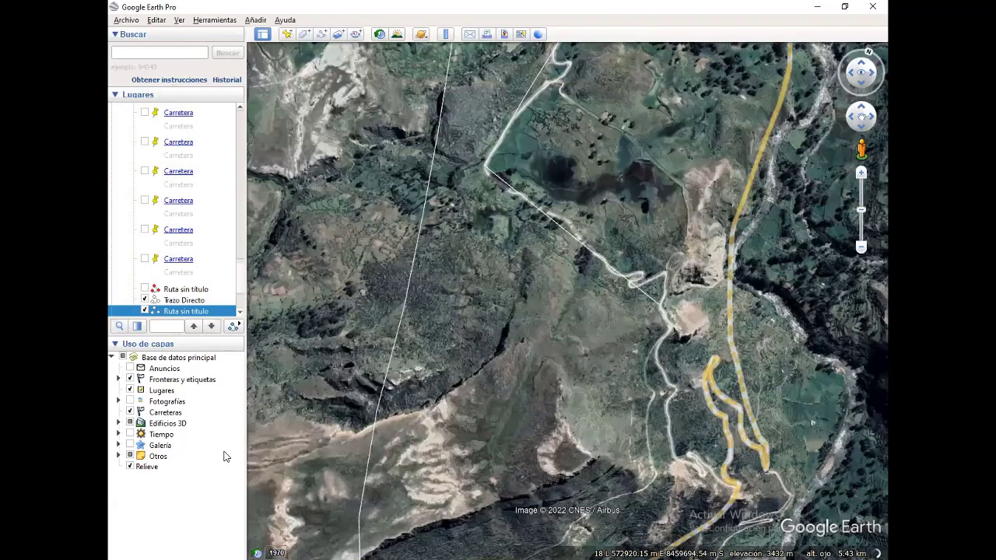
Reopen the untitled path's properties to resume adding points from its end.
right_click(233, 311)
left_click(256, 454)
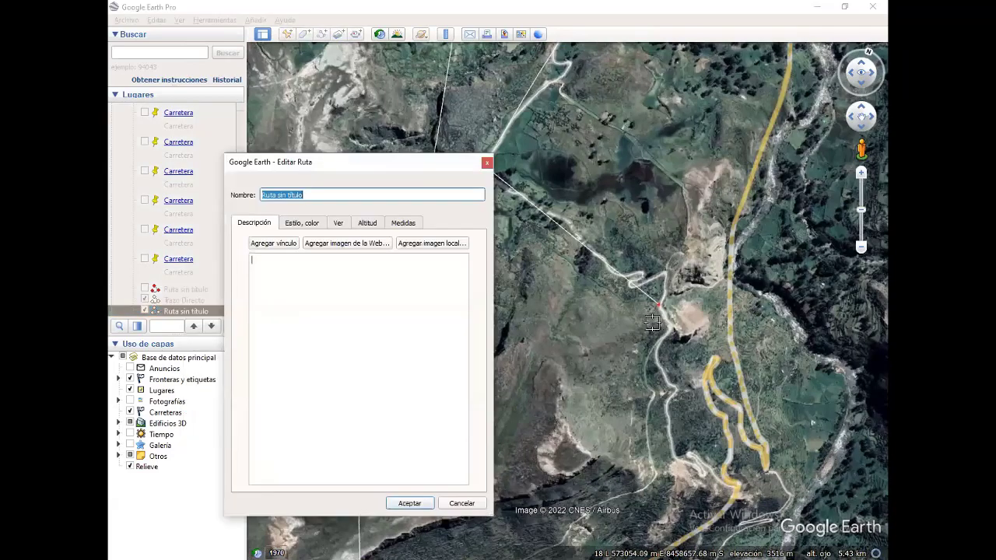
left_click(667, 340)
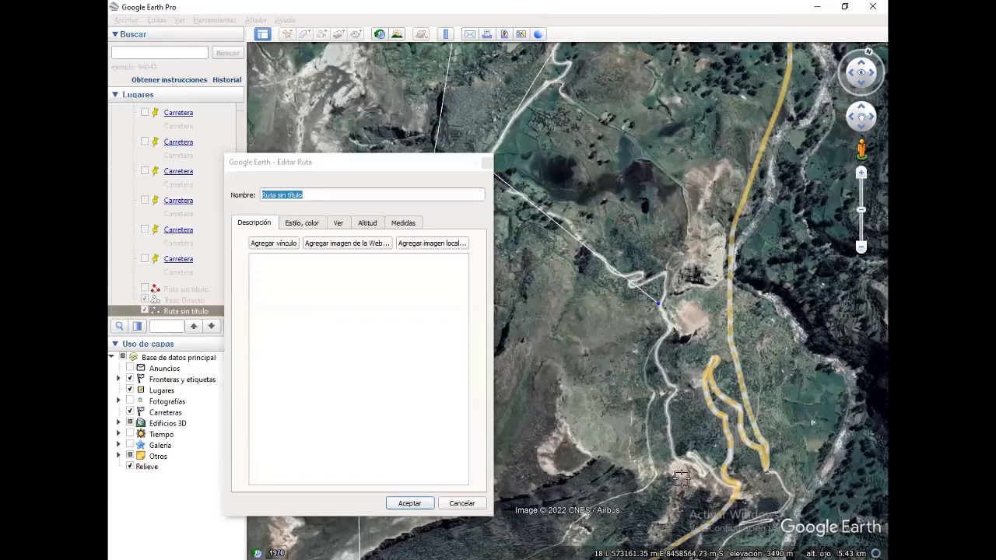
Add vertices along the main road heading south toward Distrito de Sacsamarca.
left_click(670, 466)
scroll(681, 424, "down", 1)
scroll(692, 404, "down", 1)
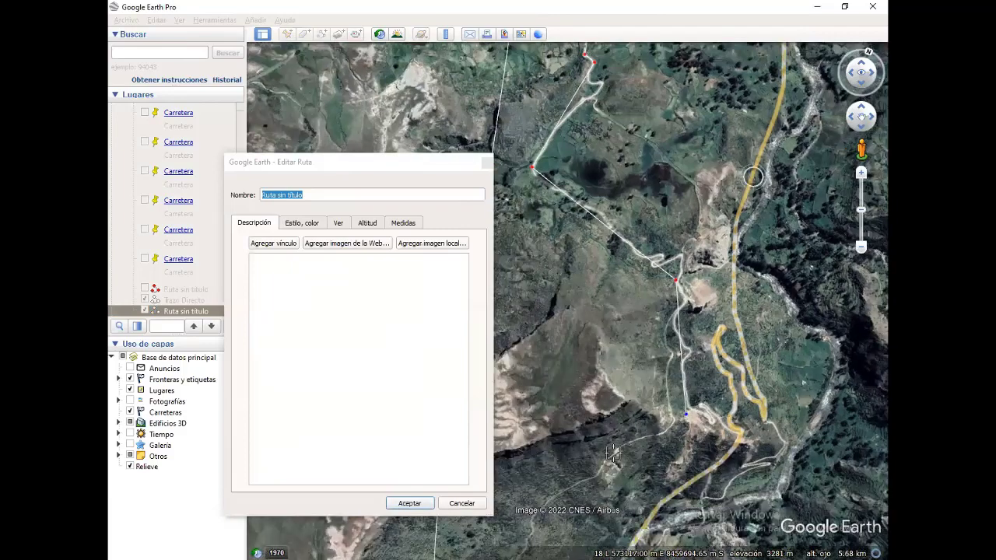
scroll(766, 280, "down", 1)
scroll(770, 263, "down", 1)
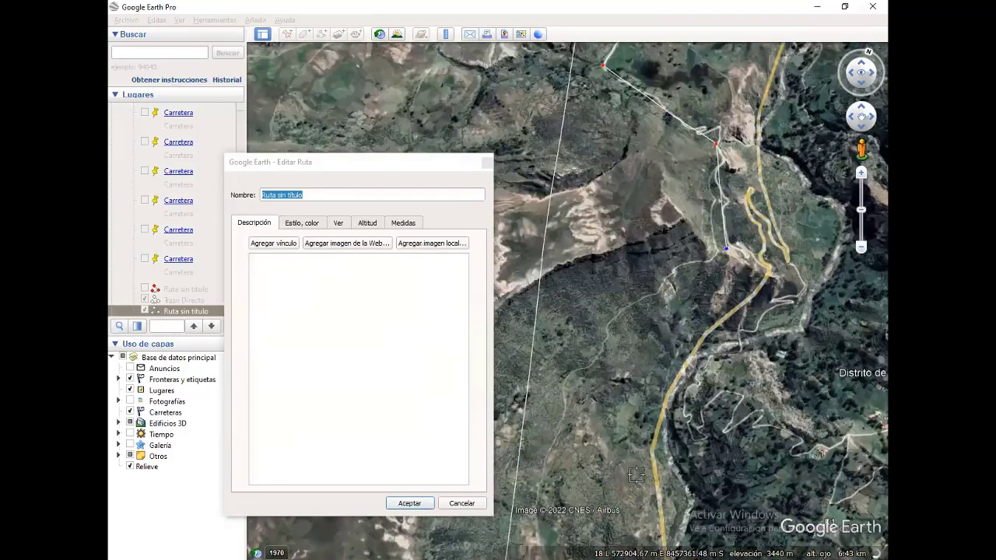
scroll(700, 451, "down", 1)
scroll(731, 424, "down", 1)
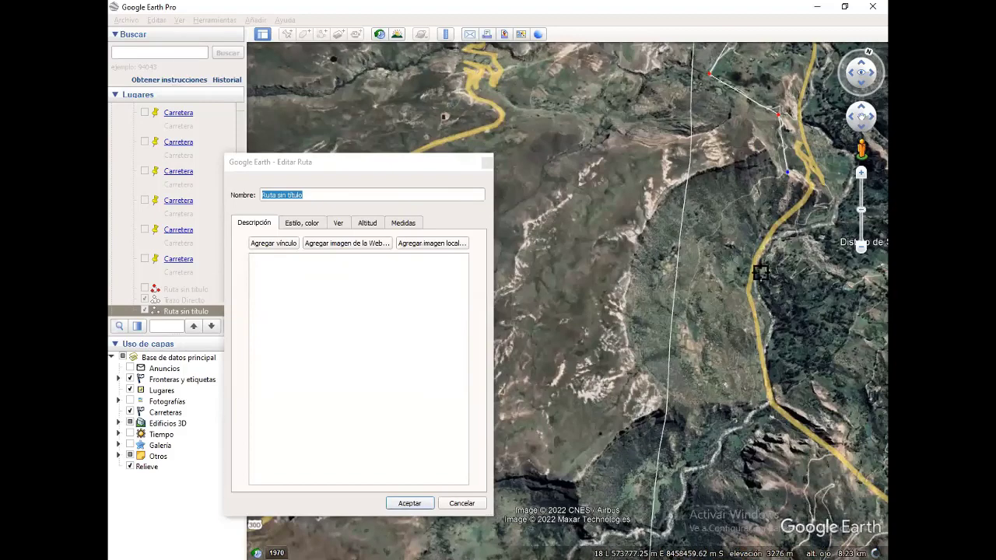
scroll(631, 388, "up", 3)
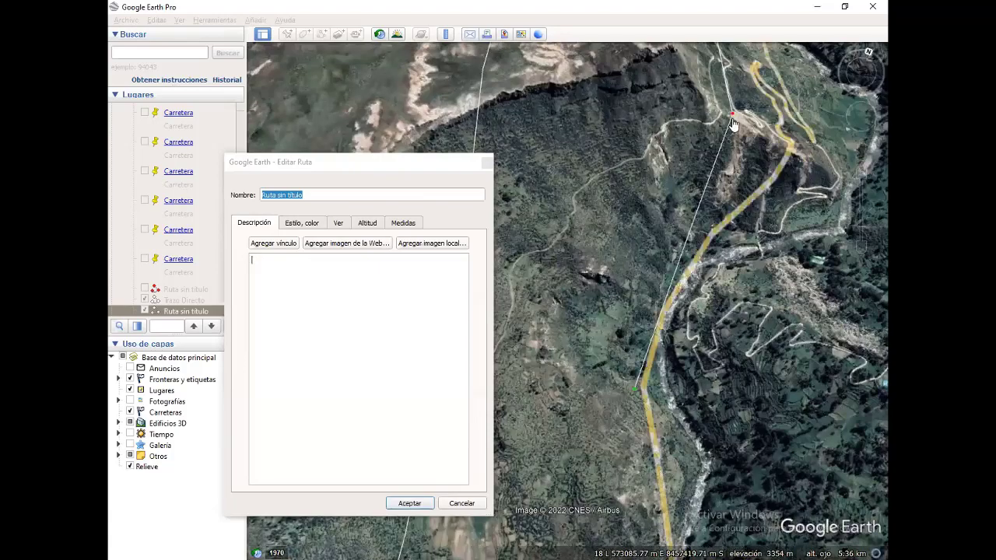
left_click(635, 389)
scroll(613, 191, "down", 2)
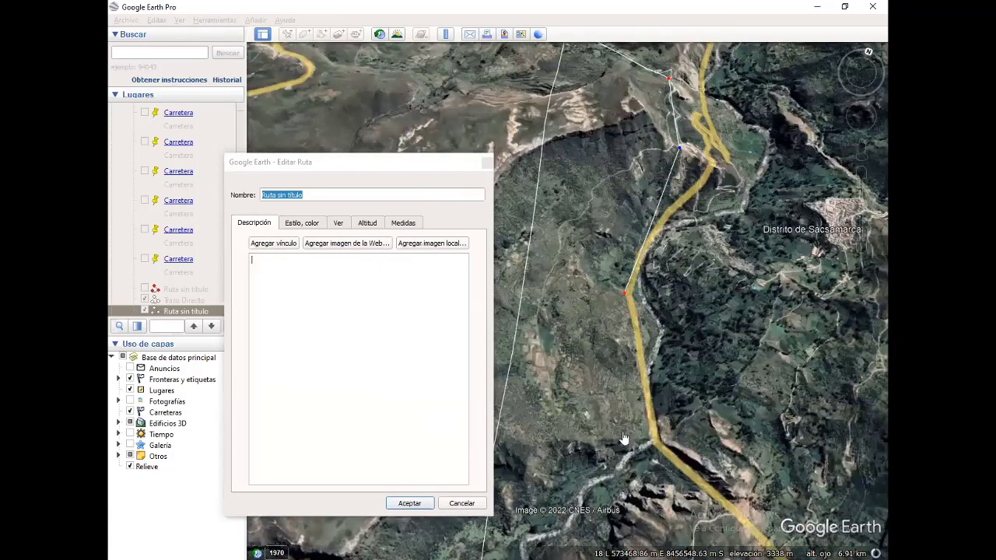
Add vertices down the road and reposition the path's last vertex.
left_click(626, 435)
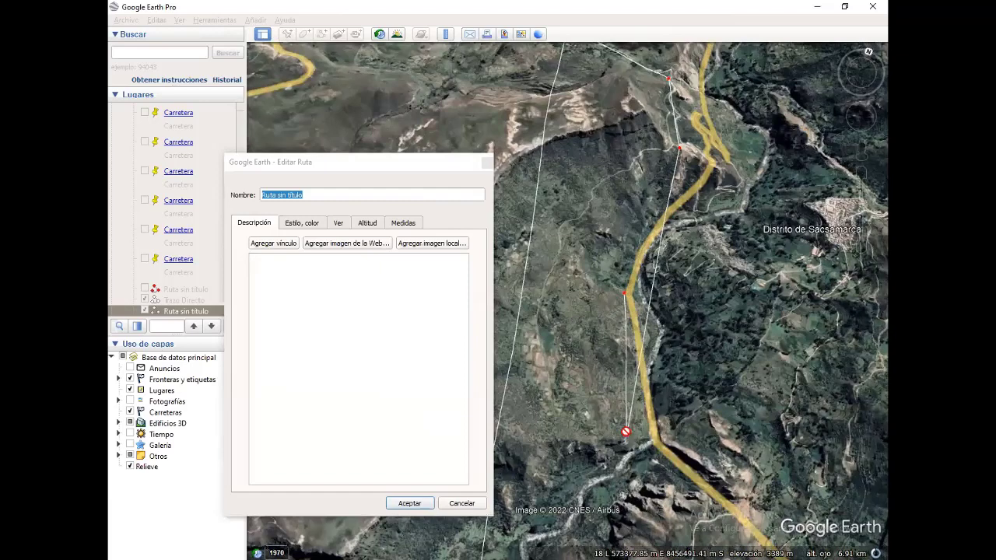
left_click_drag(625, 436, 623, 293)
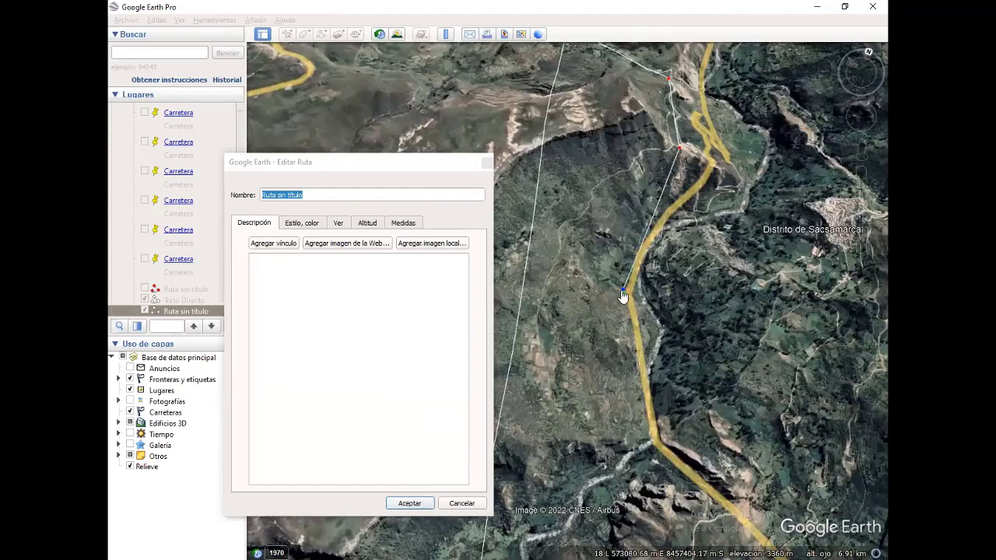
left_click(630, 452)
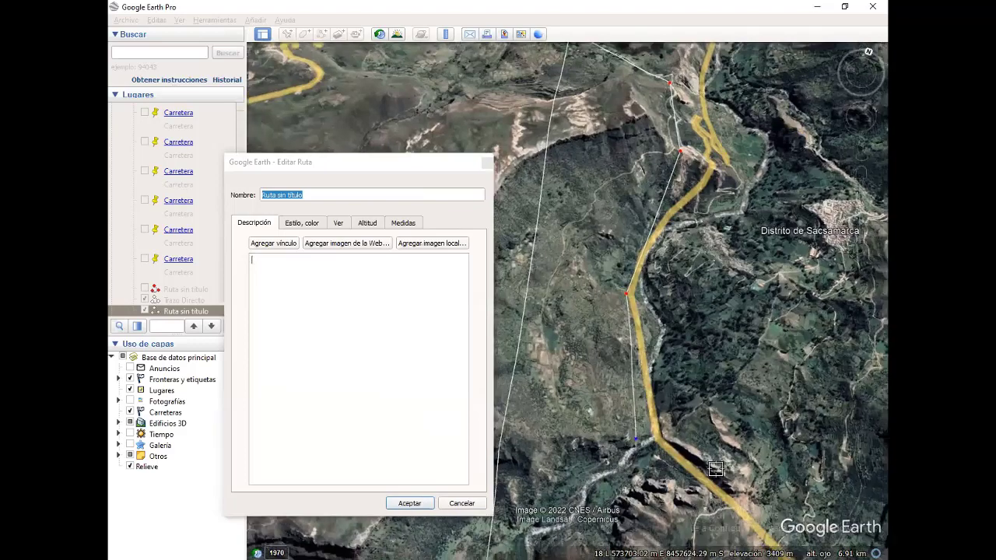
scroll(737, 303, "down", 2)
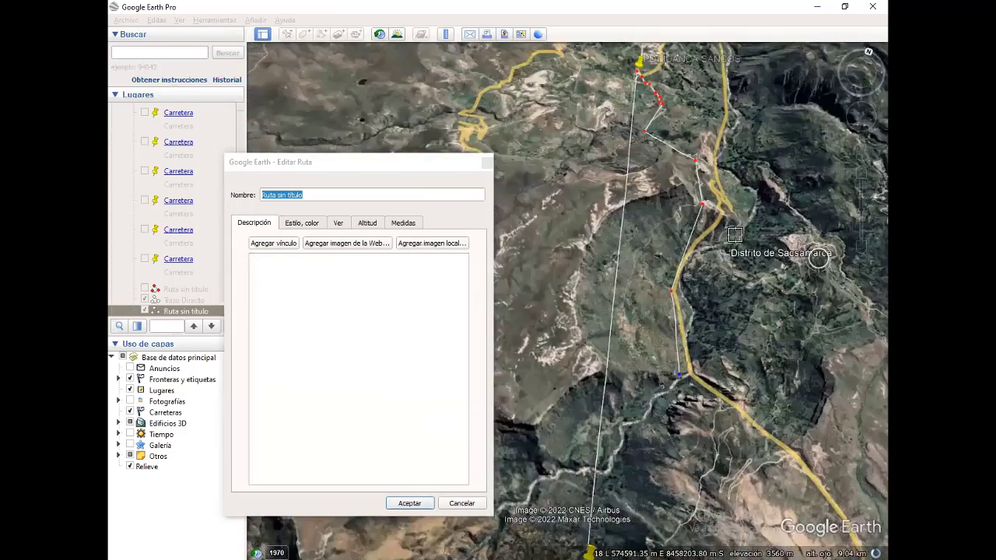
scroll(749, 293, "up", 2)
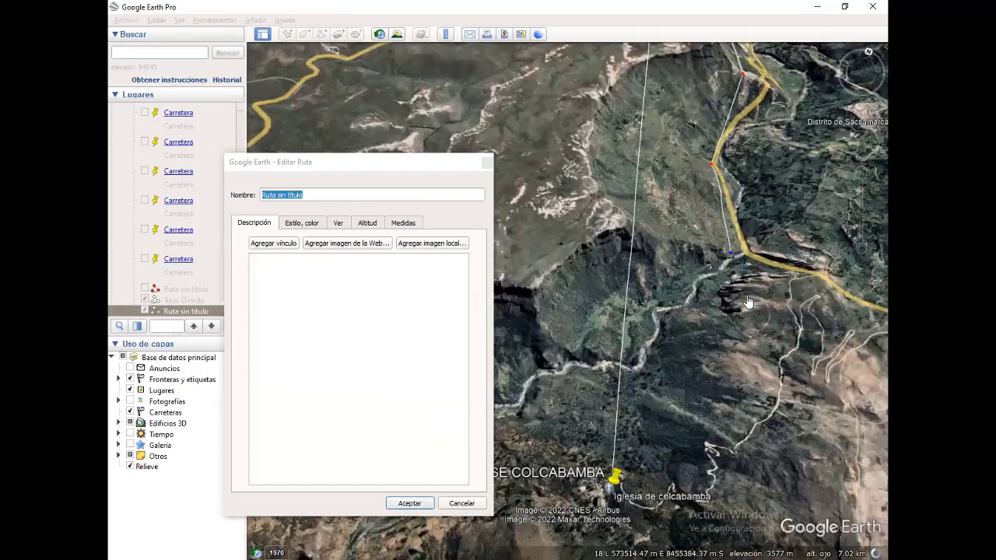
scroll(746, 296, "up", 1)
Adjust the end vertex onto the road and finish the path at the SE COLCABAMBA pin.
left_click_drag(746, 288, 704, 294)
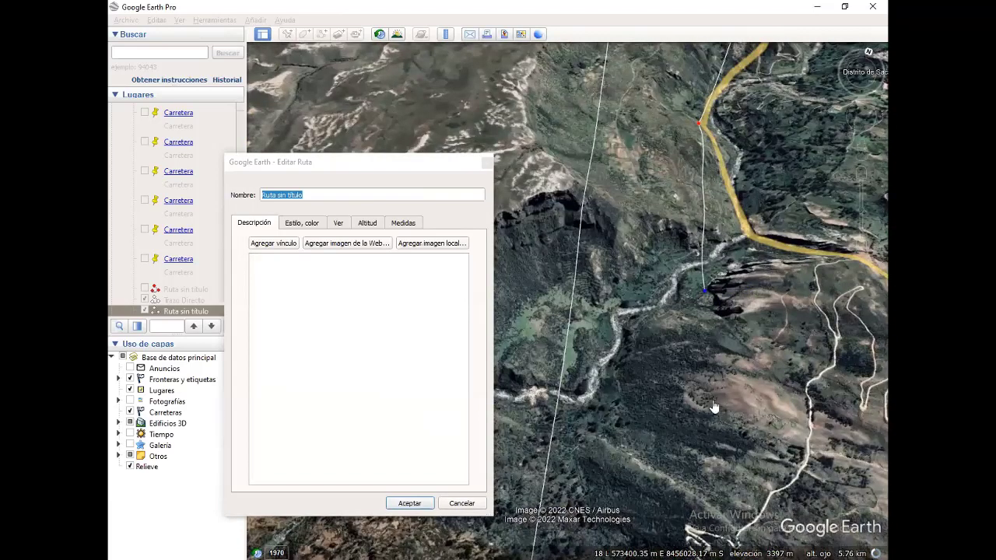
left_click_drag(704, 293, 772, 275)
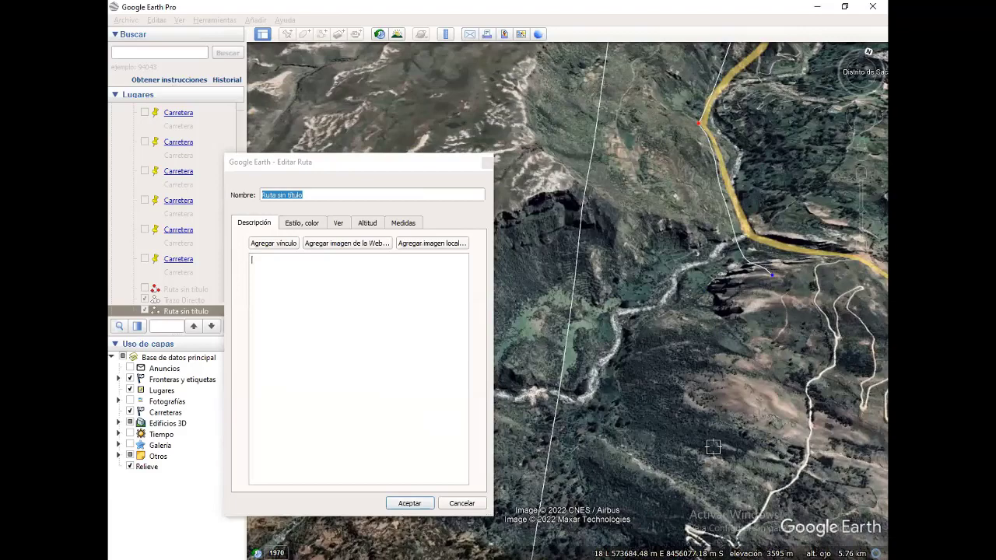
scroll(683, 456, "down", 1)
scroll(623, 458, "up", 1)
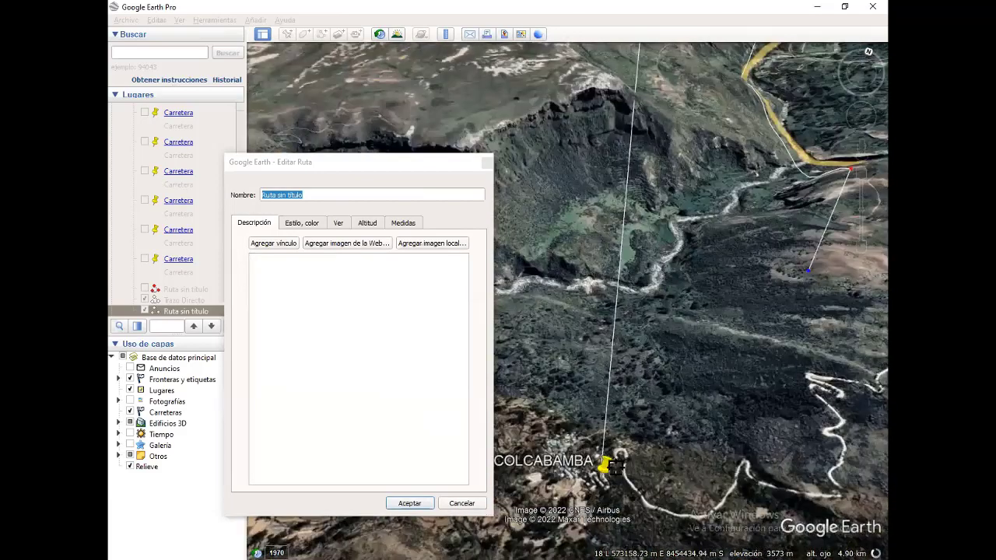
left_click(603, 474)
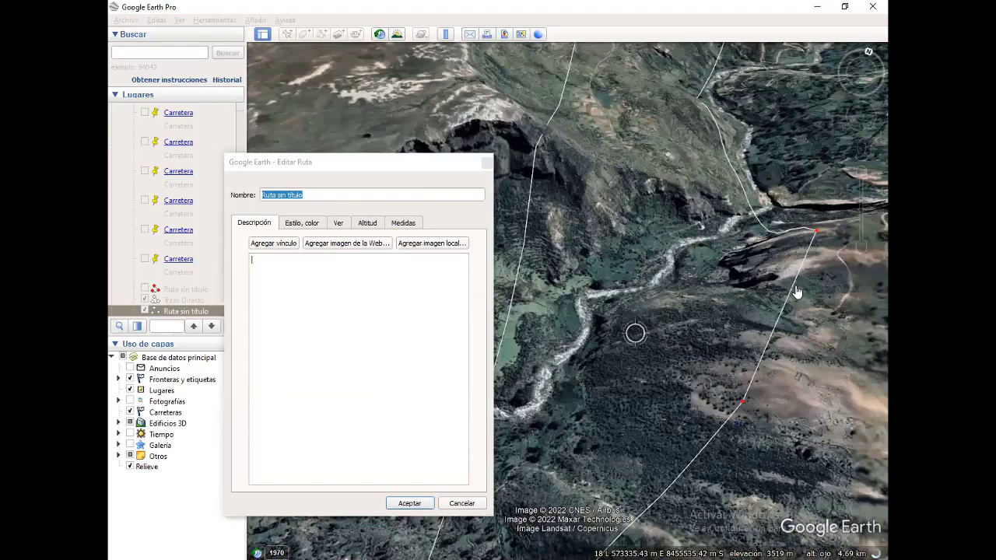
scroll(766, 300, "down", 3)
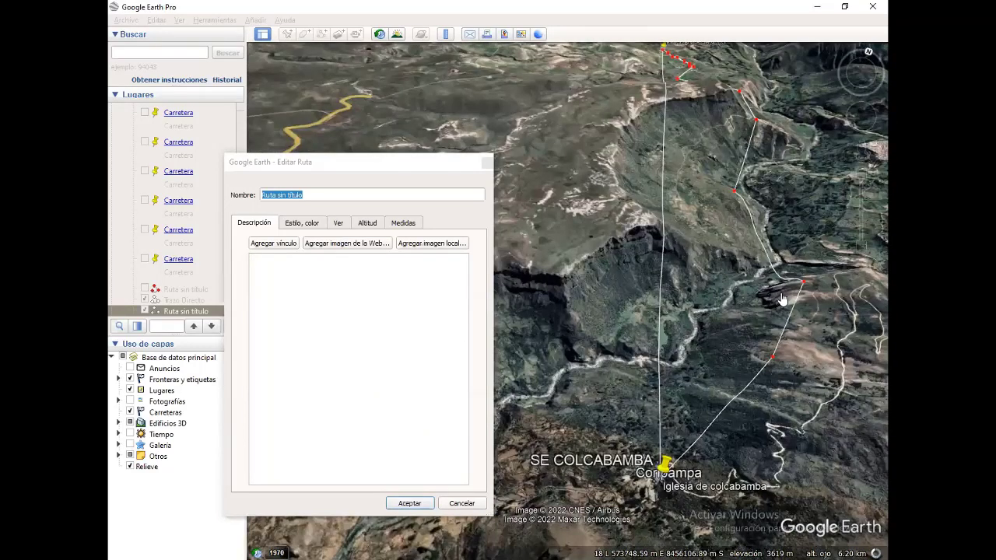
left_click_drag(790, 296, 781, 288)
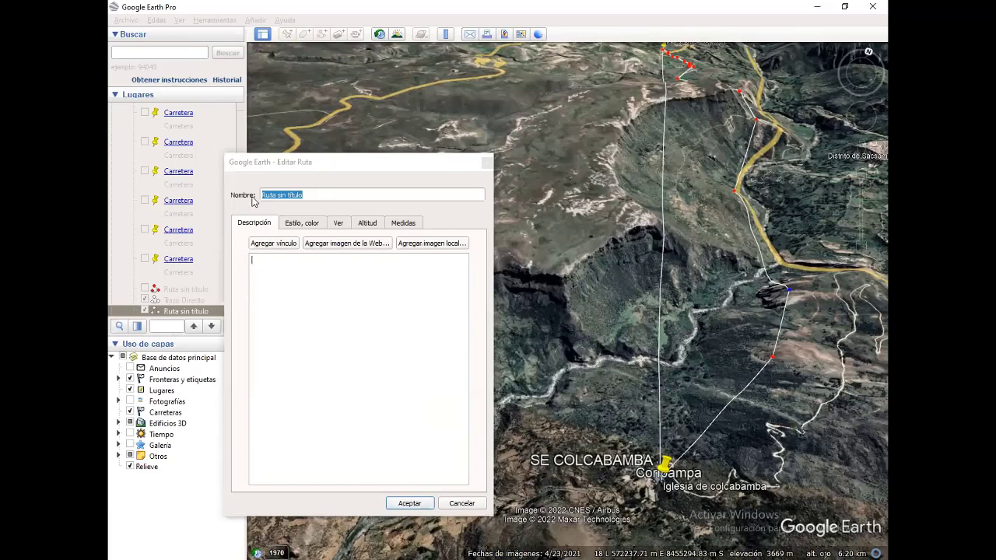
Save the Alternativa1 path edits and center Colcabamba in the view.
type("R")
type("Alternativa1")
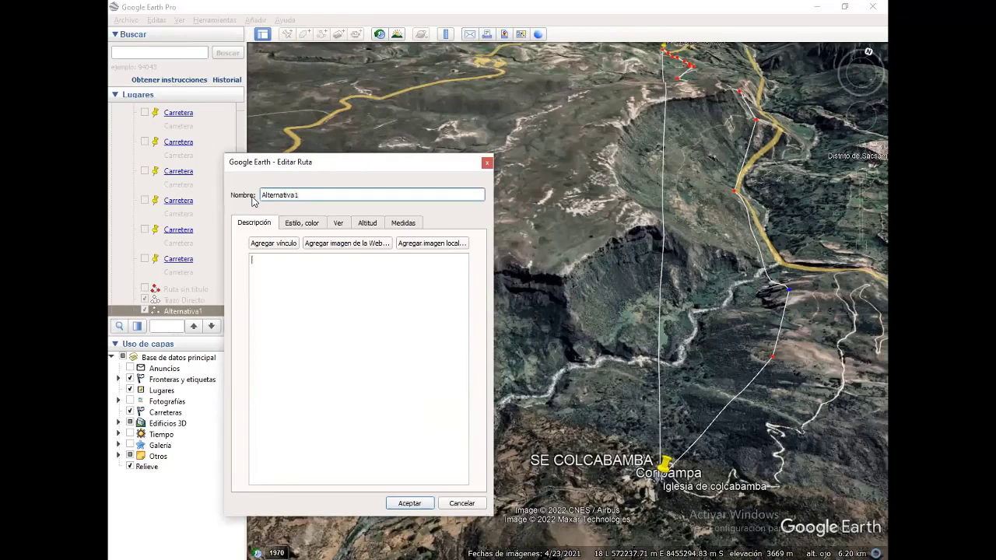
left_click(411, 502)
scroll(673, 315, "down", 1)
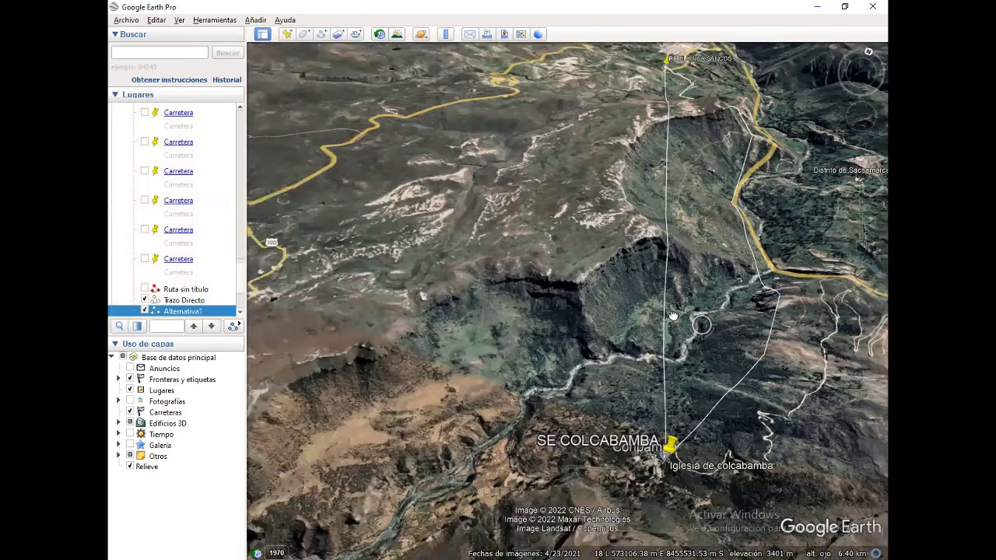
scroll(682, 291, "down", 3)
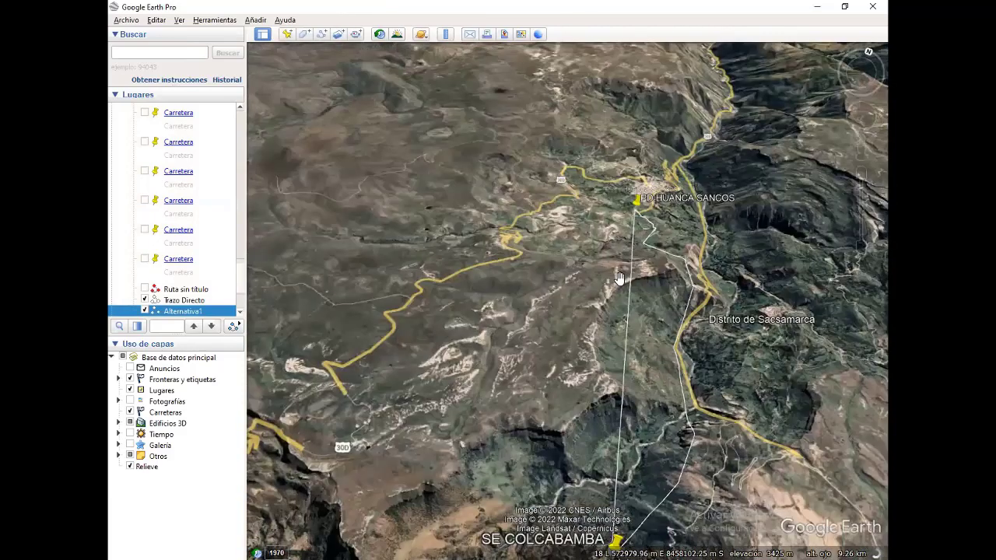
mouse_move(615, 272)
left_mouse_down()
mouse_move(594, 198)
mouse_move(585, 208)
left_mouse_up()
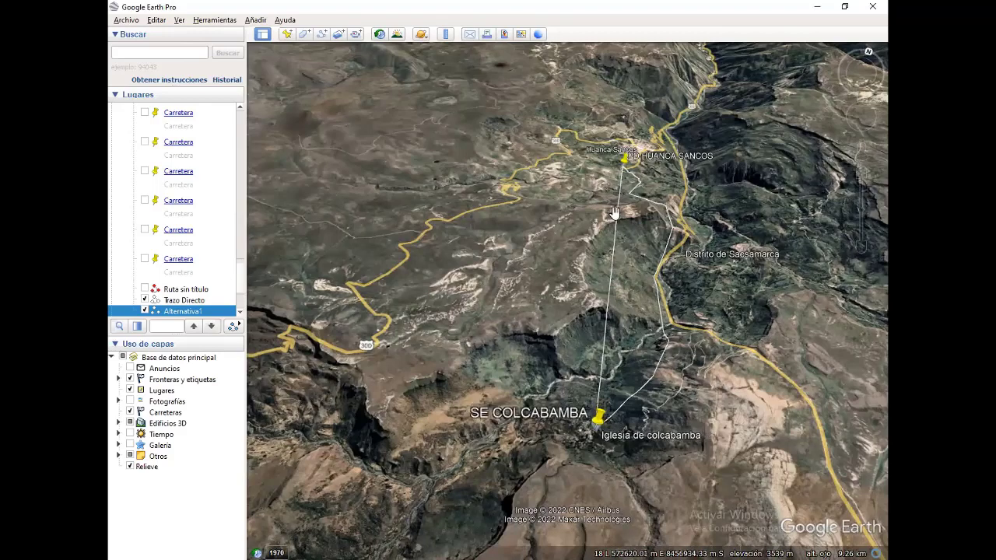
Zoom in closely on the PD HUANCA SANCOS area.
scroll(541, 393, "up", 1)
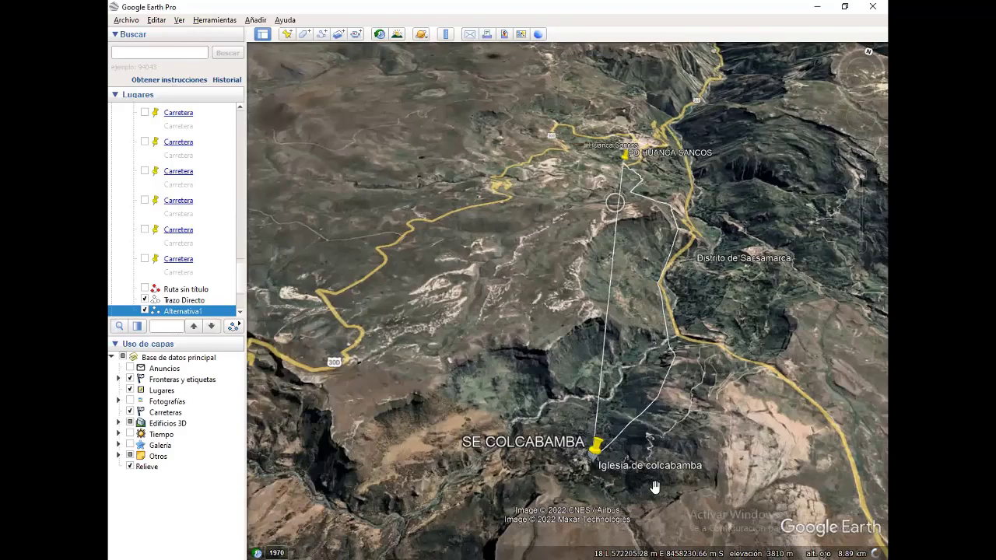
scroll(638, 184, "up", 1)
scroll(628, 99, "up", 1)
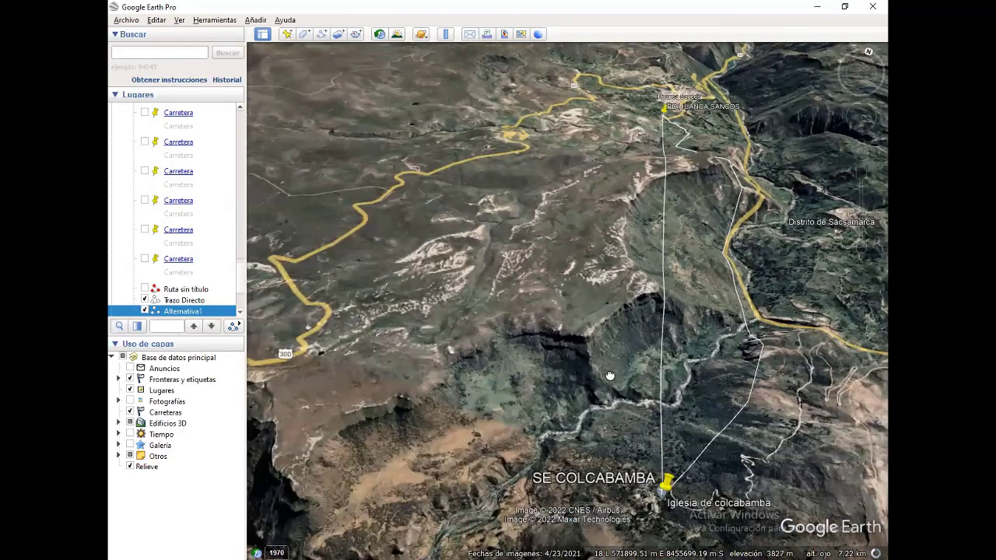
scroll(610, 376, "up", 1)
scroll(696, 293, "up", 1)
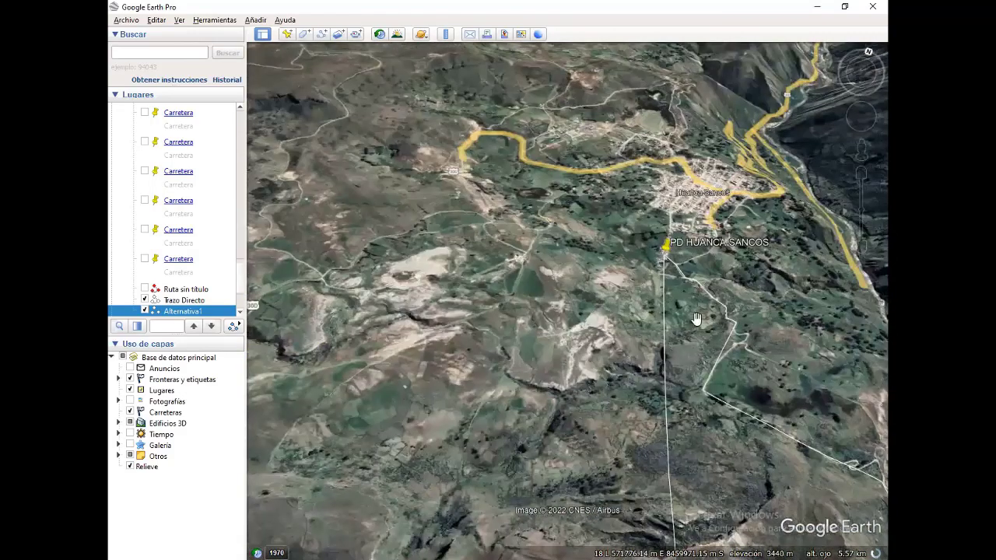
scroll(697, 319, "up", 1)
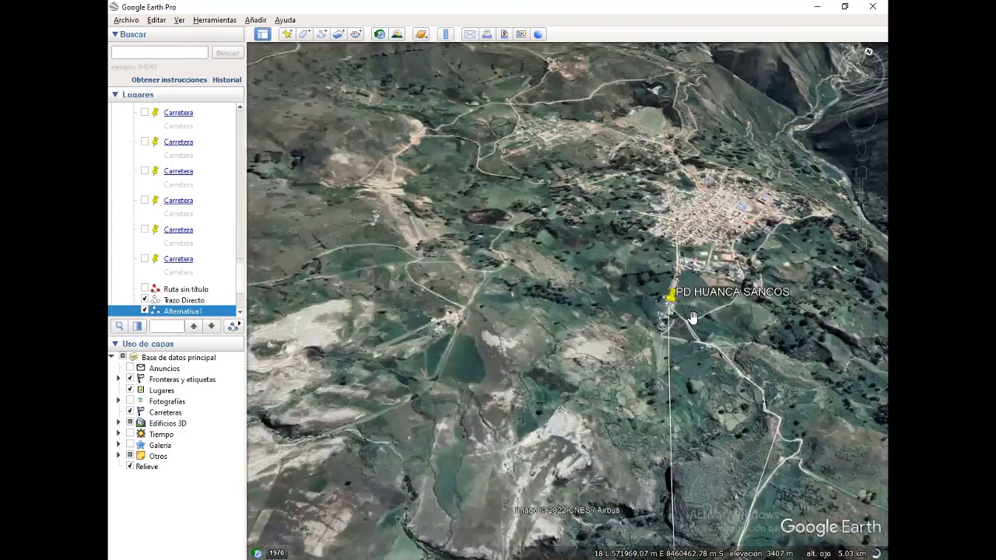
scroll(692, 317, "up", 1)
scroll(718, 311, "up", 1)
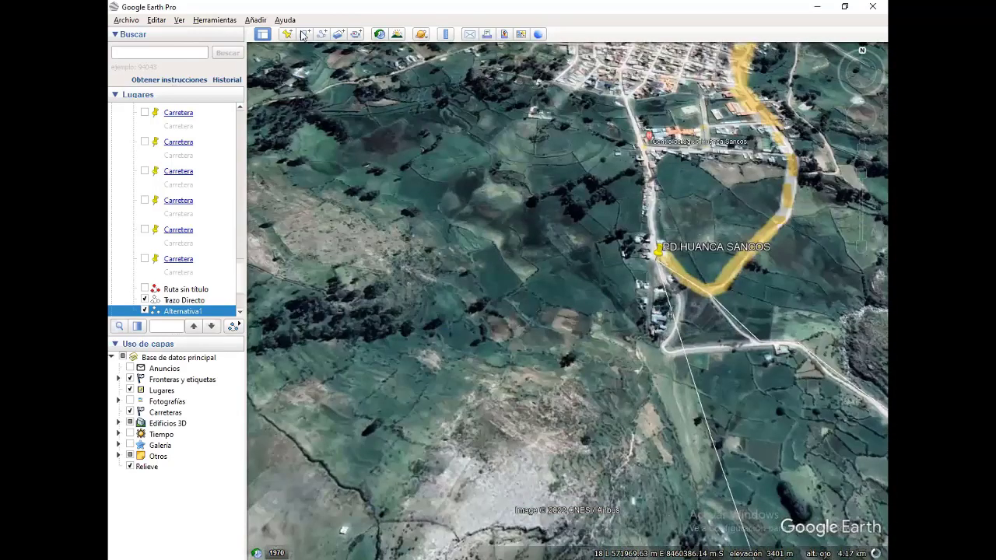
Start a new path at PD HUANCA SANCOS with vertices to the southwest, moving its dialog aside.
left_click(322, 35)
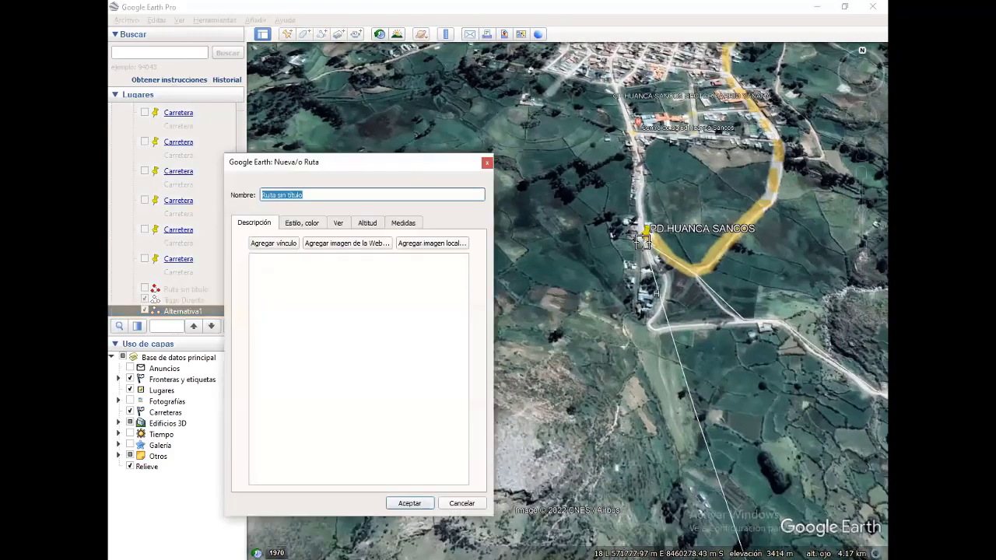
left_click(642, 251)
left_click(520, 445)
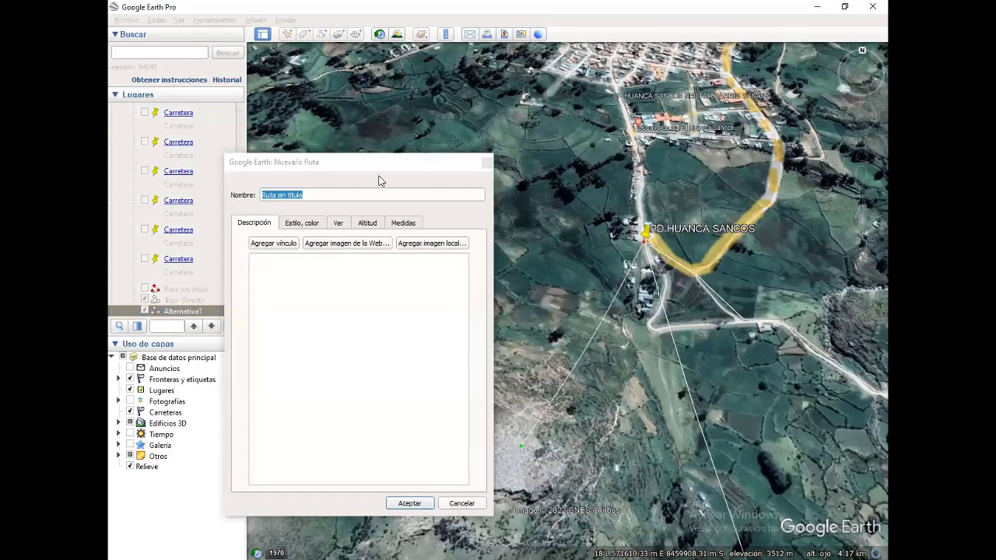
left_click_drag(361, 159, 825, 176)
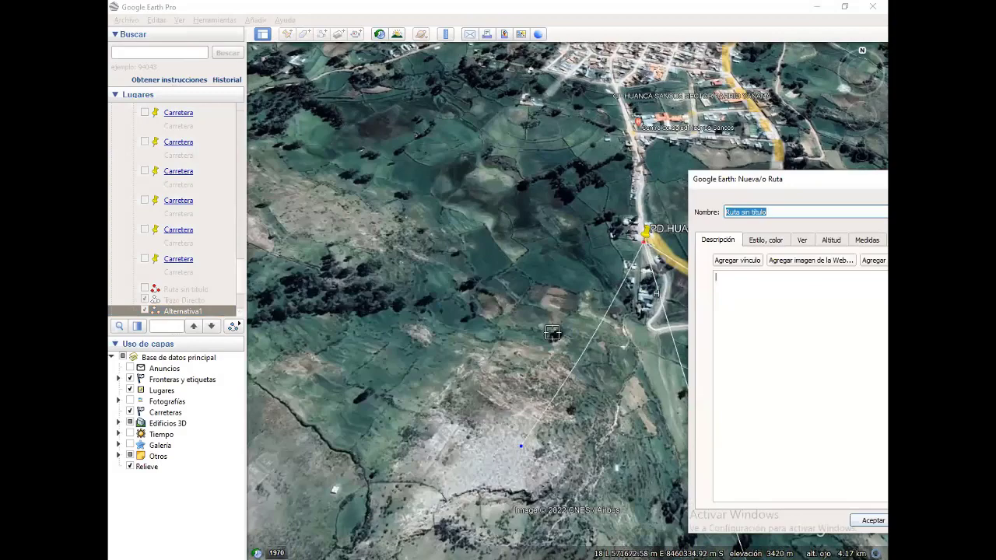
scroll(547, 326, "down", 2)
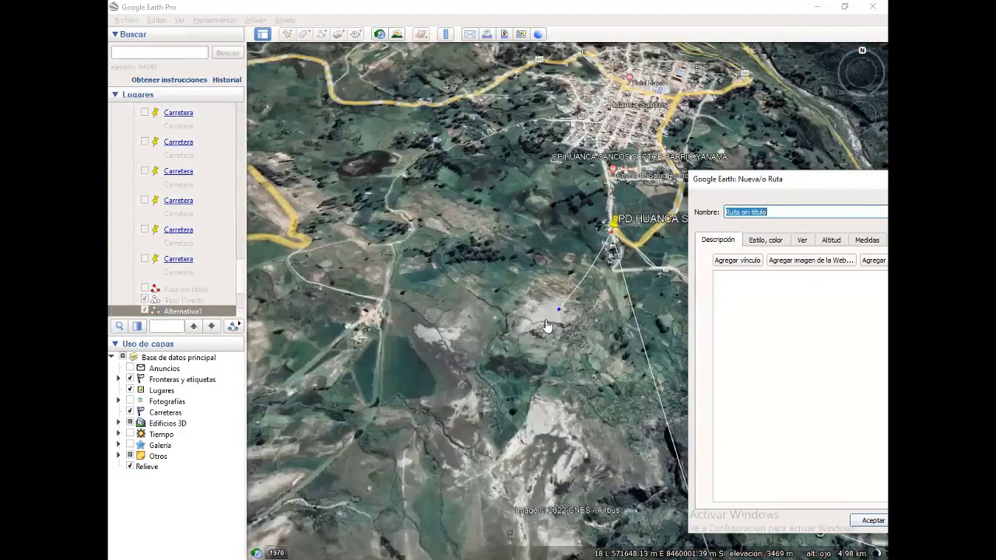
left_click(508, 336)
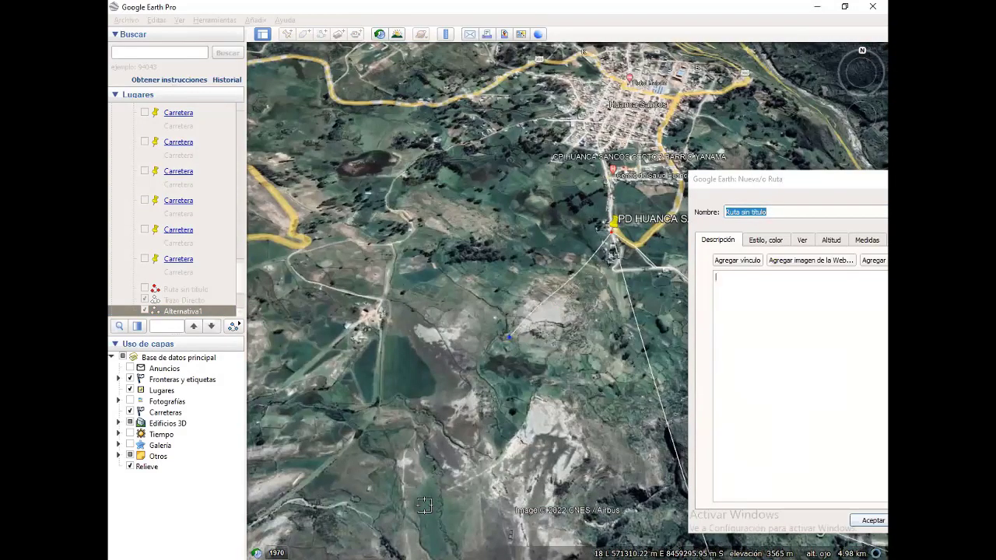
Add three more path vertices heading south down the slope.
scroll(506, 350, "down", 1)
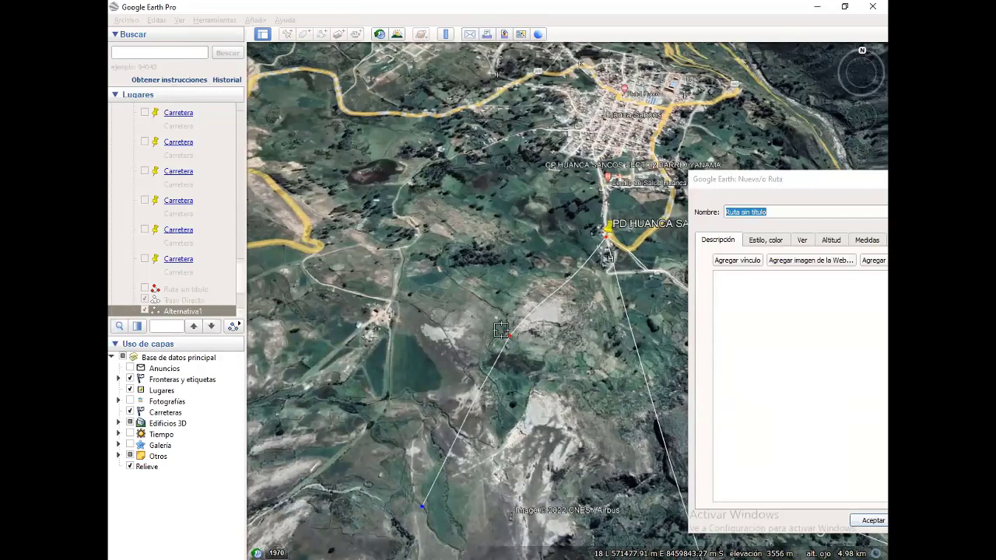
scroll(511, 404, "down", 1)
scroll(521, 414, "down", 1)
scroll(476, 476, "up", 1)
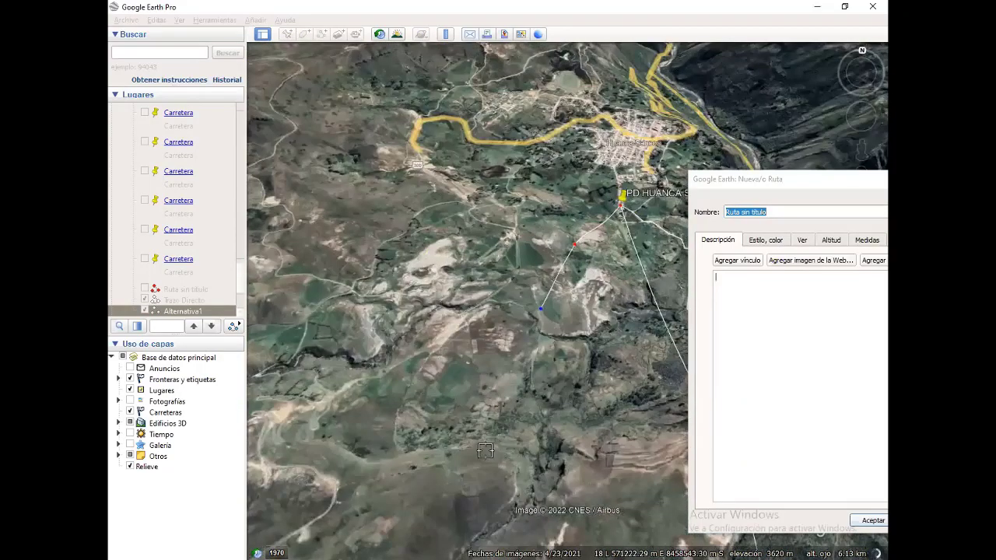
scroll(485, 451, "up", 1)
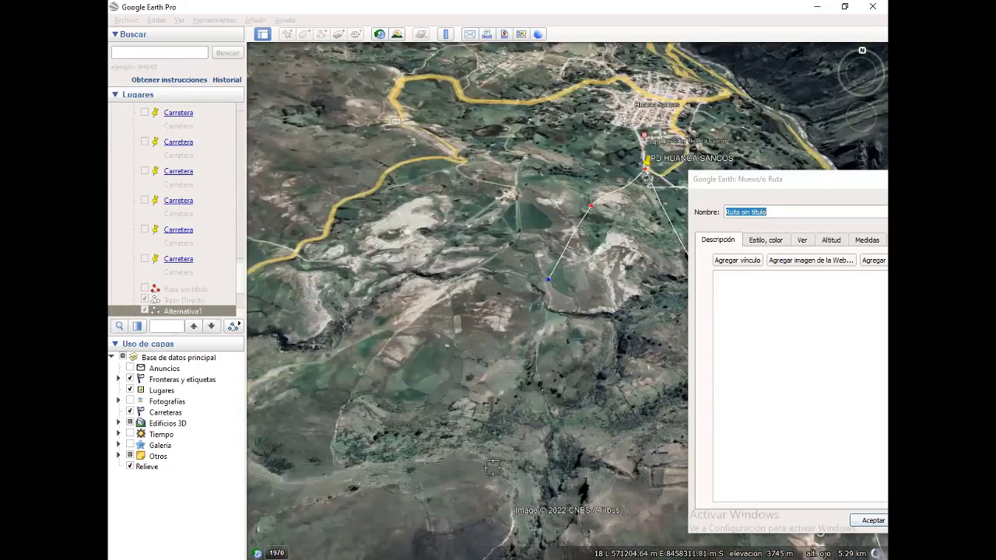
left_click(493, 467)
scroll(531, 286, "down", 1)
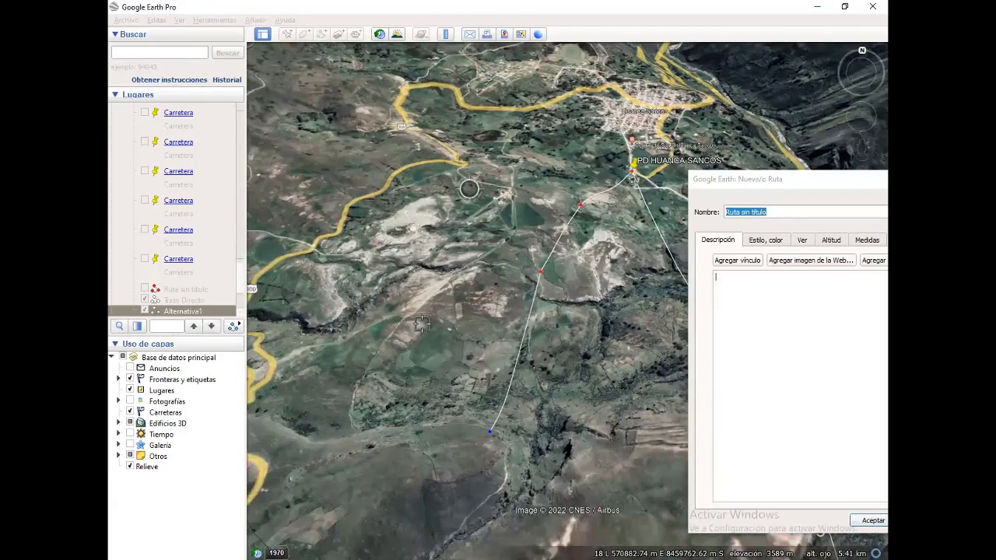
scroll(435, 280, "down", 1)
scroll(465, 267, "down", 2)
scroll(459, 326, "down", 2)
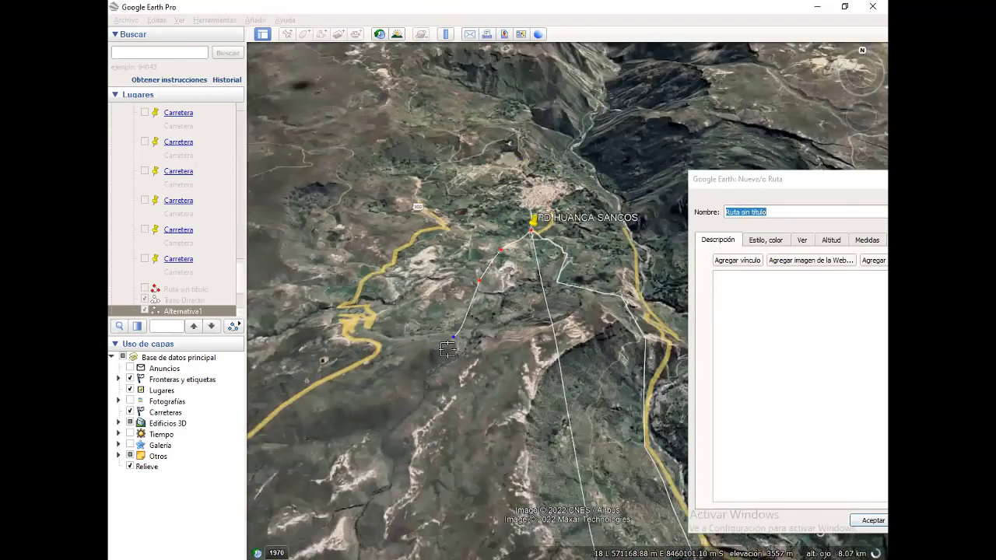
scroll(453, 388, "down", 2)
left_click(451, 387)
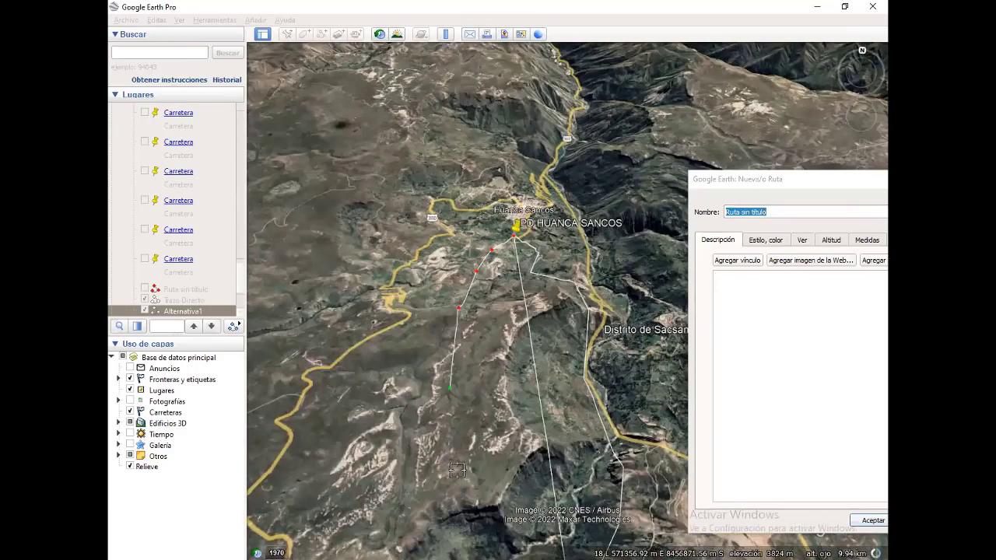
left_click(452, 501)
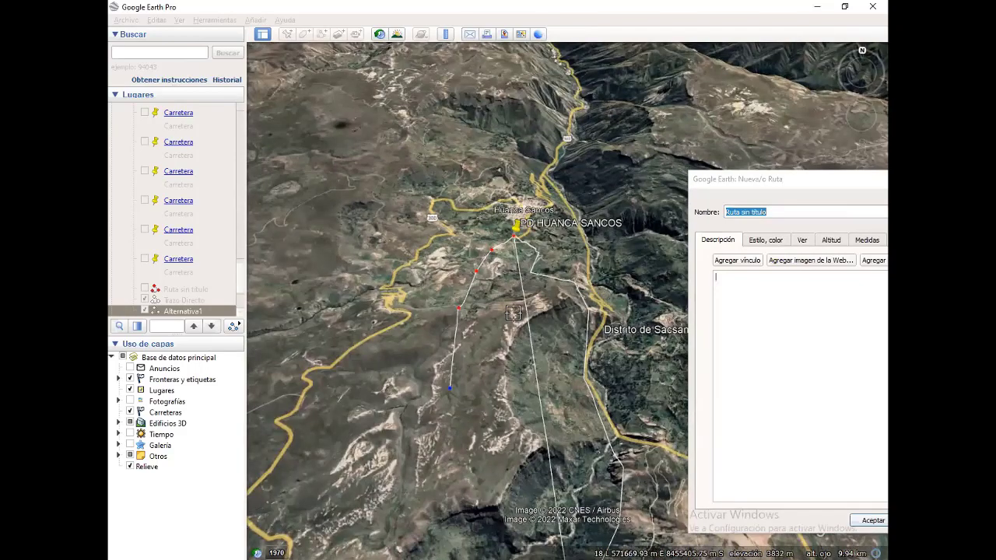
Adjust the last vertex and extend the path to a point near SE COLCABAMBA.
scroll(517, 374, "down", 1)
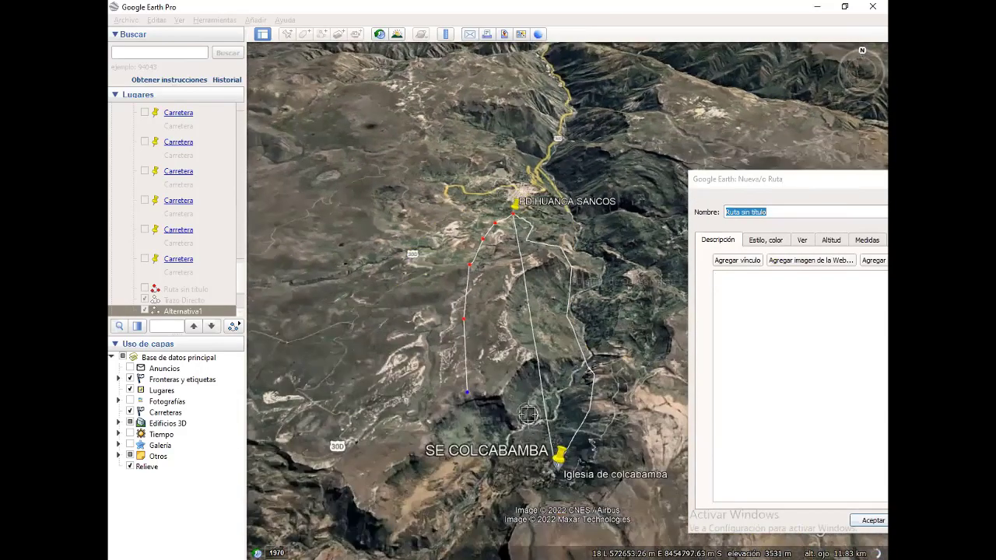
scroll(474, 385, "up", 2)
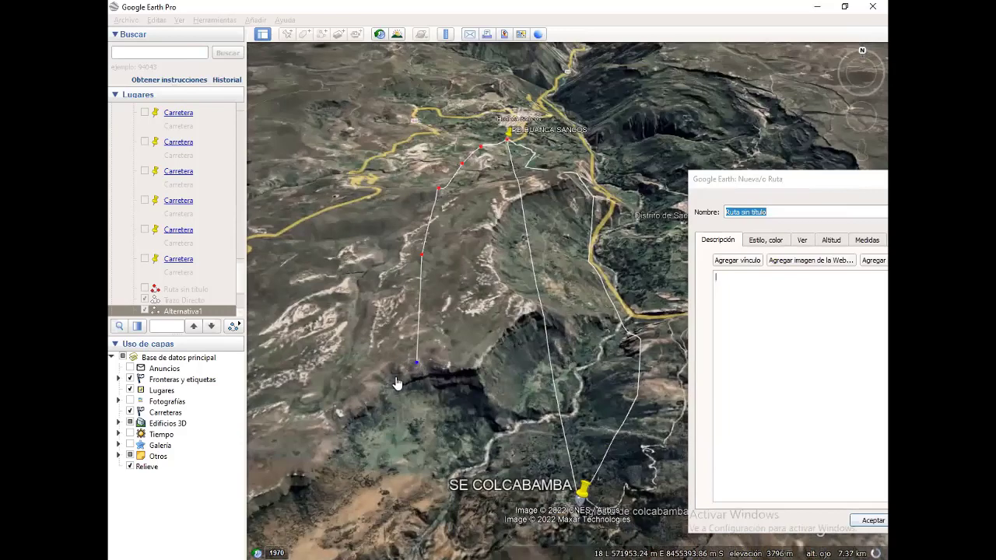
left_click_drag(385, 385, 384, 382)
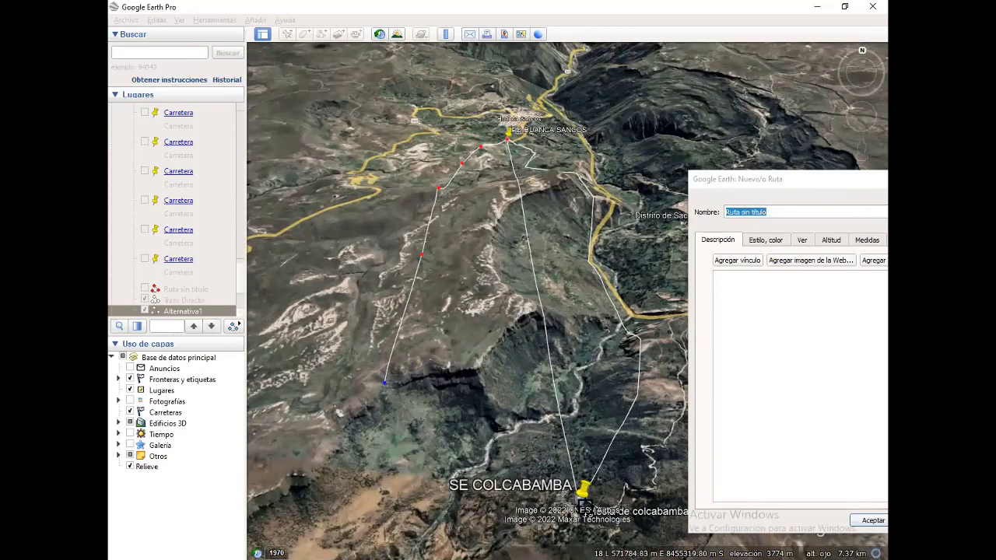
scroll(614, 487, "up", 2)
scroll(550, 507, "up", 3)
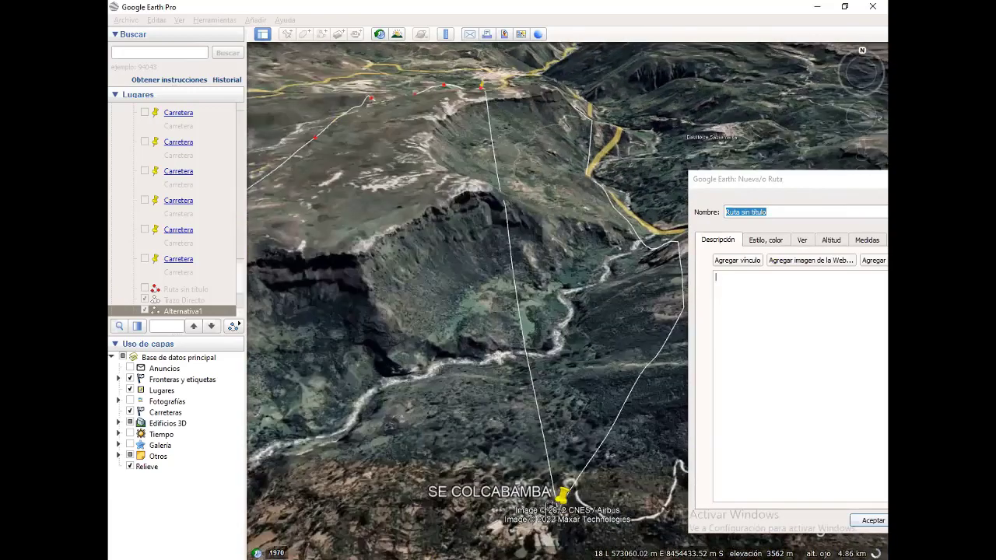
left_click(551, 498)
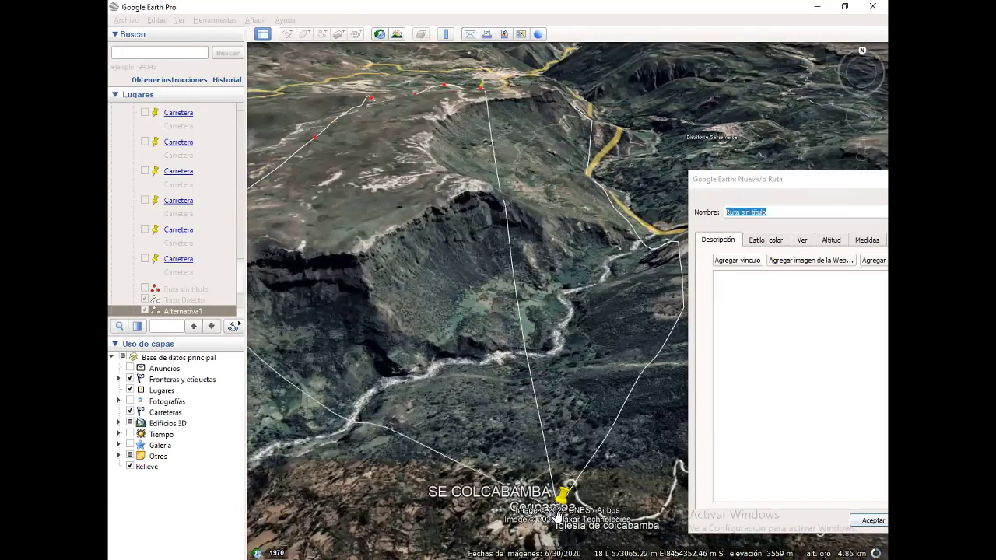
mouse_move(371, 315)
middle_mouse_down()
mouse_move(584, 432)
mouse_move(777, 219)
middle_mouse_up()
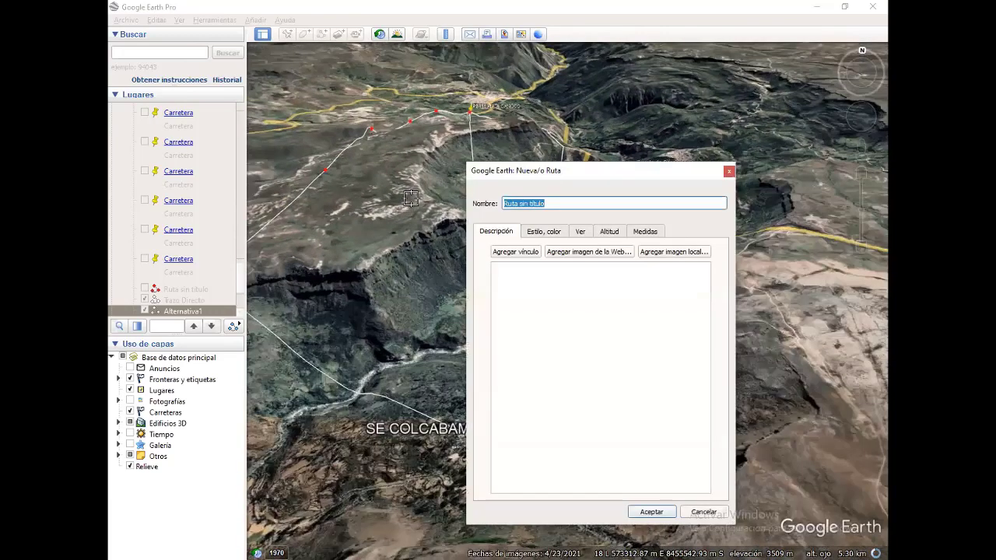
type("Alter")
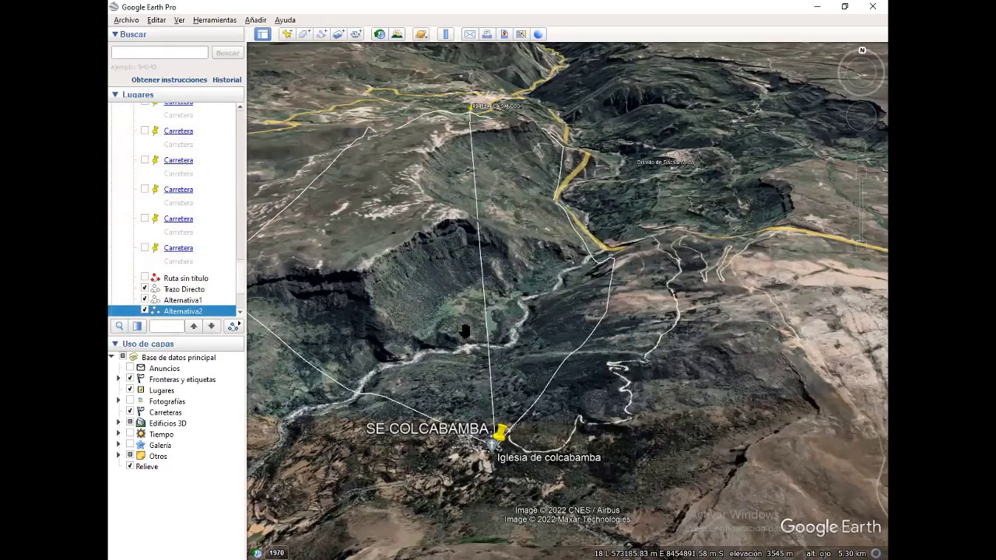
scroll(531, 325, "up", 3)
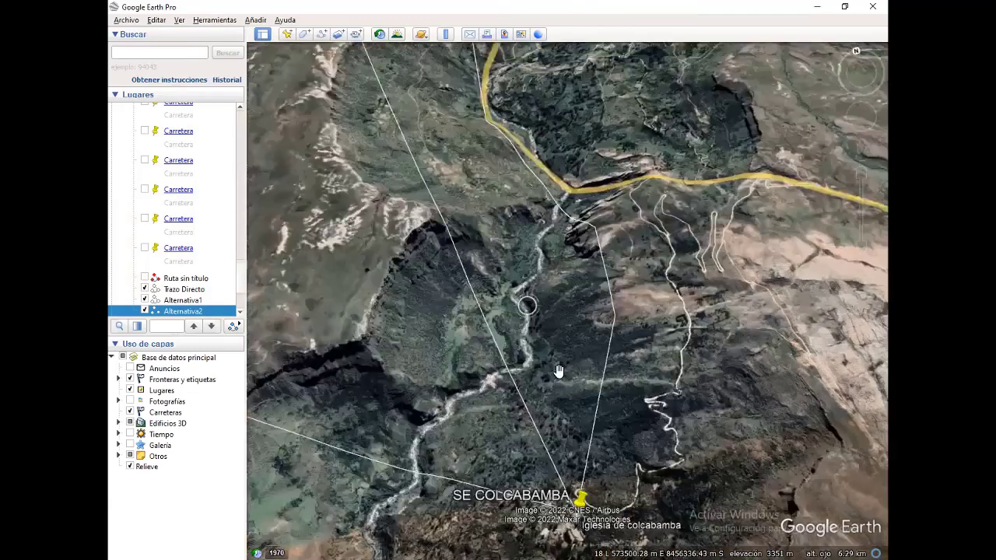
scroll(559, 367, "up", 1)
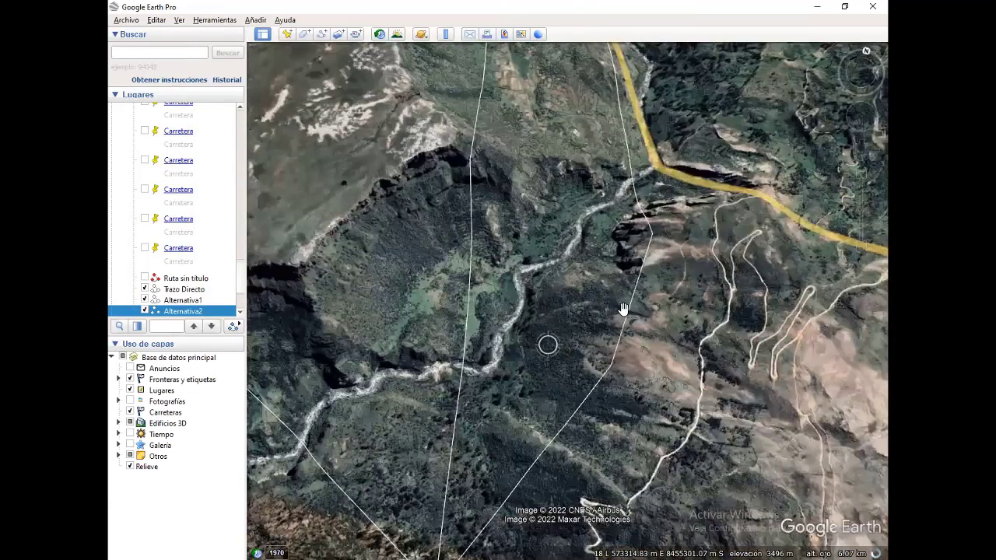
scroll(623, 309, "down", 2)
scroll(623, 308, "down", 1)
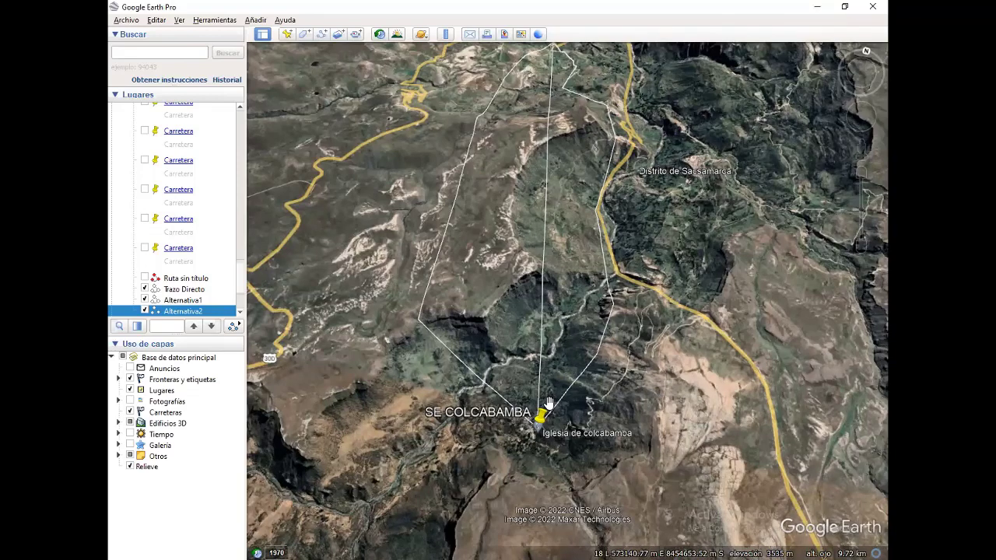
left_click(178, 301)
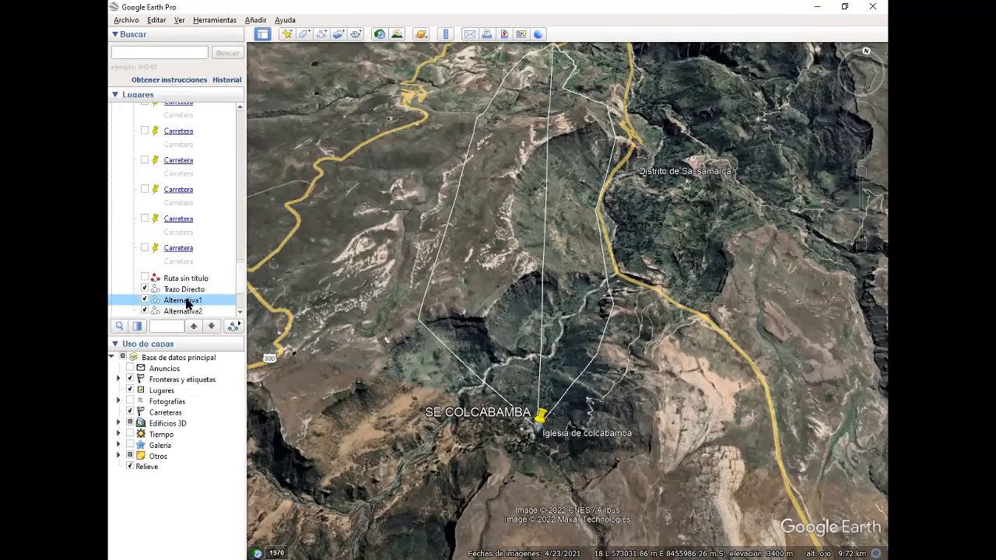
right_click(187, 301)
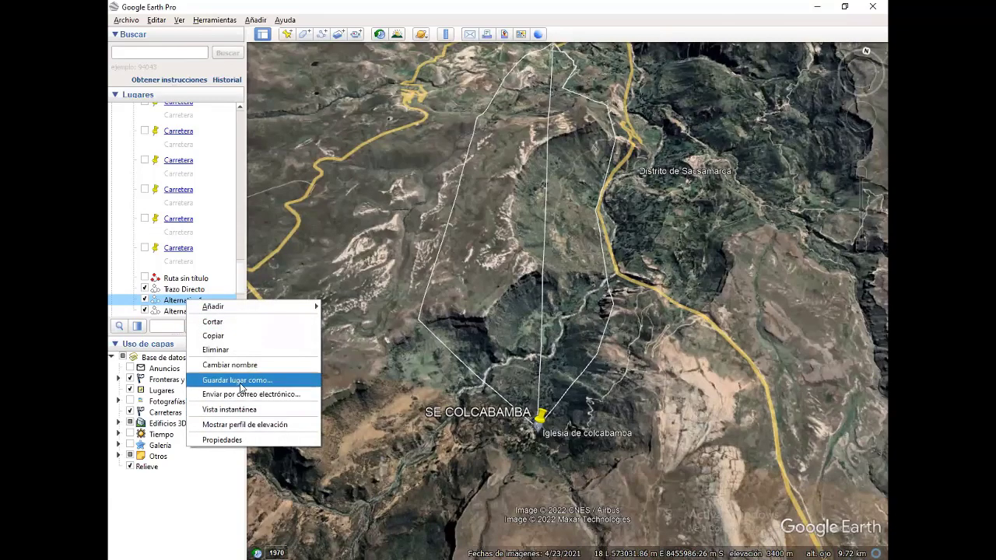
left_click(240, 381)
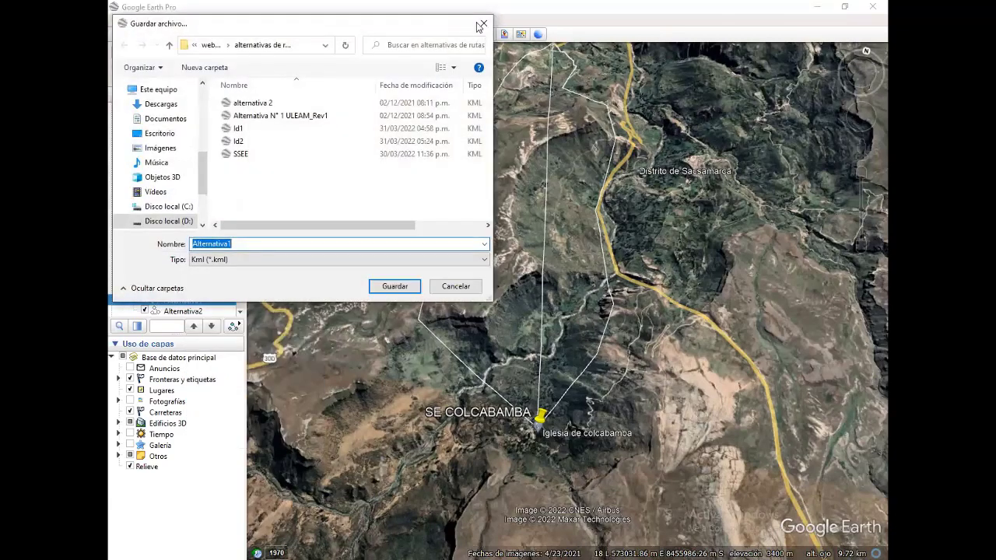
left_click(483, 23)
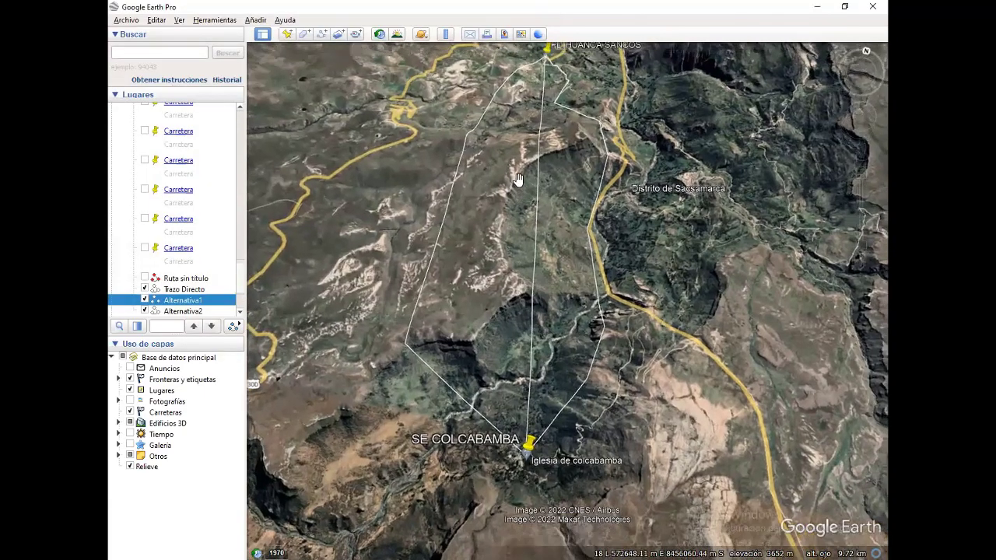
scroll(436, 461, "down", 2)
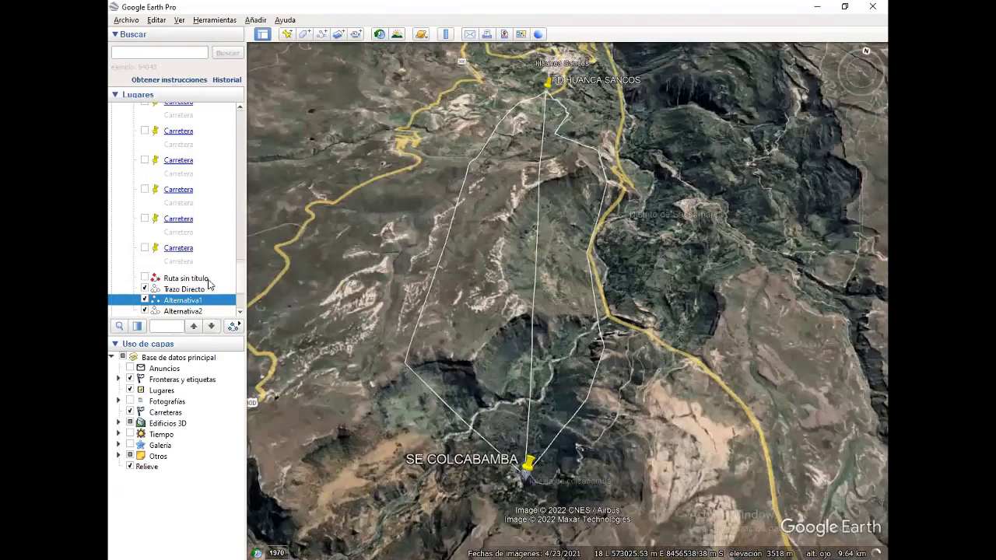
Create an LLDD folder beside Alternativa2 and move the routes into it.
scroll(167, 307, "down", 3)
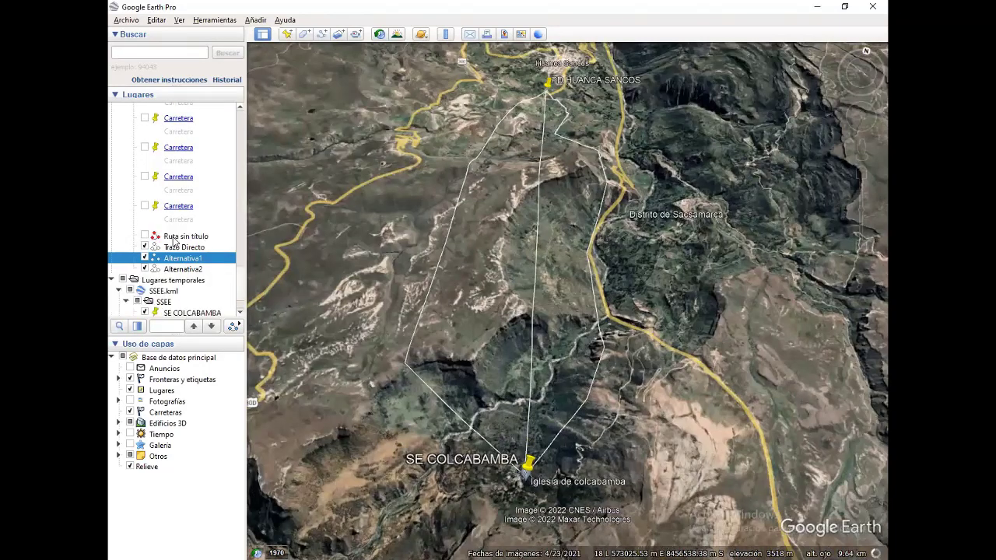
key("Down")
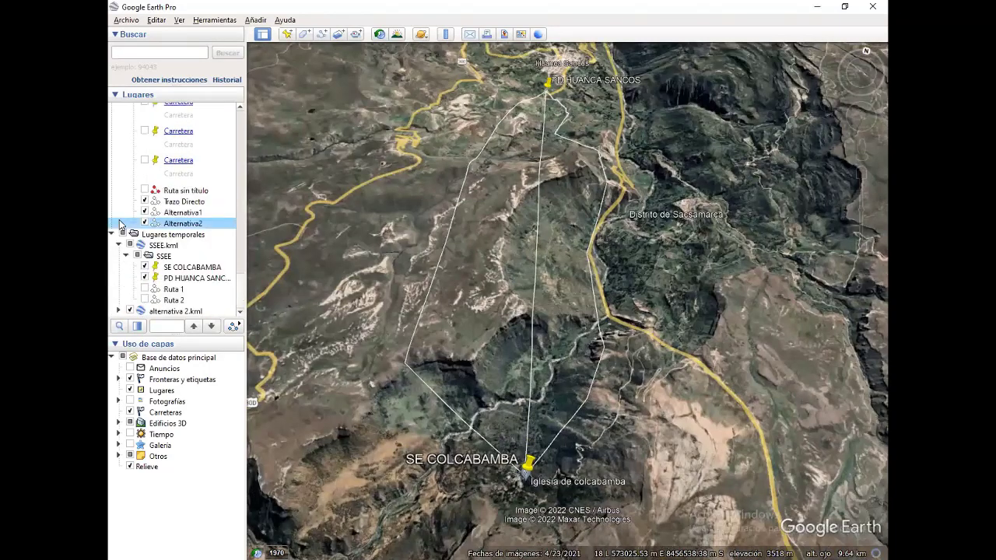
key("ctrl+shift+n")
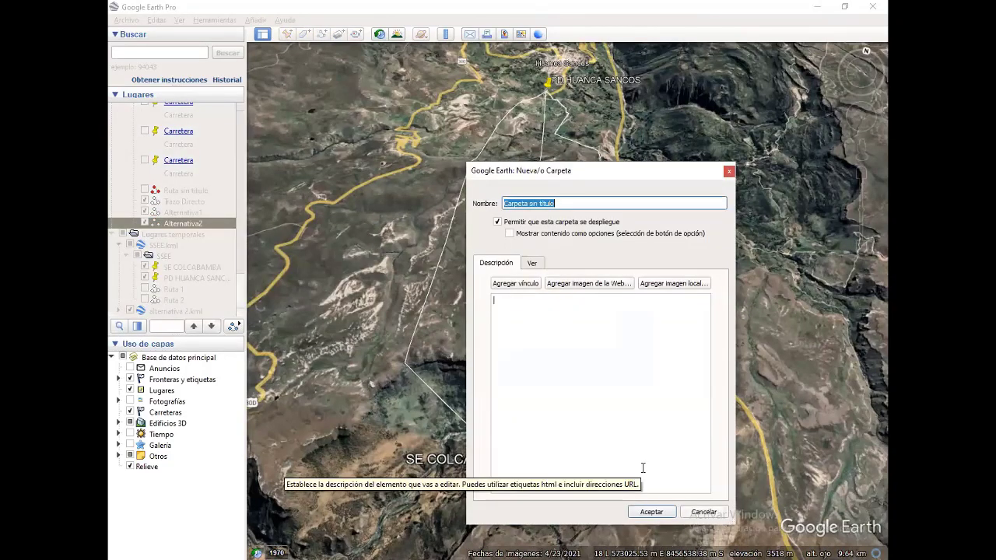
type("LLDD")
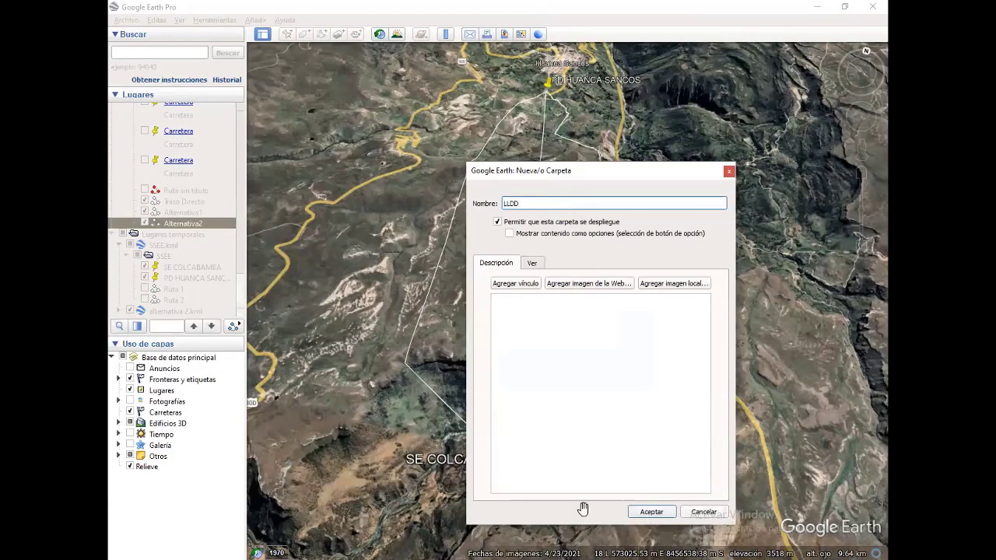
left_click(650, 512)
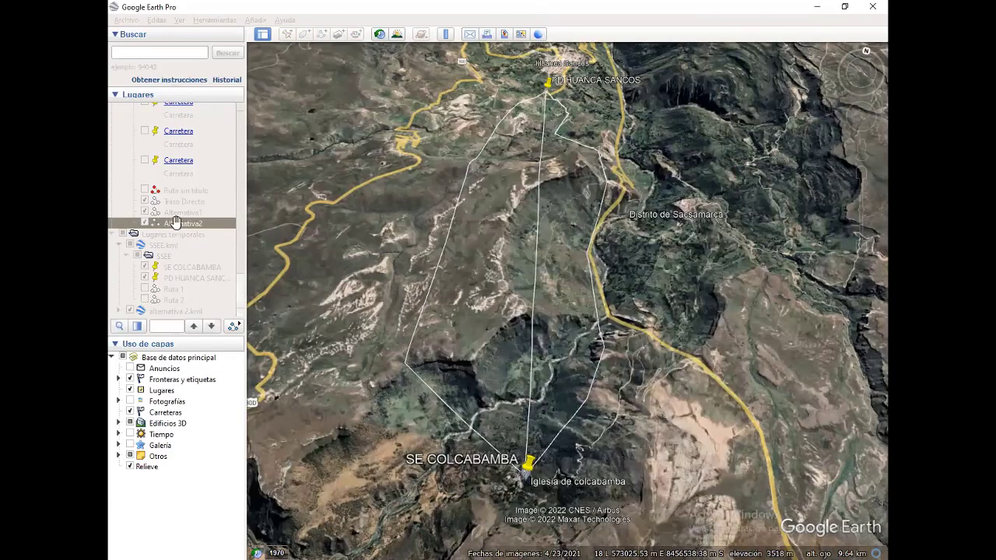
mouse_move(181, 225)
left_mouse_down()
mouse_move(198, 236)
mouse_move(171, 225)
mouse_move(190, 245)
mouse_move(183, 235)
left_mouse_up()
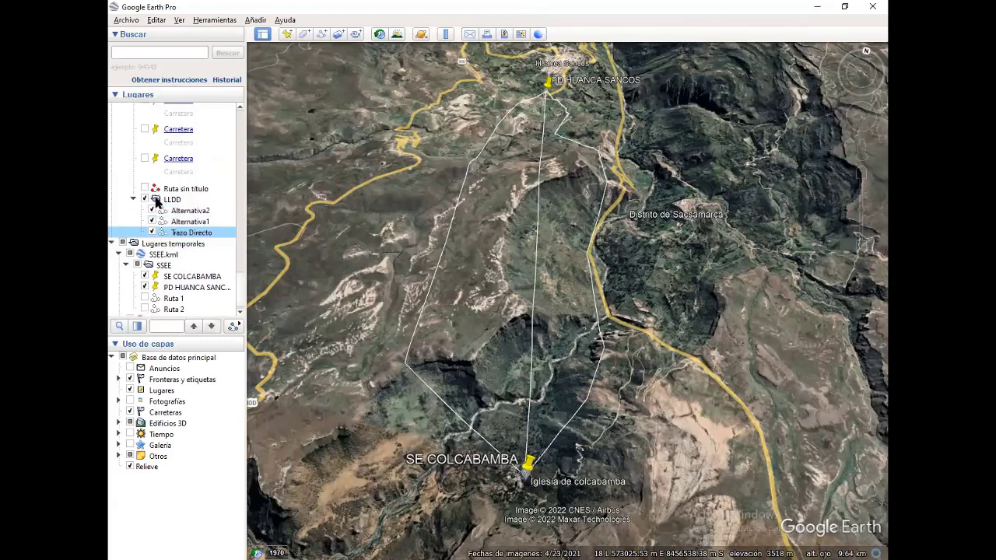
Save the LLDD folder as the KML file LLDD.kml.
right_click(157, 201)
mouse_move(222, 205)
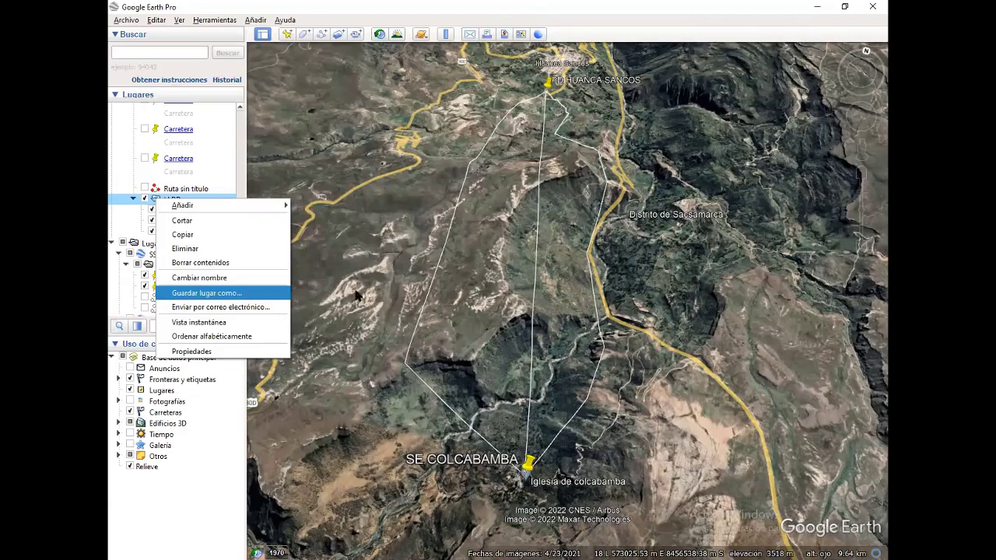
key("Return")
left_click(284, 261)
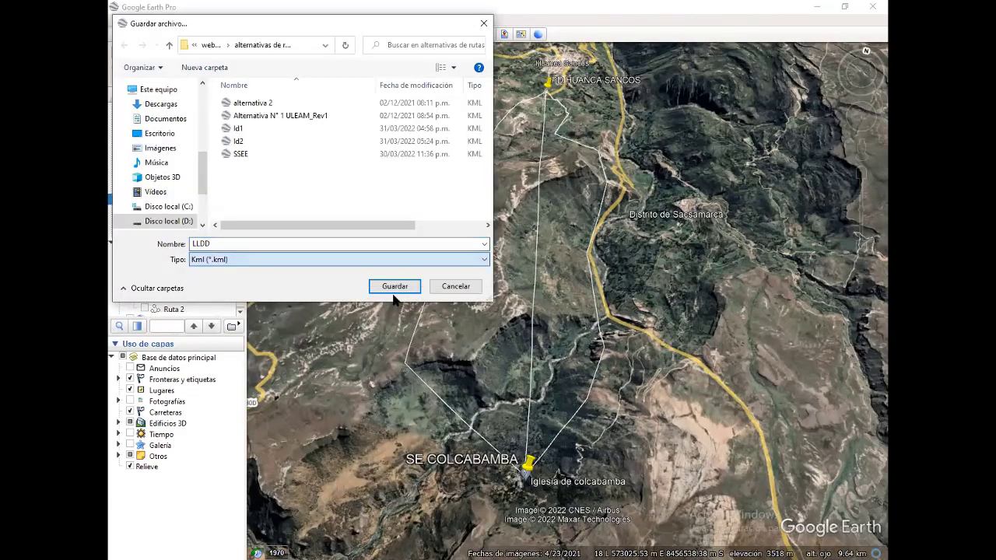
left_click(394, 288)
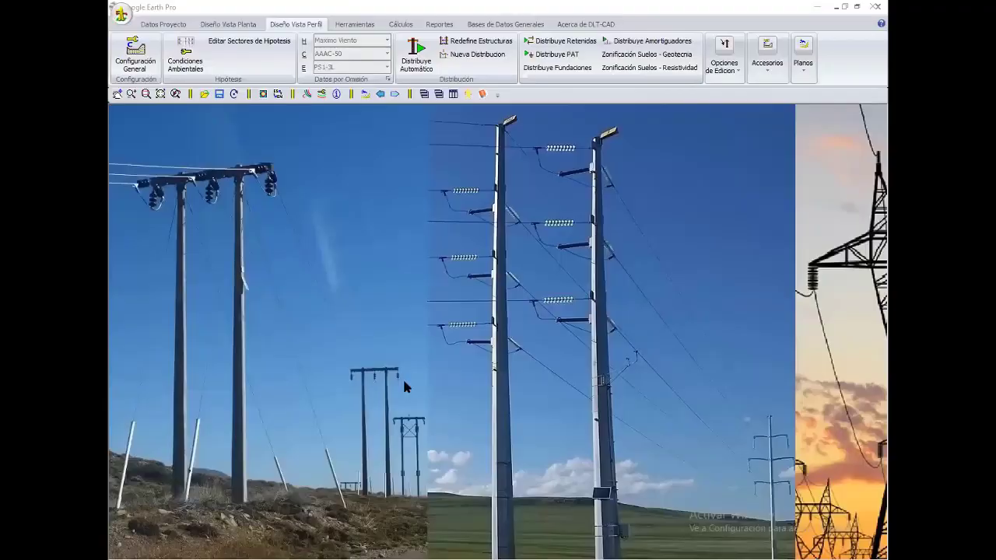
Load LLDD.kml through Cargar Topografía and apply its XYZ coordinates in metres.
left_click(122, 15)
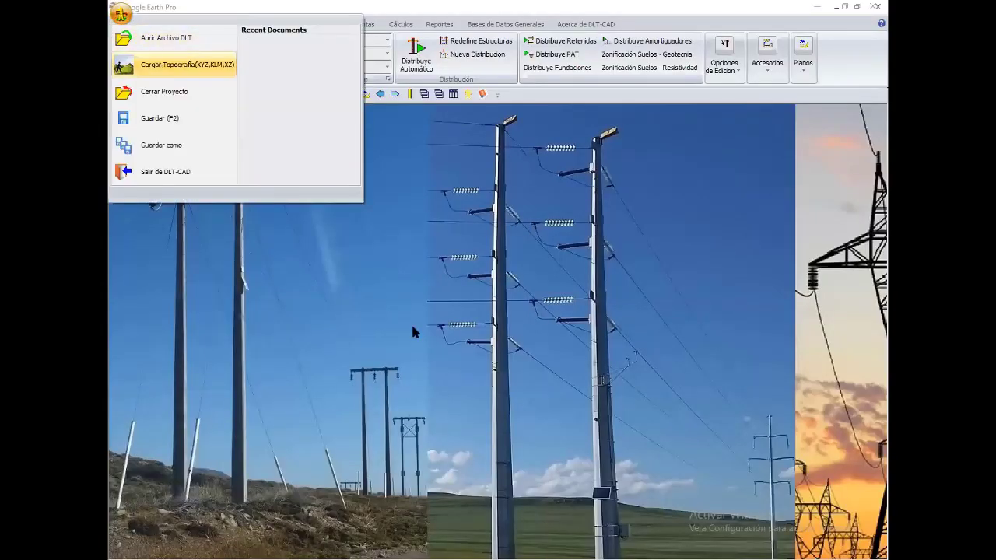
left_click(158, 64)
double_click(412, 218)
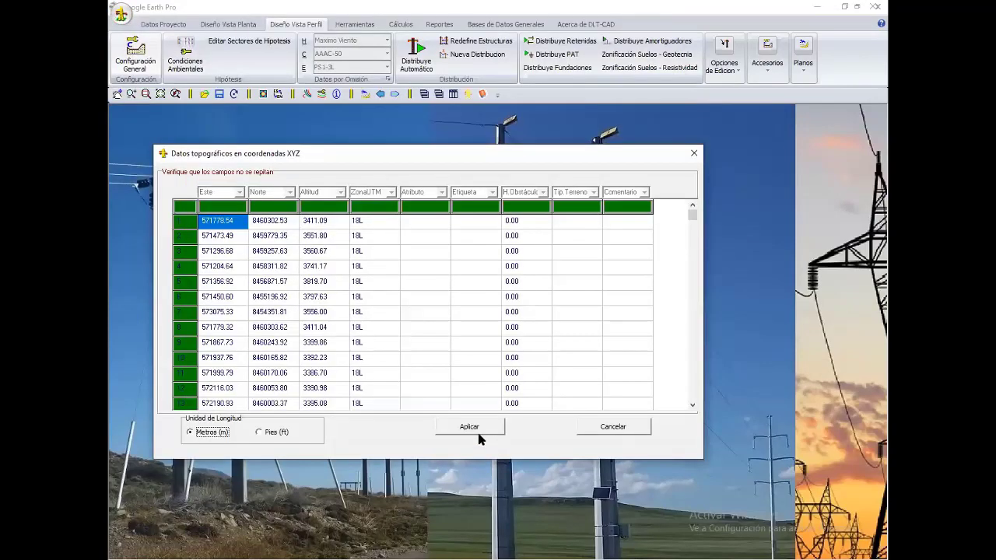
left_click(477, 429)
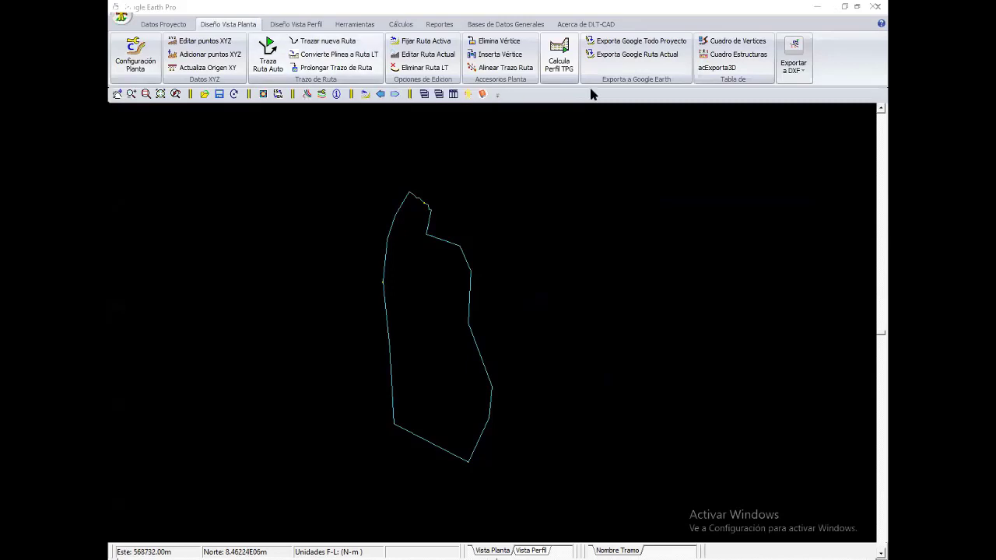
Convert the polyline sides into a line route with intermediate points every 20 m, removing a stray marker.
left_click(335, 54)
left_click(424, 202)
left_click(310, 54)
left_click(460, 248)
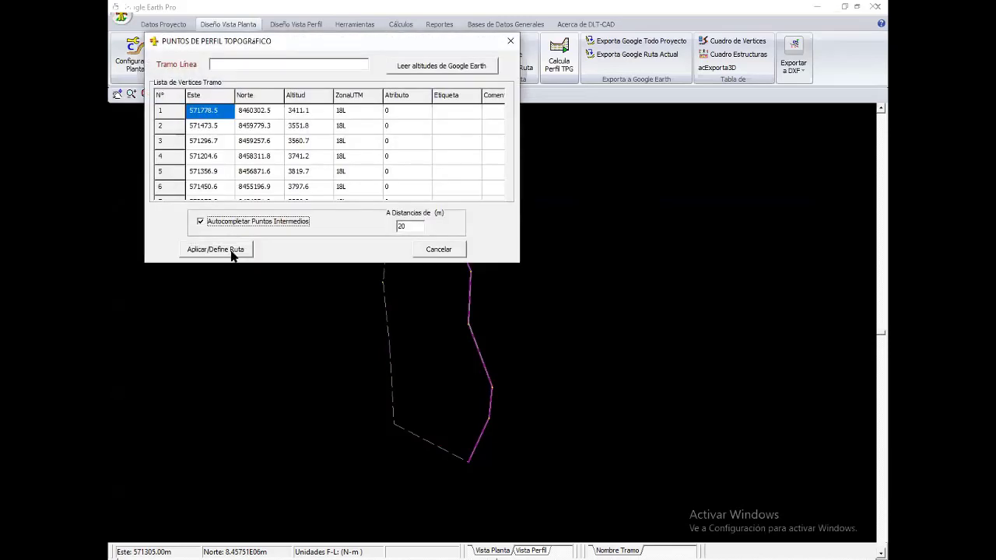
left_click(220, 249)
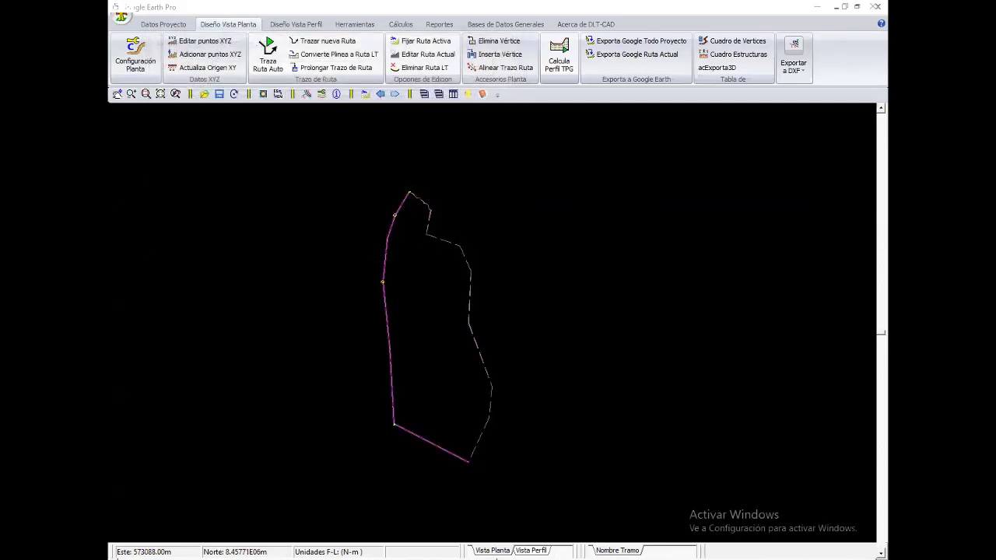
left_click(276, 238)
left_click(241, 265)
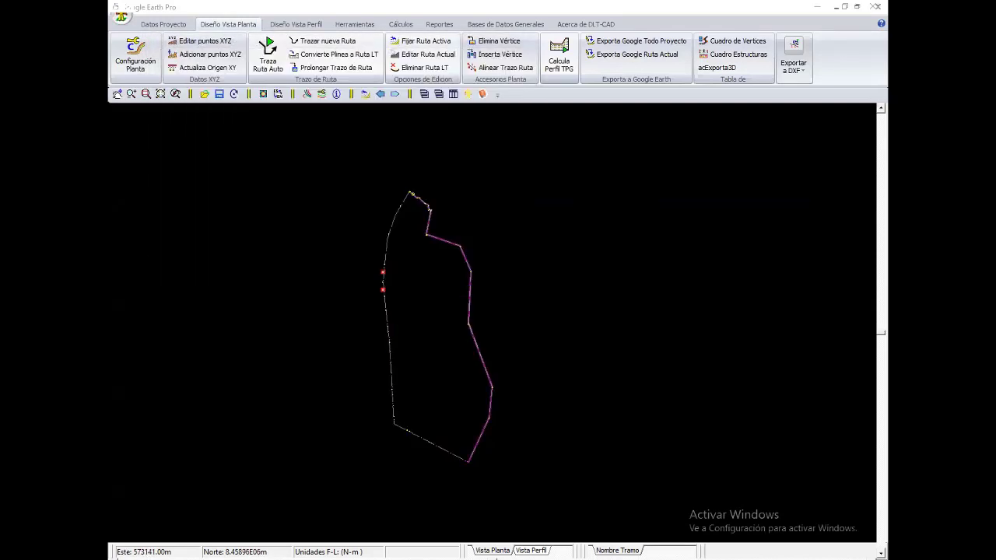
right_click(542, 216)
left_click(554, 223)
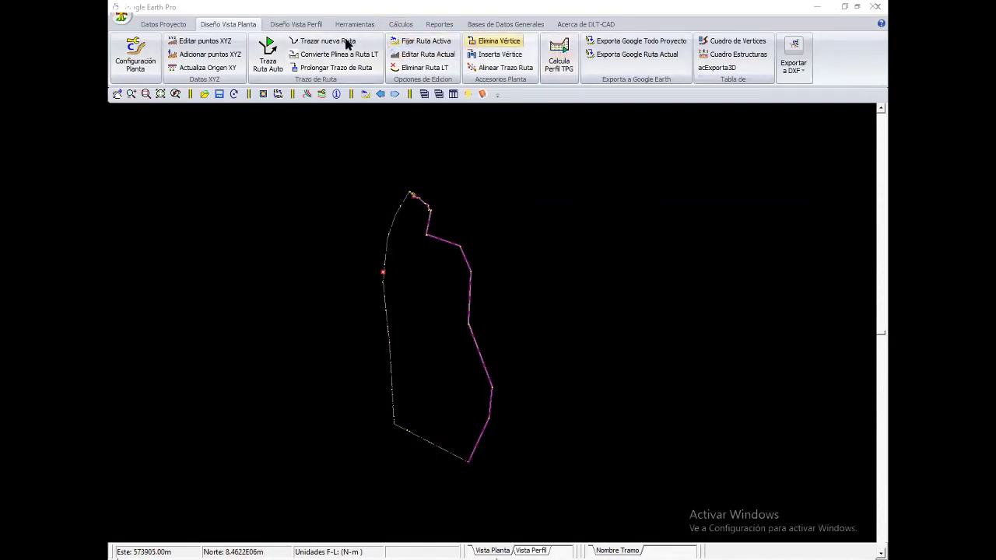
Switch between the Diseño Vista Perfil and Diseño Vista Planta views of the route.
left_click(559, 56)
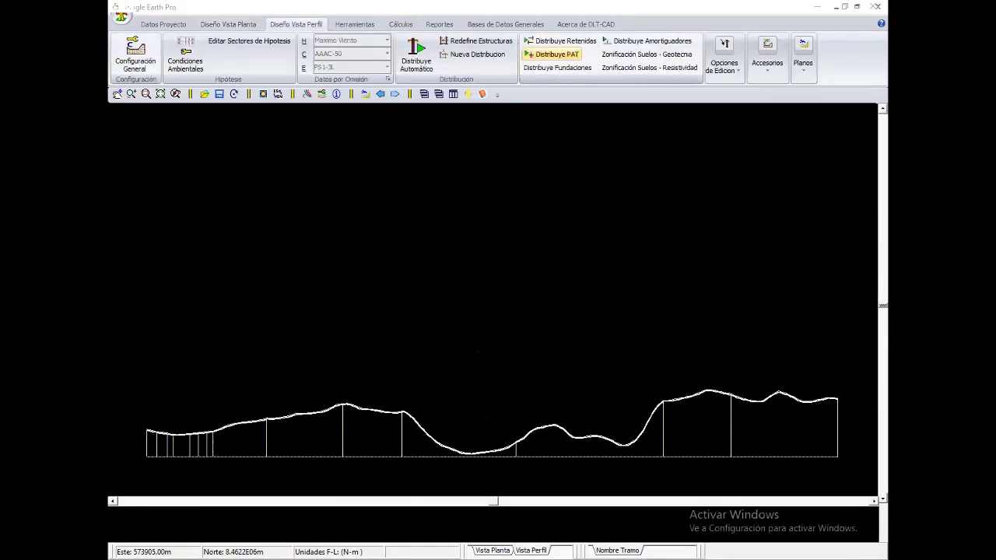
left_click(228, 24)
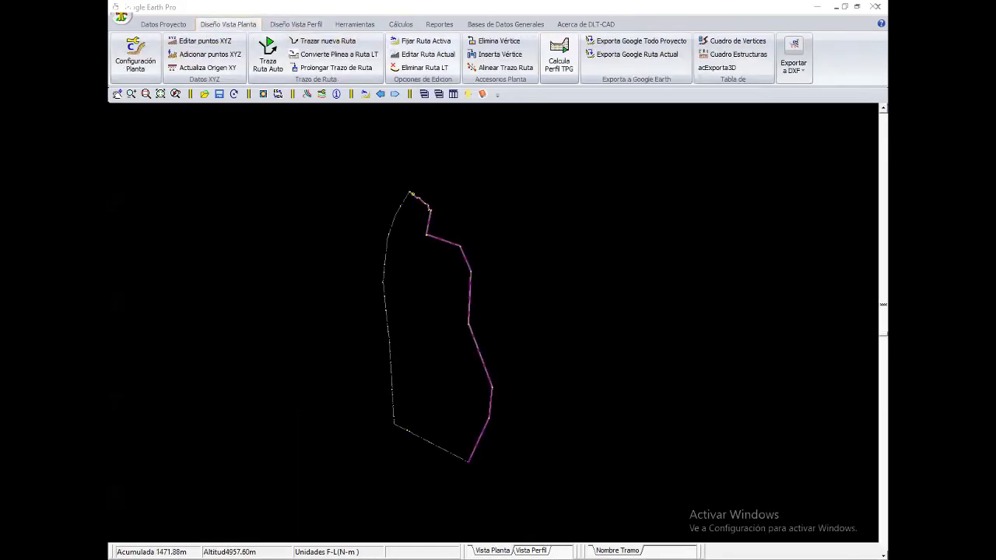
left_click(559, 56)
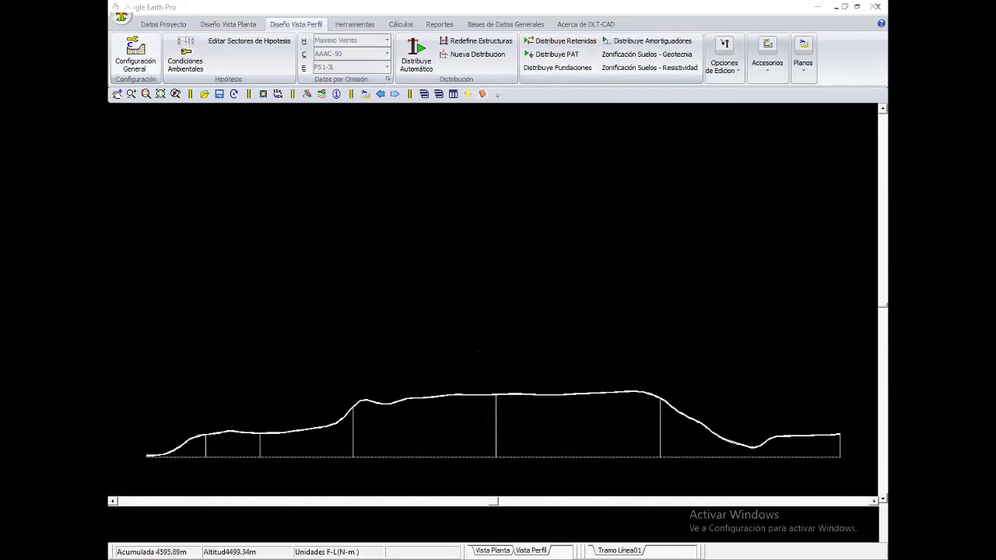
left_click(241, 25)
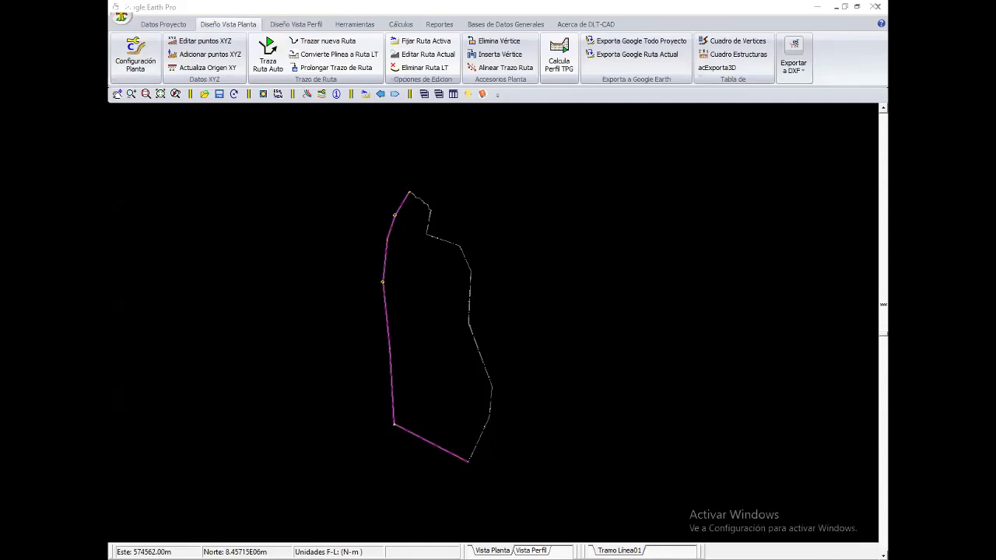
scroll(382, 282, "up", 2)
scroll(382, 281, "up", 1)
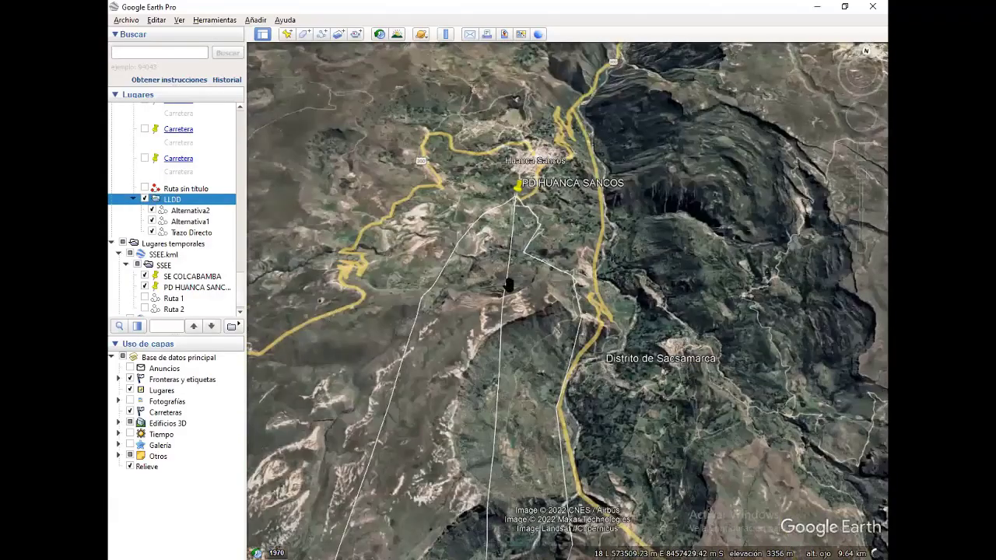
Pan toward Huanca Sancos and zoom into a near top-down view of the road.
left_click_drag(525, 276, 525, 355)
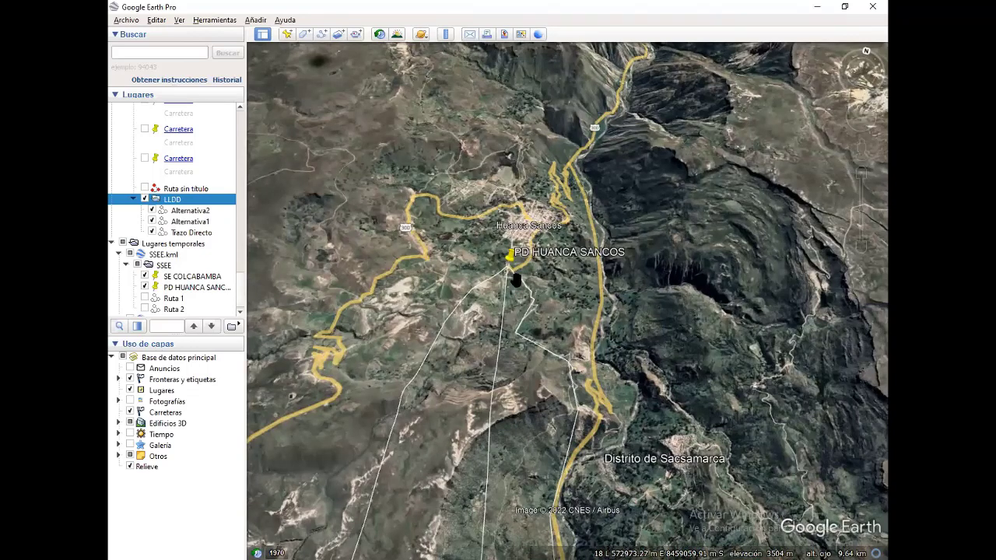
scroll(467, 393, "up", 2)
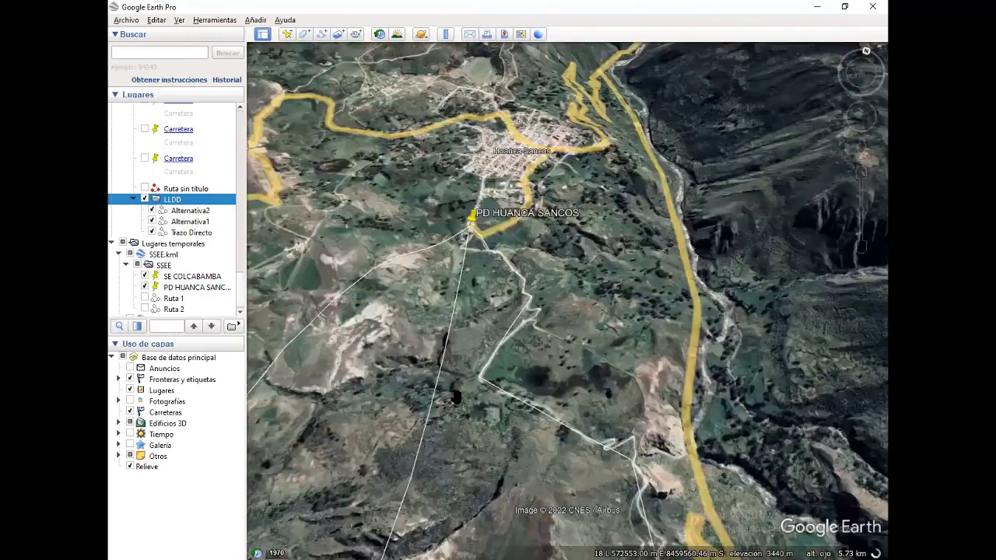
scroll(471, 347, "up", 1)
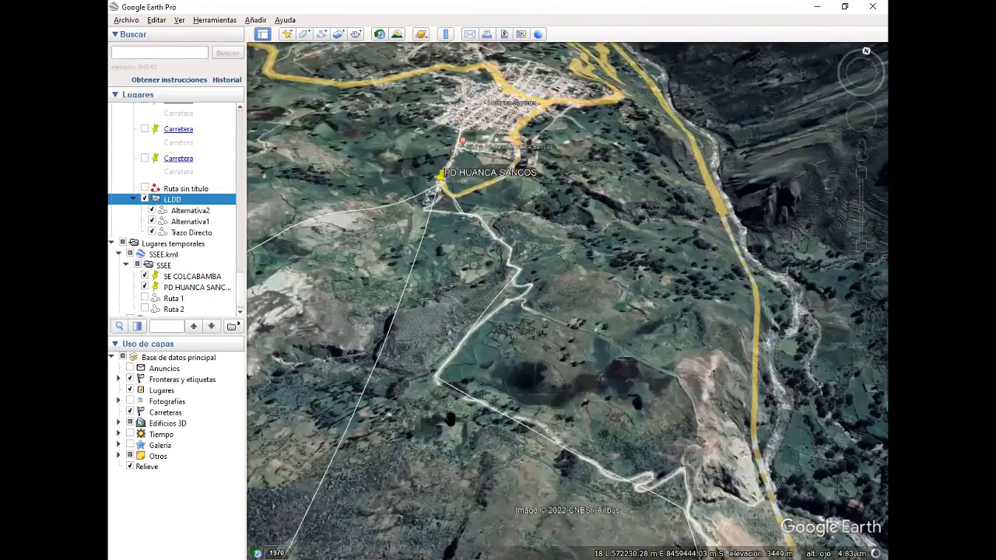
scroll(451, 424, "up", 1)
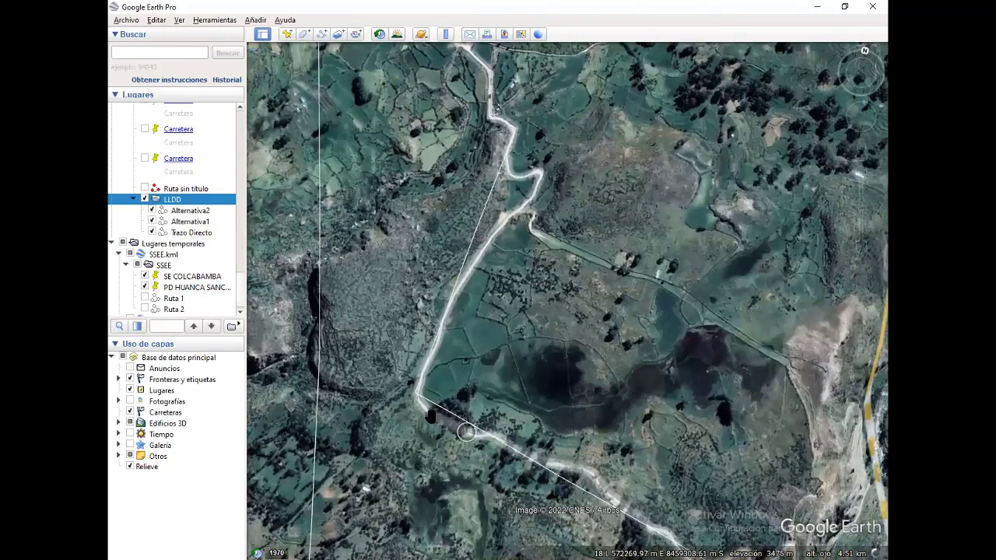
Open Alternativa1's properties and shift a route vertex onto the road.
right_click(191, 221)
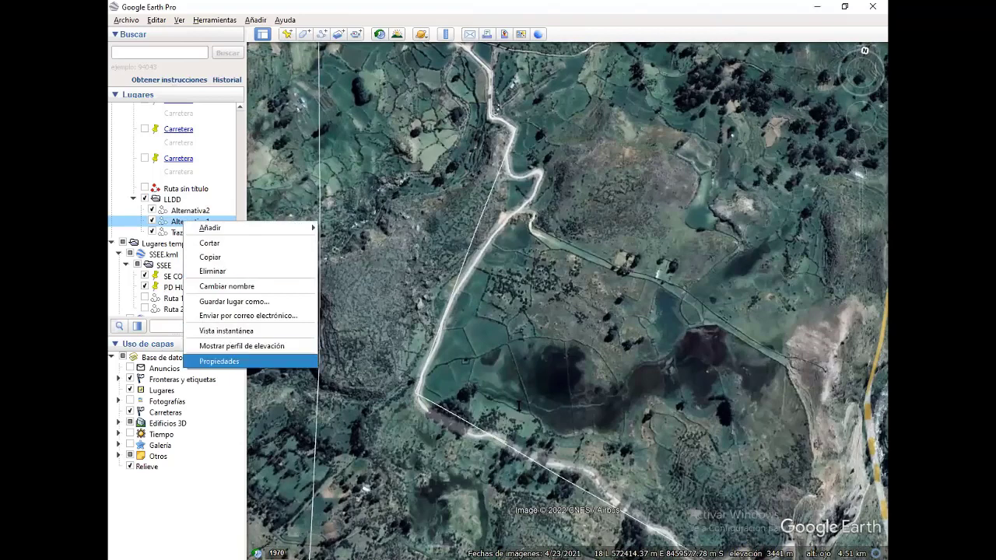
left_click(218, 360)
left_click(417, 398)
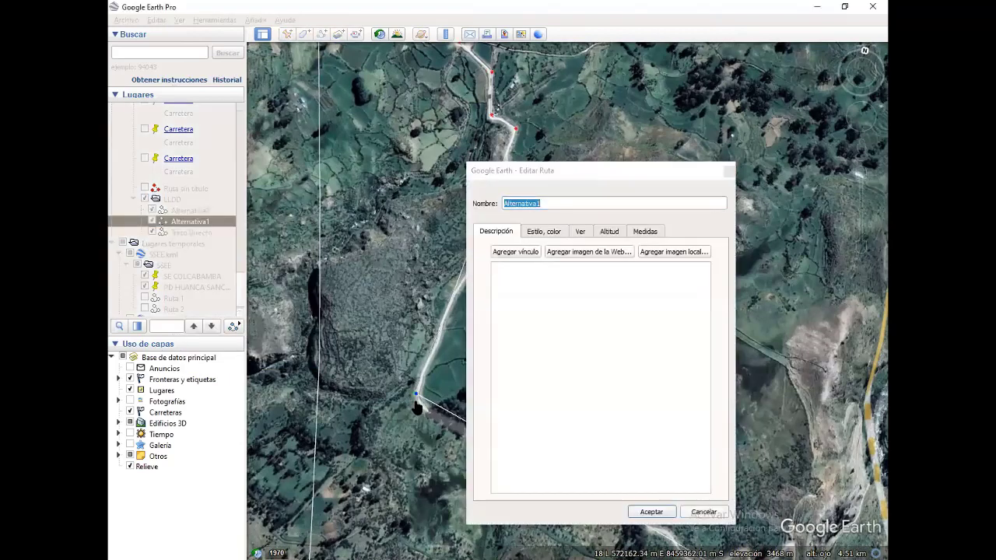
left_click_drag(417, 399, 415, 397)
left_click(637, 180)
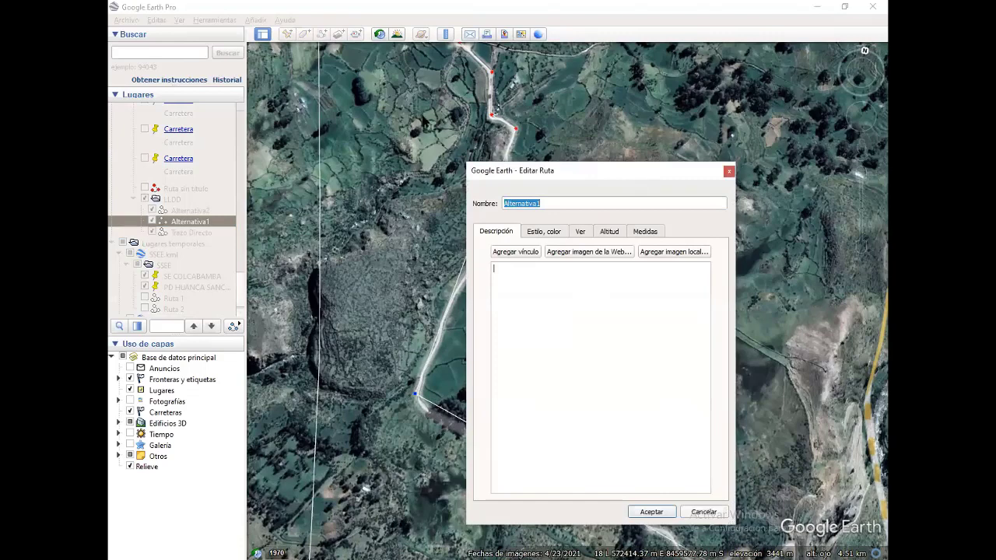
mouse_move(514, 170)
left_mouse_down()
mouse_move(290, 112)
mouse_move(439, 265)
left_mouse_up()
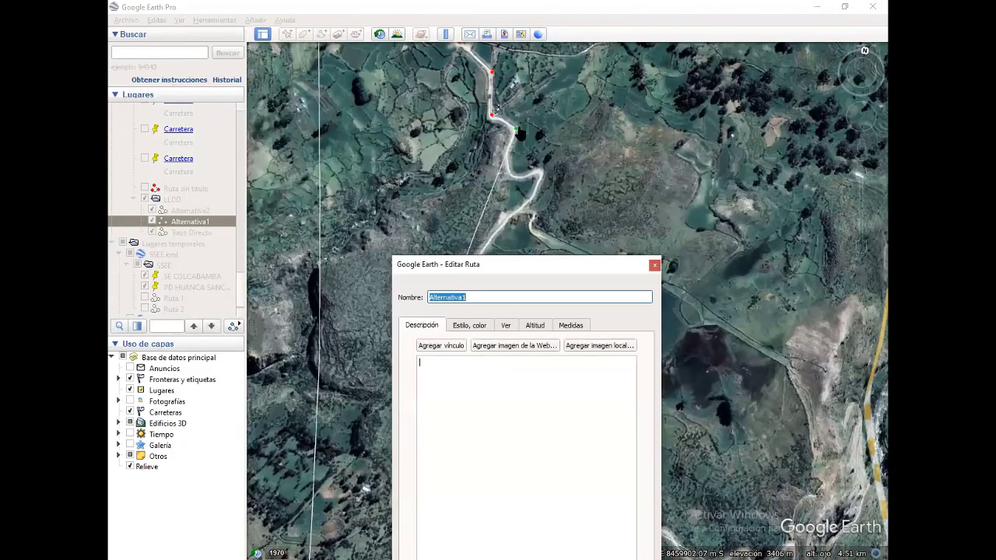
Move another vertex near the road bend, save Alternativa1, and zoom out.
left_click(516, 130)
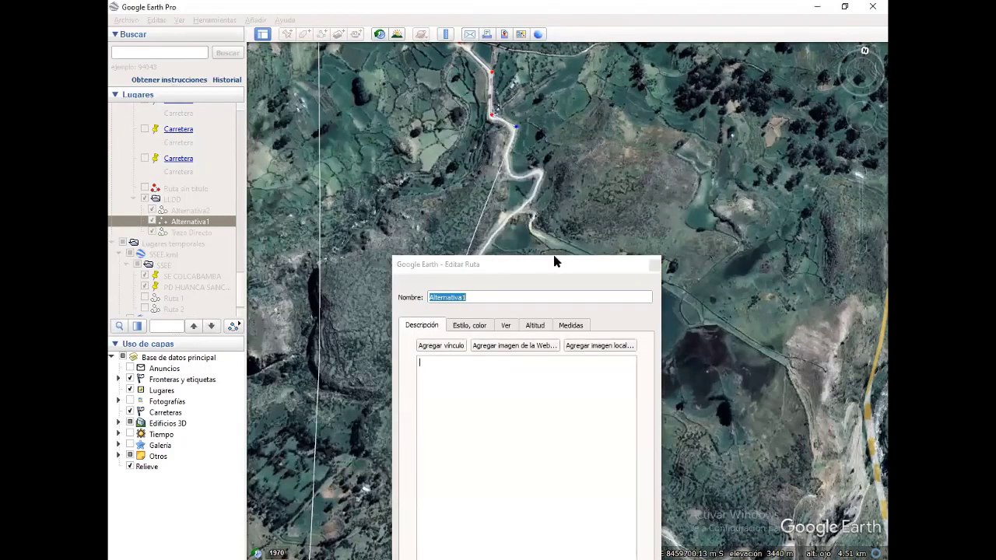
left_click(654, 502)
left_click(628, 492)
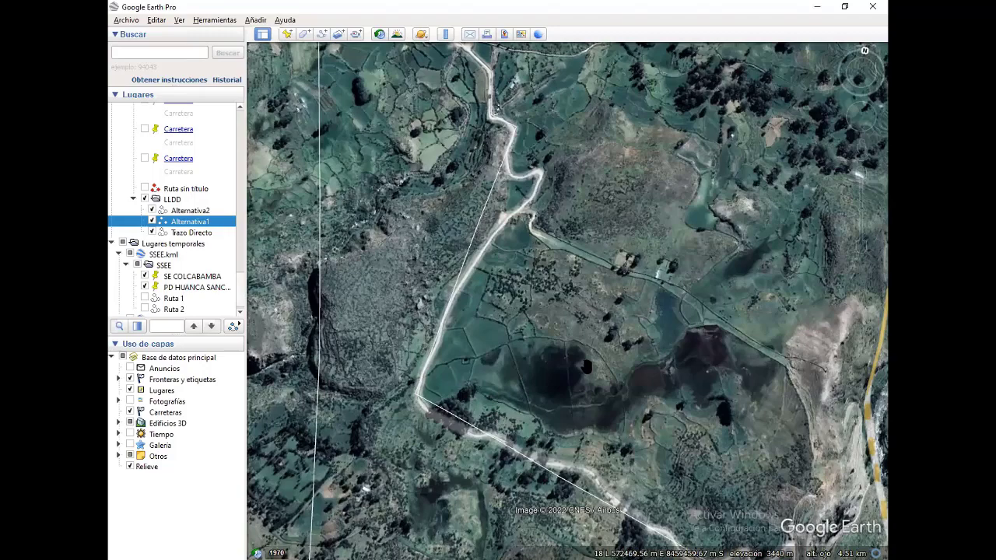
scroll(585, 366, "down", 2)
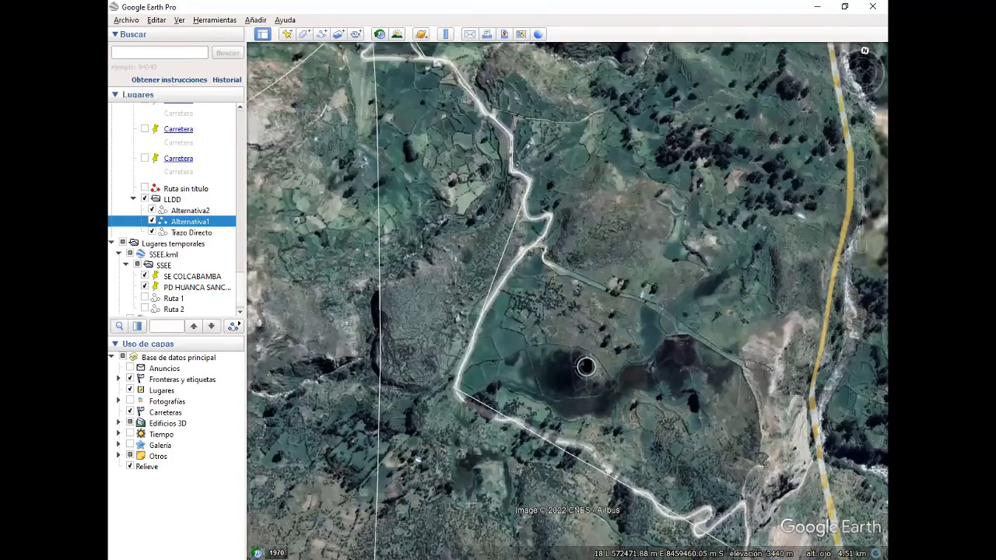
scroll(585, 366, "down", 1)
scroll(585, 364, "down", 1)
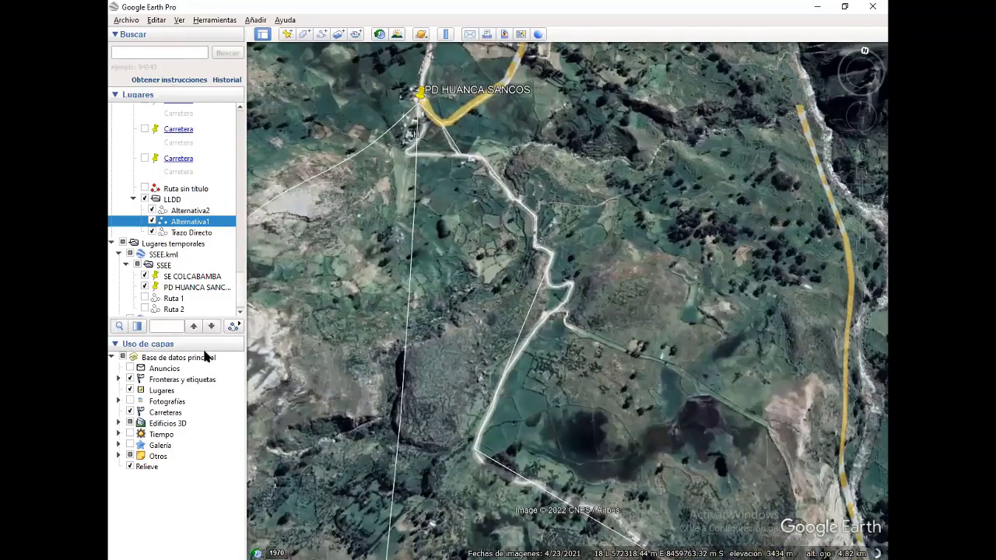
right_click(233, 225)
left_click(264, 365)
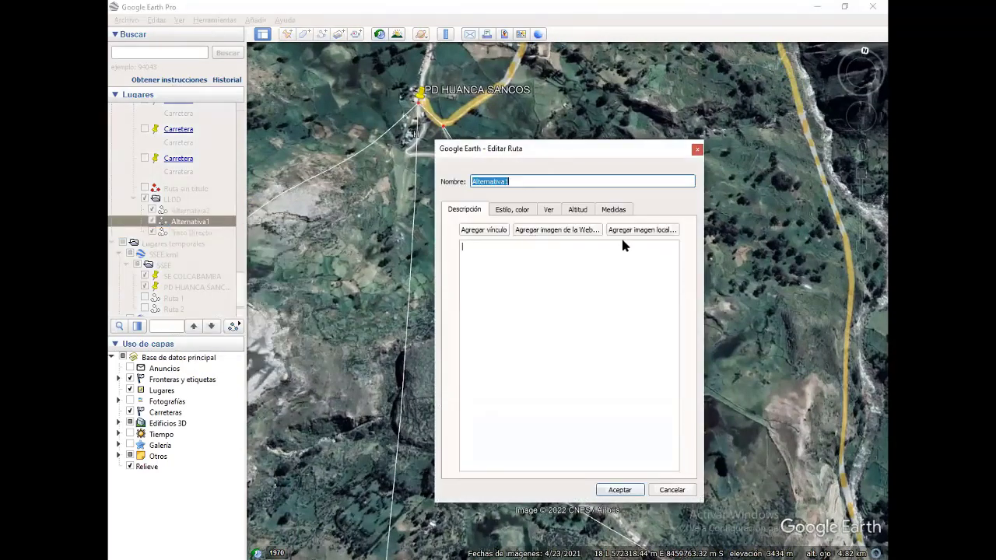
left_click_drag(615, 149, 774, 235)
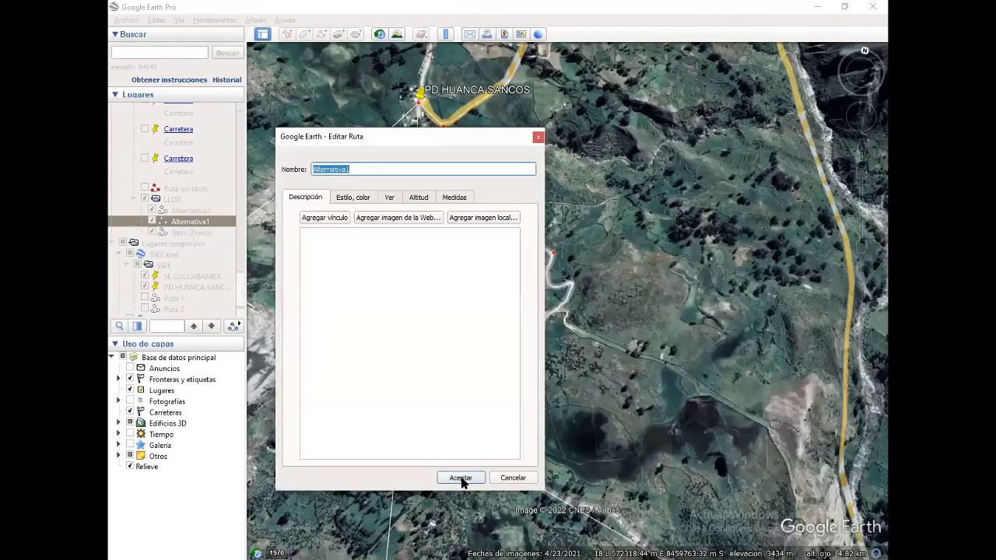
left_click(461, 477)
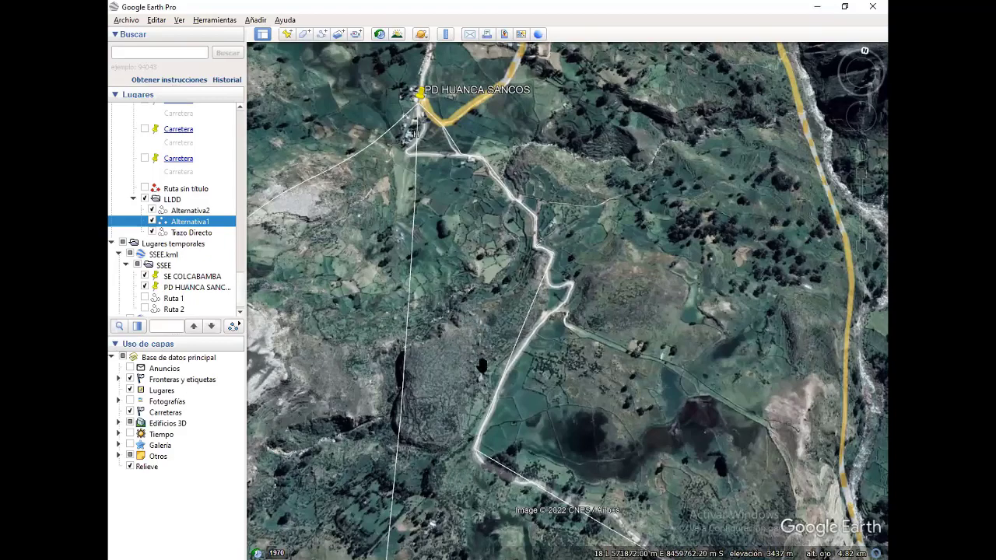
Zoom out to show Huanca Sancos and the full route south of PD HUANCA SANCOS.
scroll(579, 469, "down", 2)
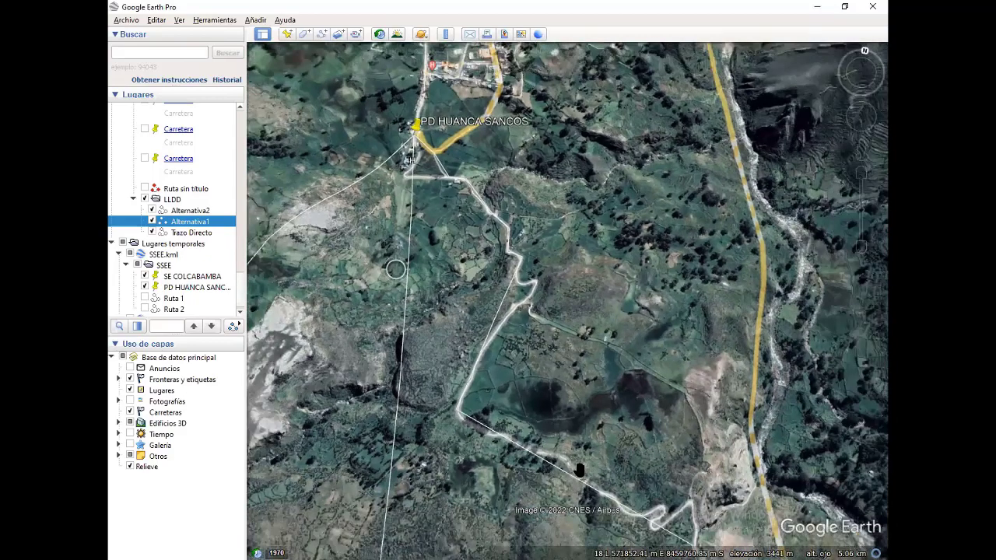
scroll(579, 469, "up", 1)
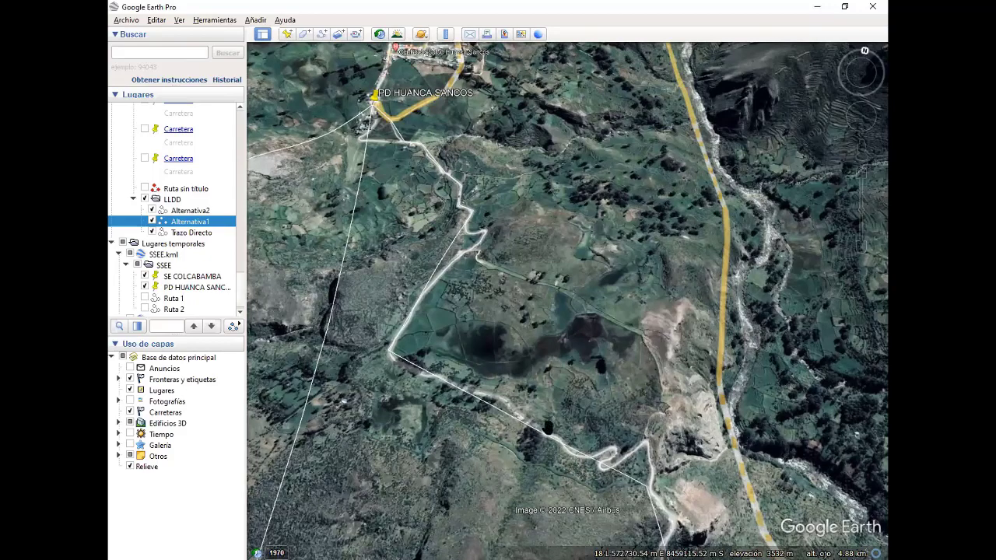
scroll(474, 387, "down", 1)
scroll(473, 387, "down", 2)
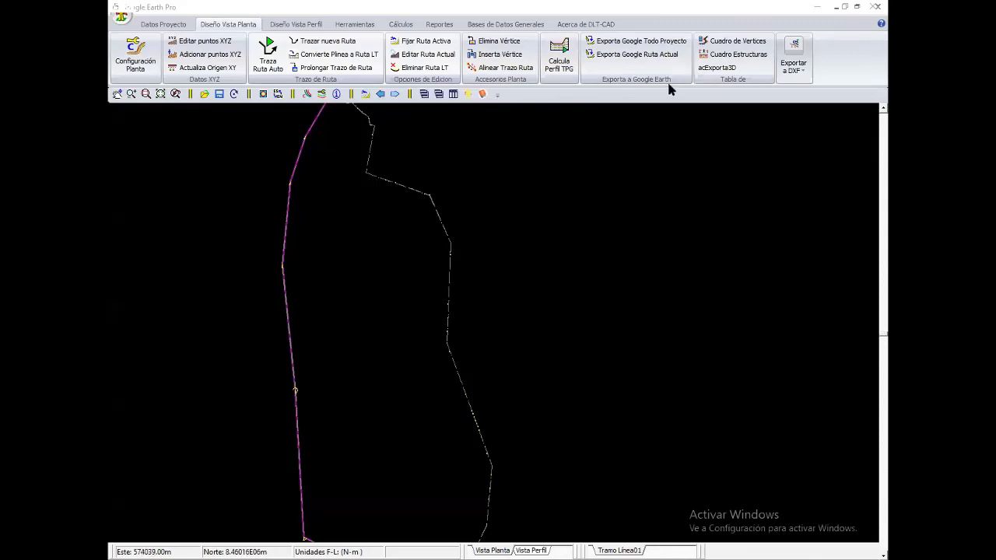
Show the Cuadro de Vertices for Tramo Línea02: 15 vertices totalling 6990.74 m.
left_click(736, 41)
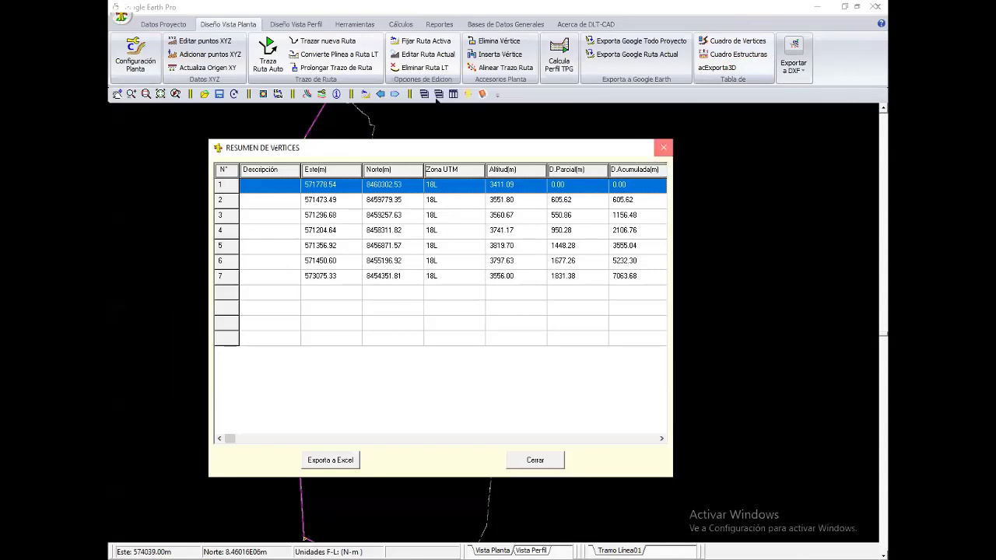
left_click(717, 41)
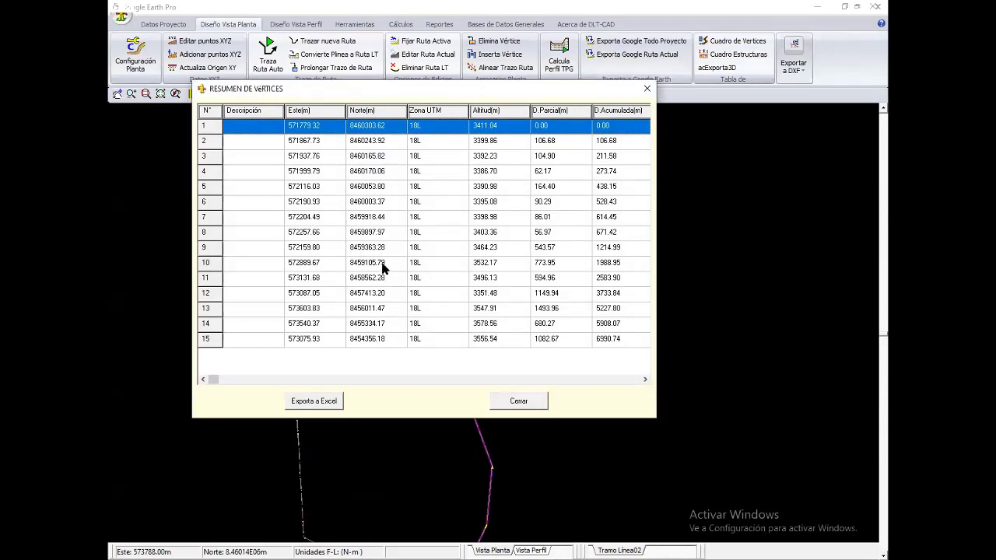
Export the 15-vertex Resumen de Vértices table to a new Excel workbook.
left_click(319, 402)
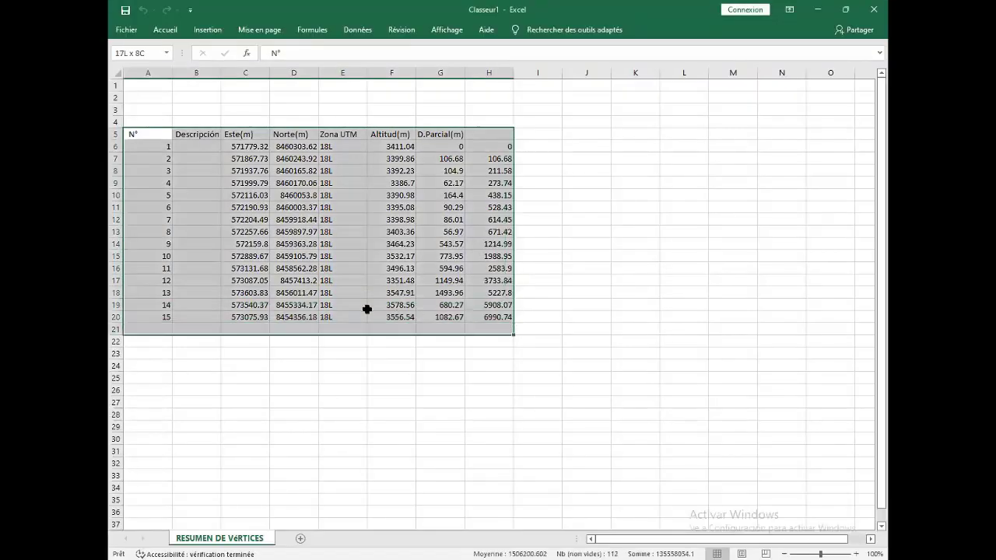
Review the vertices' Este and Norte values, such as C6, on the RESUMEN DE VeRTICES sheet.
left_click_drag(235, 147, 290, 321)
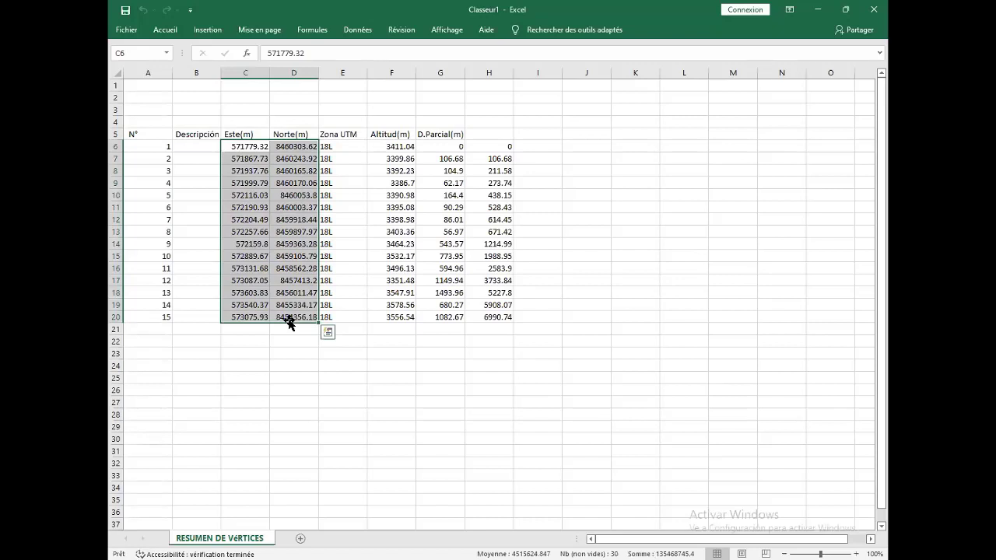
left_click(264, 150)
left_click(309, 156)
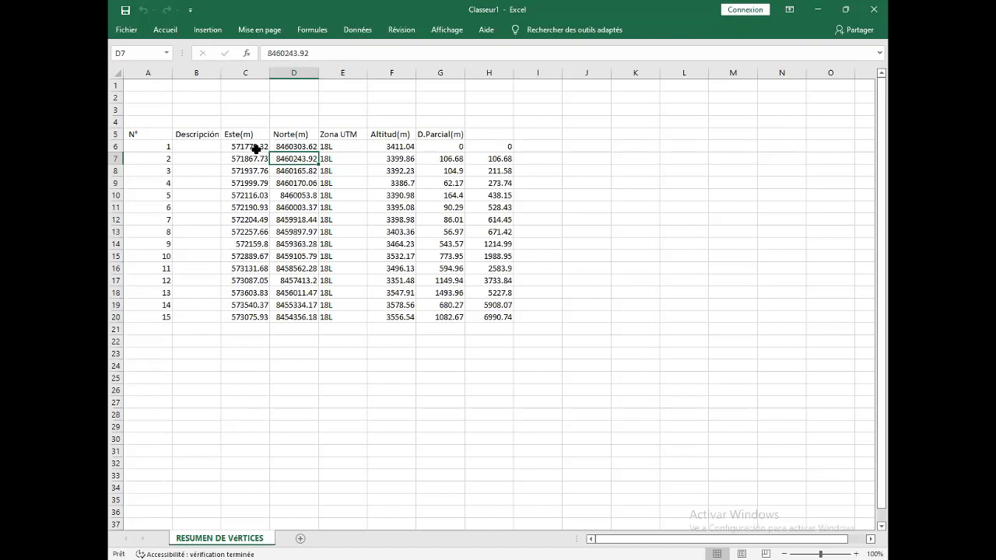
left_click(256, 148)
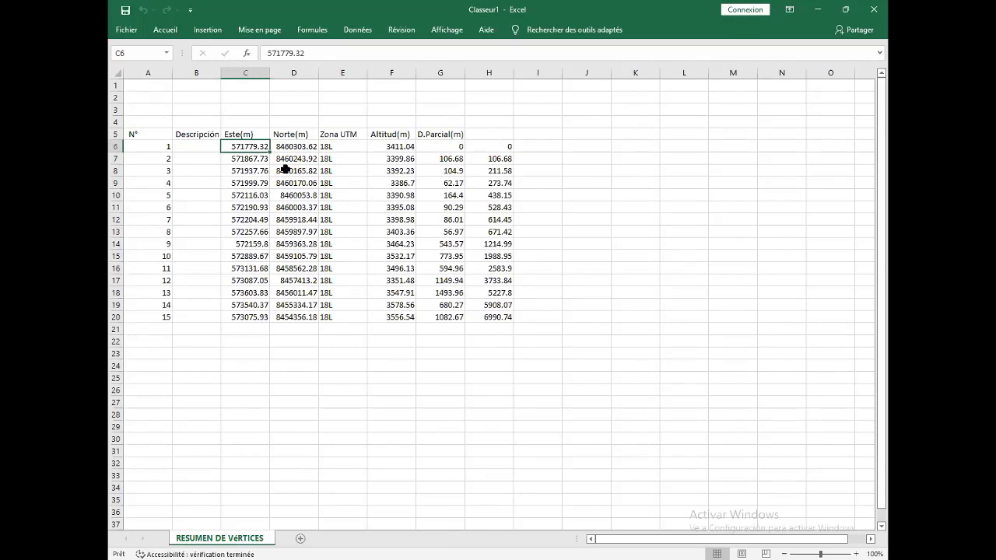
left_click(253, 185)
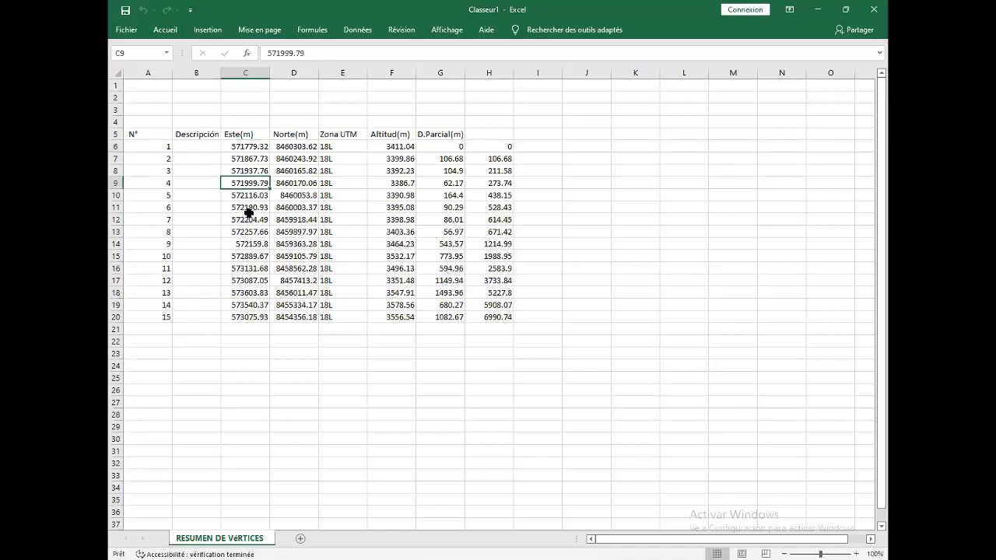
left_click(294, 341)
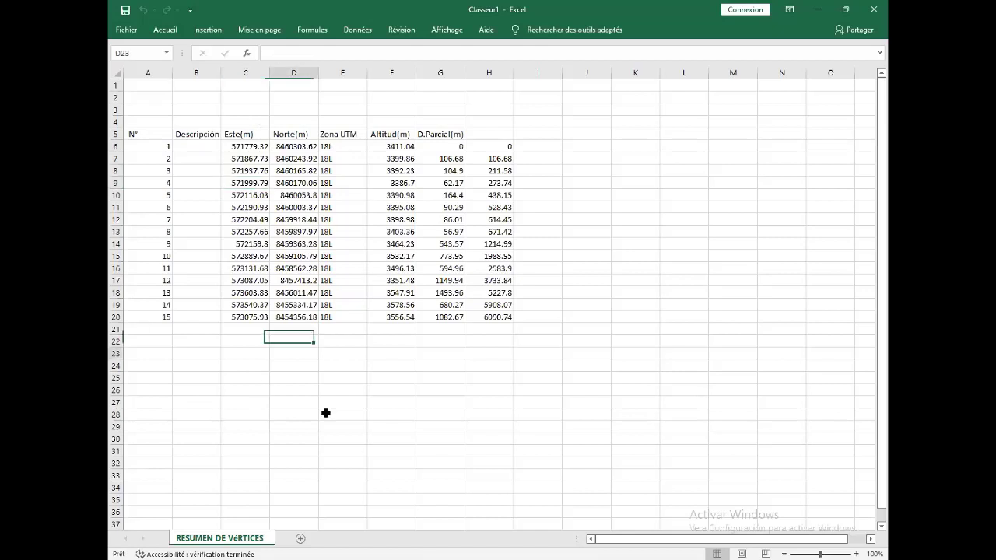
key("Down")
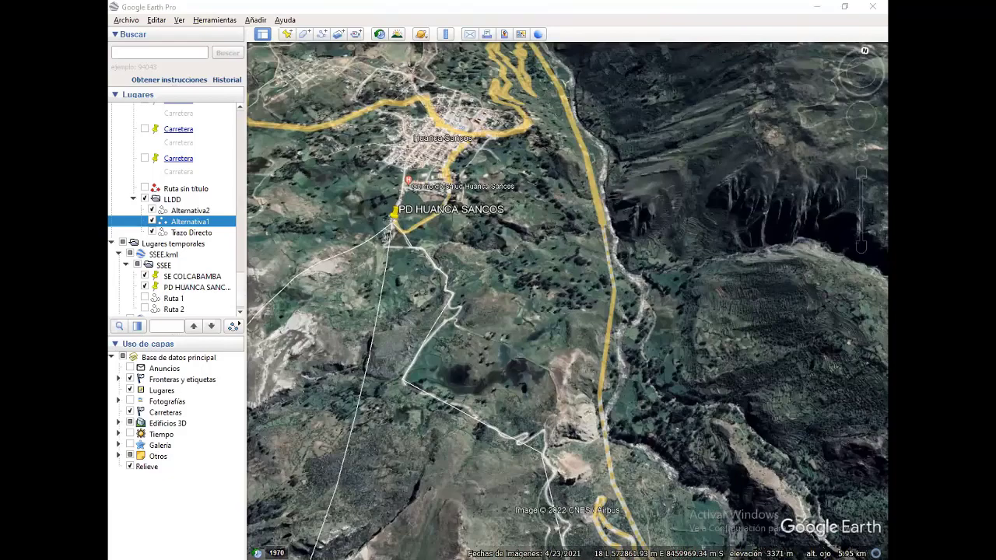
With the Classeur1 vertex workbook at hand, start a new Google Earth placemark named PD.
left_click(621, 452)
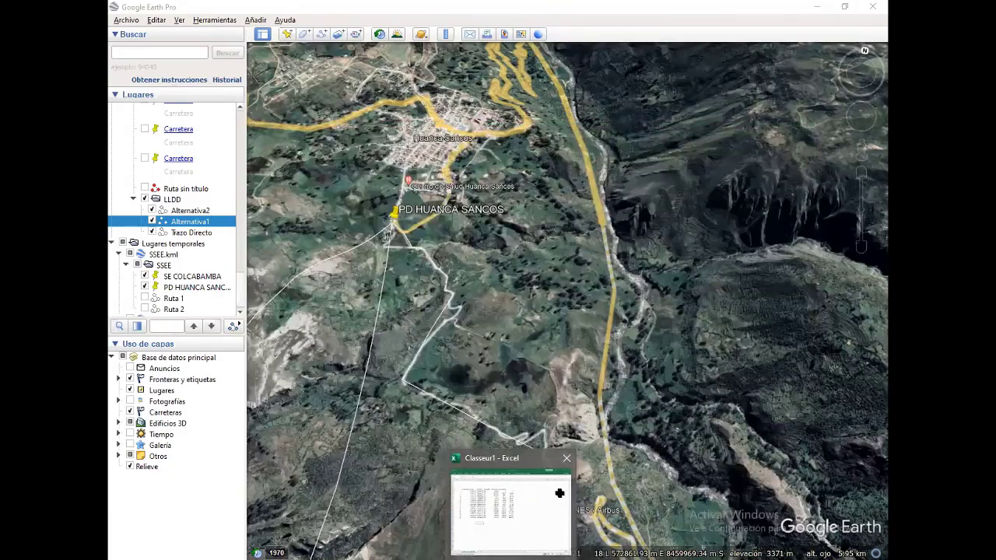
left_click(552, 502)
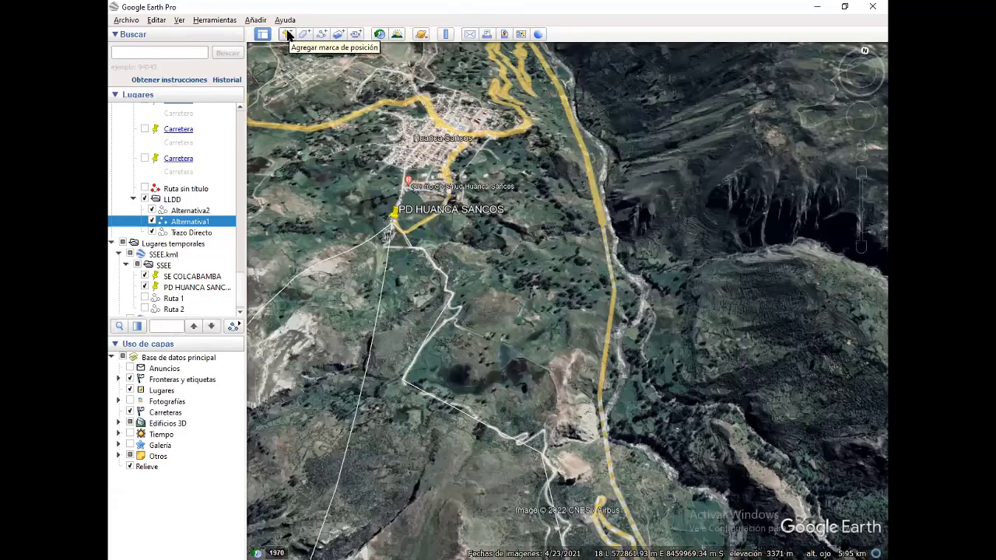
left_click(287, 34)
left_click_drag(642, 287, 570, 290)
mouse_move(462, 151)
left_mouse_down()
mouse_move(308, 232)
mouse_move(377, 204)
left_mouse_up()
left_click_drag(571, 290, 514, 240)
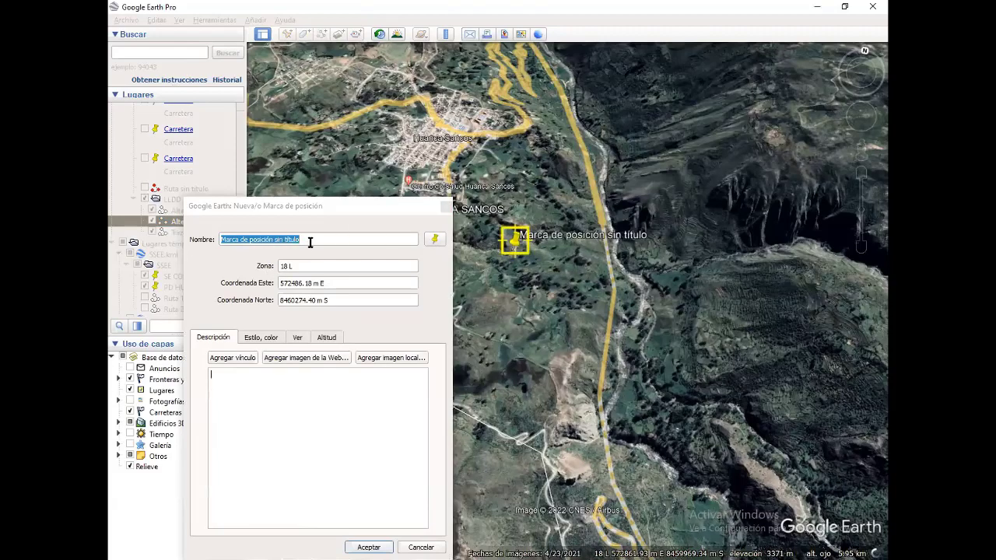
left_click(156, 230)
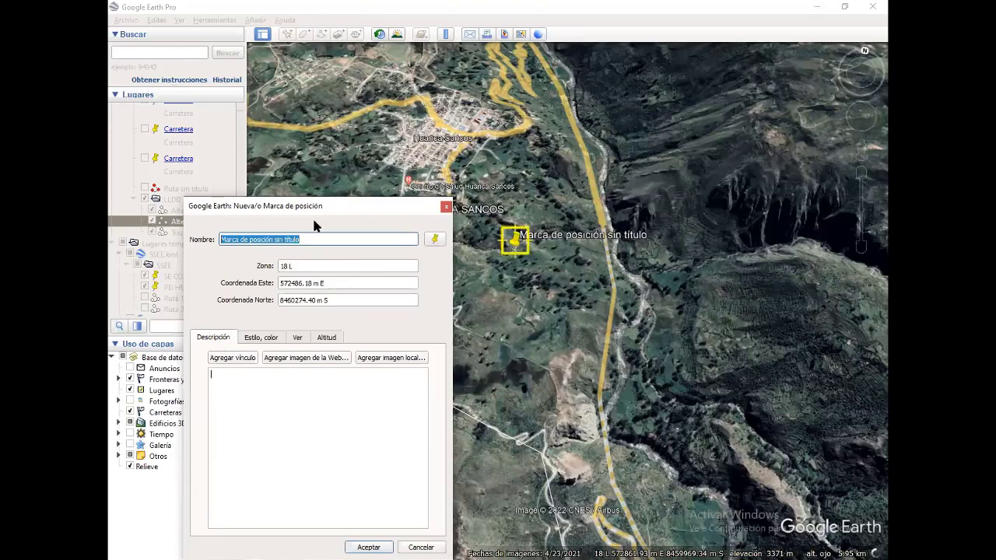
type("PD")
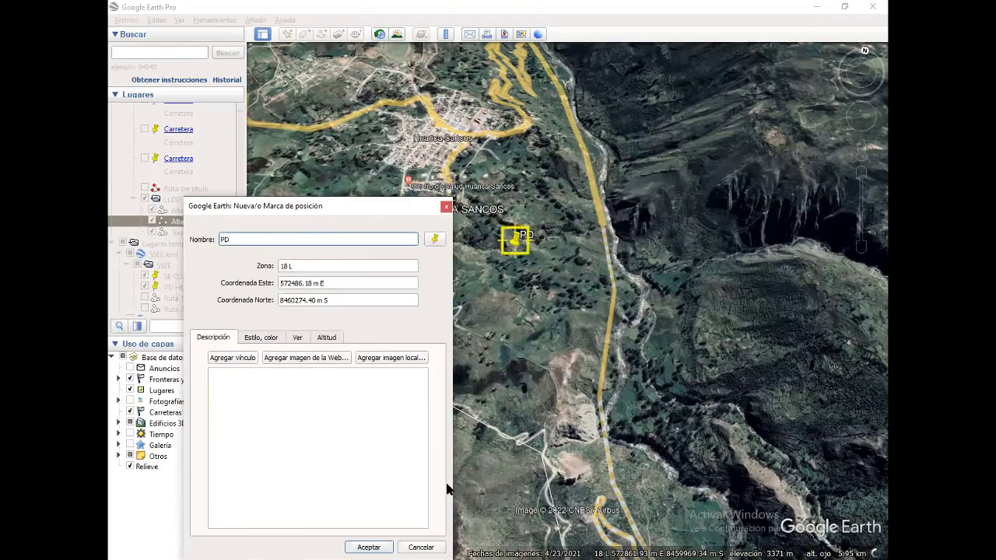
Copy the first vertex's Este value 571779.32 into the PD placemark's east coordinate.
mouse_move(509, 554)
left_click(509, 505)
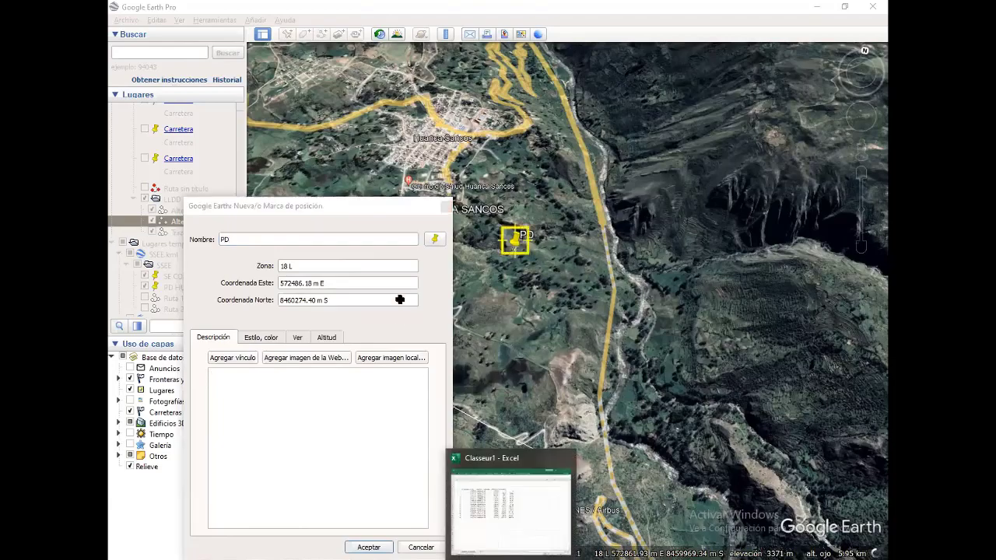
left_click(256, 146)
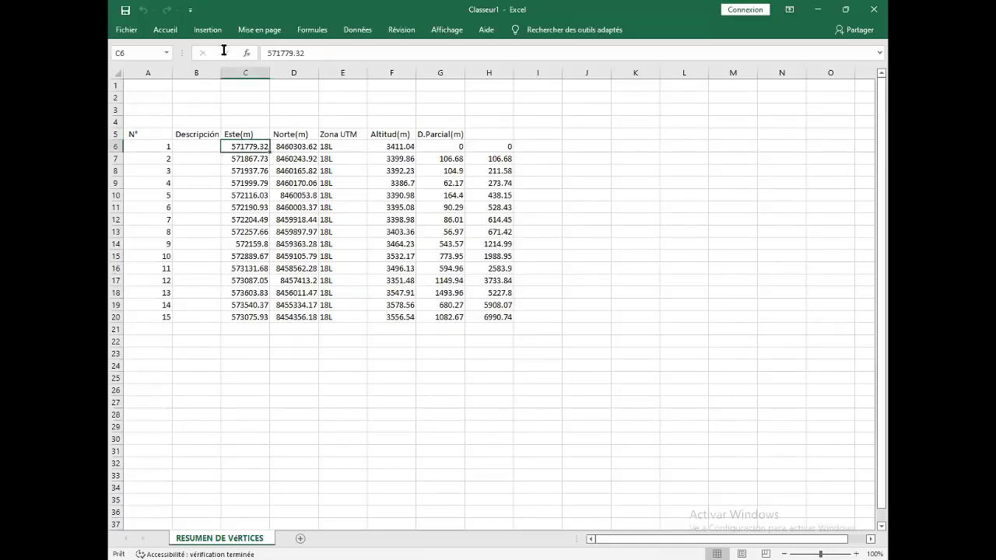
key("ctrl+c")
key("alt+Tab")
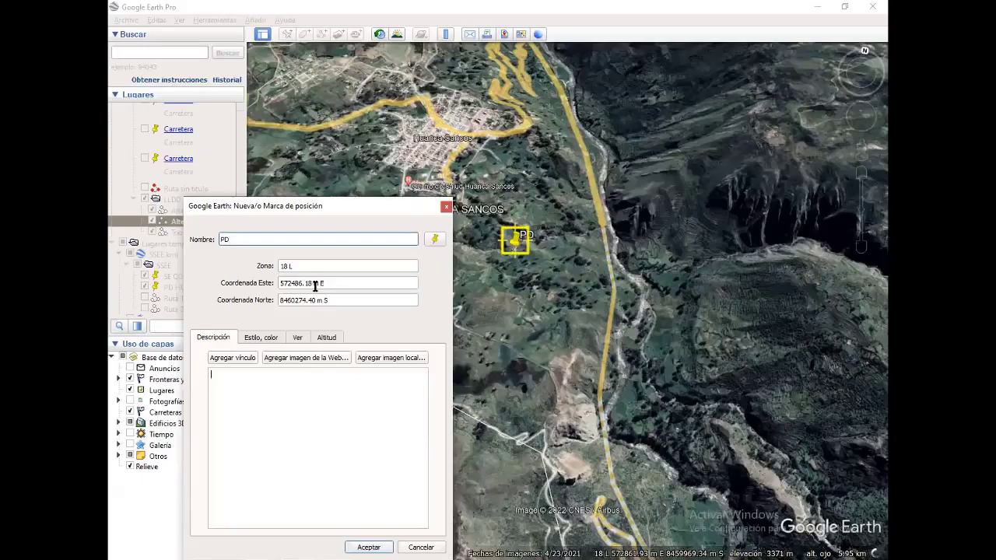
left_click_drag(312, 285, 231, 284)
key("ctrl+v")
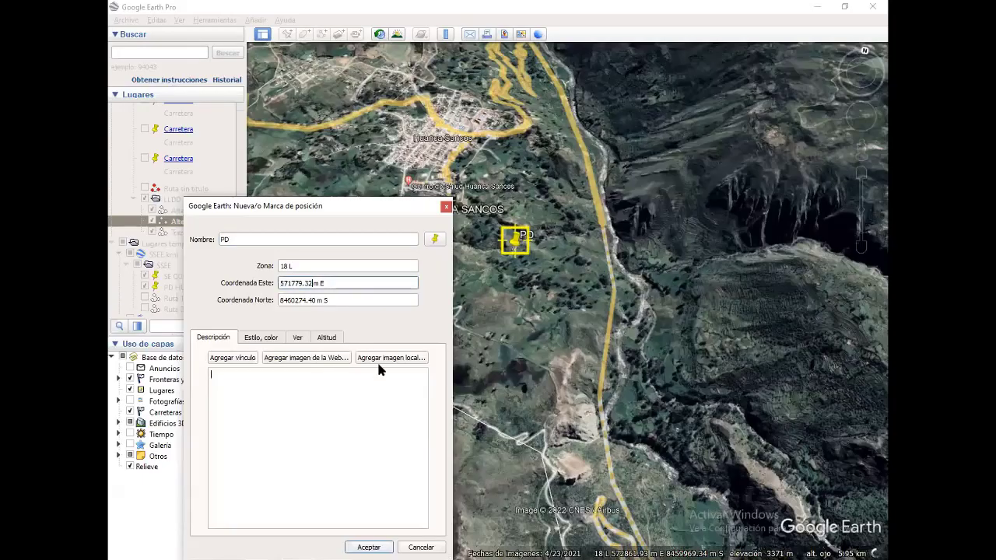
Set PD's north coordinate to 8460303.62 from Excel and save the placemark.
key("alt+Tab")
left_click(295, 146)
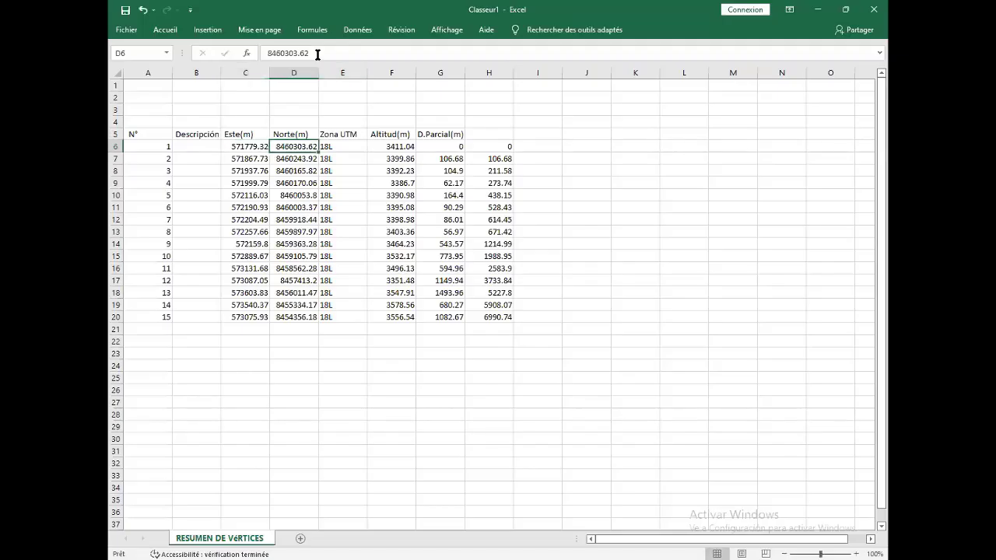
key("ctrl+c")
key("alt+Tab")
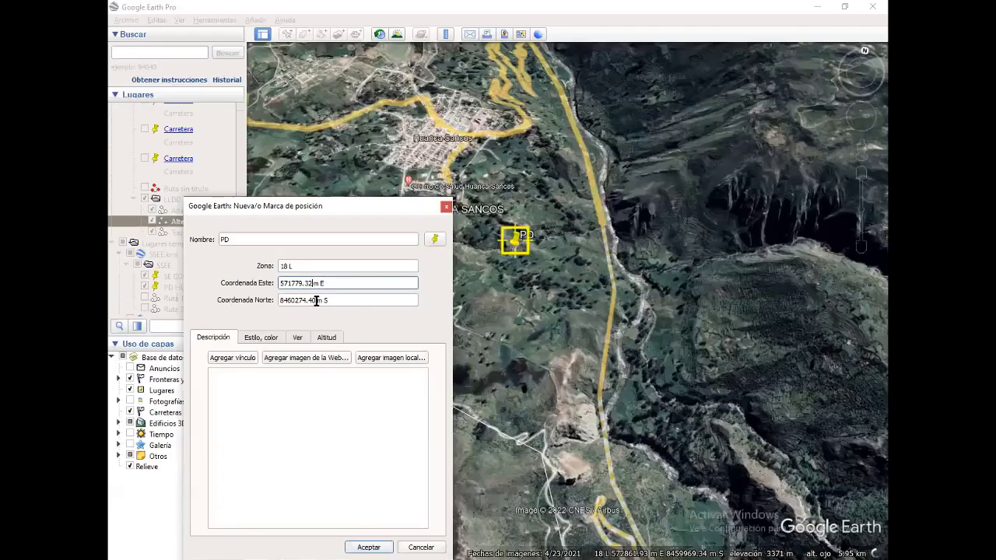
left_click_drag(342, 300, 278, 300)
key("ctrl+v")
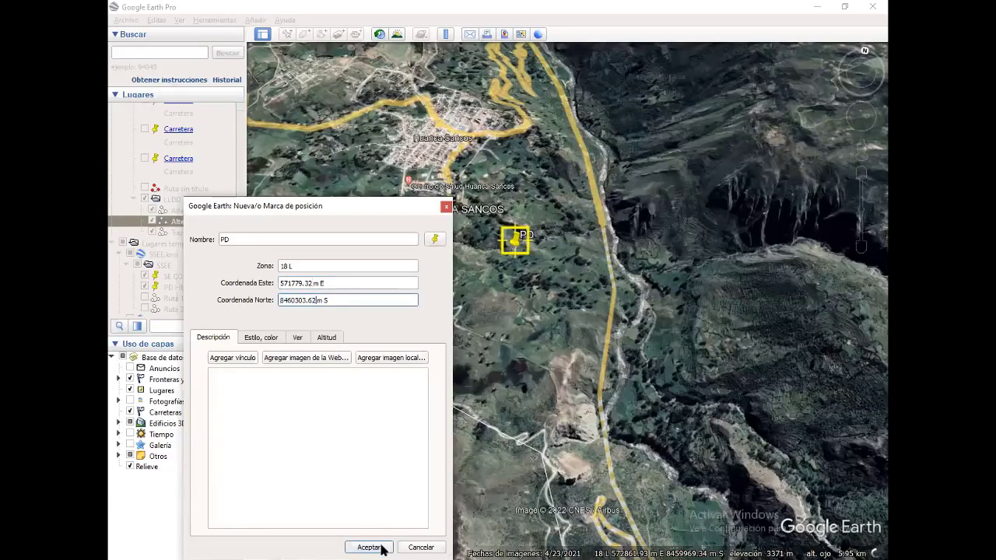
left_click(379, 547)
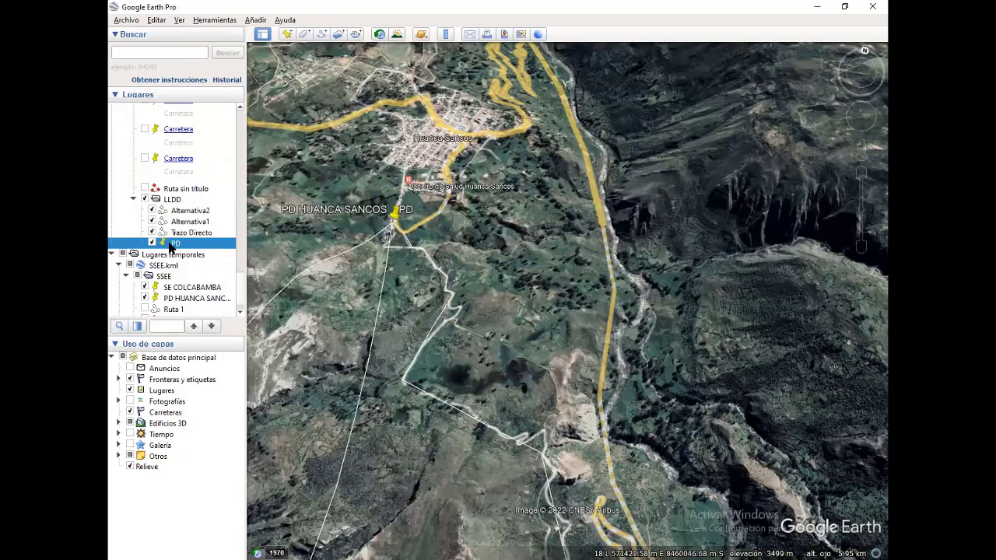
Create placemark V1 with east coordinate 571867.73 copied from Excel.
left_click(287, 34)
left_click_drag(378, 206, 317, 200)
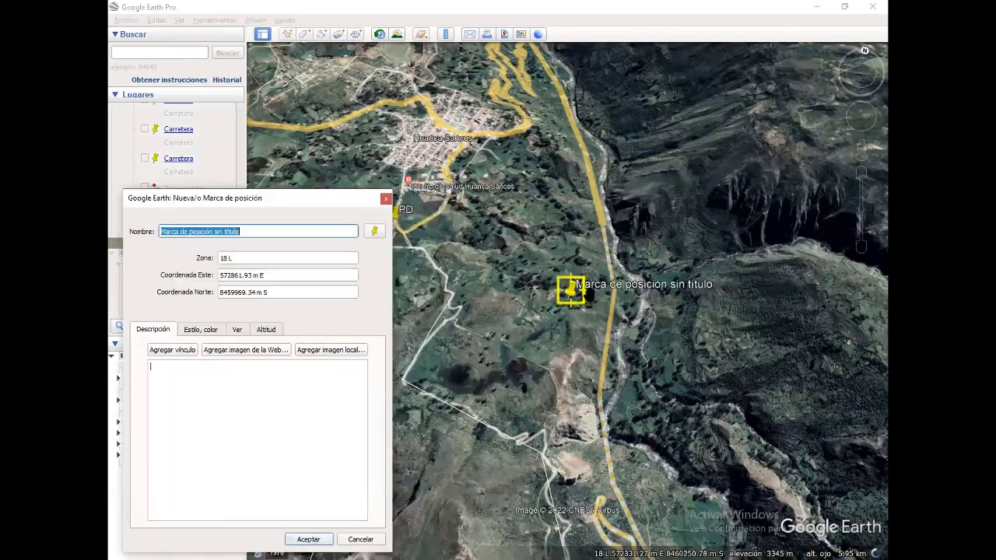
left_click_drag(570, 288, 508, 265)
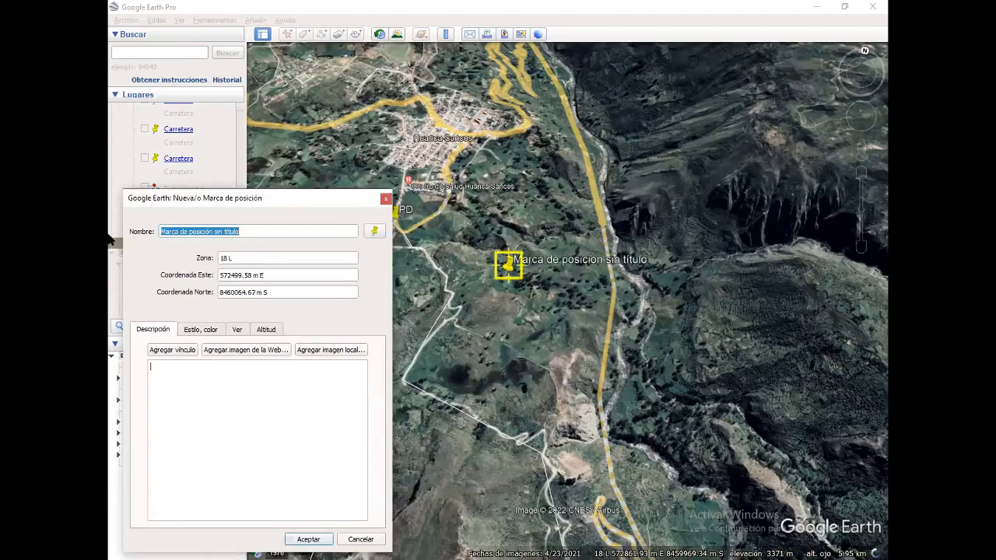
type("V1")
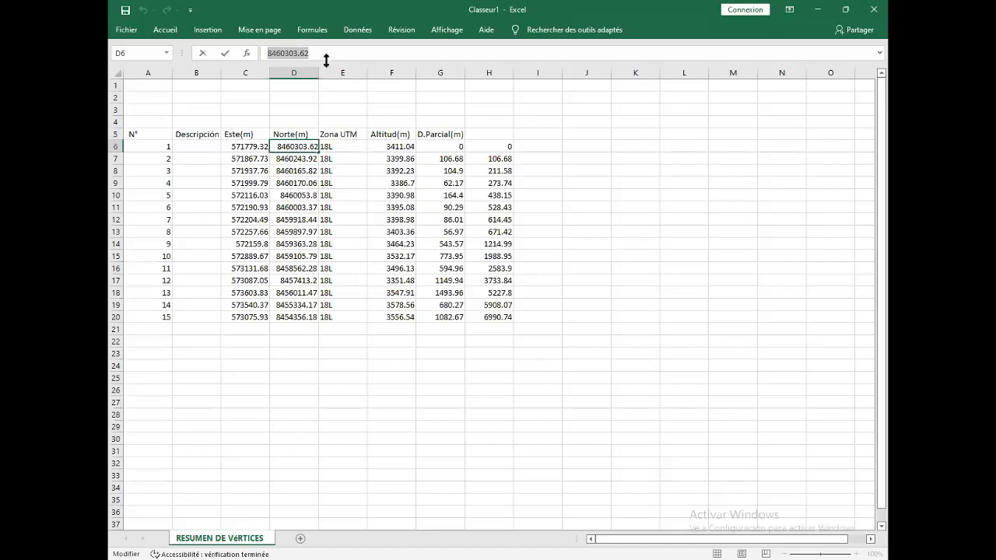
key("Left")
key("Down")
key("ctrl+c")
key("alt+Tab")
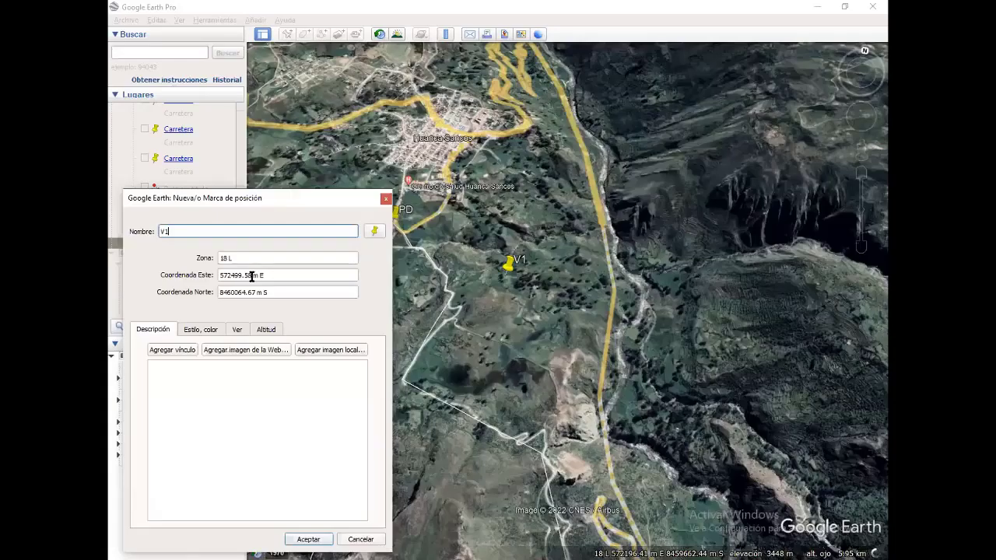
triple_click(251, 277)
key("ctrl+v")
Give V1 north coordinate 8460243.92 and save it.
key("alt+Tab")
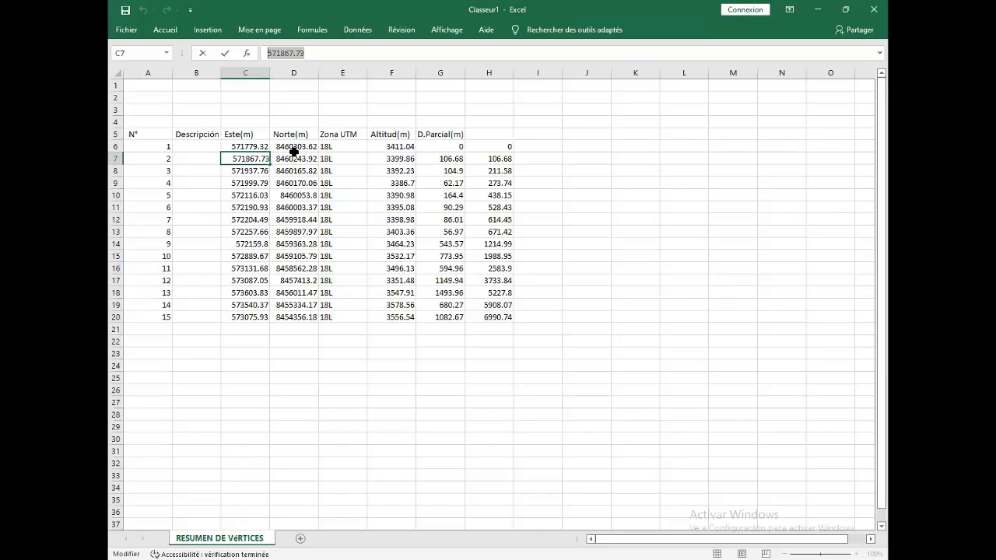
key("Right")
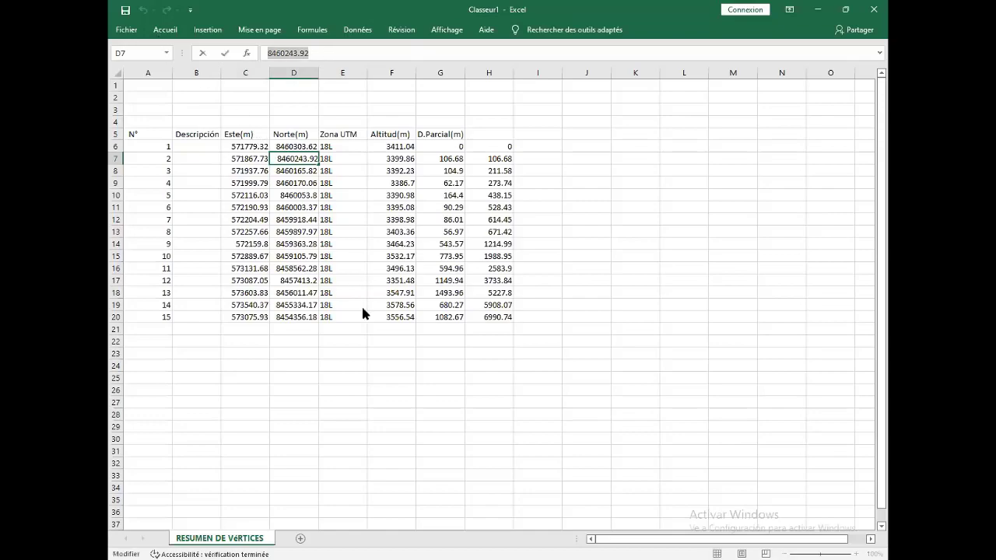
key("ctrl+c")
key("alt+Tab")
triple_click(256, 294)
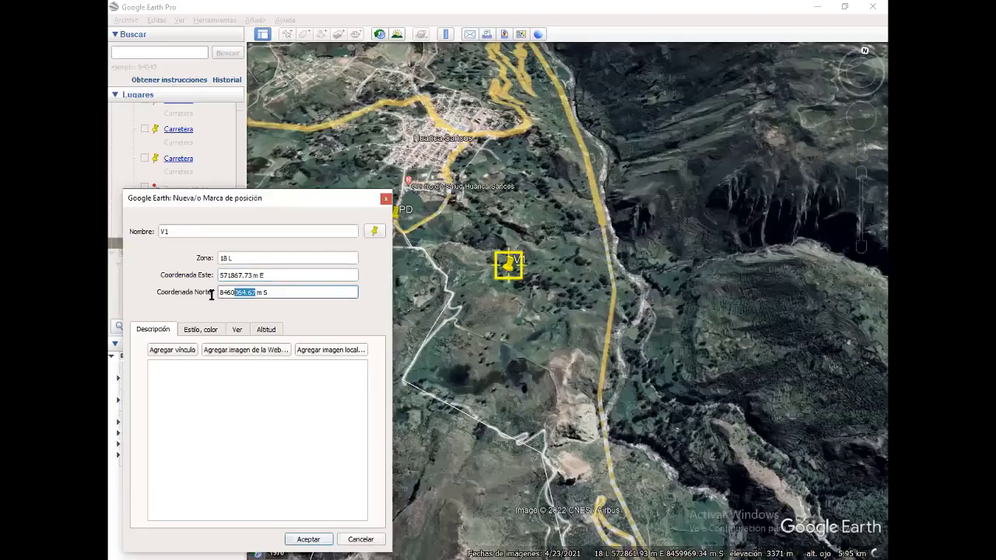
key("ctrl+v")
left_click(303, 538)
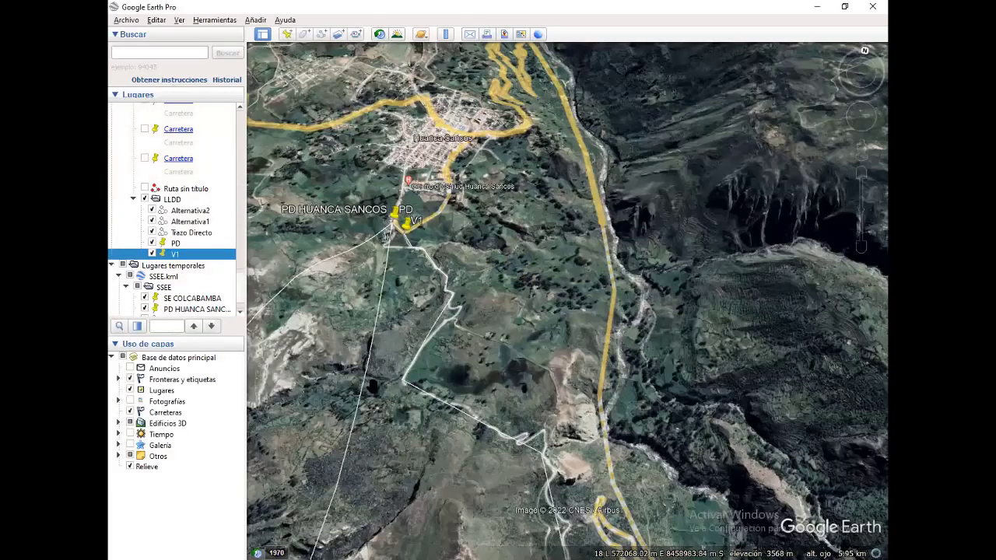
Create the V2 placemark with east coordinate 571937.76 copied from Excel.
key("alt+Tab")
key("Return")
key("Left")
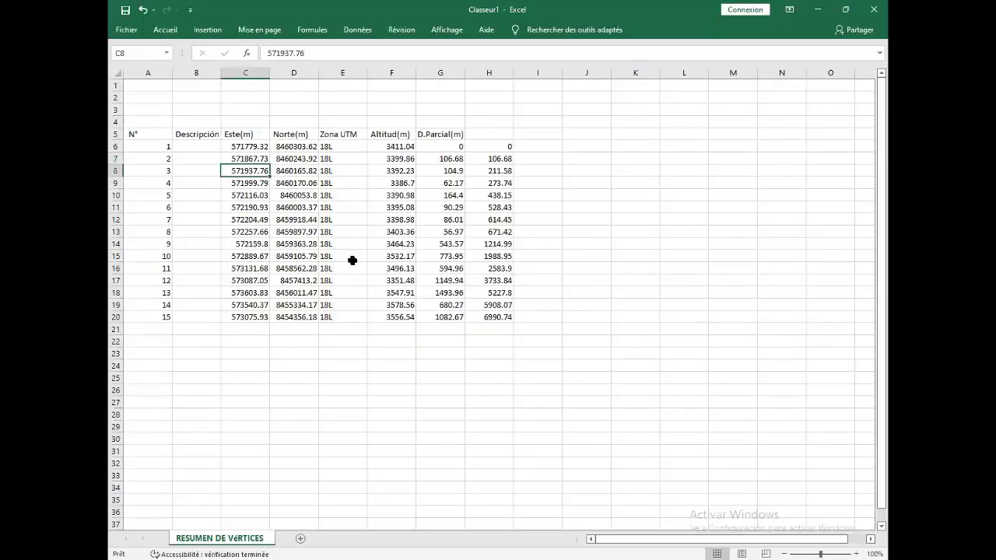
key("ctrl+c")
key("alt+Tab")
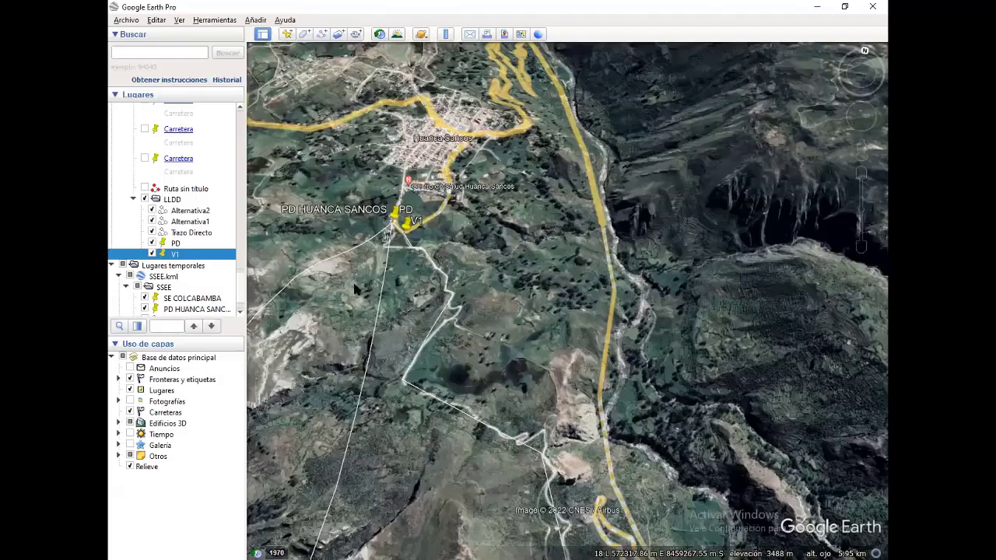
left_click(287, 34)
left_click(251, 275)
key("ctrl+v")
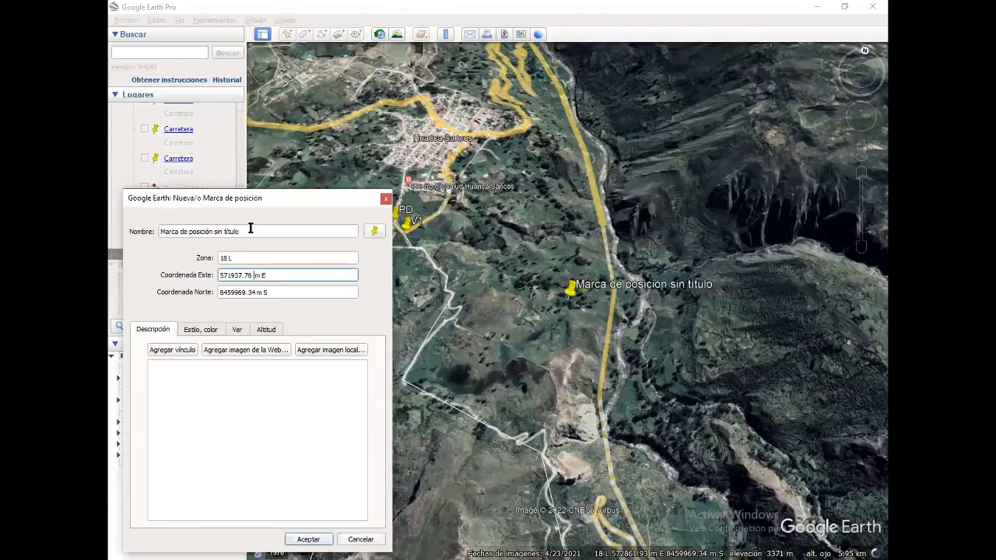
key("shift+Tab")
key("shift+Tab")
type("V1")
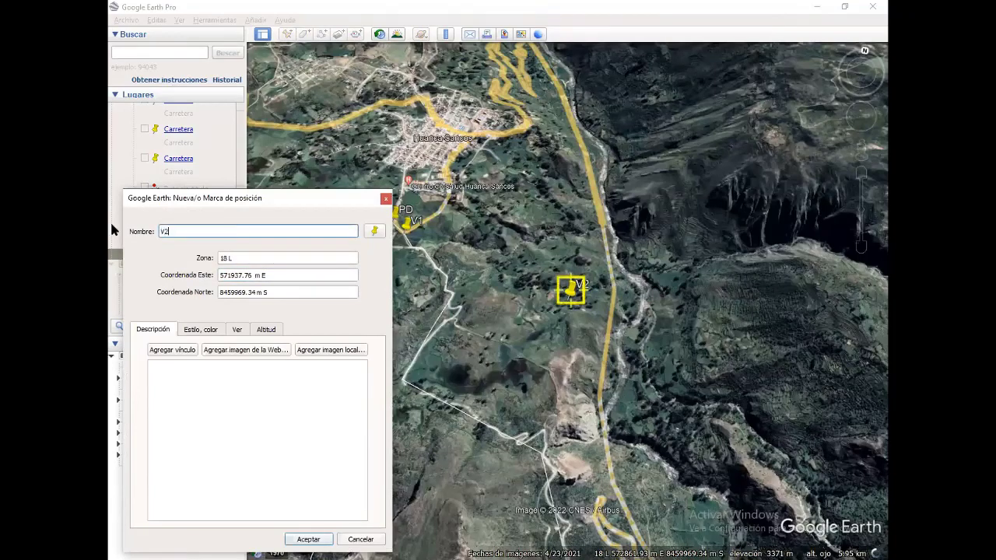
Give V2 north coordinate 8460165.82 and save it.
key("alt+Tab")
key("Right")
key("ctrl+c")
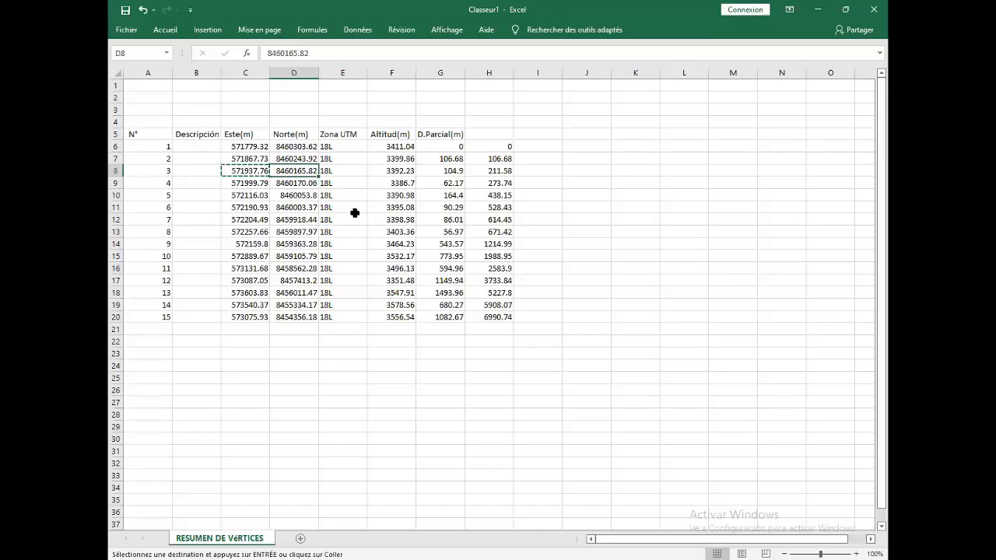
key("alt+Tab")
left_click(258, 291)
key("ctrl+a")
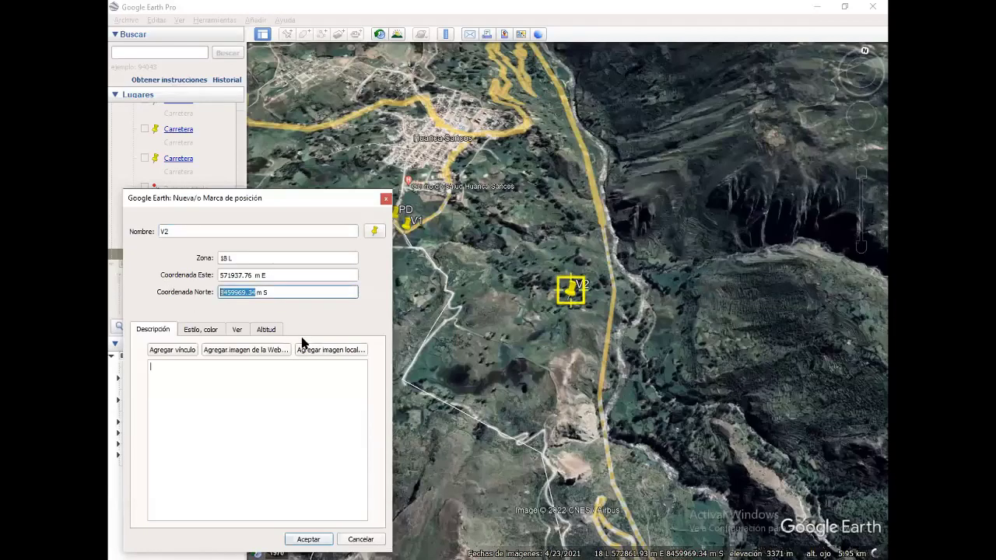
key("ctrl+v")
left_click(289, 422)
left_click(255, 276)
left_click(305, 538)
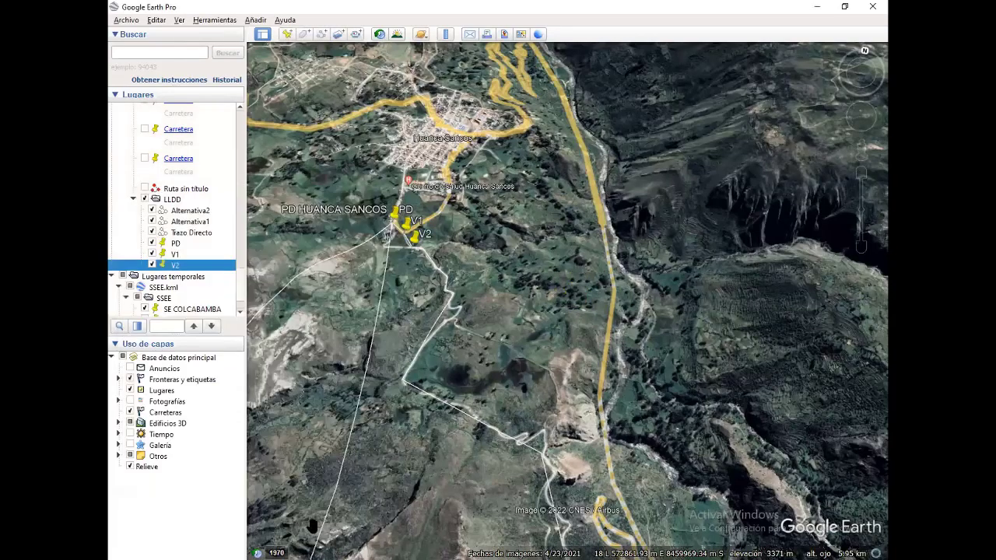
Add placemark V3 at 571999.79 E, 8460170.06 N.
key("alt+Tab")
left_click(250, 185)
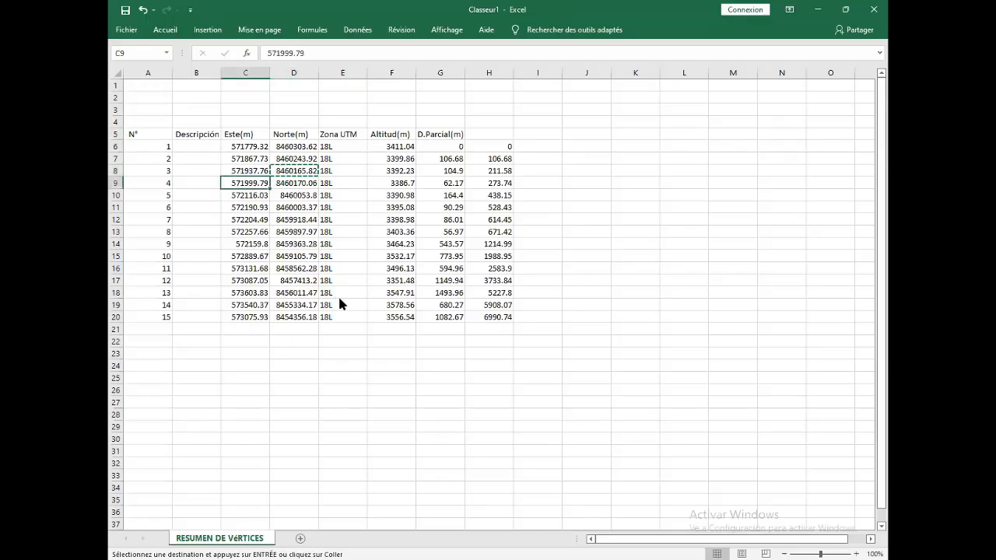
key("ctrl+c")
key("alt+Tab")
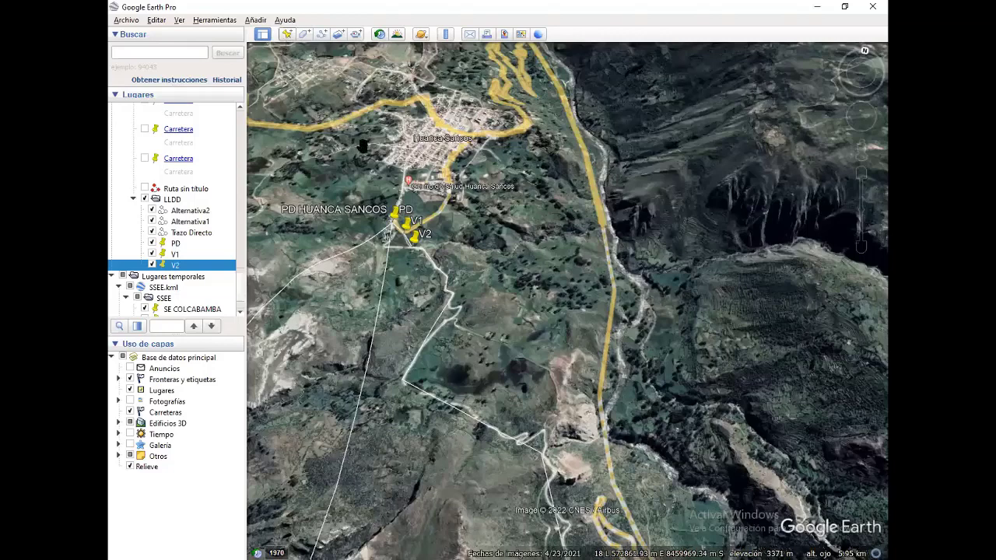
left_click(287, 34)
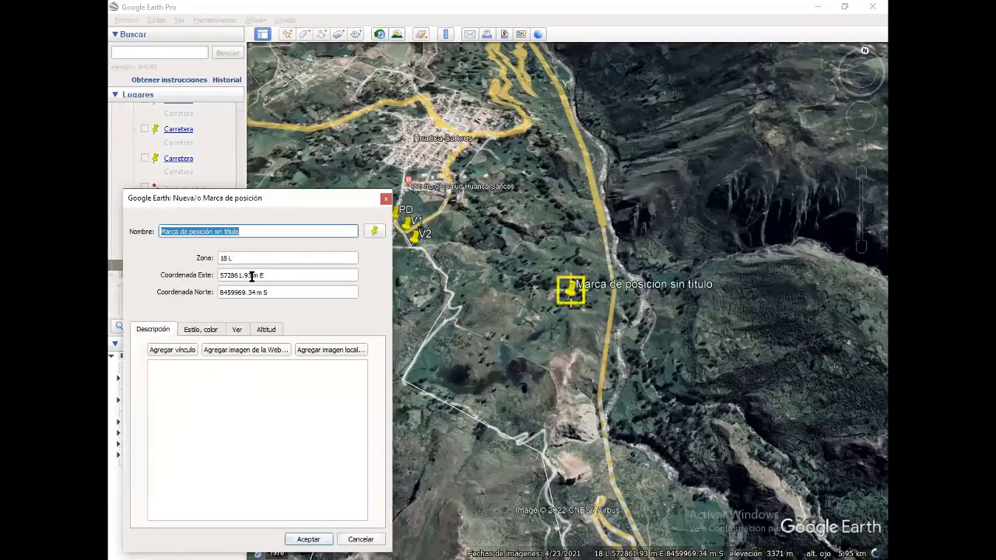
left_click_drag(220, 275, 266, 275)
key("alt+Tab")
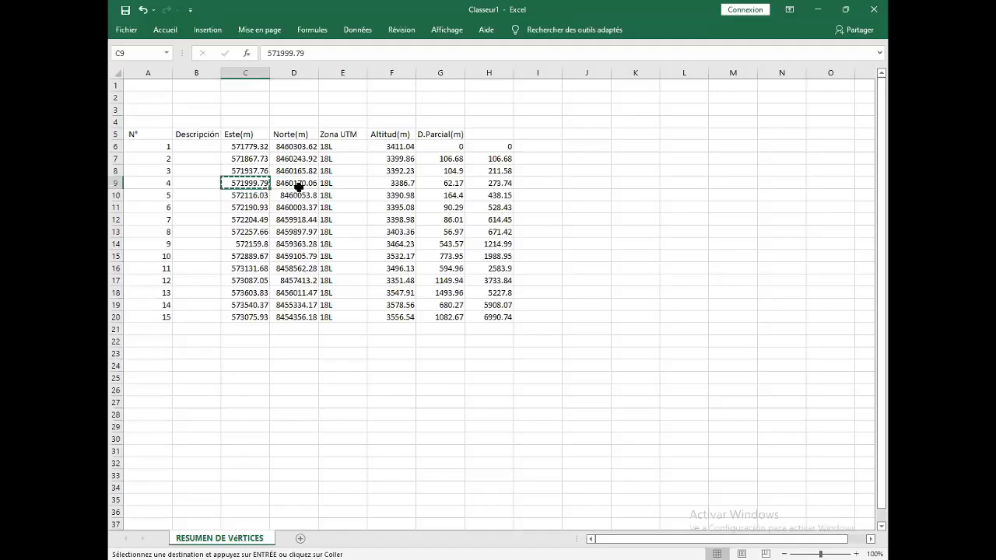
key("Right")
key("ctrl+c")
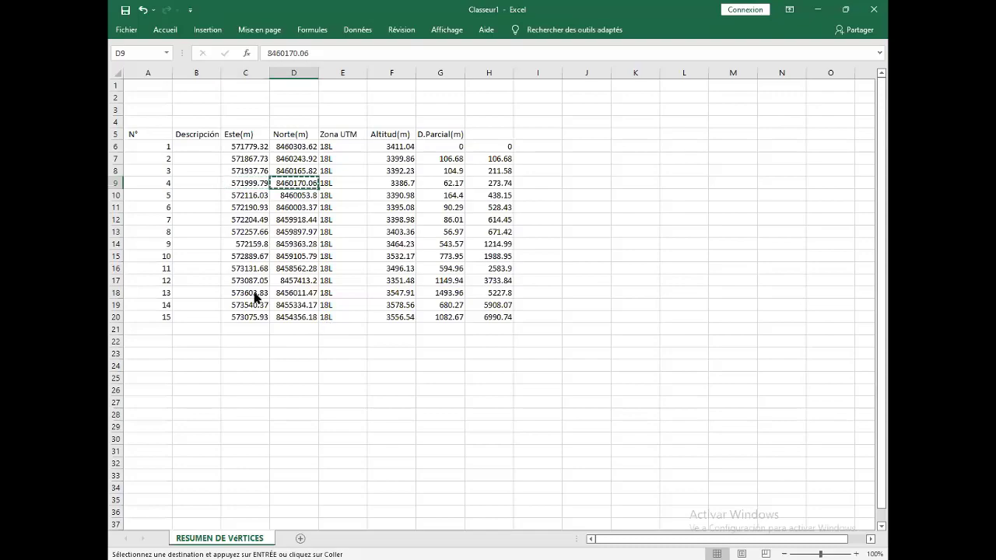
key("alt+Tab")
key("ctrl+v")
left_click_drag(240, 231, 109, 231)
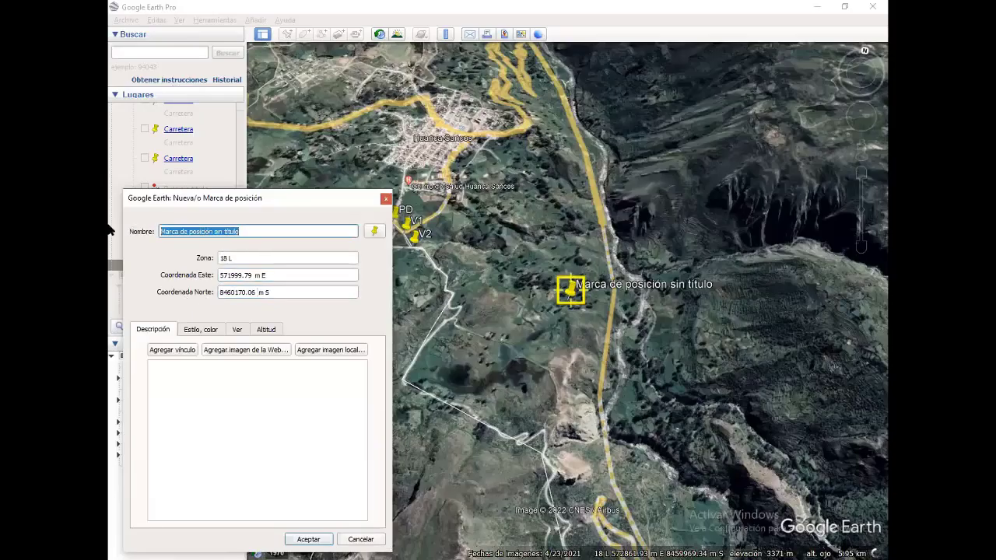
type("V3")
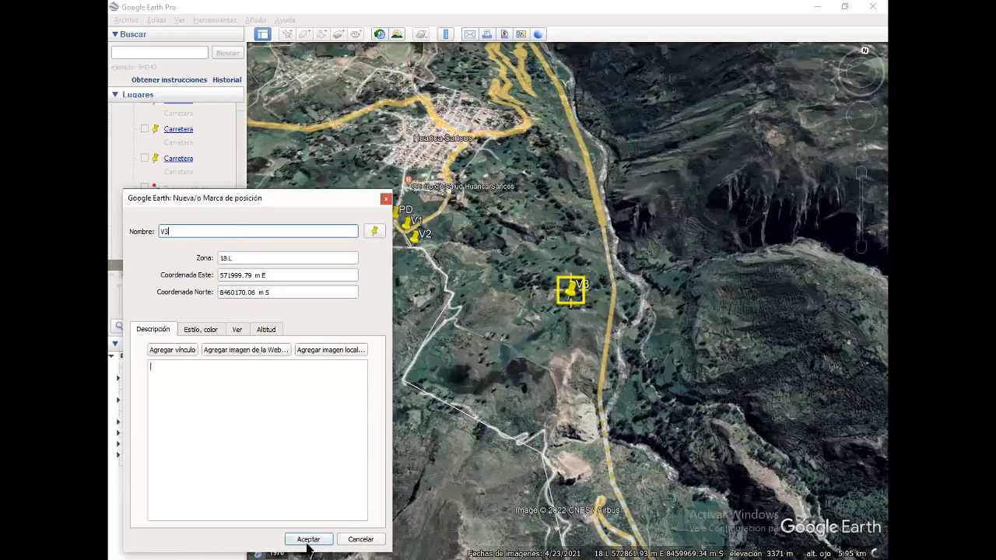
left_click(308, 539)
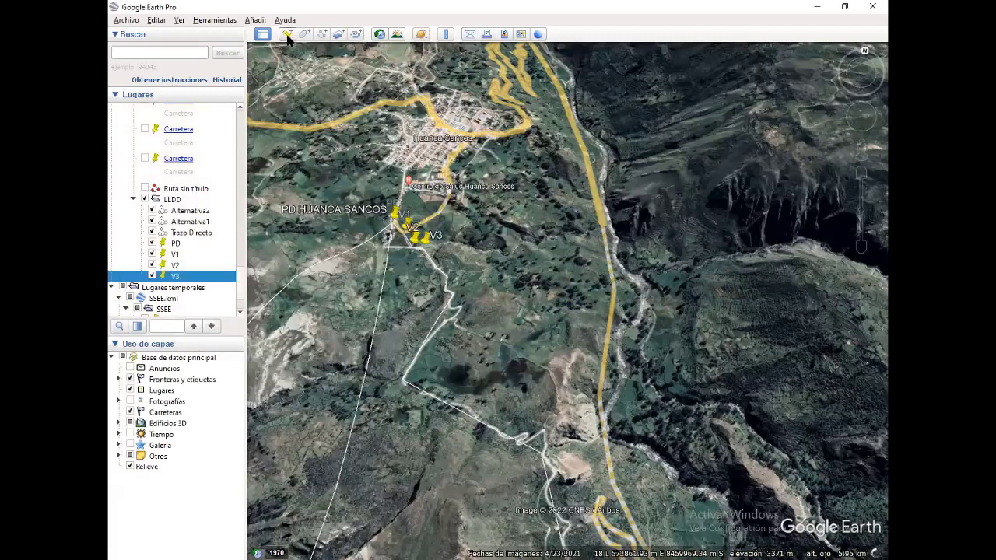
Add placemark V4 at 572116.03 E, 8460053.8 N.
left_click(287, 34)
left_click_drag(250, 231, 109, 214)
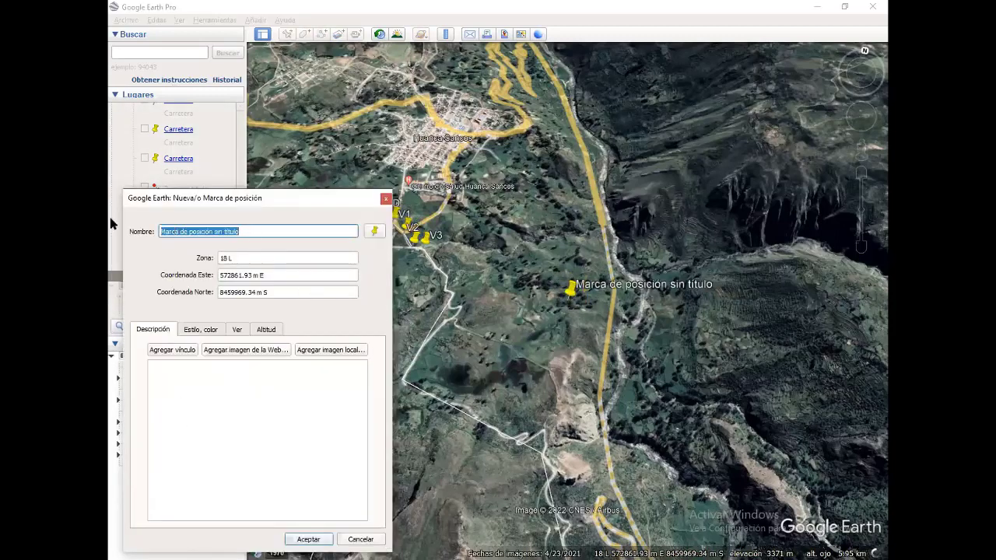
type("V4")
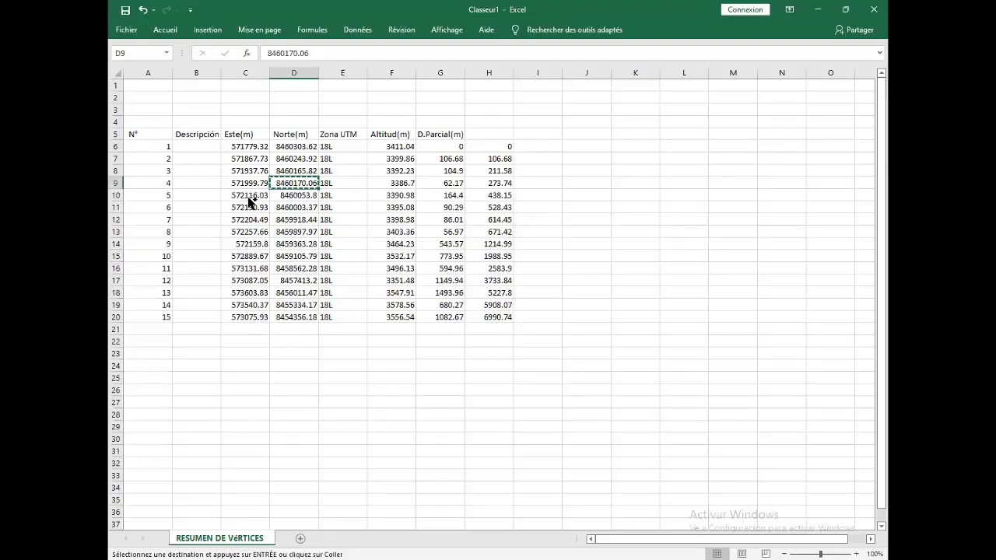
left_click(249, 196)
key("ctrl+c")
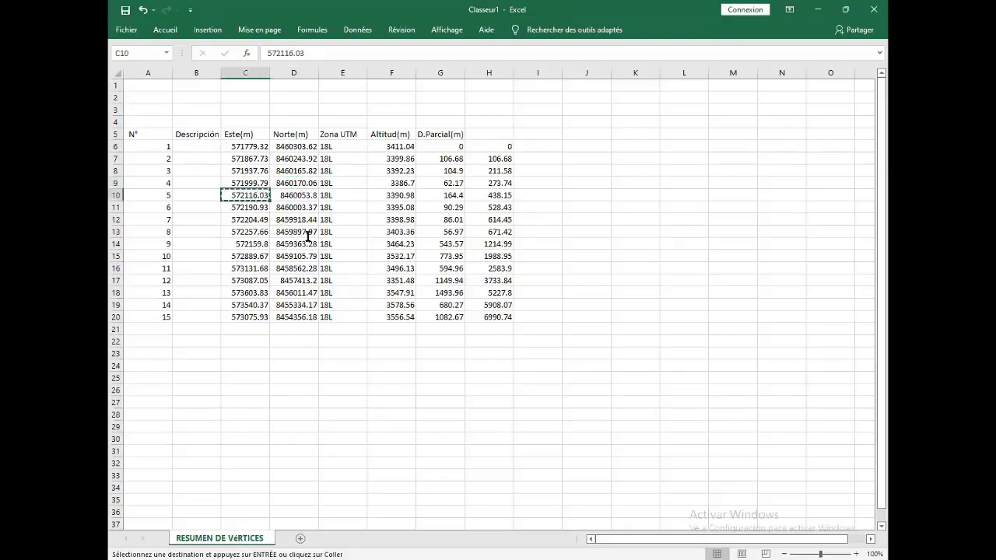
key("alt+Tab")
double_click(233, 275)
key("ctrl+v")
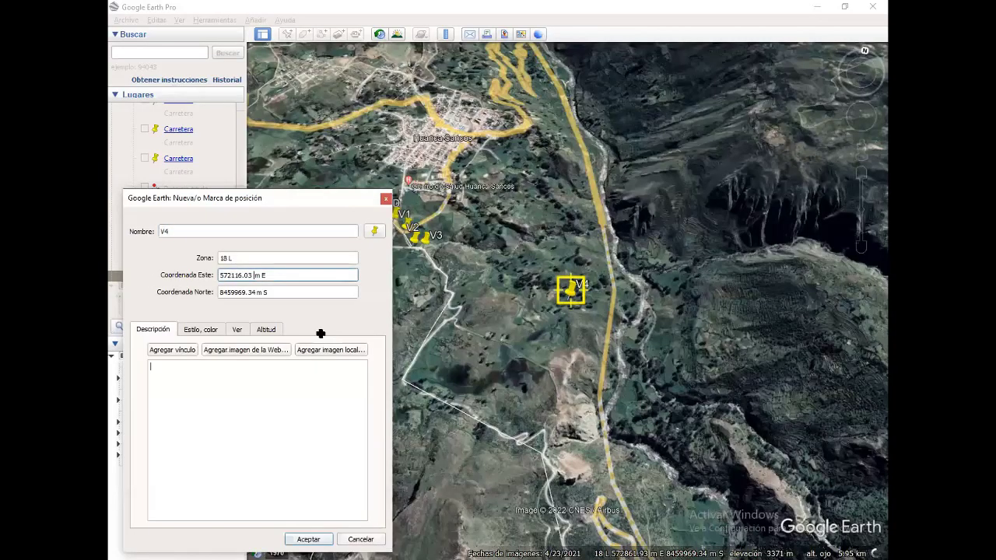
key("alt+Tab")
left_click(298, 194)
key("ctrl+c")
key("alt+Tab")
double_click(249, 292)
key("ctrl+v")
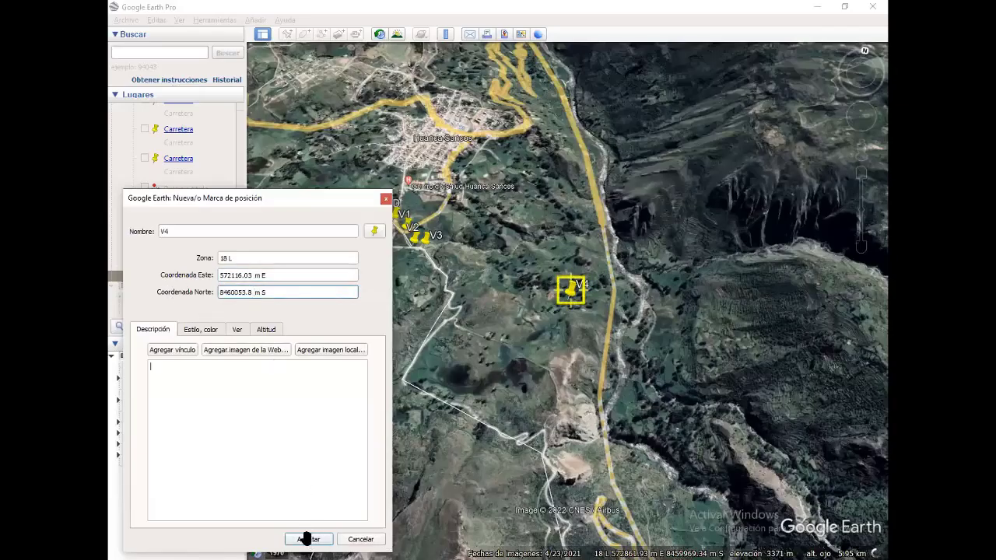
left_click(307, 539)
Add placemark V5 at 572190.93 E, 8460003.37 N.
key("alt+Tab")
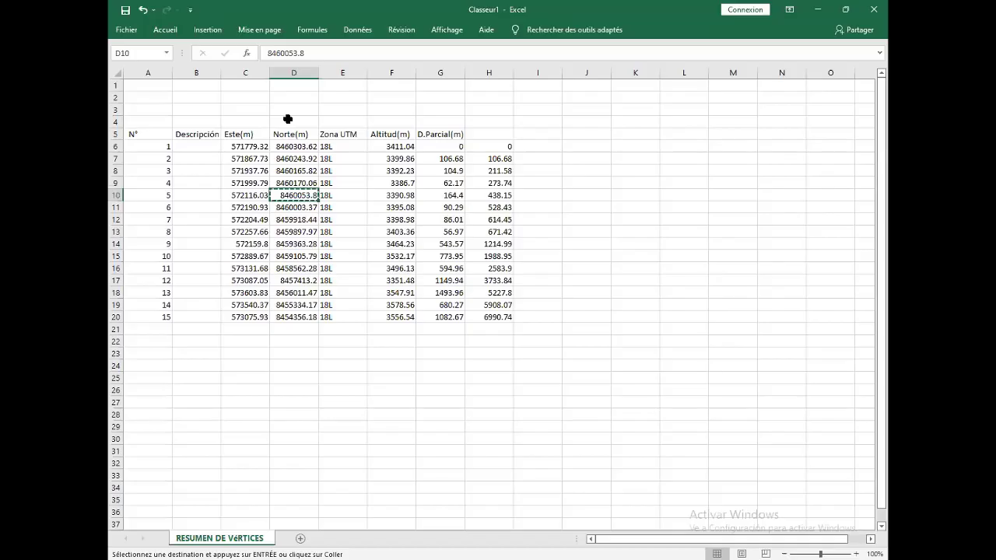
left_click(256, 208)
key("ctrl+c")
key("alt+Tab")
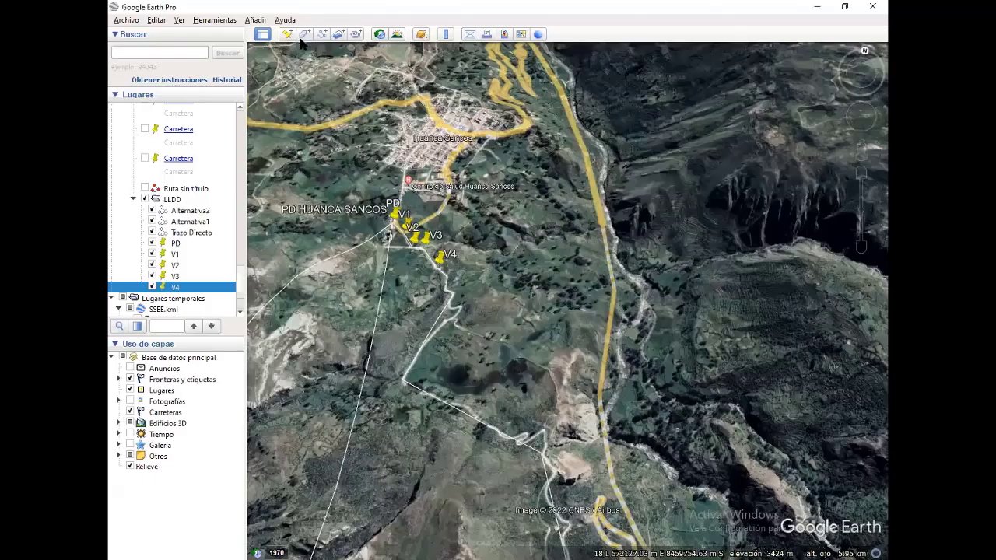
left_click(286, 34)
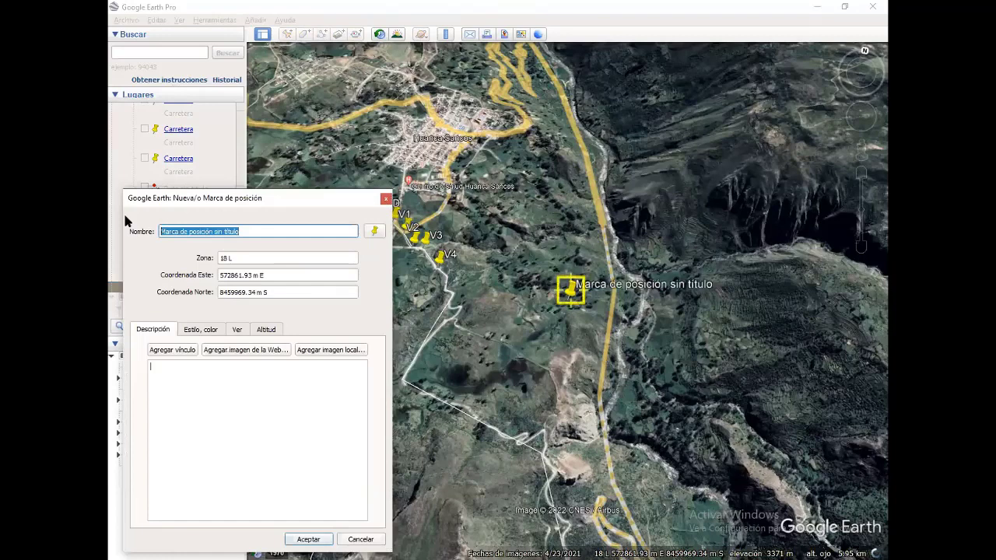
type("V5")
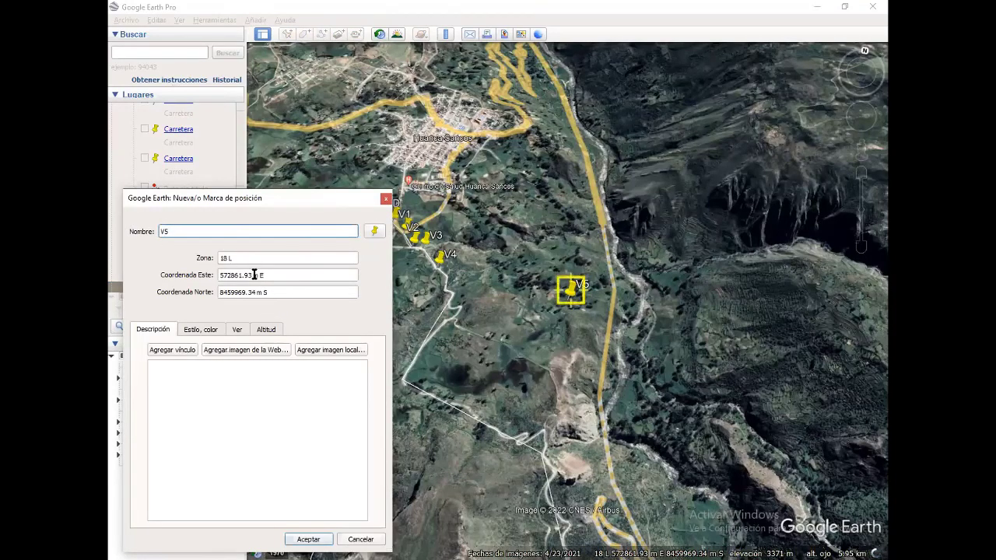
key("Tab")
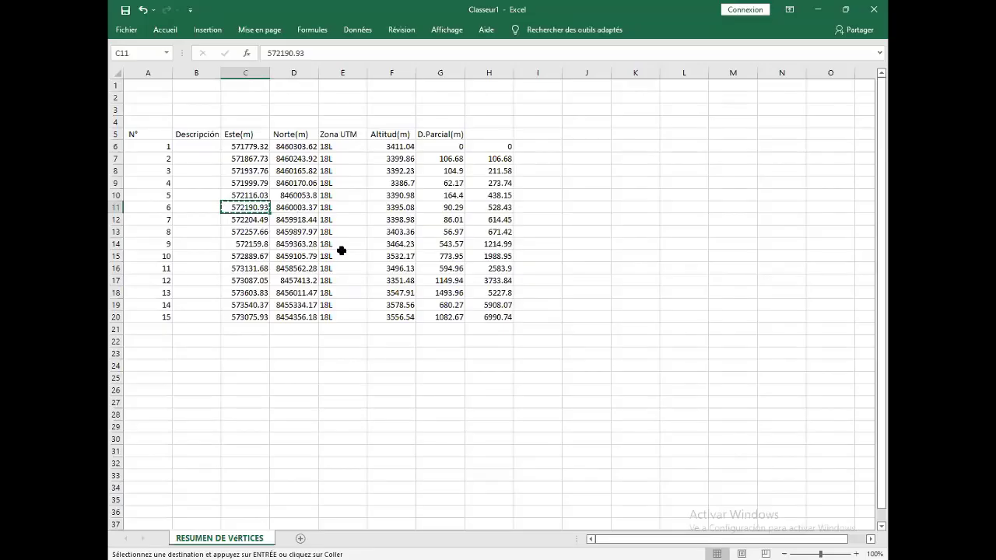
key("Right")
key("ctrl+c")
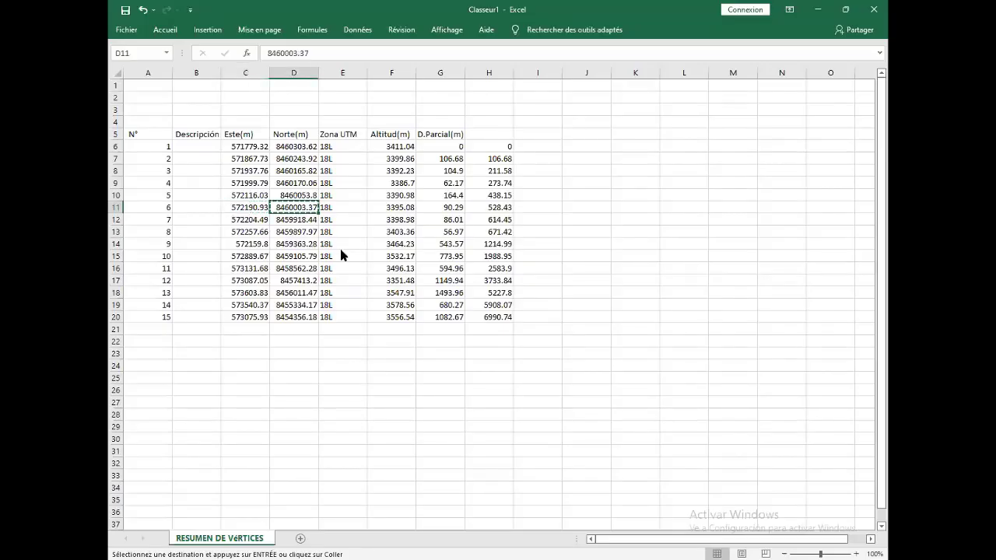
key("alt+Tab")
key("ctrl+v")
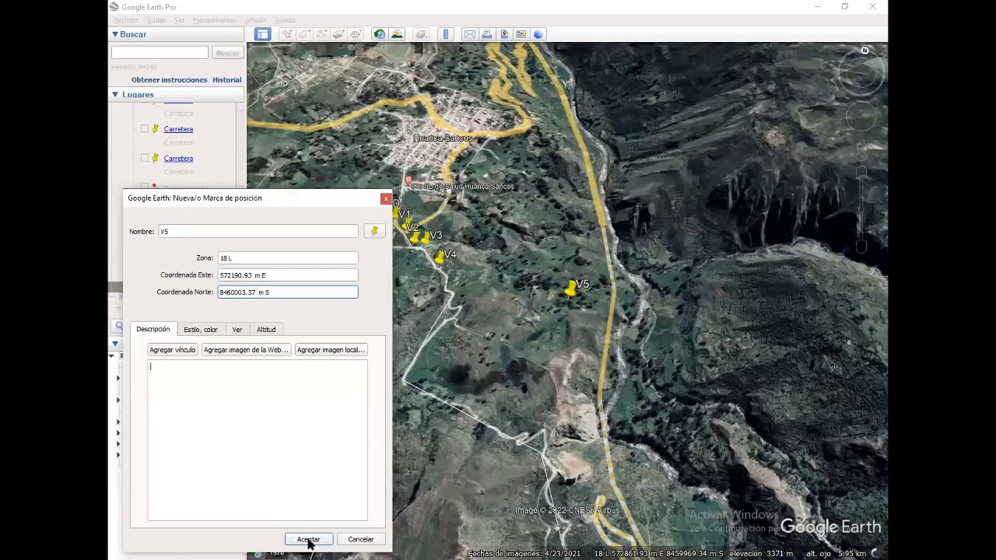
left_click(308, 539)
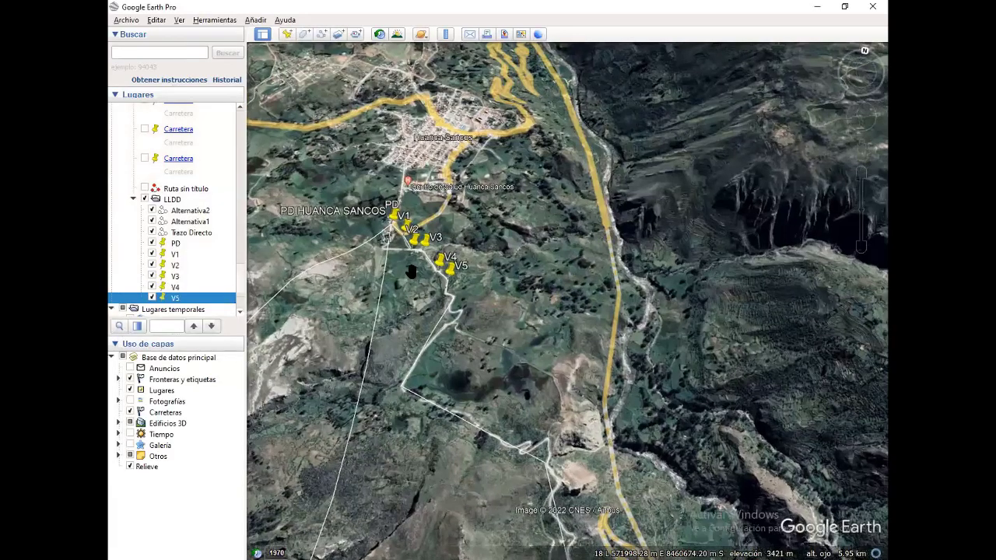
Zoom and tilt to view placemarks PD through V5 straight down along the road.
scroll(506, 366, "up", 3)
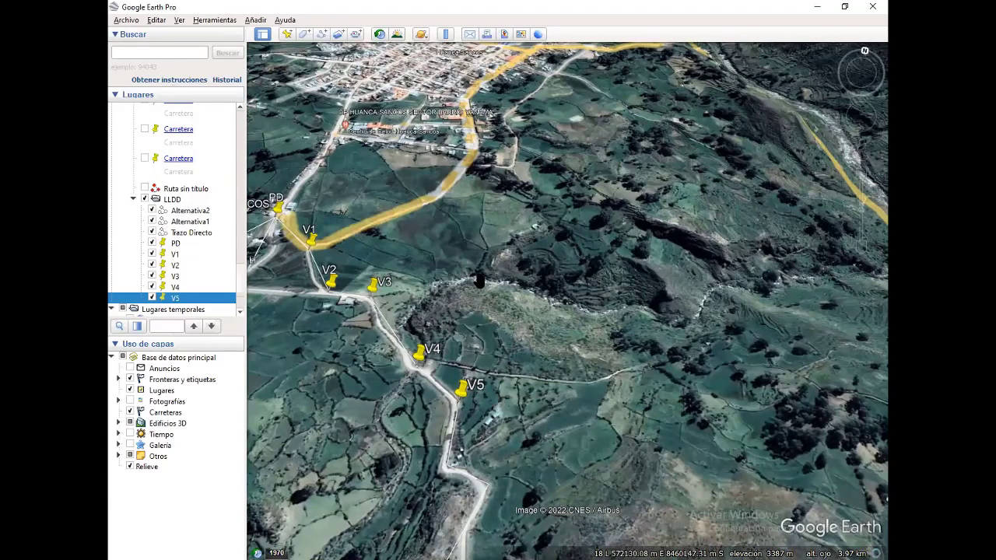
scroll(473, 298, "down", 2)
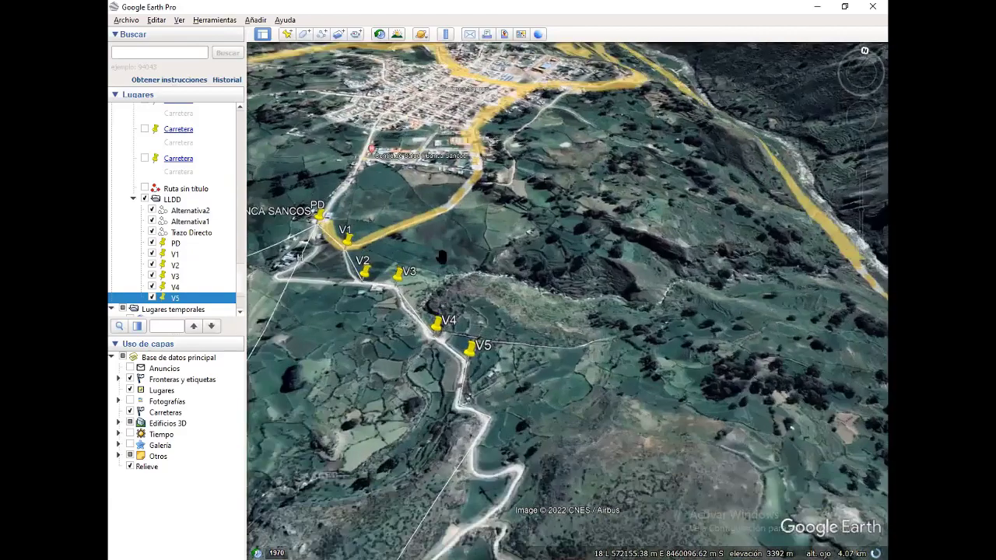
middle_click_drag(441, 258, 538, 302)
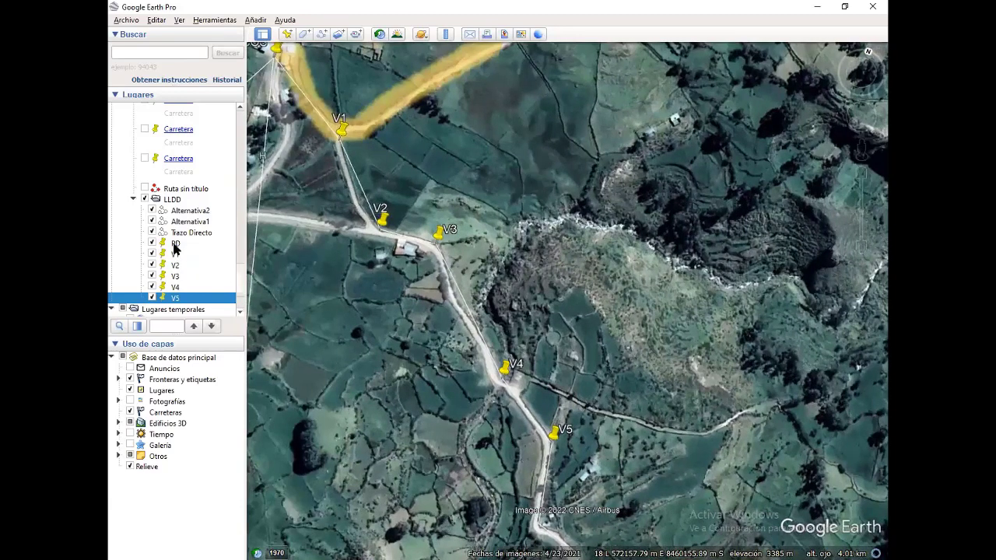
Give the PD placemark the description VERTICE.
right_click(172, 243)
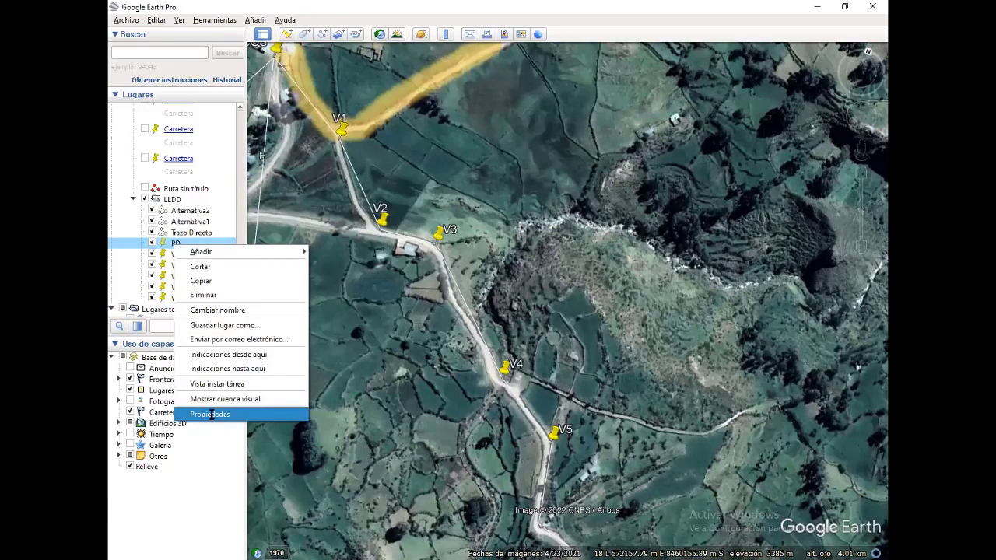
left_click(211, 415)
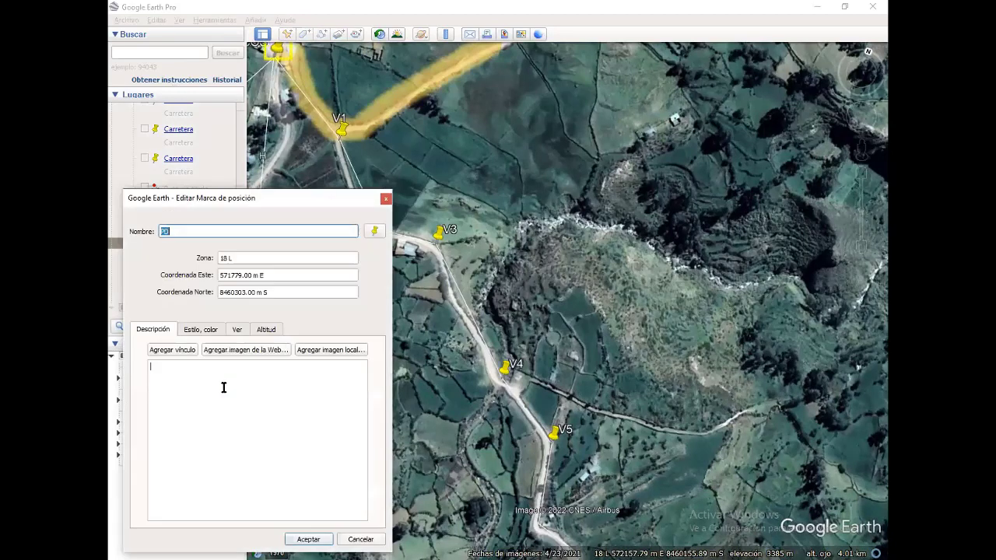
left_click(178, 379)
type("VERTICE")
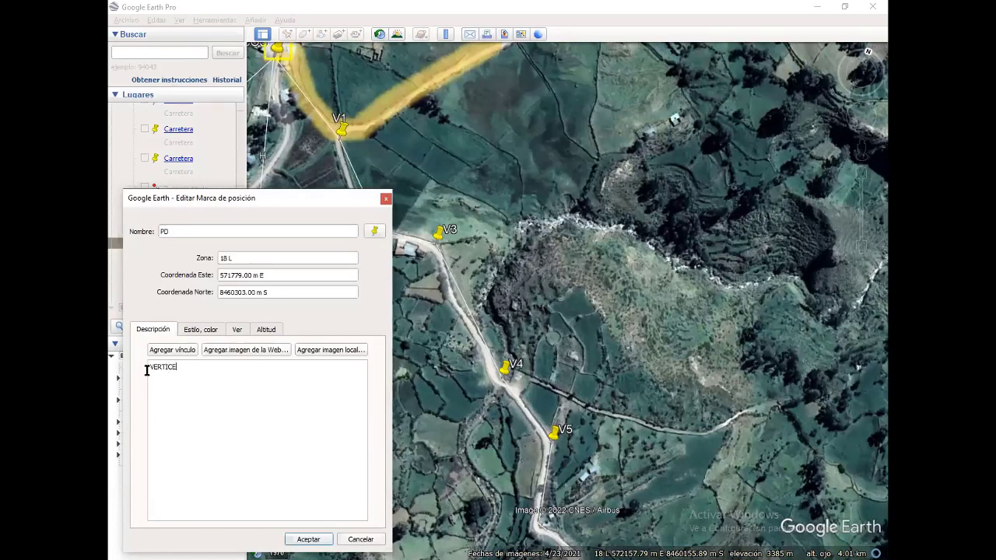
double_click(146, 371)
type("F")
left_click(308, 539)
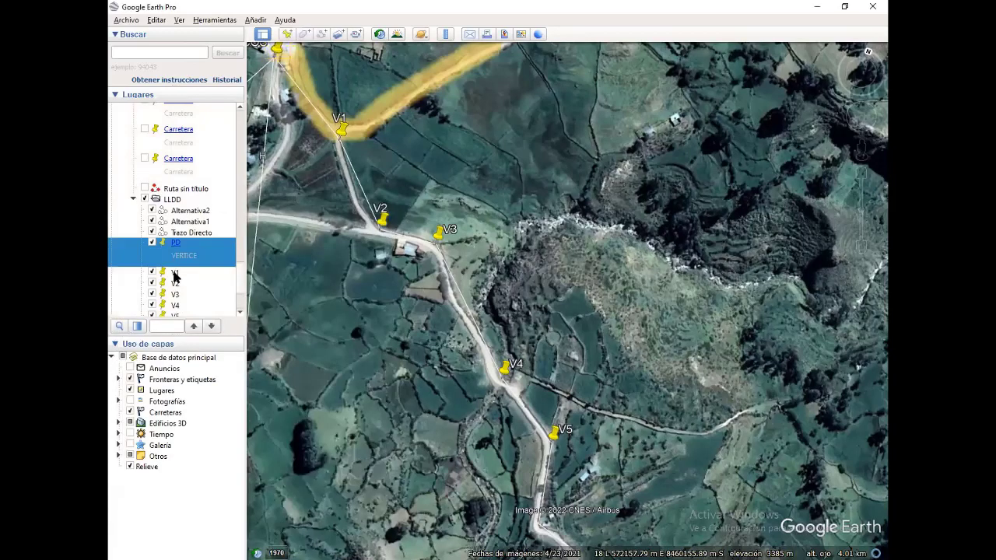
Give the V1 placemark the description VERTICE, undoing an accidental rename.
right_click(176, 273)
left_click(214, 440)
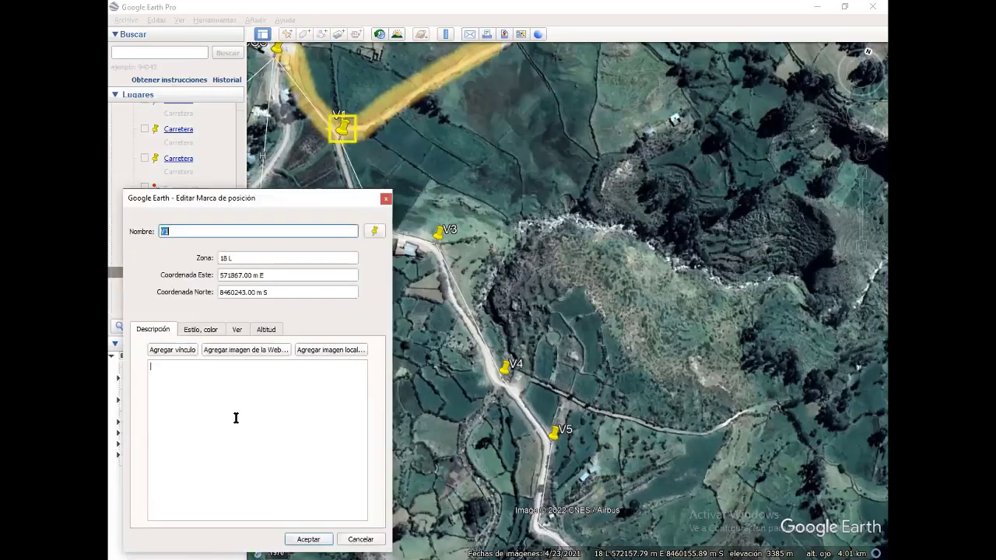
type("VERTICE")
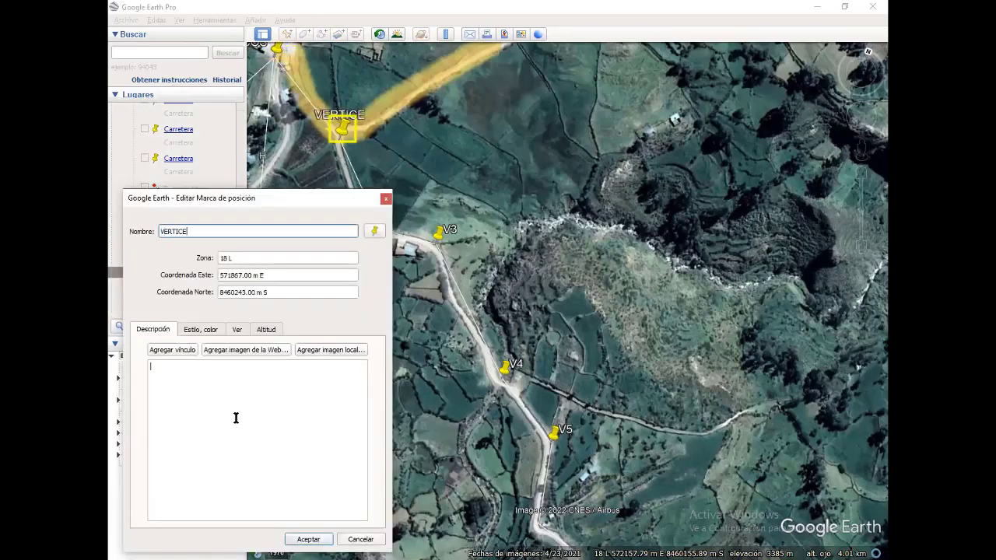
key("Escape")
right_click(174, 271)
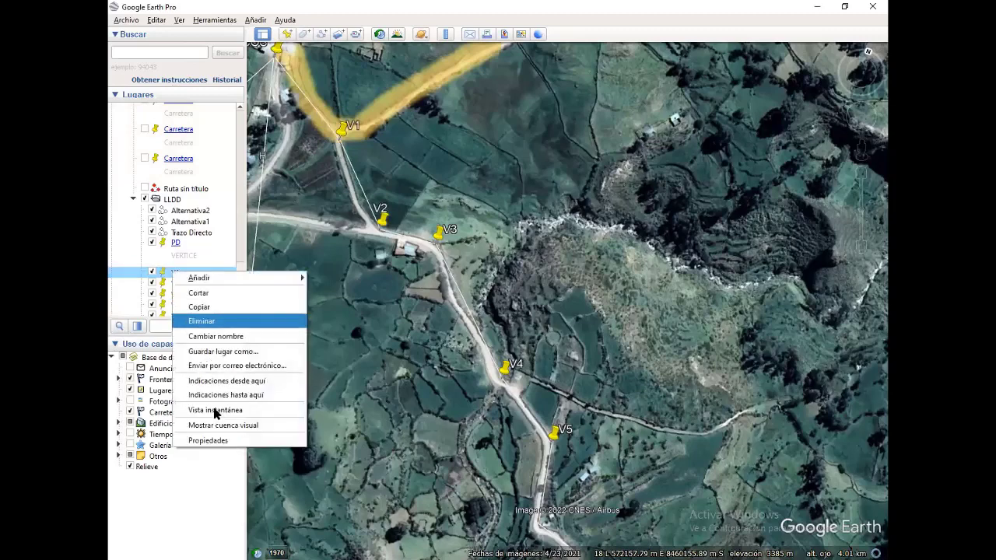
key("Down")
key("Return")
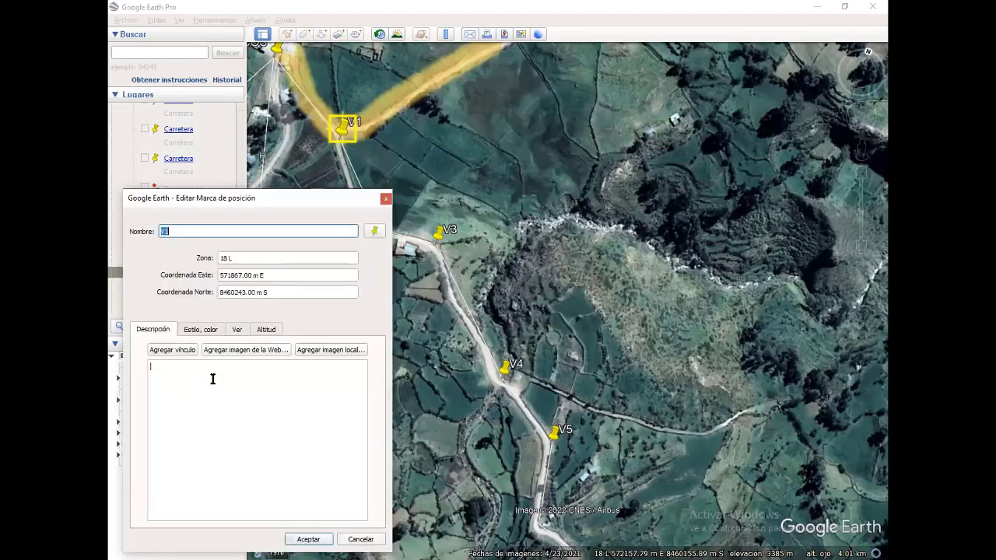
left_click(213, 379)
type("VERTICE")
key("ctrl+a")
key("ctrl+c")
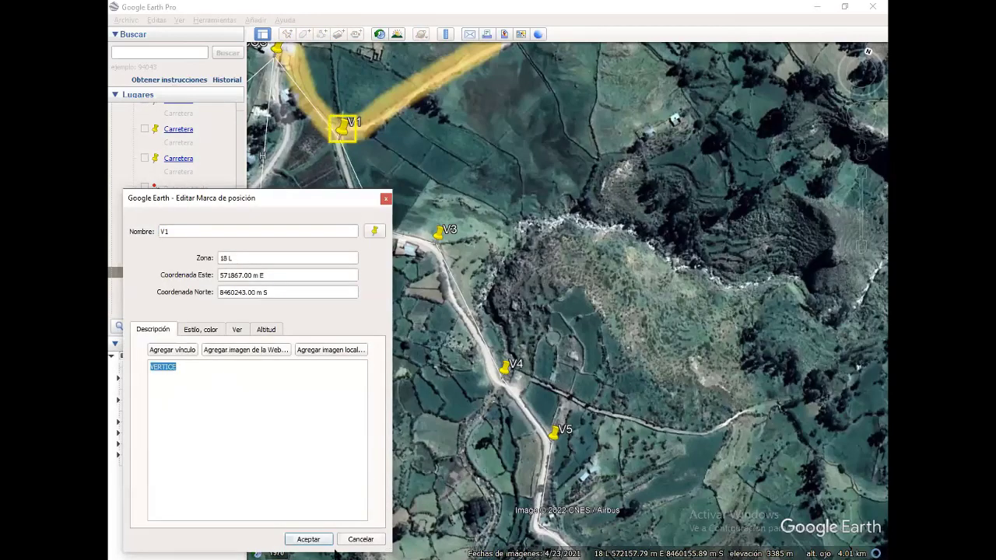
key("Return")
Set the description of placemarks V2 and V3 to VERTICE.
right_click(174, 305)
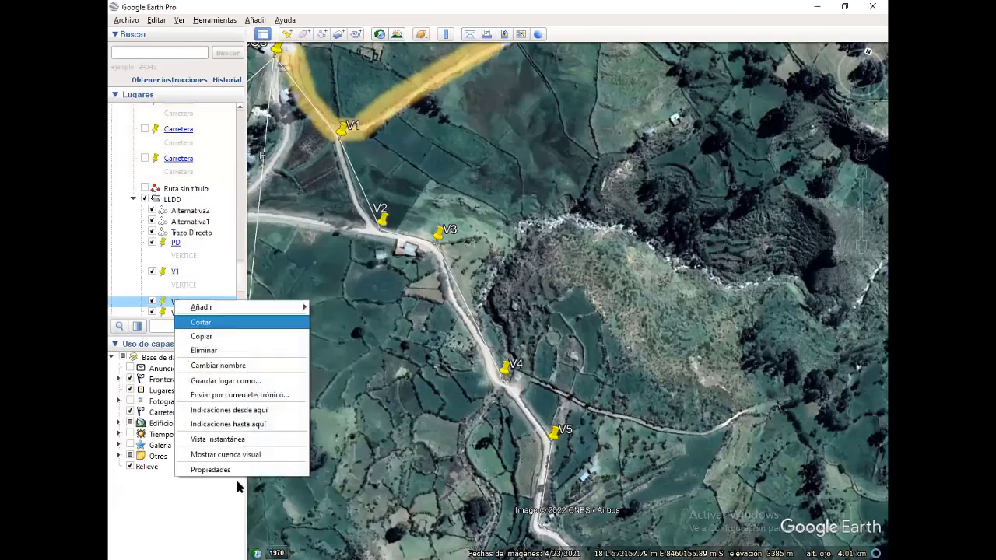
left_click(233, 469)
type("VERTICE")
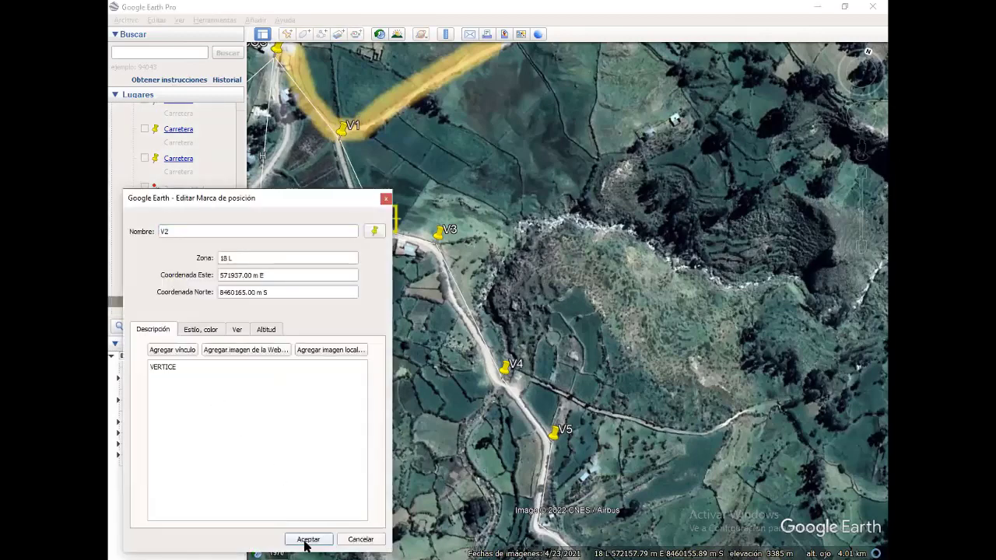
key("Return")
scroll(218, 309, "down", 3)
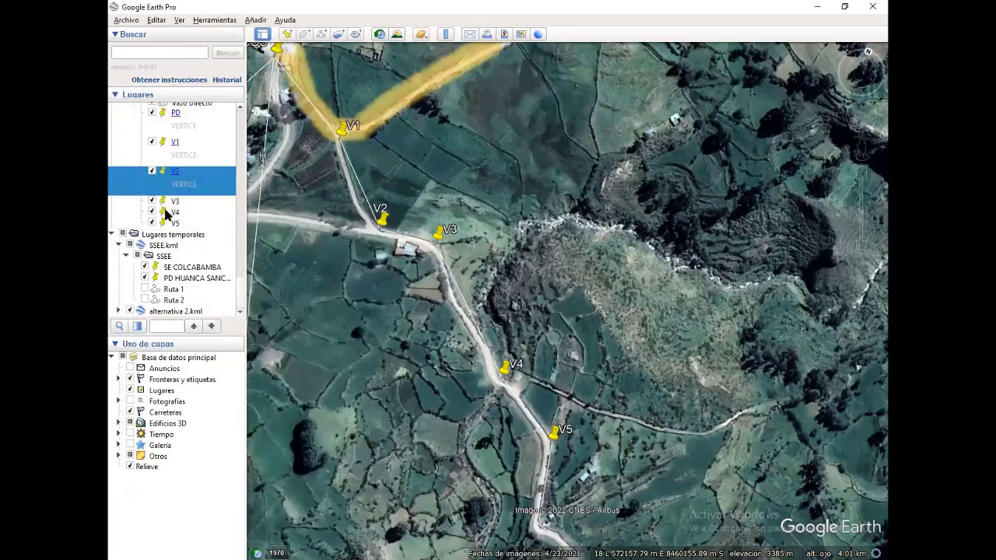
right_click(173, 204)
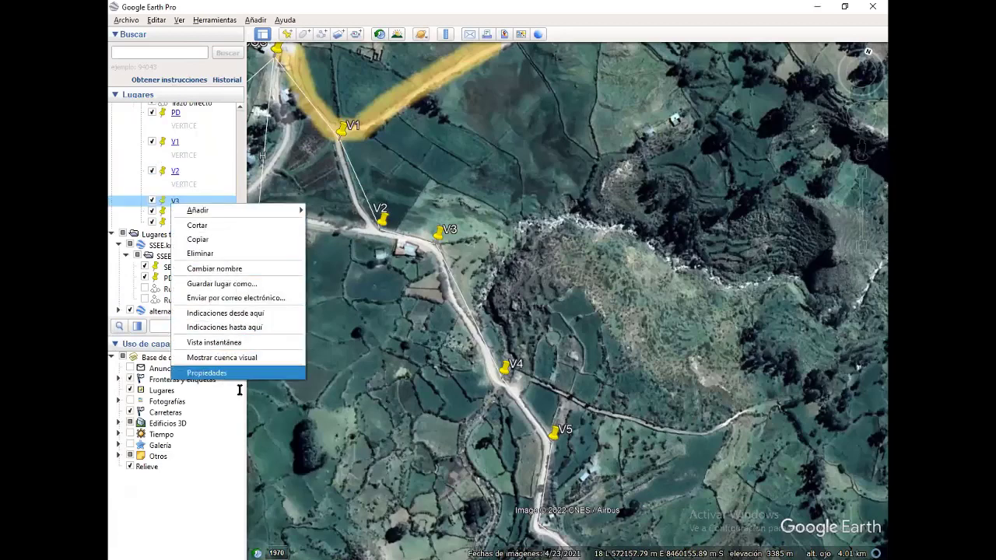
left_click(237, 375)
left_click(221, 375)
type("VERTICE")
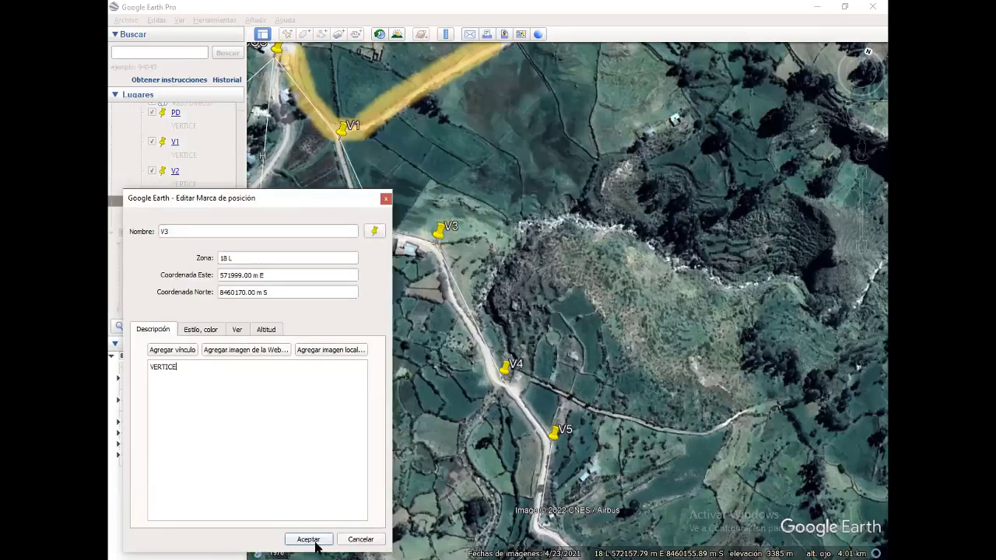
left_click(308, 539)
Paste VERTICE as the description of placemarks V4 and V5.
right_click(175, 231)
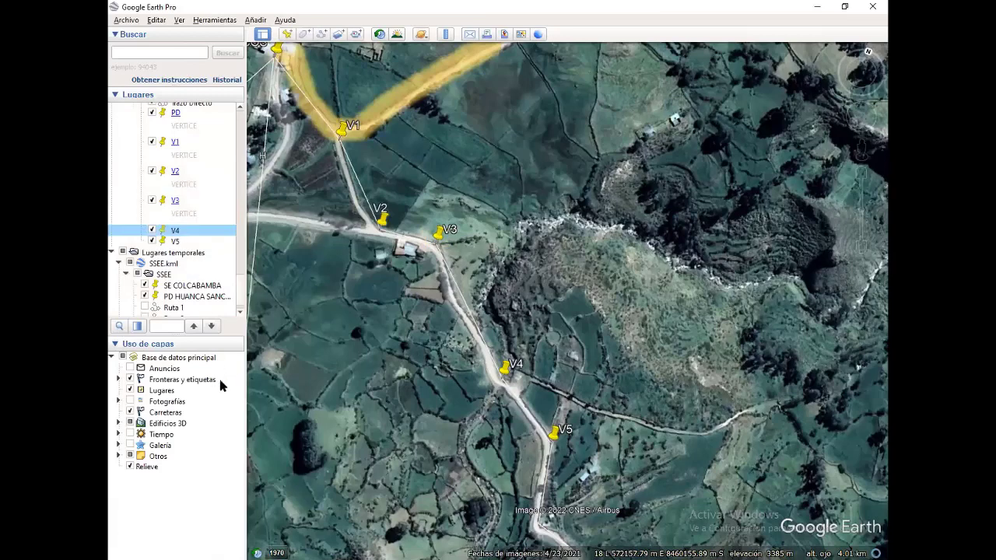
left_click(222, 400)
left_click(260, 475)
key("ctrl+v")
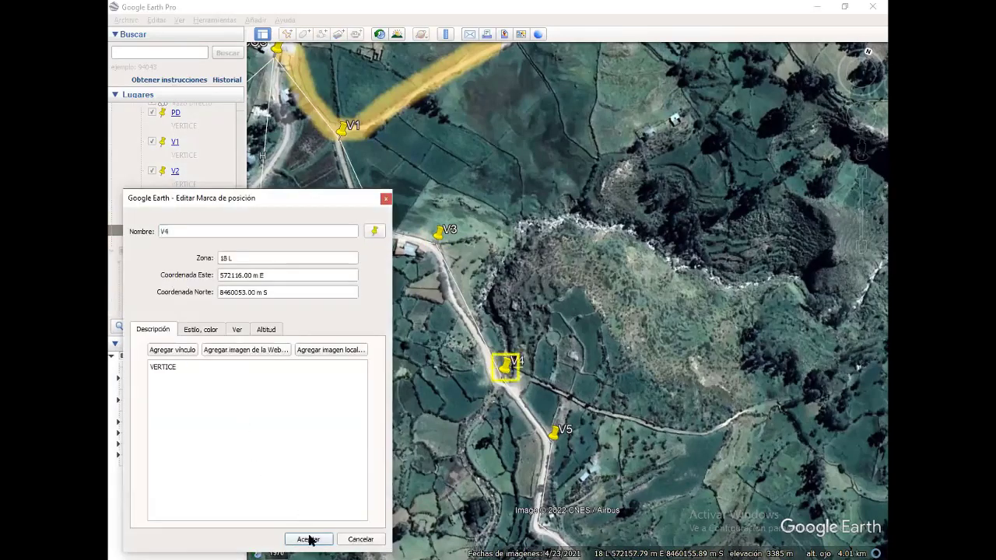
key("Return")
right_click(175, 262)
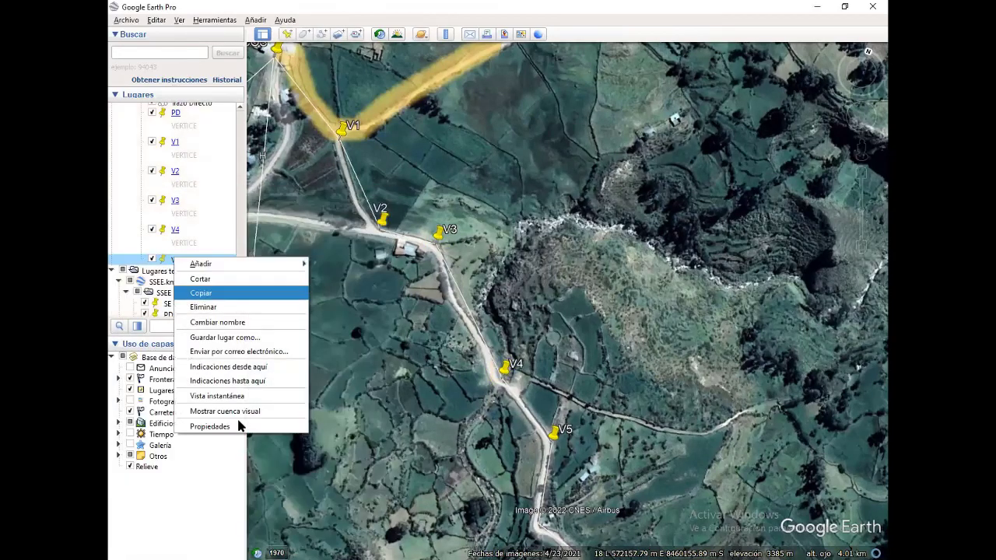
left_click(226, 428)
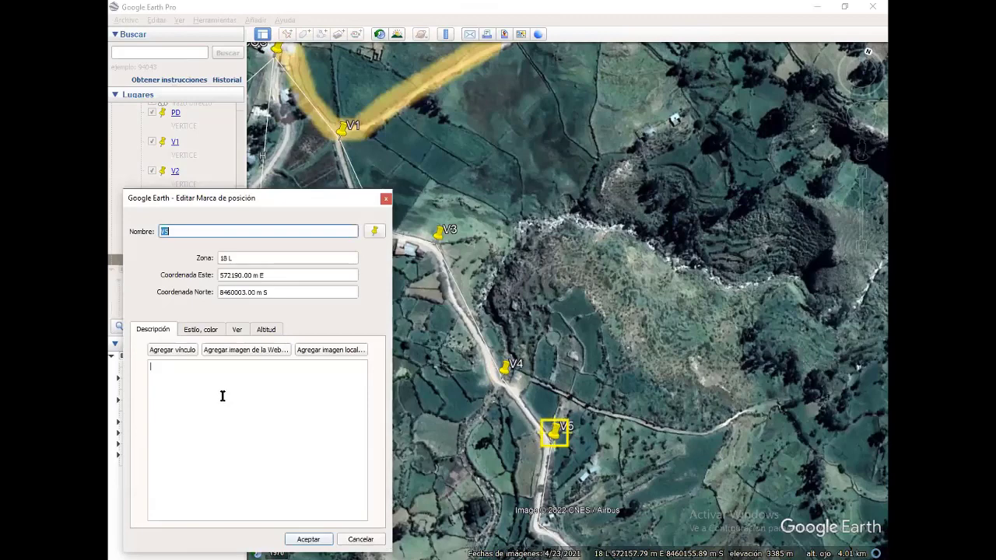
left_click(291, 493)
key("ctrl+v")
key("Return")
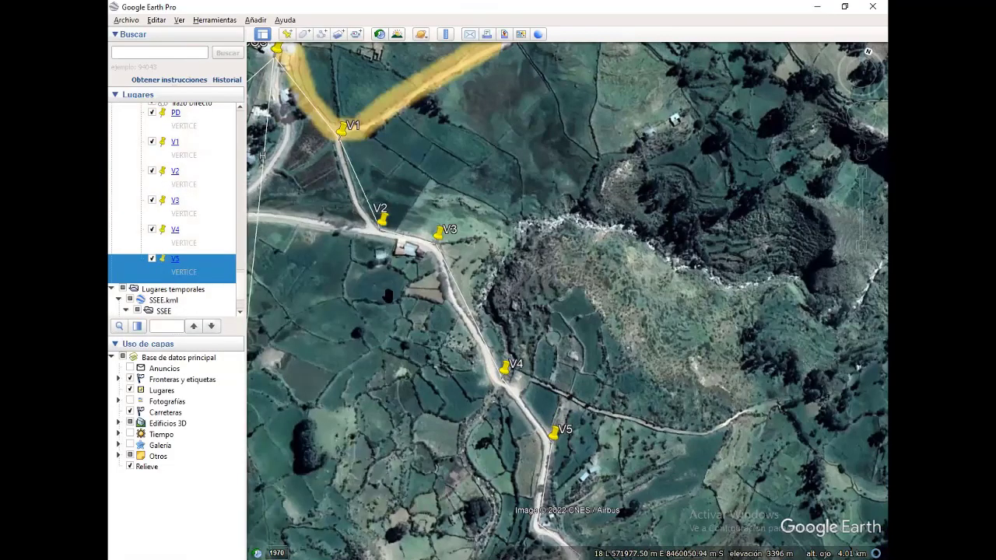
Hide the PD and V1 through V5 vertex pins on the map.
scroll(437, 268, "down", 1)
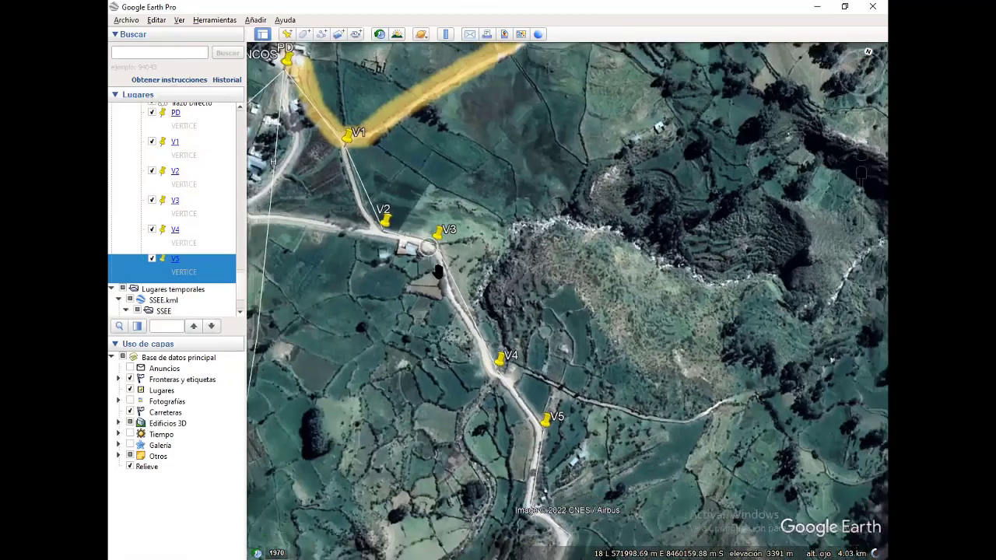
scroll(437, 270, "down", 2)
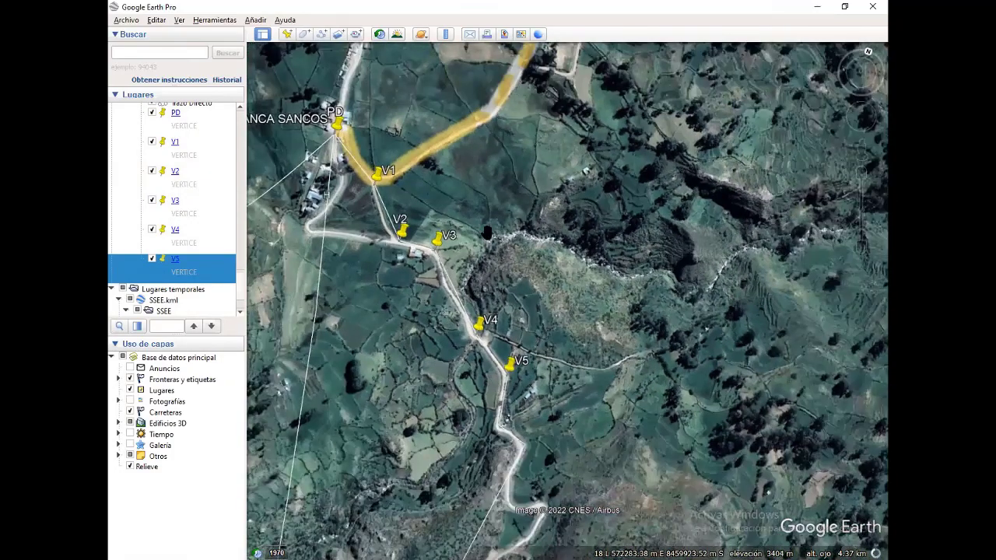
scroll(550, 406, "down", 2)
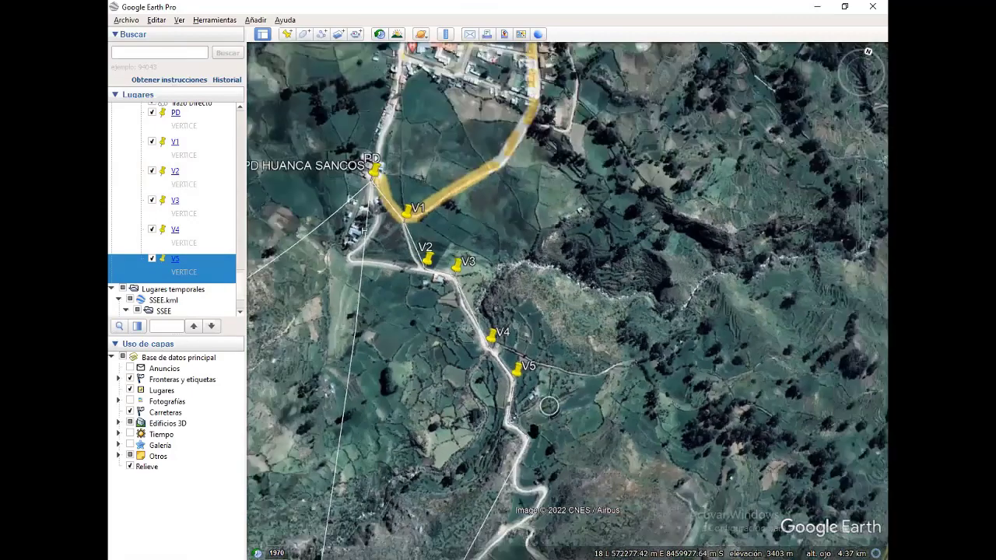
scroll(549, 405, "down", 2)
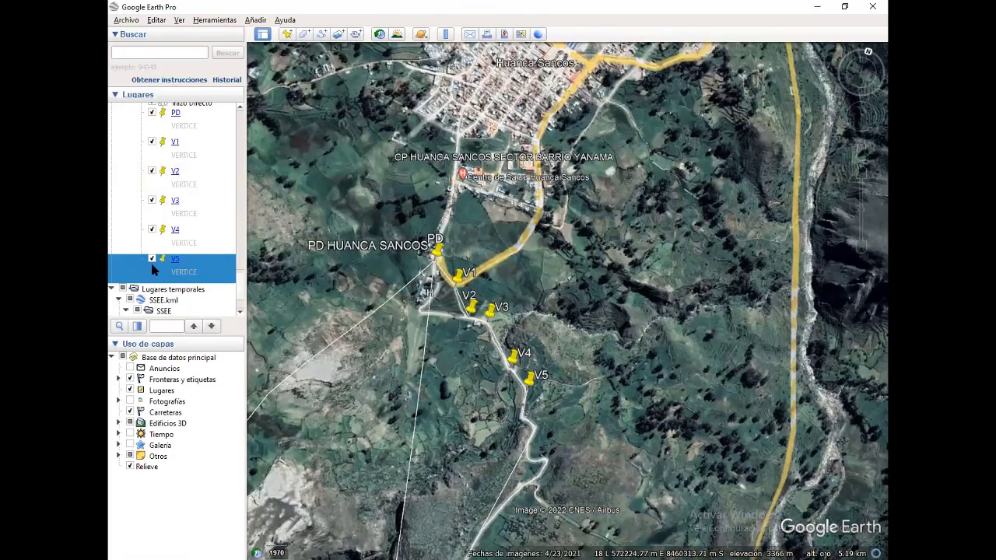
scroll(160, 284, "up", 4)
scroll(163, 241, "down", 2)
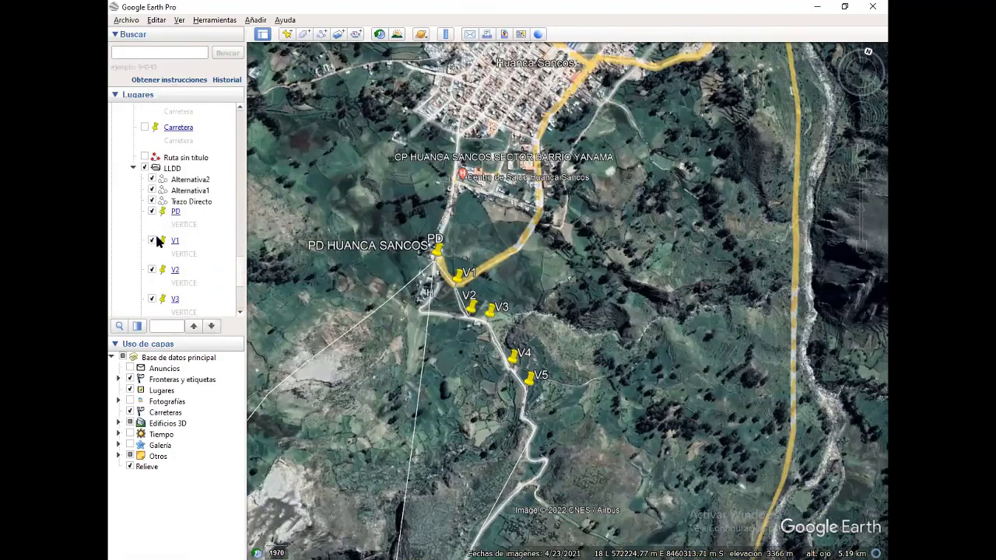
left_click(153, 242)
left_click(151, 270)
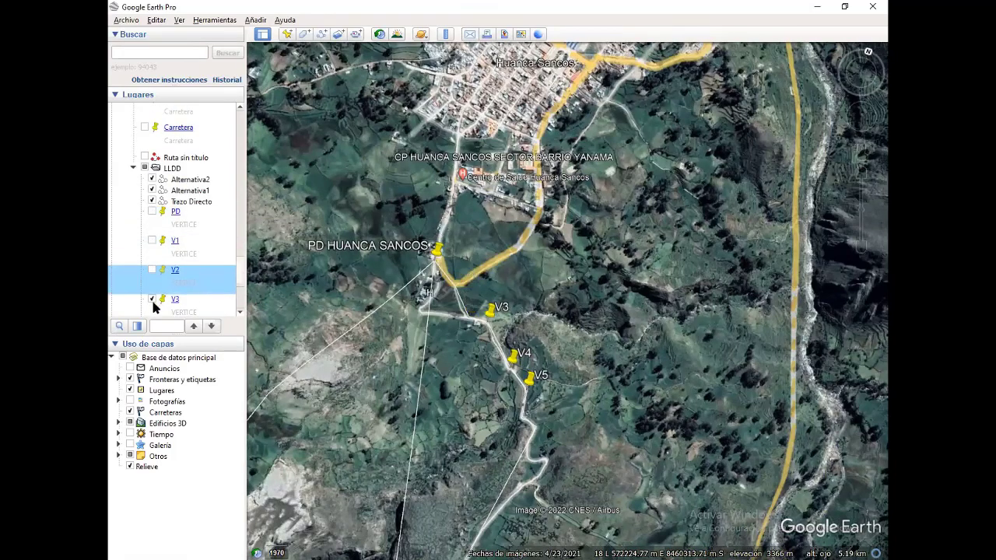
left_click(153, 293)
left_click(152, 291)
scroll(153, 288, "down", 3)
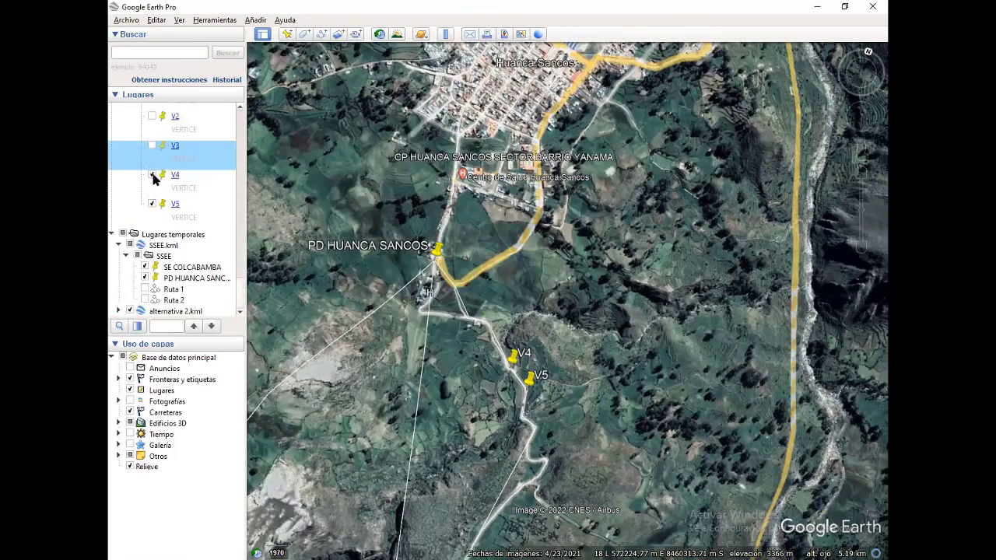
left_click(151, 174)
left_click(151, 204)
scroll(510, 332, "up", 2)
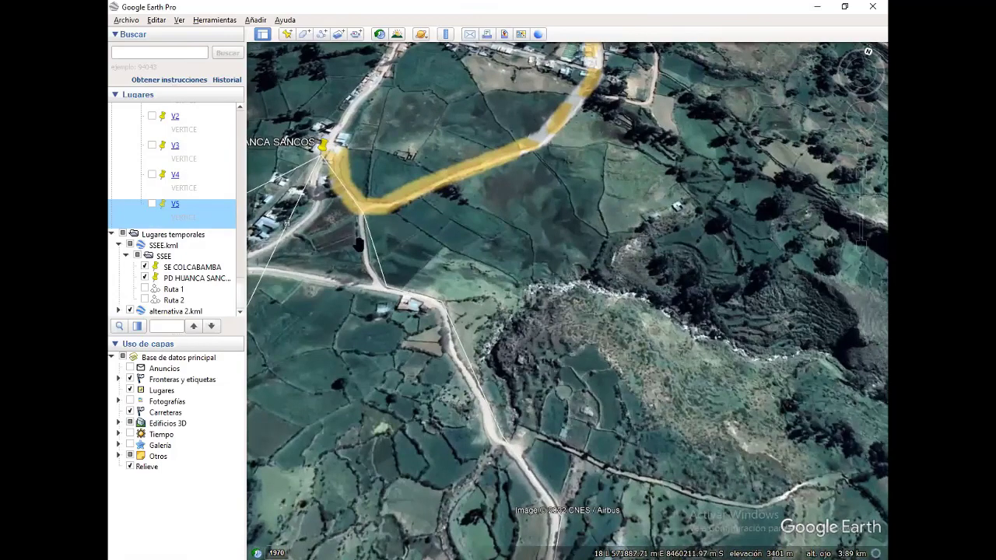
Fly to V5, then pan and zoom to frame PD HUANCA SANCOS up close.
double_click(231, 204)
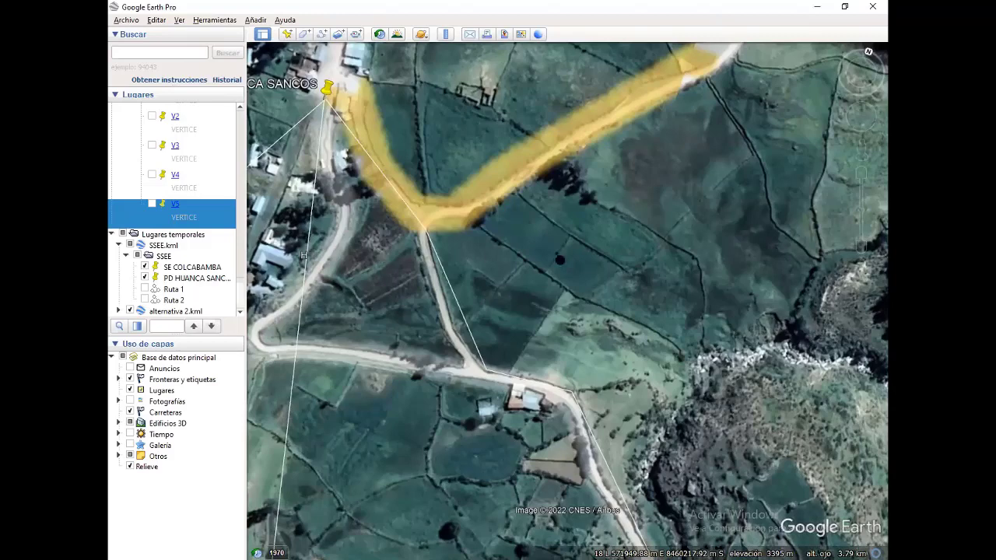
left_click_drag(350, 257, 557, 258)
left_click_drag(464, 155, 489, 225)
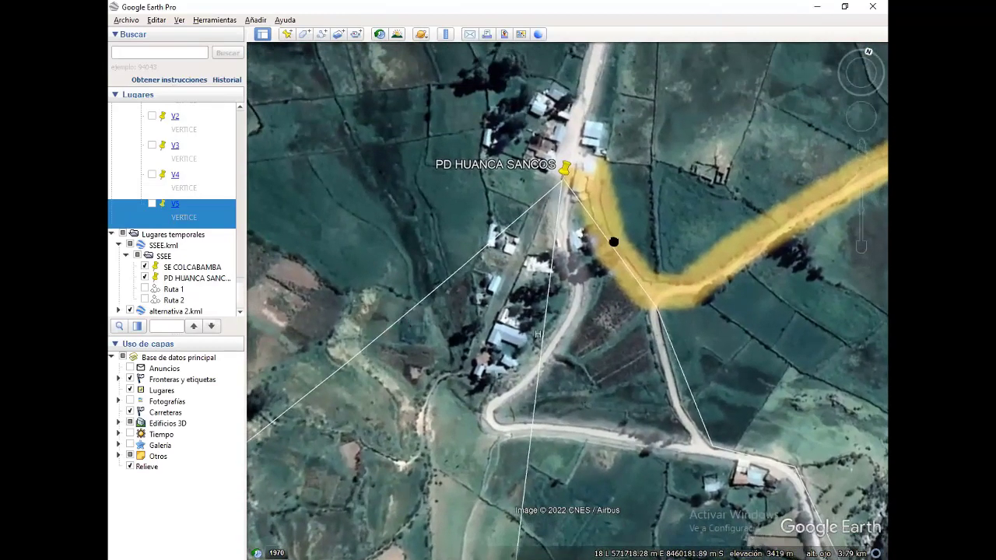
left_click_drag(614, 242, 543, 330)
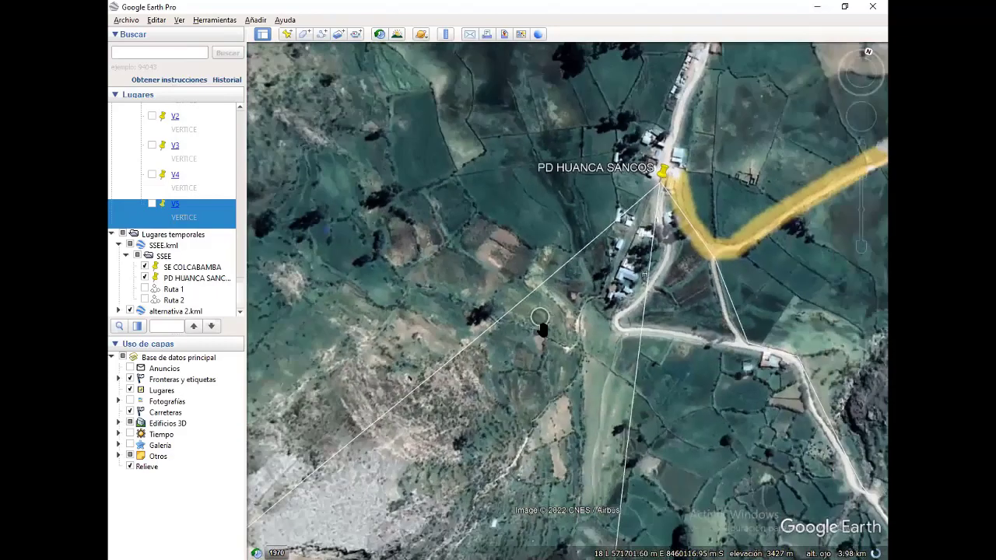
scroll(542, 330, "down", 2)
scroll(529, 335, "down", 2)
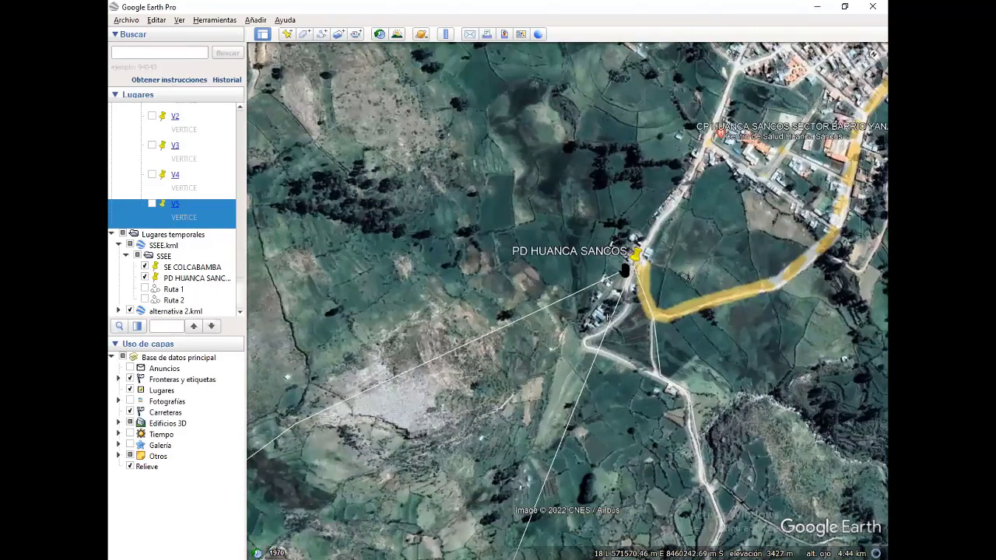
scroll(184, 234, "up", 5)
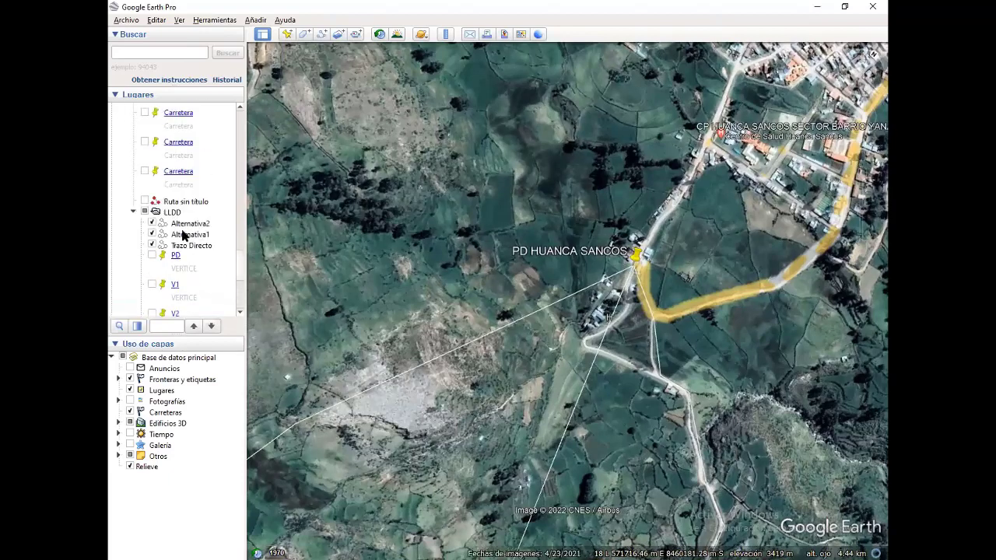
Add a bend point to Alternativa2's segment near PD HUANCA SANCOS and save the path.
right_click(183, 228)
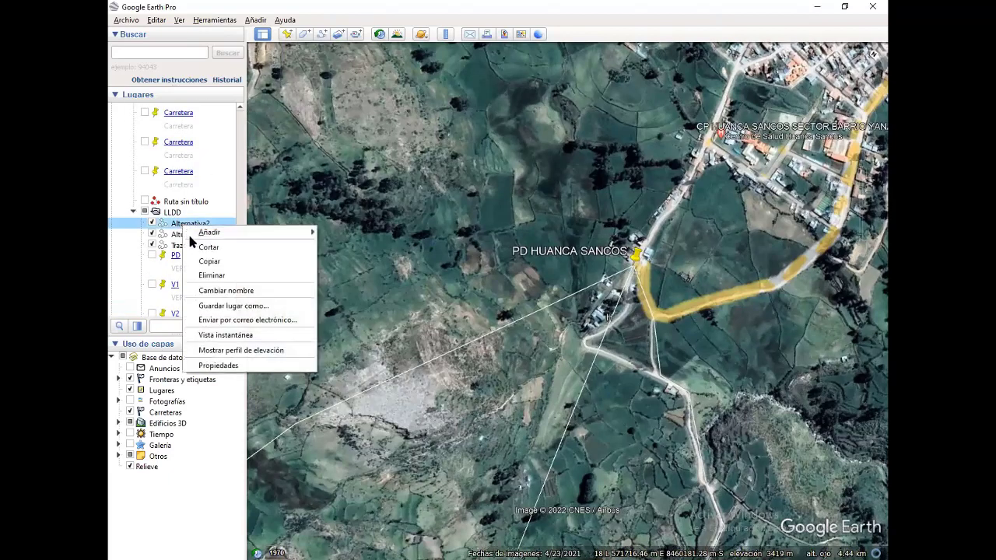
left_click(220, 363)
left_click(634, 268)
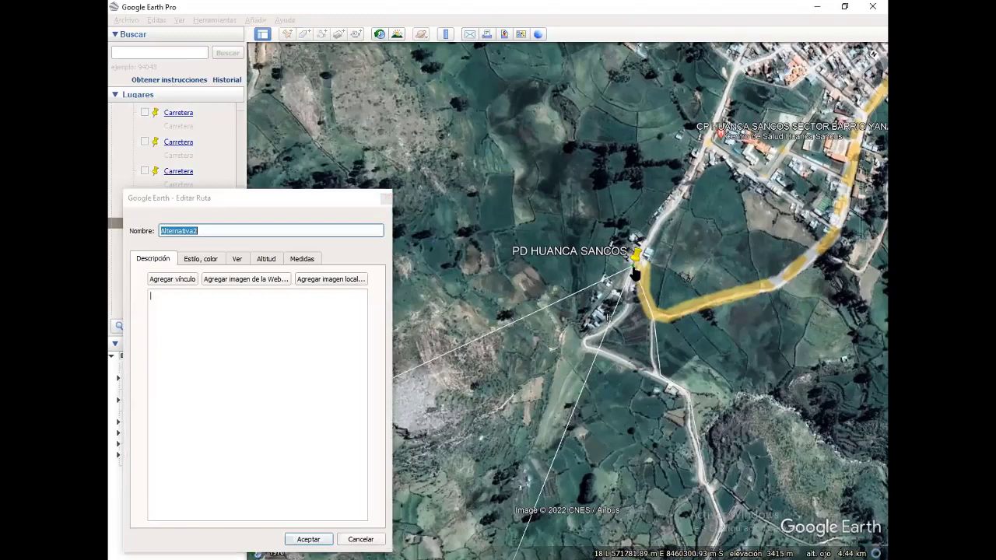
left_click(574, 280)
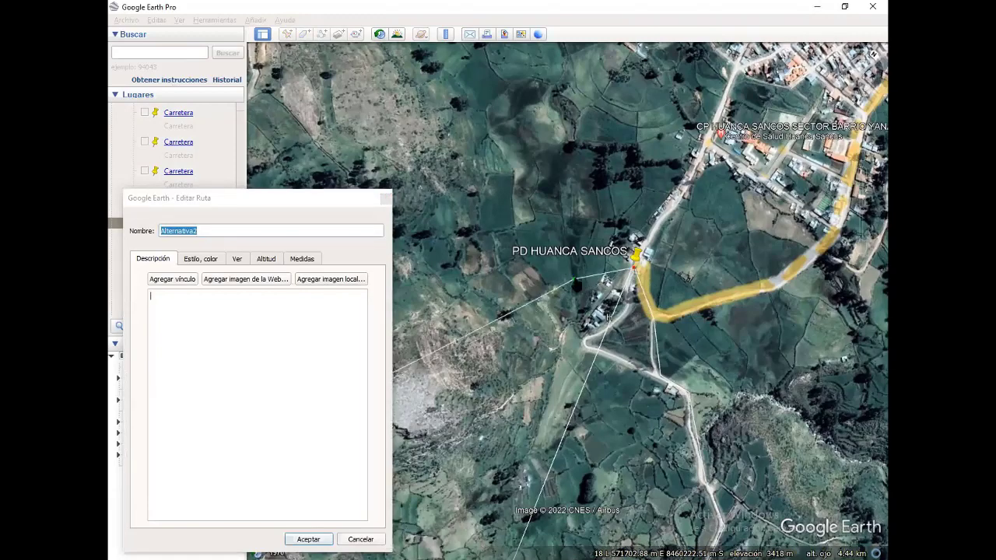
left_click(572, 275)
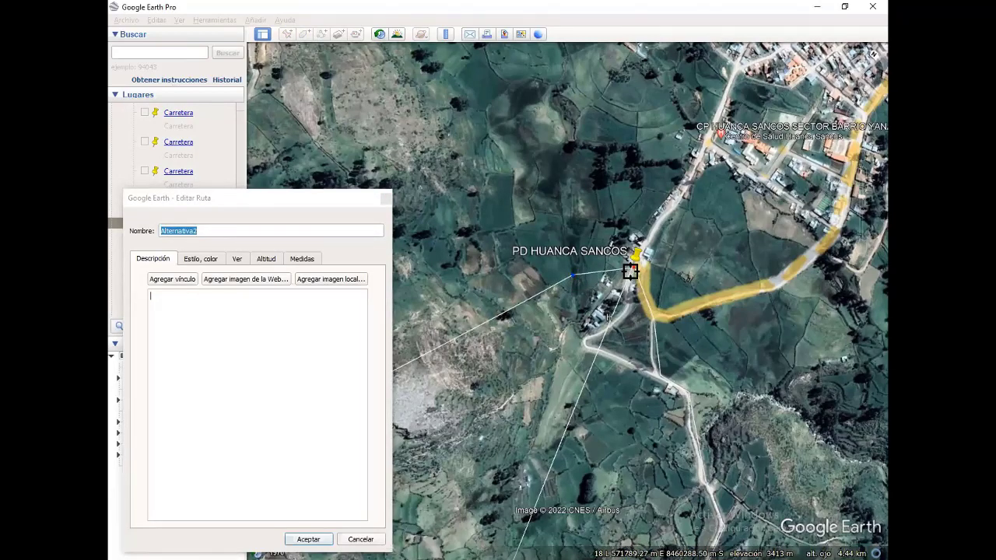
left_click(310, 314)
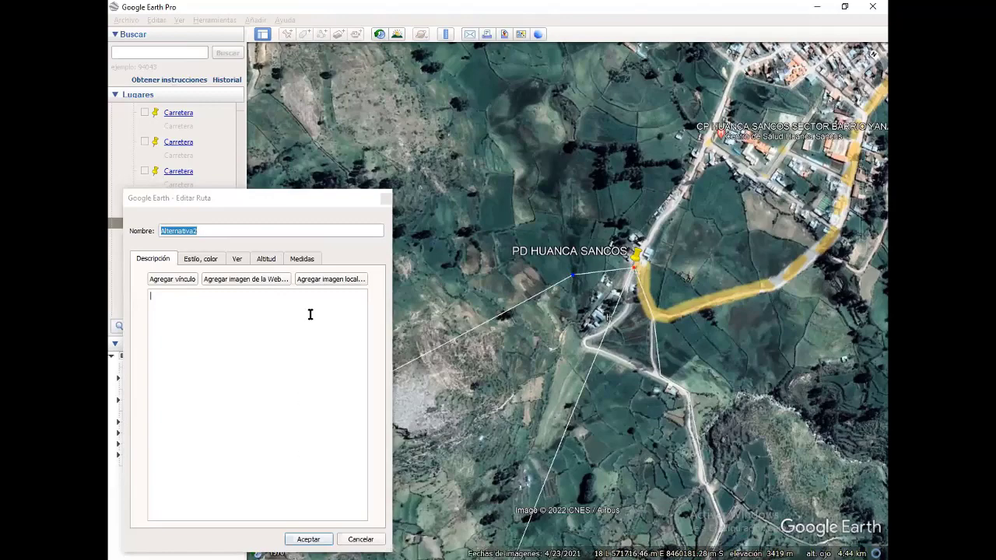
left_click(308, 539)
Pan around the new bend to bring PD HUANCA SANCOS back into view.
scroll(599, 287, "up", 2)
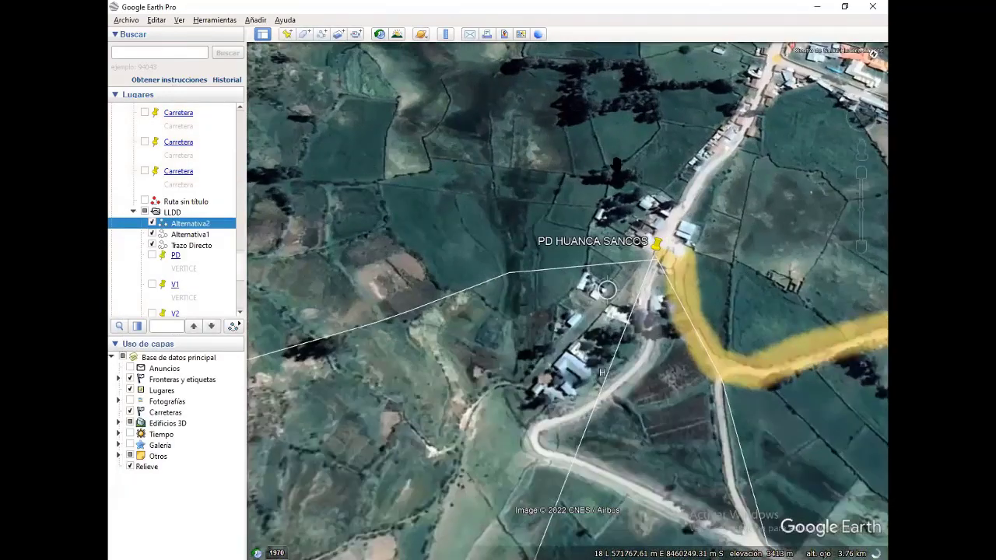
scroll(483, 289, "up", 2)
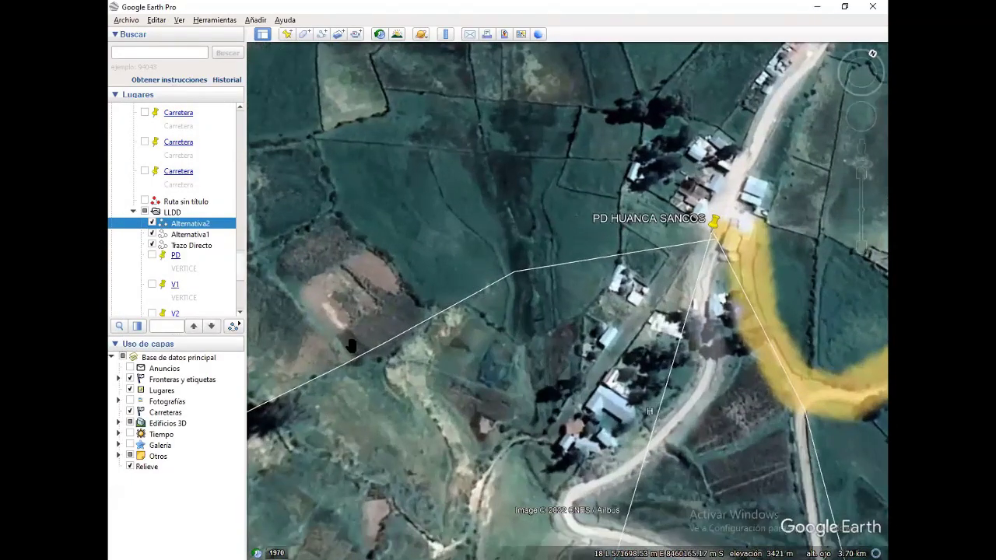
left_click_drag(457, 368, 504, 328)
left_click_drag(556, 402, 664, 309)
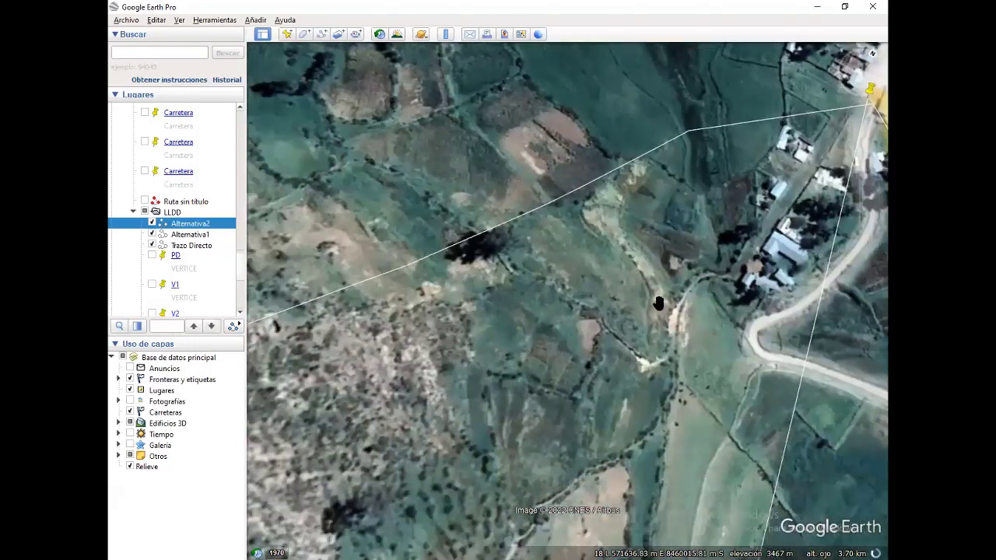
left_click_drag(670, 242, 537, 272)
left_click_drag(565, 132, 546, 112)
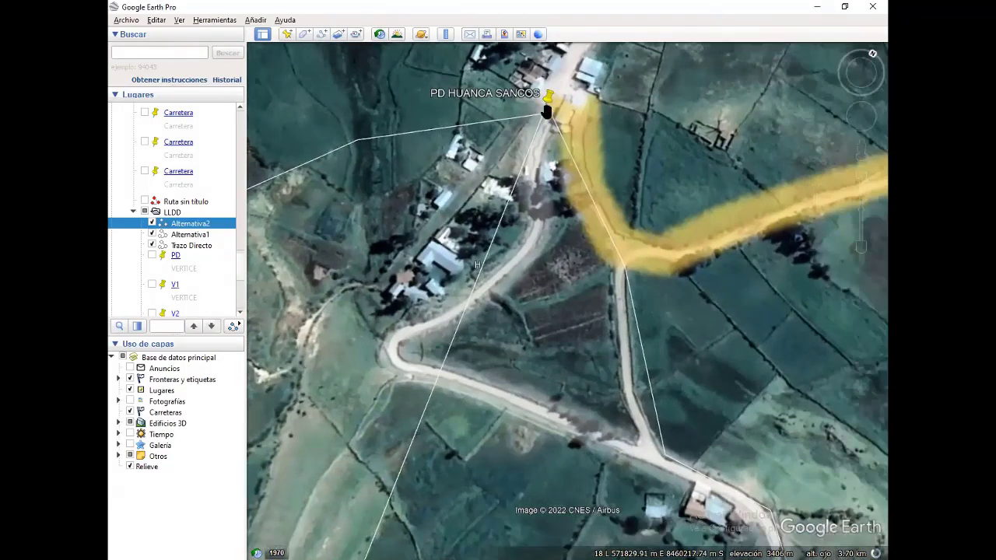
left_click_drag(599, 221, 623, 256)
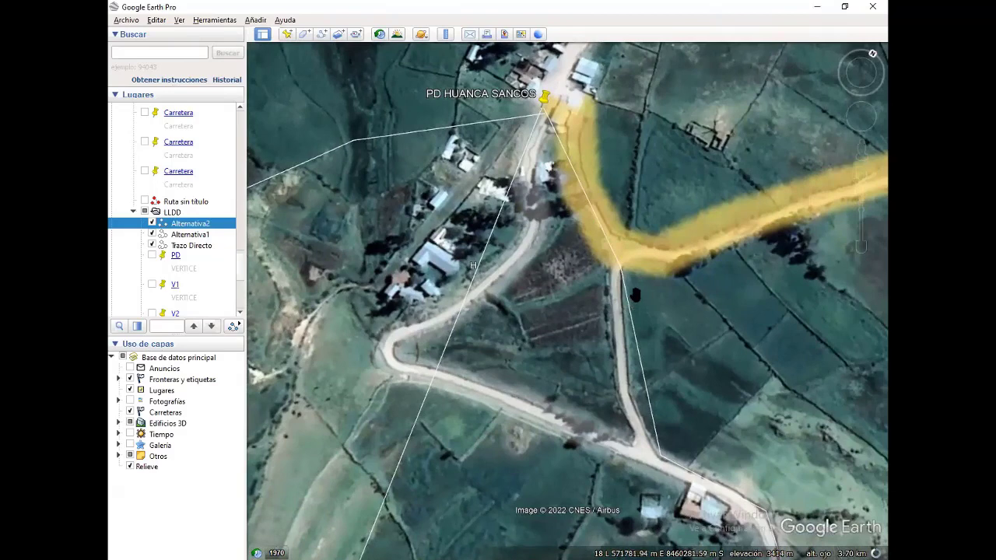
Place a RUTA placemark with description RUTA on the route bend below PD HUANCA SANCOS.
left_click(288, 34)
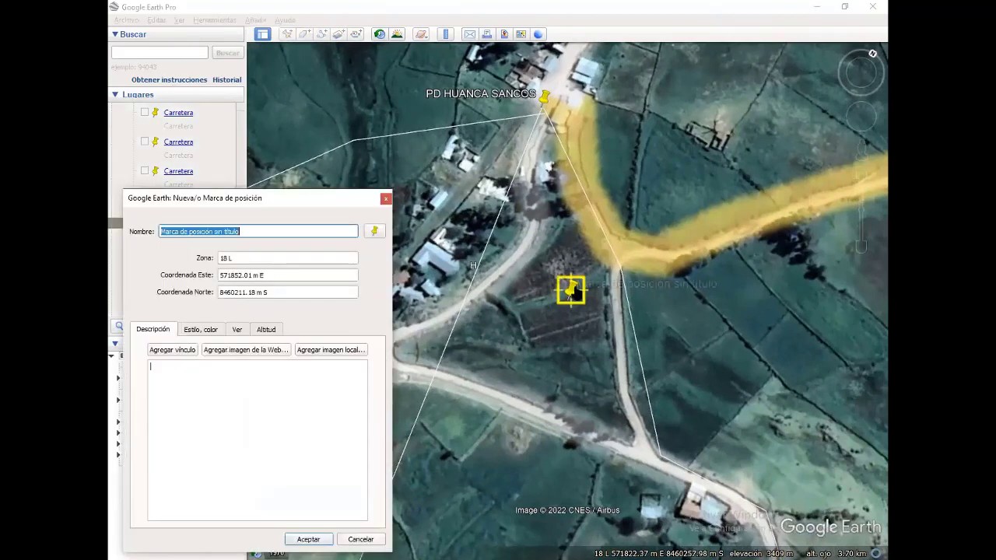
left_click_drag(567, 289, 619, 257)
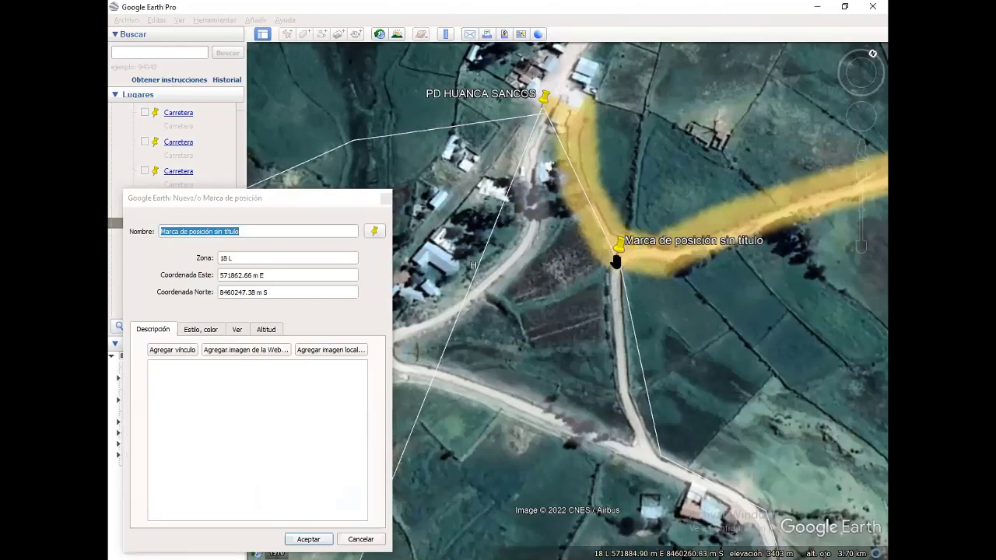
left_click(254, 233)
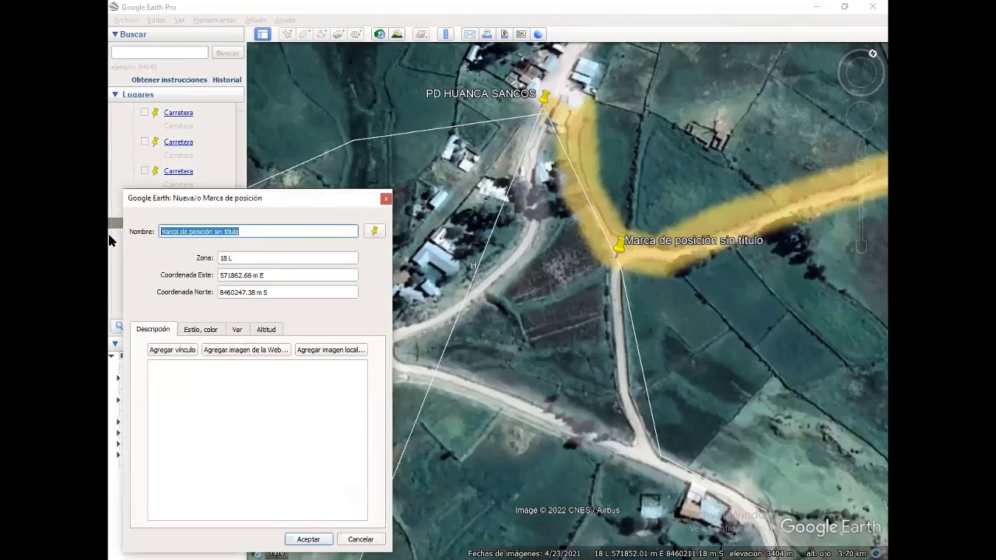
type("RUTA")
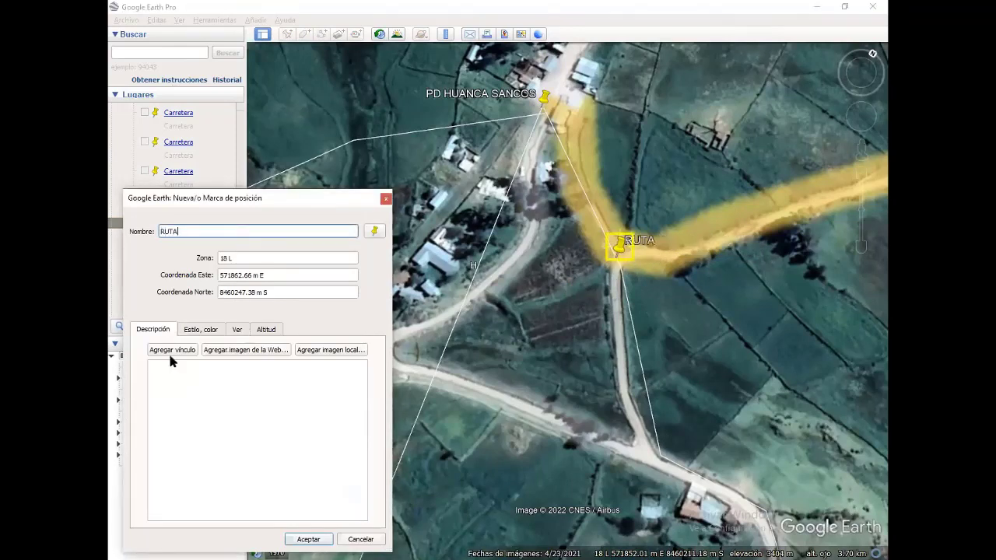
left_click(229, 372)
type("UT")
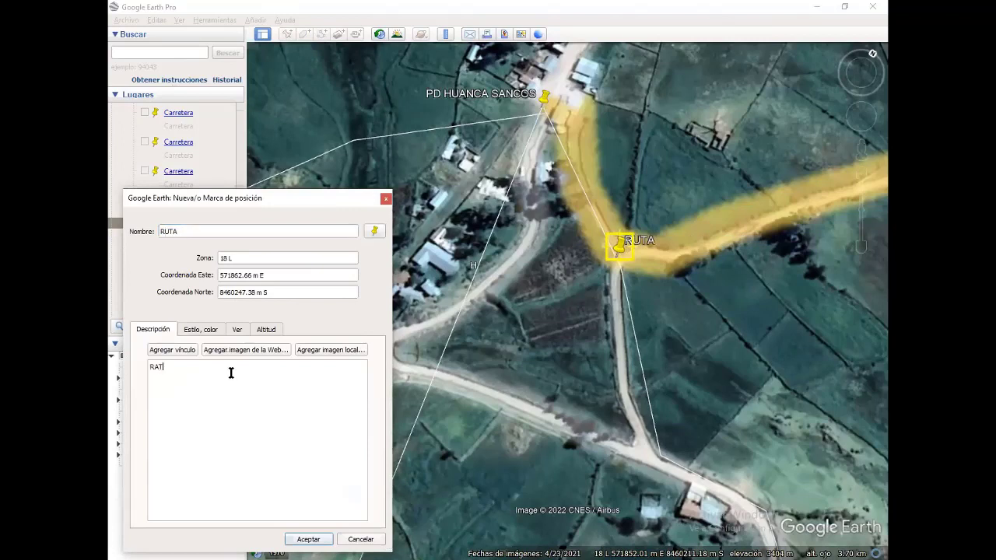
key("BackSpace")
type("UT")
left_click(308, 539)
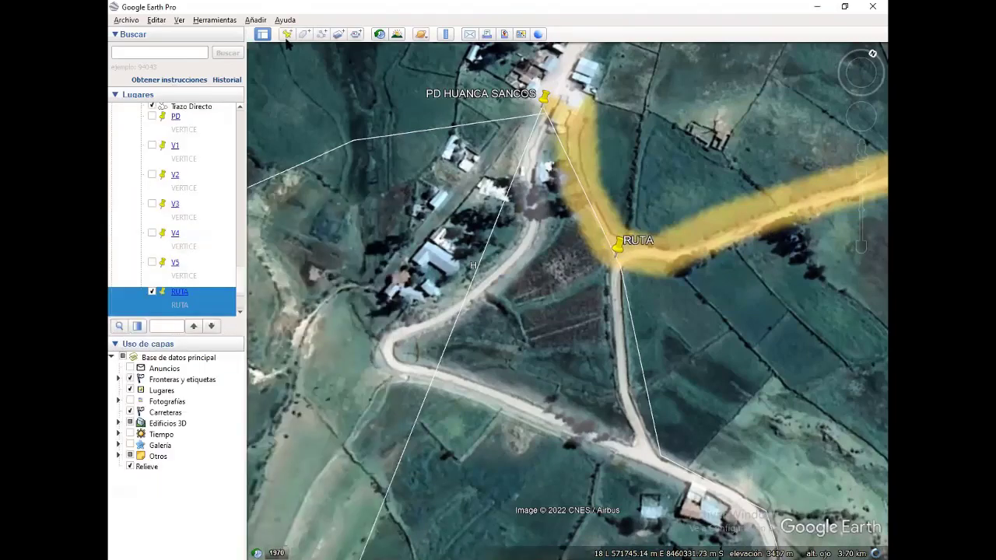
Add a second placemark on the bend, named and described RUTA.
key("ctrl+shift+p")
left_click(622, 265)
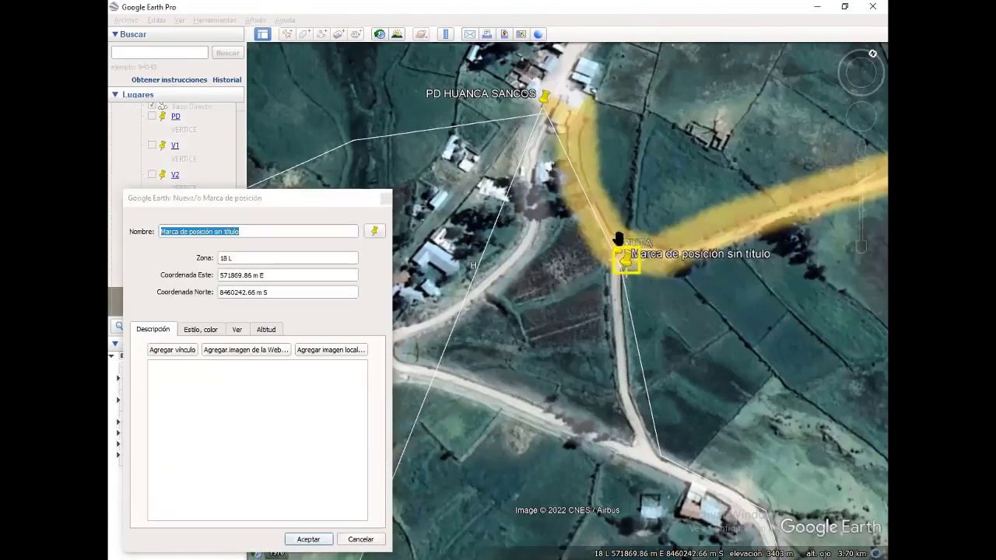
type("RUTA")
left_click(264, 392)
type("RUTA")
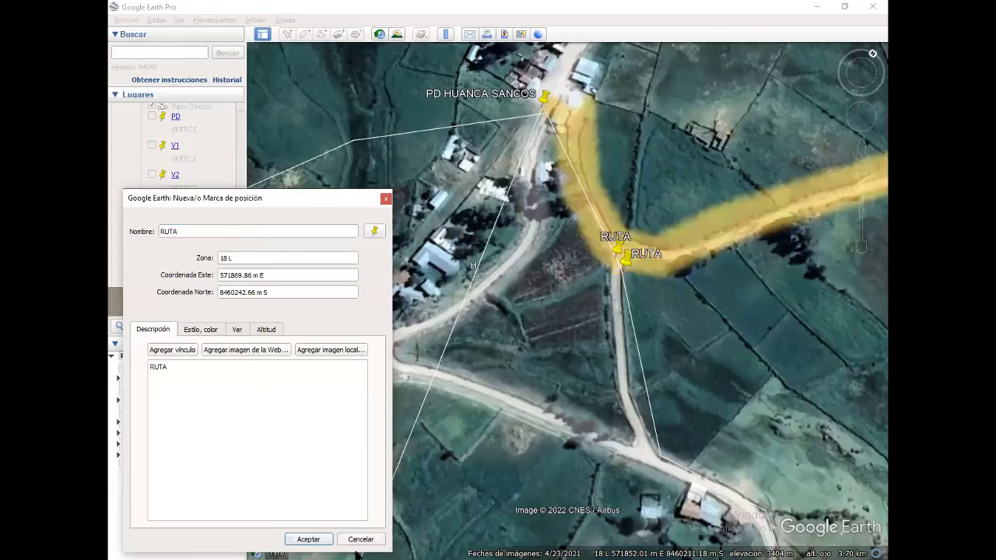
left_click(309, 539)
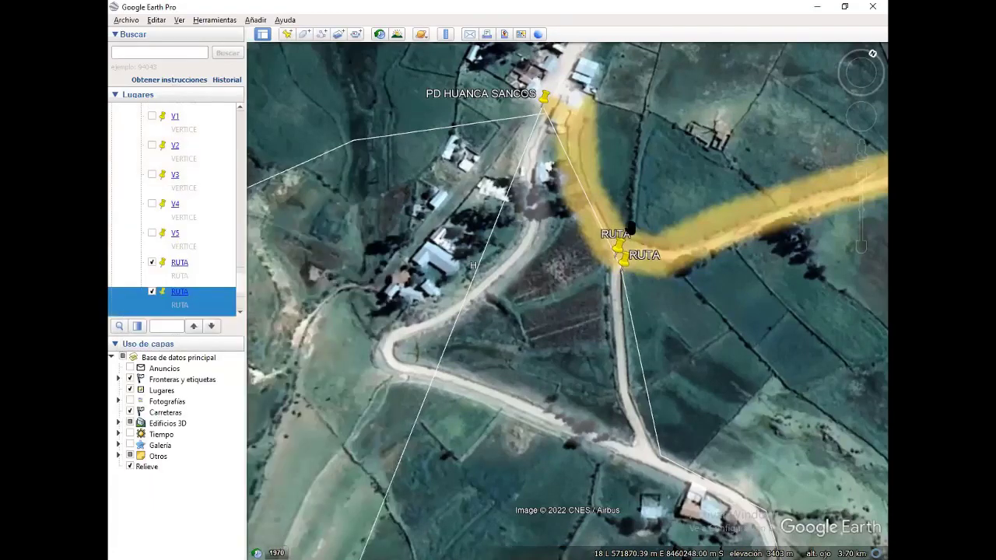
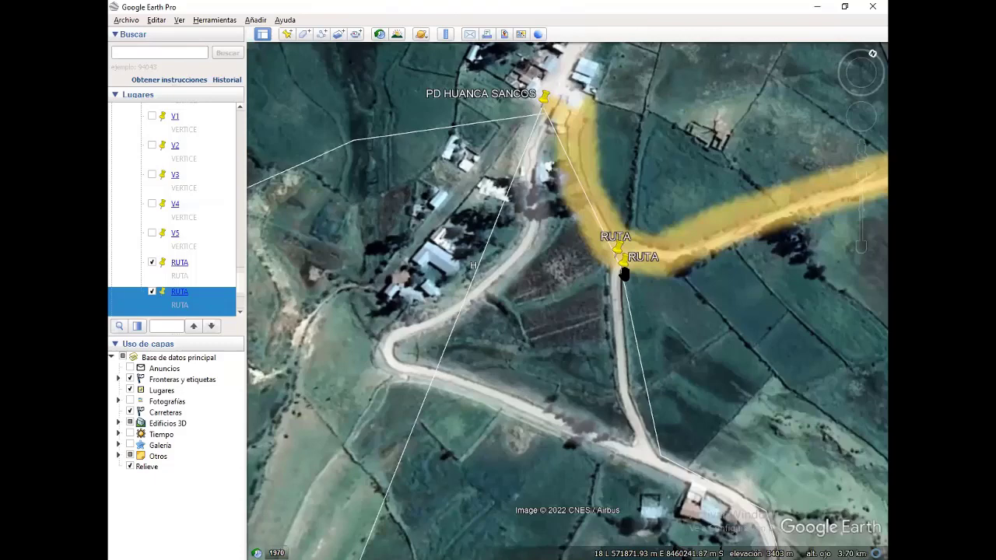
Nudge one Alternativa1 route vertex slightly right onto the road and accept the edit.
left_click_drag(725, 469, 582, 184)
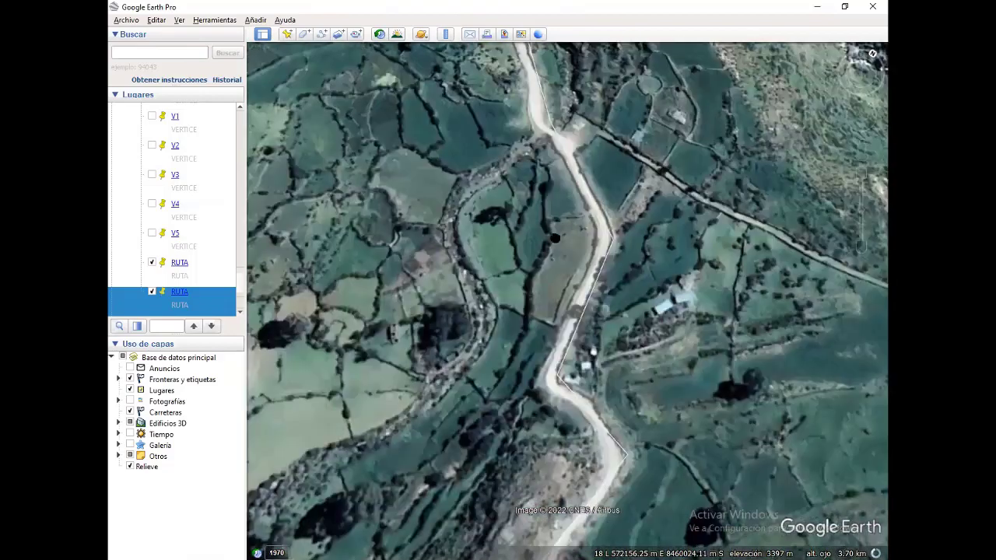
left_click_drag(599, 248, 566, 308)
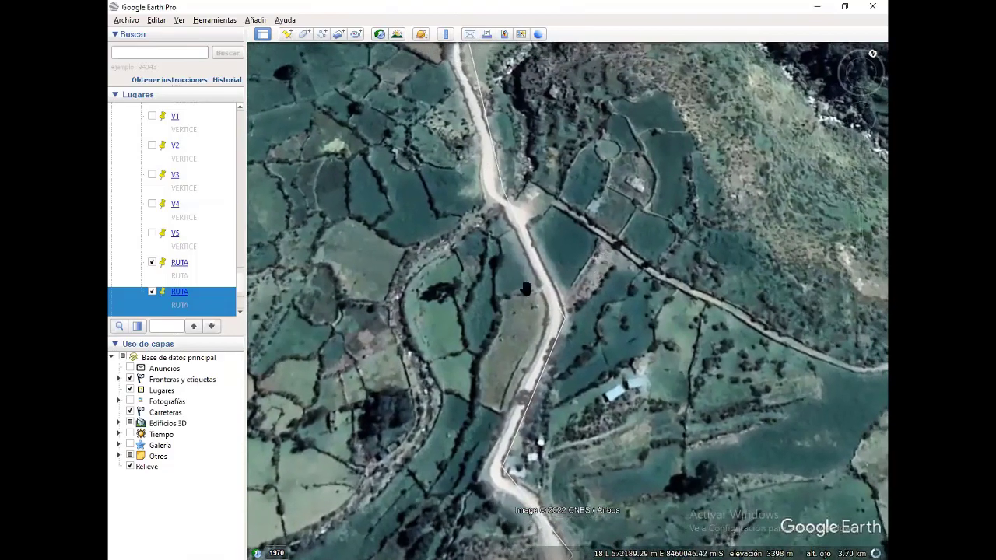
left_click_drag(504, 228, 475, 250)
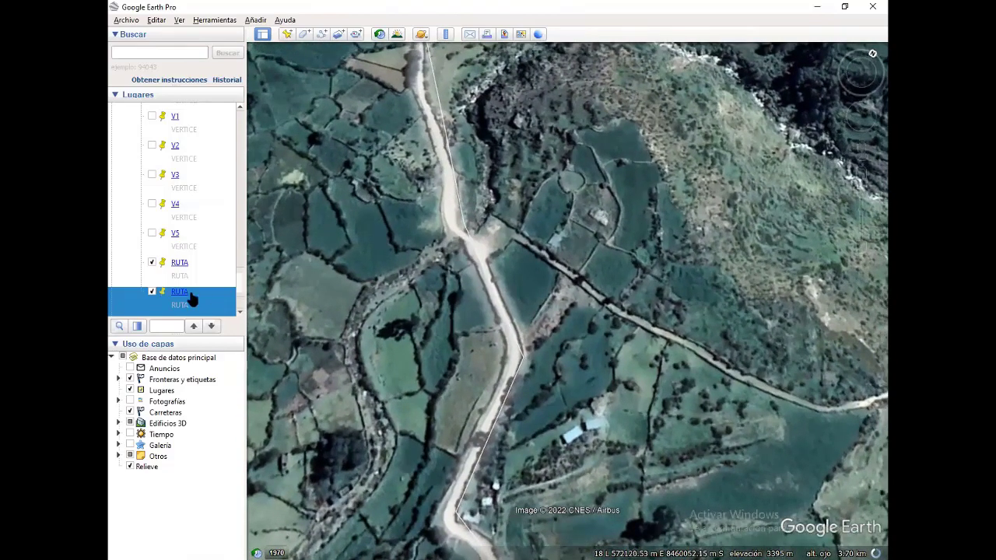
scroll(171, 264, "up", 5)
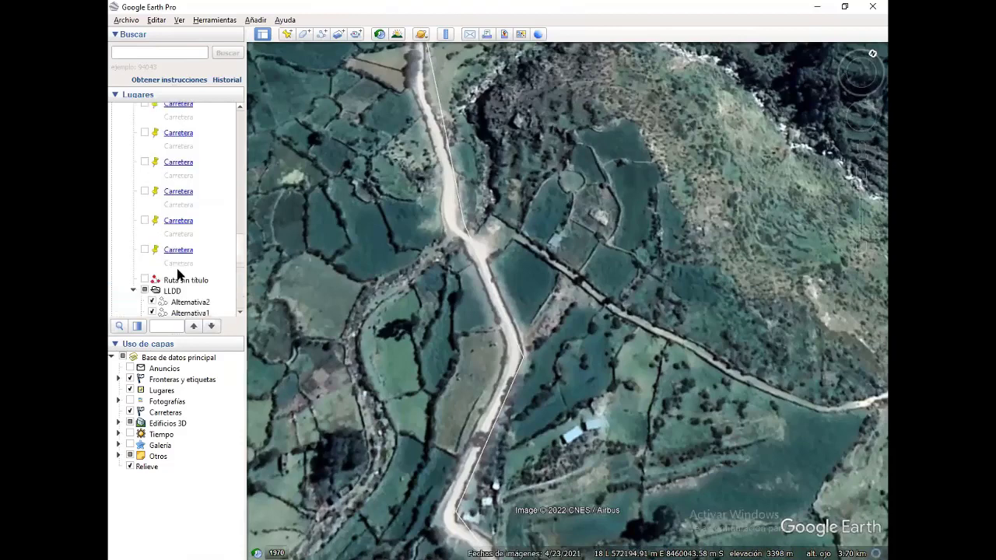
scroll(181, 224, "down", 3)
right_click(182, 217)
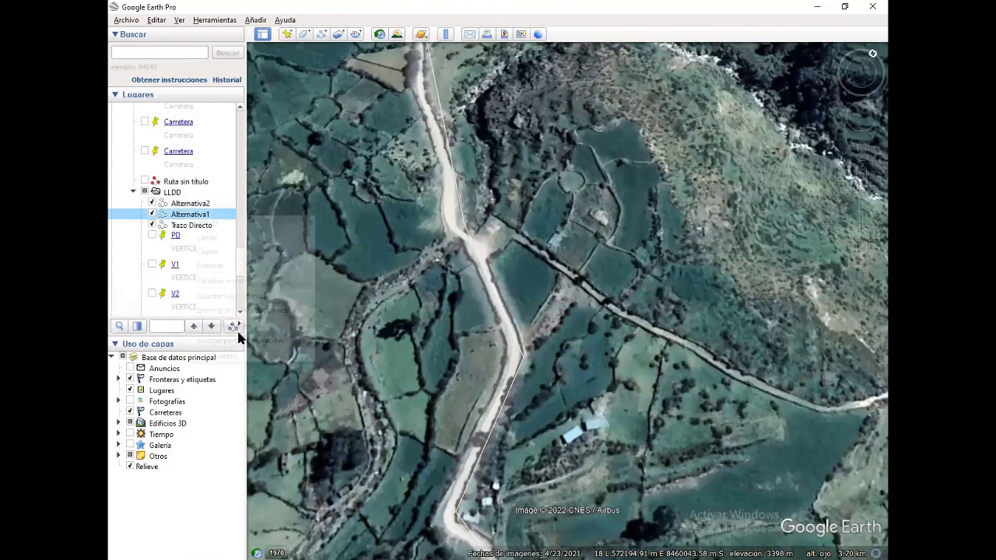
left_click(231, 357)
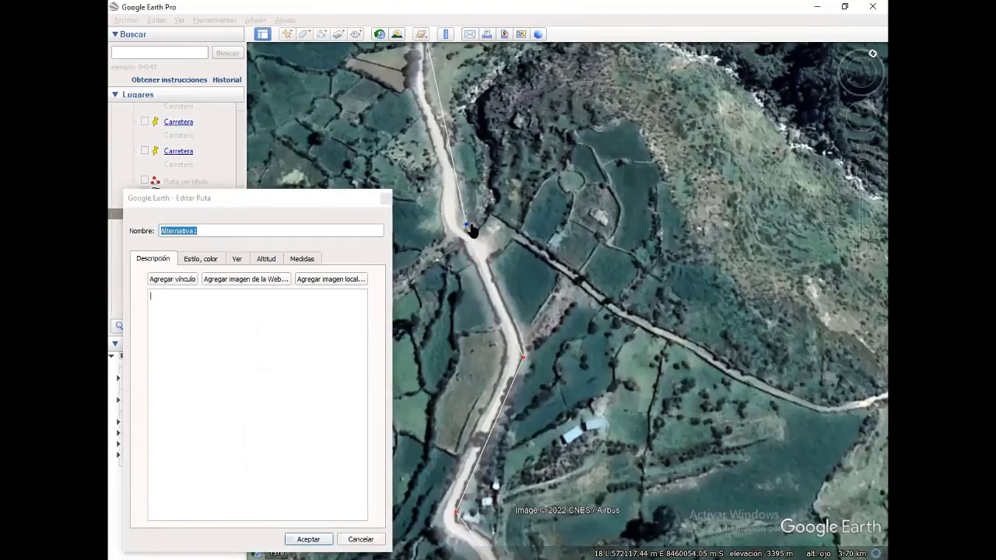
left_click_drag(465, 226, 473, 225)
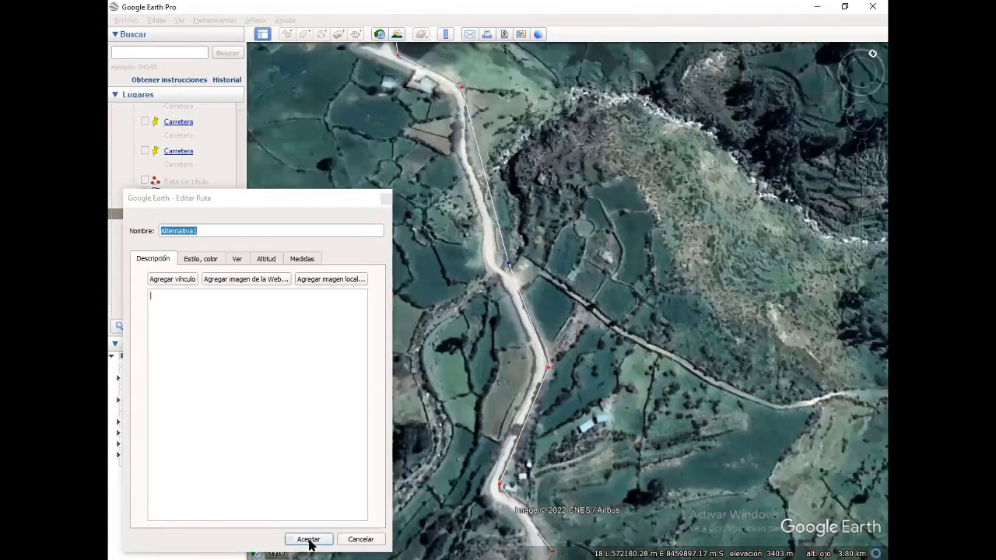
left_click(308, 539)
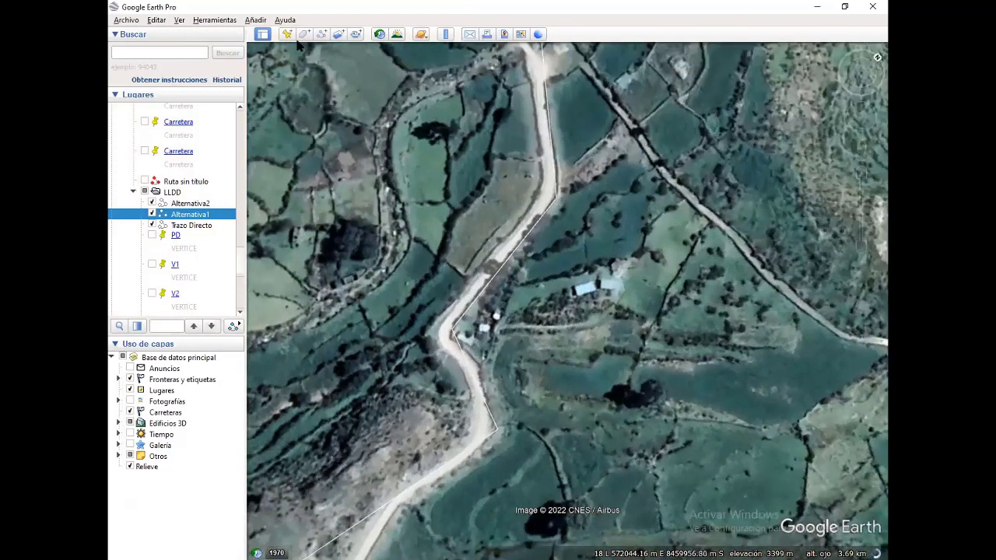
Add a placemark on the road bend named RUTA with description RUTA.
left_click(287, 34)
left_click_drag(482, 329, 459, 345)
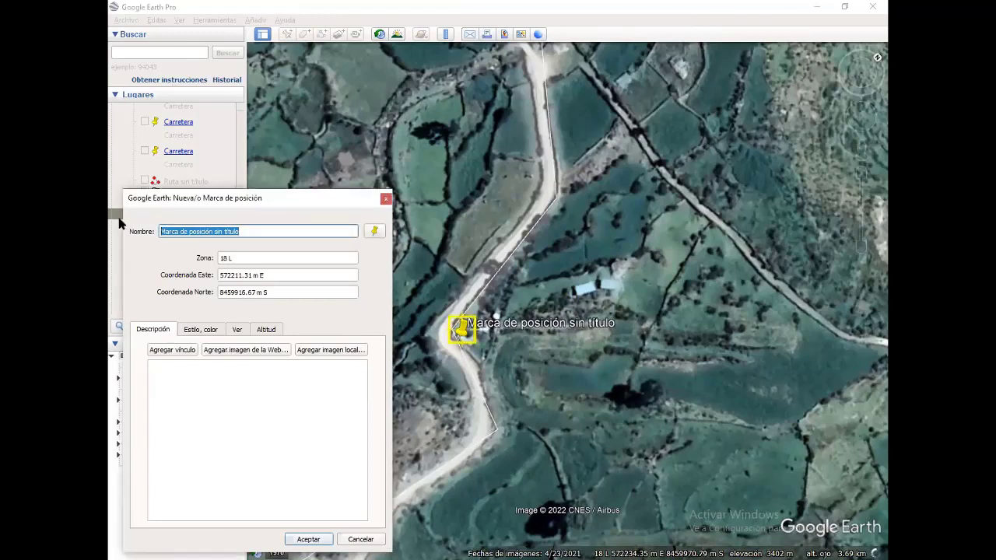
type("RUTA")
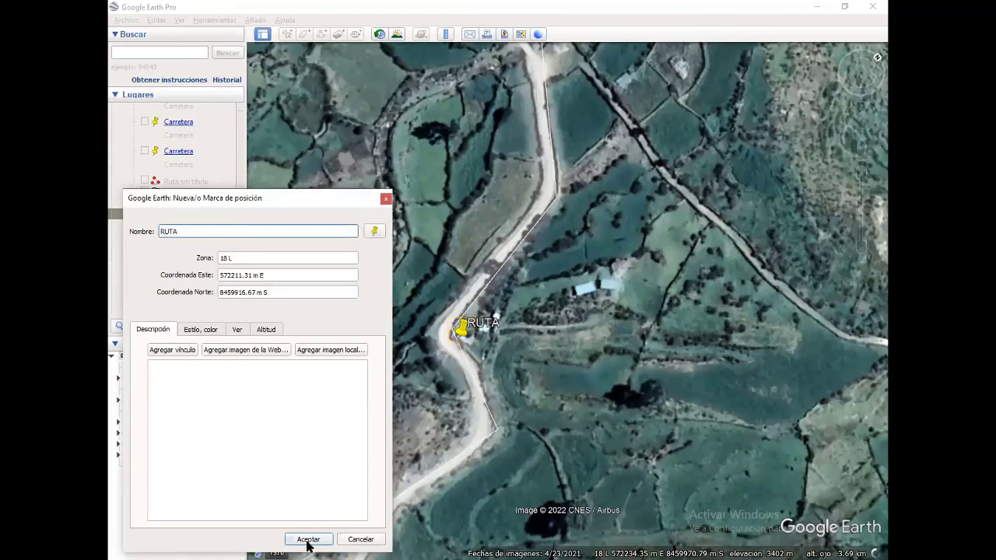
left_click(249, 432)
type("R")
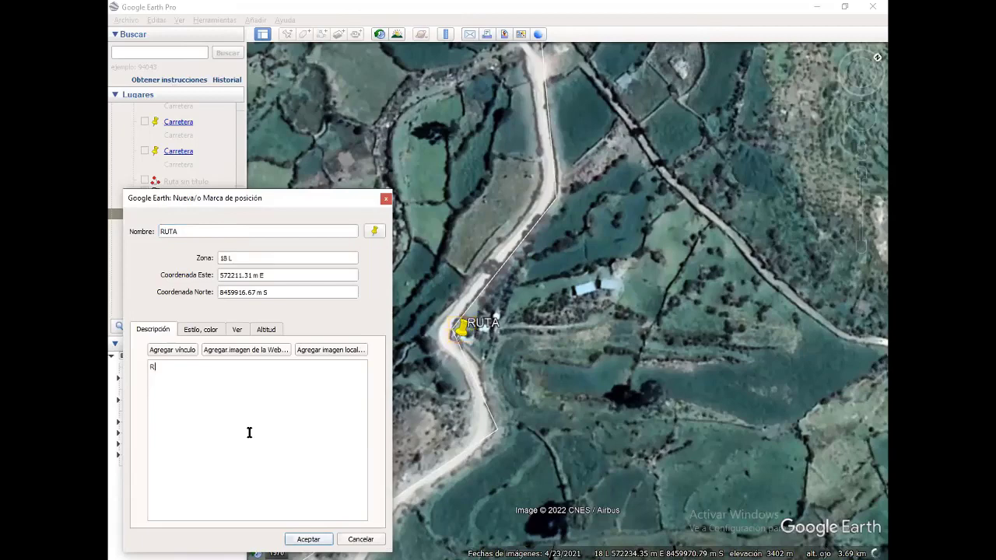
type("UTA")
key("Return")
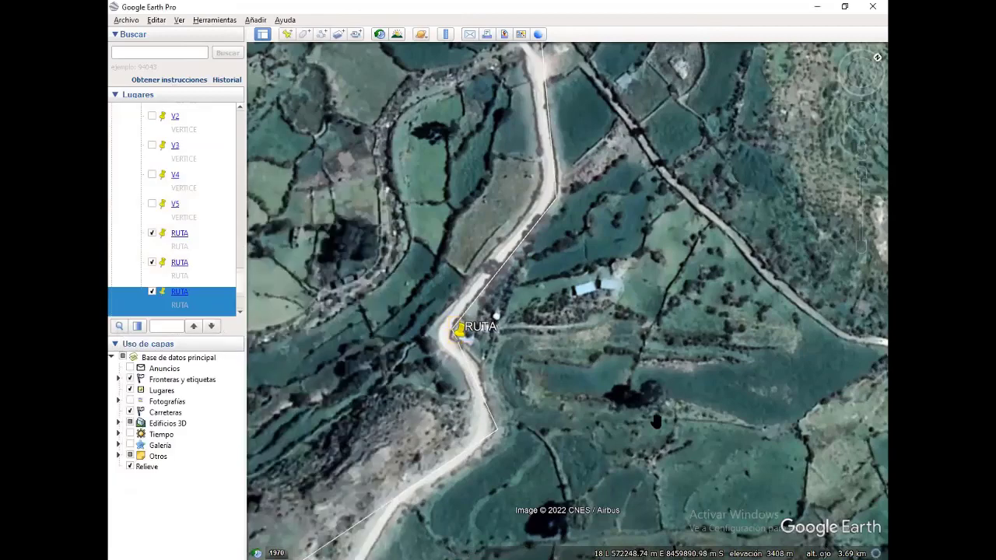
Add a second RUTA placemark further down the road, then pan southwest along the route.
left_click(286, 34)
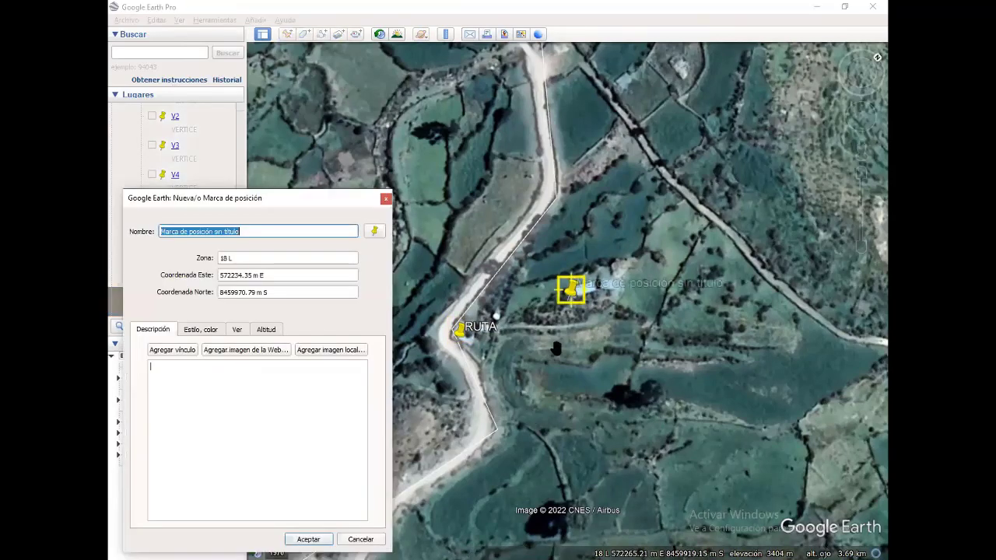
left_click_drag(572, 296, 491, 399)
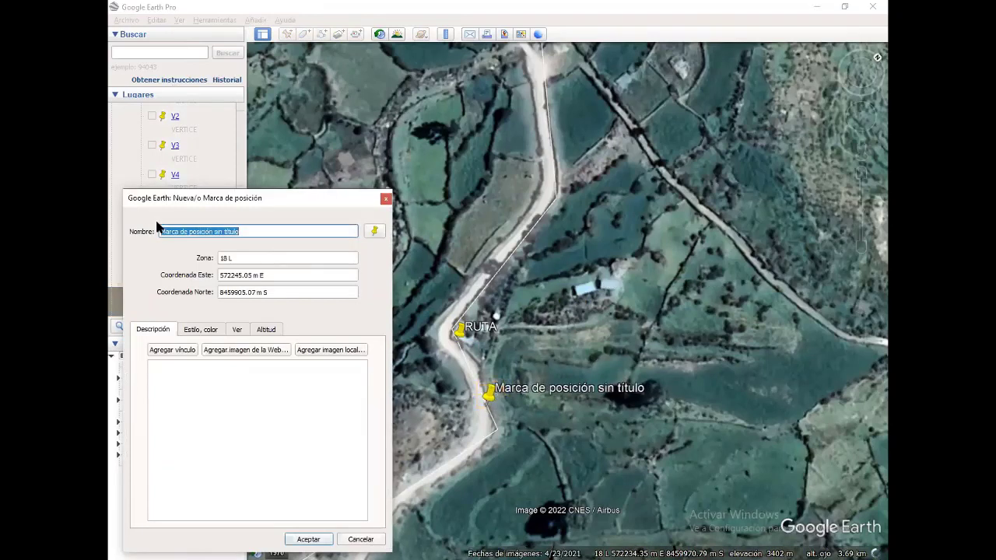
type("RUTA")
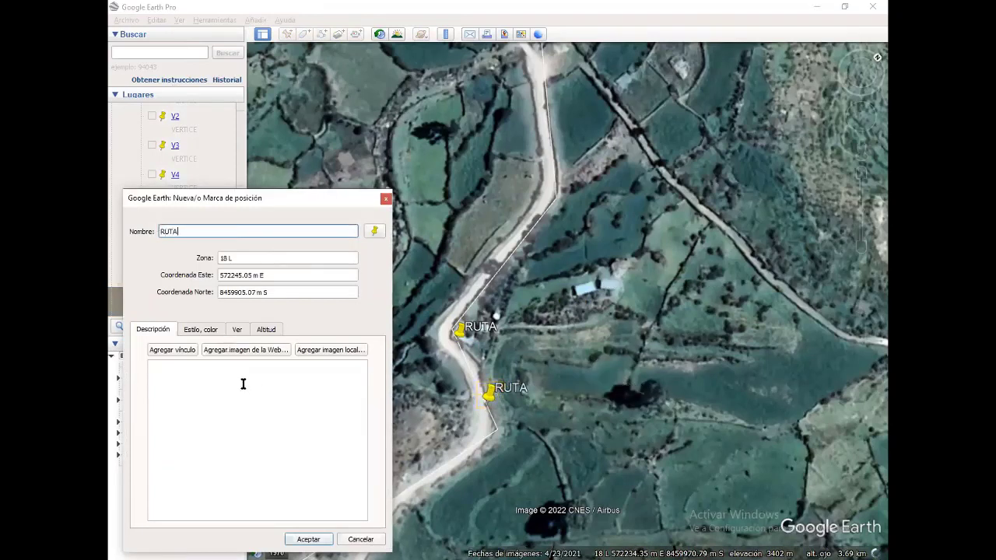
type("RUTA")
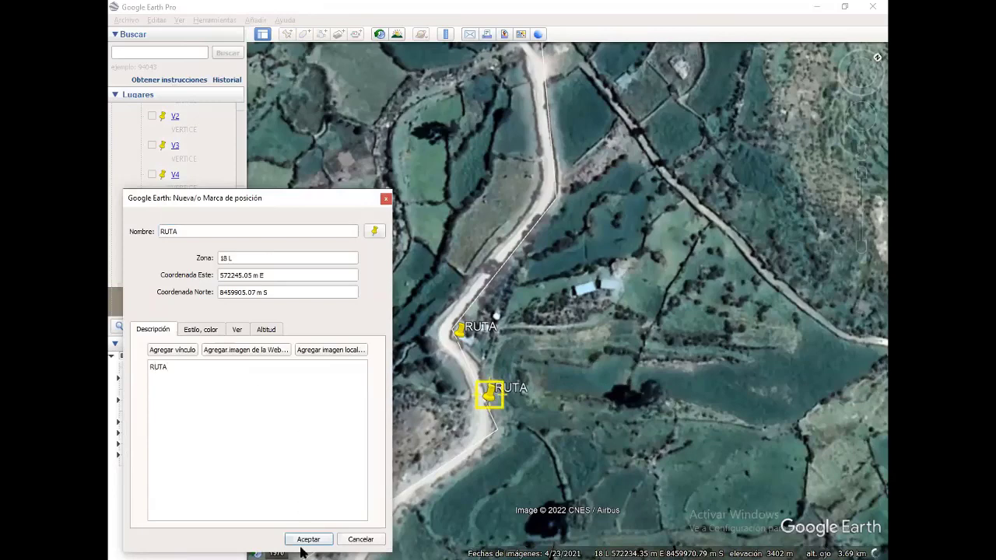
left_click(311, 539)
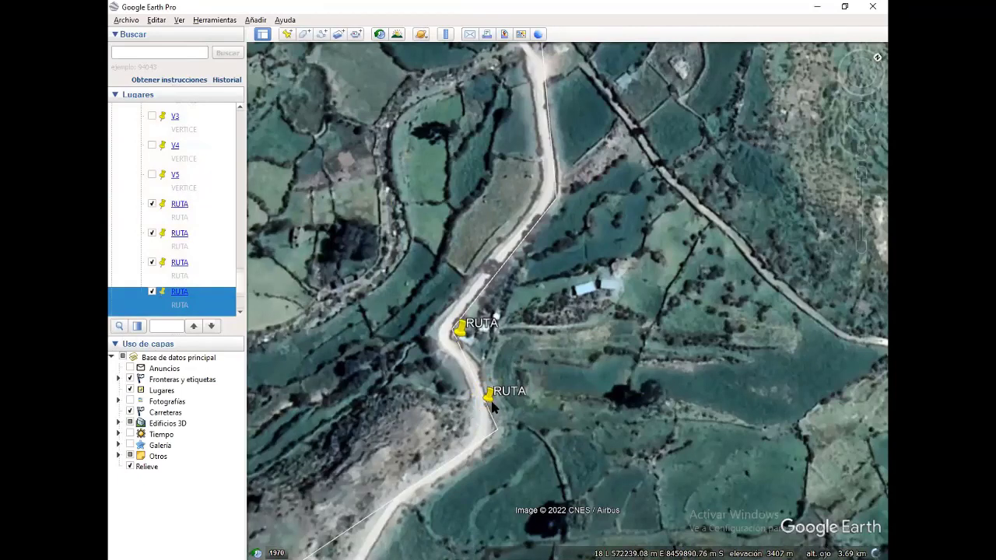
scroll(491, 398, "down", 1)
left_click_drag(491, 398, 586, 270)
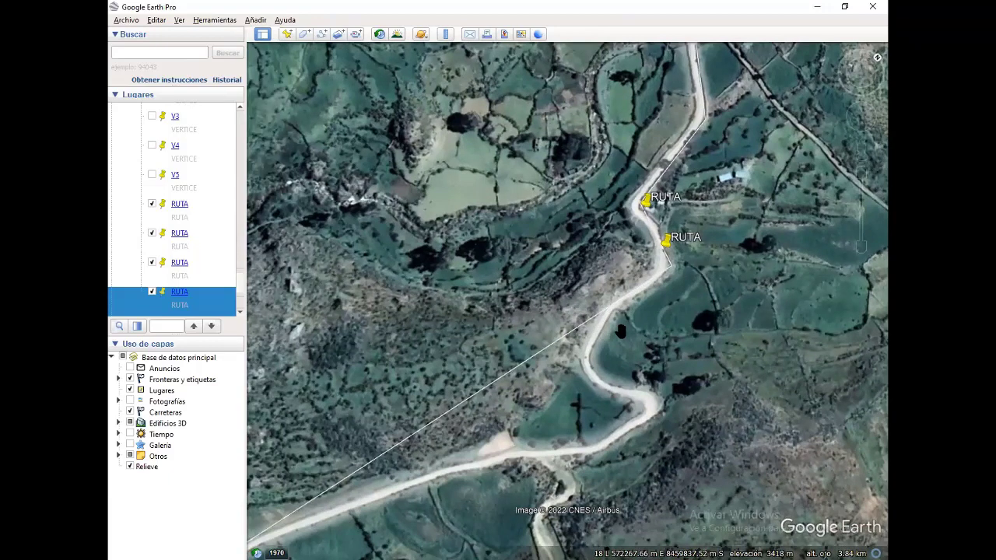
left_click_drag(513, 363, 658, 258)
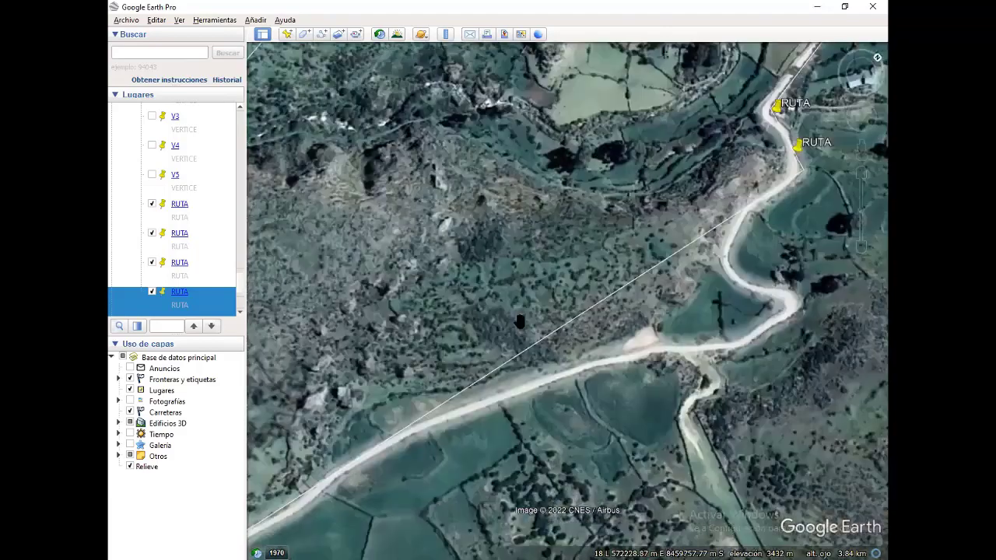
scroll(552, 294, "down", 2)
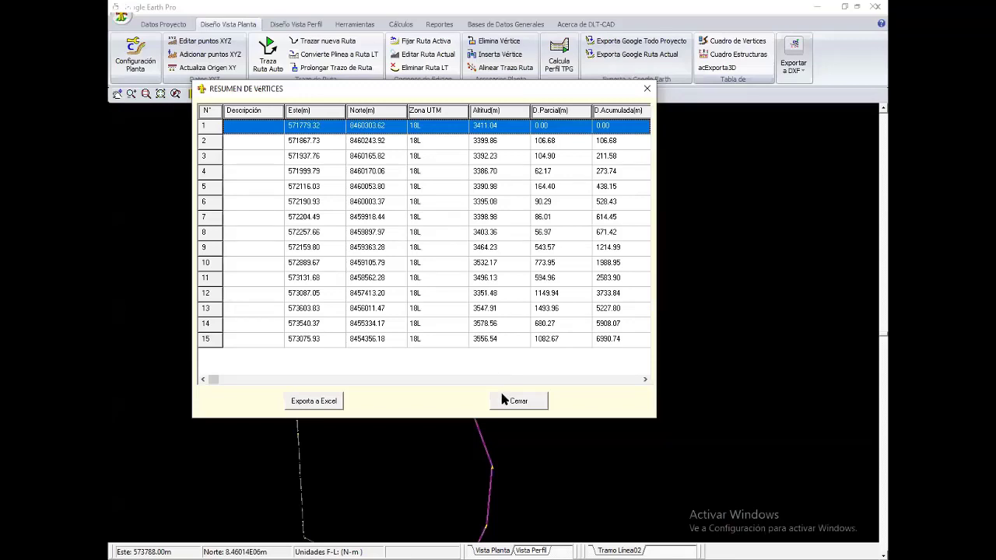
Close the vertex summary and calculate the TPG terrain profile for Tramo Línea02.
left_click(534, 410)
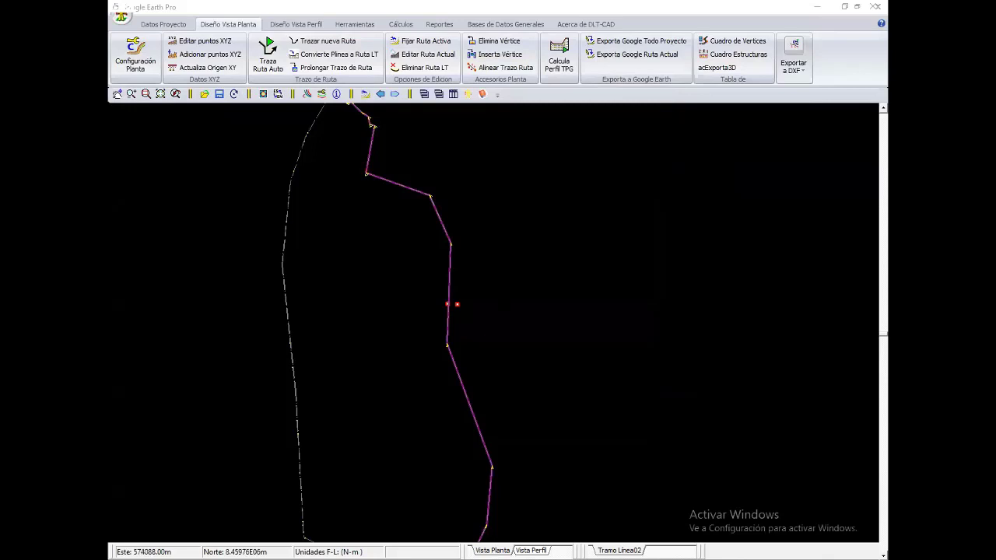
left_click(447, 304)
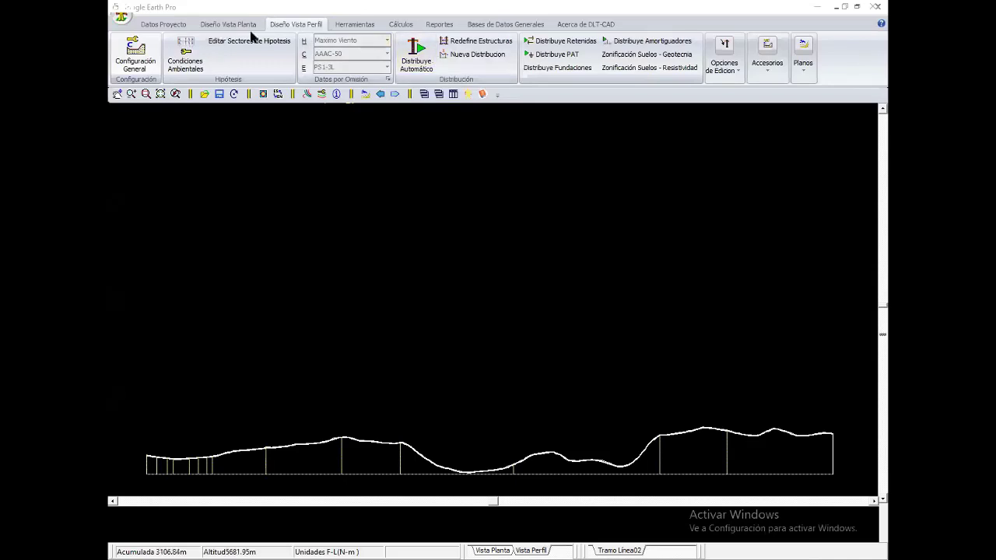
Clear all existing structures from the project structures table.
left_click(179, 25)
left_click(212, 53)
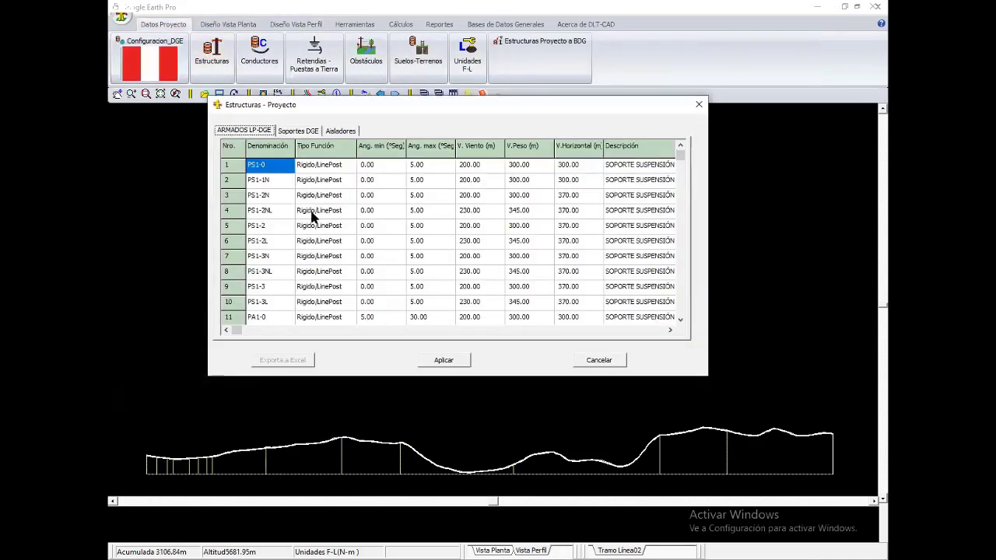
left_click(319, 255)
key("Down")
key("Down")
key("Down")
key("Down")
key("Down")
key("Down")
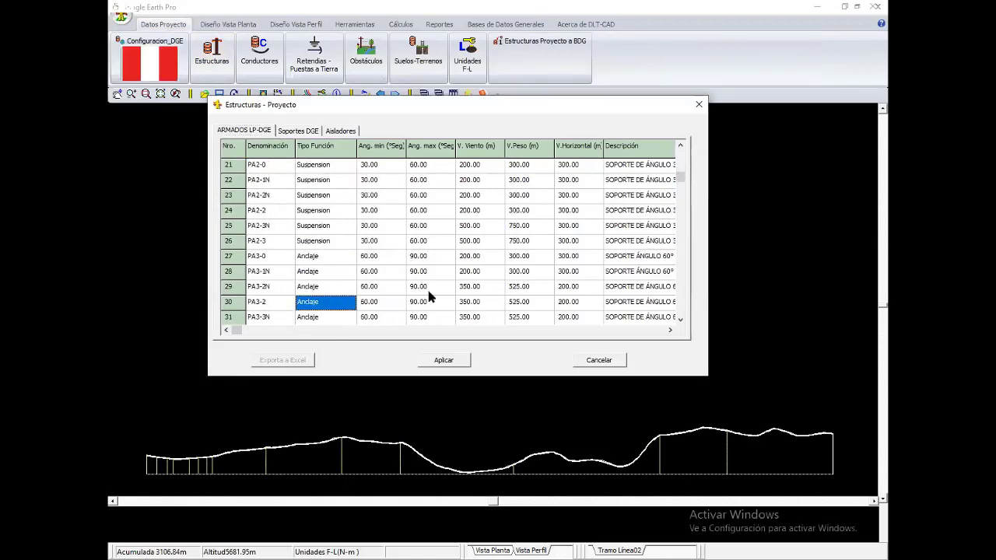
right_click(380, 245)
left_click(424, 282)
Add armados PS1-3L and PA1-3L to the project structures.
right_click(372, 233)
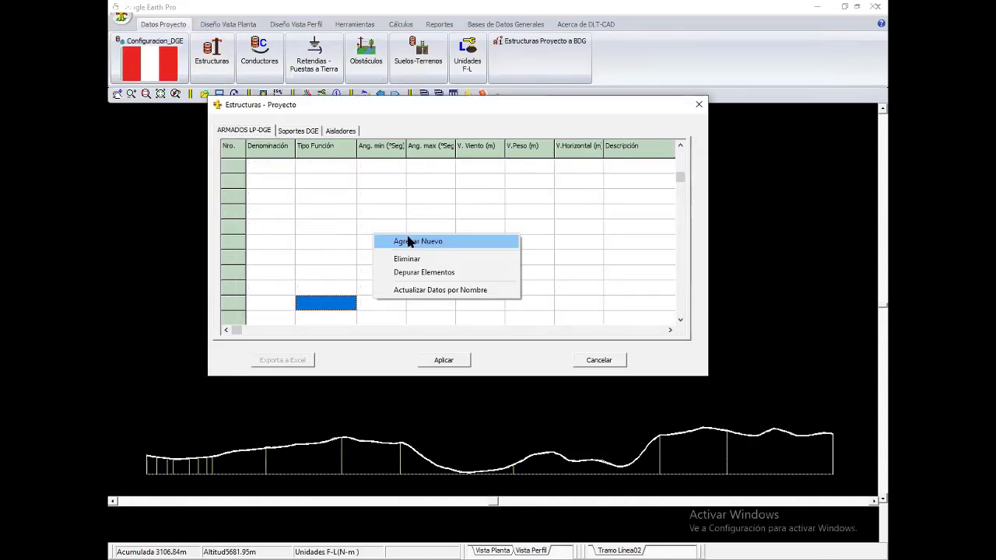
left_click(406, 239)
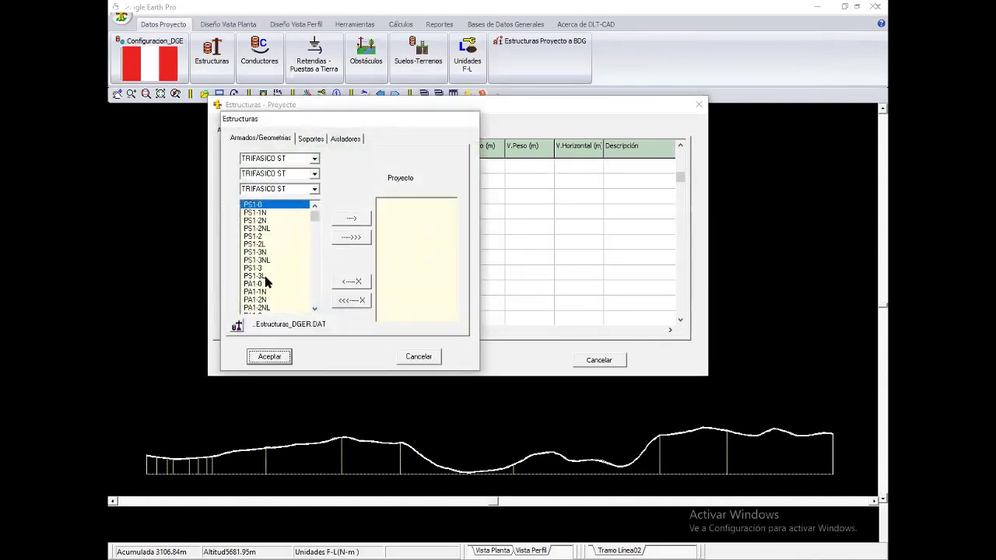
left_click(264, 277)
left_click(352, 218)
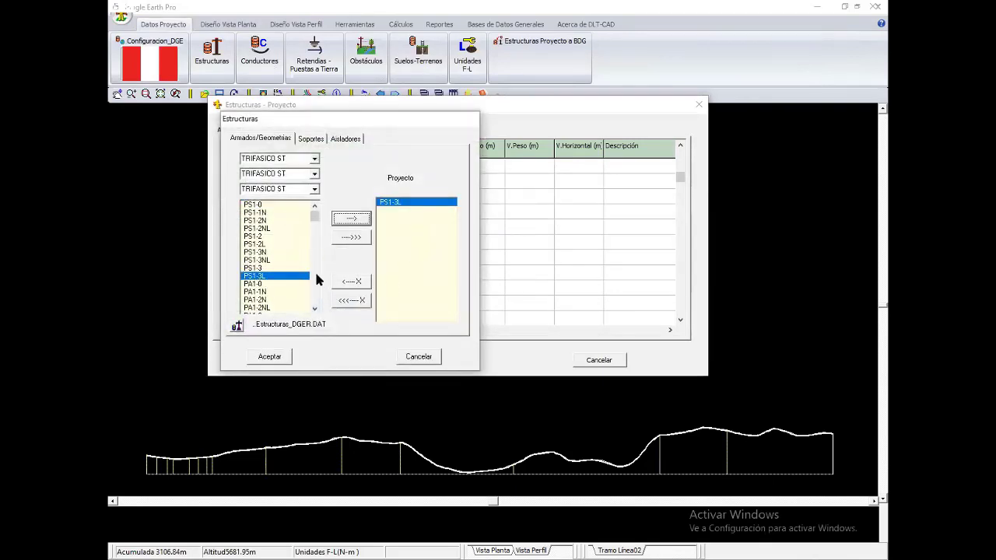
scroll(282, 260, "down", 3)
scroll(268, 253, "down", 2)
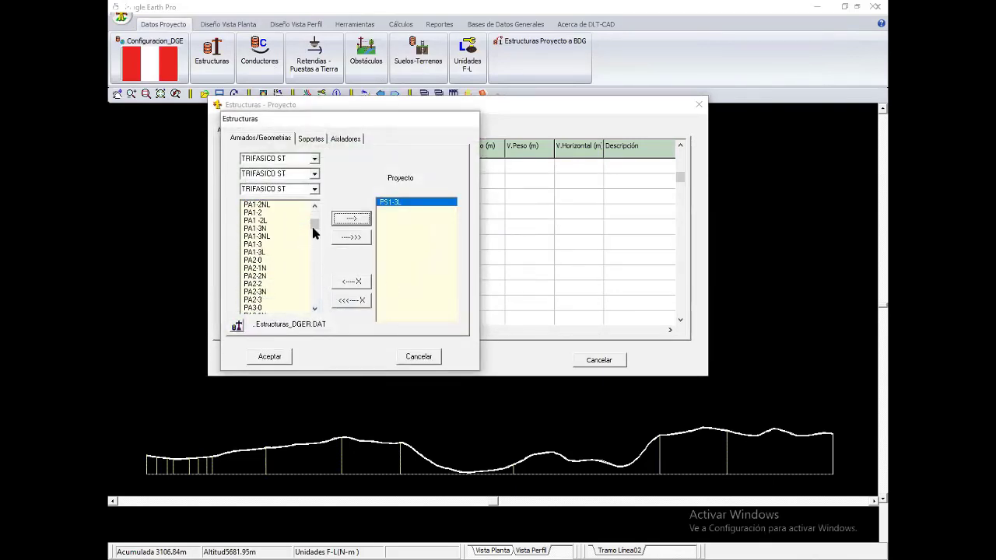
left_click(276, 252)
left_click(351, 217)
scroll(278, 287, "down", 1)
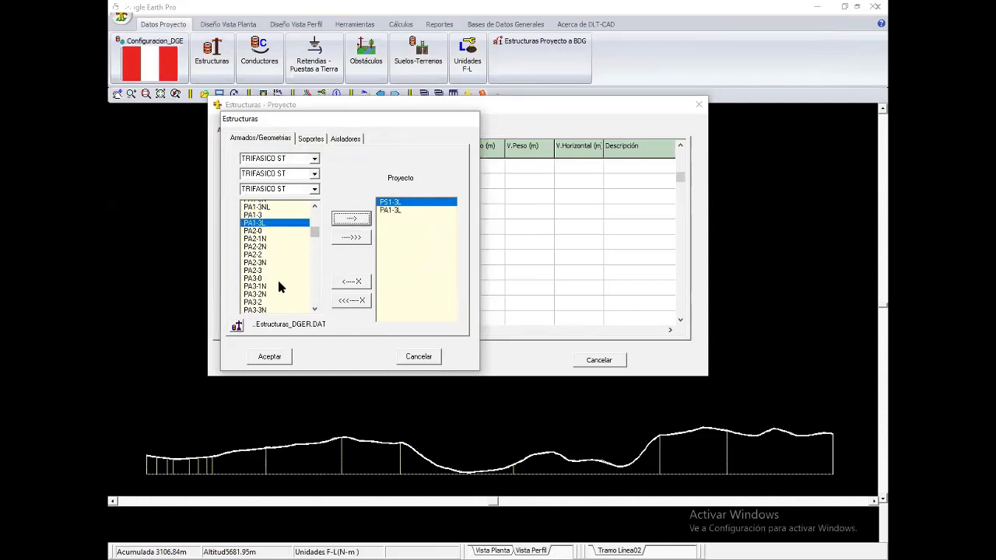
scroll(278, 280, "down", 3)
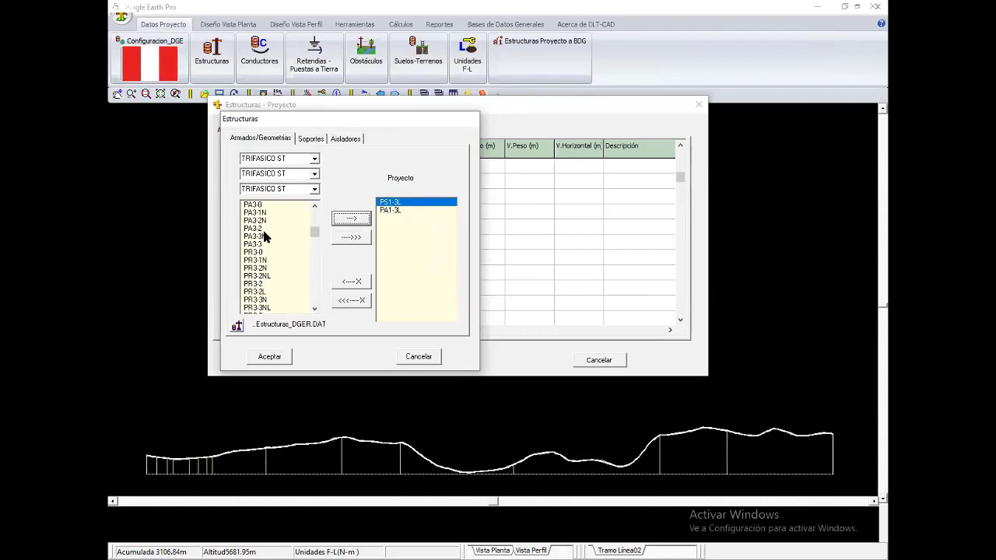
left_click_drag(312, 233, 311, 227)
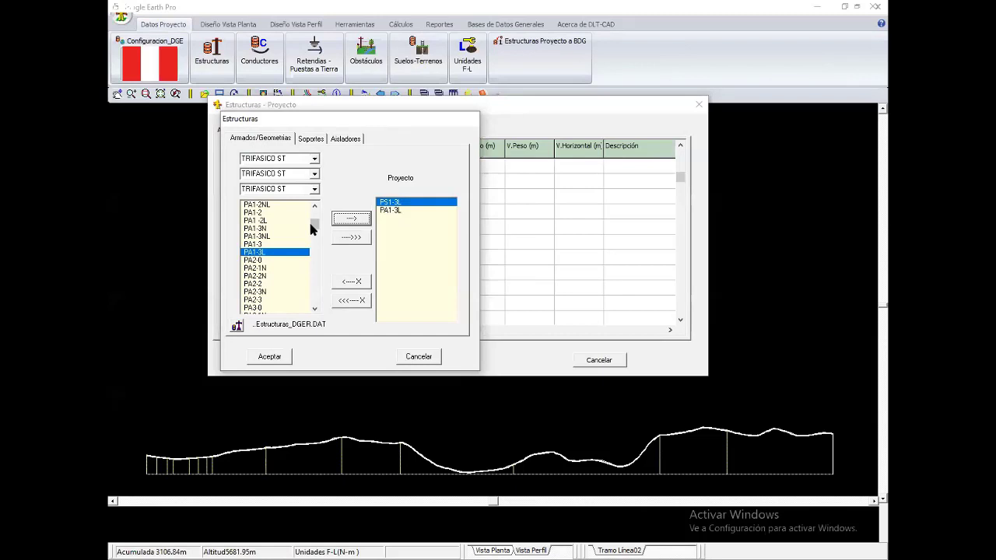
Add armados PA2-3, PA3-3, PR3-3L, PSH-3, PRH-3 and TS-3L to the project and confirm.
double_click(308, 284)
scroll(315, 287, "down", 2)
double_click(308, 284)
scroll(315, 287, "down", 5)
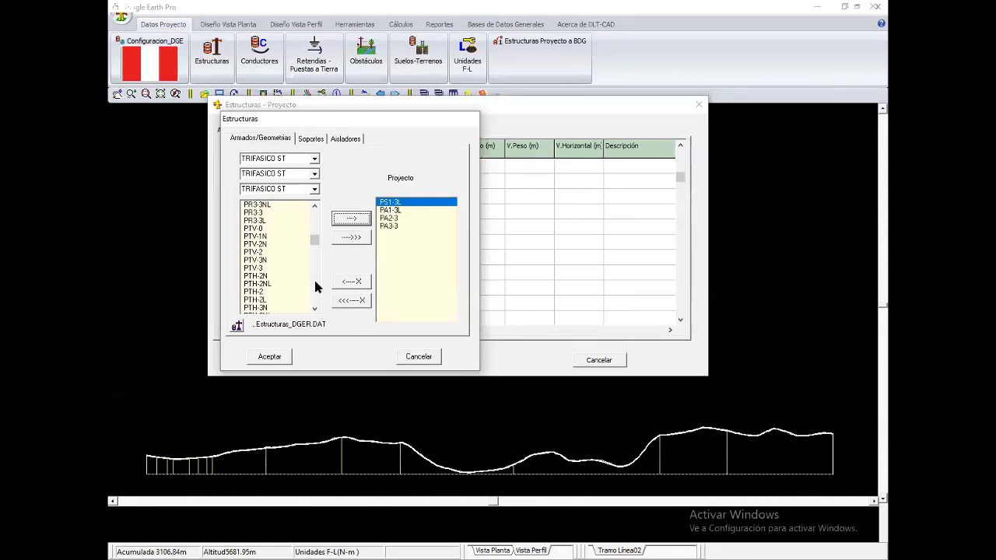
double_click(311, 286)
scroll(312, 285, "down", 2)
double_click(308, 244)
double_click(304, 232)
scroll(303, 232, "down", 3)
double_click(303, 236)
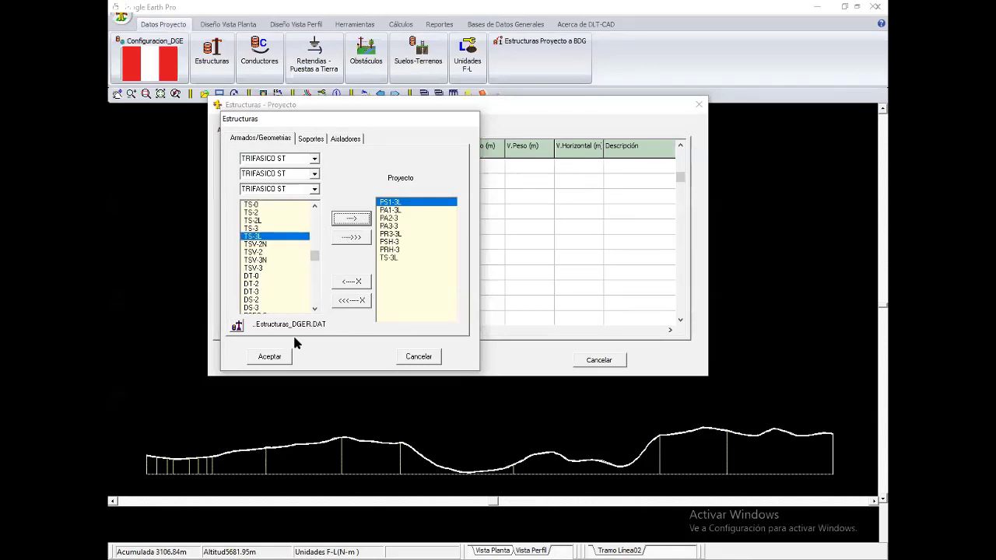
left_click(282, 359)
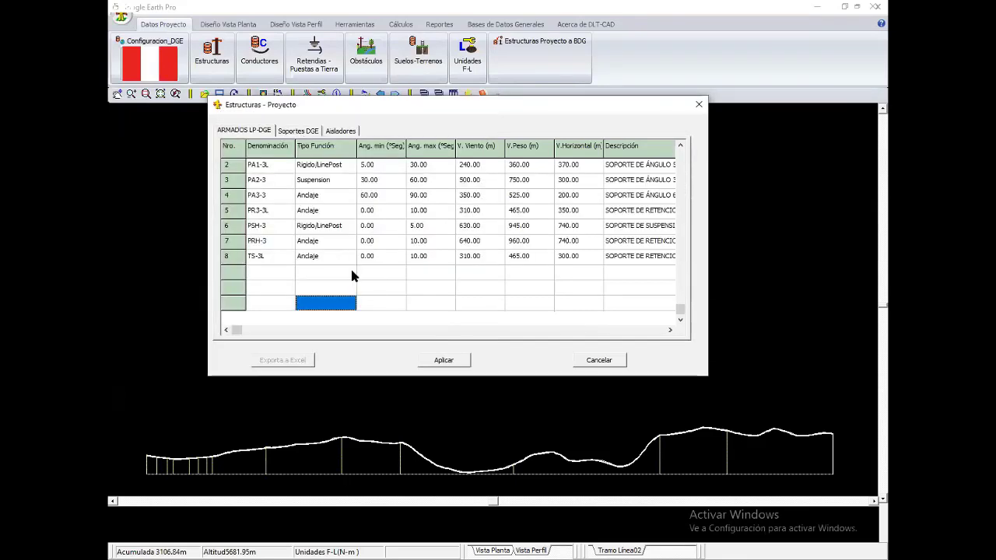
Add Soportes DGE poles PCAC_13/300 and PCAC_13/400 to the project and close the structures window.
right_click(298, 231)
left_click(335, 273)
right_click(333, 238)
left_click(342, 244)
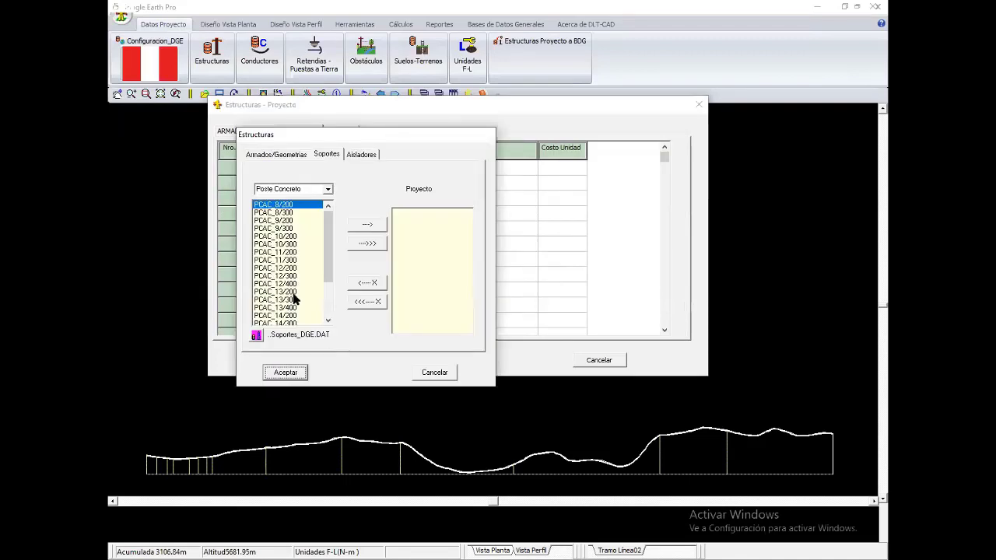
left_click(292, 300)
left_click(359, 228)
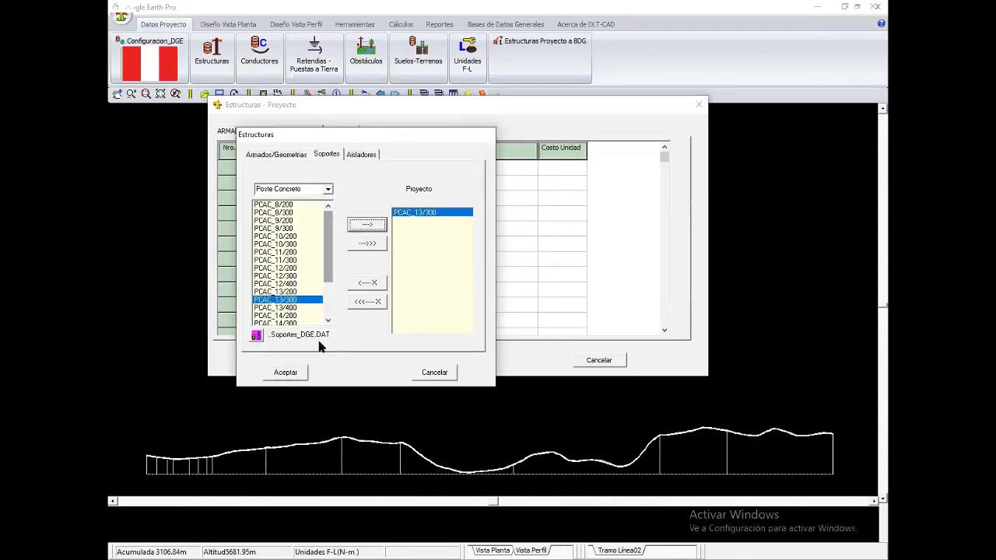
key("Return")
left_click(436, 370)
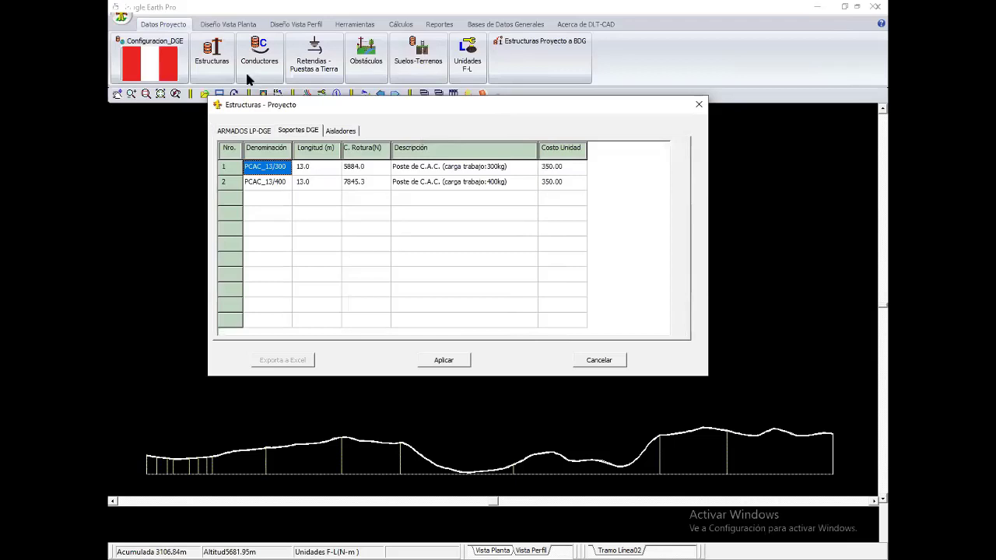
key("Escape")
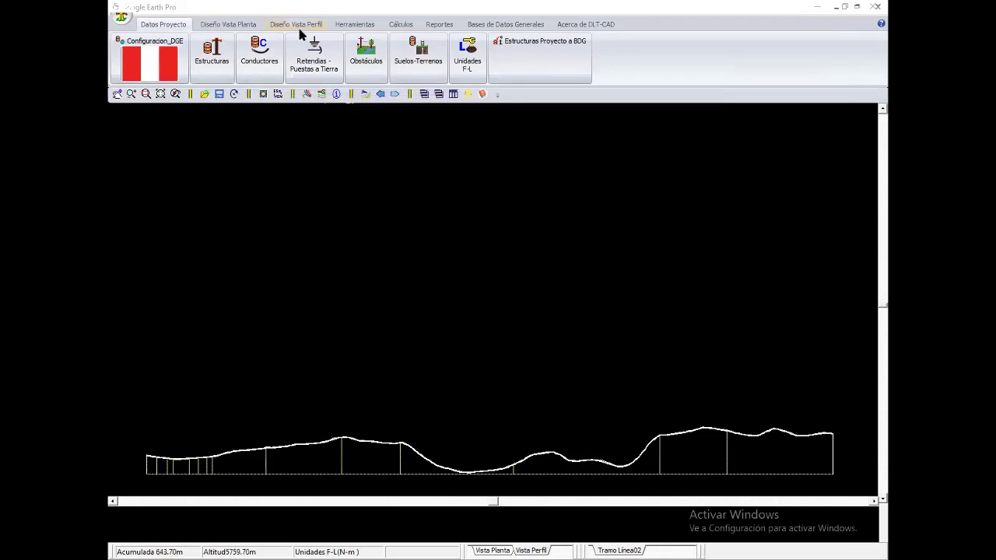
Switch to the Diseño Vista Perfil tools for the Tramo Línea02 profile.
left_click(302, 27)
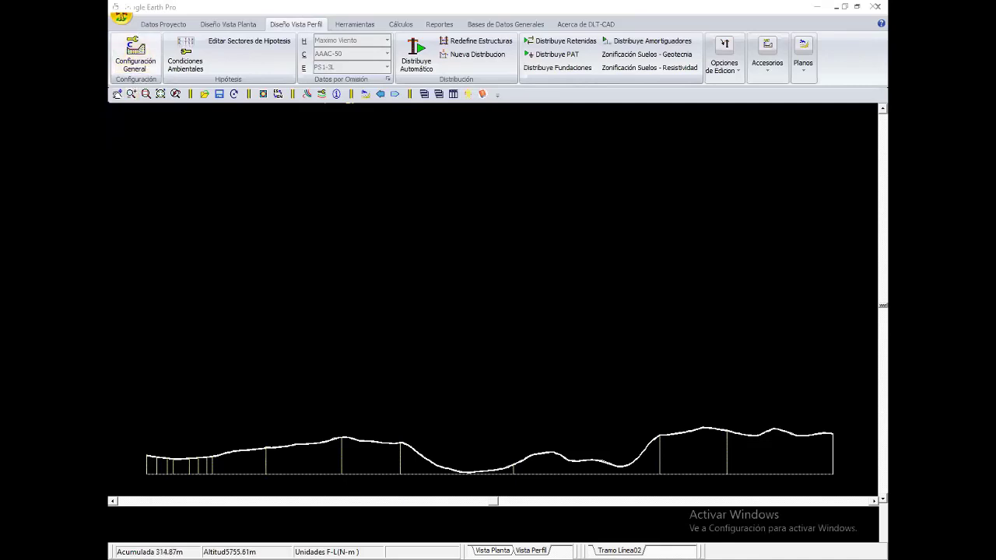
Set wind pressure to the generic model in the general line configuration.
left_click(135, 56)
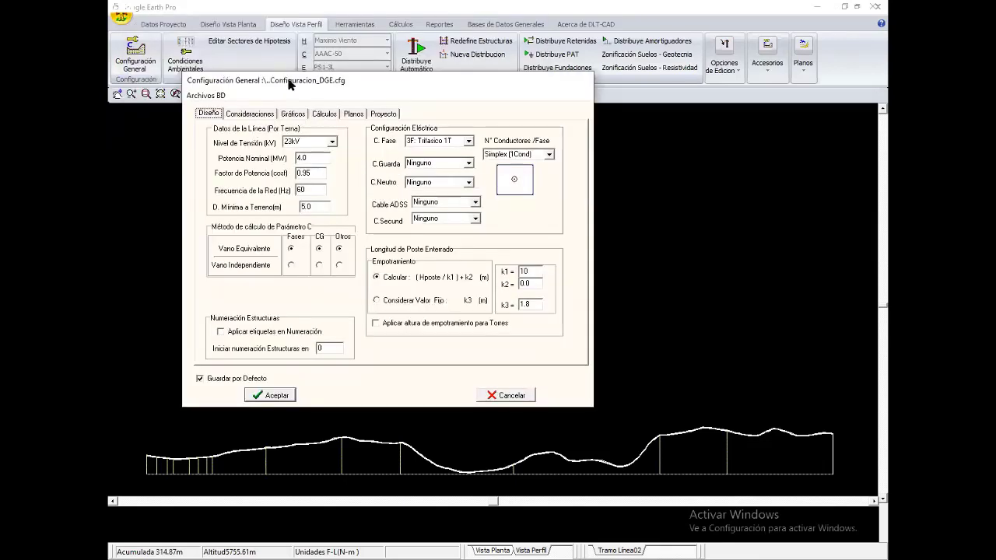
left_click(323, 114)
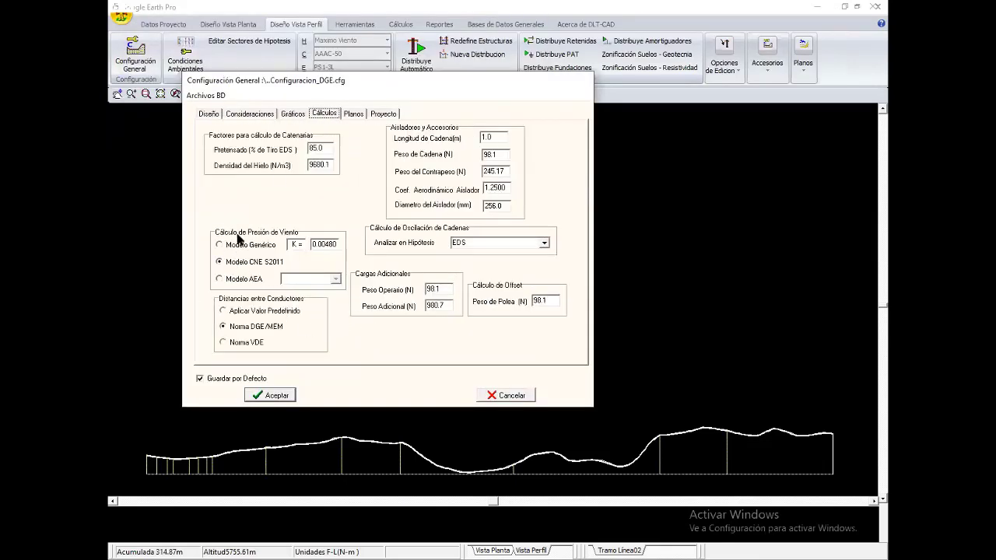
left_click(219, 244)
left_click(281, 397)
Make hypothesis IV, Maxima Temperatura, the default environmental hypothesis.
left_click(183, 53)
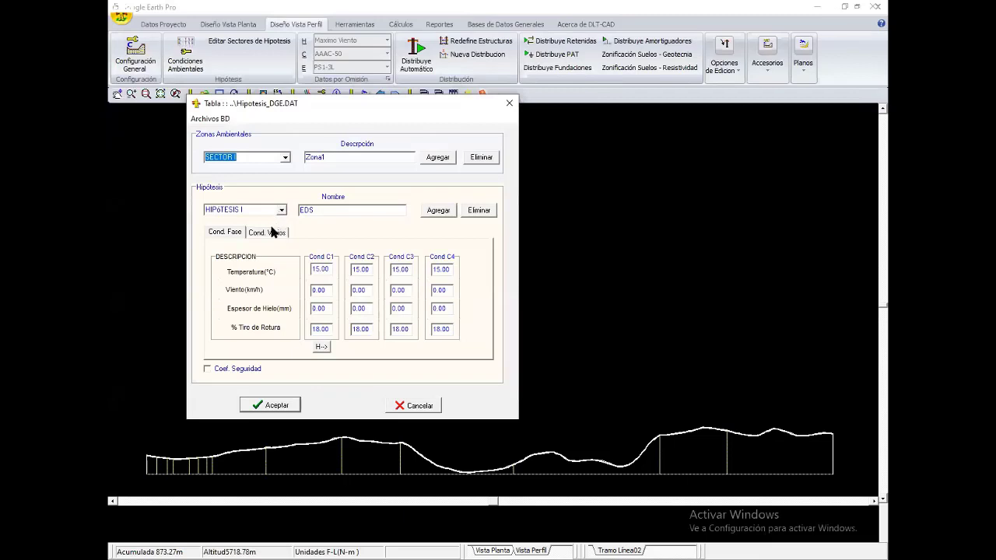
left_click(280, 210)
left_click(270, 243)
left_click(267, 231)
left_click(281, 210)
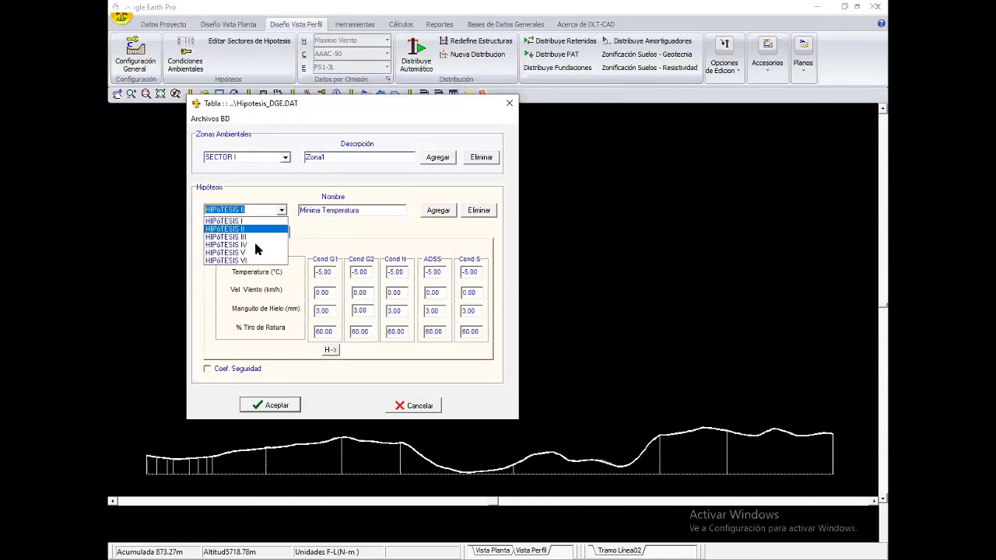
left_click(282, 210)
left_click(278, 405)
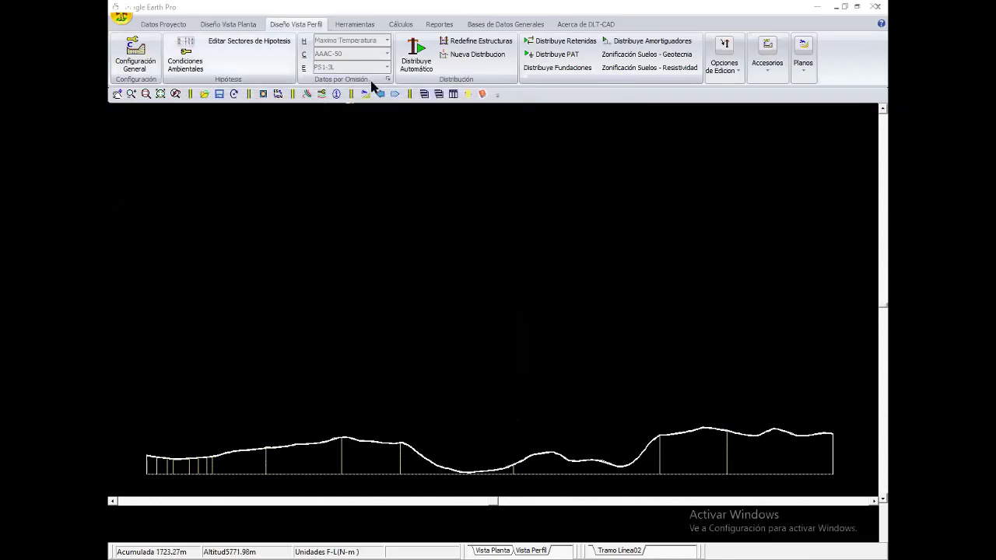
Accept the default design data and automatically distribute structures along the profile.
left_click(385, 79)
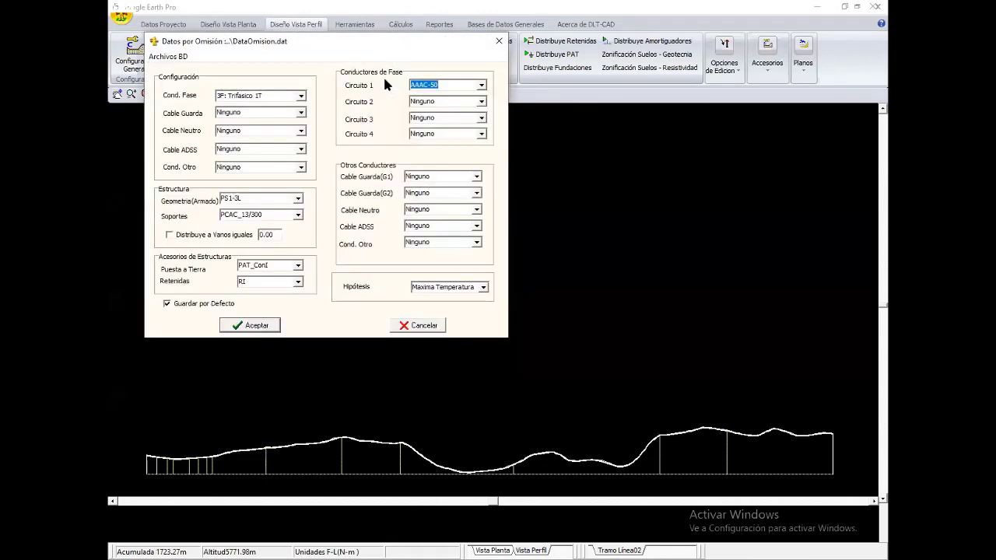
left_click(273, 325)
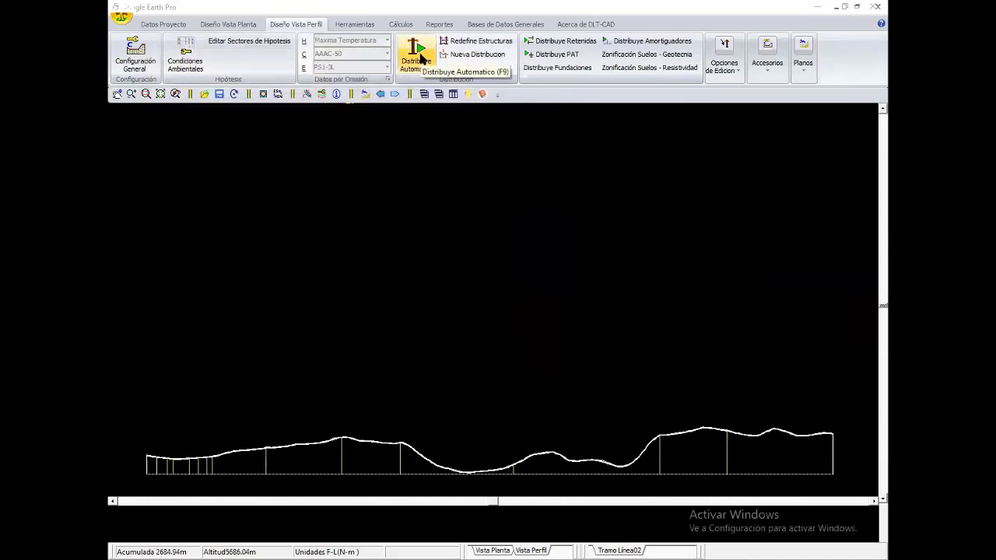
left_click(420, 59)
Move structures 8 and 9 with Mover con Mouse so the span after structure 7 becomes 168.18 m.
scroll(490, 447, "up", 3)
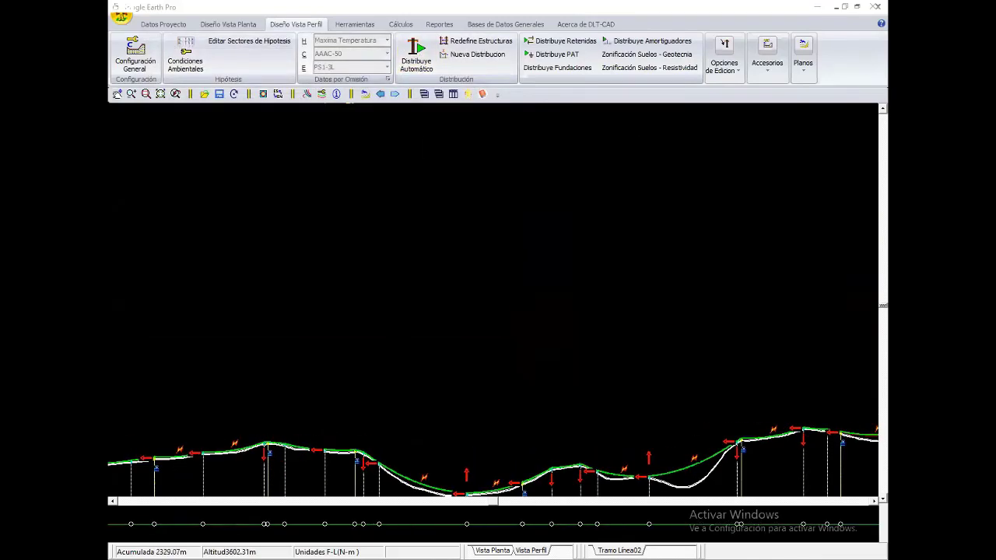
scroll(529, 350, "up", 1)
scroll(529, 350, "up", 1)
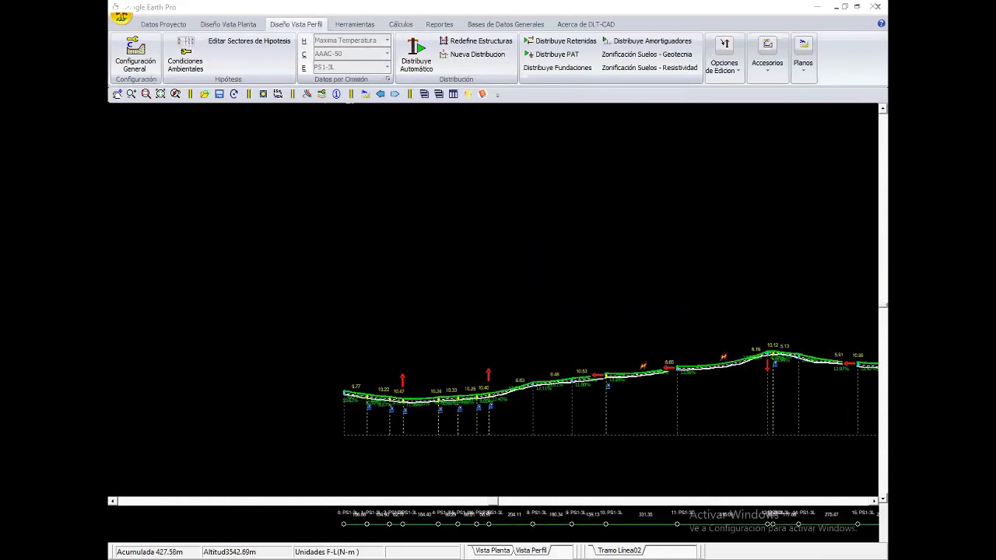
scroll(529, 350, "up", 1)
scroll(529, 350, "up", 1)
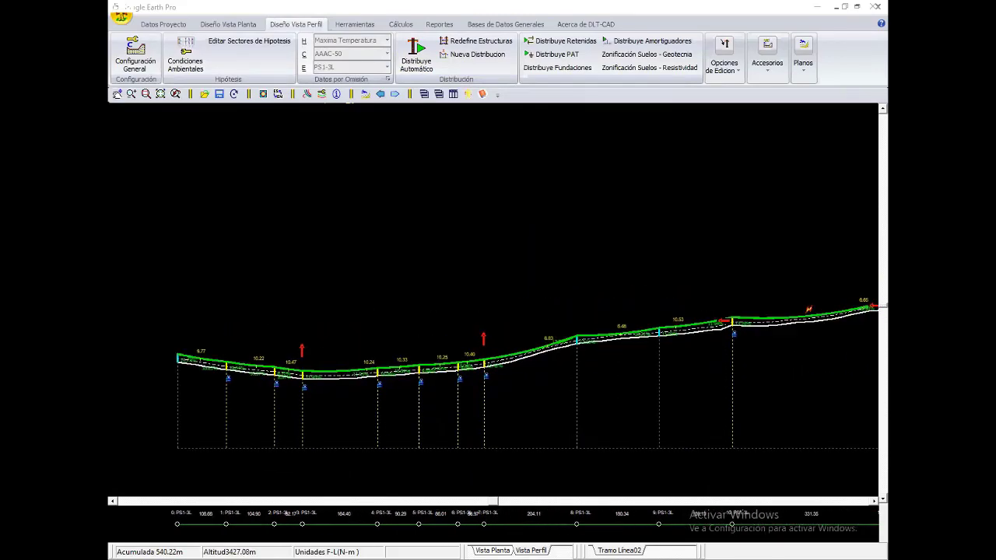
scroll(223, 364, "up", 1)
scroll(223, 365, "up", 1)
scroll(223, 365, "up", 1)
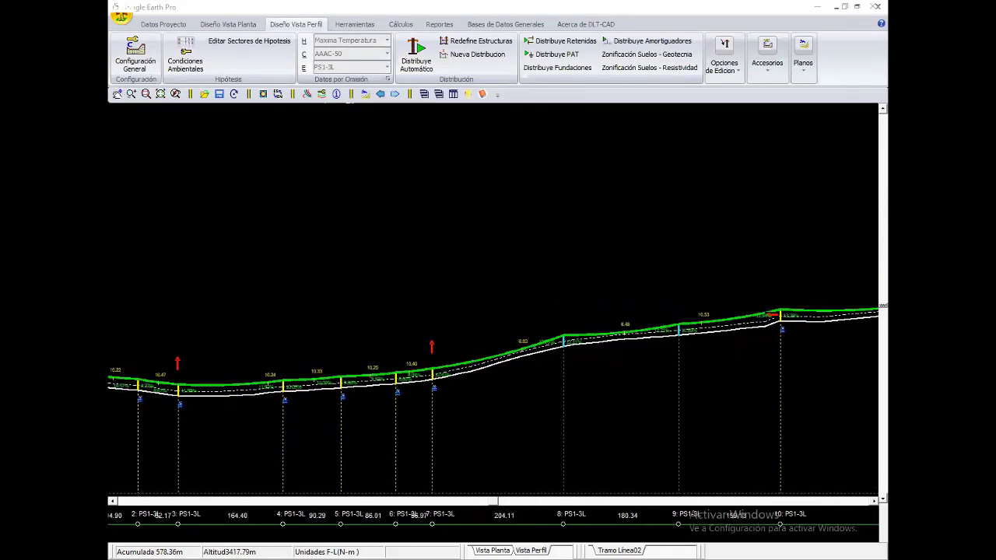
scroll(223, 365, "up", 1)
scroll(224, 365, "up", 1)
scroll(223, 365, "up", 1)
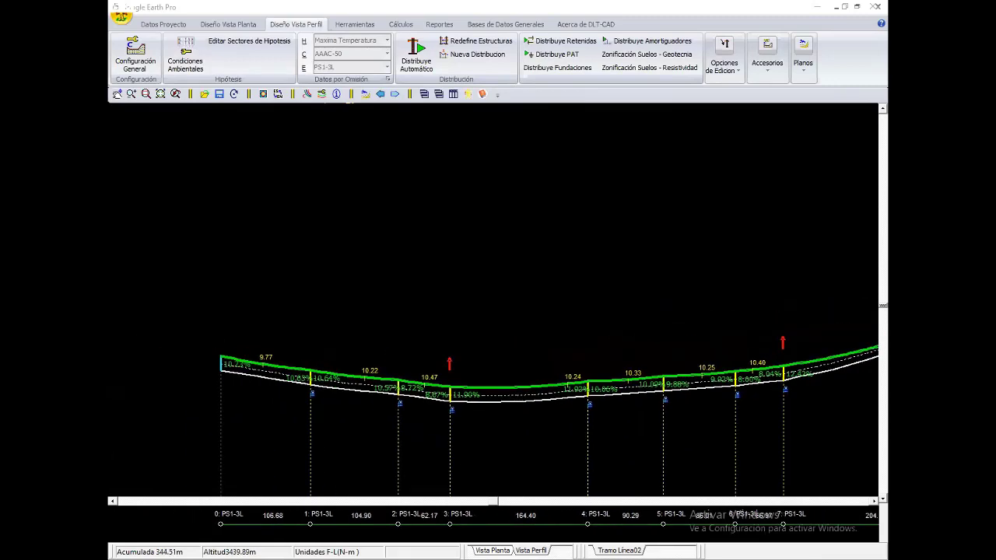
scroll(223, 365, "right", 5)
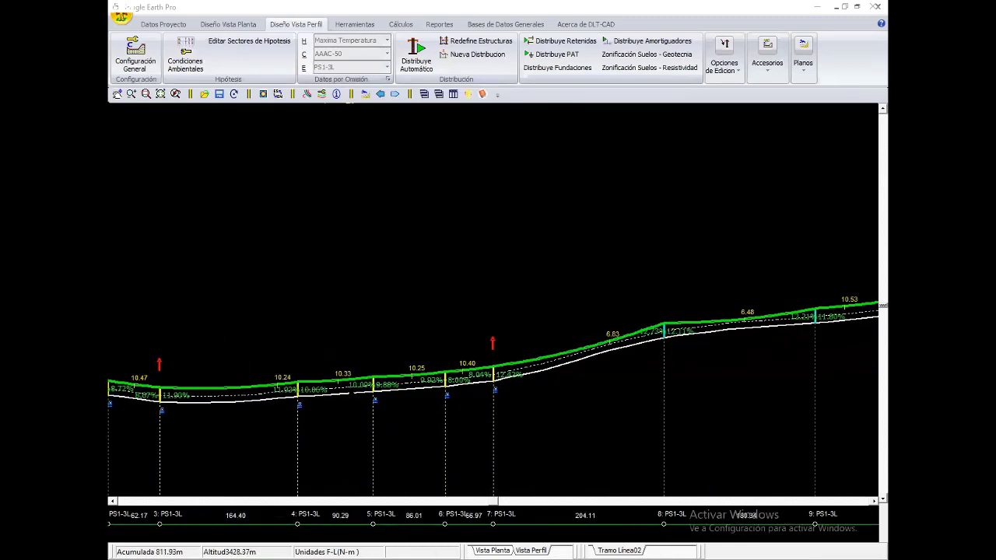
scroll(382, 366, "right", 2)
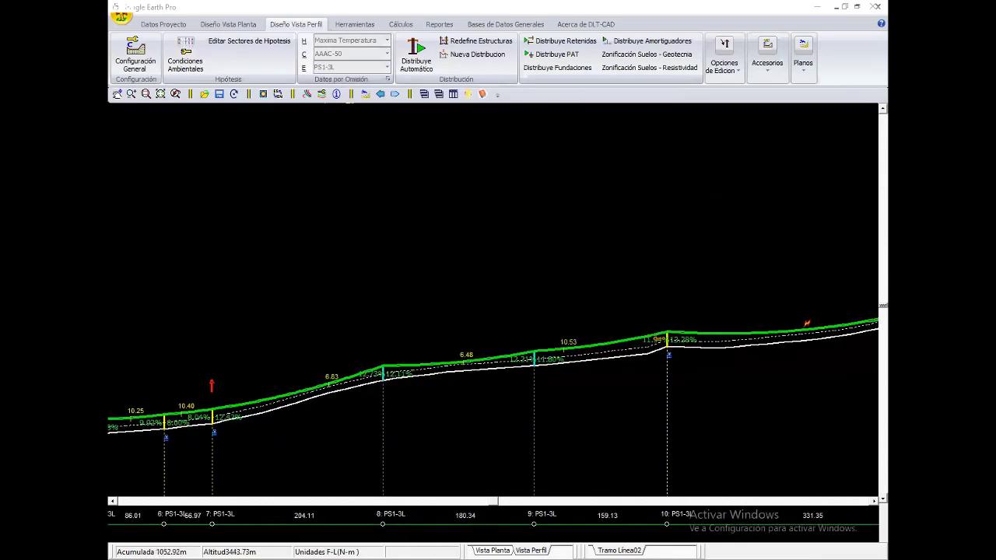
right_click(361, 291)
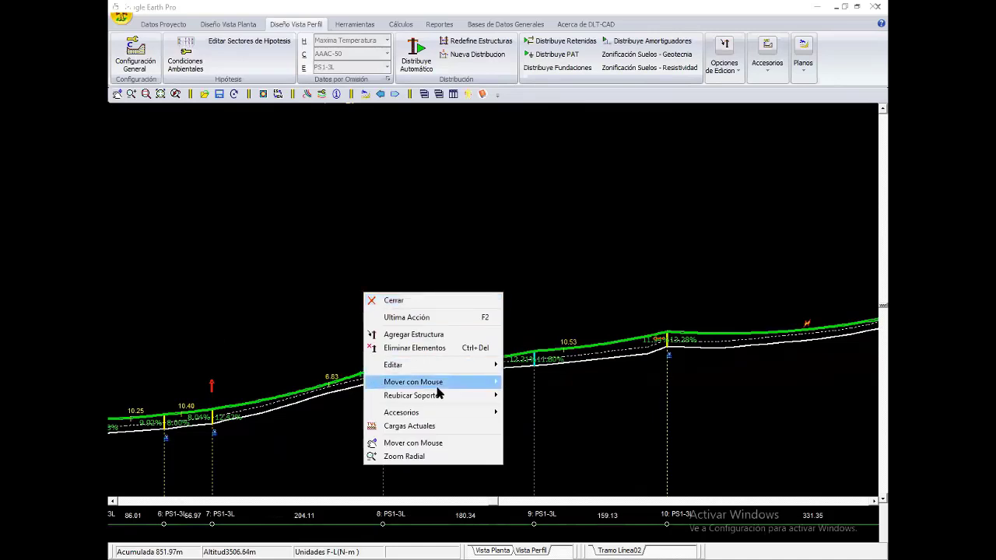
left_click(545, 381)
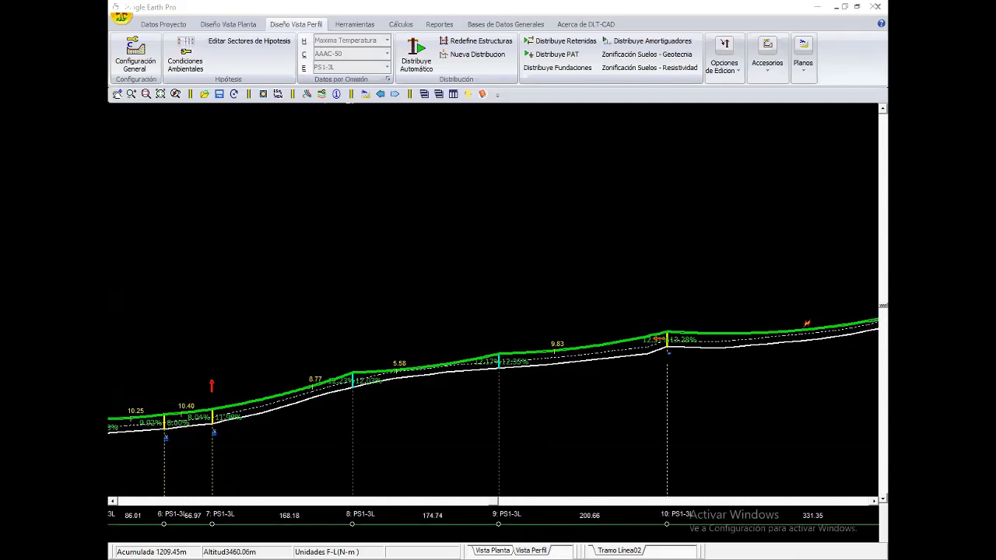
Pan along the profile to review the new spans, then dismiss the editing options.
scroll(493, 404, "left", 3)
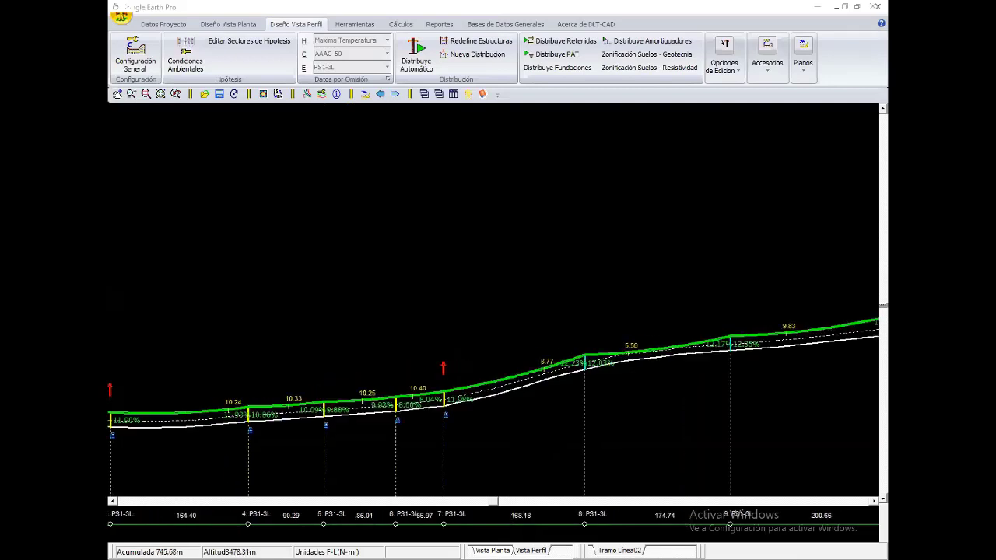
scroll(493, 405, "left", 3)
scroll(493, 405, "left", 3)
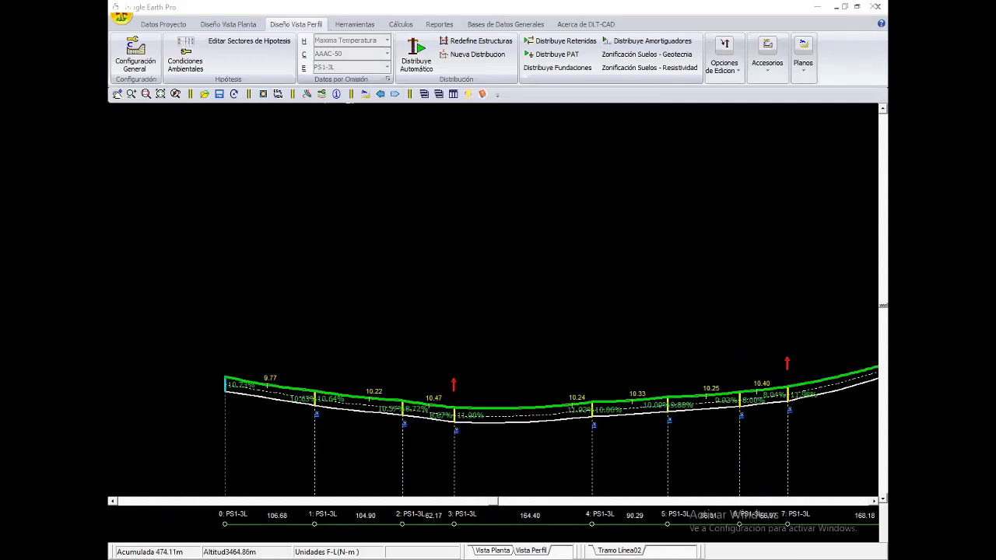
scroll(493, 405, "right", 3)
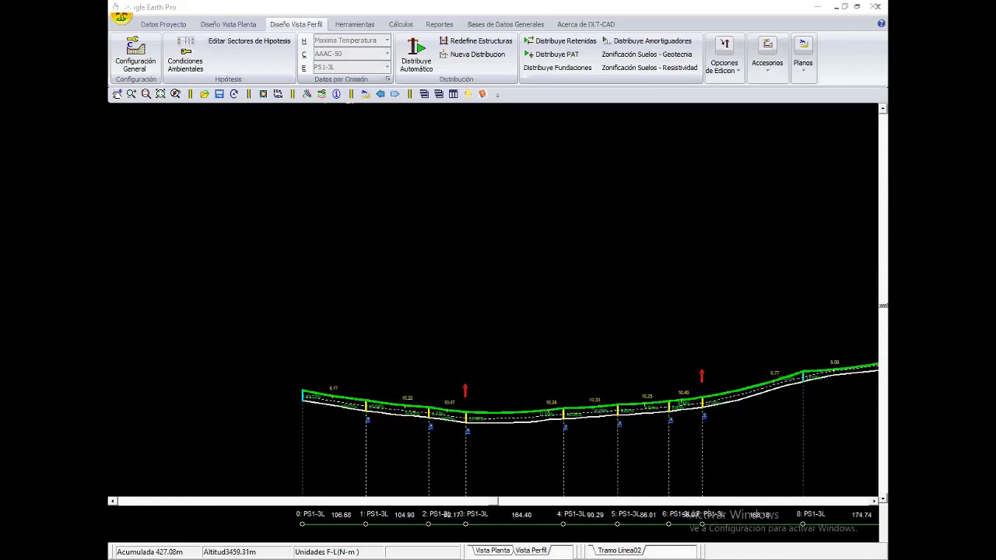
scroll(493, 404, "right", 3)
scroll(496, 294, "right", 3)
right_click(496, 293)
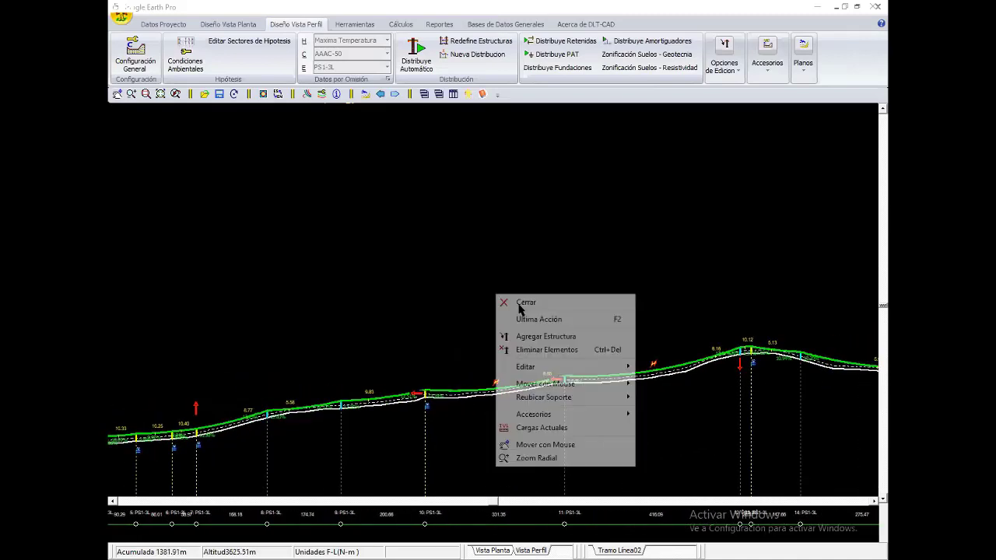
left_click(529, 301)
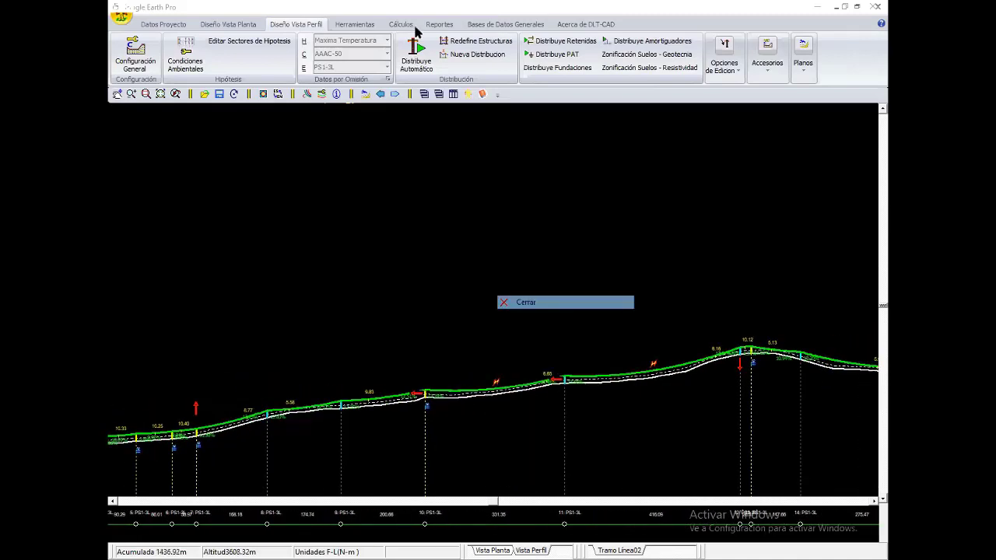
Enable automatic end-of-line and retention structures, with PR3-3L as the retention armado.
left_click(472, 44)
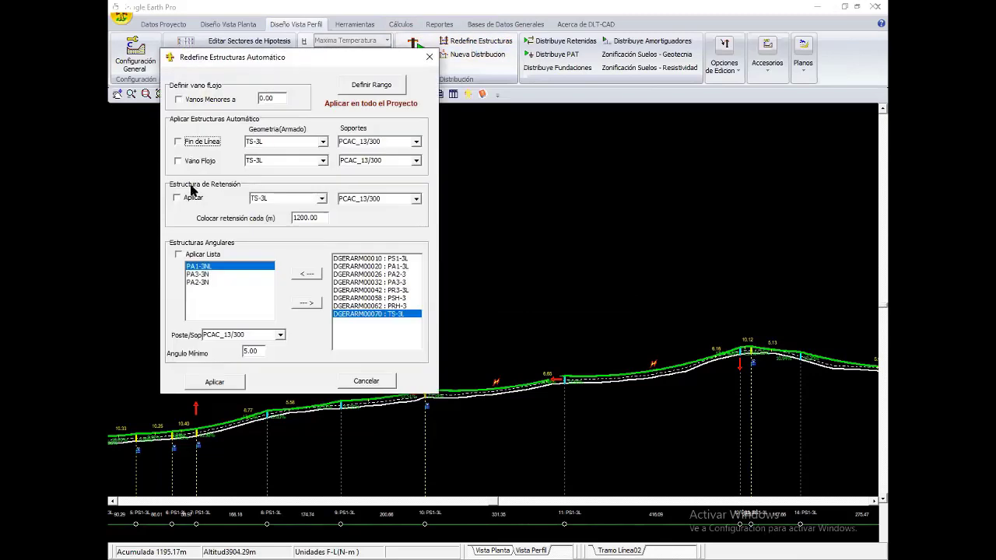
key("space")
left_click(177, 197)
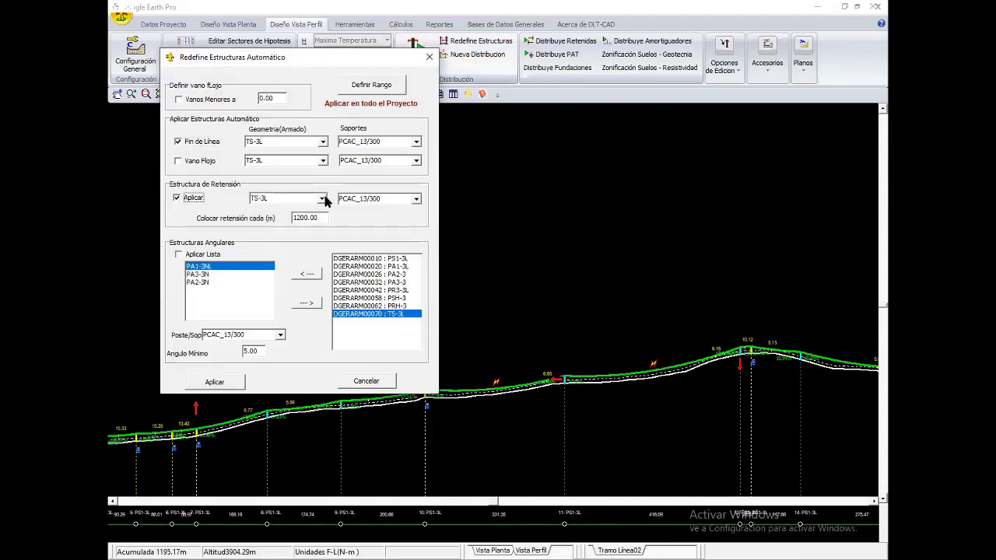
left_click(321, 199)
left_click(285, 240)
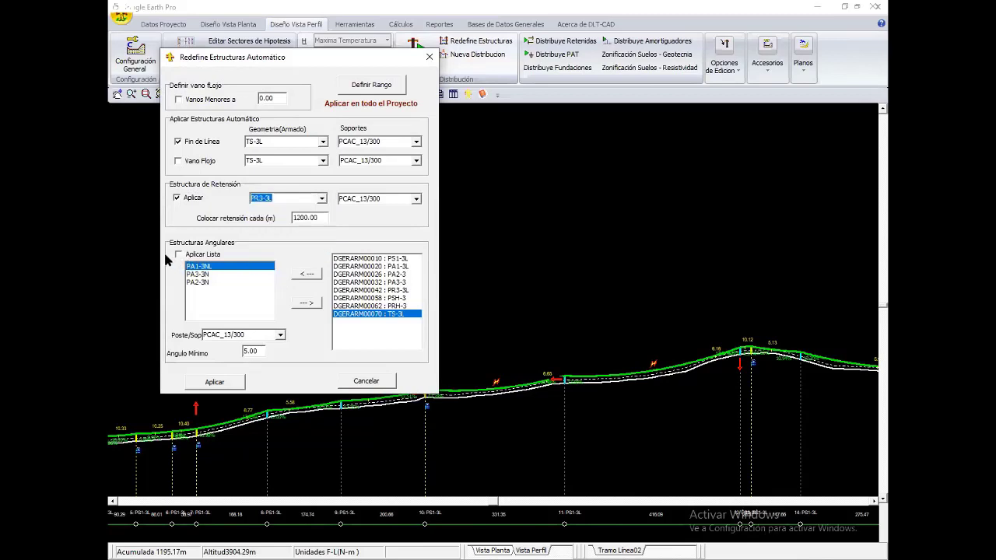
Replace the angle structure list with PA1-3L, PA2-3 and PA3-3.
left_click(179, 255)
left_click(311, 302)
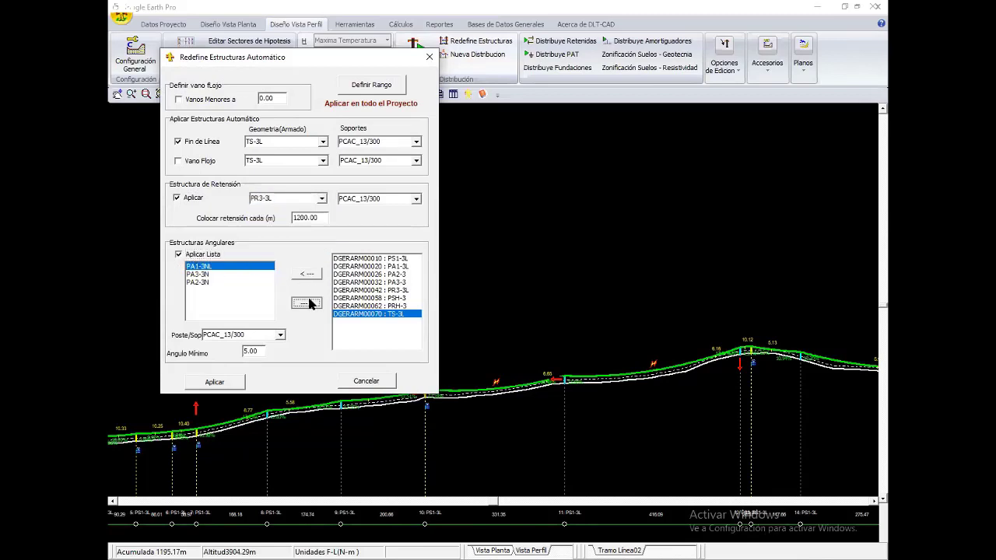
left_click(310, 302)
left_click(311, 302)
left_click(348, 267)
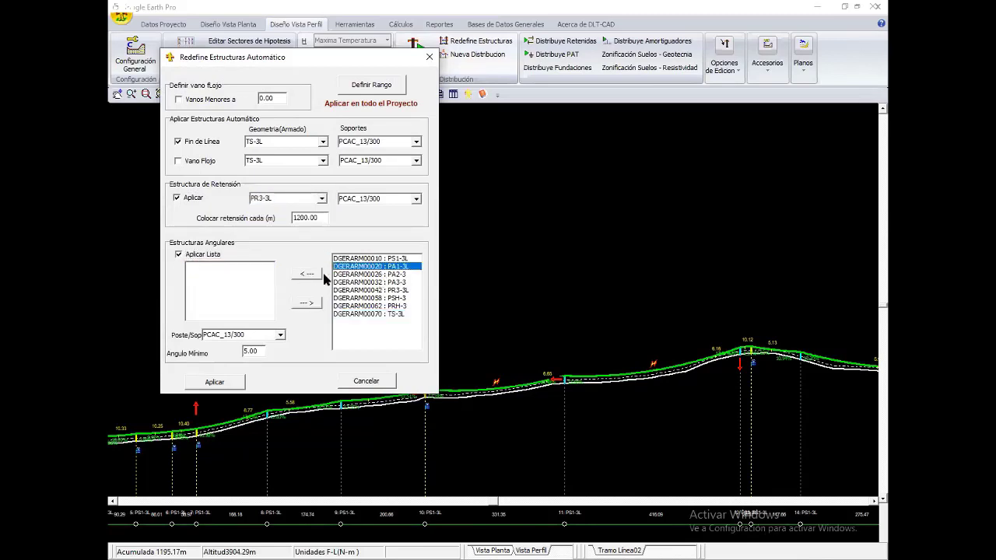
left_click(307, 274)
left_click(366, 274)
left_click(308, 274)
left_click(365, 281)
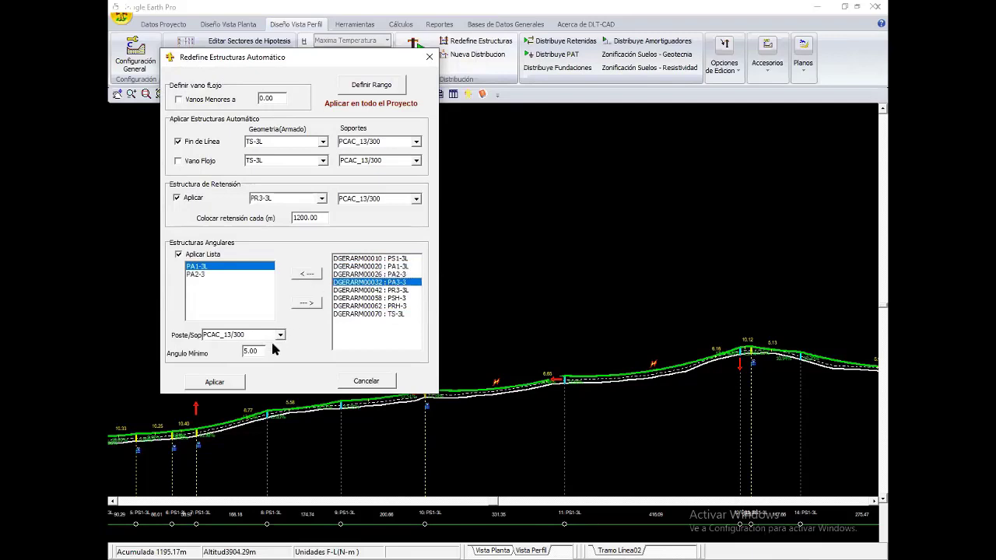
key("Return")
Set angle, retention and end-of-line supports to PCAC_13/400 and apply to the whole project.
left_click(280, 334)
left_click(250, 352)
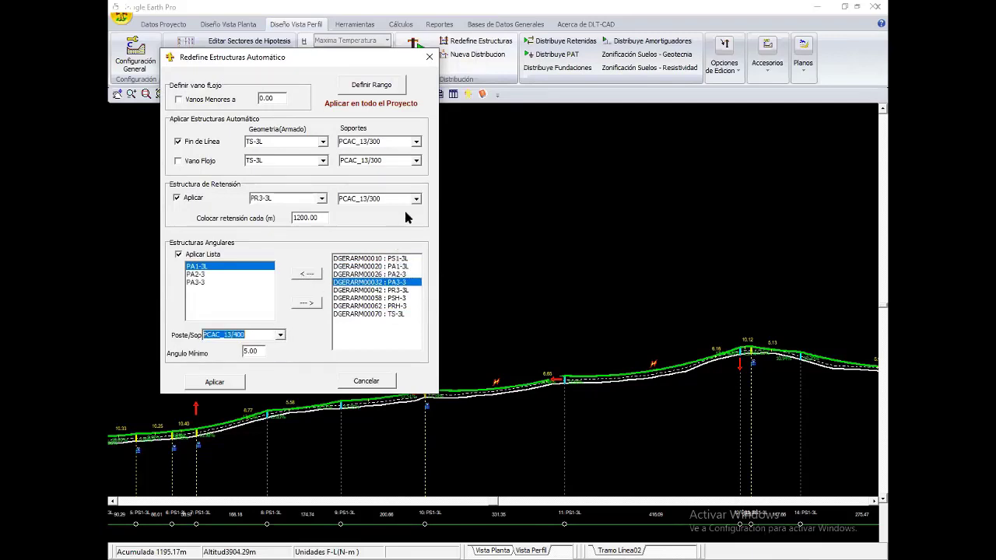
left_click(418, 201)
left_click(415, 141)
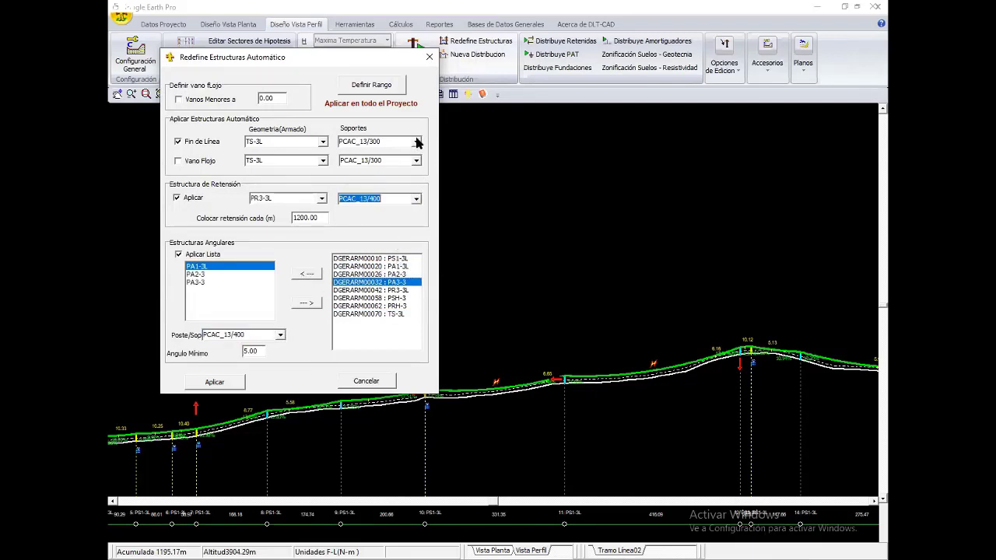
left_click(399, 163)
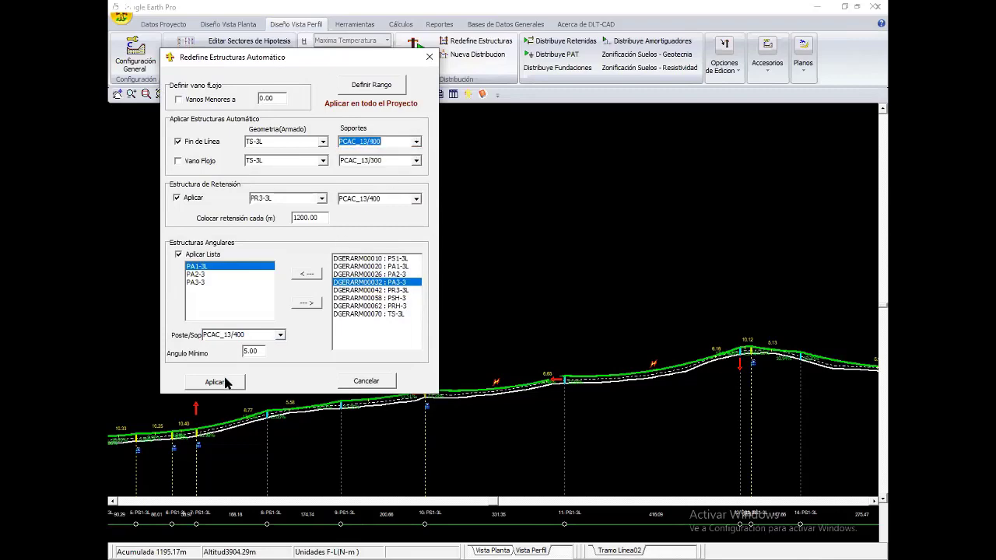
left_click(225, 381)
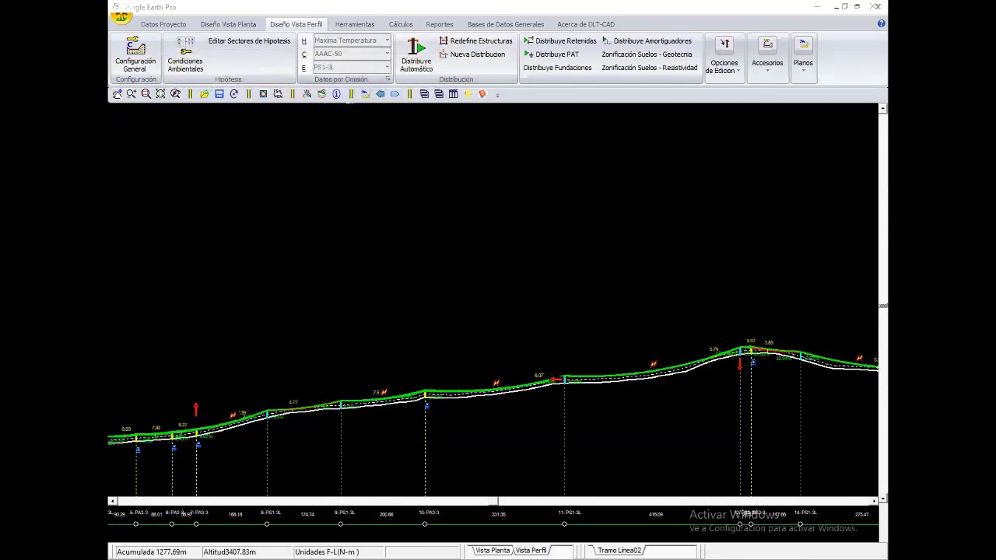
Add a new structure in the profile between stations 10 and 11 near the line start.
middle_click_drag(271, 374, 587, 308)
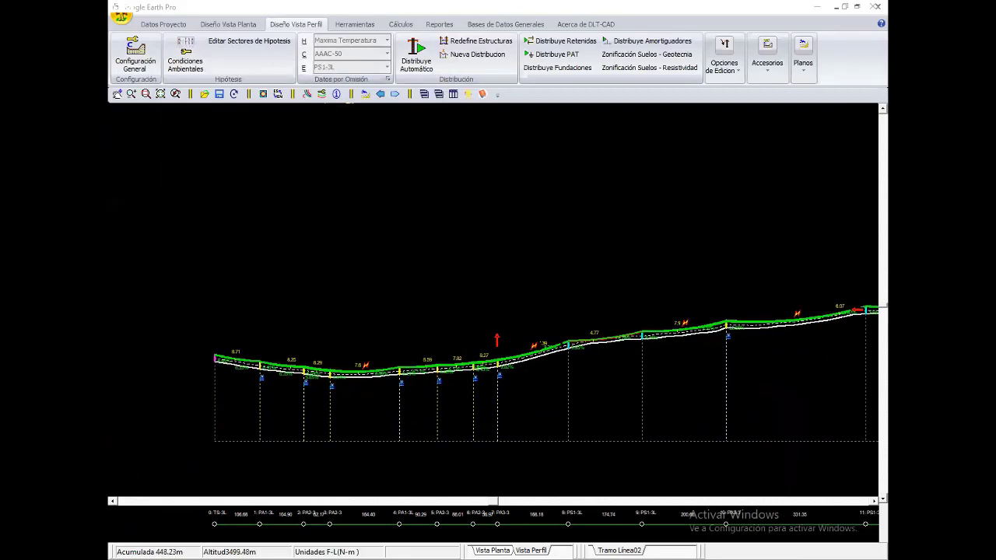
scroll(434, 319, "up", 1)
scroll(433, 319, "up", 1)
scroll(433, 319, "up", 1)
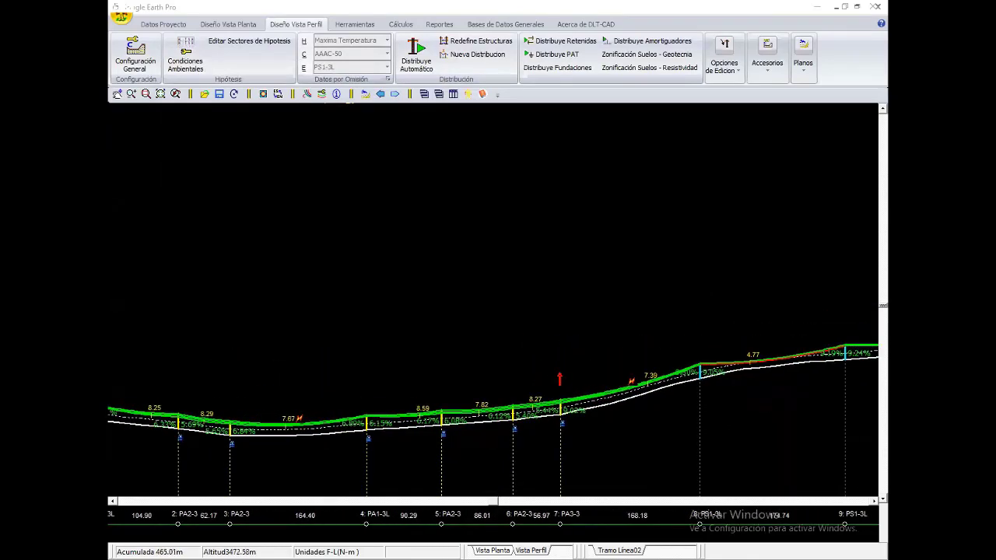
mouse_move(467, 350)
middle_mouse_down()
mouse_move(297, 373)
mouse_move(654, 276)
mouse_move(639, 334)
middle_mouse_up()
scroll(493, 420, "up", 1)
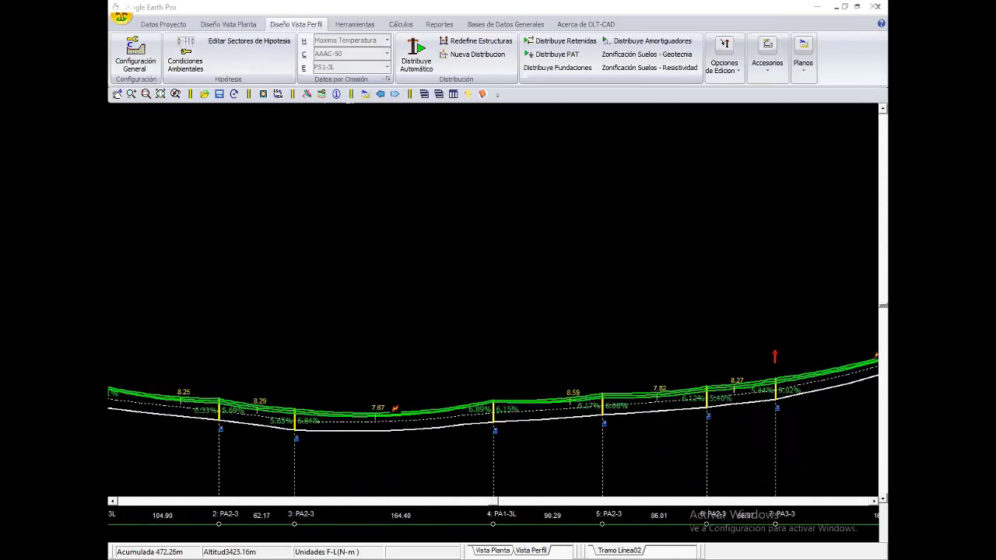
scroll(494, 420, "up", 1)
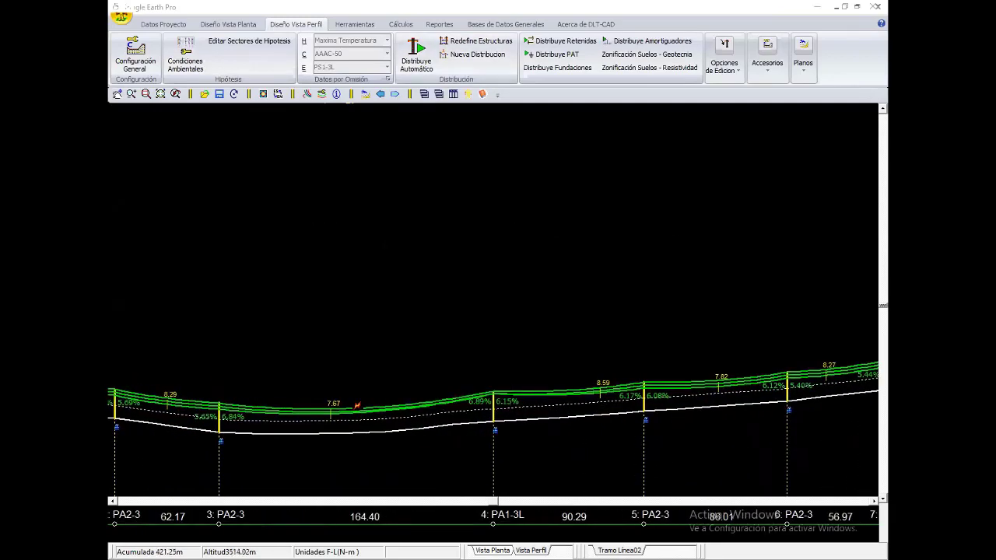
right_click(381, 317)
left_click(412, 355)
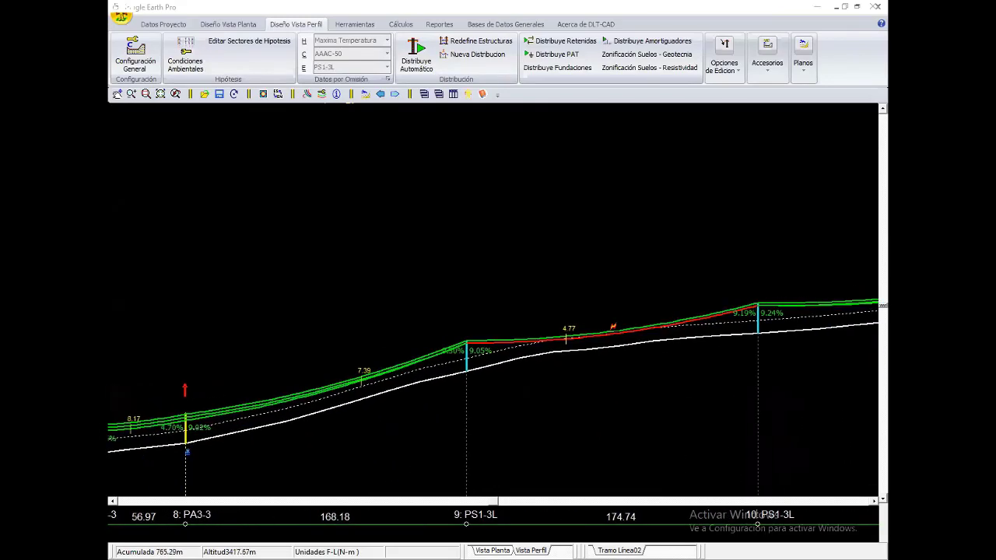
right_click(494, 298)
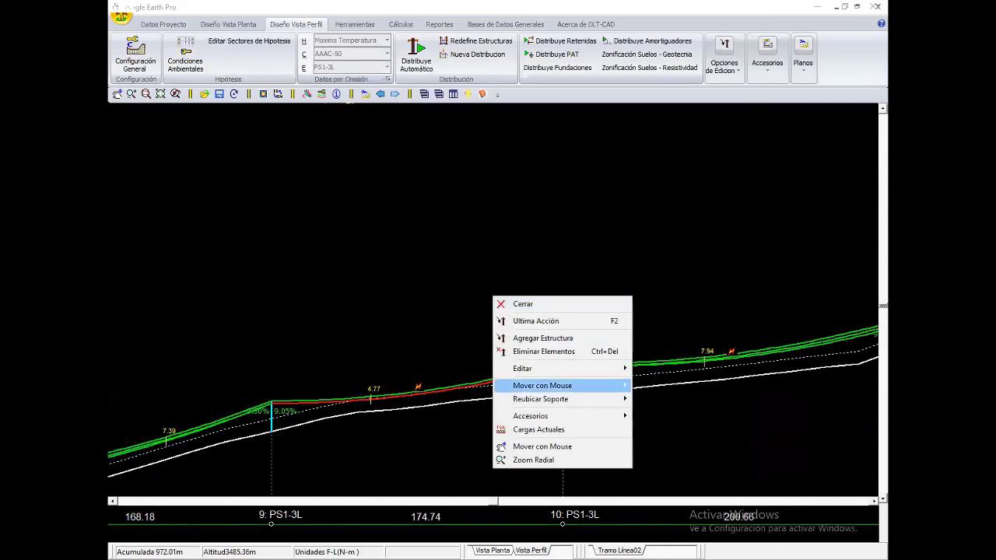
left_click(661, 385)
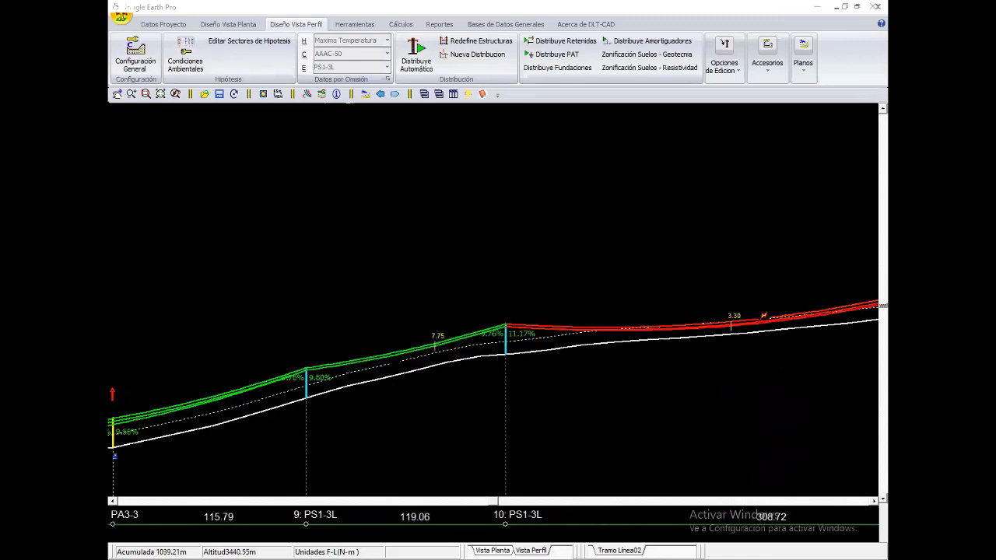
right_click(442, 261)
left_click(486, 302)
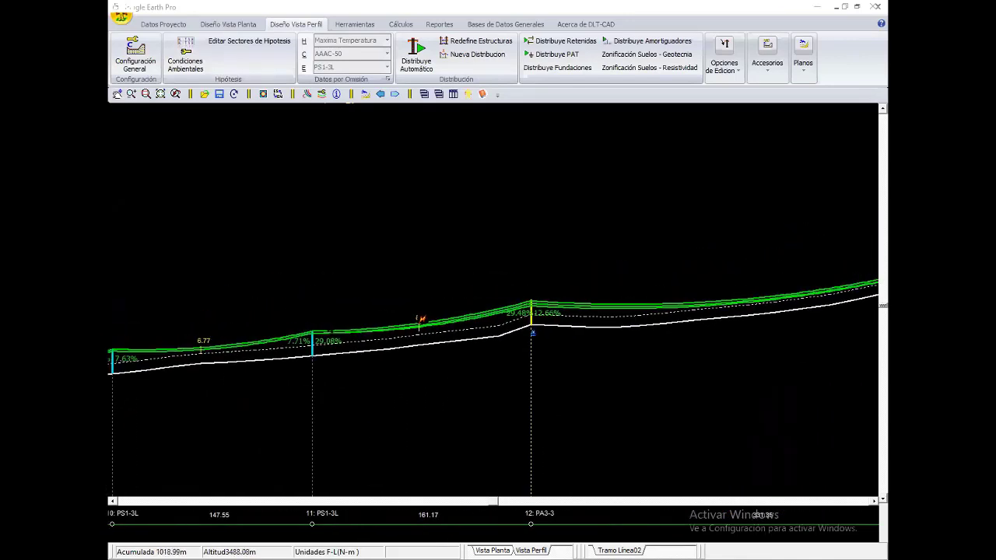
Drag support 11 to give 171.11/137.61 m spans and slide support 13 back.
right_click(258, 264)
left_click(422, 354)
left_click_drag(421, 318, 439, 316)
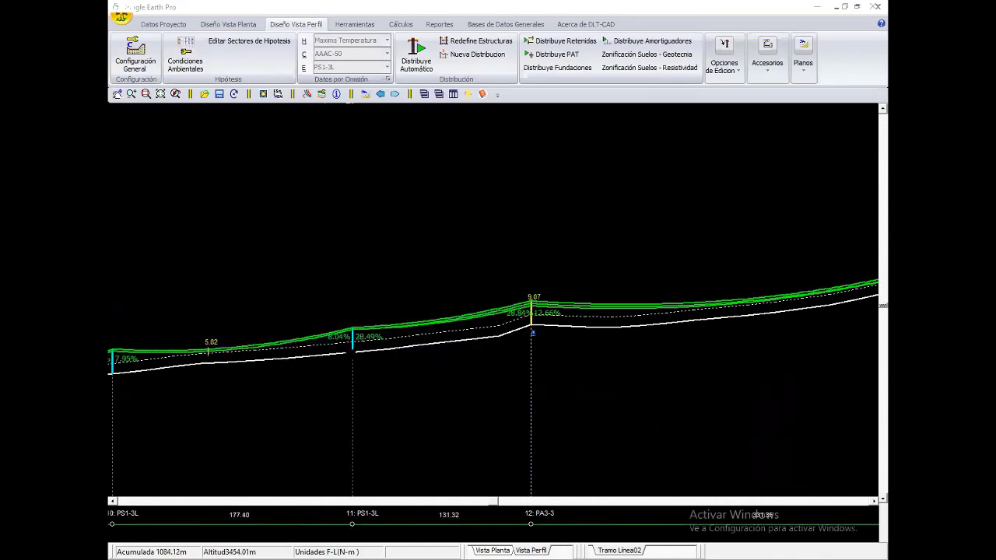
left_click_drag(440, 316, 516, 248)
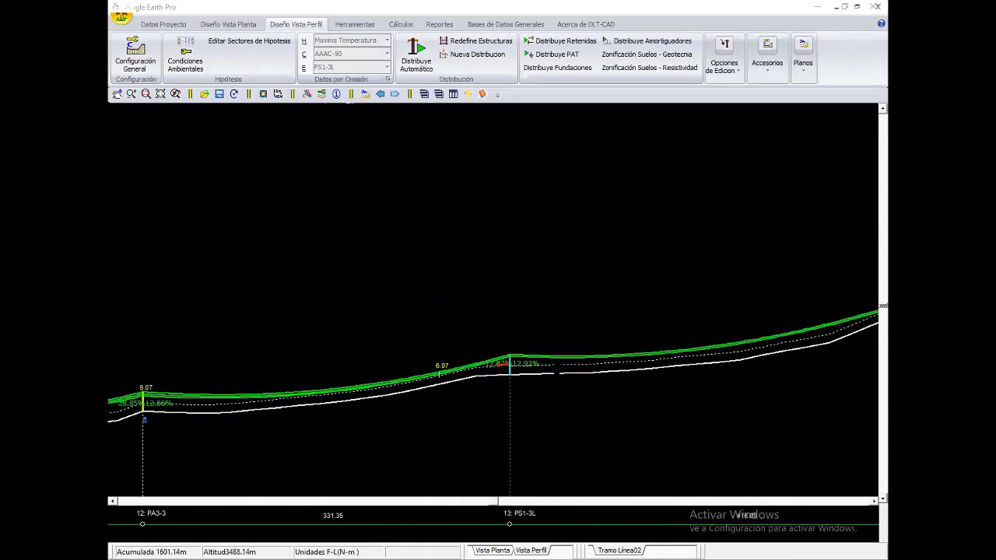
left_click_drag(419, 523, 187, 524)
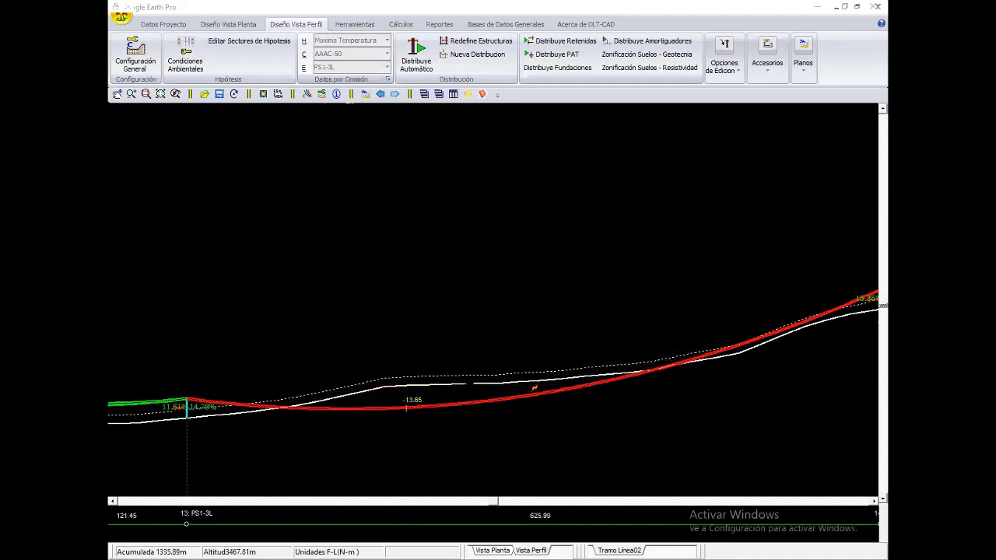
Add new supports in the long red span and between supports 14 and 16.
right_click(436, 327)
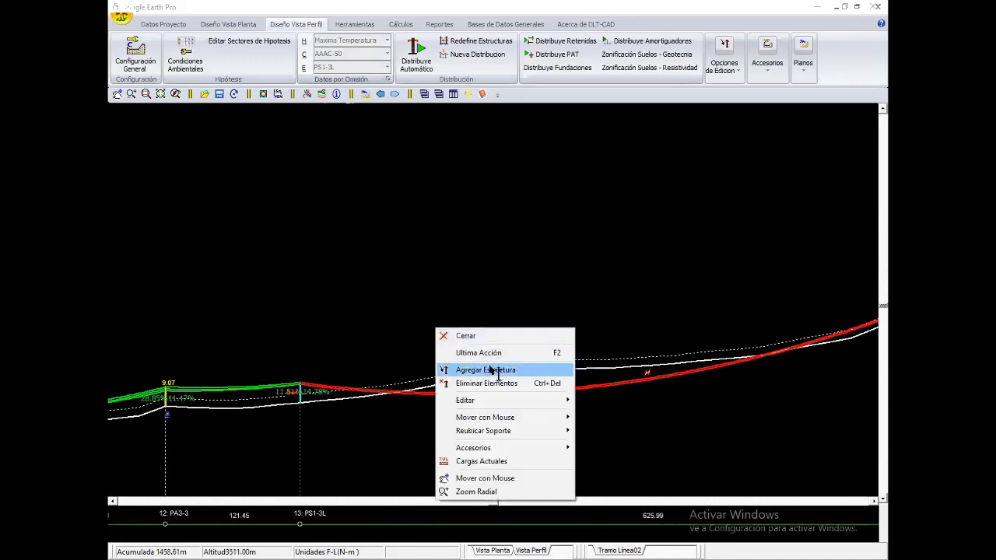
left_click(490, 369)
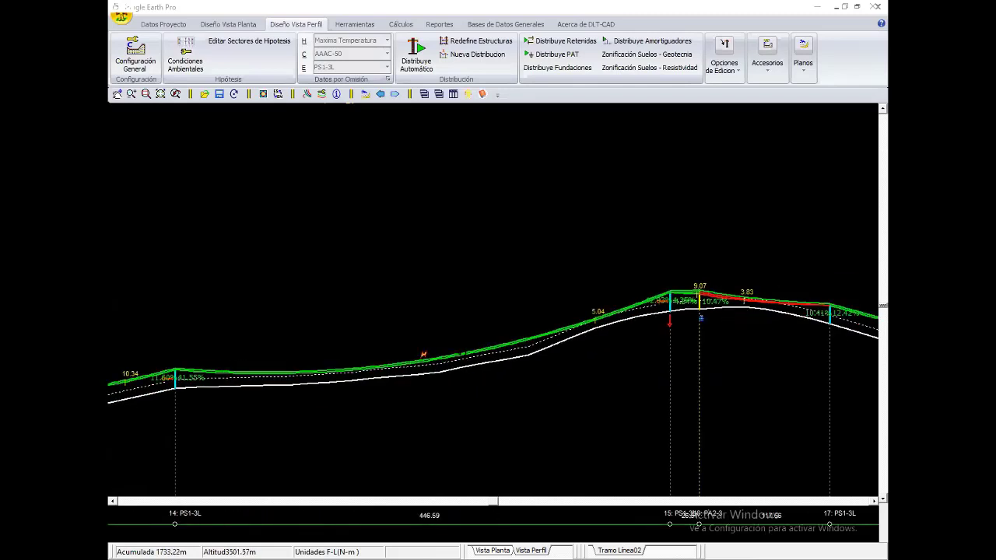
right_click(561, 242)
left_click(727, 332)
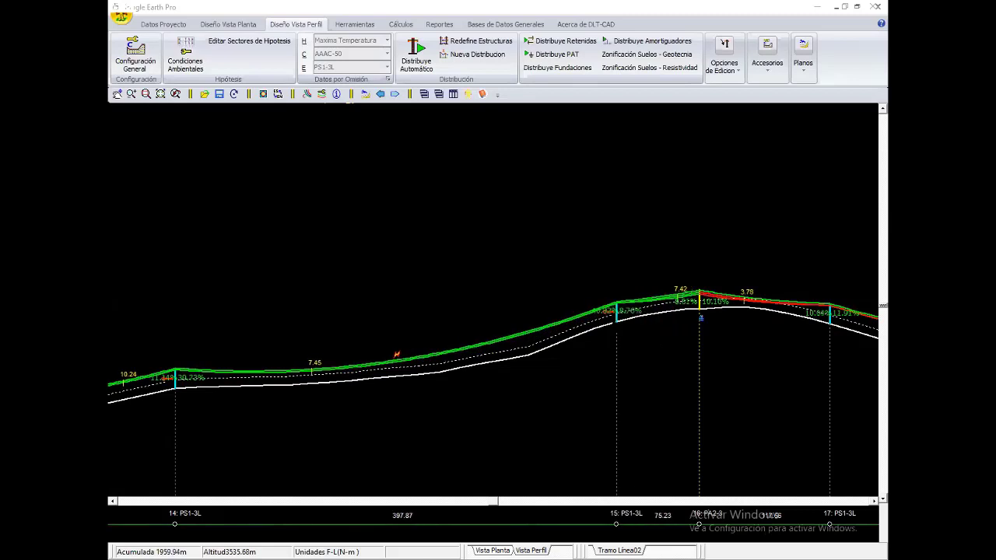
right_click(387, 356)
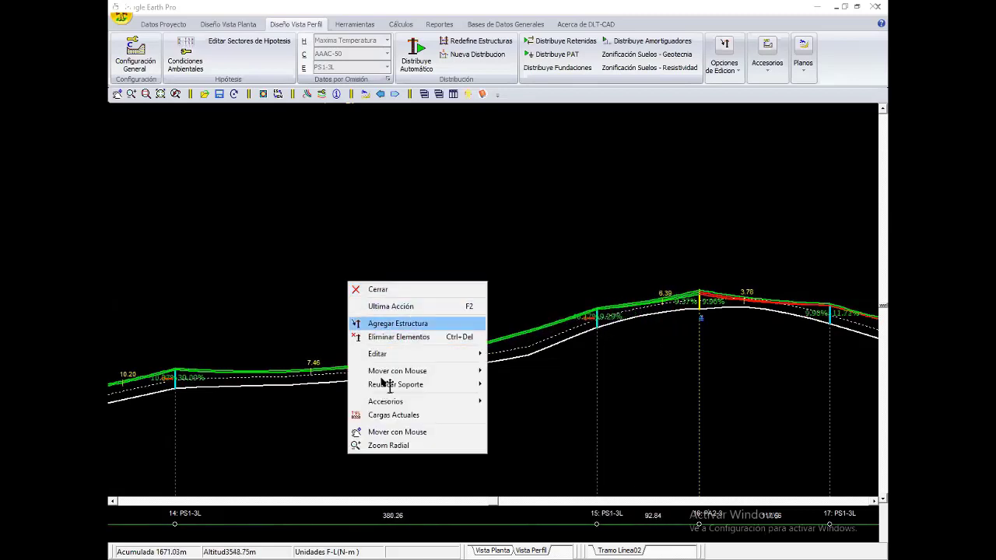
left_click(389, 319)
scroll(301, 384, "right", 5)
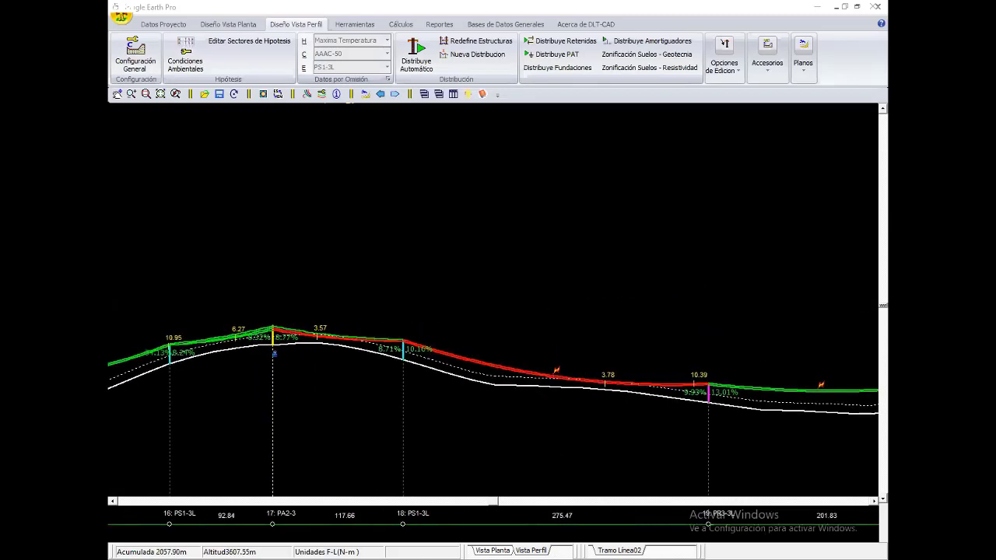
Drag support 19 (PR3-3L) back along the line.
right_click(345, 219)
left_click(537, 308)
scroll(493, 373, "right", 3)
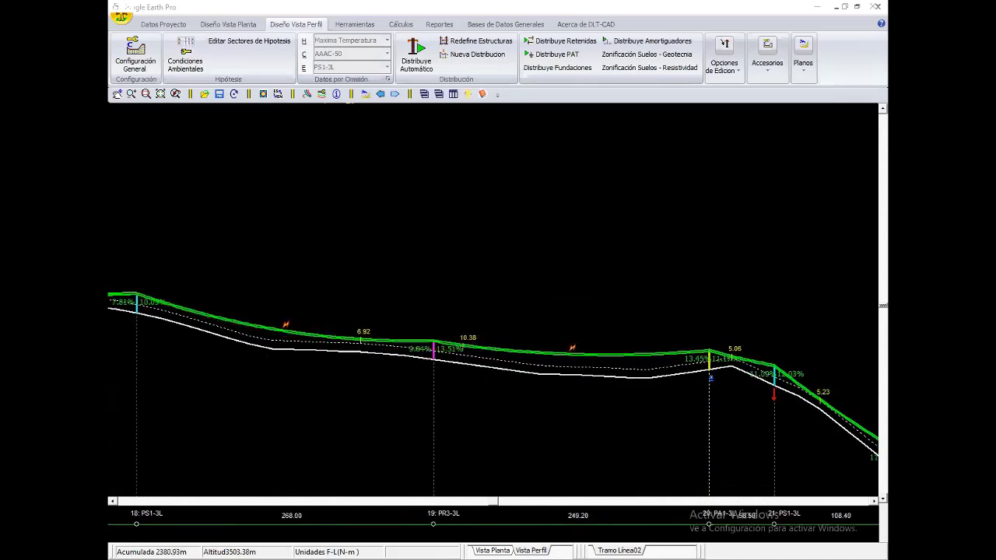
left_click_drag(433, 346, 379, 346)
scroll(493, 374, "right", 4)
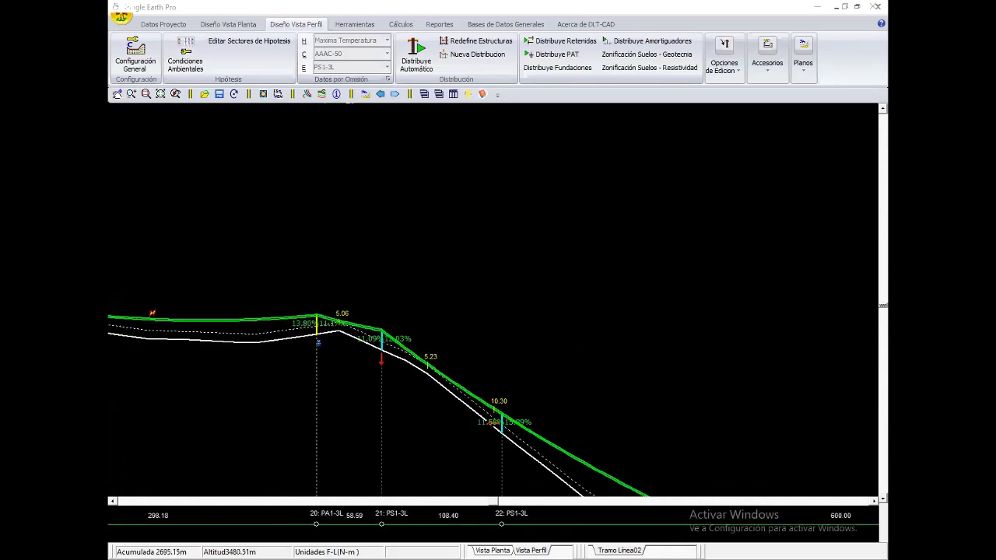
scroll(494, 373, "left", 3)
scroll(493, 373, "left", 3)
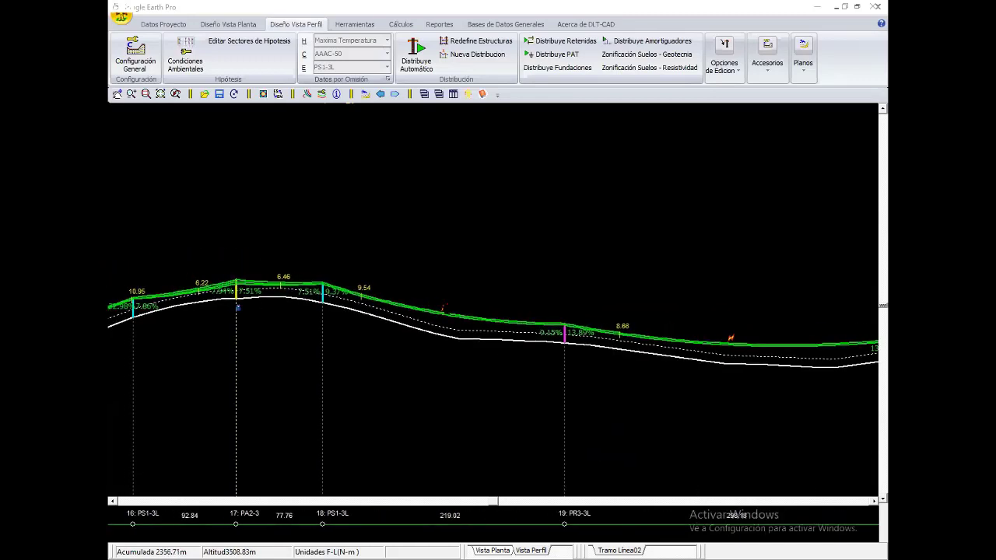
scroll(493, 374, "right", 2)
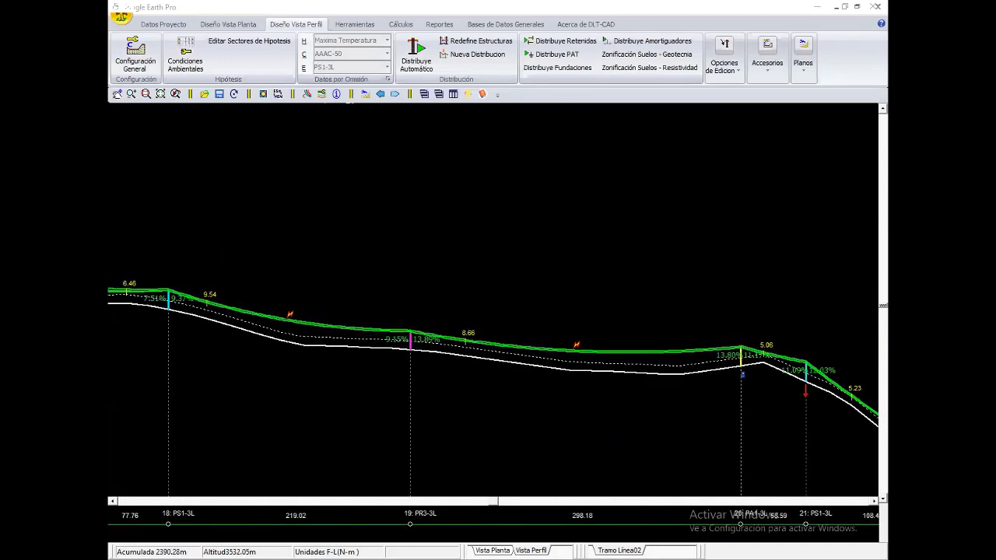
Add a new PS1-3L support just before the PR3-3L support 19.
right_click(339, 240)
left_click(374, 283)
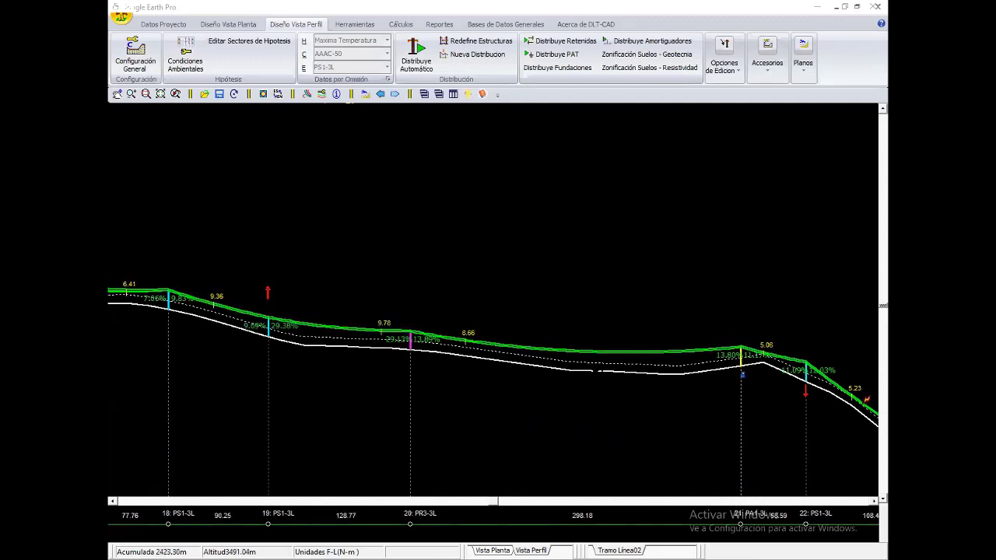
scroll(396, 214, "right", 4)
scroll(397, 214, "right", 2)
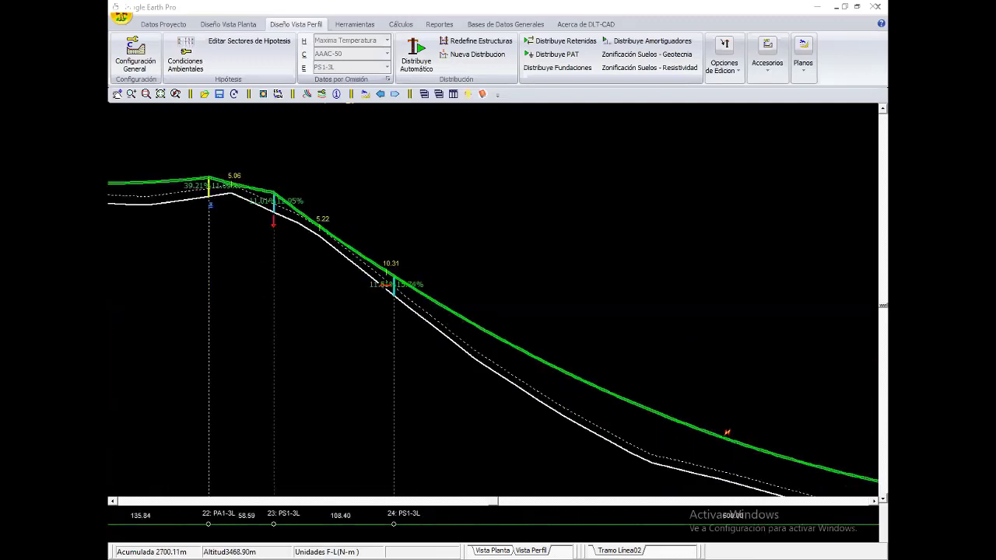
right_click(386, 197)
left_click(398, 205)
Relocate another support along the line and pan the profile to show supports 19 to 27.
right_click(264, 158)
left_click(461, 248)
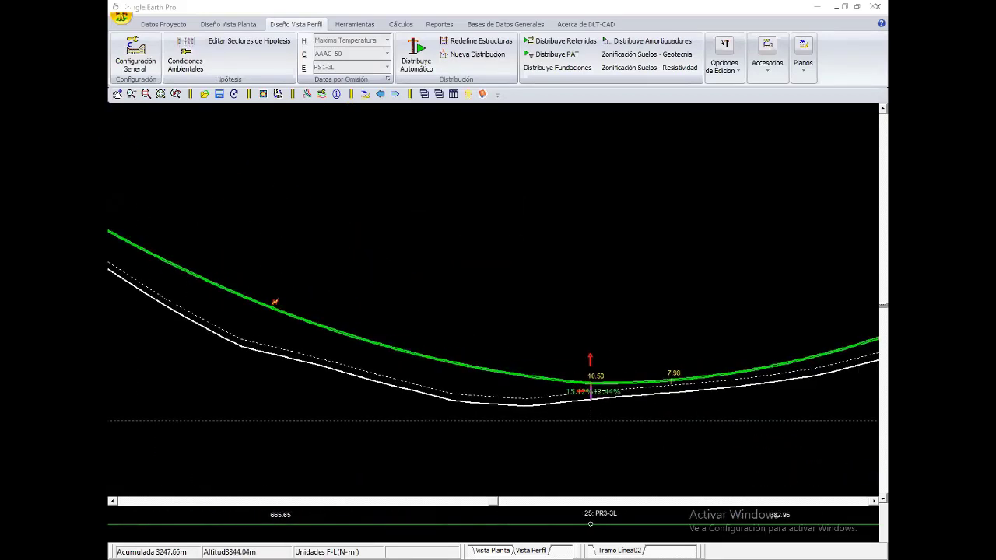
scroll(607, 327, "down", 2)
right_click(607, 325)
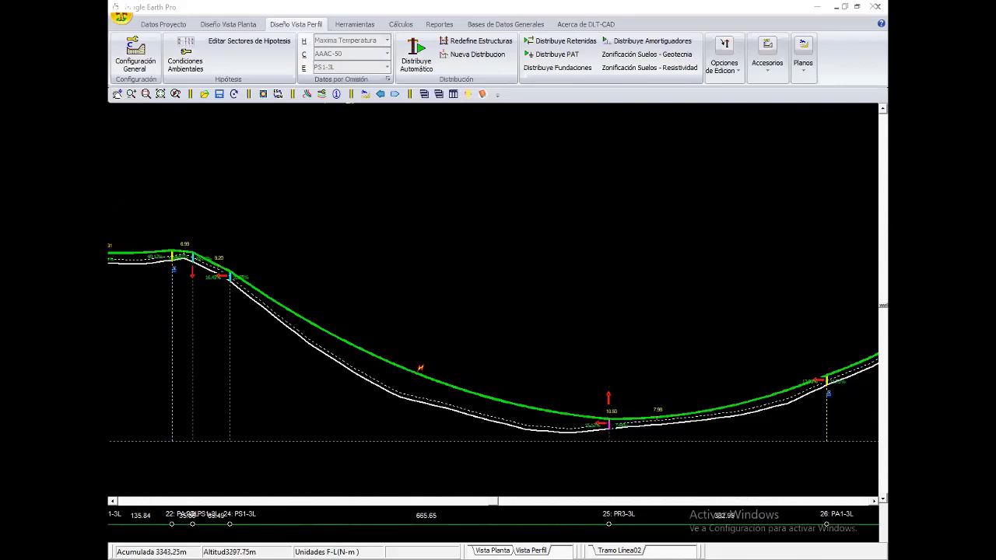
middle_click_drag(608, 427, 709, 483)
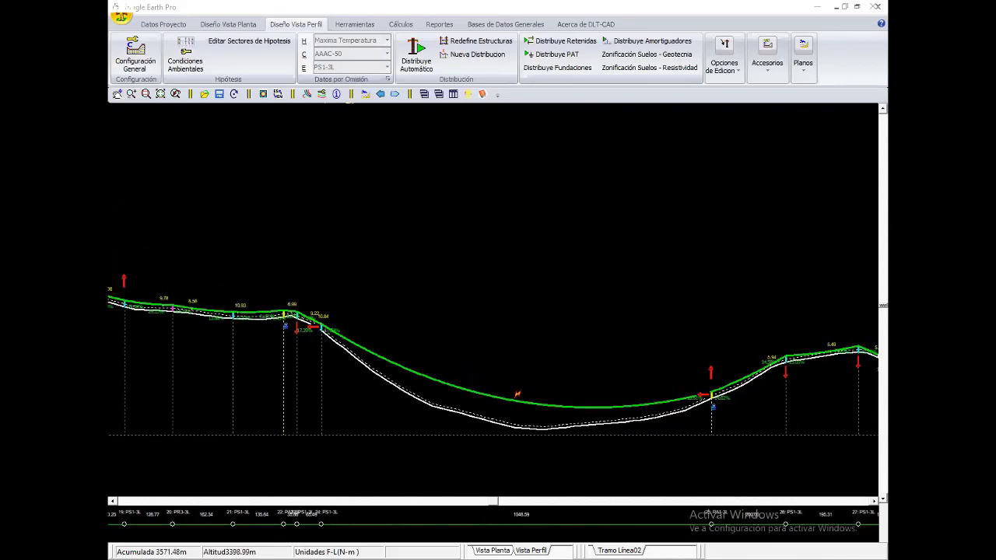
Inspect support 24's PS1-3L settings without changes, then switch to the Datos Proyecto tools.
scroll(526, 276, "up", 2)
right_click(526, 276)
key("Escape")
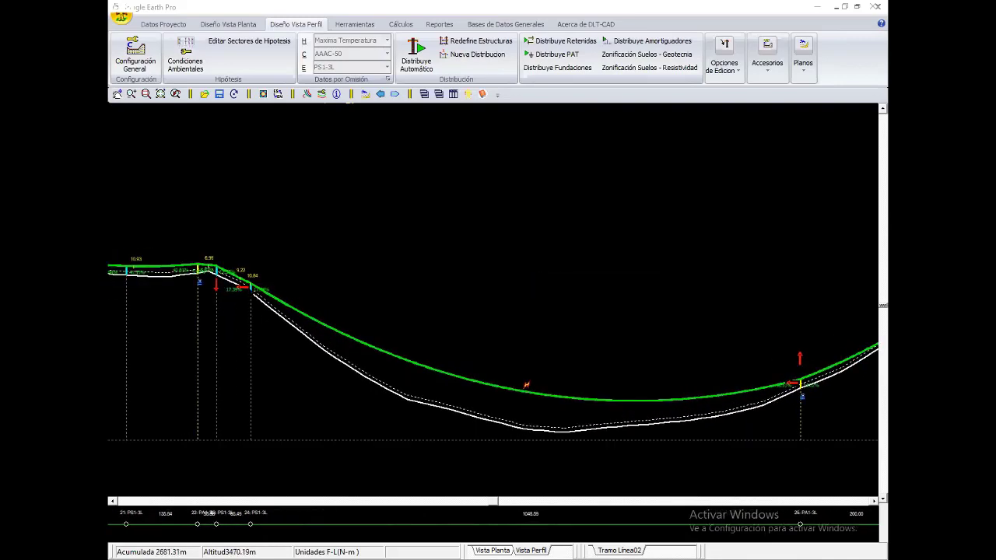
double_click(251, 282)
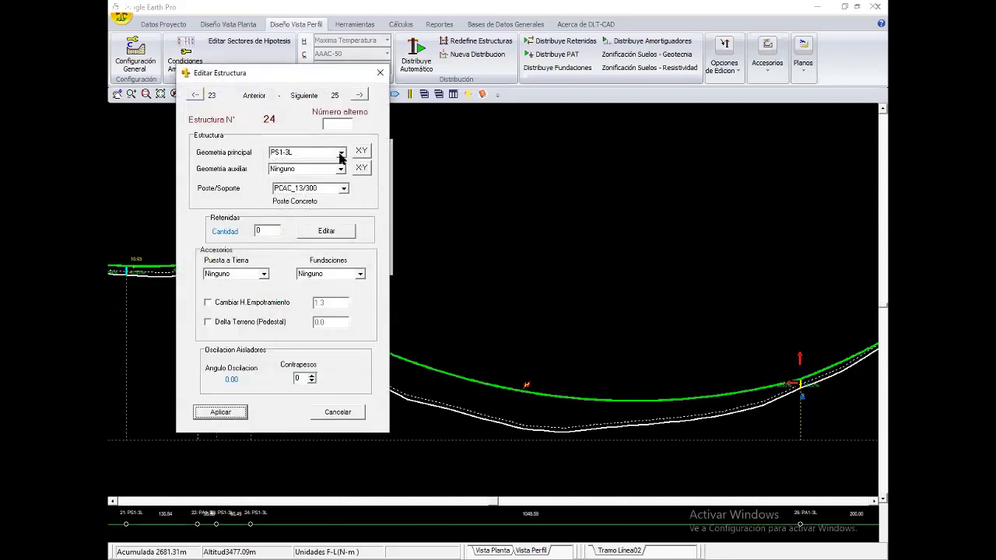
left_click(379, 72)
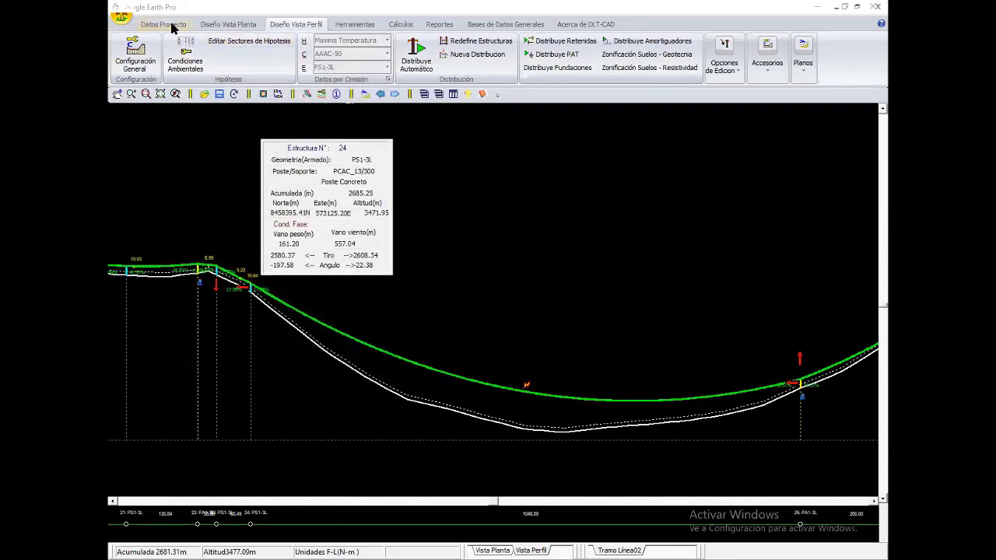
left_click(164, 24)
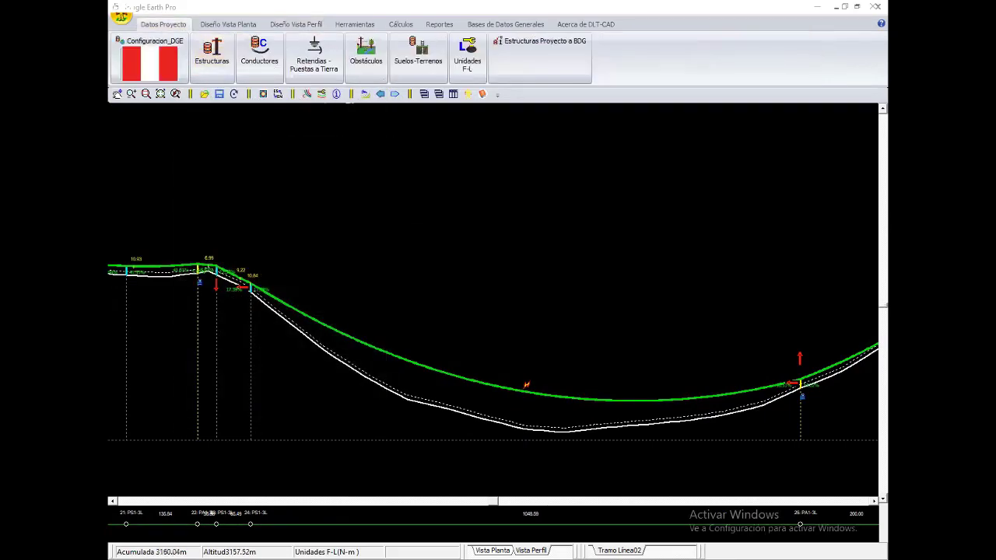
Open the project Estructuras table and browse the assembly library with Agregar Nuevo.
left_click(212, 56)
right_click(292, 255)
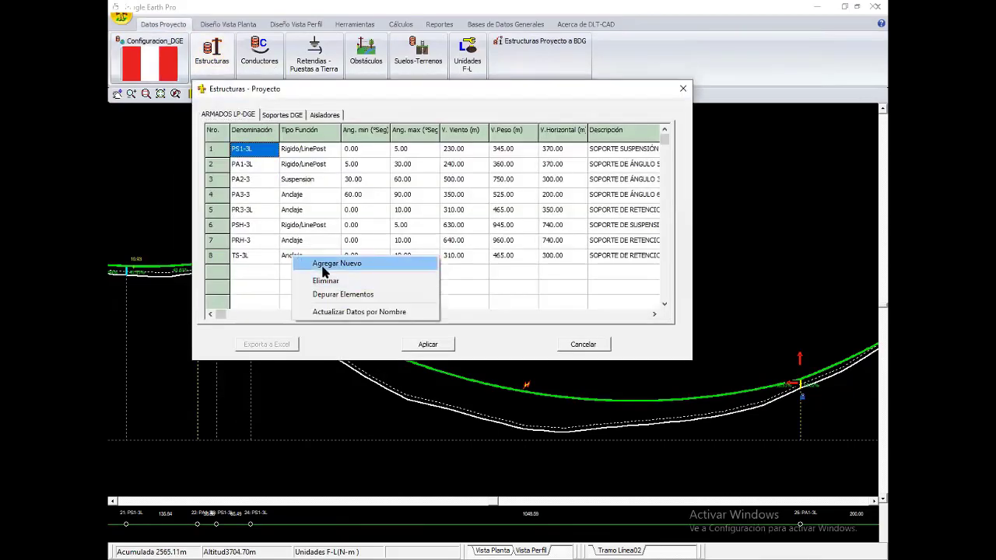
left_click(319, 264)
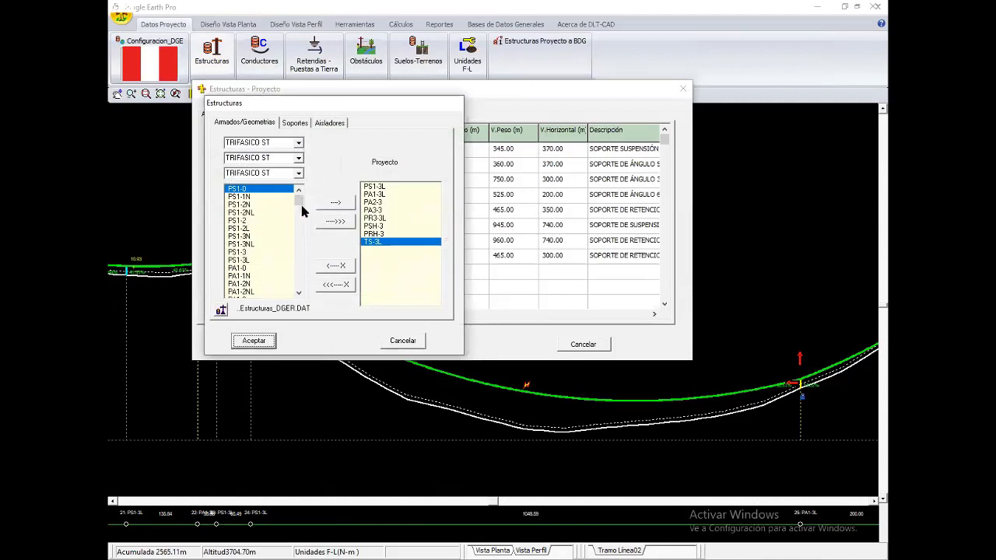
scroll(302, 218, "down", 3)
scroll(301, 234, "down", 3)
scroll(300, 249, "down", 3)
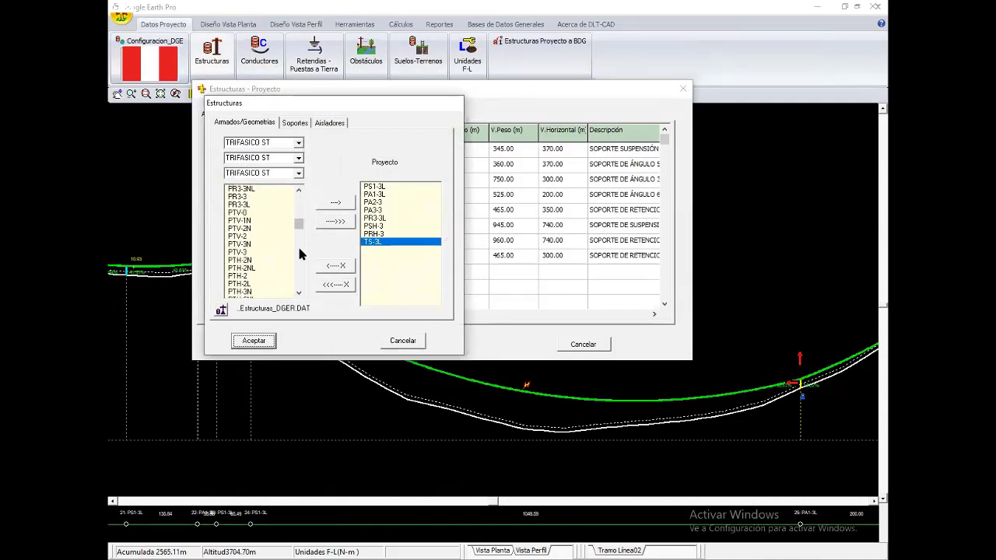
scroll(295, 226, "up", 2)
scroll(288, 203, "up", 1)
scroll(294, 205, "up", 1)
scroll(299, 233, "up", 1)
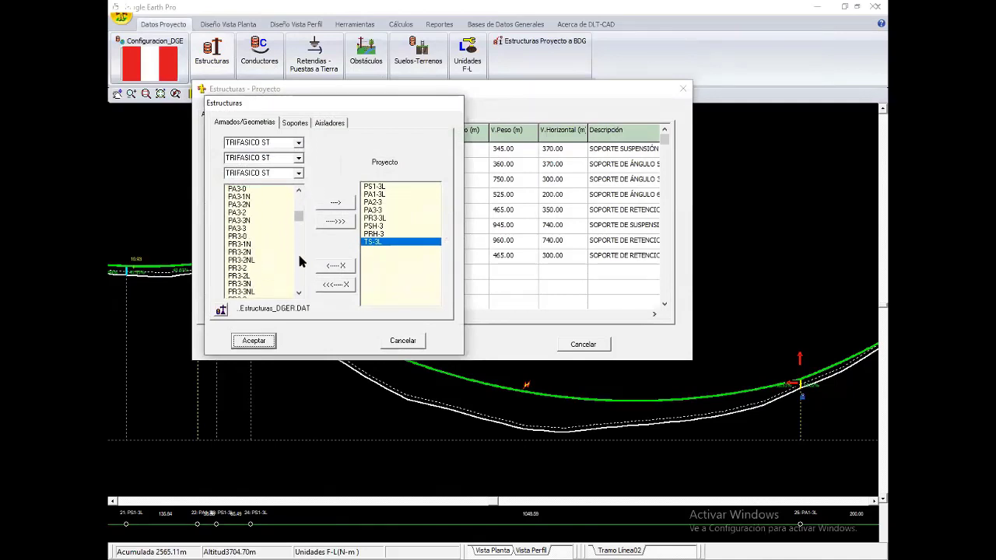
scroll(302, 261, "down", 1)
scroll(301, 248, "down", 2)
scroll(301, 250, "down", 2)
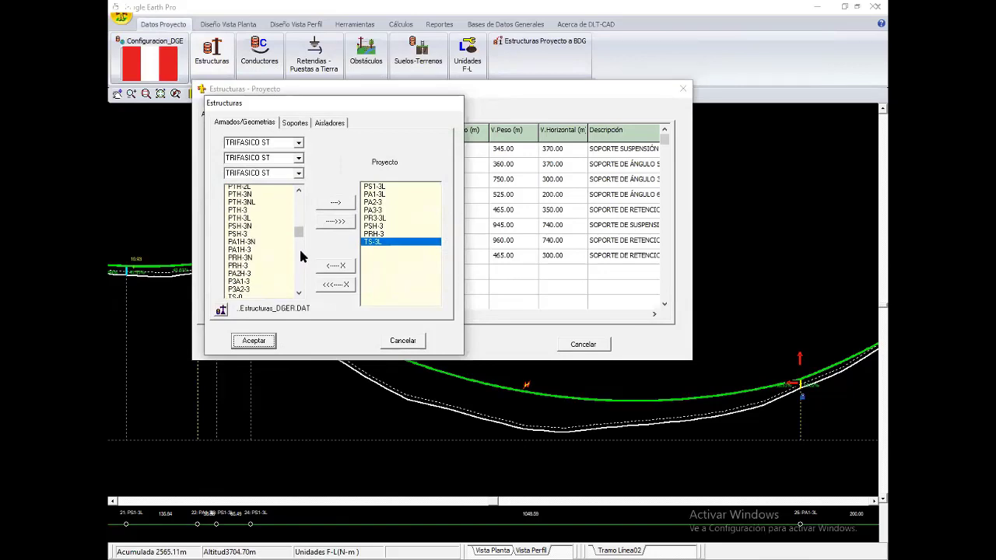
scroll(300, 253, "down", 1)
scroll(294, 207, "up", 1)
scroll(241, 272, "down", 1)
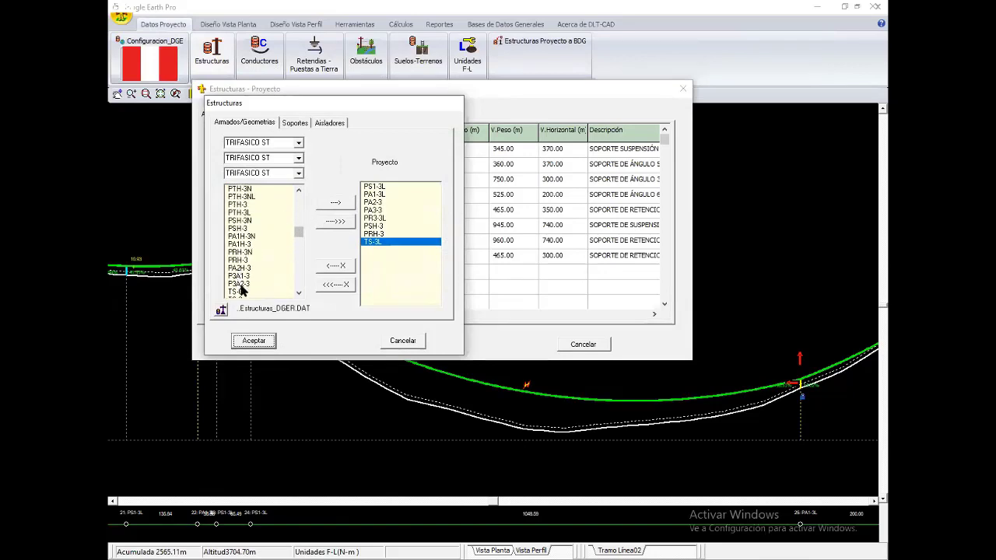
Add P3A2-3 to the project structures list, accept and apply.
left_click(240, 285)
left_click(341, 208)
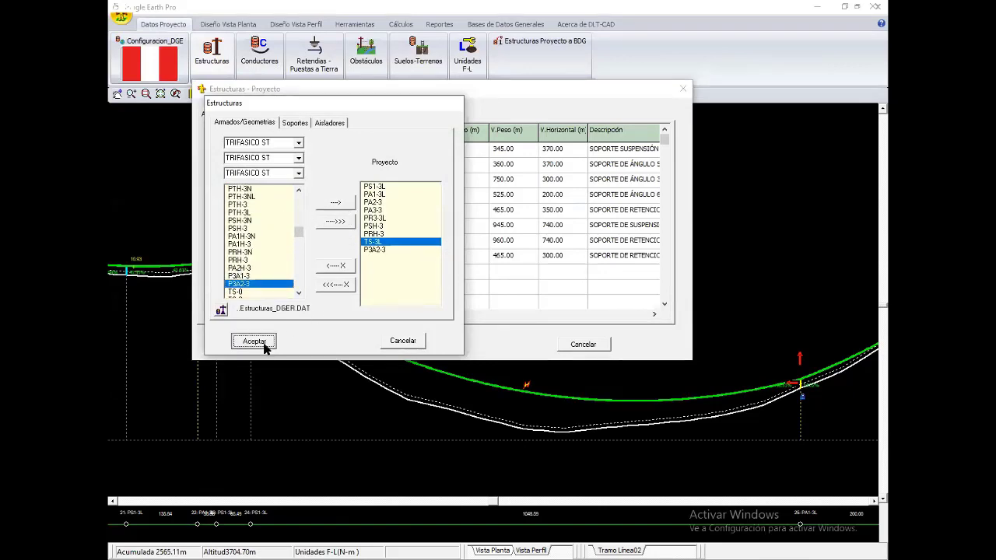
left_click(261, 343)
left_click(429, 345)
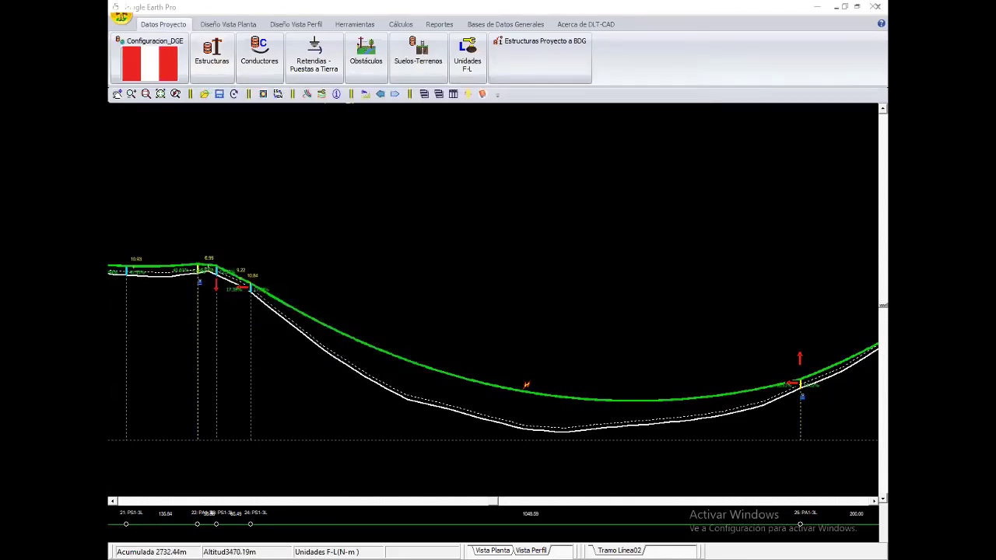
Set support 24's main geometry to P3A2-3, keeping the PCAC_13/300 pole.
double_click(393, 242)
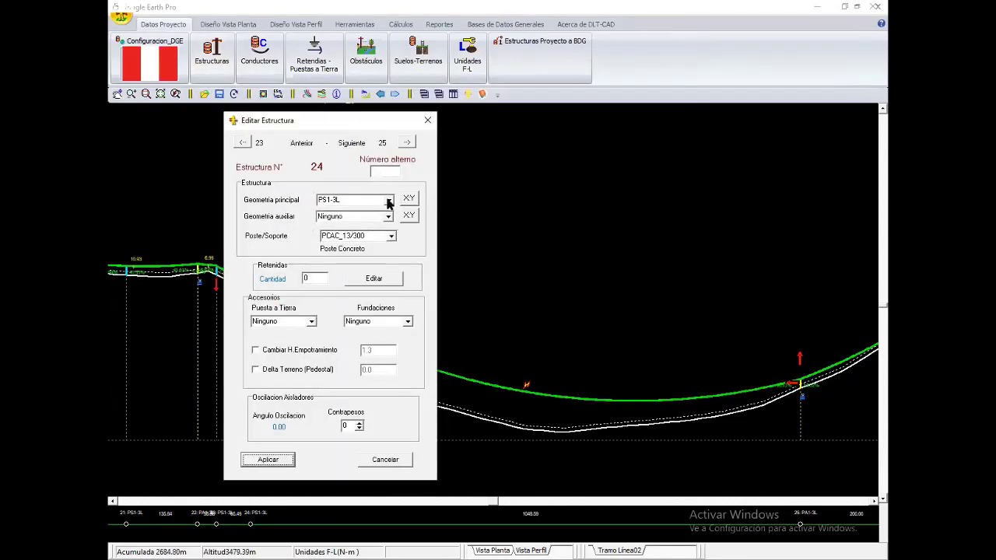
left_click(389, 202)
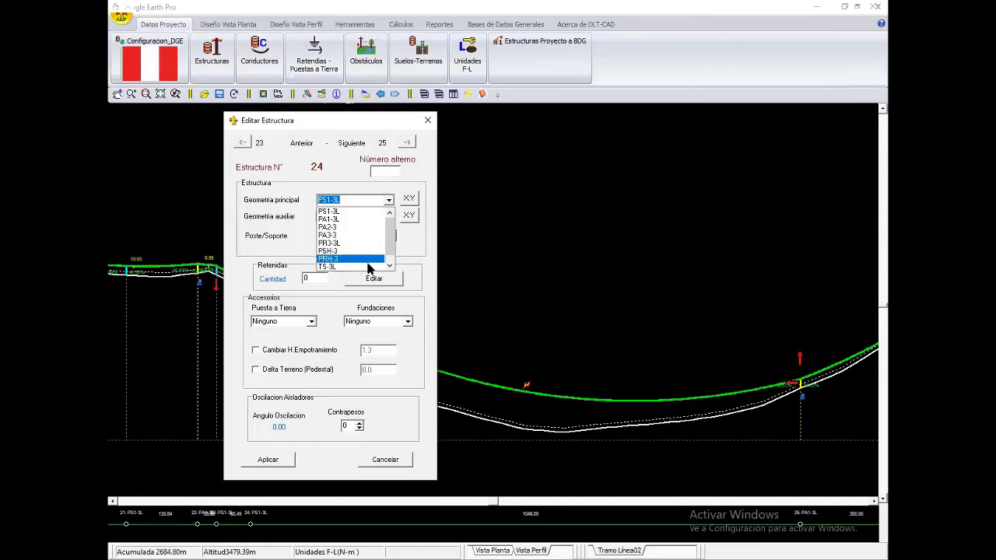
left_click(375, 258)
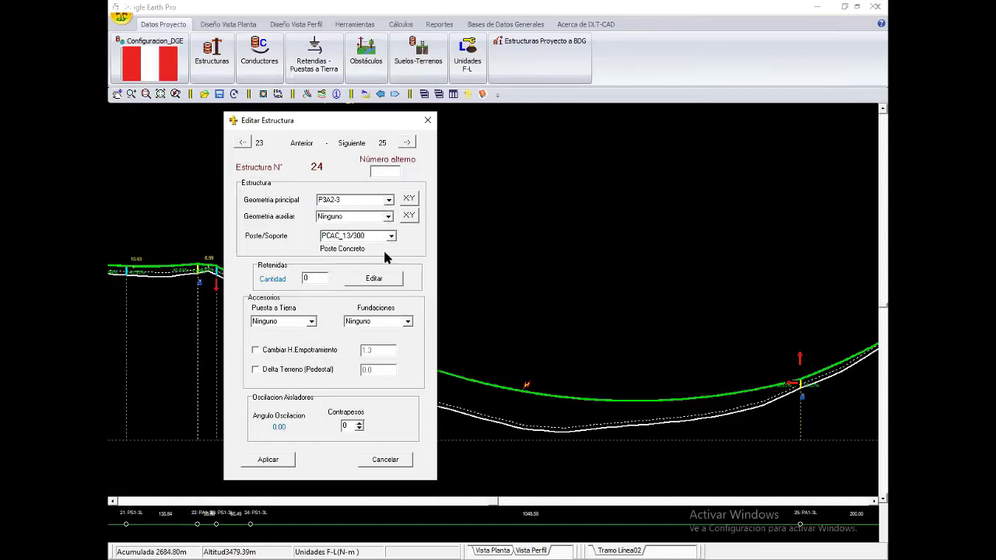
left_click(391, 236)
left_click(358, 247)
left_click(267, 459)
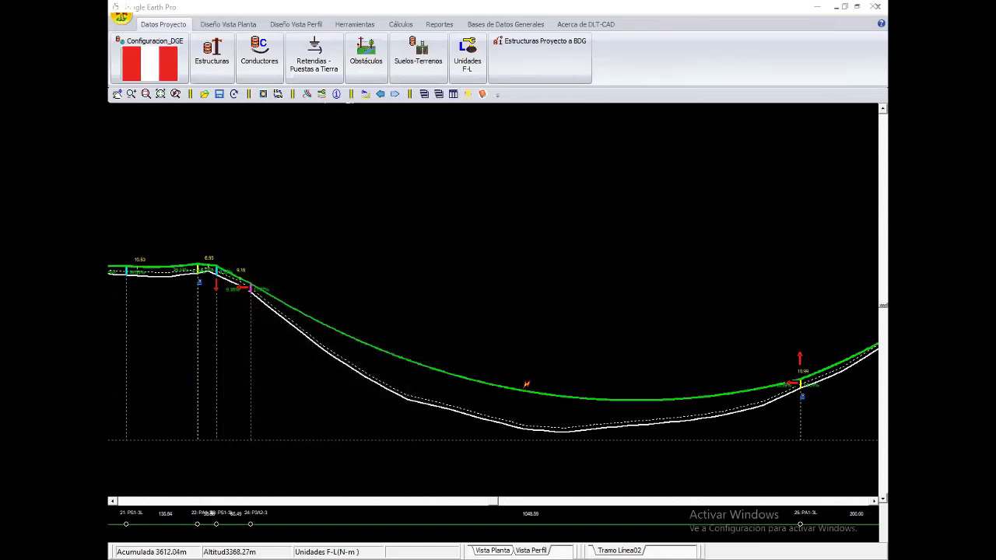
Set support 25's main geometry to P3A2-3 and apply.
double_click(621, 351)
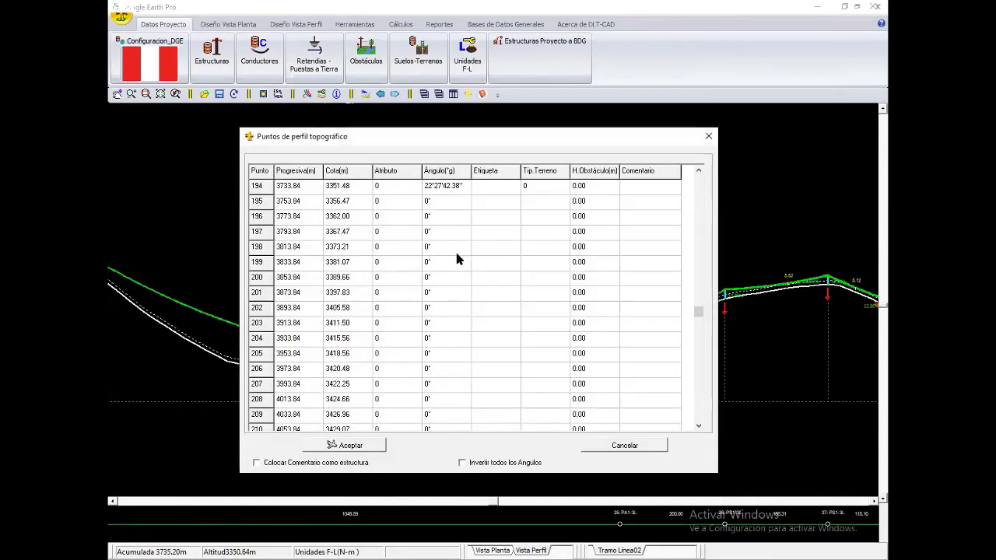
left_click(624, 445)
double_click(620, 345)
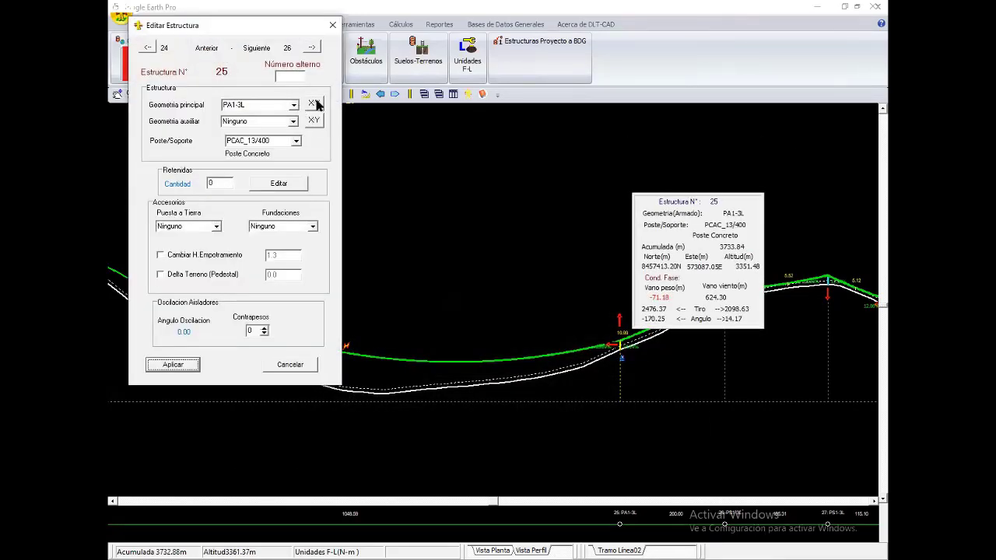
left_click(294, 105)
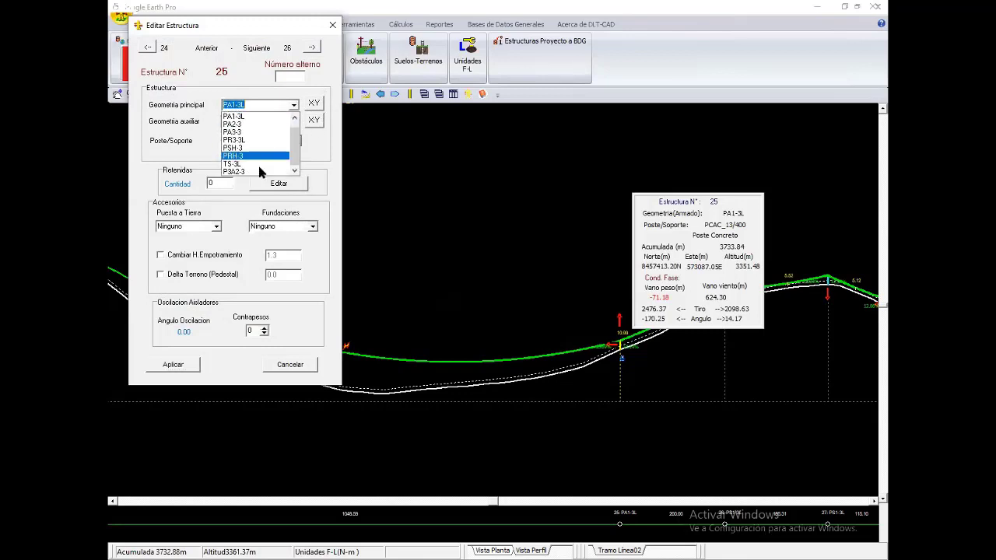
left_click(256, 165)
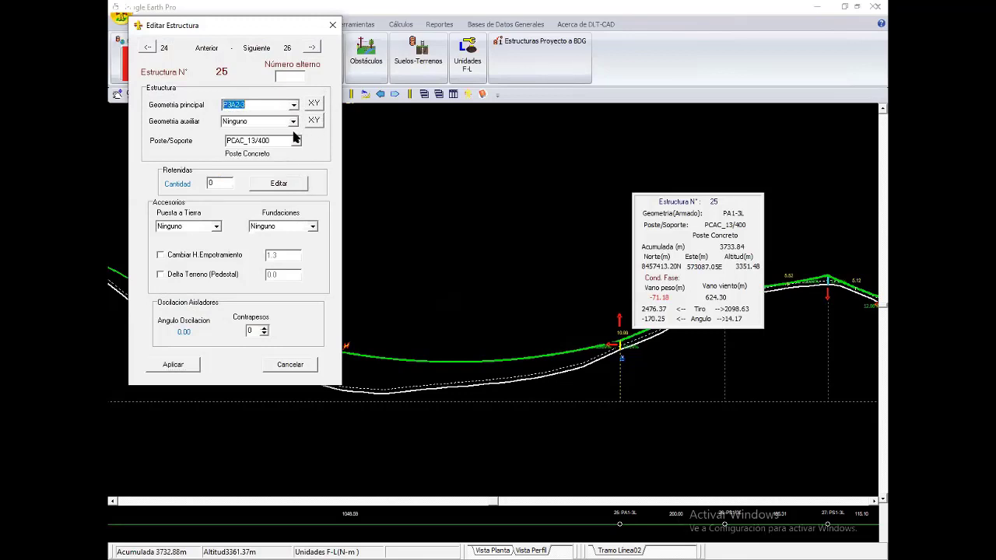
left_click(184, 371)
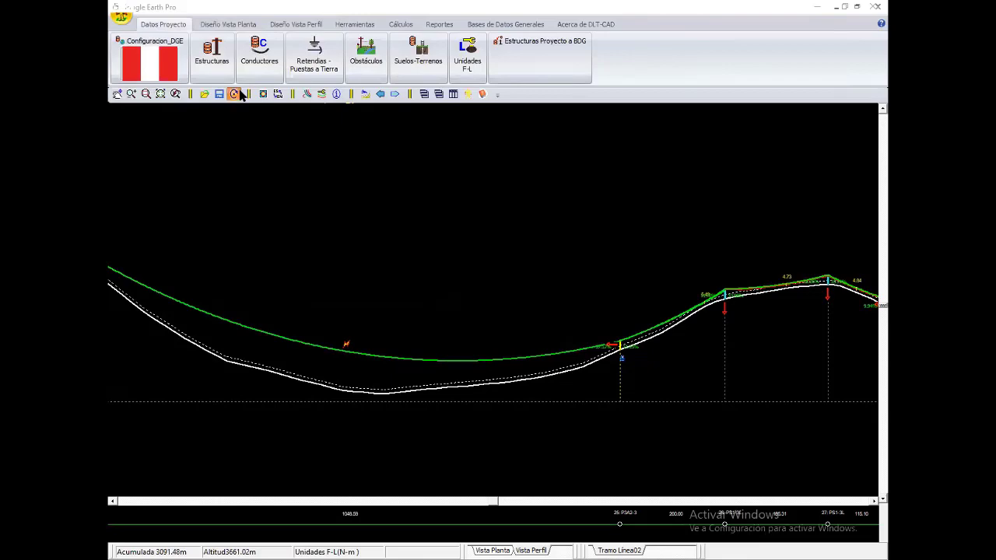
left_click(234, 94)
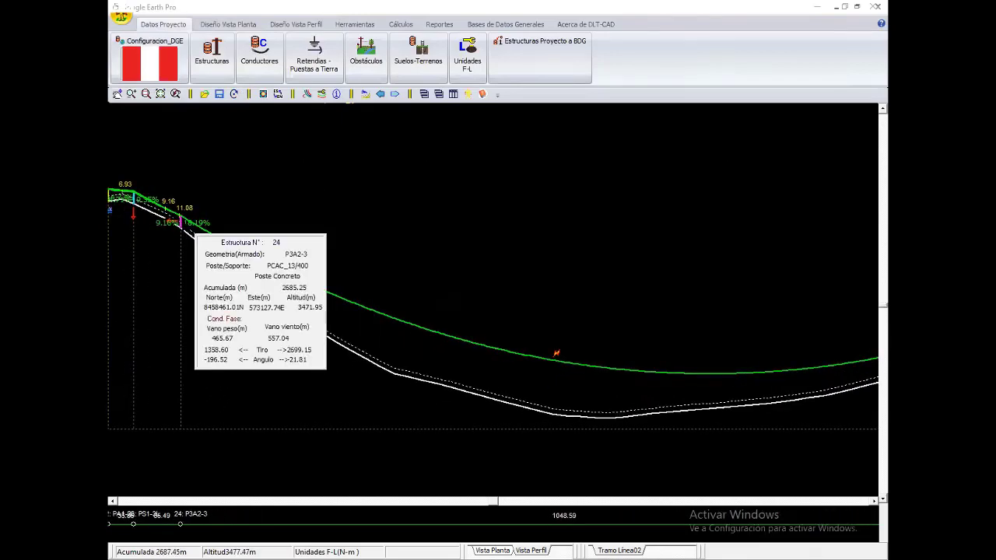
Set support 24's CP1 Xa/Xb to -7 and CP3 Xa to 7, then apply.
double_click(180, 223)
left_click(316, 103)
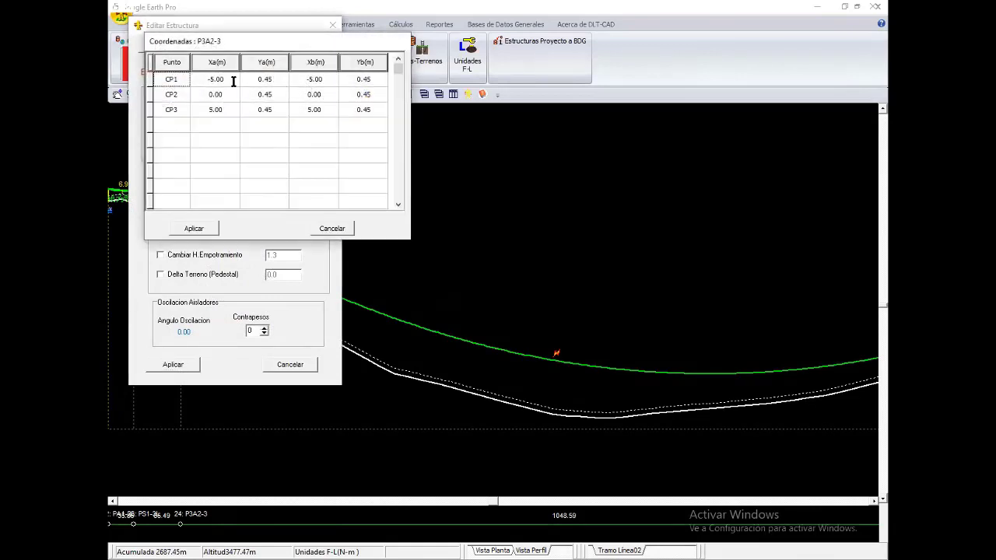
type("-7")
left_click(226, 103)
type("7")
left_click(328, 81)
type("-7")
left_click(325, 109)
type("7")
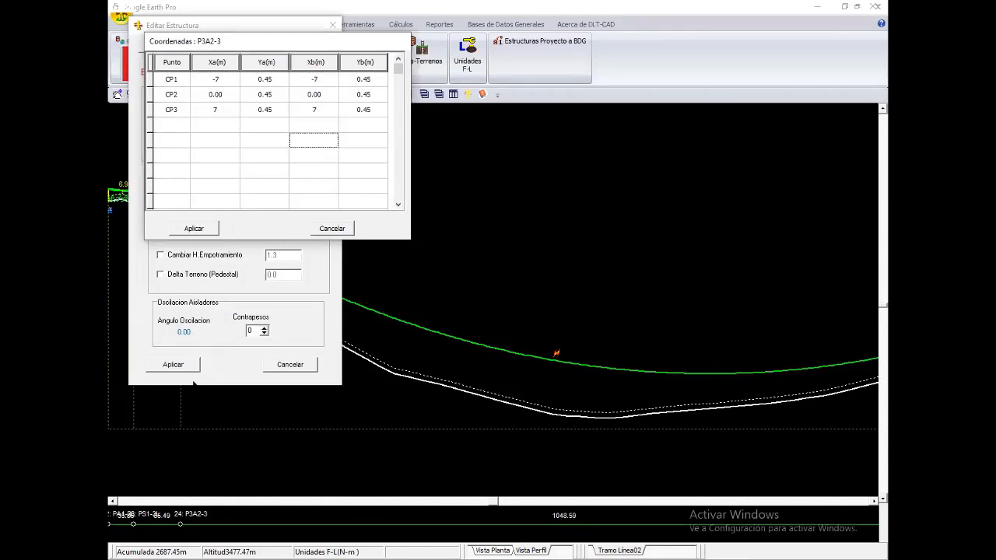
left_click(202, 229)
left_click(173, 364)
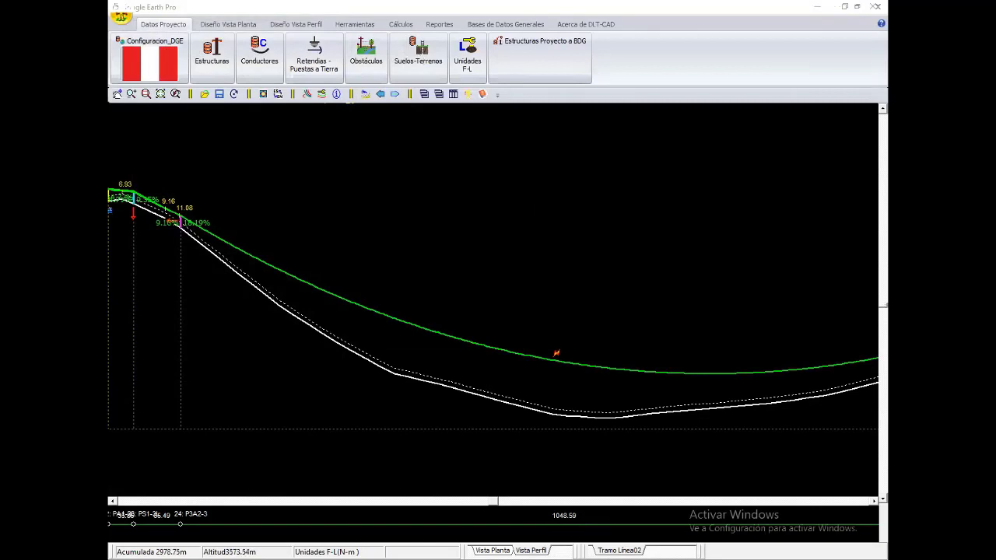
Set support 25's CP1 Xa/Xb to -7 and CP3 Xb to 7, then apply.
key("Right")
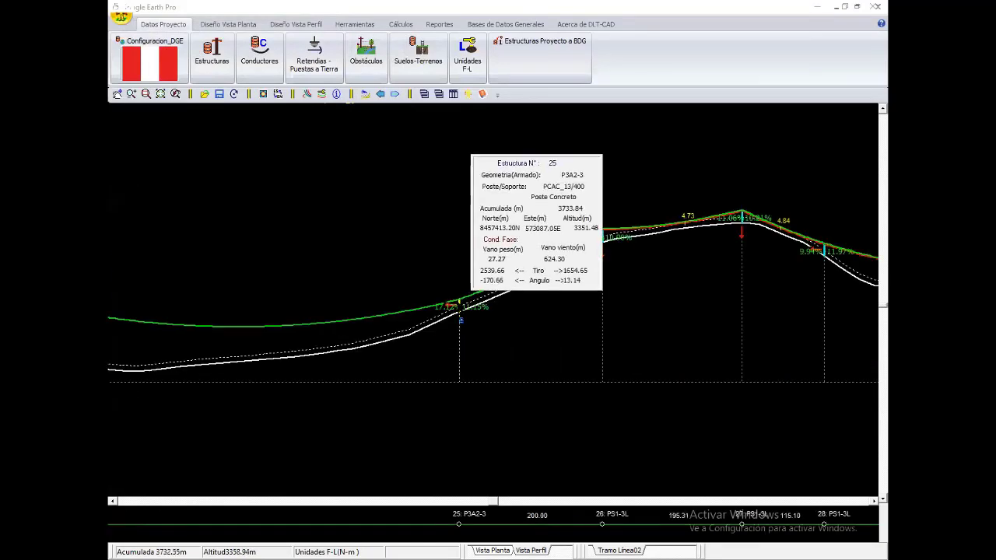
double_click(460, 319)
left_click(340, 138)
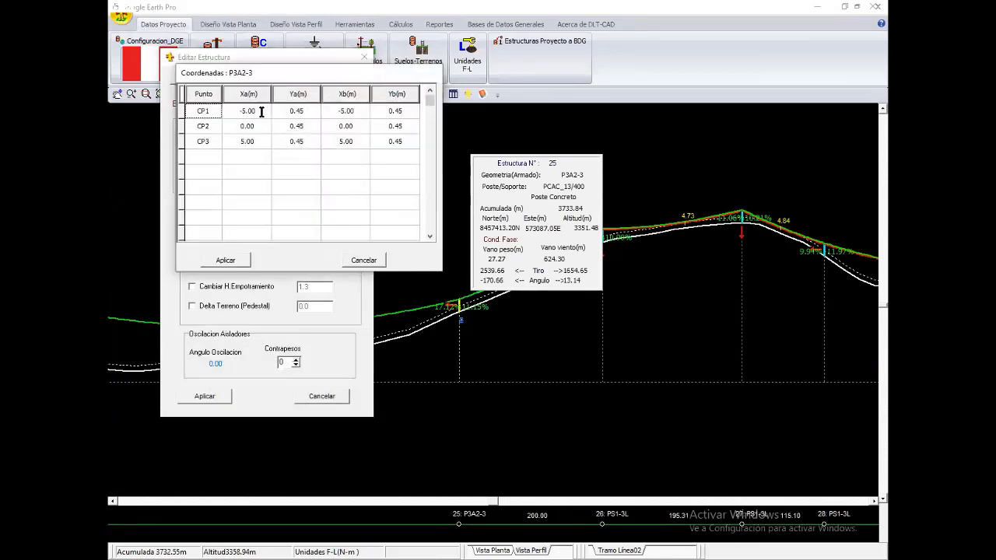
double_click(261, 112)
type("-7")
key("Return")
left_click(356, 111)
type("-7")
key("Return")
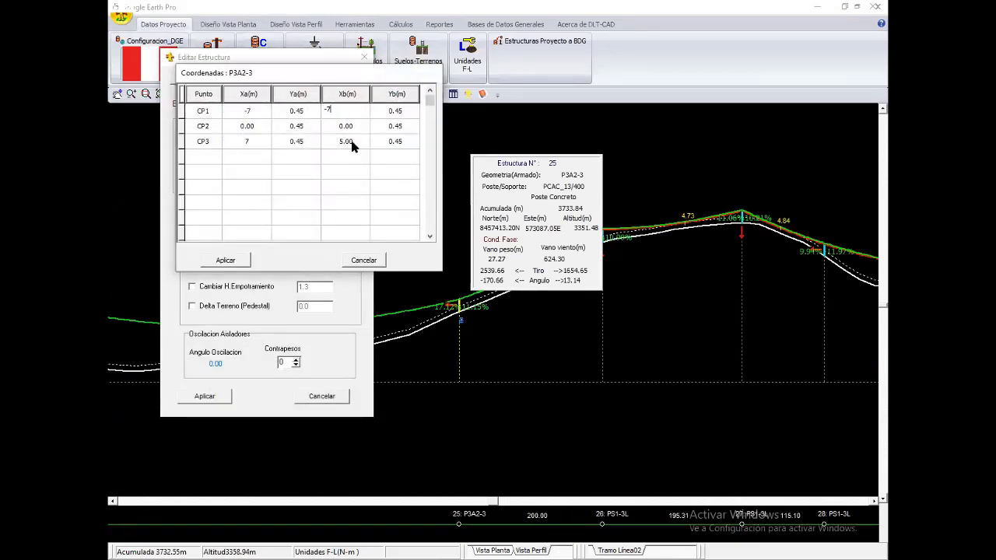
left_click(356, 145)
type("7")
key("Return")
left_click(237, 259)
left_click(204, 396)
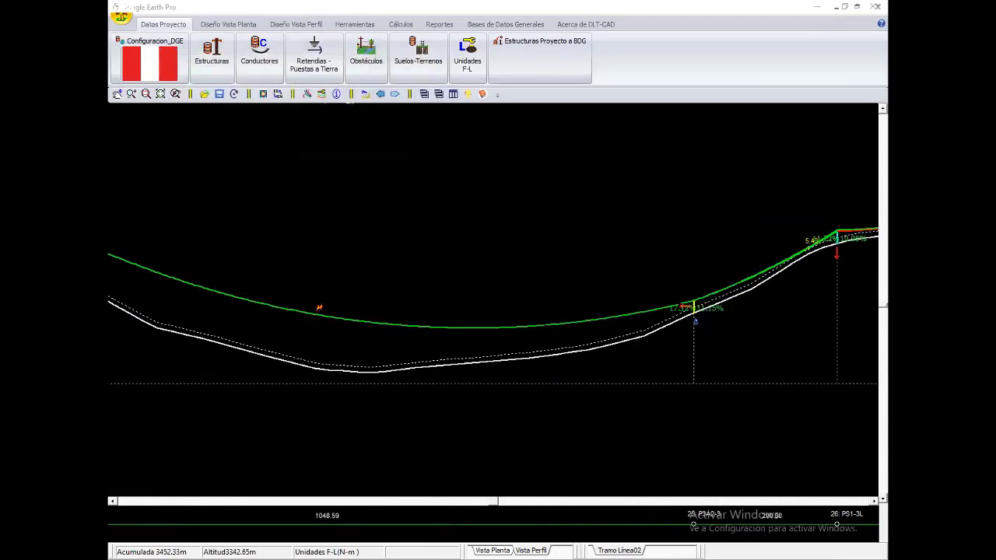
Redraw the profile and drag structure 27 to a new position along the line.
left_click(233, 93)
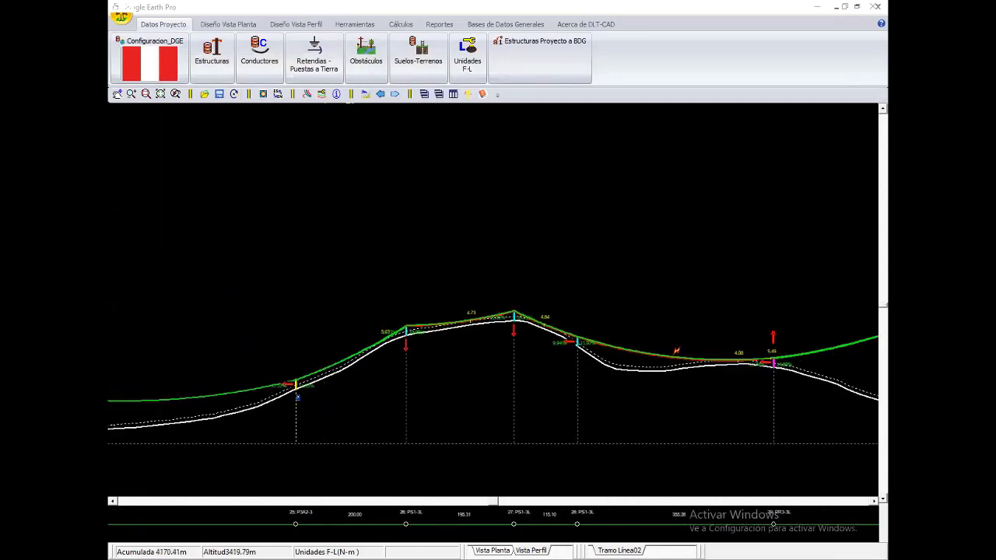
right_click(388, 241)
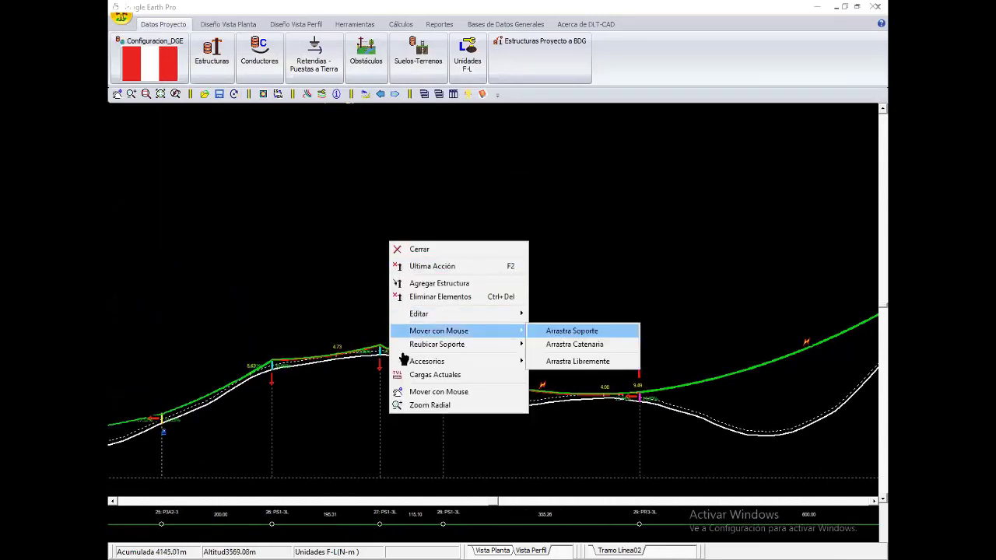
left_click(568, 329)
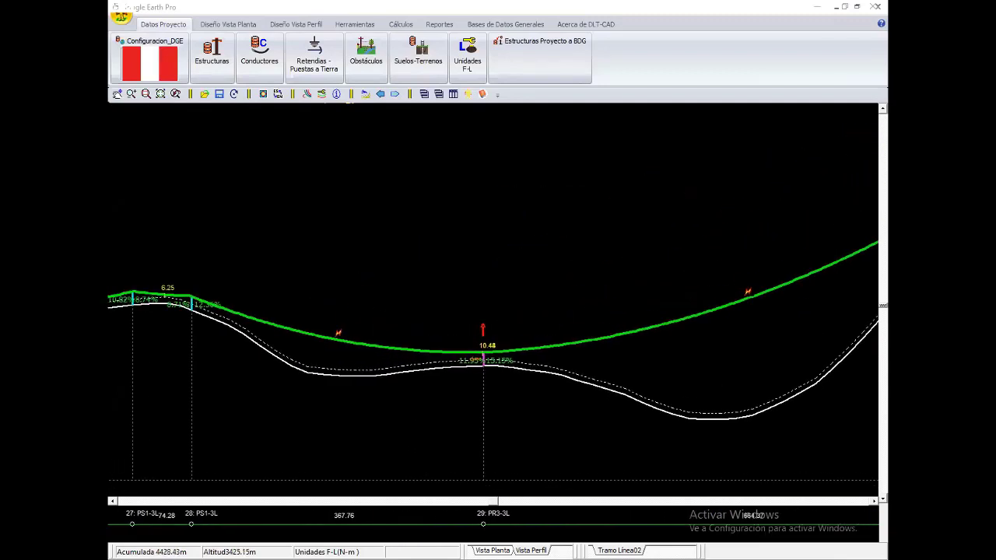
Open Editar Estructura for structure 28.
right_click(465, 282)
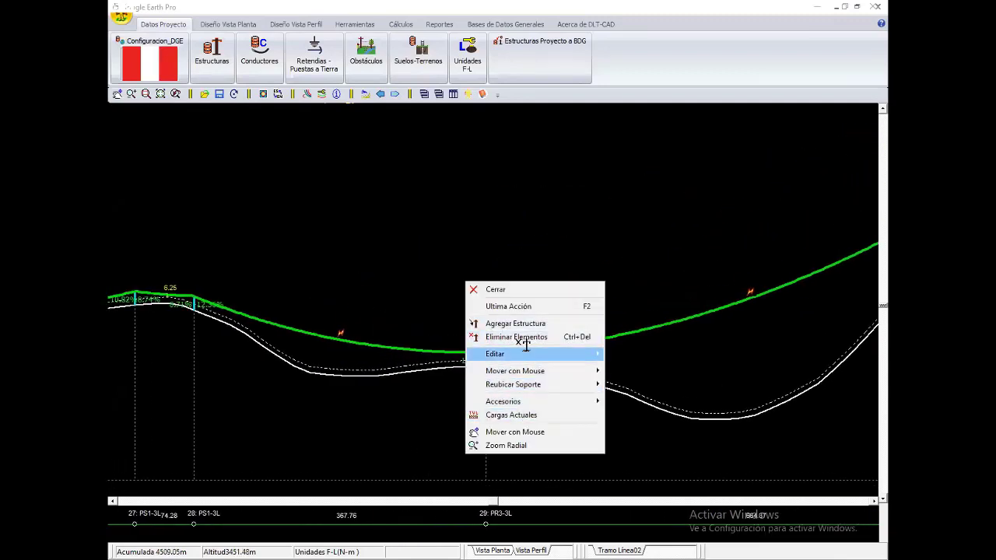
key("Escape")
right_click(405, 232)
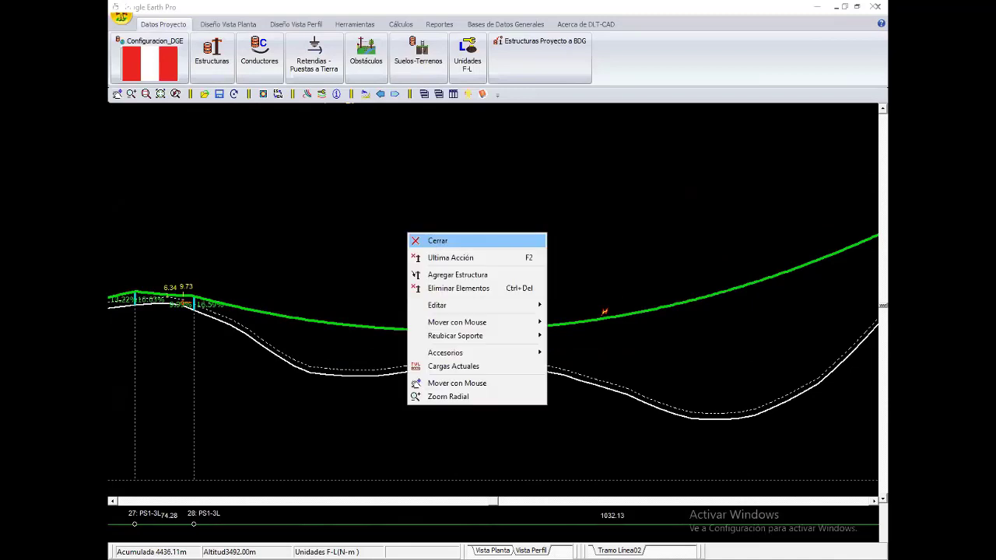
left_click(410, 238)
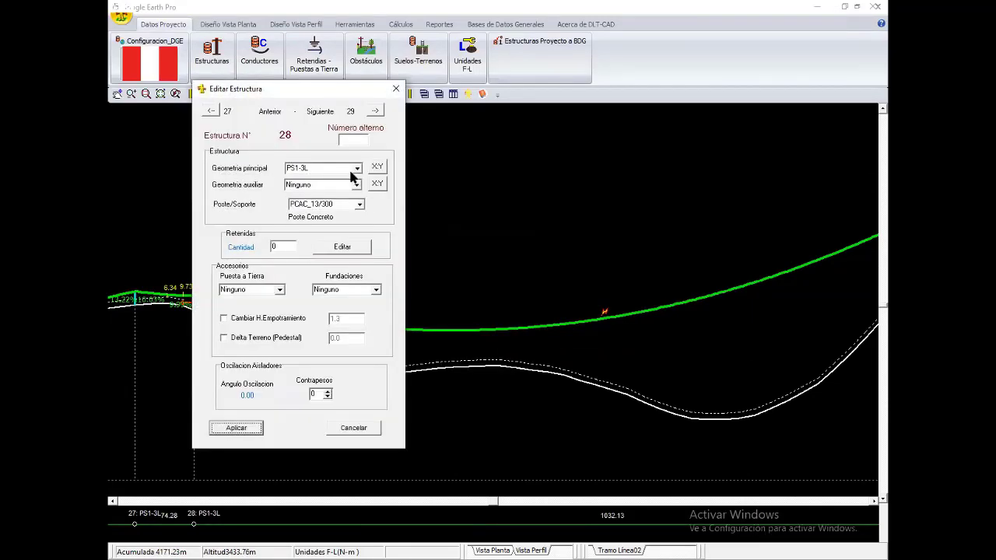
Set structure 28's main geometry to P3A2-3 and apply.
left_click(349, 167)
scroll(320, 228, "up", 2)
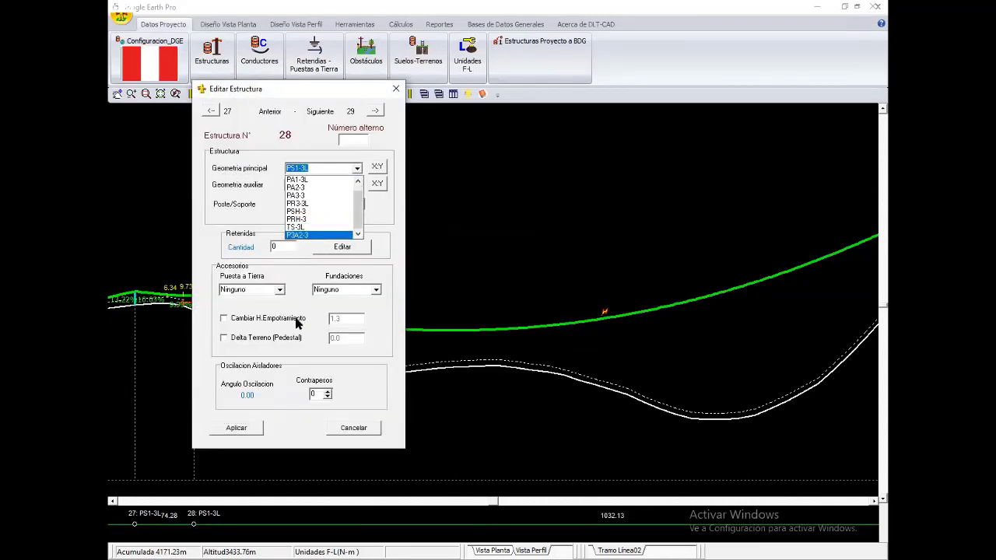
left_click(320, 231)
left_click(360, 205)
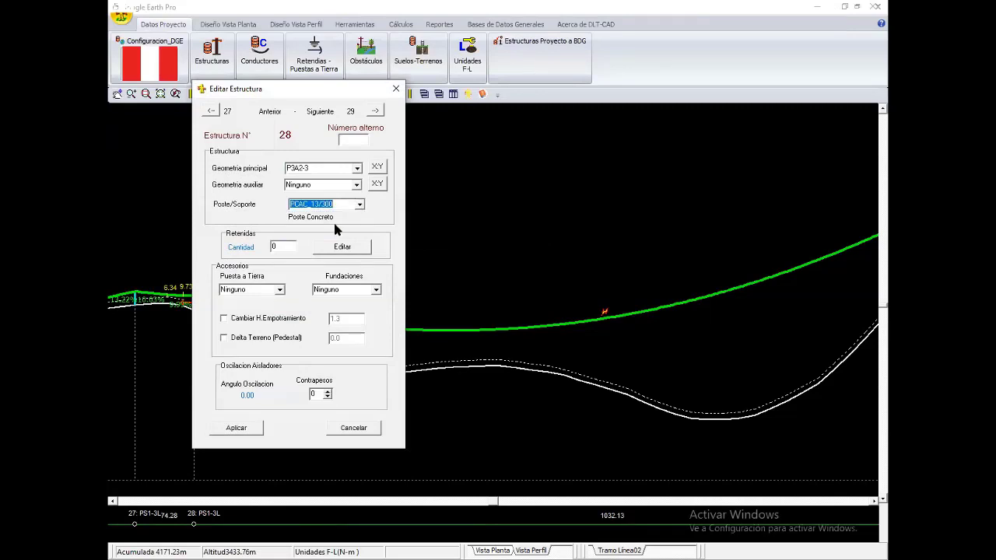
left_click(249, 427)
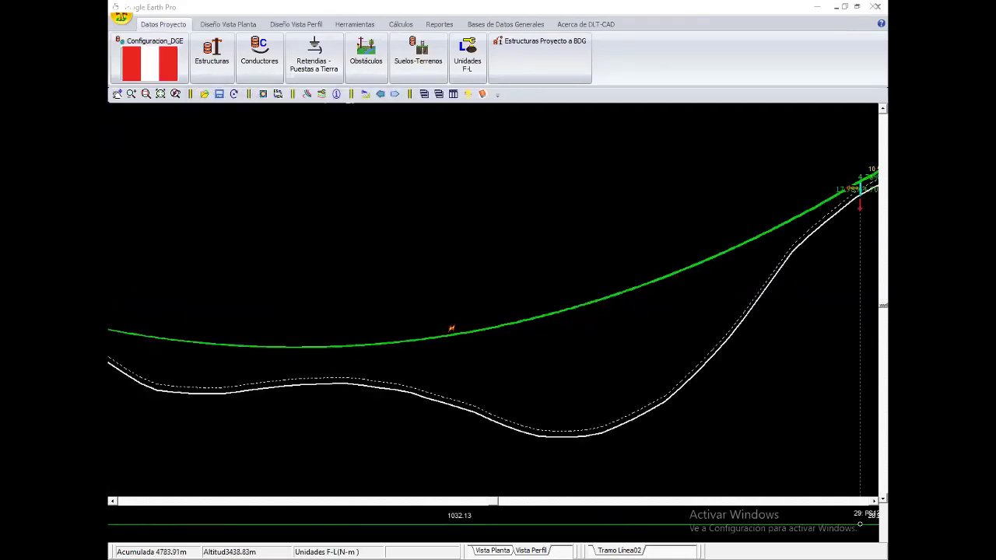
Move structure 29 along the profile and give it a PCAC_13/400 pole.
right_click(665, 222)
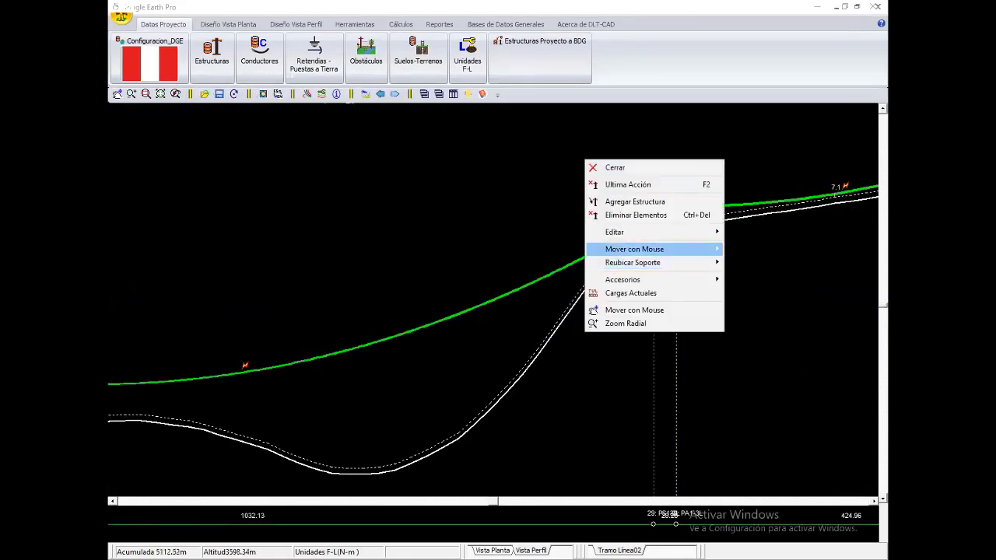
left_click(778, 248)
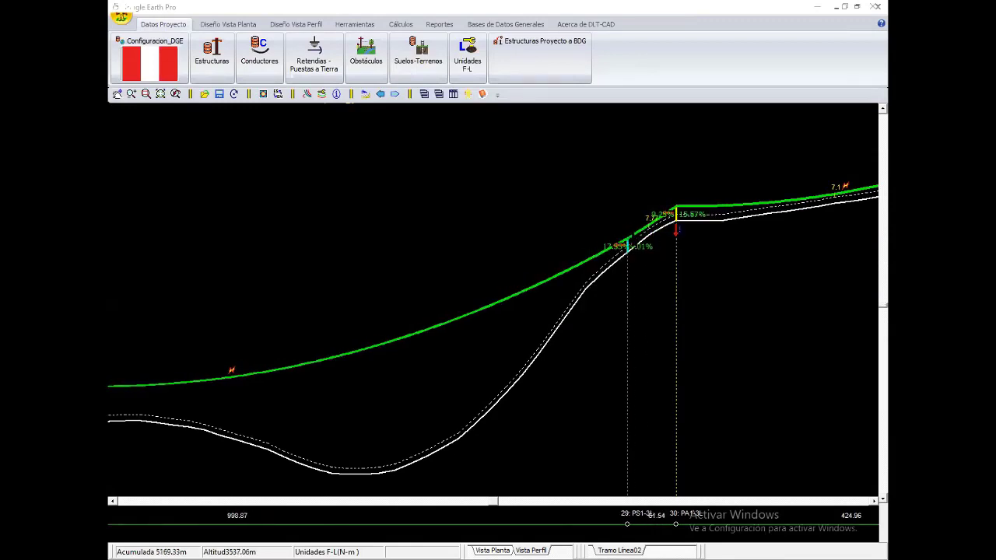
right_click(645, 246)
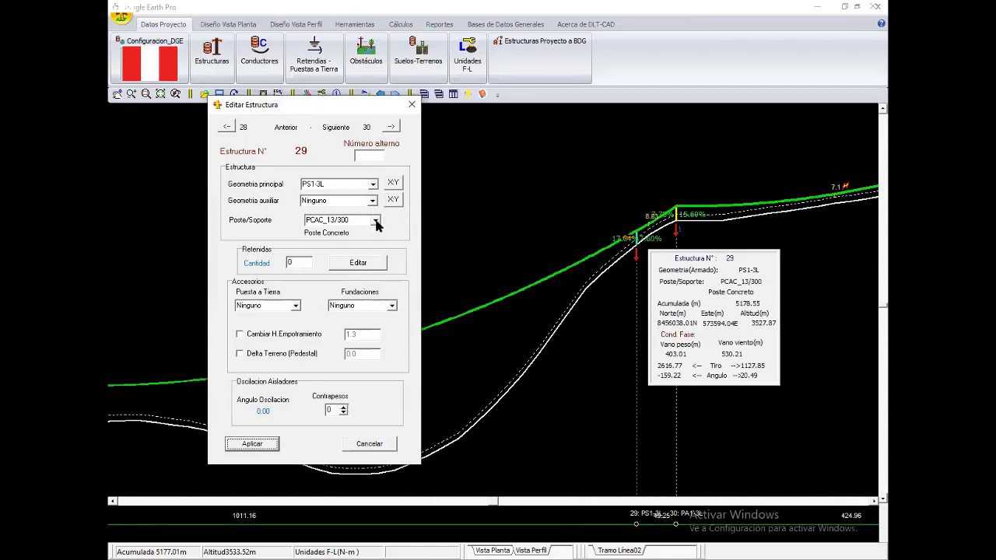
left_click(376, 223)
left_click(361, 235)
left_click(373, 185)
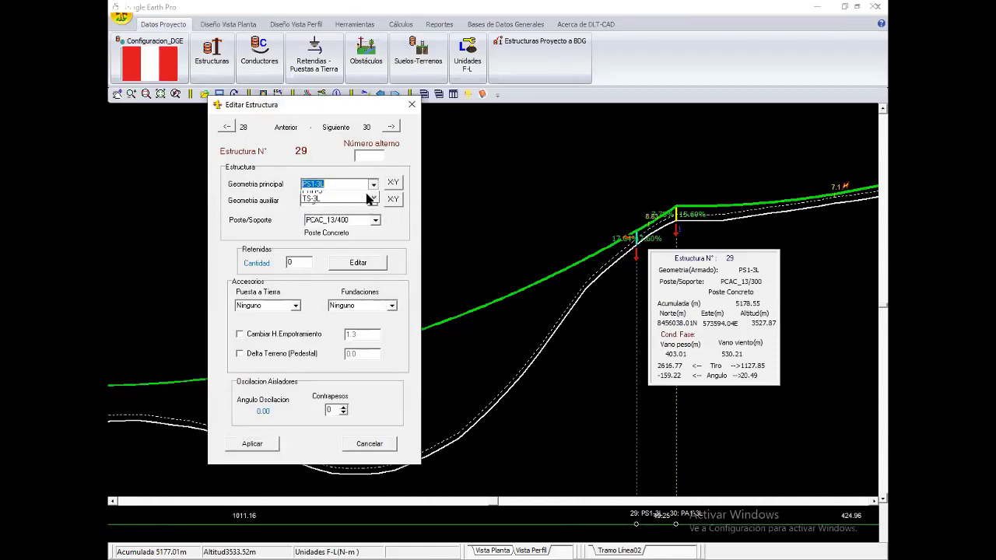
left_click(262, 451)
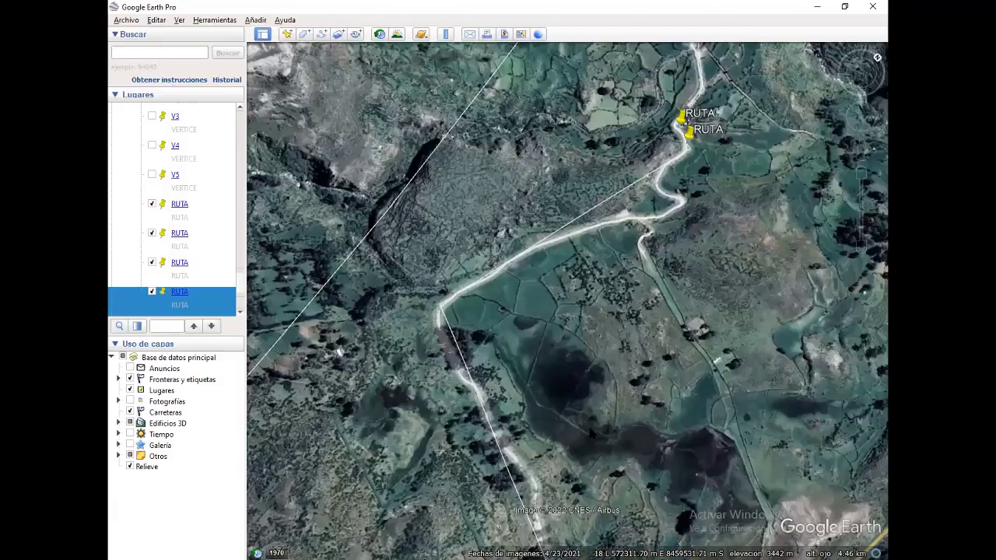
Pan the map along the route and show Alternativa1's elevation profile.
scroll(583, 305, "down", 2)
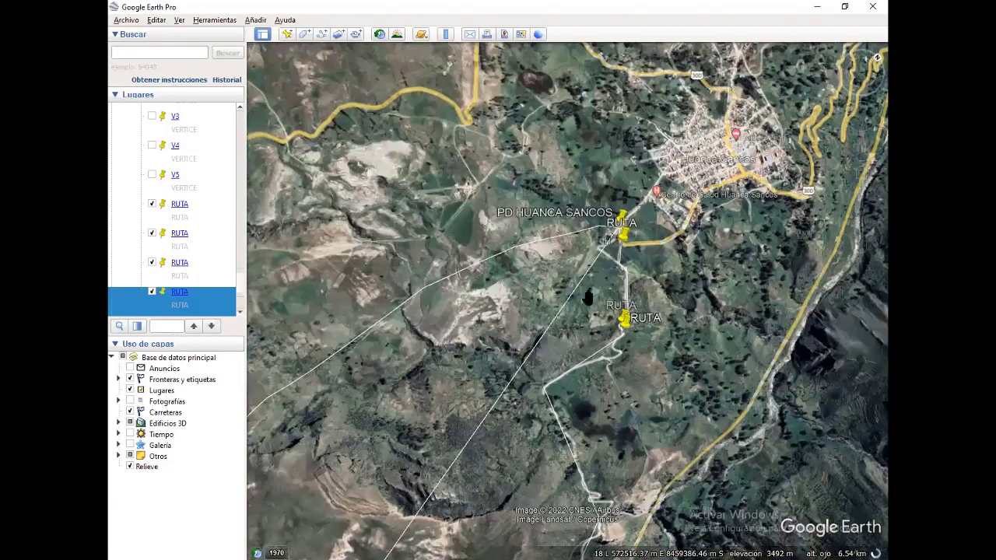
mouse_move(587, 298)
left_mouse_down()
mouse_move(580, 289)
mouse_move(619, 195)
left_mouse_up()
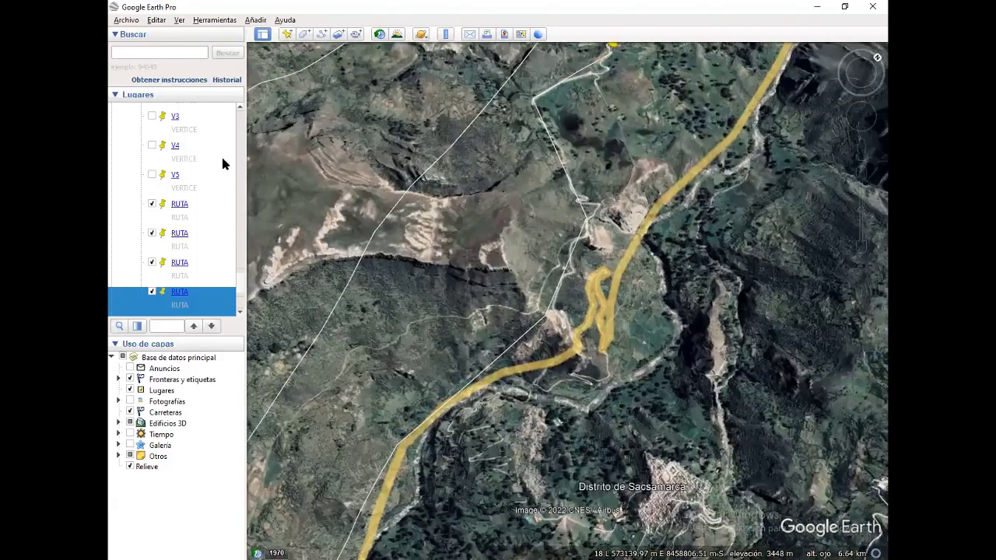
scroll(194, 226, "up", 3)
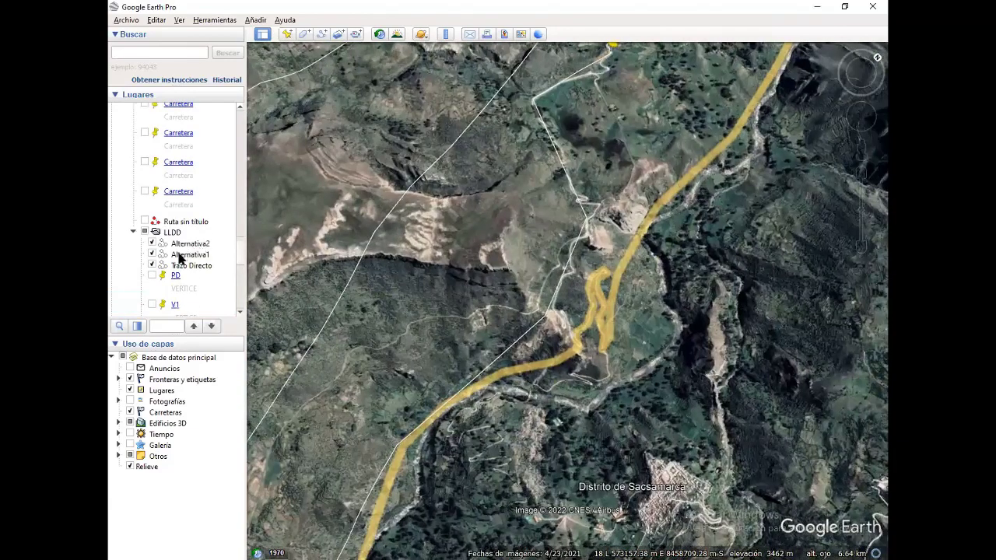
right_click(186, 254)
left_click(234, 378)
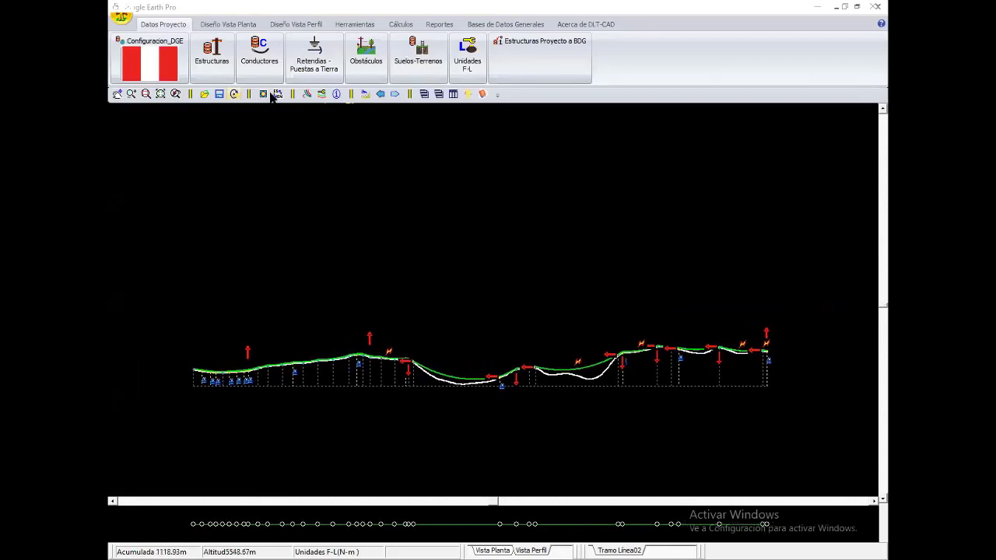
Switch to Diseño Vista Perfil and close the zoom to show the whole line profile.
left_click(295, 24)
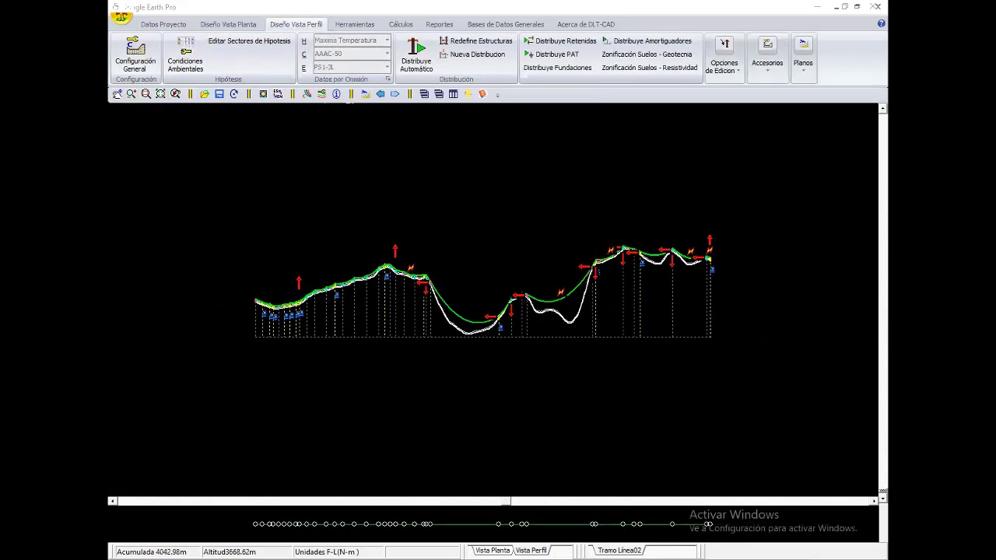
right_click(337, 205)
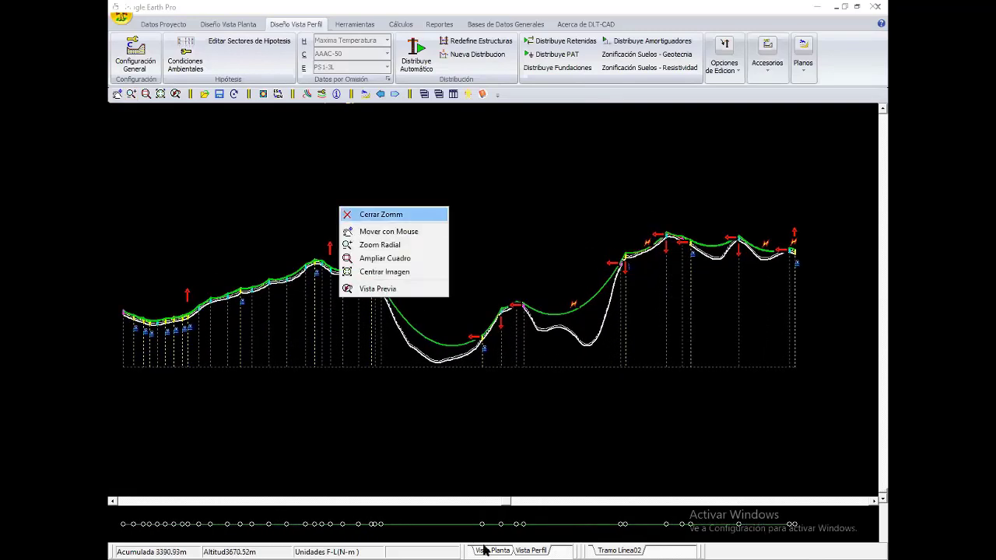
left_click(358, 213)
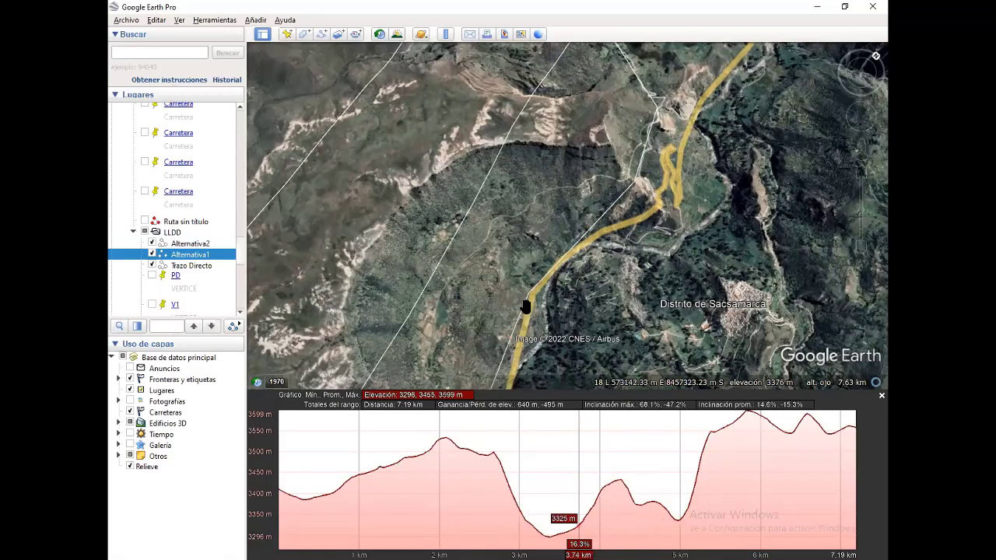
Open Alternativa1's route properties and drag a vertex to shorten the route.
right_click(194, 255)
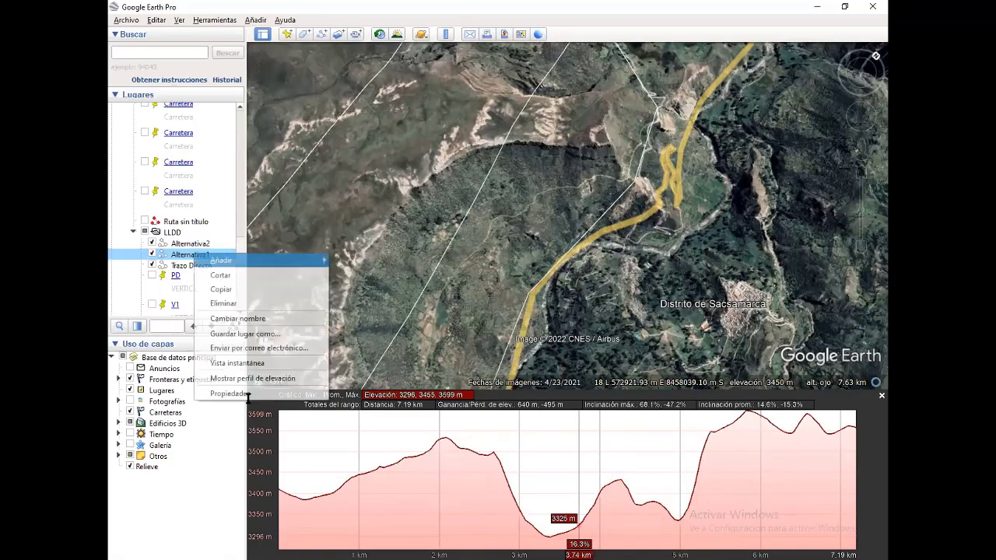
left_click(226, 393)
left_click_drag(529, 298, 557, 302)
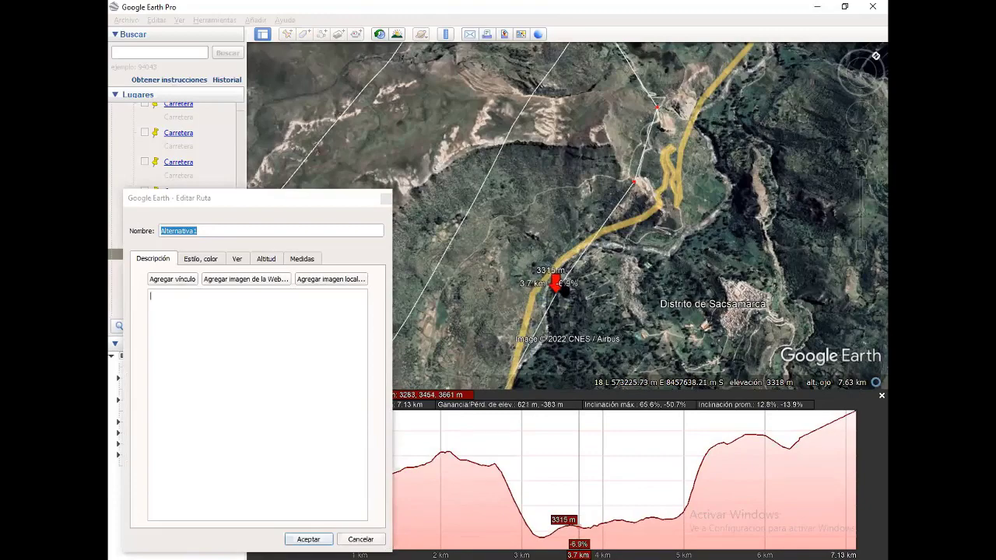
scroll(457, 264, "down", 1)
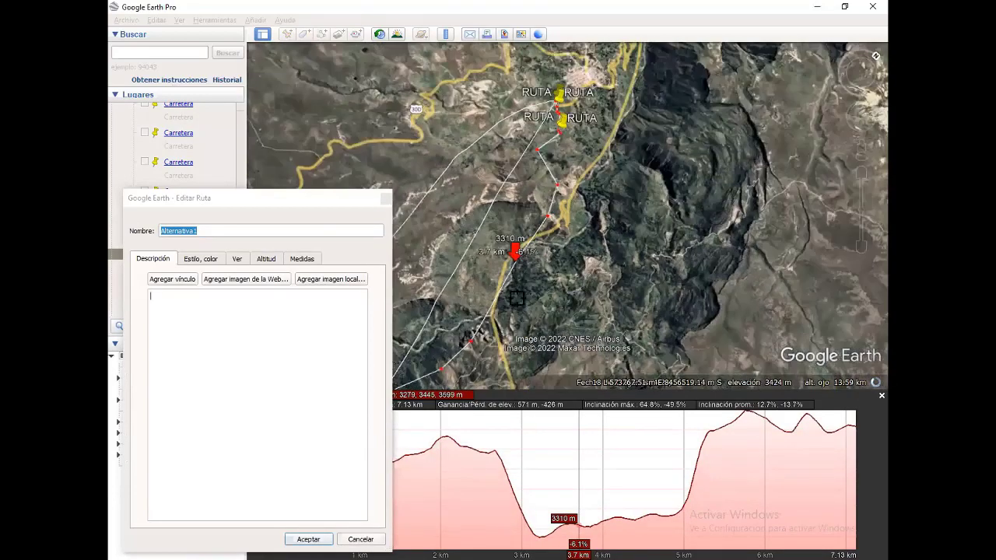
scroll(515, 299, "down", 1)
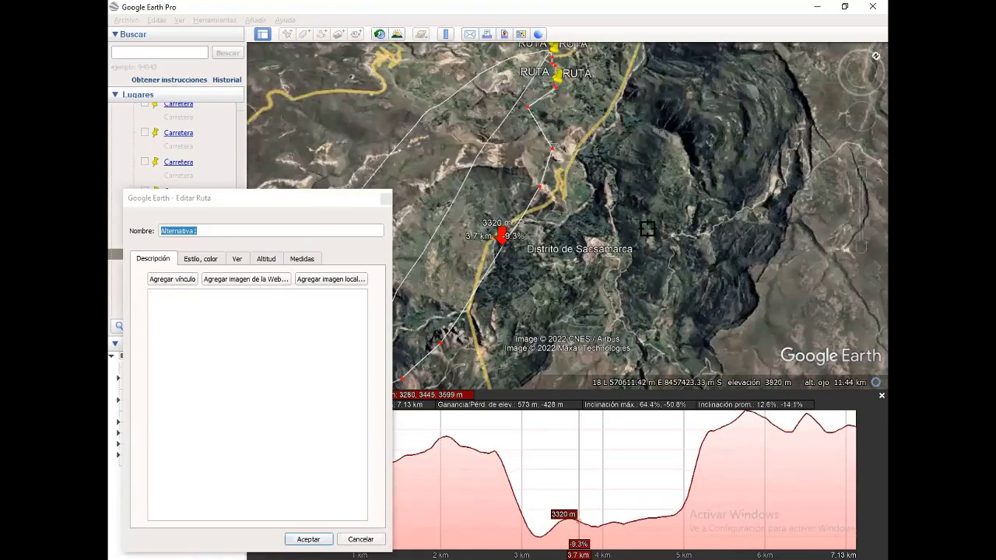
scroll(647, 229, "down", 1)
scroll(795, 207, "down", 1)
scroll(542, 273, "down", 1)
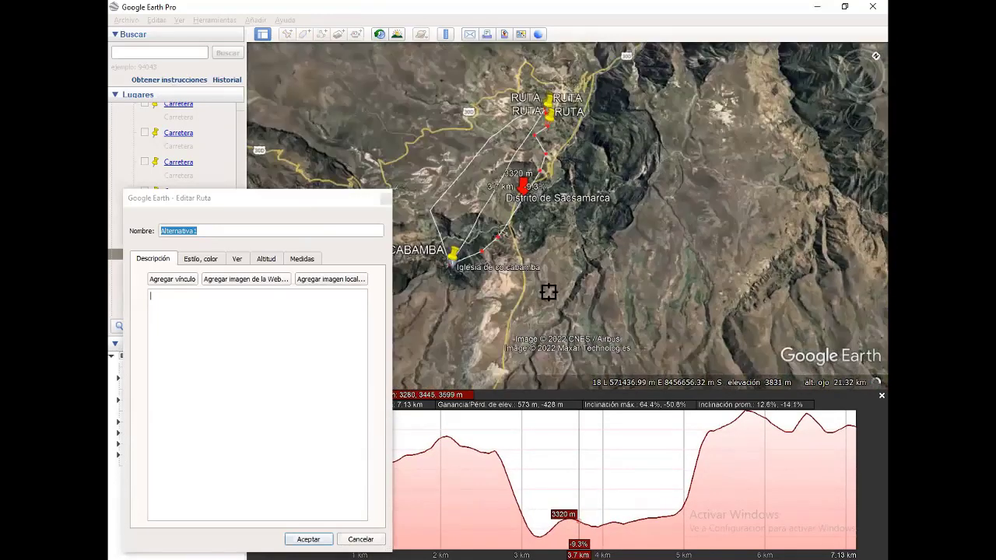
scroll(546, 293, "up", 1)
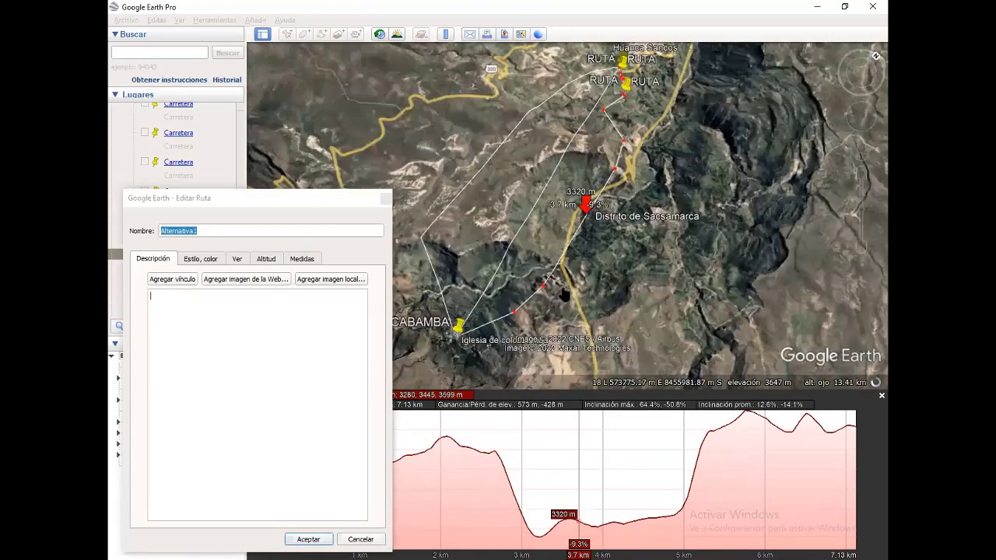
Nudge several route vertices near the road, removing an extra one added by mistake.
mouse_move(546, 283)
left_mouse_down()
mouse_move(543, 264)
mouse_move(550, 271)
left_mouse_up()
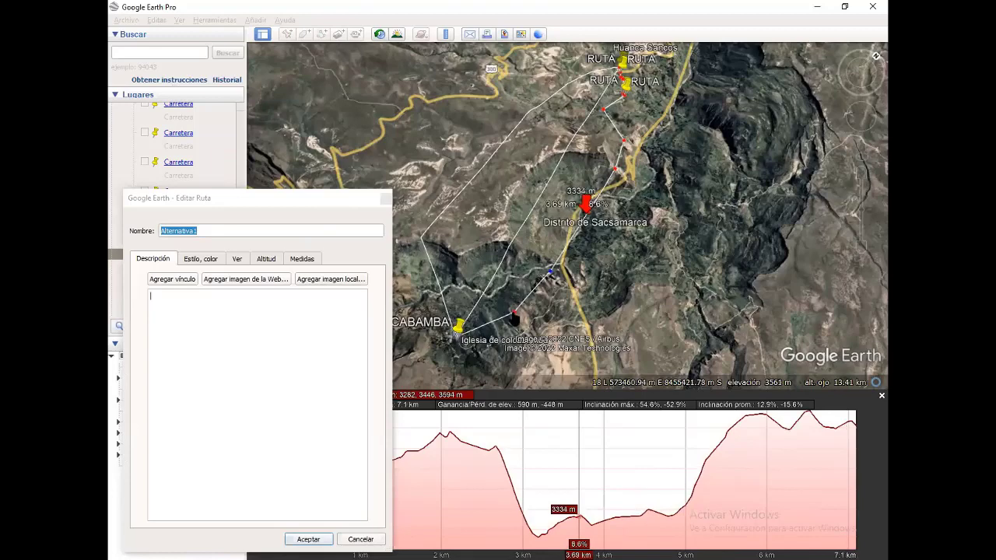
left_click_drag(510, 305, 504, 295)
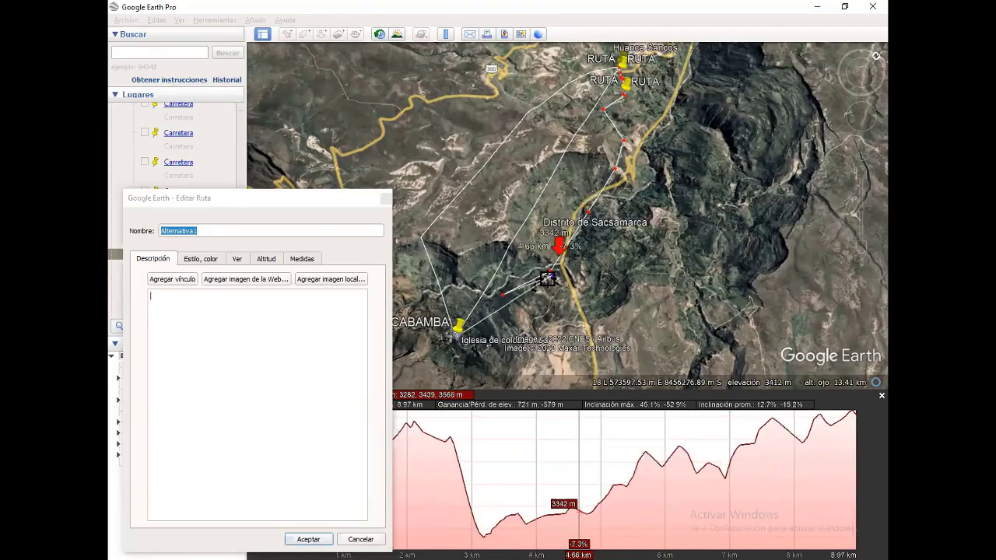
left_click_drag(554, 282, 504, 305)
right_click(504, 305)
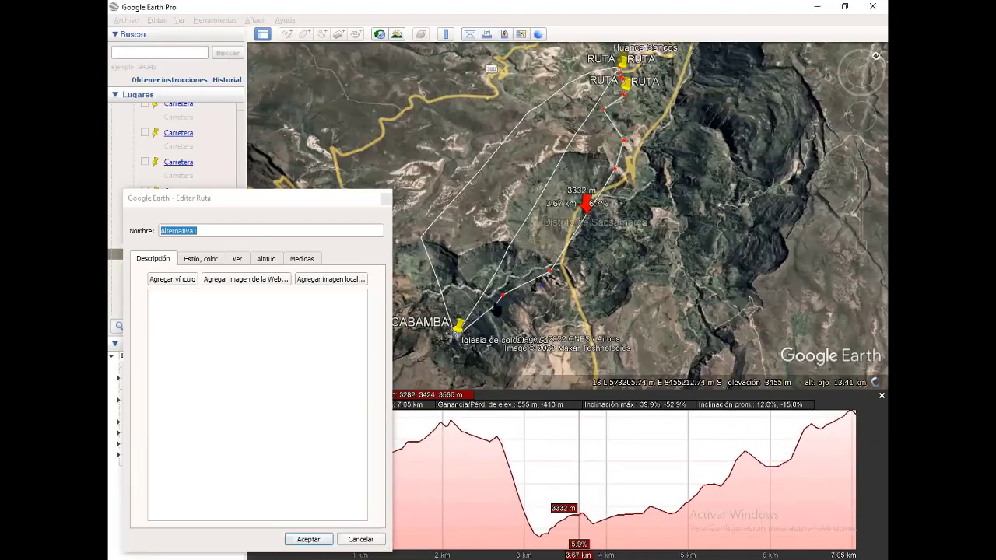
mouse_move(552, 274)
left_mouse_down()
mouse_move(546, 259)
mouse_move(557, 266)
left_mouse_up()
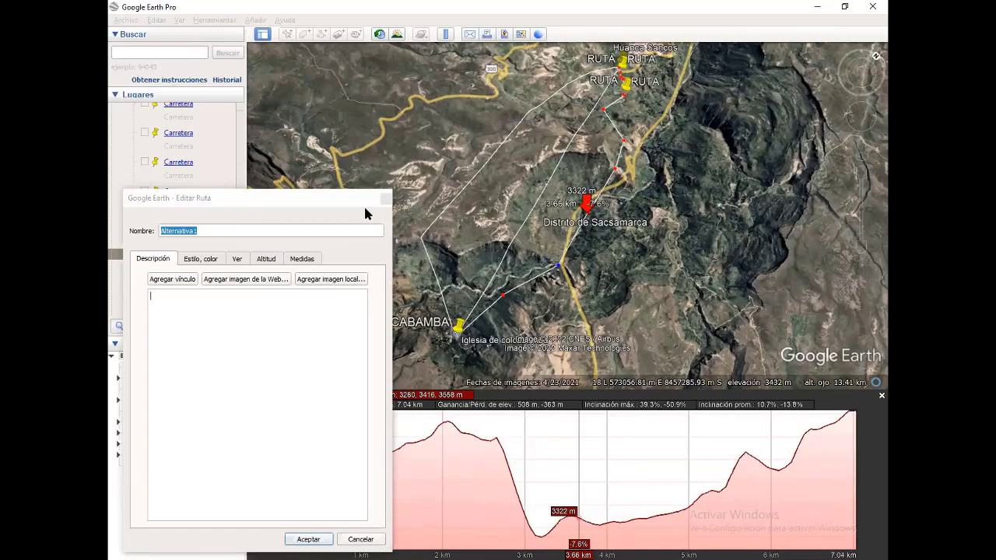
left_click_drag(340, 206, 454, 120)
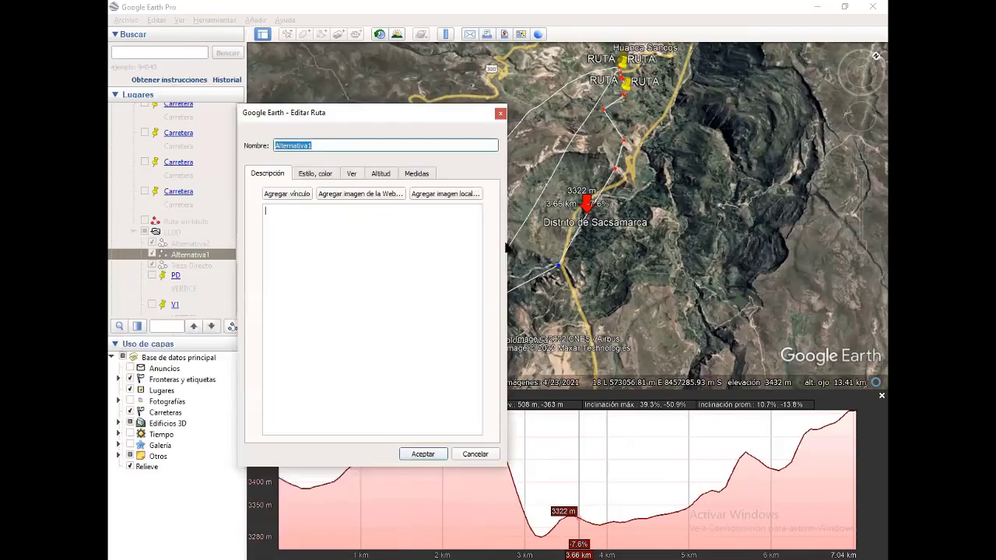
Confirm the route as Alternativa3 and save it as Alternativa3.kml.
key("Tab")
left_click(419, 453)
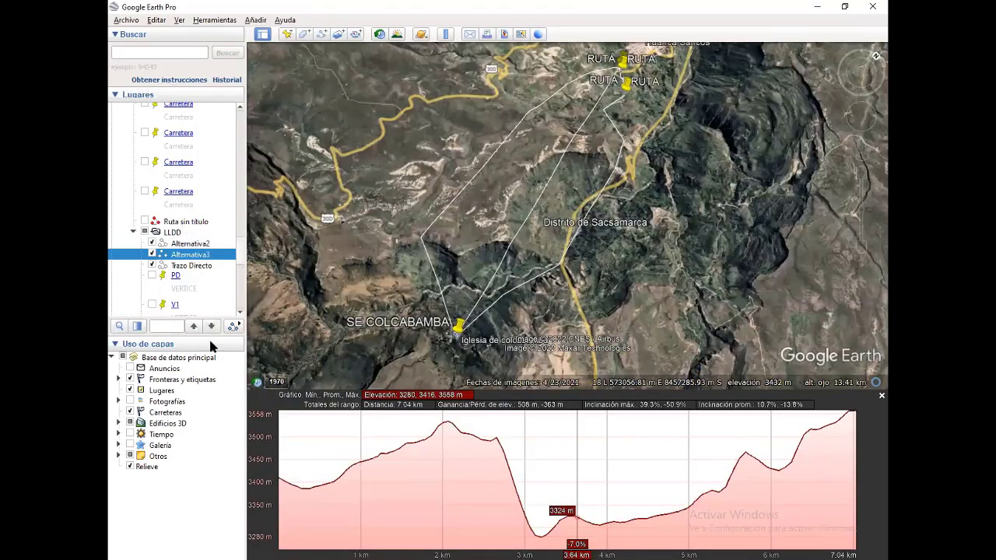
right_click(195, 256)
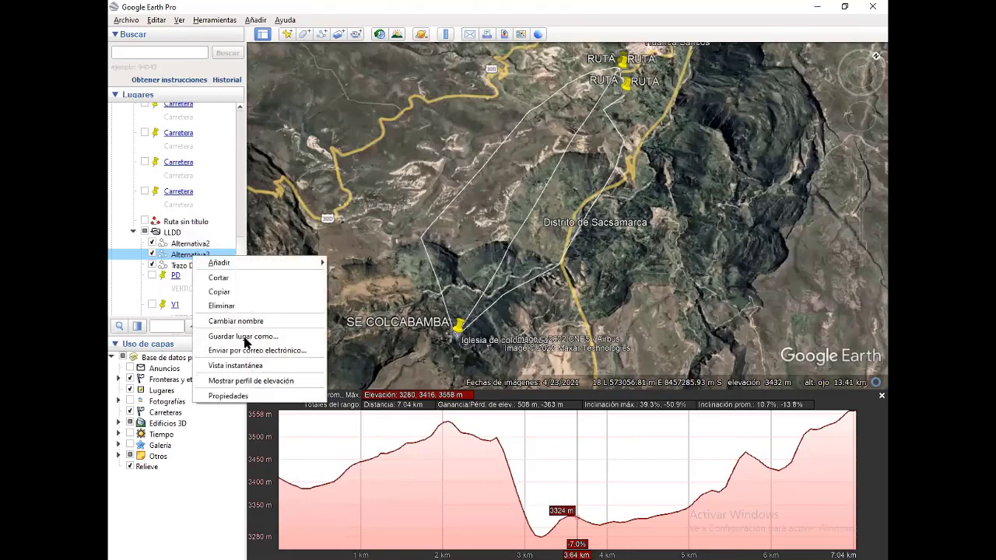
left_click(265, 335)
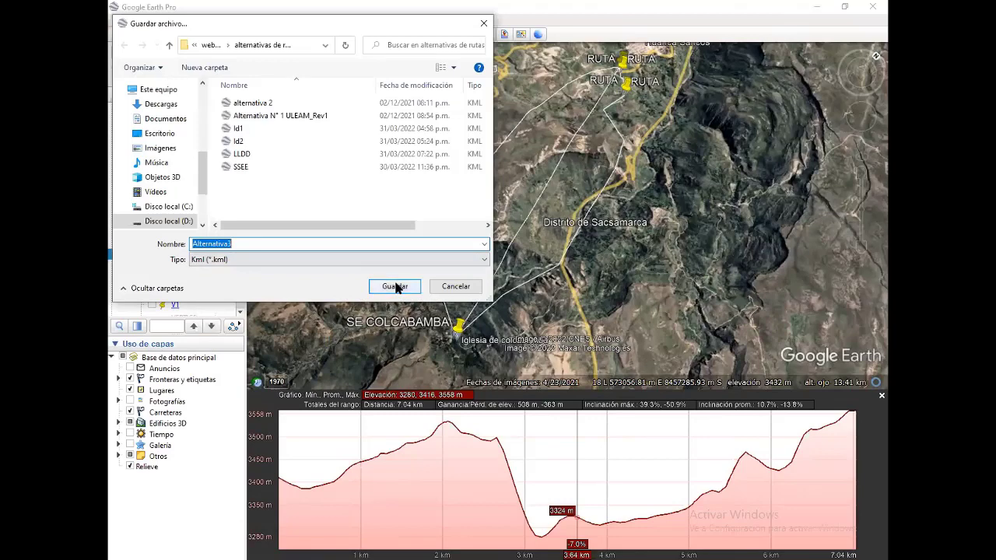
key("Return")
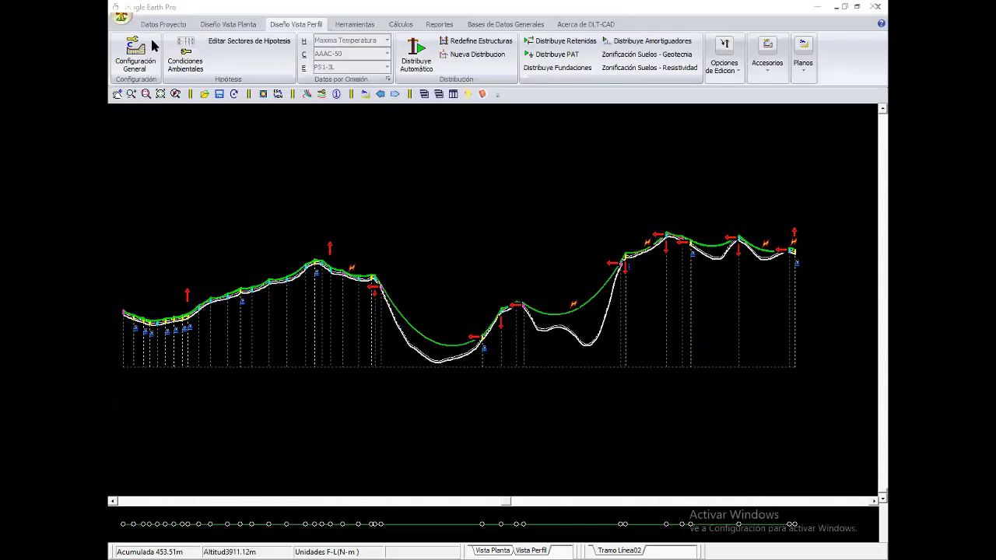
Load the Alternativa3.kml topography and accept the imported XYZ data.
left_click(121, 15)
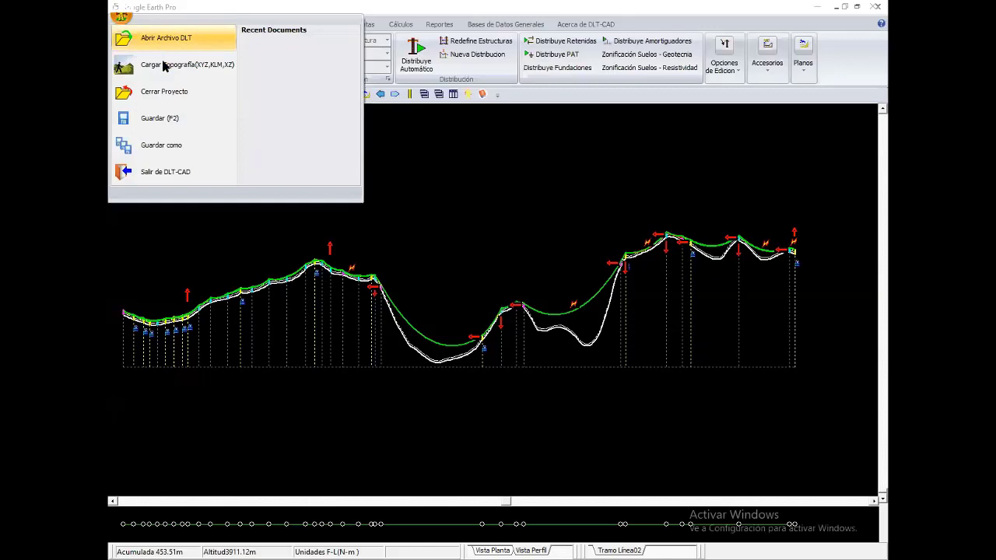
left_click(165, 66)
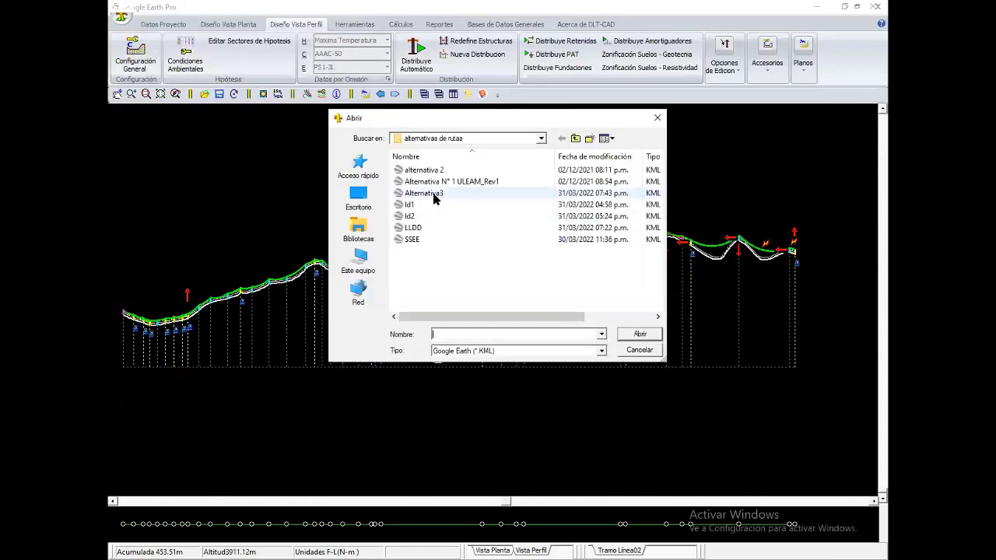
double_click(429, 194)
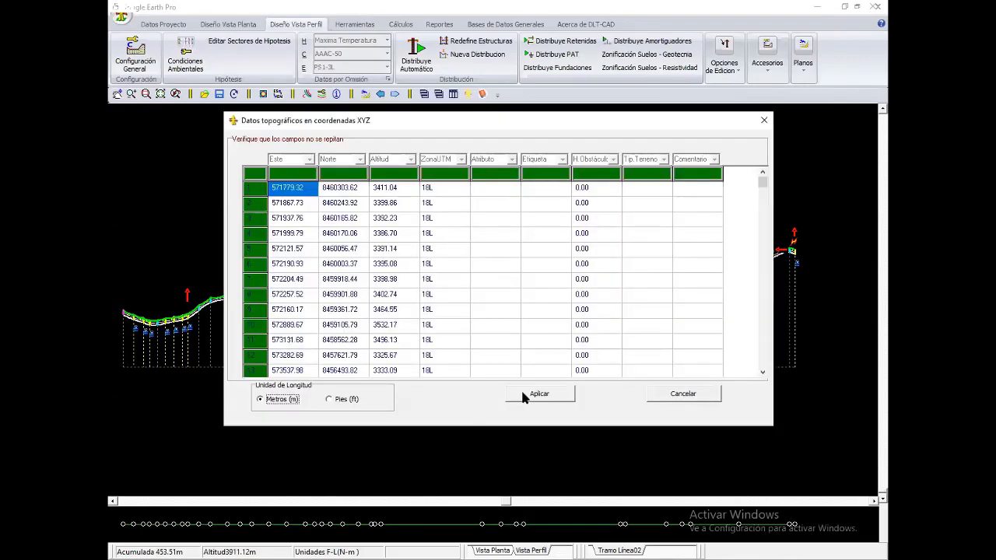
left_click(526, 393)
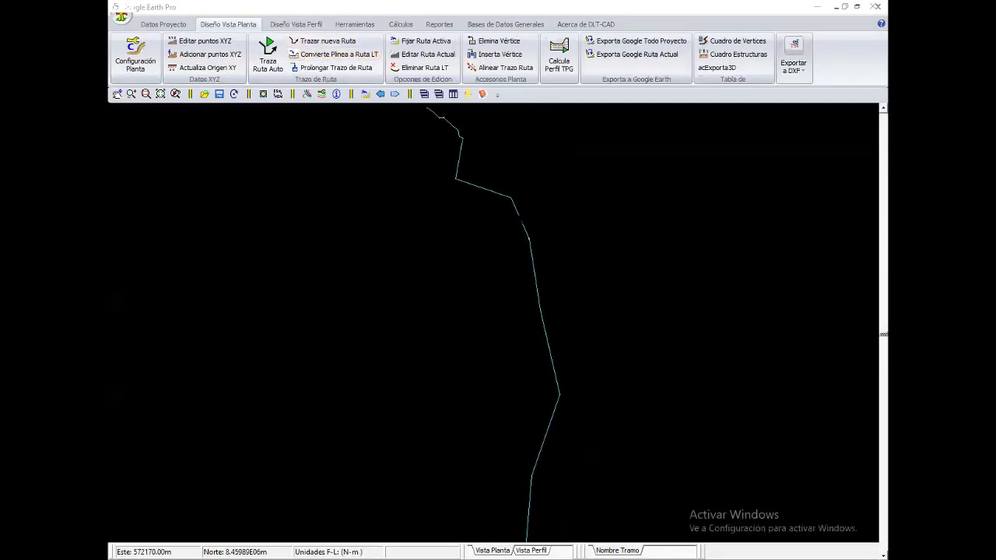
Compute the Alternativa3 terrain profile with 20 m intermediate points and define the route.
left_click(558, 54)
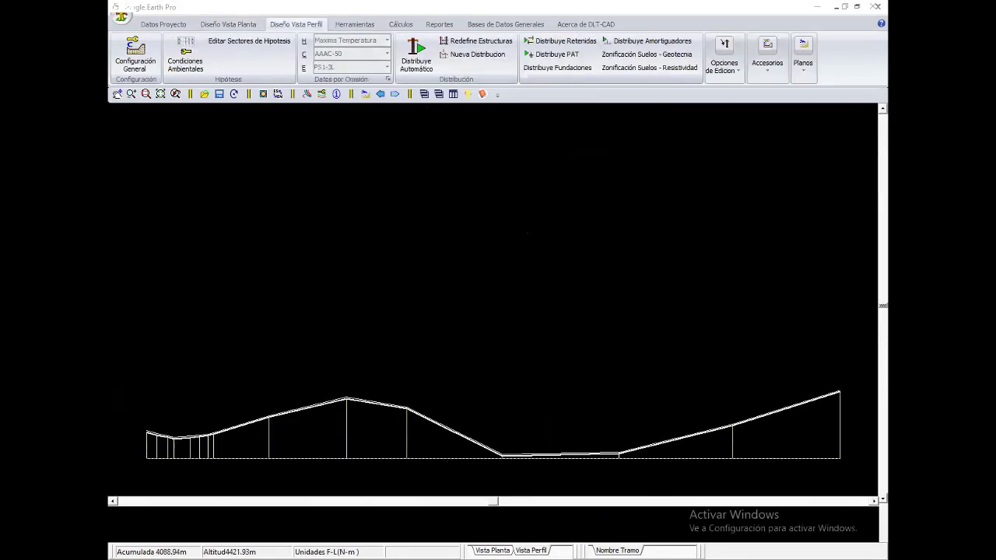
left_click(249, 25)
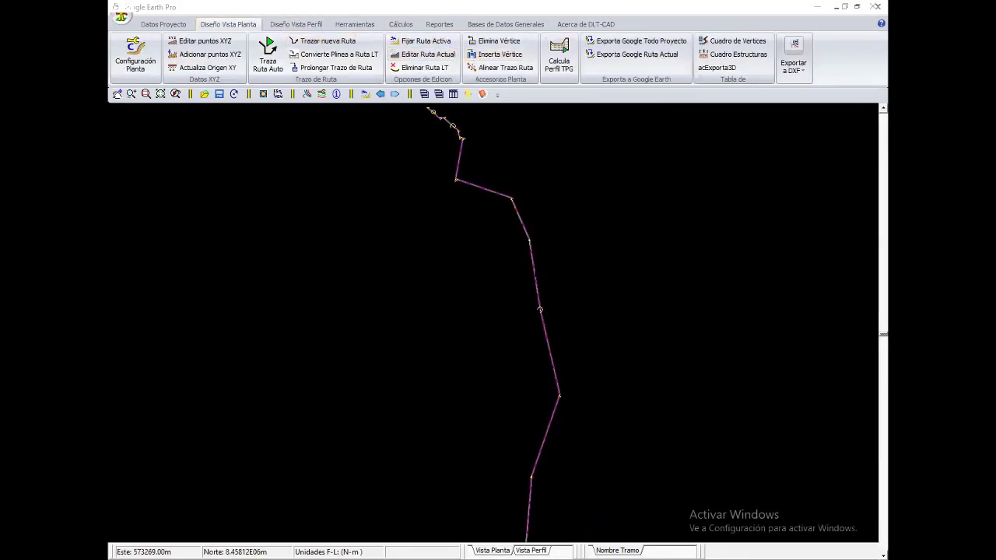
left_click(535, 277)
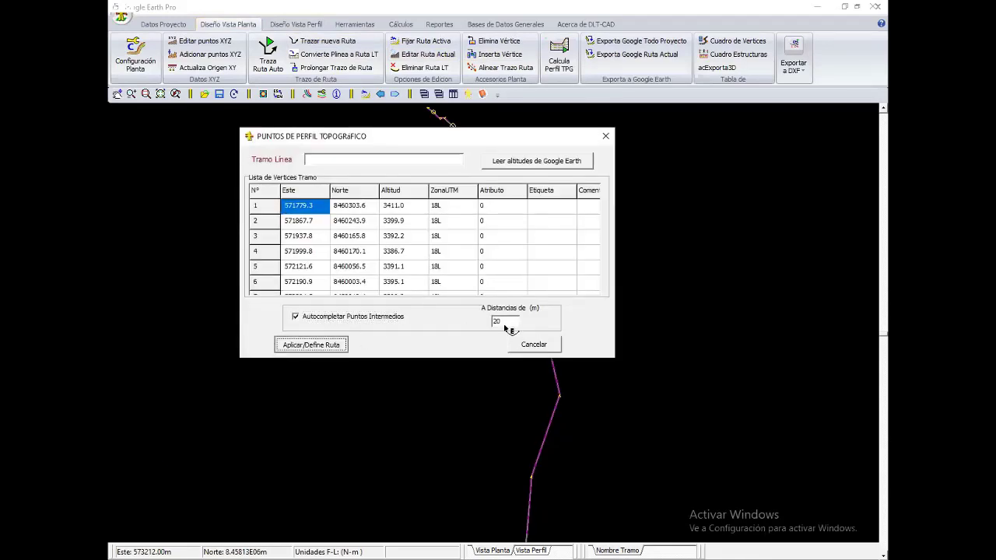
left_click(534, 344)
scroll(569, 288, "up", 2)
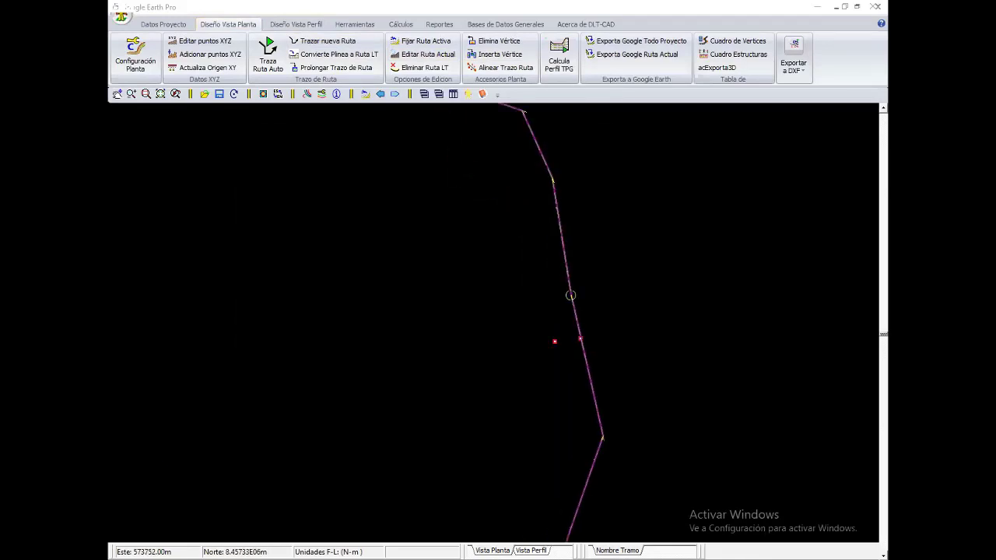
scroll(568, 288, "up", 2)
scroll(569, 288, "up", 2)
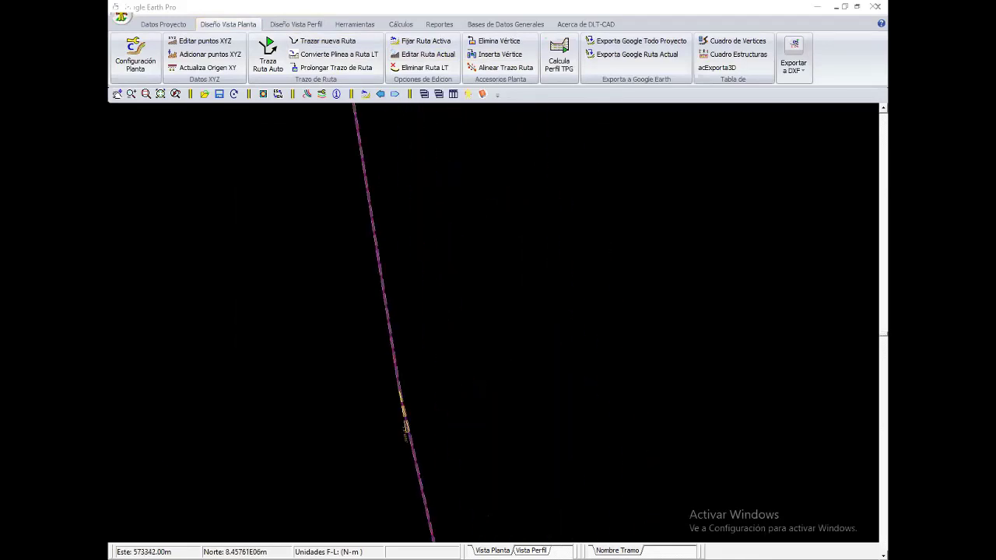
scroll(498, 327, "up", 1)
scroll(498, 327, "up", 1)
scroll(498, 327, "down", 1)
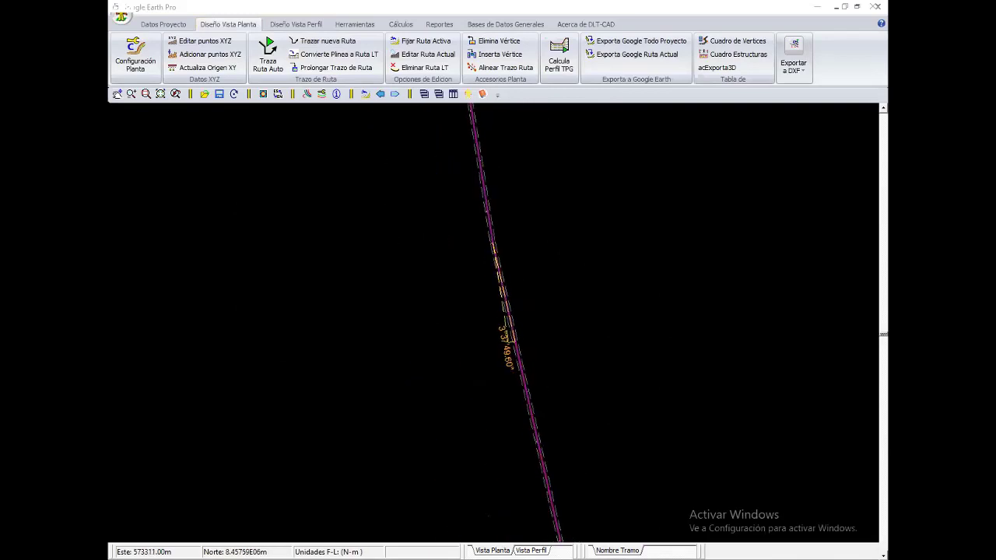
Automatically distribute structures along the new route's terrain profile.
scroll(498, 327, "down", 1)
left_click(558, 56)
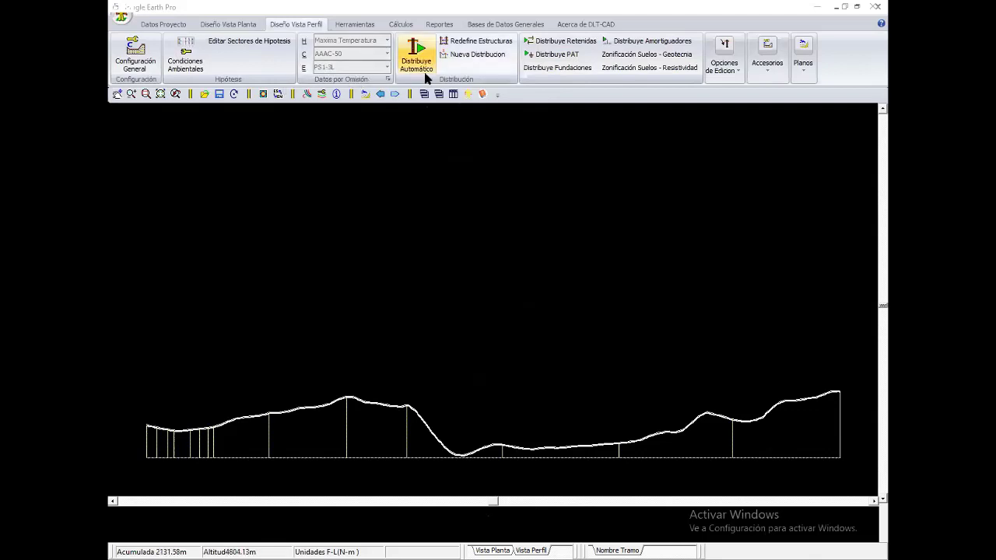
left_click(401, 70)
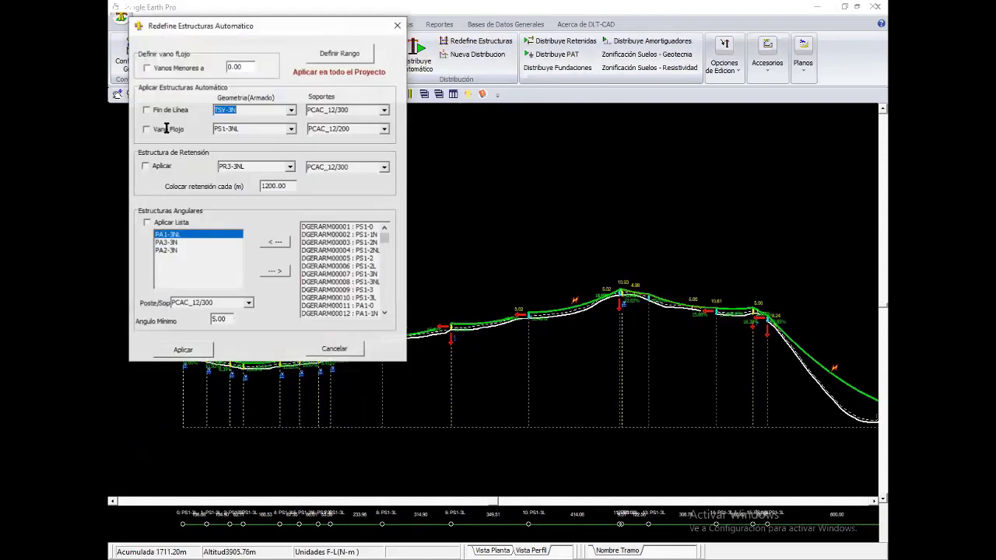
Tick Fin de Línea in Redefine Estructuras, review end-of-line geometries, then cancel.
left_click(165, 112)
left_click(292, 109)
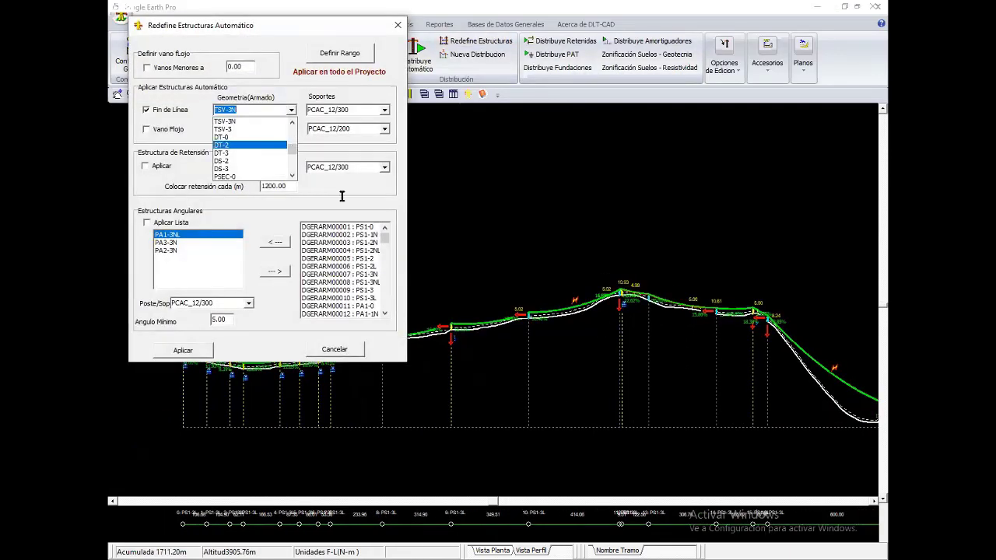
left_click(343, 349)
left_click(342, 348)
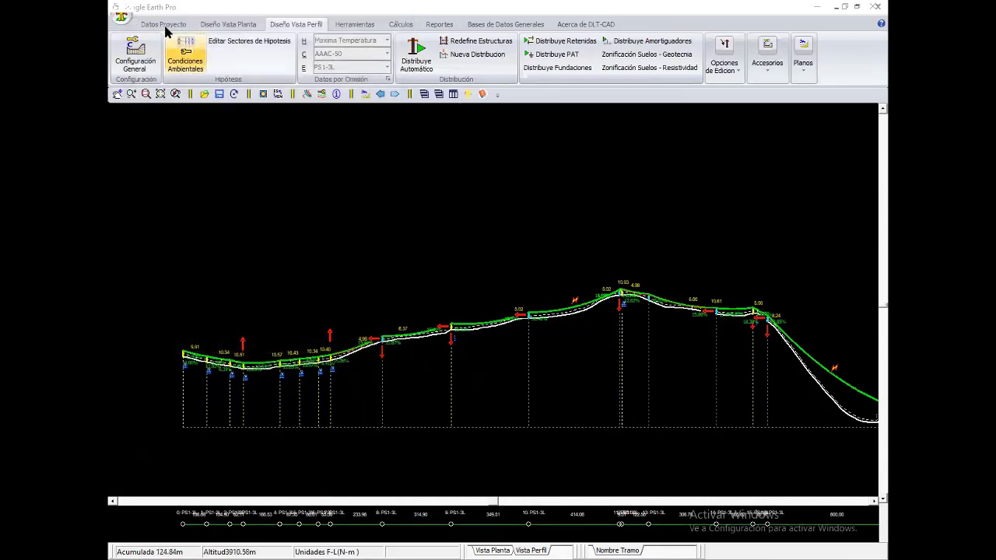
left_click(164, 24)
Add PS1-3L to the project structures, overwriting the existing entry.
left_click(212, 54)
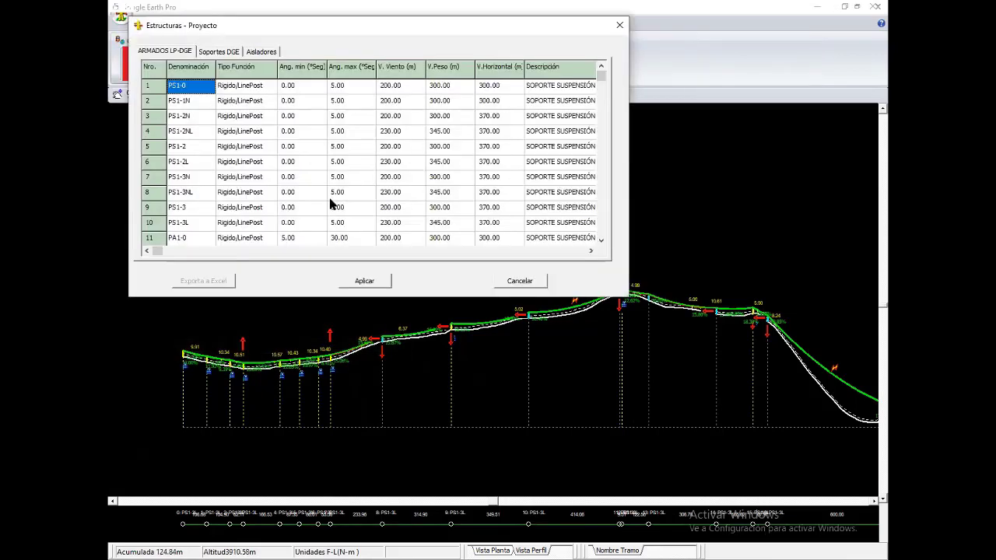
right_click(329, 199)
left_click(311, 157)
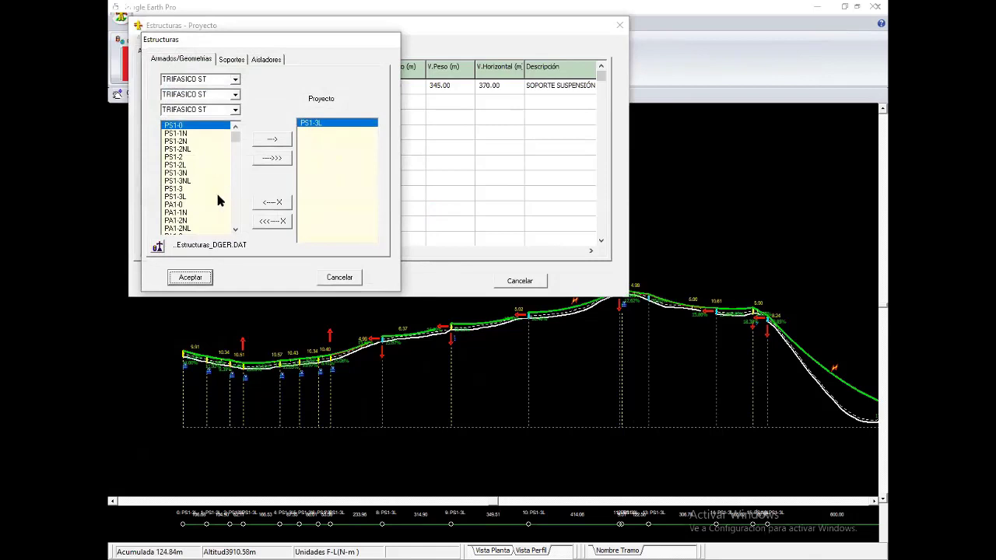
left_click(195, 196)
left_click(278, 144)
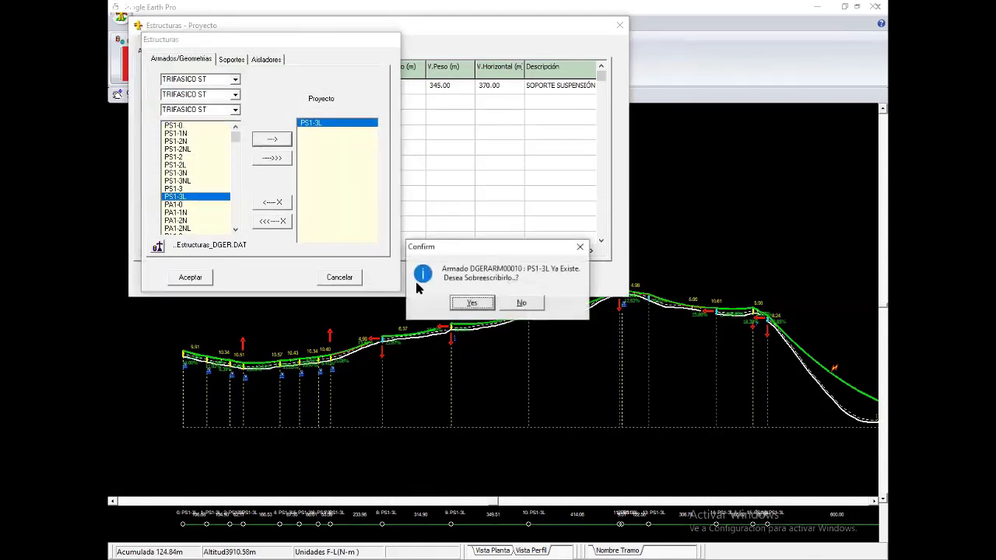
left_click(473, 306)
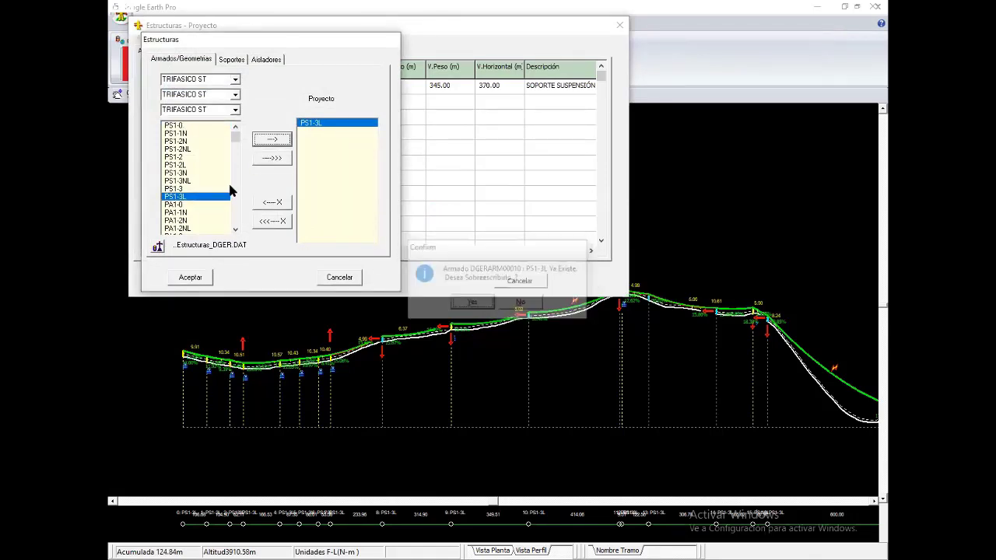
Add PA1-3L and PA2-3 to the project structures.
scroll(234, 175, "down", 3)
scroll(231, 166, "down", 4)
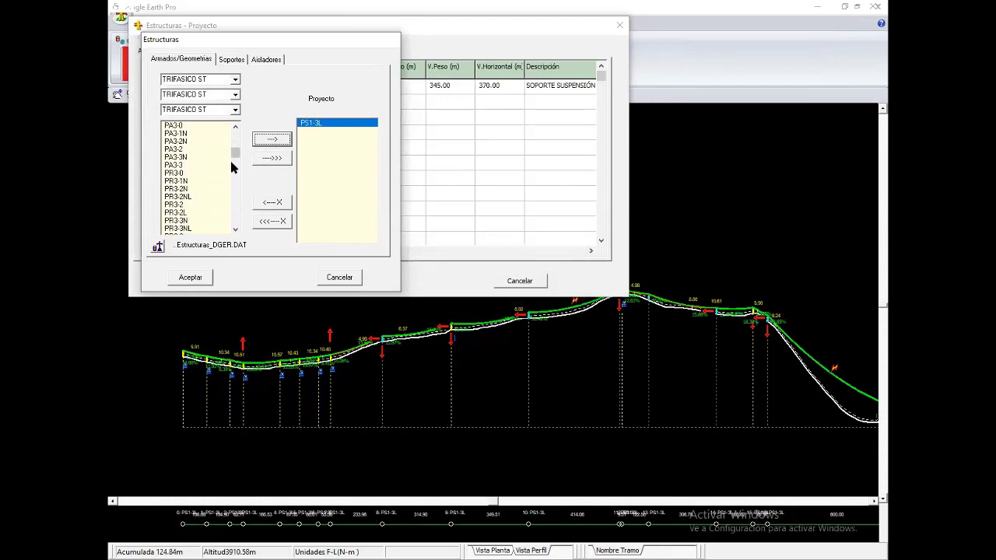
scroll(203, 152, "up", 2)
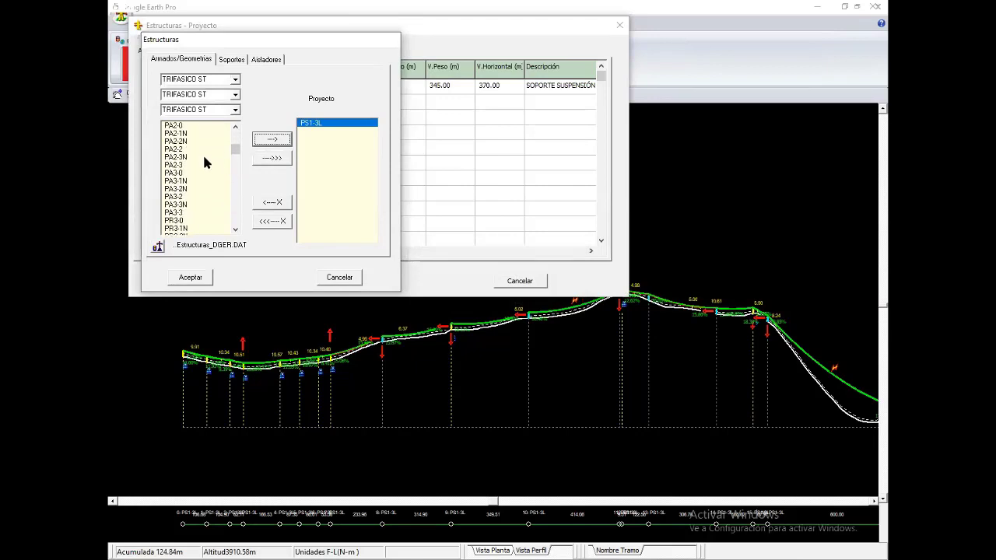
scroll(207, 162, "up", 1)
scroll(206, 162, "up", 1)
double_click(193, 165)
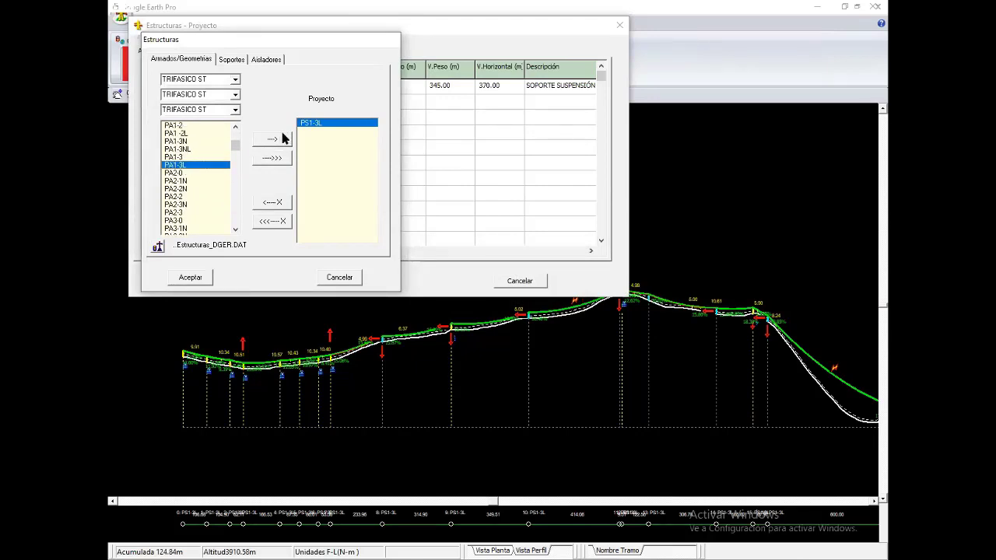
scroll(199, 179, "down", 1)
scroll(191, 160, "down", 1)
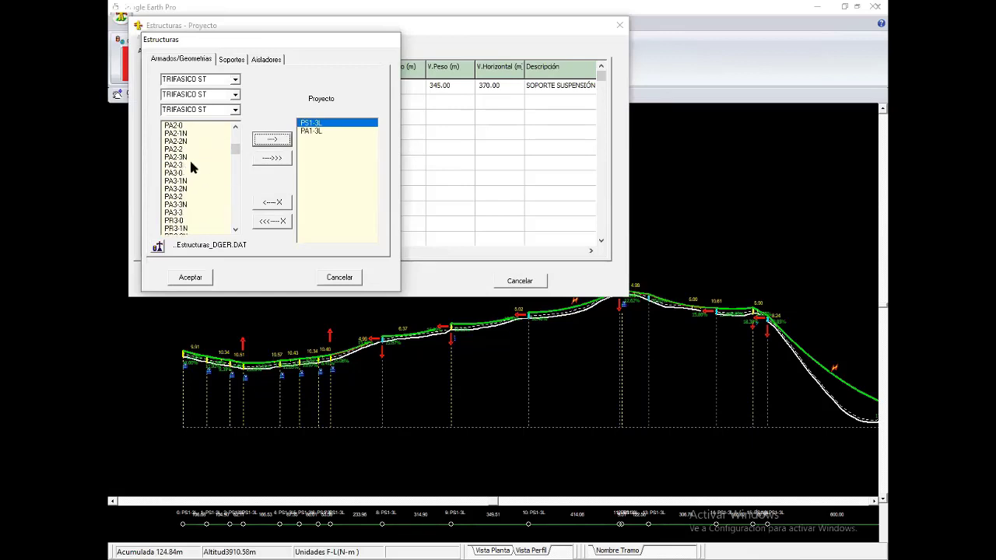
left_click(191, 165)
left_click(273, 138)
Add PA3-3 and PR3-3L to the project structures.
scroll(206, 178, "down", 1)
scroll(202, 169, "down", 1)
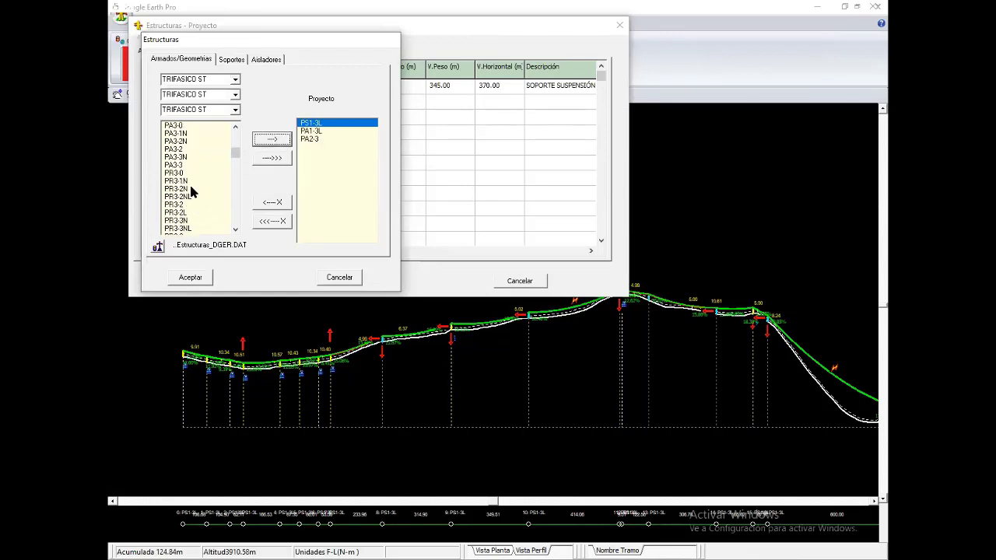
double_click(185, 165)
scroll(207, 196, "down", 1)
scroll(207, 194, "down", 2)
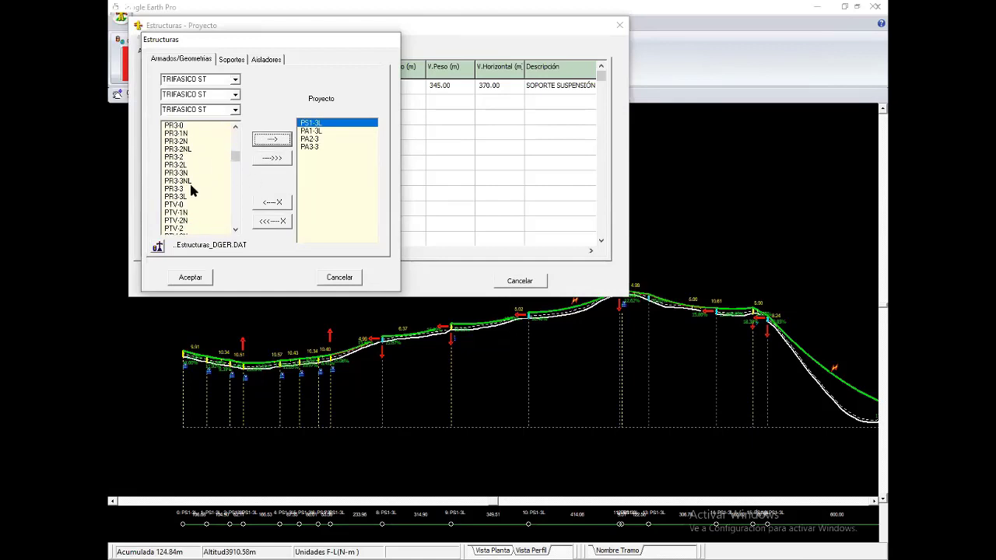
left_click(191, 196)
left_click(272, 138)
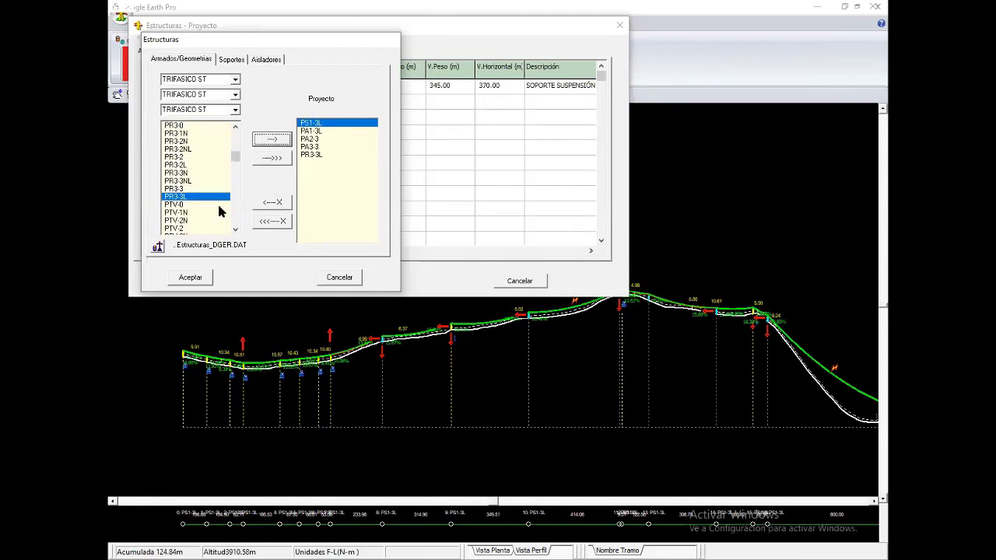
Add PSH-3, PRH-3 and P3A2-3 to the project structures.
scroll(204, 195, "down", 1)
scroll(204, 195, "down", 1)
scroll(207, 191, "down", 1)
scroll(210, 186, "down", 1)
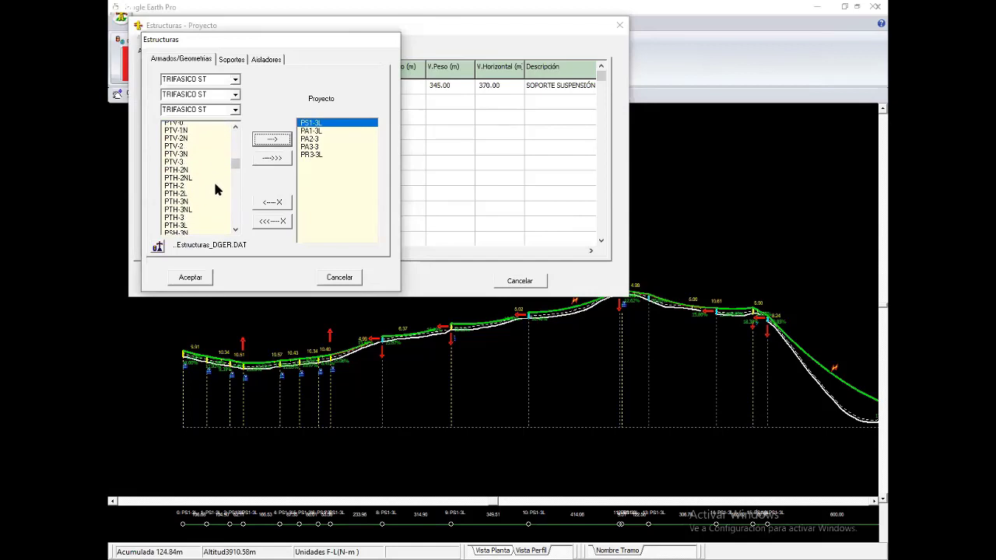
scroll(212, 173, "down", 1)
scroll(205, 195, "down", 1)
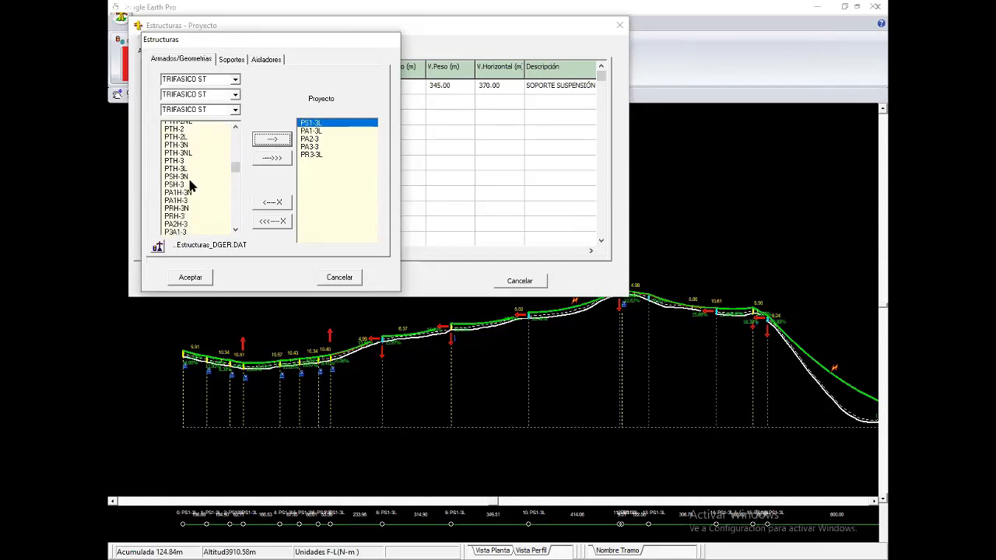
left_click(191, 181)
left_click(269, 140)
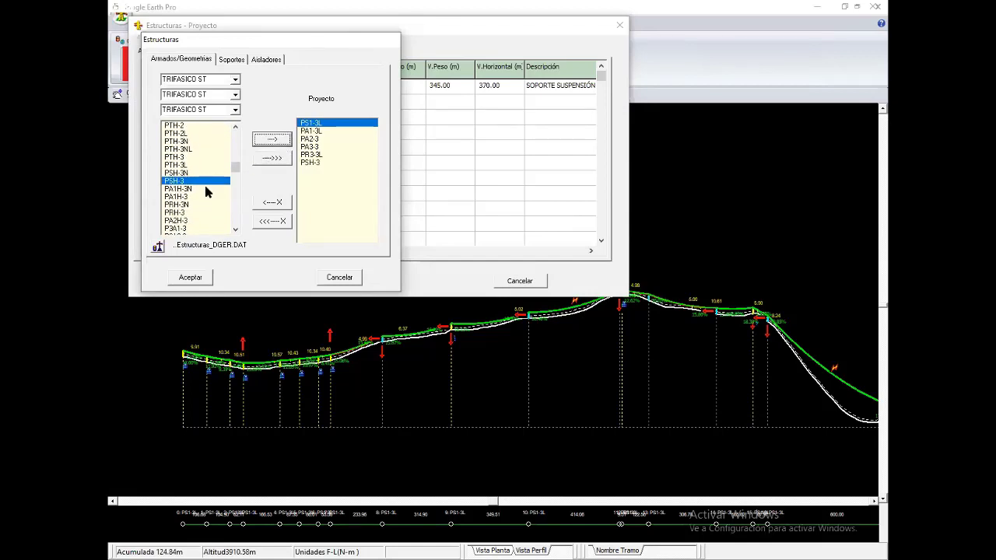
scroll(207, 191, "down", 1)
left_click(187, 188)
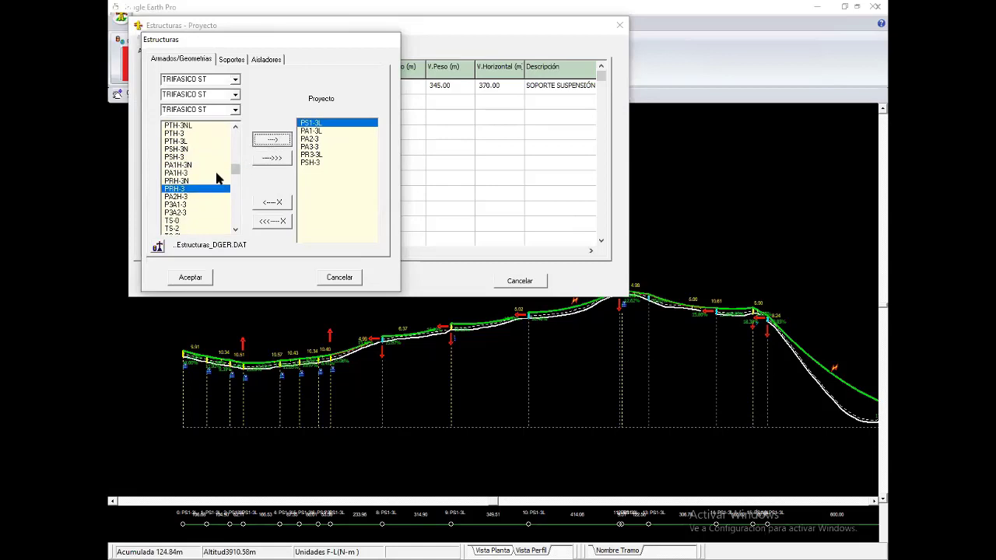
left_click(272, 140)
scroll(202, 190, "down", 1)
left_click(187, 188)
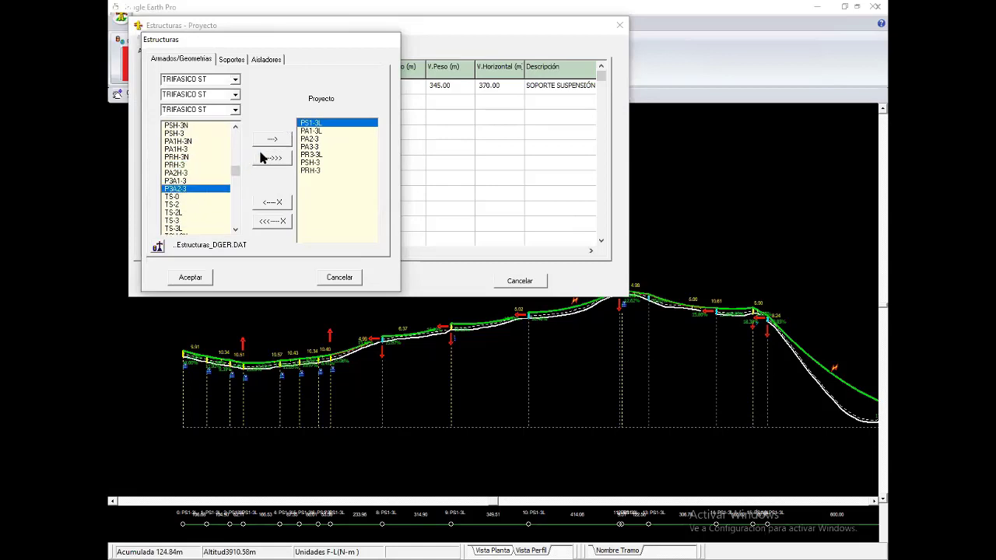
left_click(272, 140)
Confirm the structure set, close the table and pan the profile to stations 17–24.
left_click(194, 277)
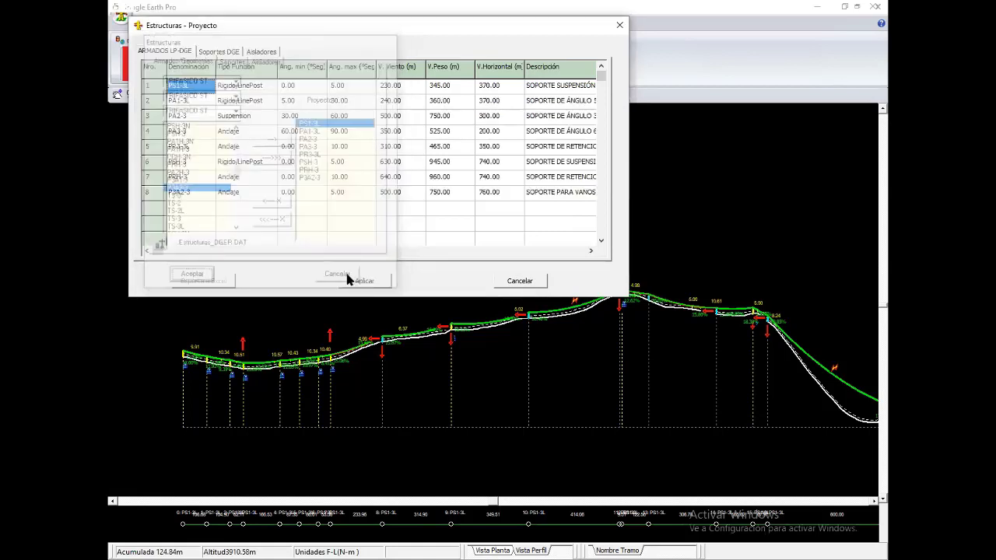
left_click(348, 279)
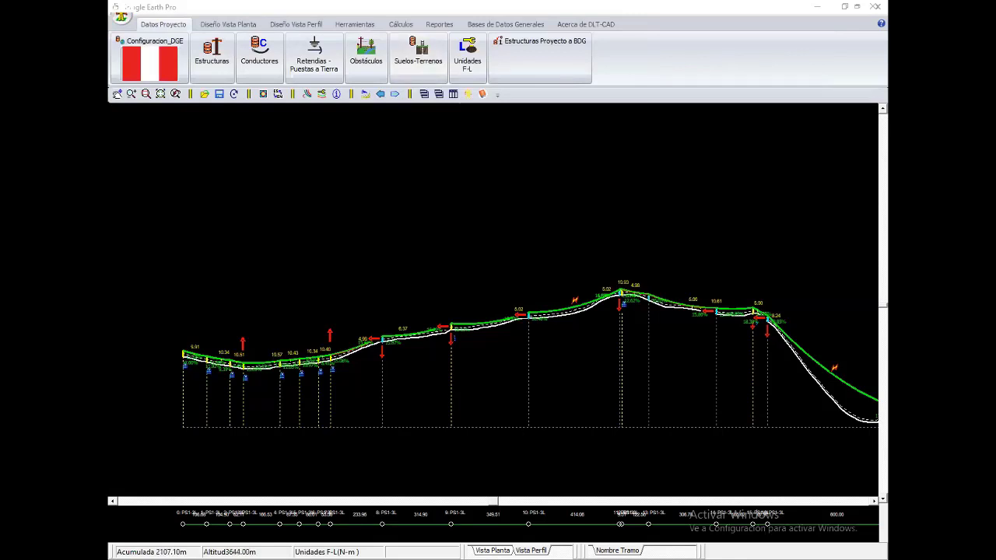
middle_click_drag(700, 350, 265, 316)
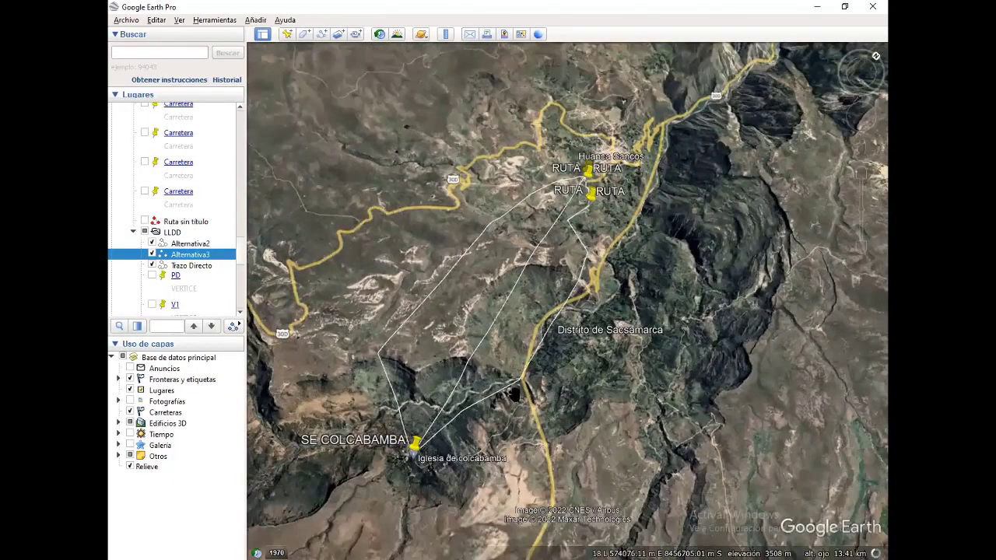
Draw a four-point path from the road junction southward along the road and save it.
scroll(557, 398, "down", 2)
scroll(557, 398, "down", 2)
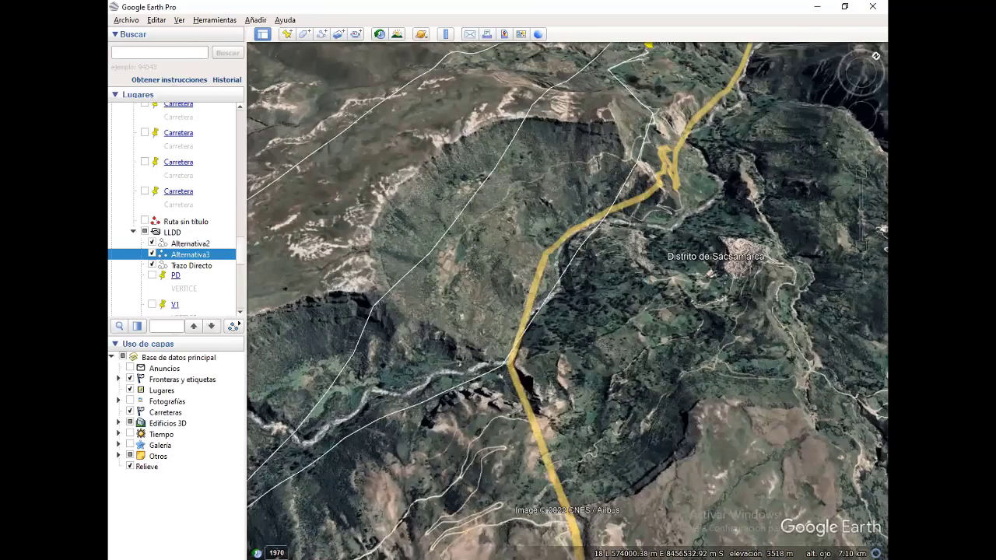
left_click(322, 35)
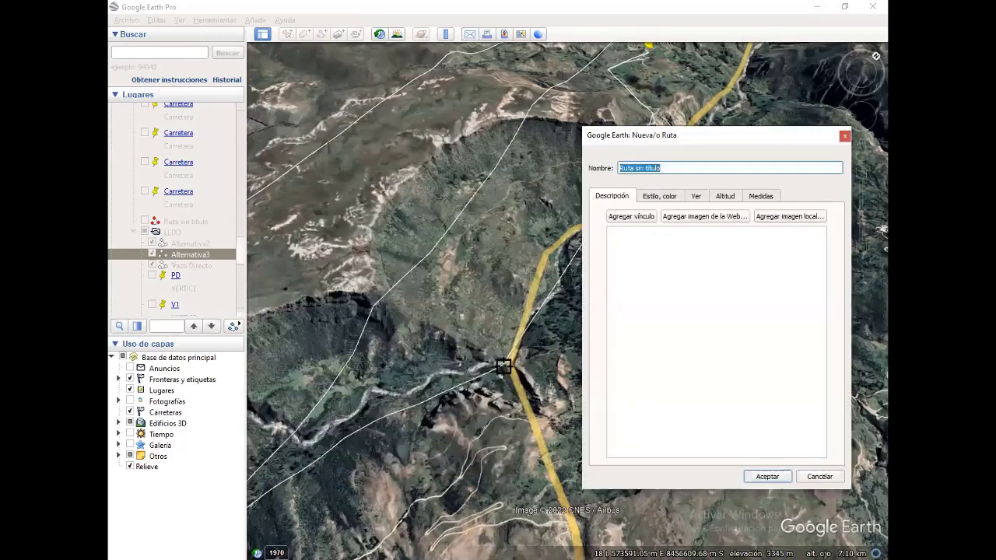
left_click(504, 365)
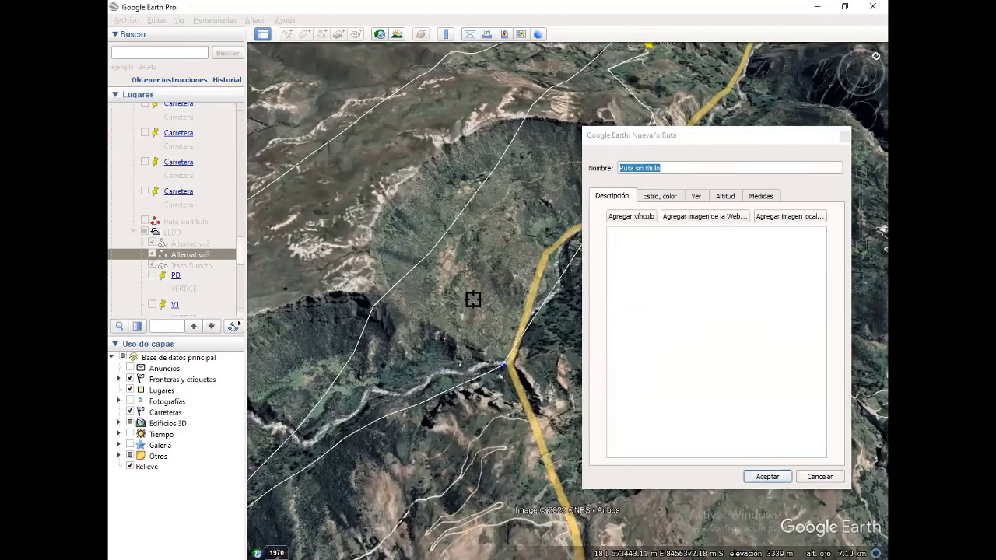
mouse_move(473, 296)
middle_mouse_down()
mouse_move(451, 279)
mouse_move(472, 378)
middle_mouse_up()
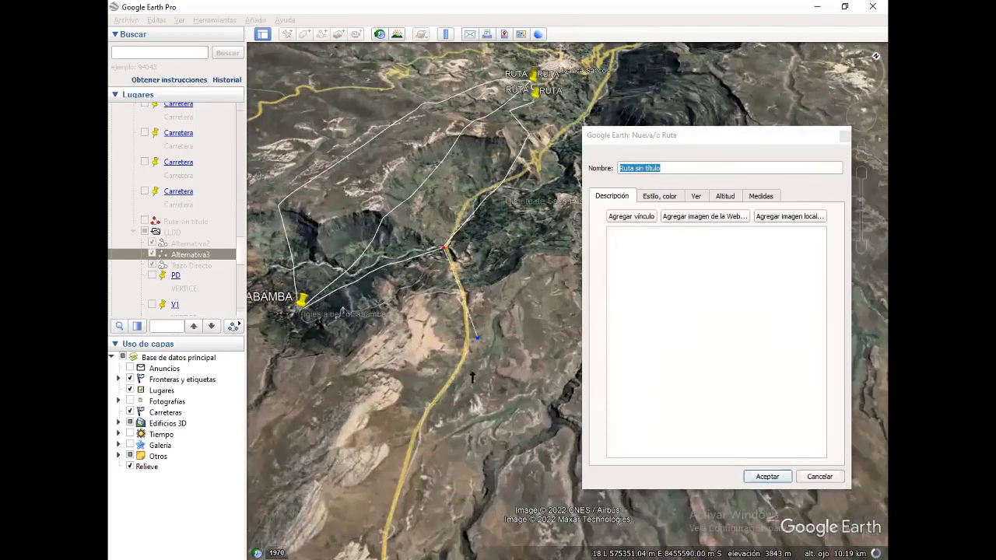
left_click(470, 376)
left_click(427, 441)
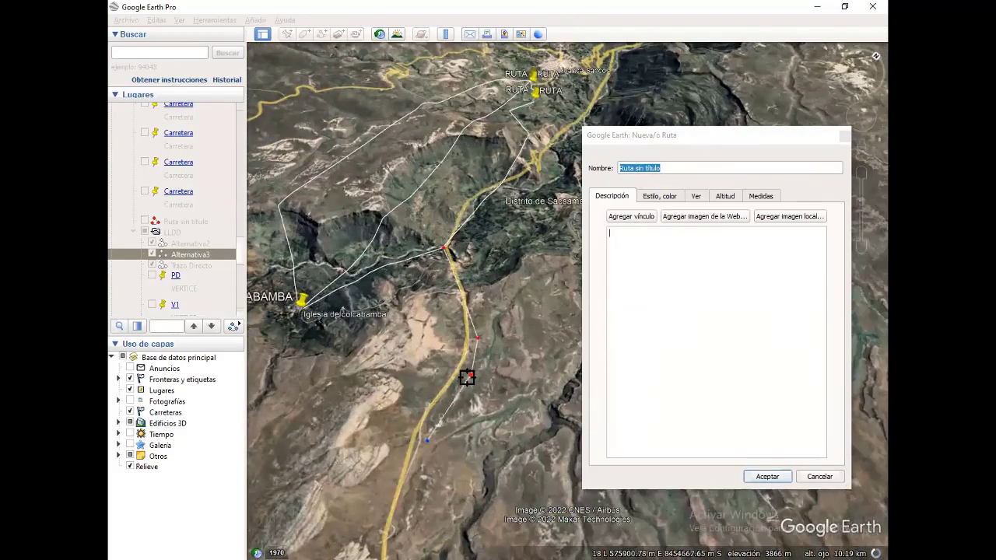
left_click(454, 410)
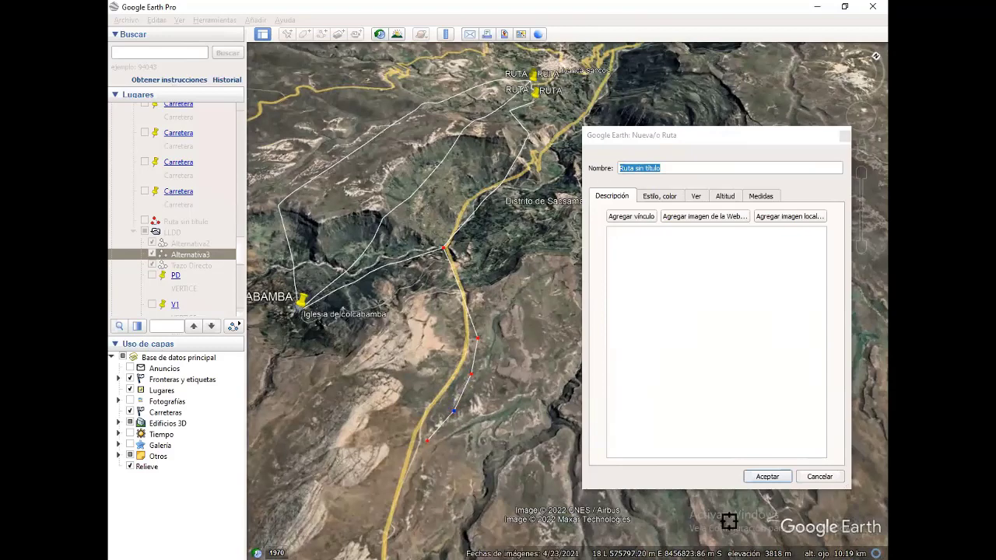
left_click(763, 476)
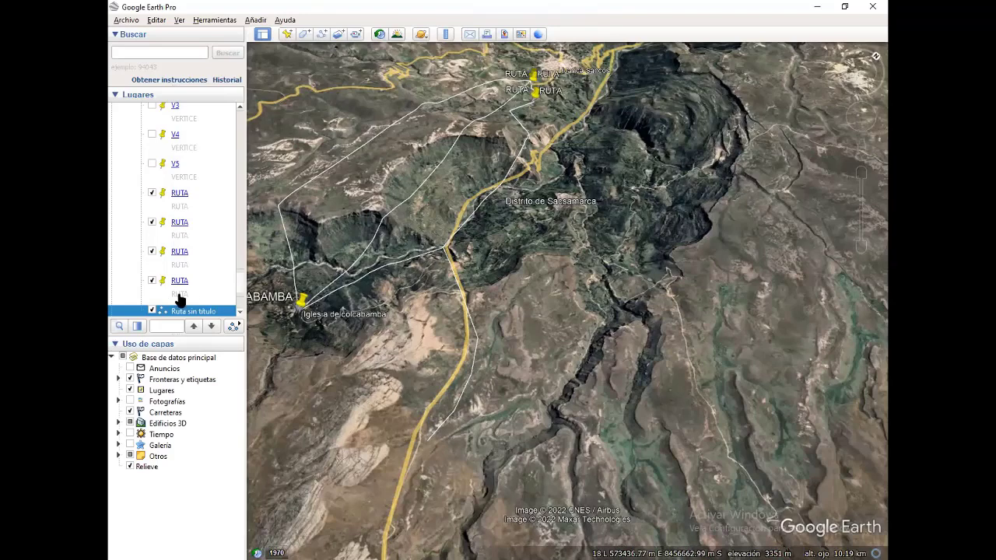
Open the properties of the untitled path Ruta sin título.
scroll(223, 240, "down", 3)
scroll(212, 241, "up", 5)
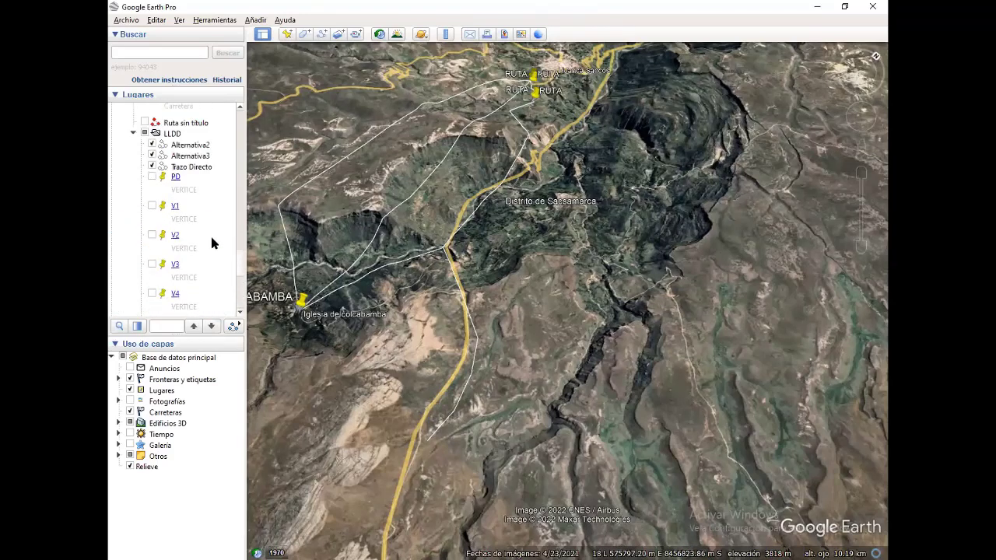
scroll(200, 212, "down", 3)
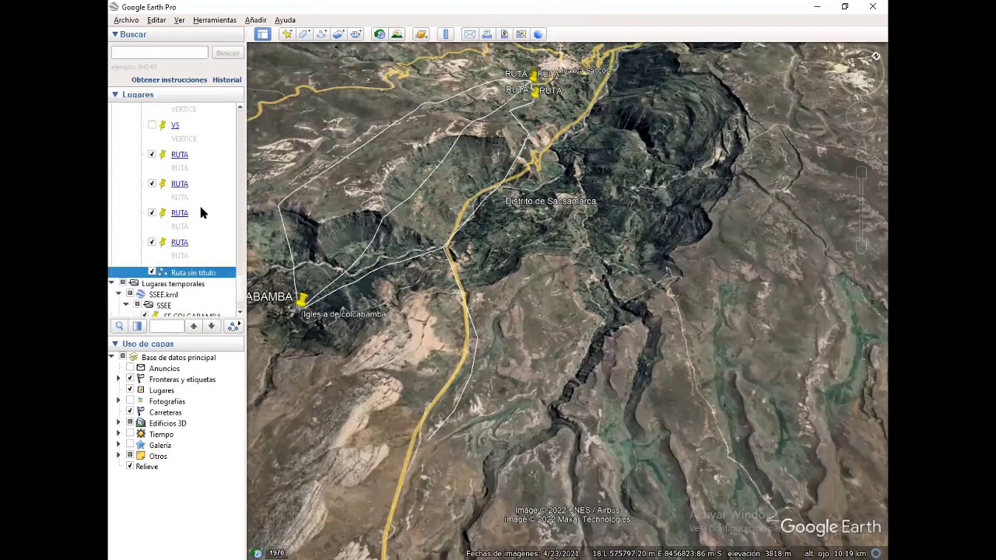
scroll(196, 218, "down", 3)
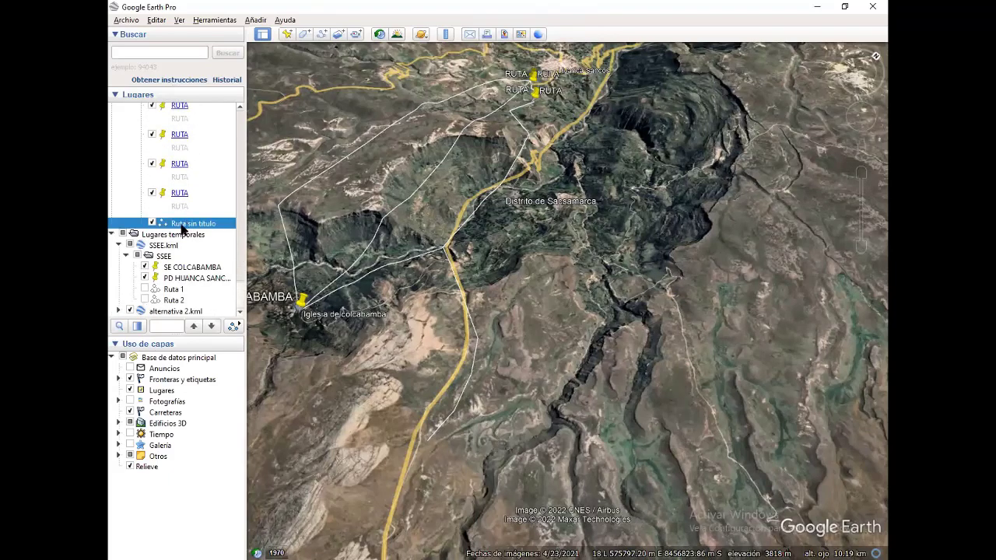
right_click(181, 224)
left_click(222, 365)
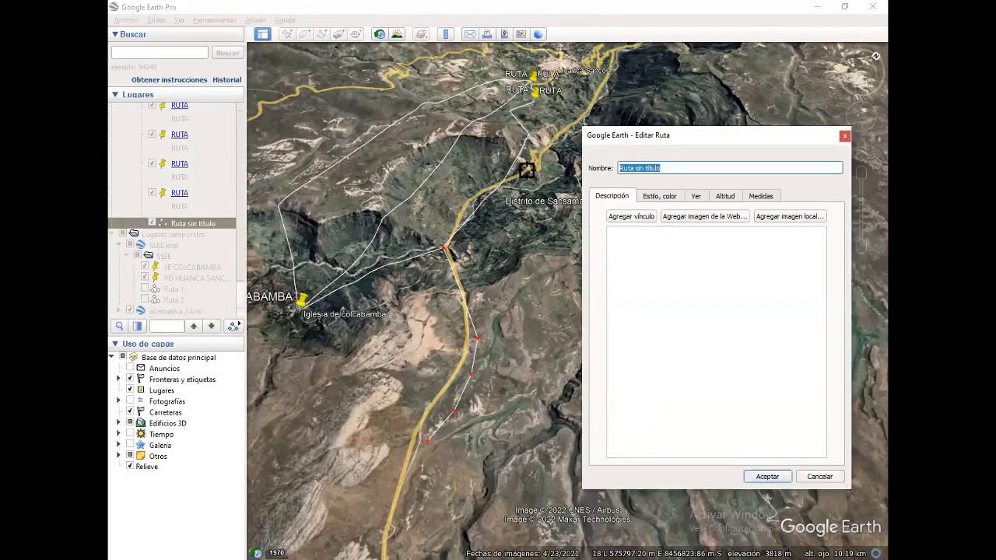
Name the path DERIVACION and switch to the route files folder.
type("dERIVA")
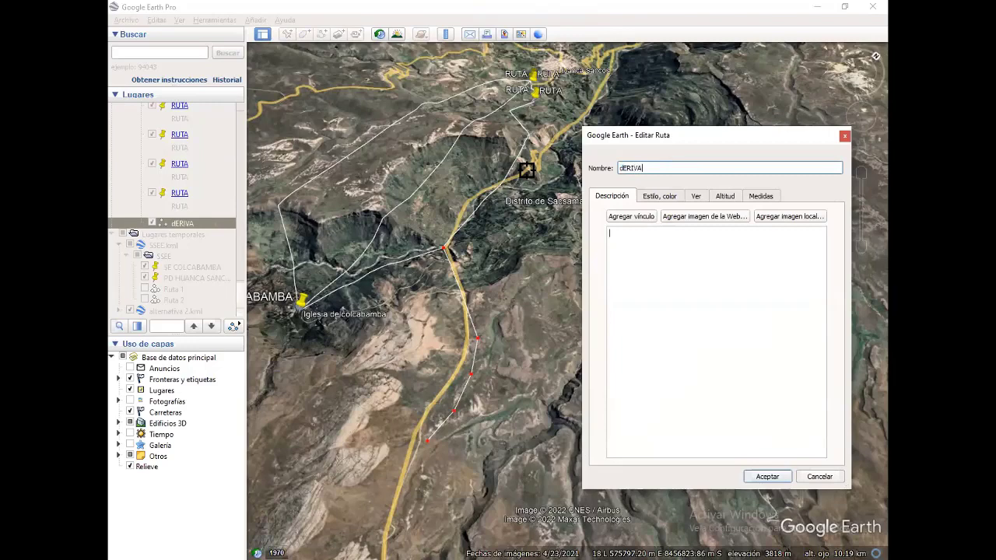
type("CIO")
key("BackSpace")
key("BackSpace")
key("BackSpace")
key("BackSpace")
type("DER")
type("IVB")
key("BackSpace")
type("ACION")
key("Return")
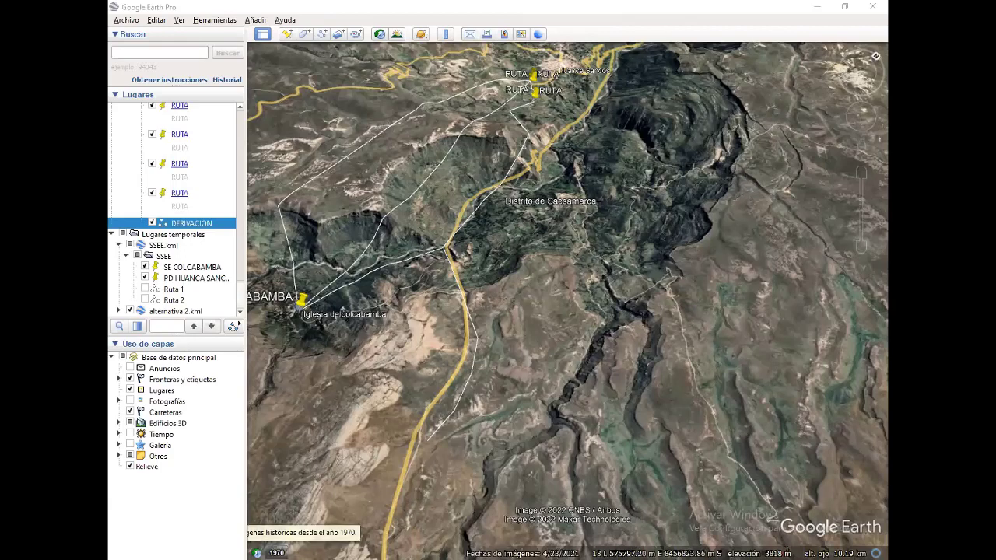
key("alt+Tab")
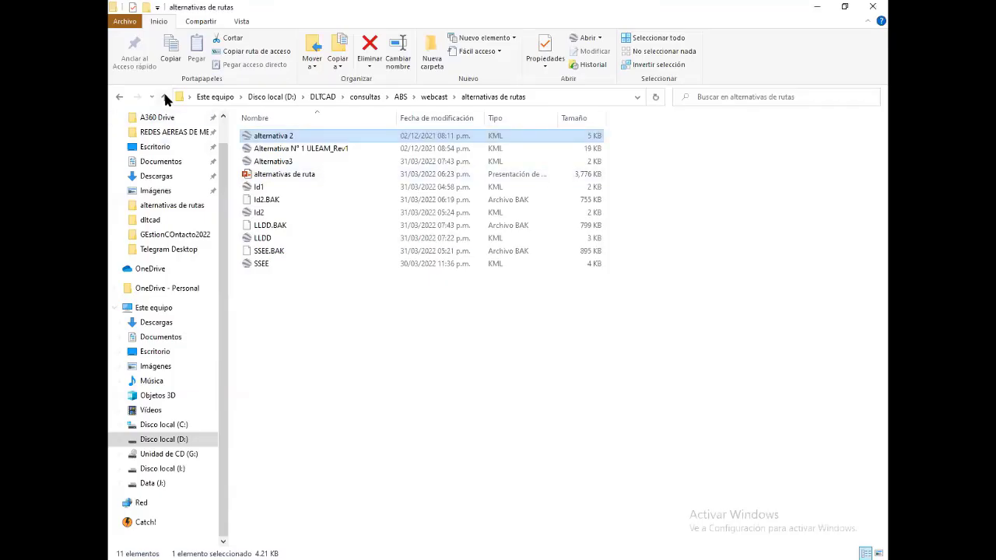
Go up to the webcast folder in File Explorer.
left_click(164, 97)
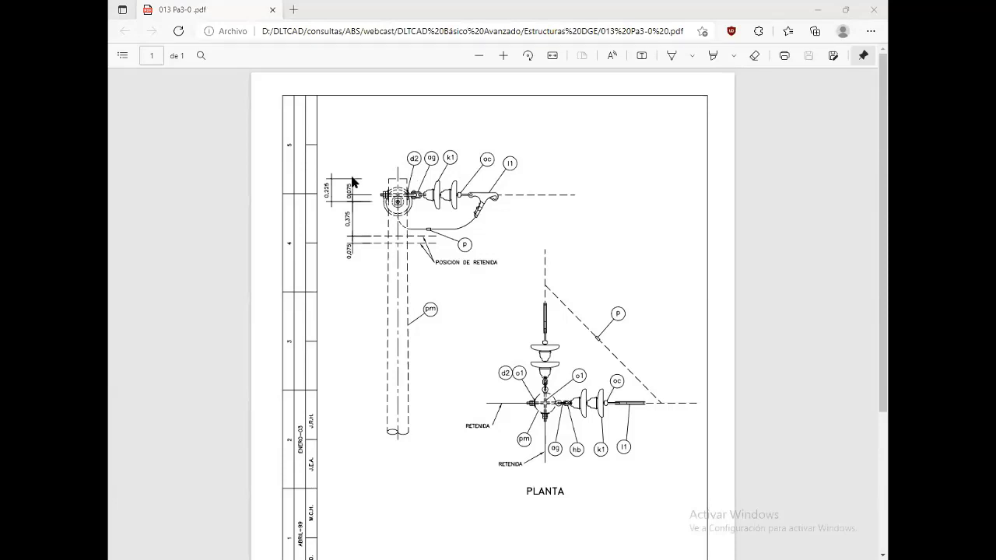
Zoom in on the Pa3-0 structure drawing page.
key("ctrl+plus")
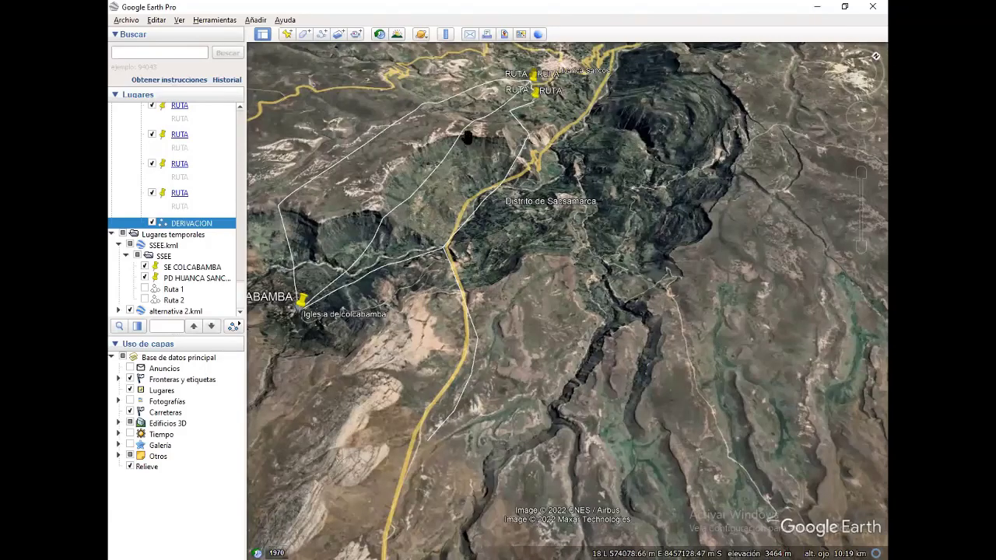
Review the DERIVACION path's properties and close them.
scroll(473, 248, "up", 2)
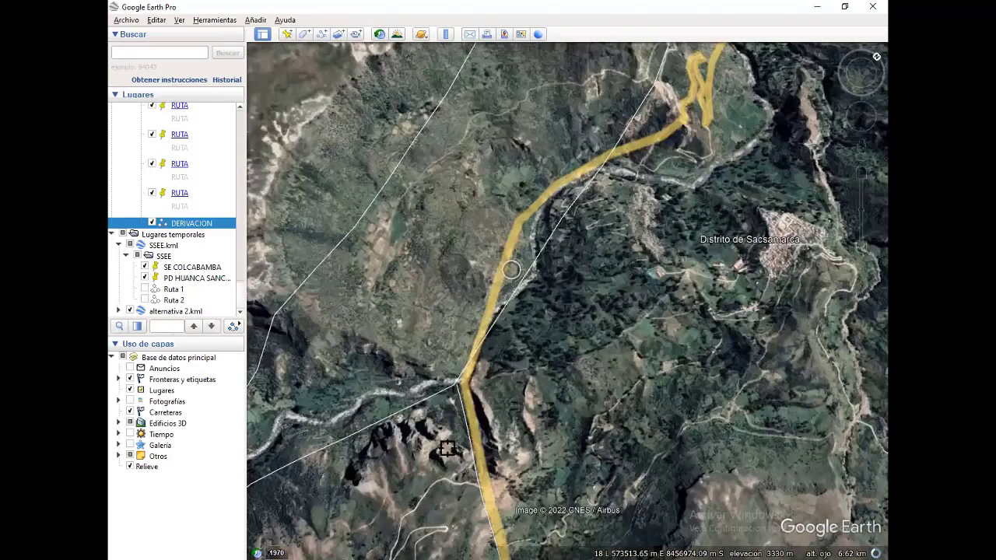
key("ctrl+shift+t")
left_click(430, 384)
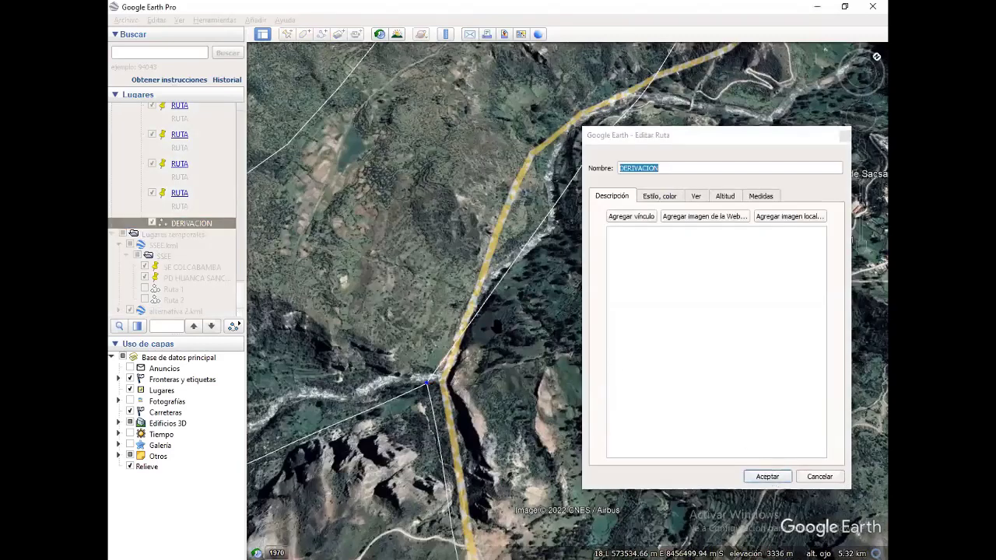
key("Escape")
Save the LLDD folder as a place file.
scroll(171, 202, "up", 5)
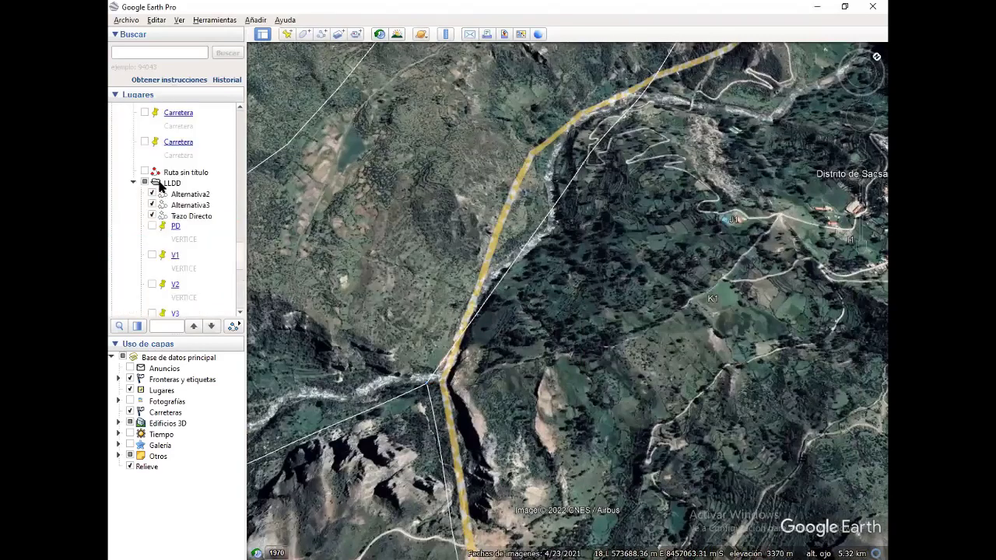
right_click(161, 184)
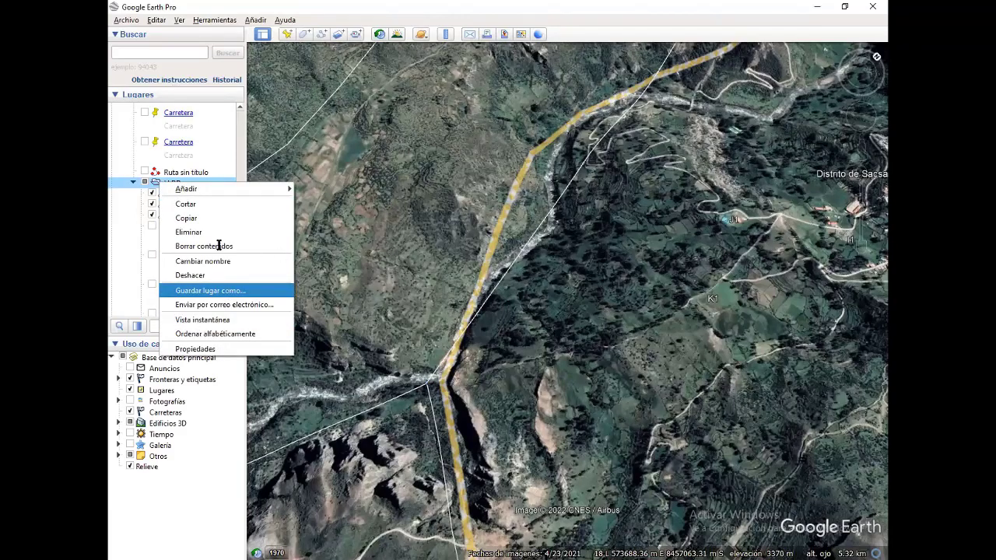
key("Return")
key("Escape")
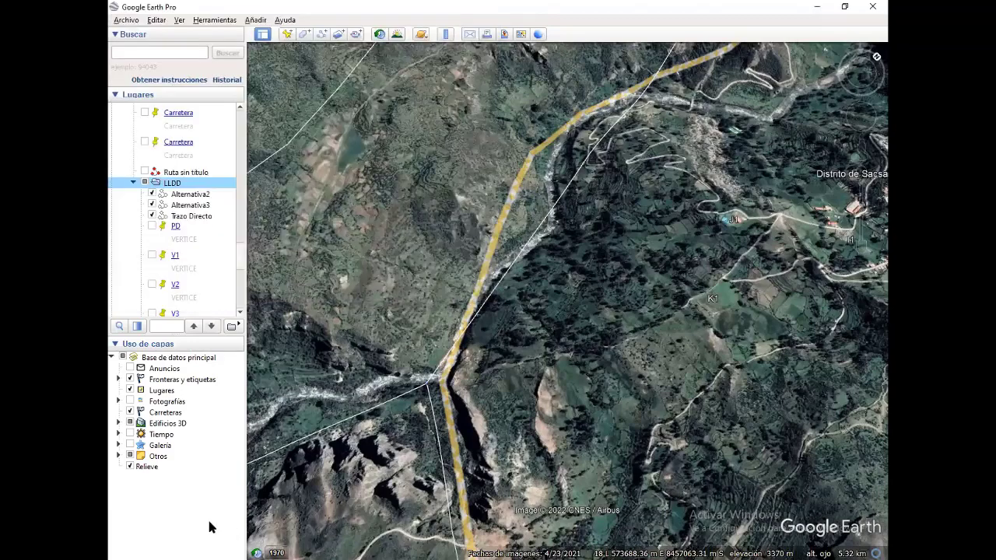
Import the branch route KML with the UTM settings accepted and zoom to all routes.
key("alt+Tab")
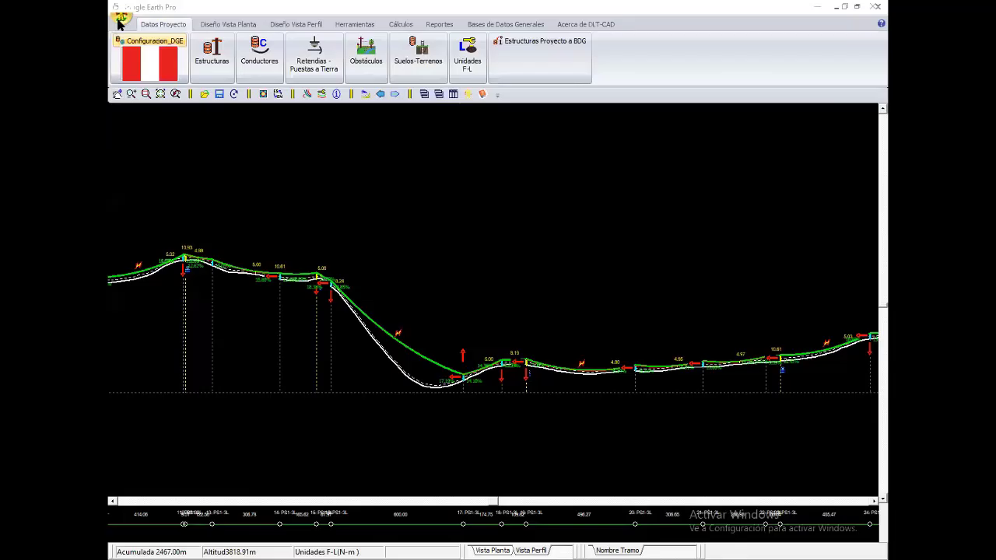
left_click(121, 17)
left_click(166, 66)
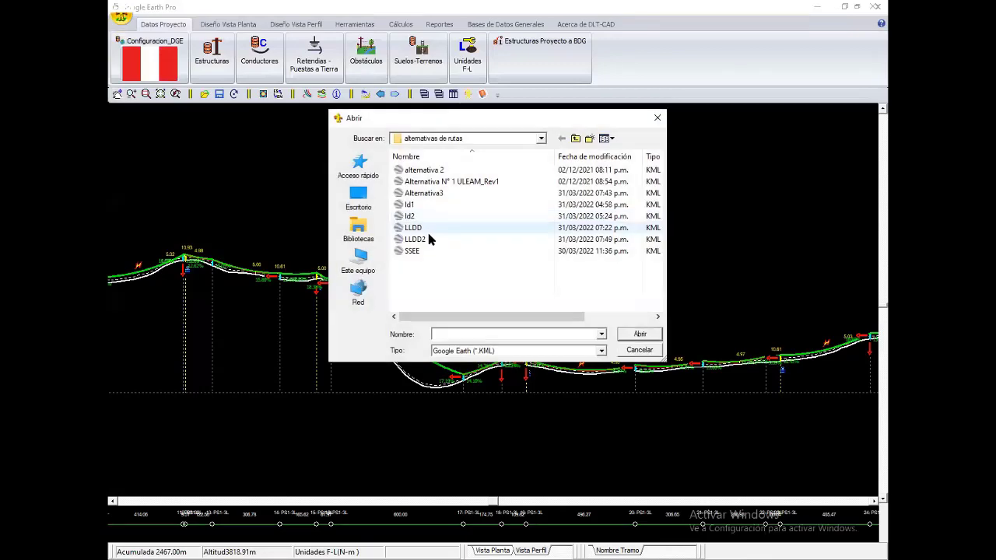
double_click(417, 234)
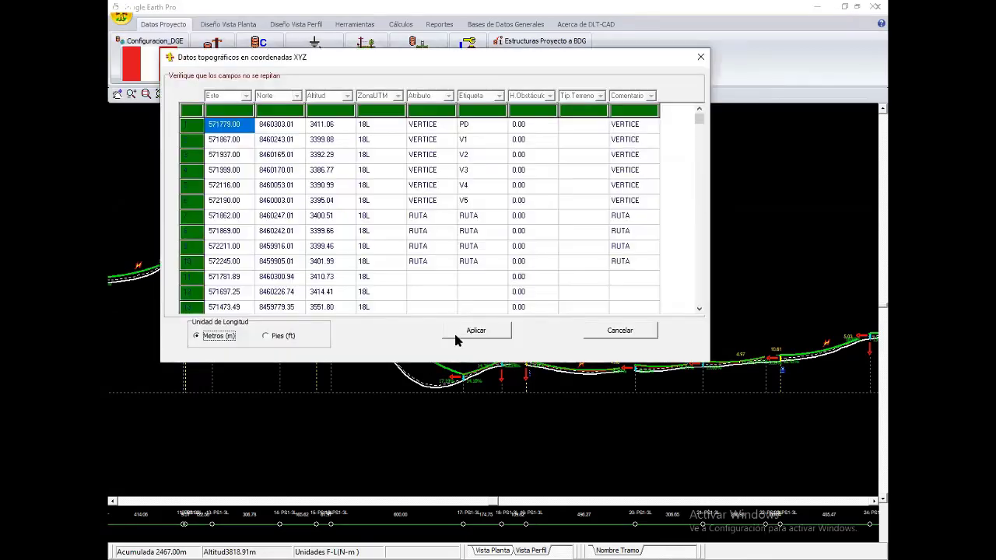
left_click(461, 330)
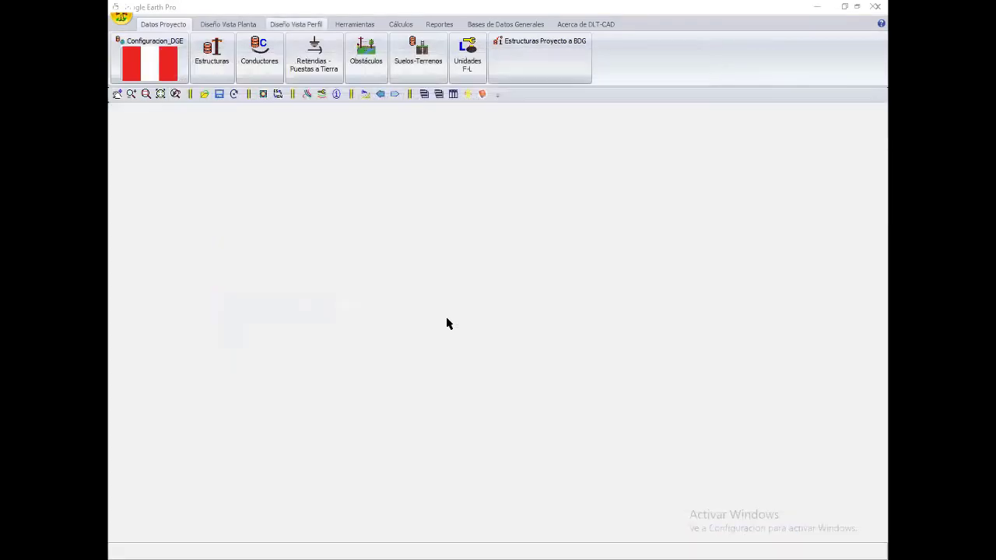
scroll(492, 308, "down", 1)
scroll(492, 309, "down", 1)
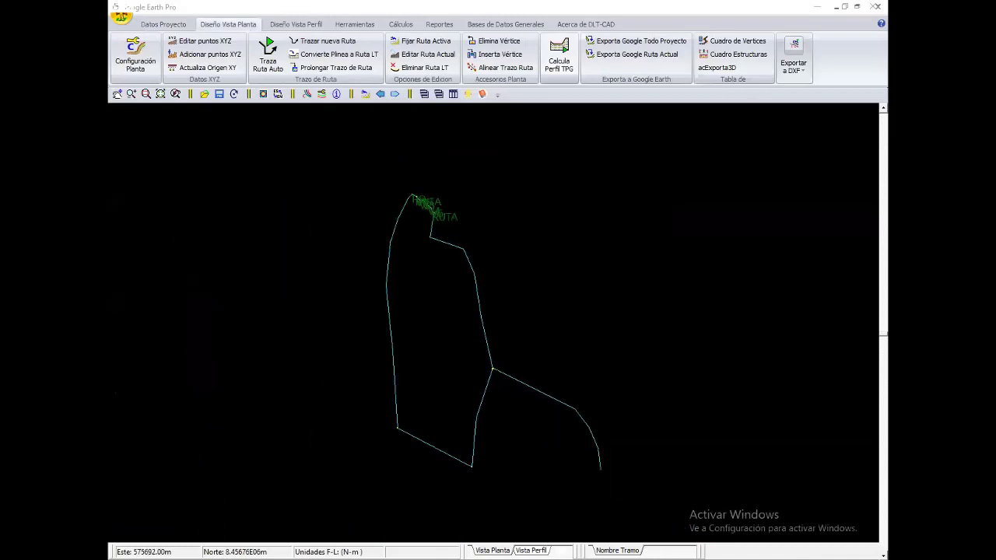
scroll(491, 308, "up", 1)
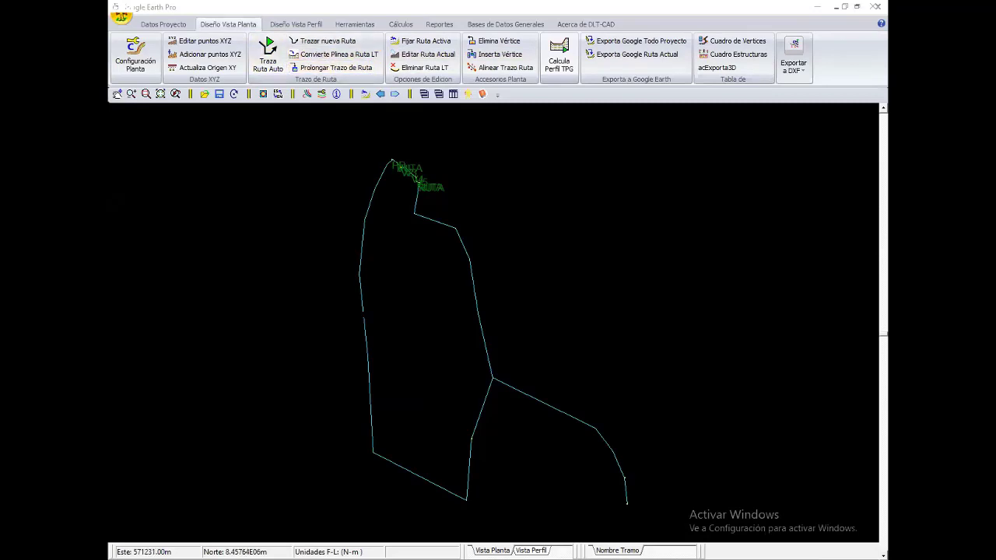
Make the right branch the active route and review its profile points.
left_click(362, 326)
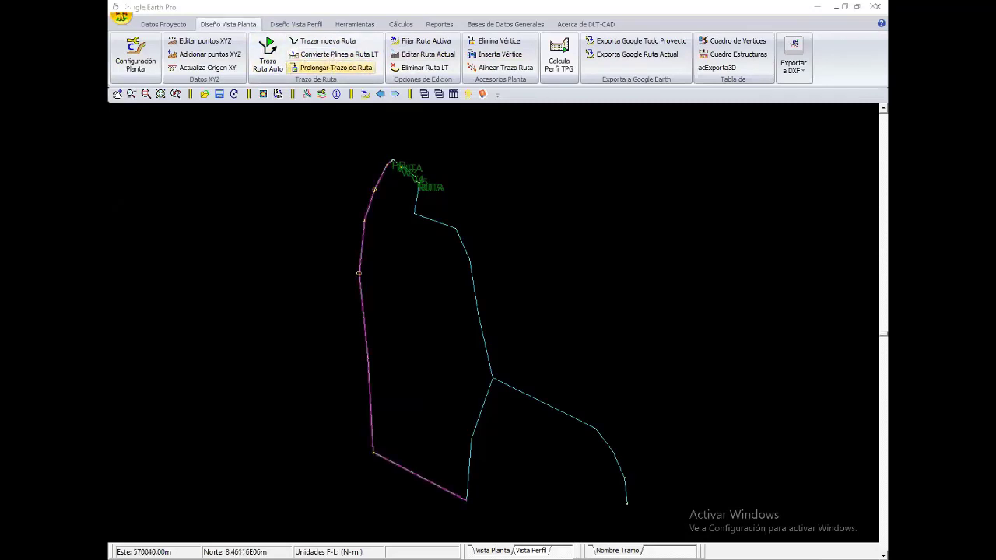
left_click(410, 172)
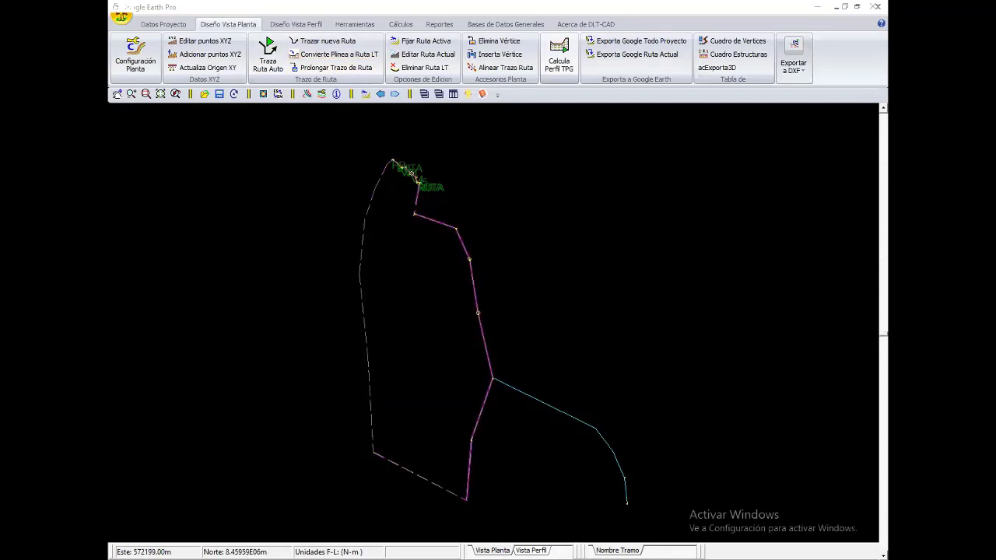
left_click(339, 54)
left_click(623, 483)
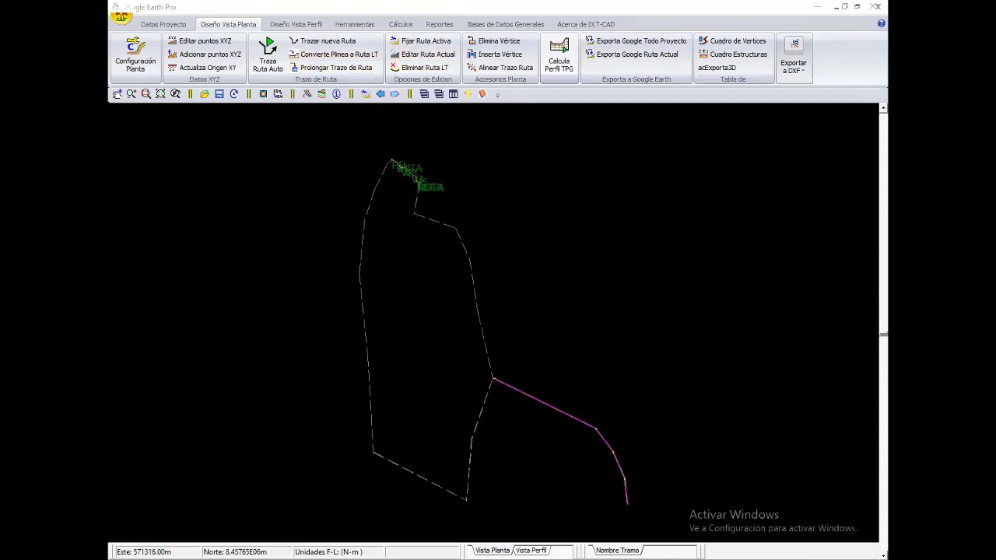
left_click(560, 48)
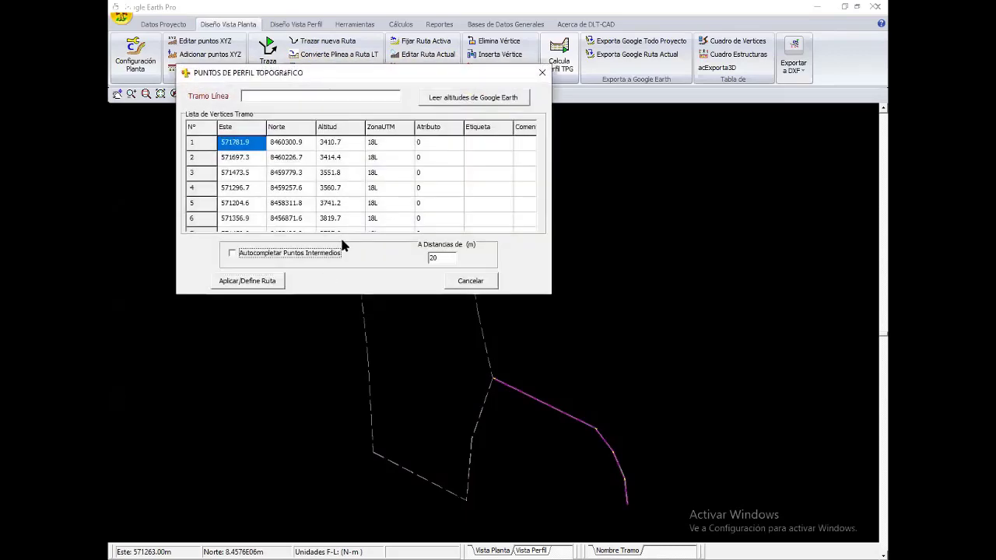
left_click(248, 280)
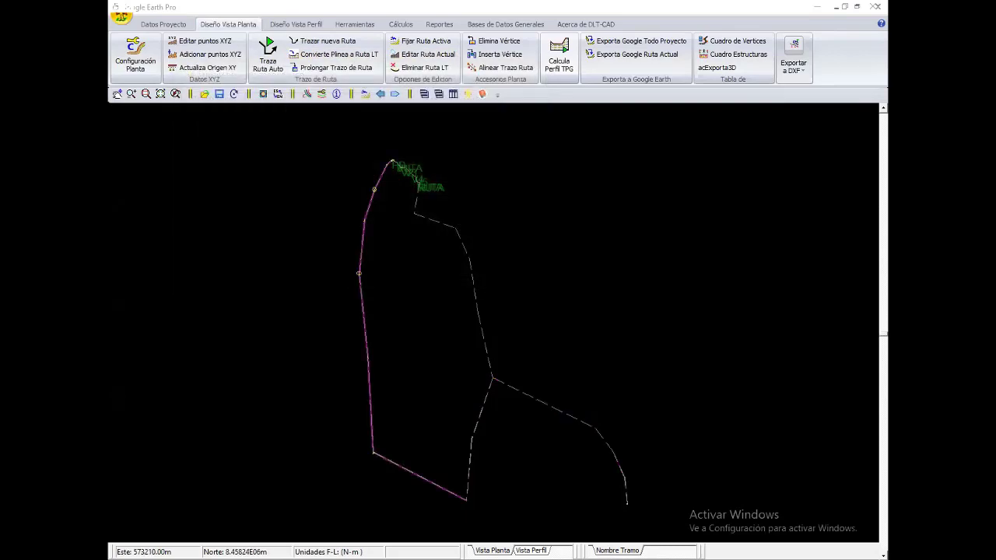
Apply 20 m intermediate profile points to the routes and clear the red vertex markers.
left_click(558, 51)
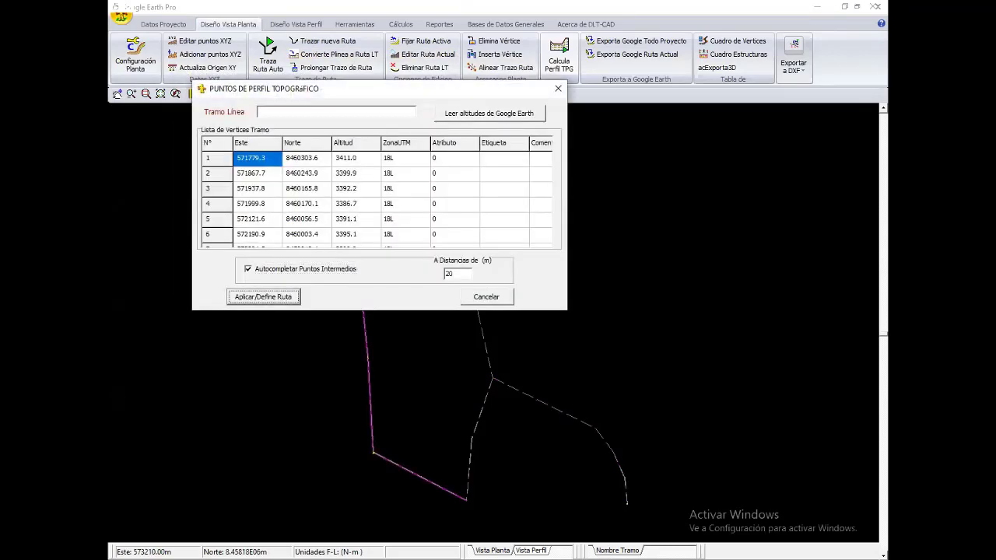
left_click(263, 297)
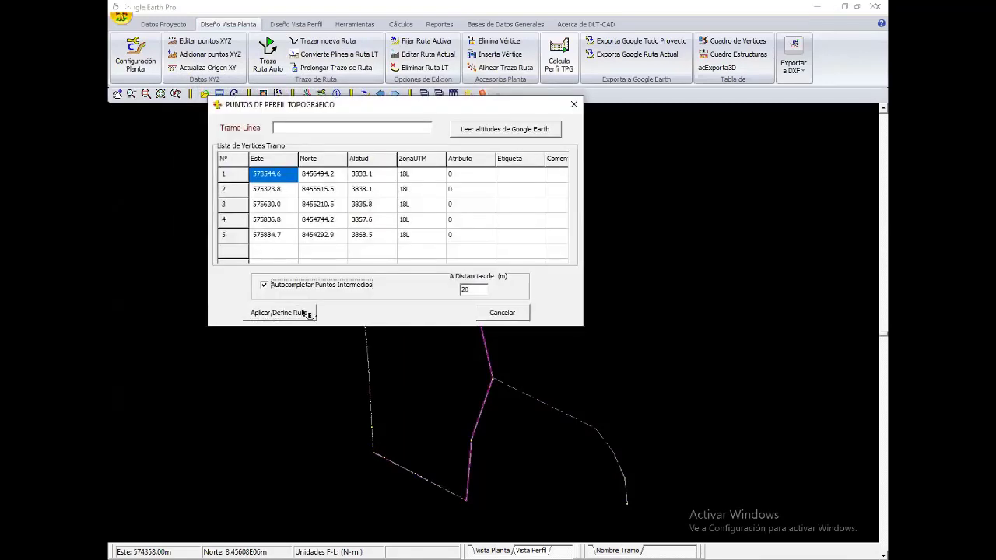
left_click(302, 312)
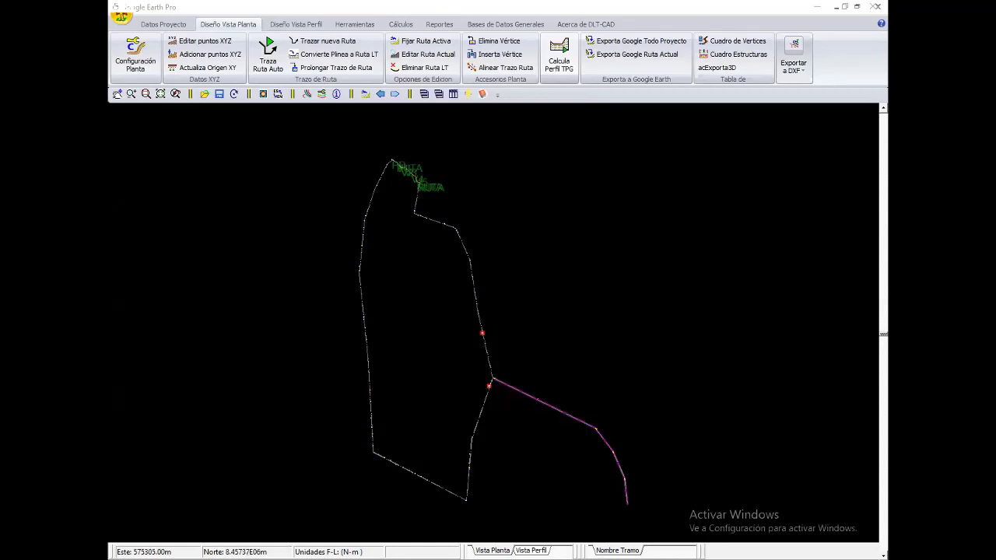
right_click(540, 290)
left_click(554, 297)
Zoom in and centre the view on the junction where the magenta branch leaves the white main route.
scroll(527, 371, "up", 2)
scroll(528, 371, "up", 2)
scroll(527, 371, "up", 1)
mouse_move(422, 394)
middle_mouse_down()
mouse_move(368, 441)
mouse_move(419, 347)
mouse_move(448, 343)
middle_mouse_up()
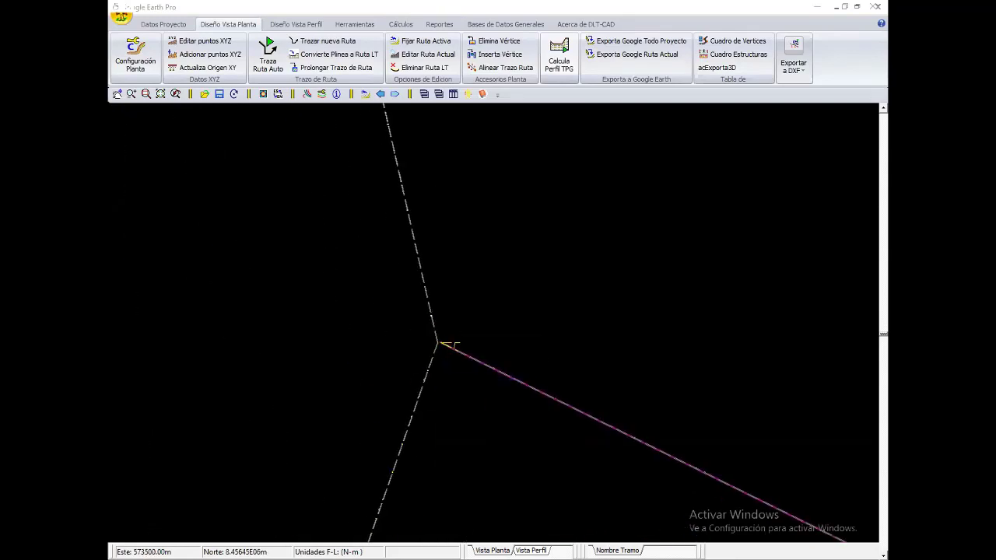
right_click(441, 343)
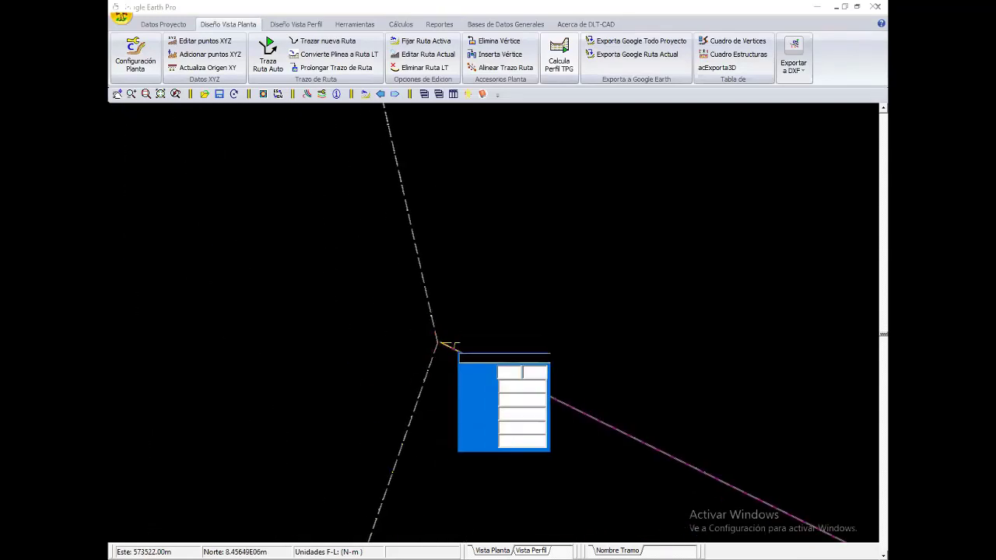
key("Escape")
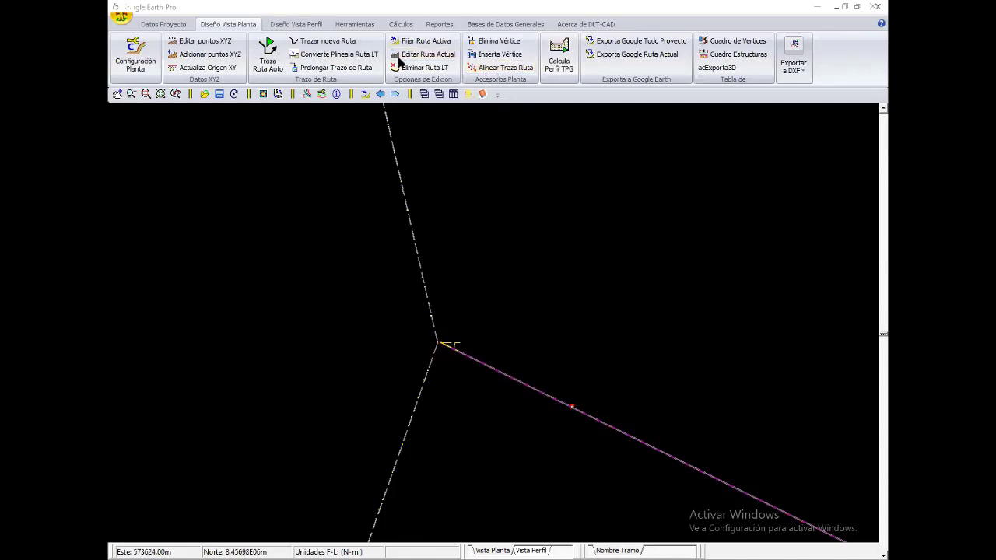
left_click(296, 57)
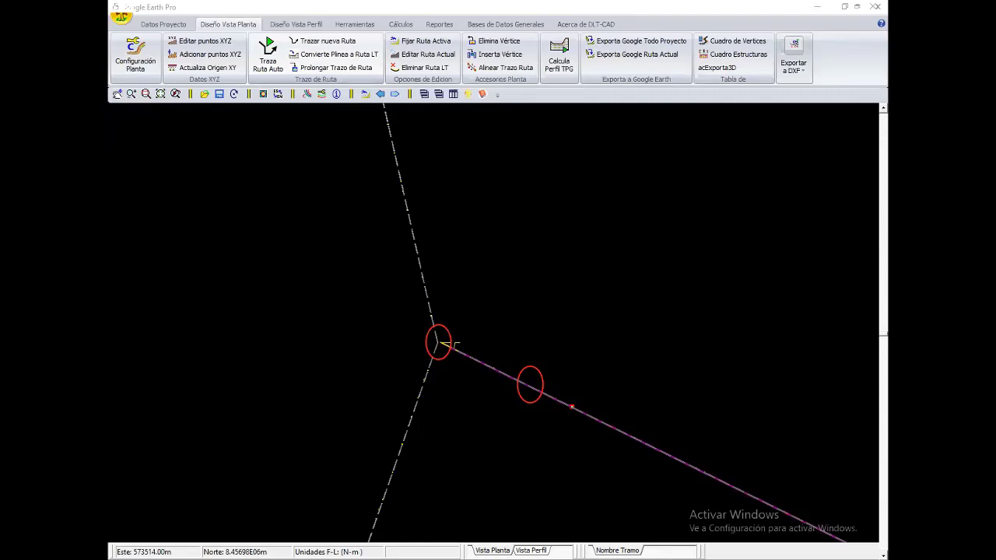
right_click(523, 312)
key("Escape")
left_click(456, 344)
middle_click_drag(449, 343, 459, 342)
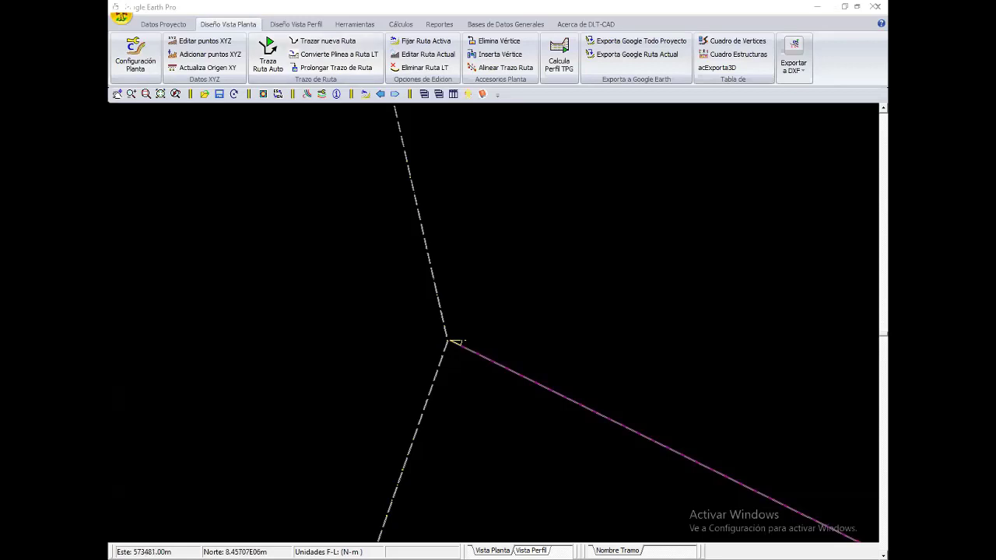
View the branch route's terrain profile in Diseño Vista Perfil.
left_click(312, 27)
scroll(280, 30, "up", 1)
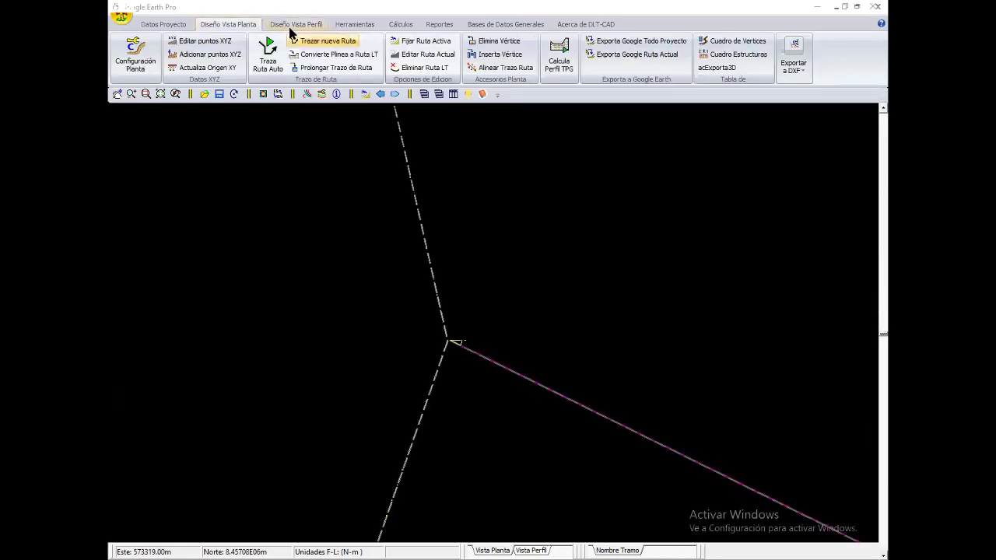
scroll(264, 31, "down", 1)
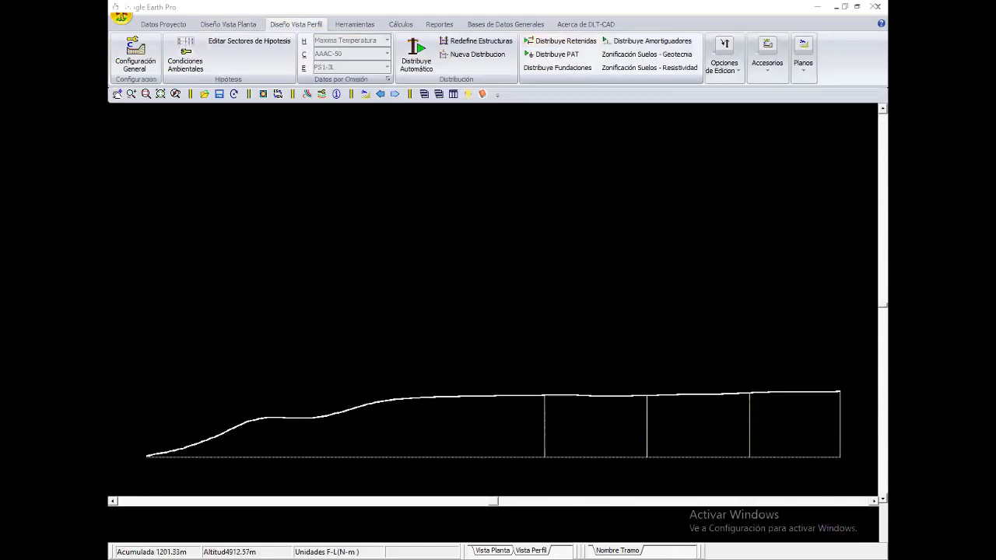
scroll(268, 46, "up", 1)
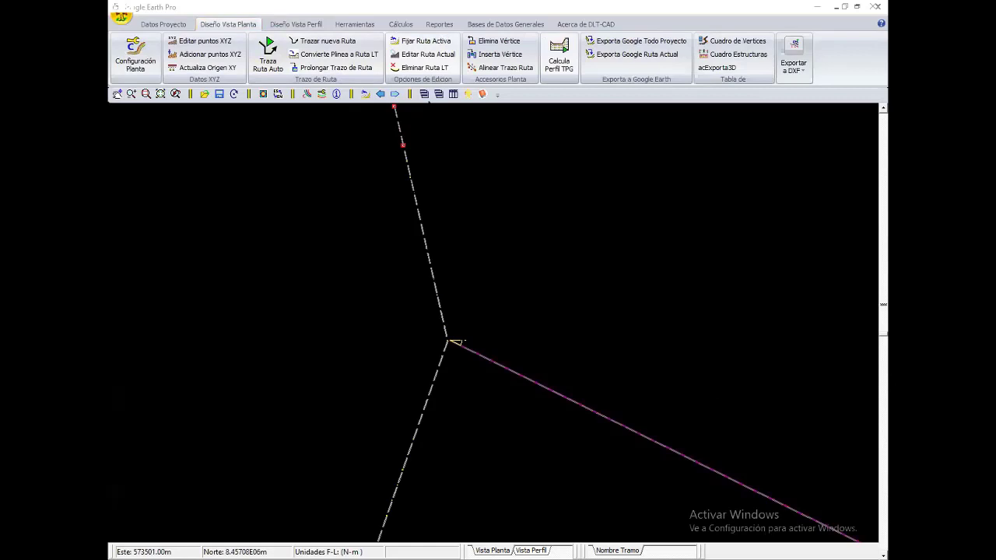
Check Tramo Linea02's terrain profile, then return to Google Earth Pro.
left_click(424, 41)
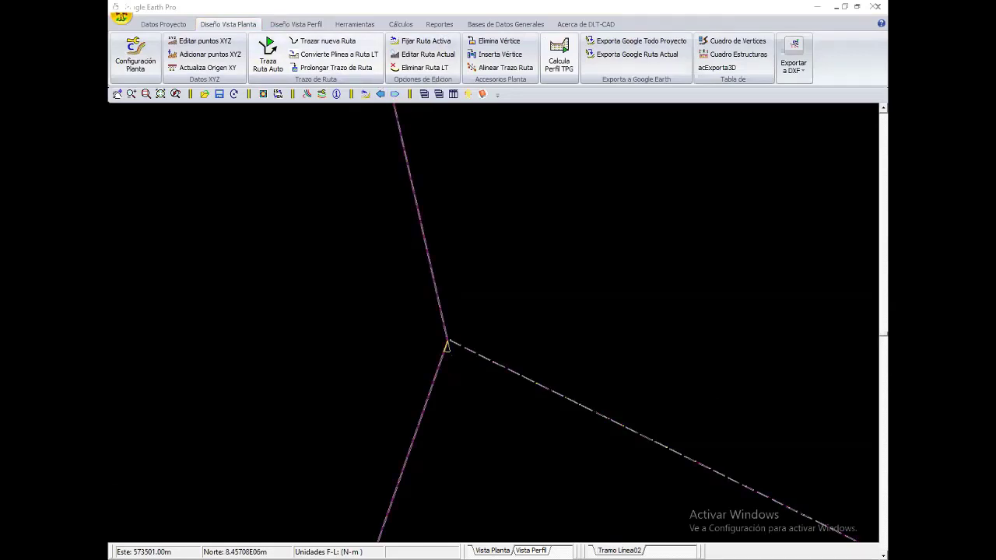
left_click(296, 24)
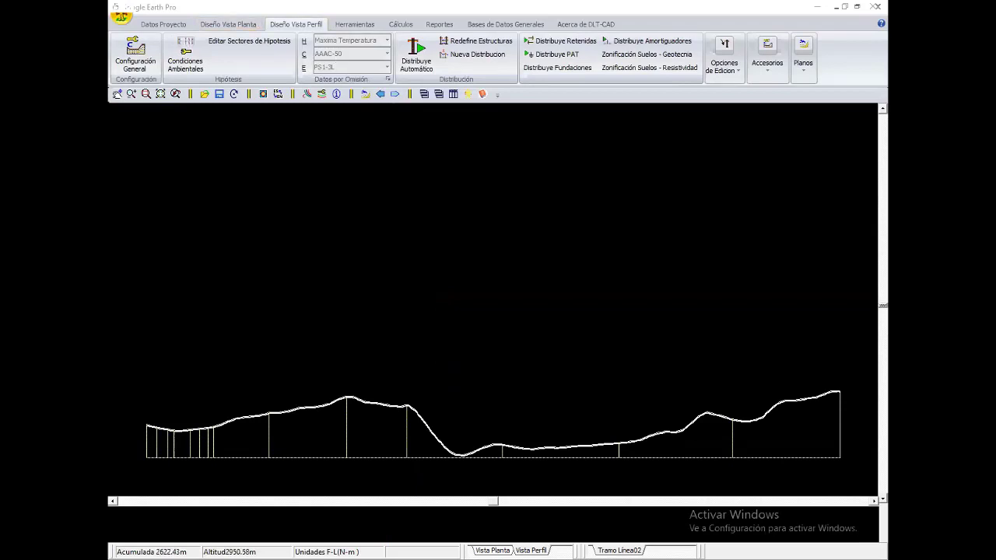
left_click(392, 510)
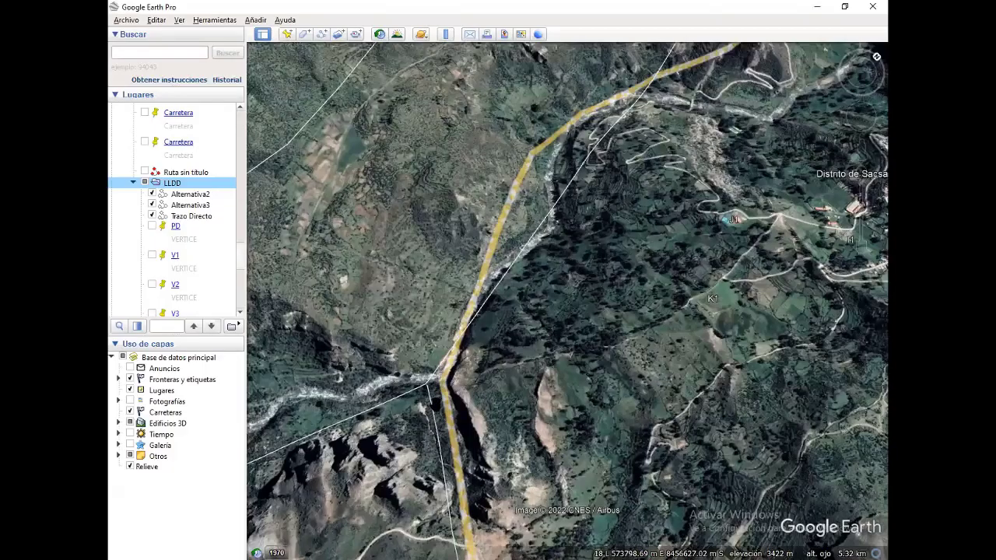
Add a placemark named DERIVACION at the line junction.
scroll(448, 391, "up", 3)
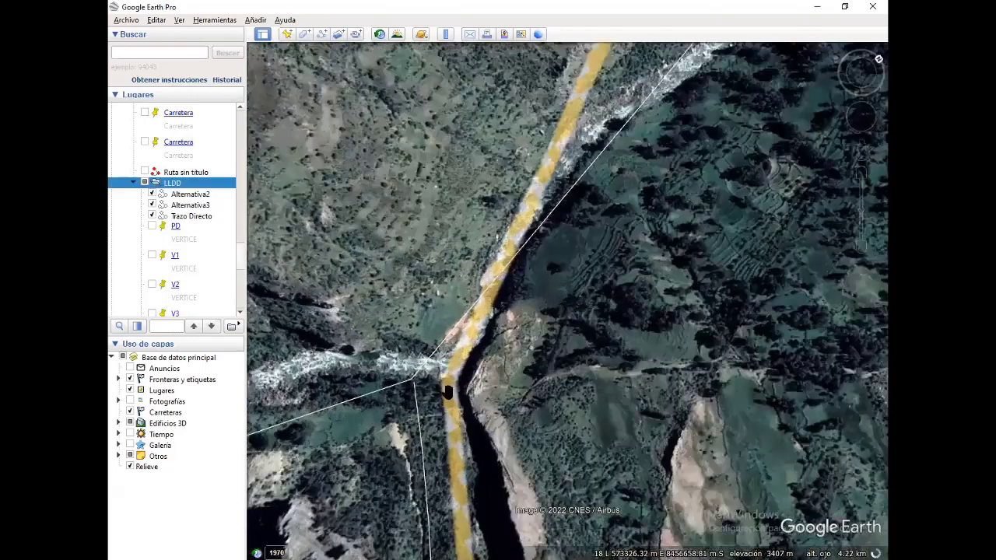
scroll(421, 402, "up", 1)
scroll(388, 389, "up", 1)
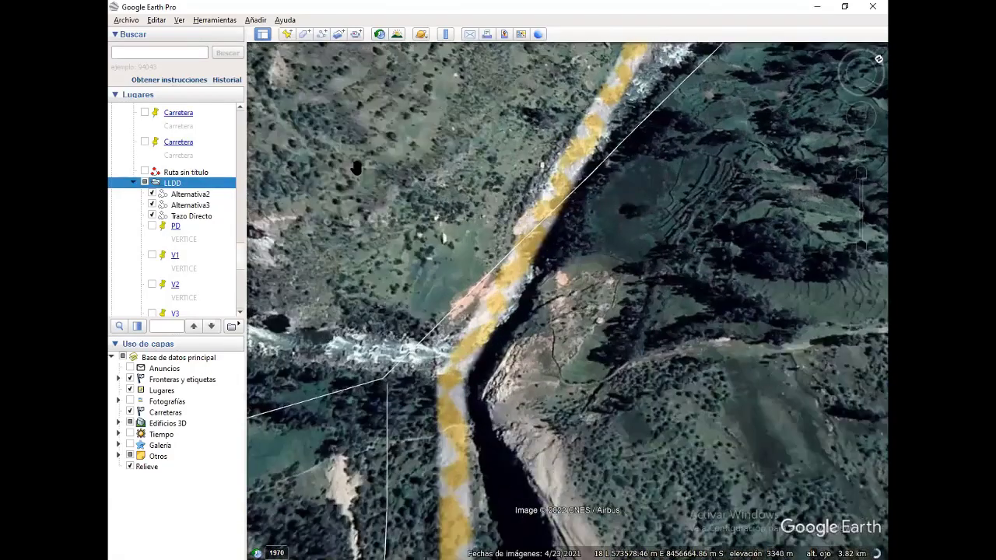
left_click(287, 33)
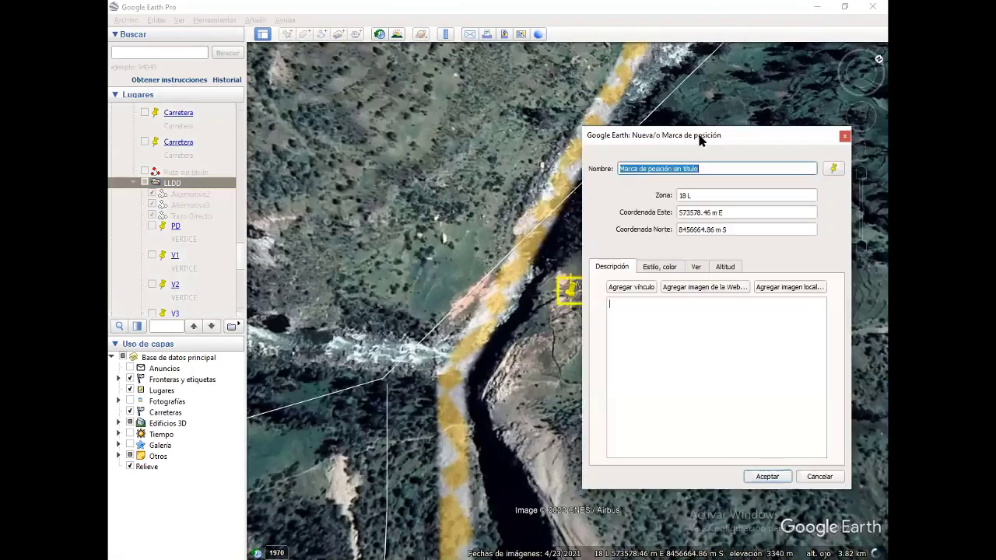
left_click_drag(700, 138, 744, 146)
mouse_move(568, 289)
left_mouse_down()
mouse_move(403, 360)
mouse_move(388, 368)
mouse_move(389, 385)
mouse_move(388, 368)
left_mouse_up()
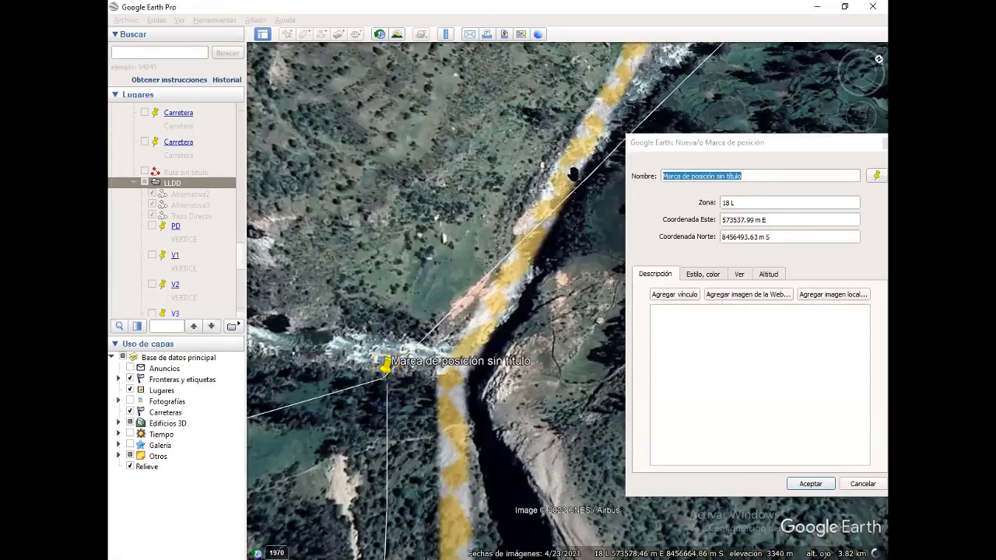
type("DERIVAC")
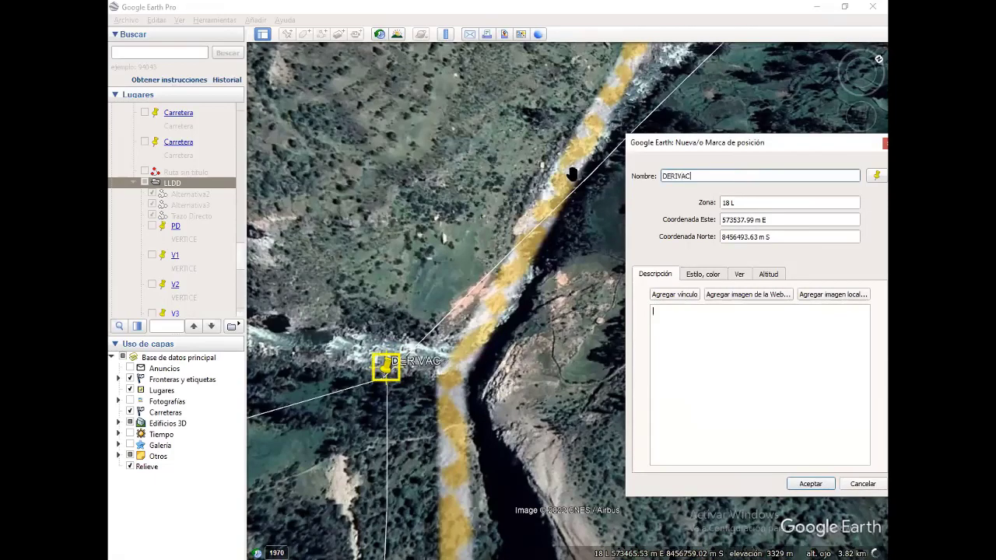
type("ION")
key("Return")
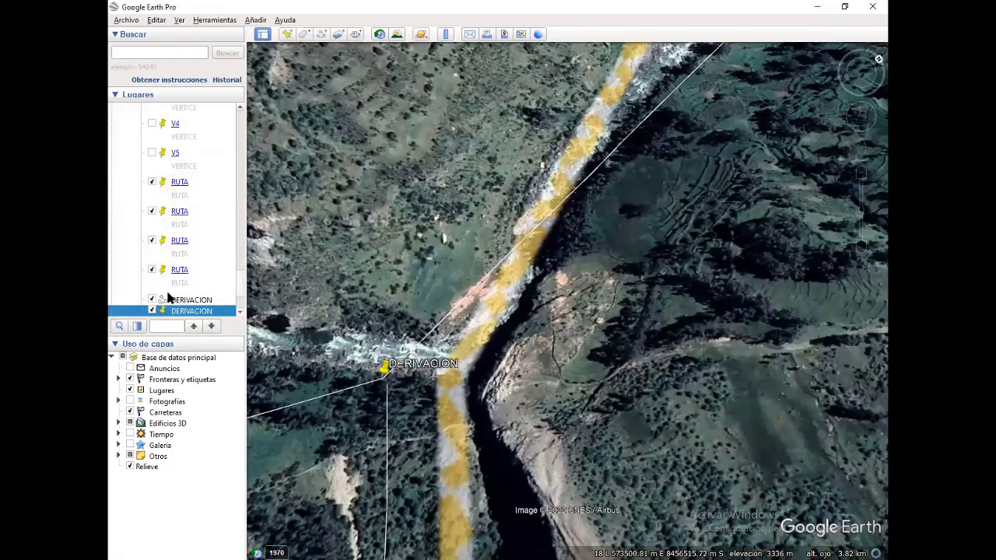
Edit the DERIVACION path's properties and confirm them with Aceptar.
scroll(191, 296, "down", 1)
scroll(184, 244, "down", 2)
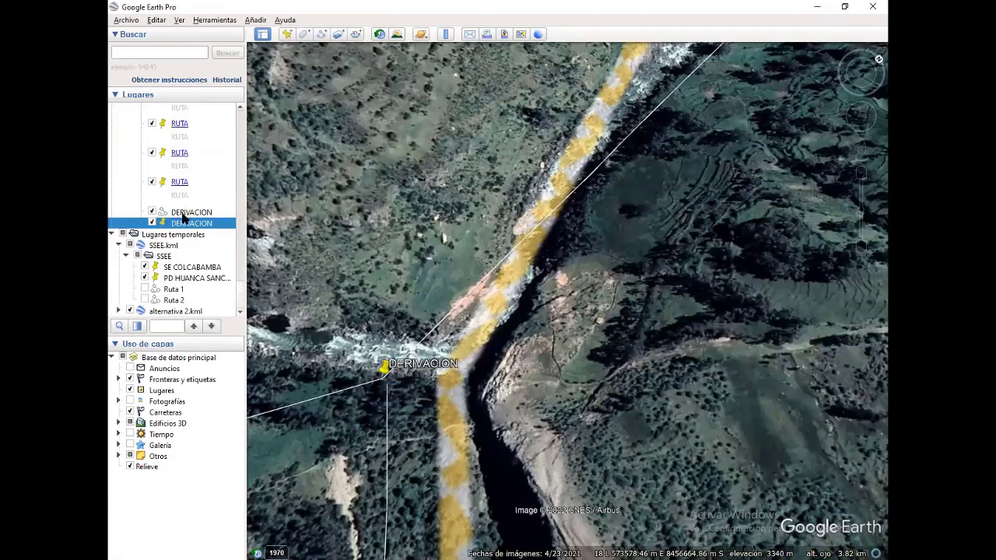
right_click(183, 214)
left_click(213, 356)
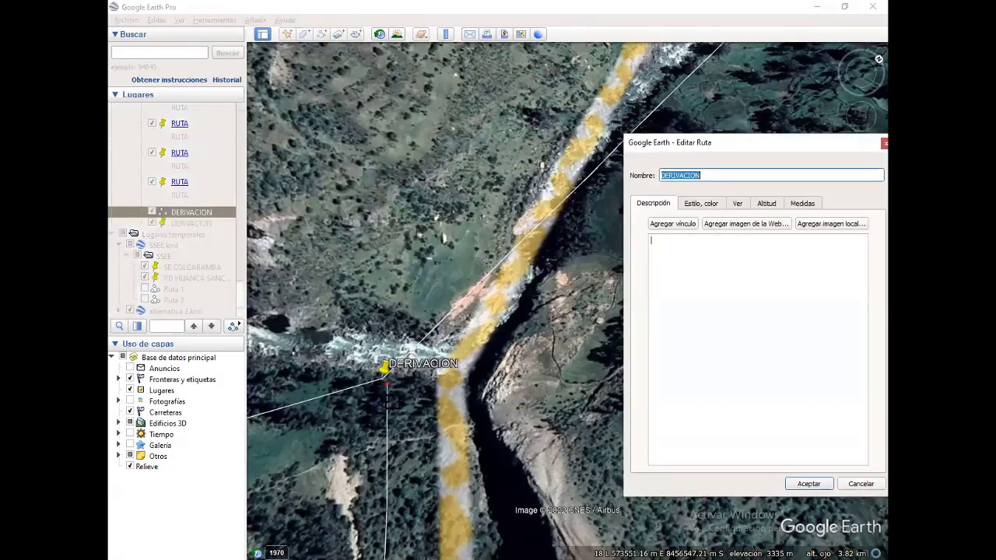
left_click(387, 388)
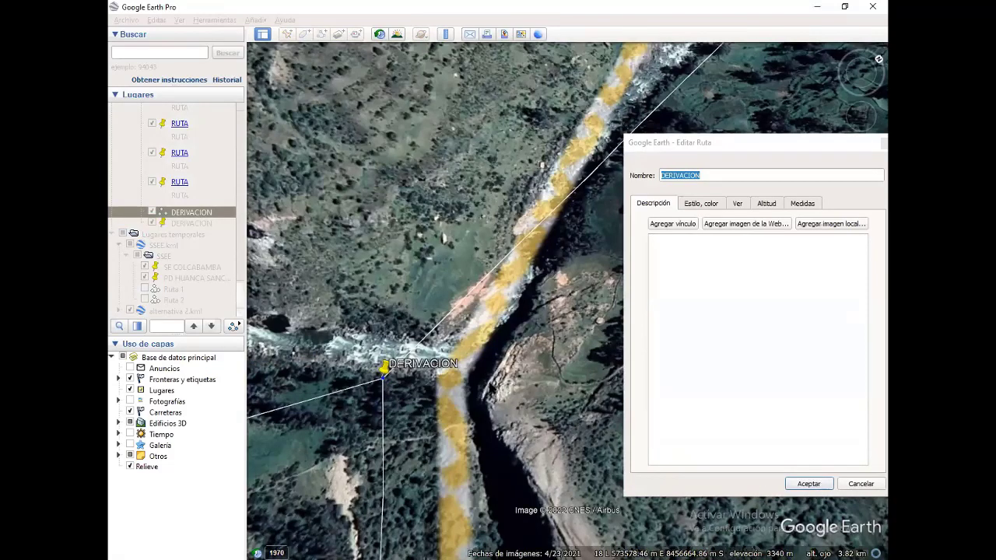
left_click(808, 484)
Save the LLDD folder as the KML file LLDD.kml.
scroll(179, 233, "down", 5)
right_click(157, 151)
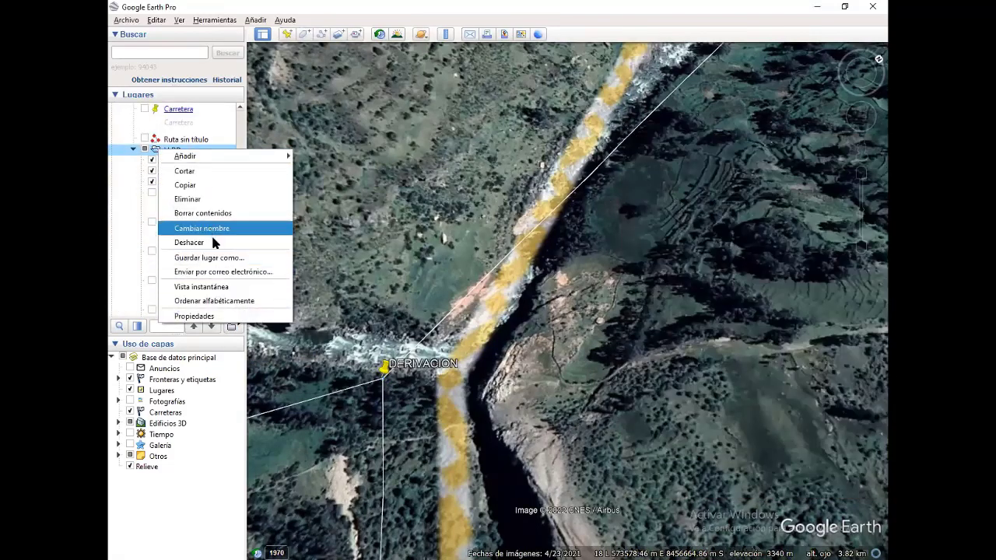
left_click(210, 257)
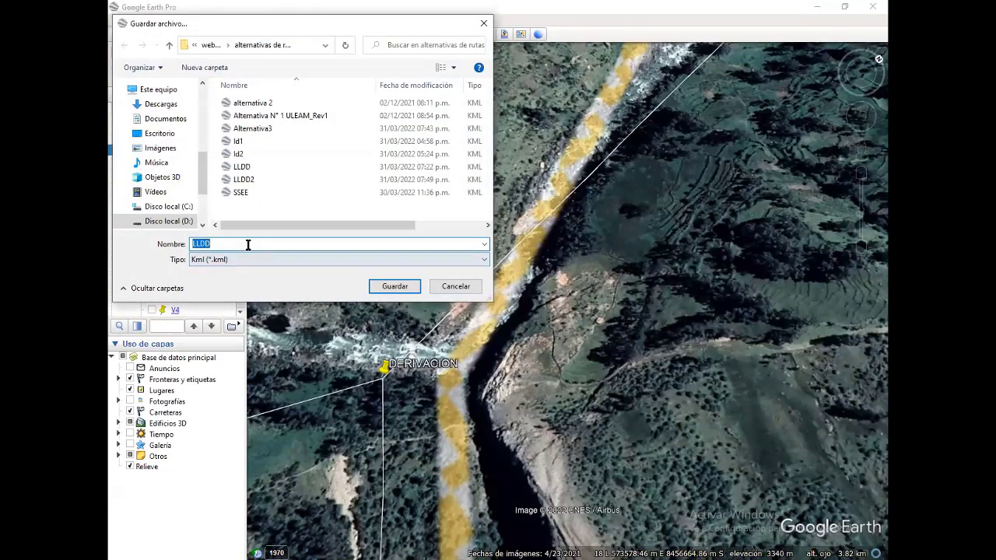
left_click(393, 286)
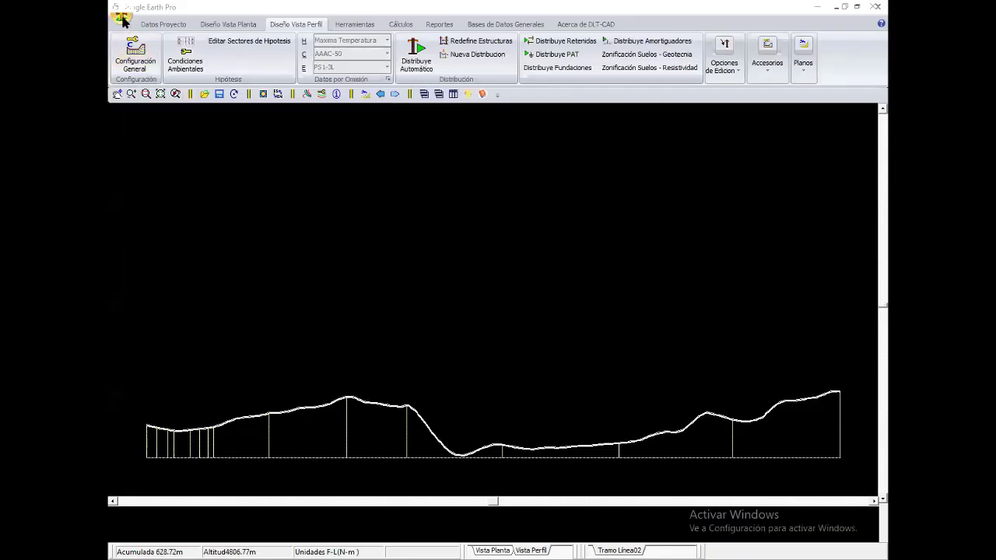
Load the LLDD3 KML as topography in DLT-CAD and apply the XYZ points.
left_click(120, 17)
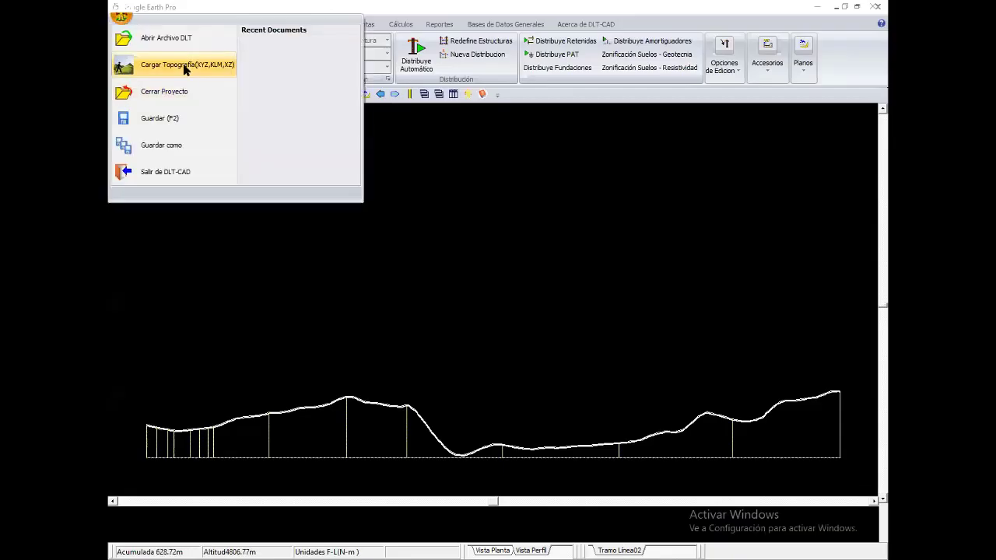
left_click(187, 67)
left_click(416, 250)
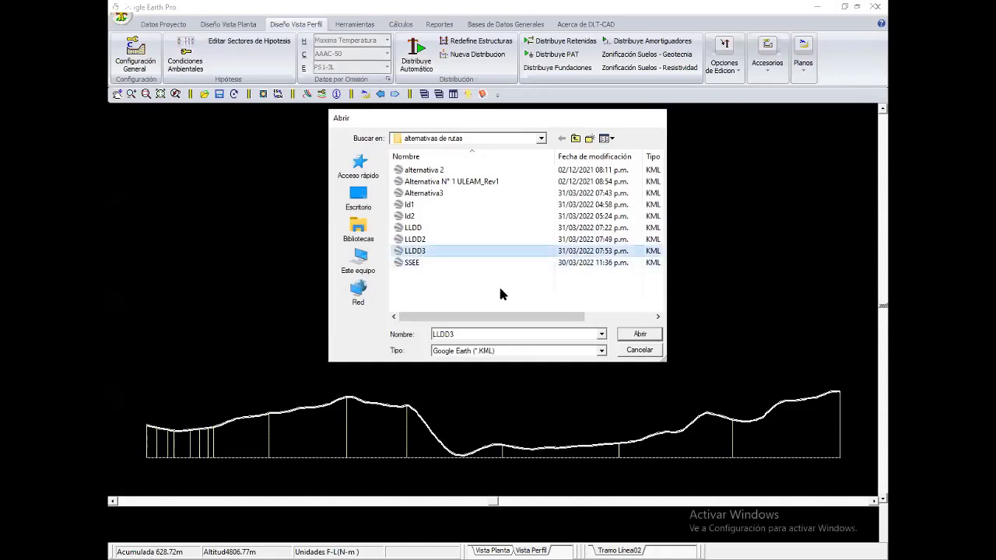
key("Return")
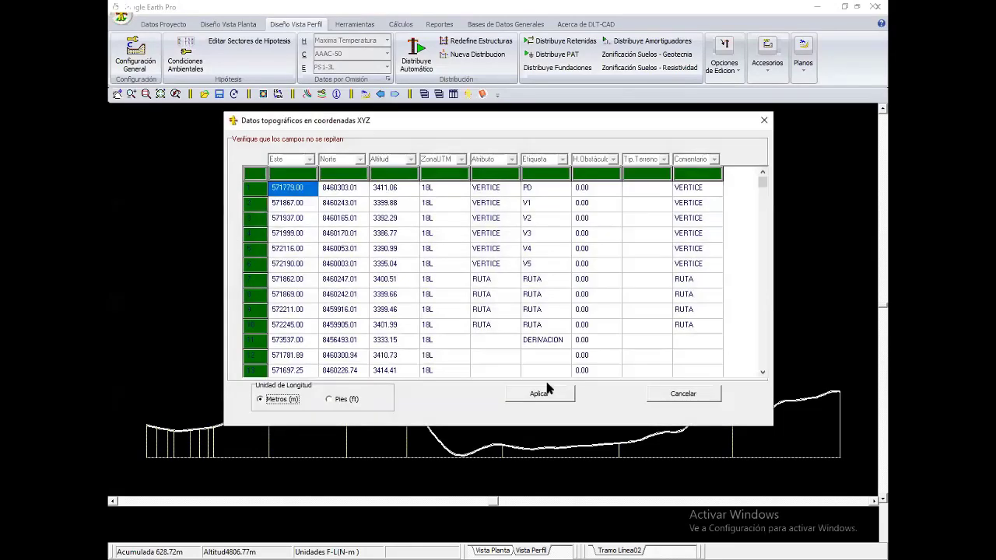
left_click(544, 392)
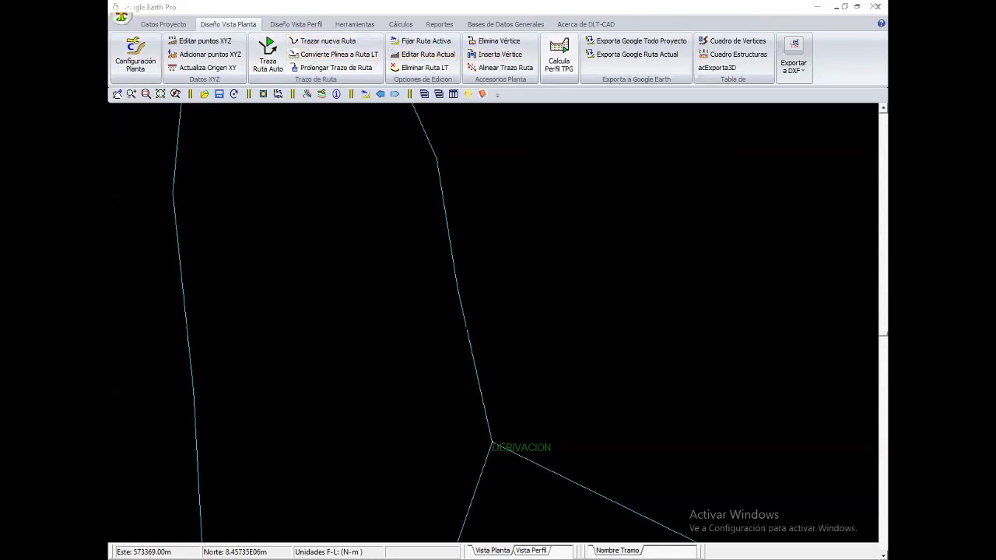
Convert the polylines into the main route and DERIVACION branch route, with Autocompletar profile points.
left_click(457, 288)
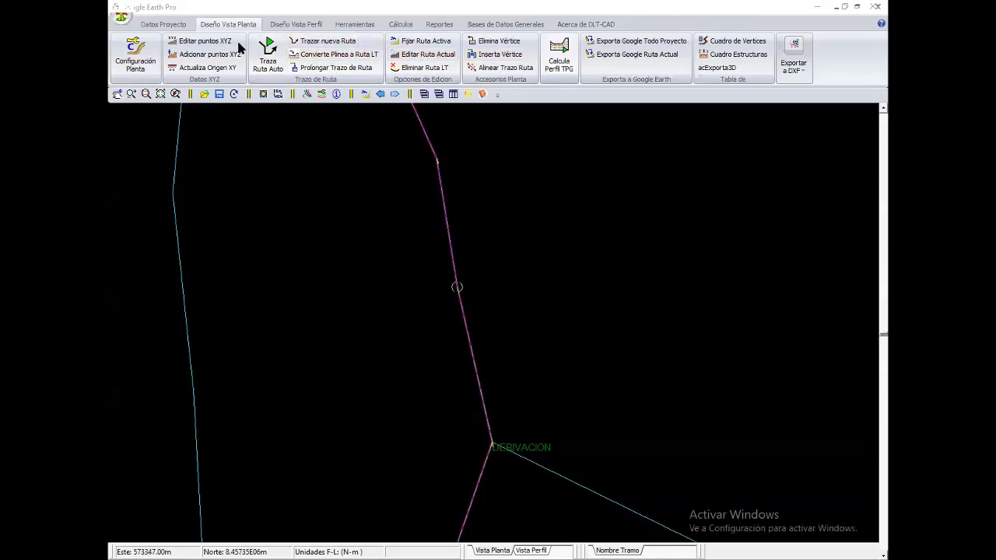
left_click(330, 56)
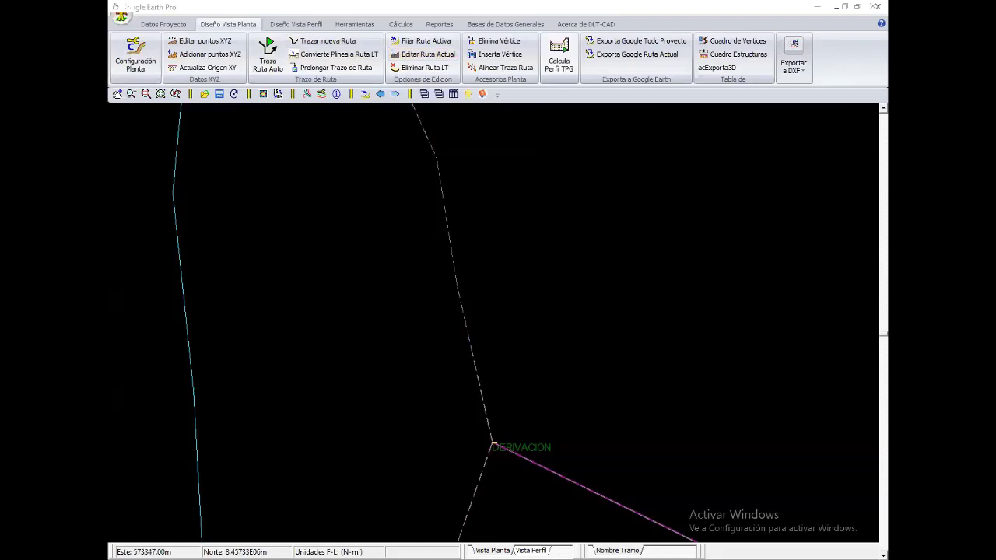
left_click(427, 54)
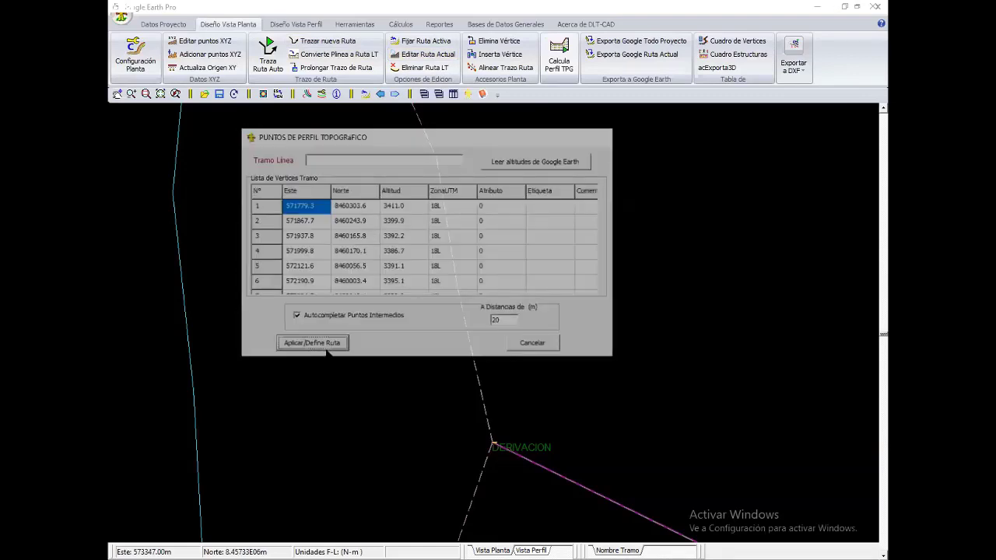
left_click(319, 345)
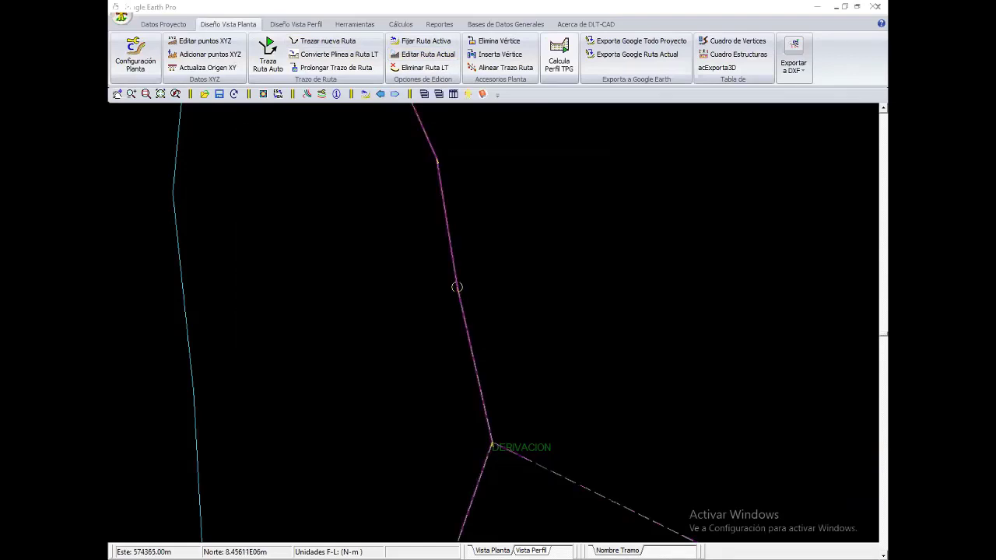
left_click(457, 287)
key("space")
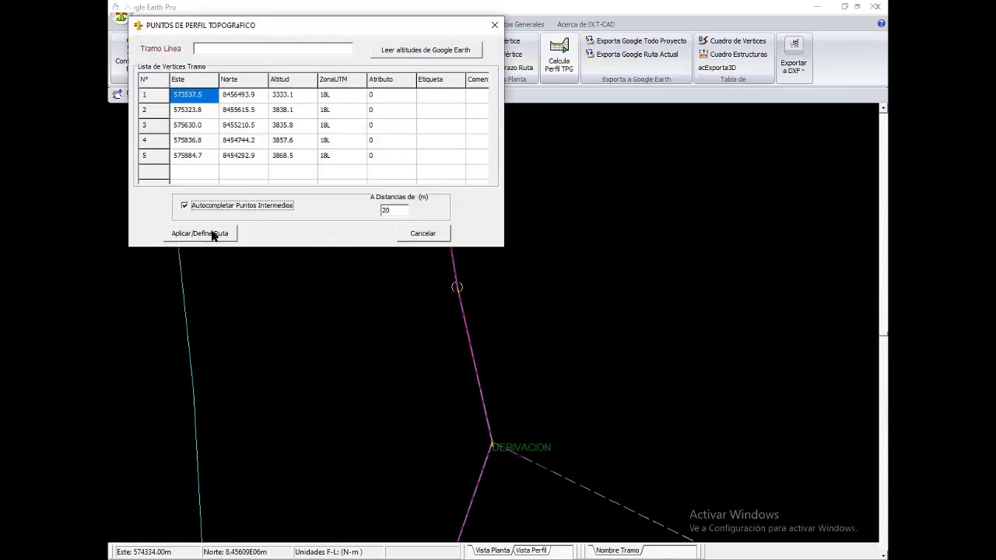
left_click(211, 233)
right_click(540, 285)
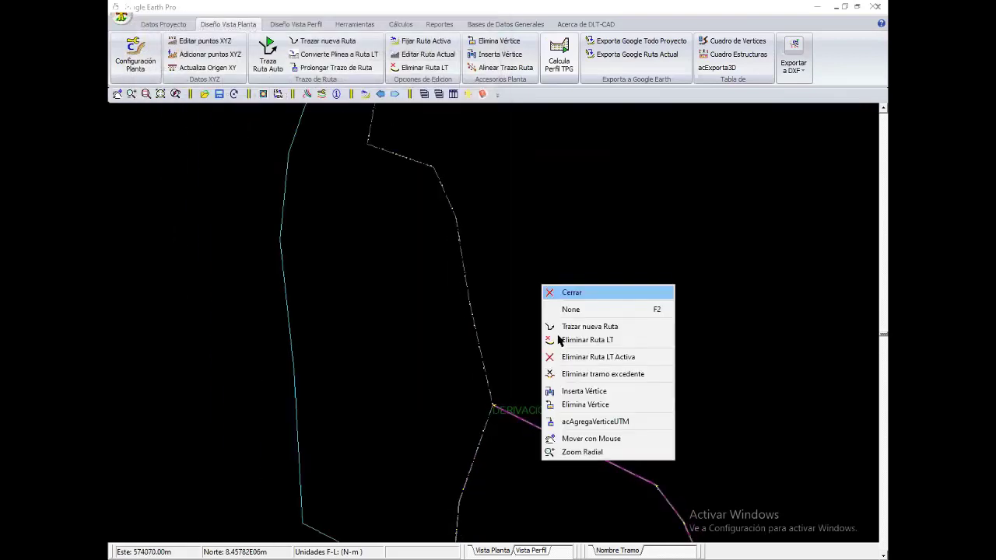
scroll(492, 281, "up", 2)
scroll(492, 281, "up", 2)
middle_click_drag(642, 473, 514, 271)
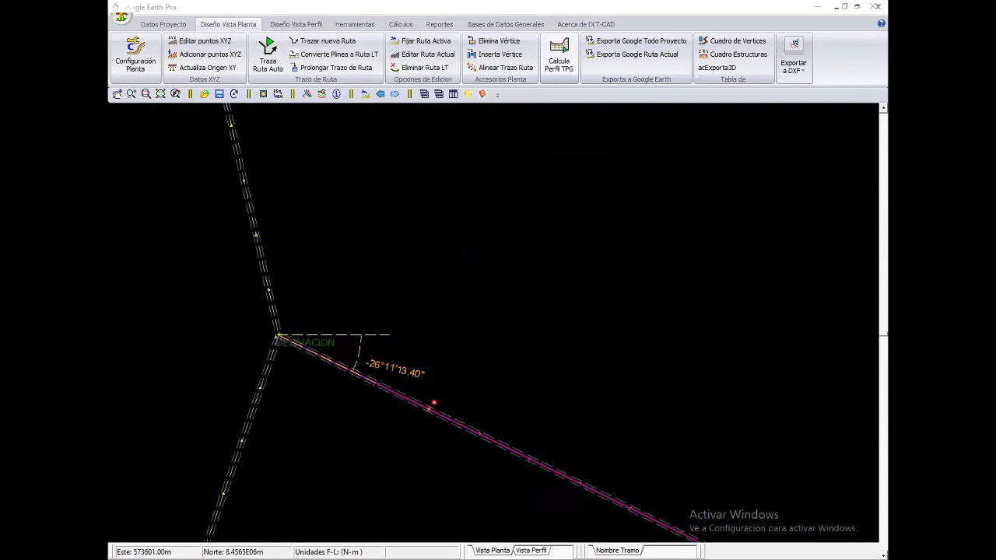
scroll(332, 460, "up", 3)
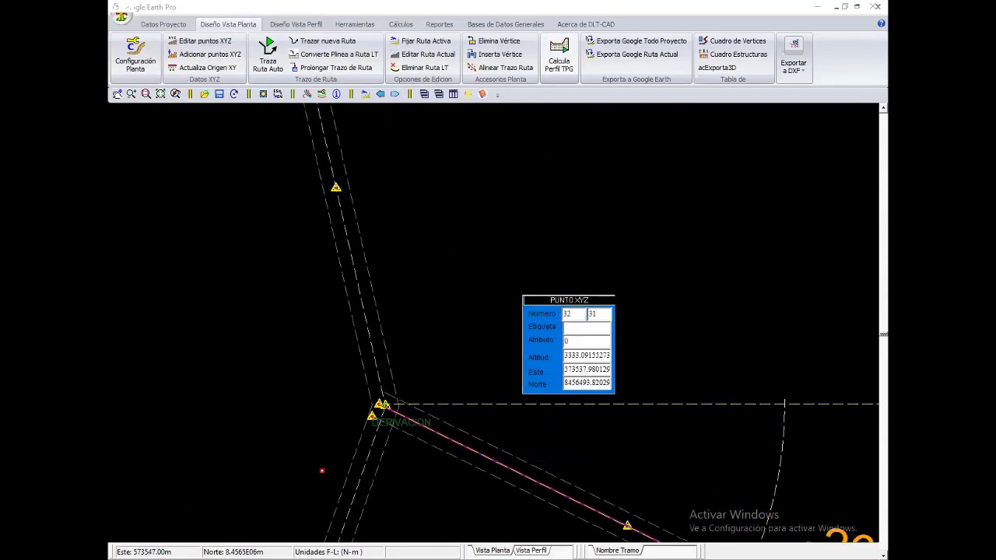
scroll(333, 461, "up", 2)
middle_click_drag(332, 461, 389, 347)
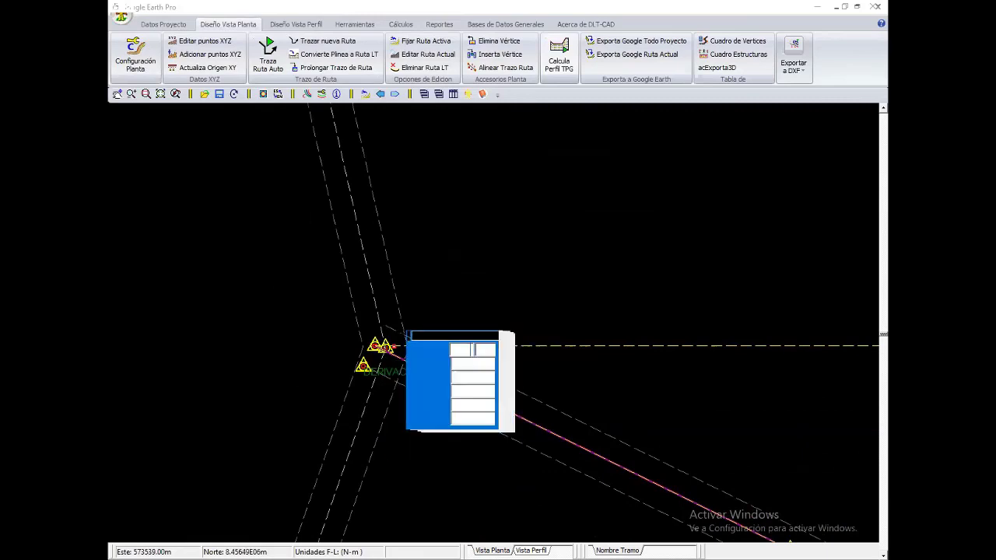
scroll(720, 264, "down", 1)
scroll(488, 331, "down", 1)
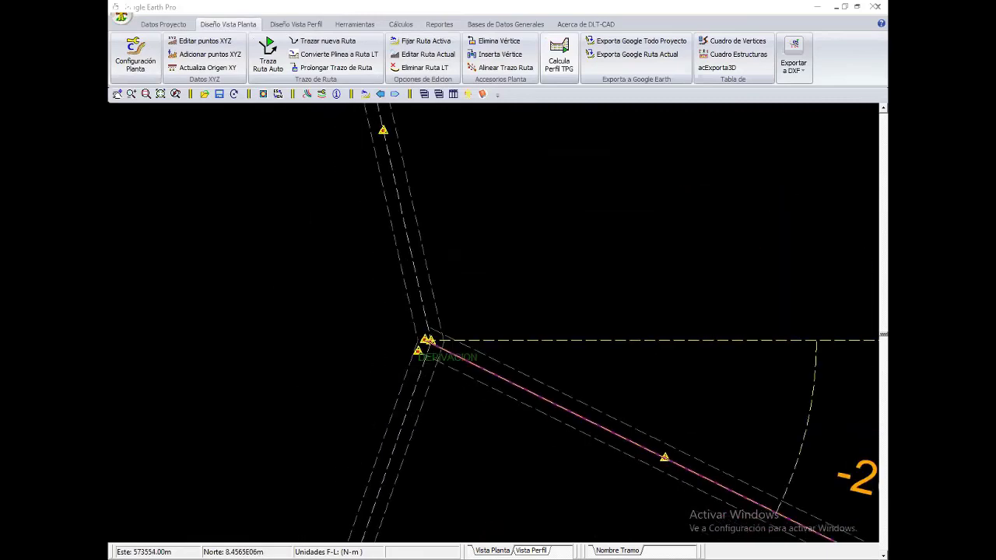
scroll(498, 331, "up", 1)
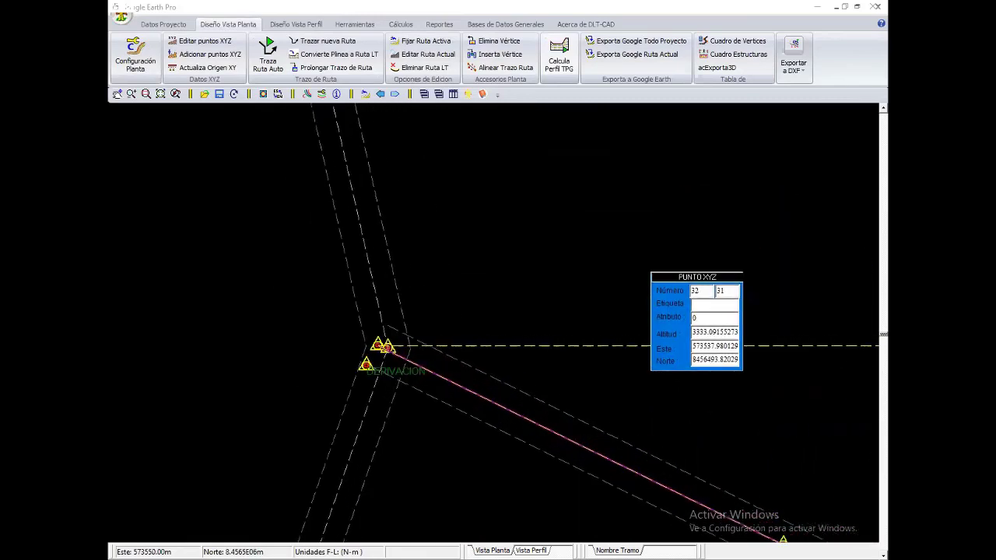
scroll(498, 331, "up", 1)
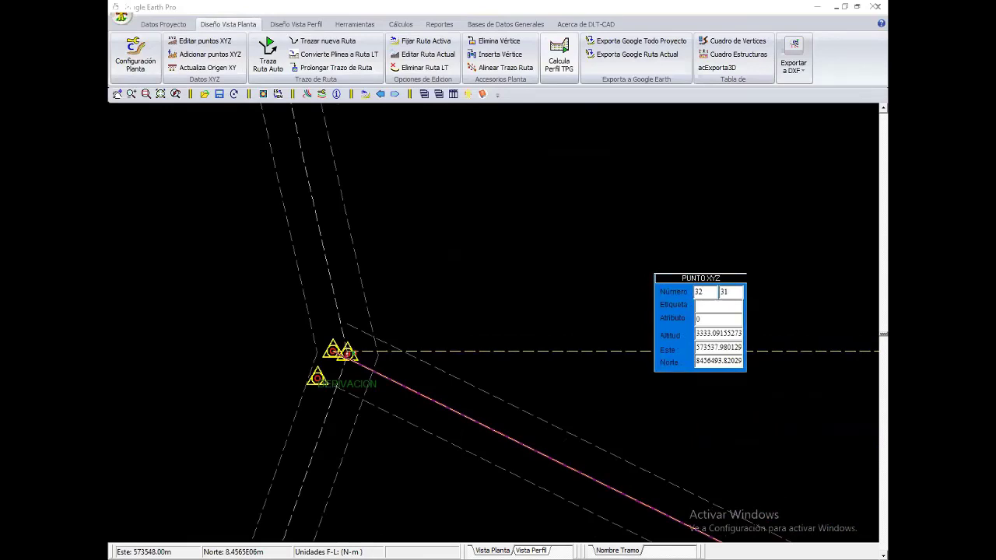
scroll(513, 327, "down", 3)
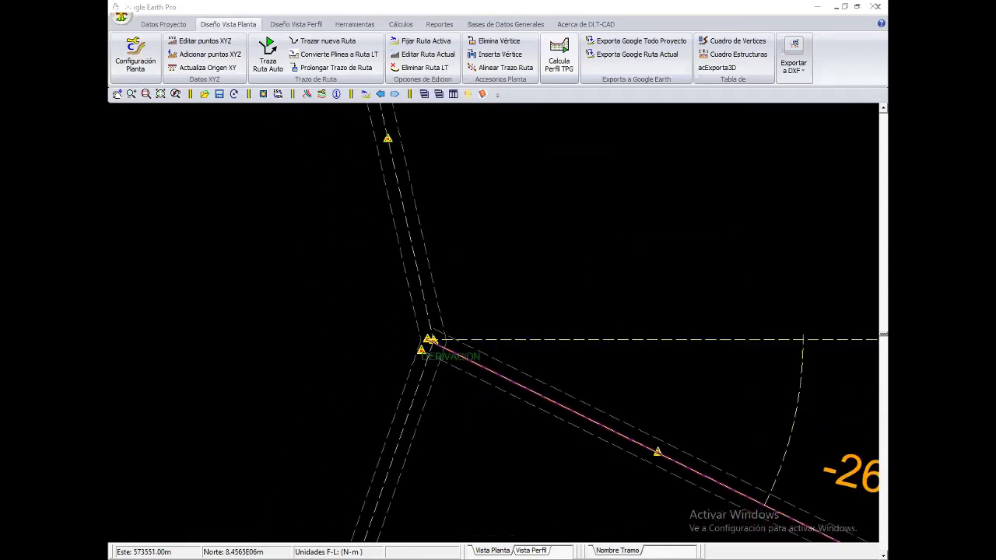
Enter 1.5 in Margen de Error (m) on the Cálculos tab of Configuración Planta.
left_click(138, 56)
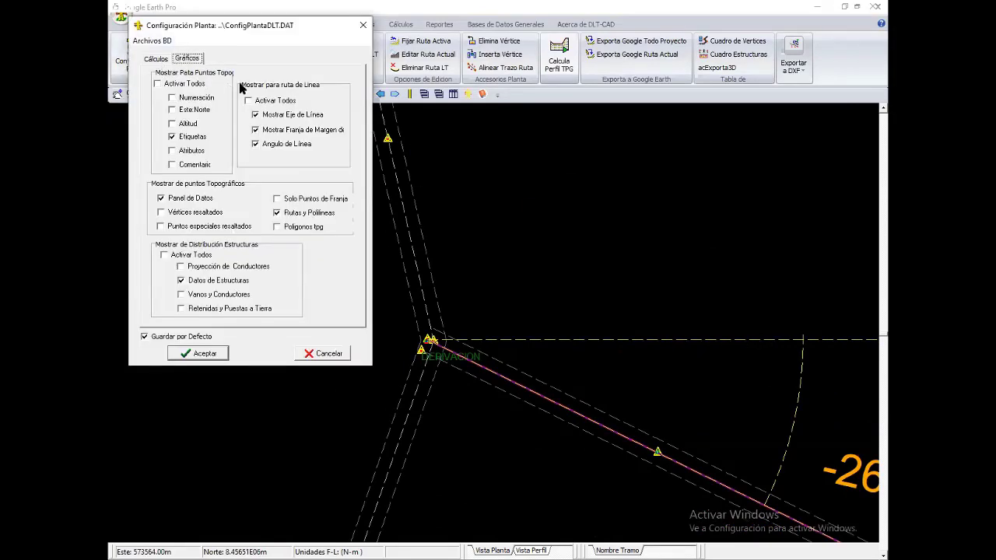
key("Left")
key("Tab")
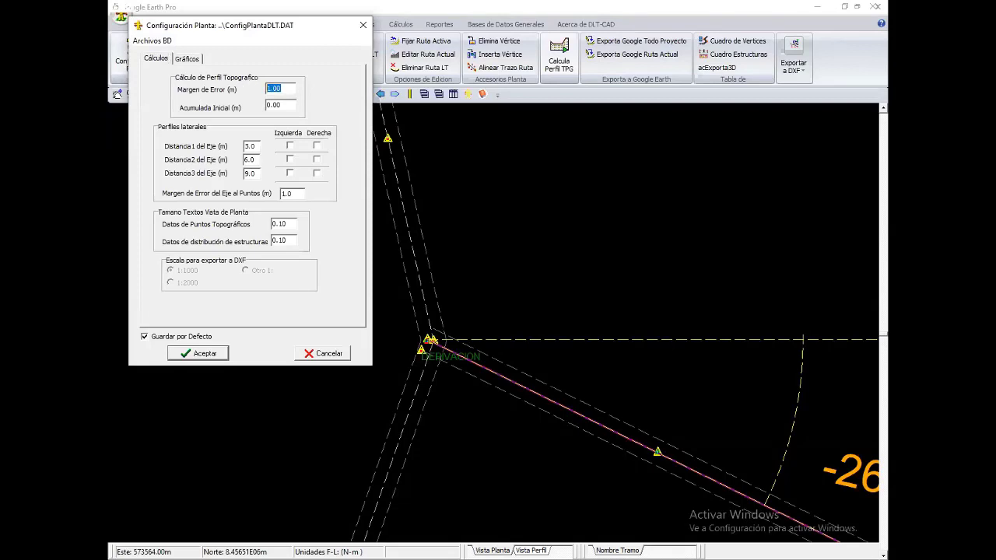
type("1.5")
left_click(207, 354)
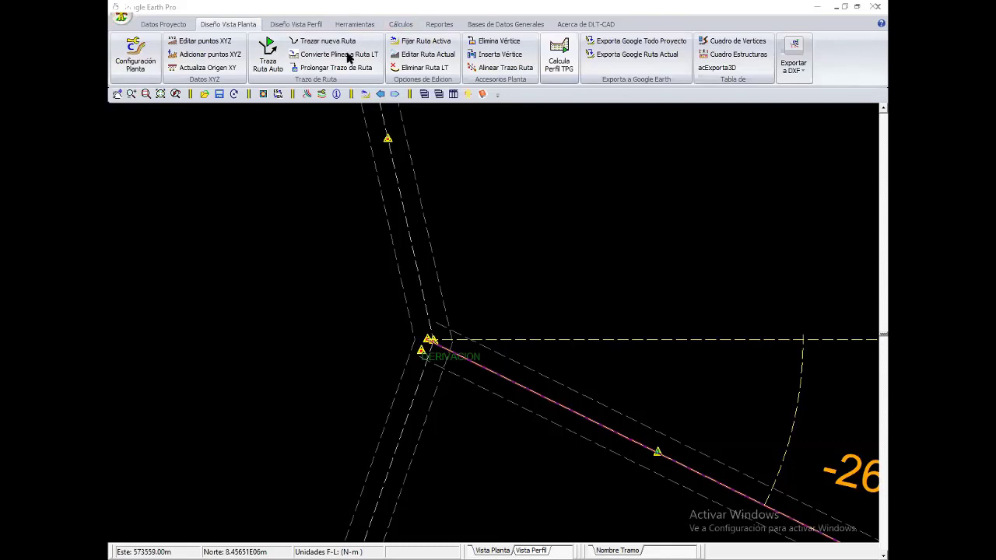
Select Tramo Linea01 north of DERIVACION, browse its terrain profile, and open Configuración General.
left_click(560, 59)
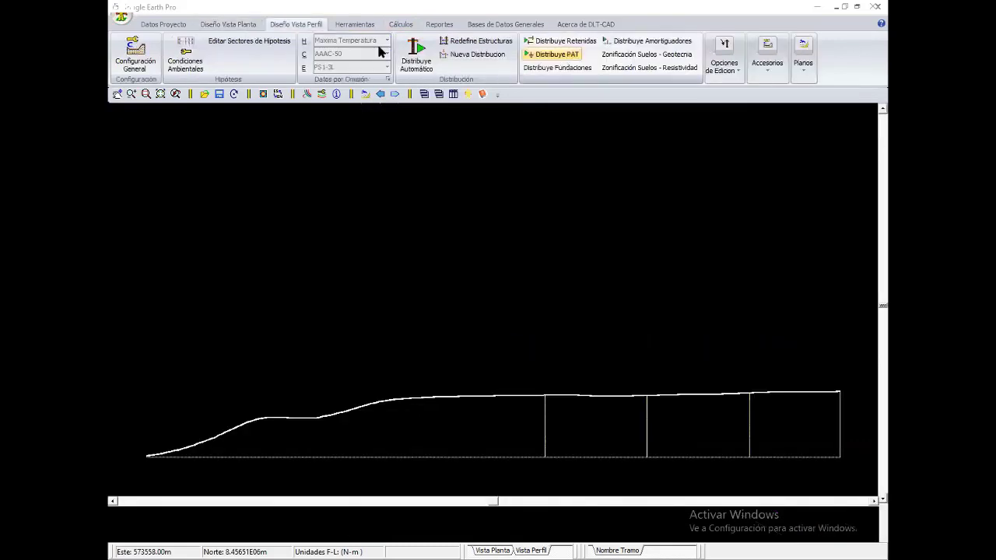
left_click(234, 24)
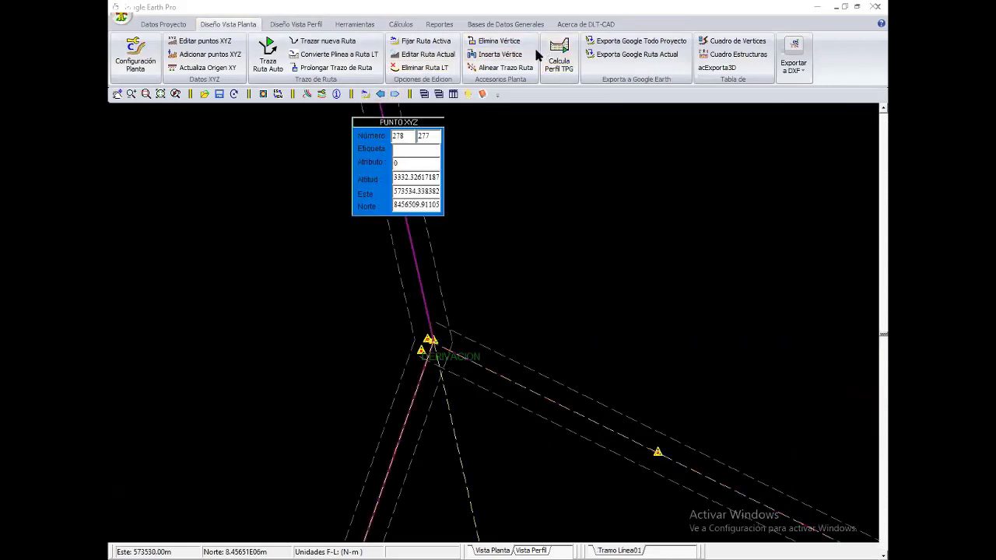
left_click(559, 59)
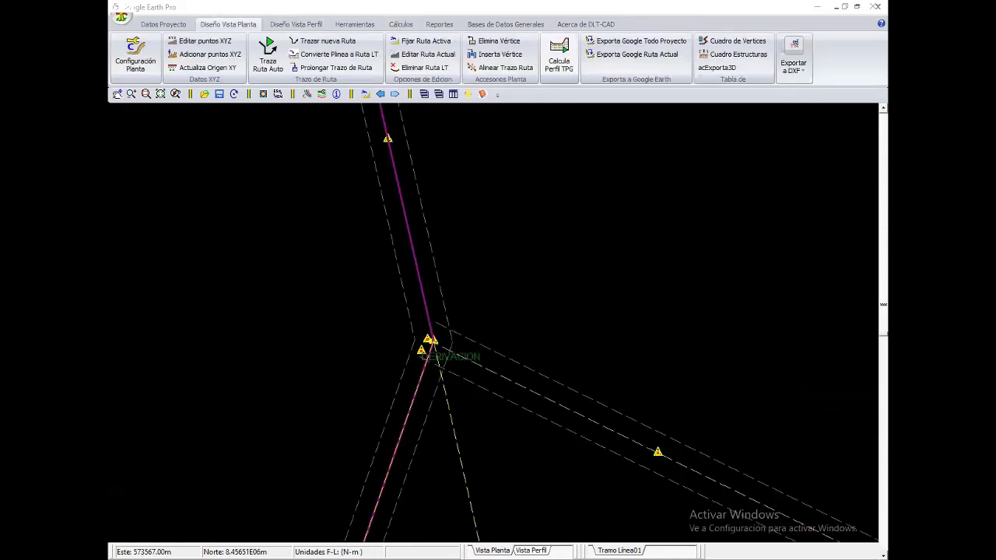
left_click(136, 58)
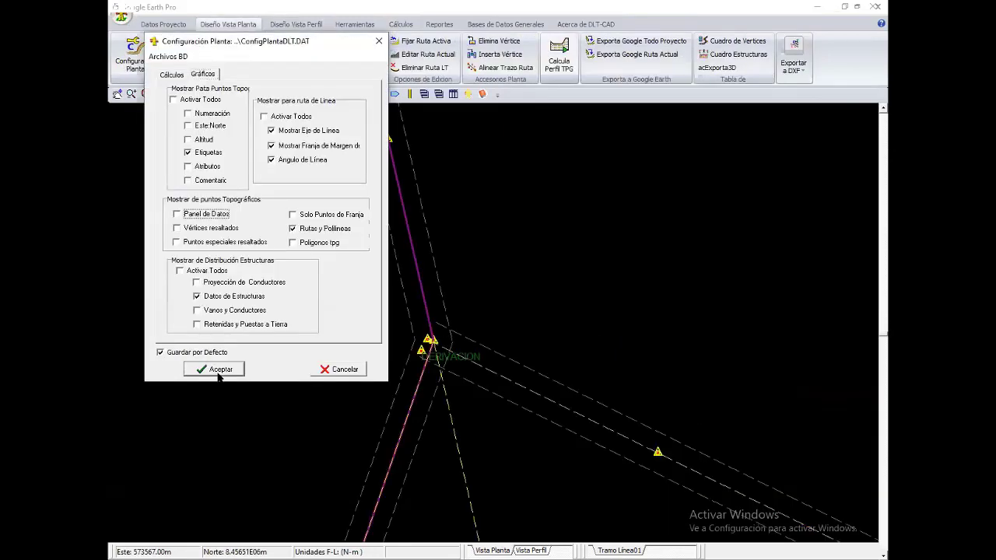
left_click(216, 374)
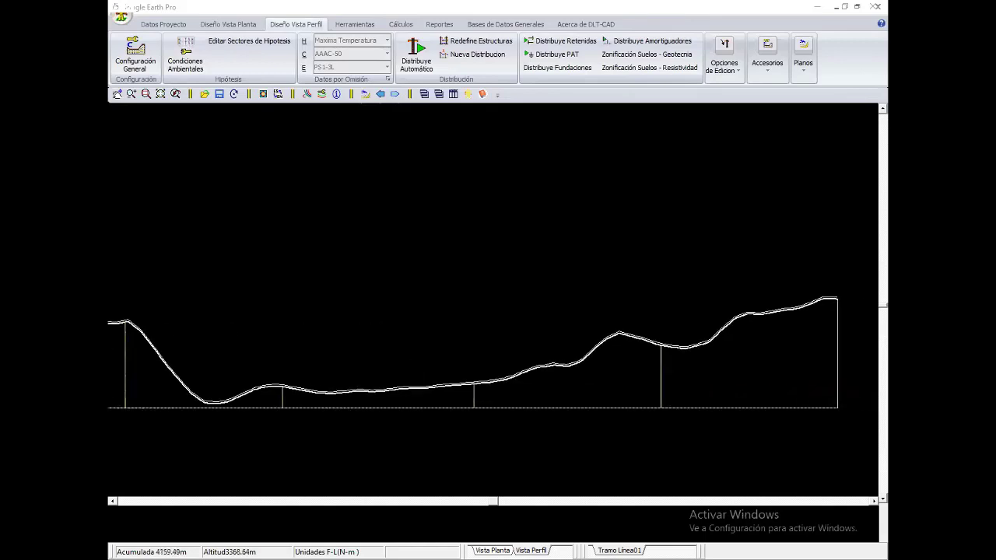
left_click(309, 96)
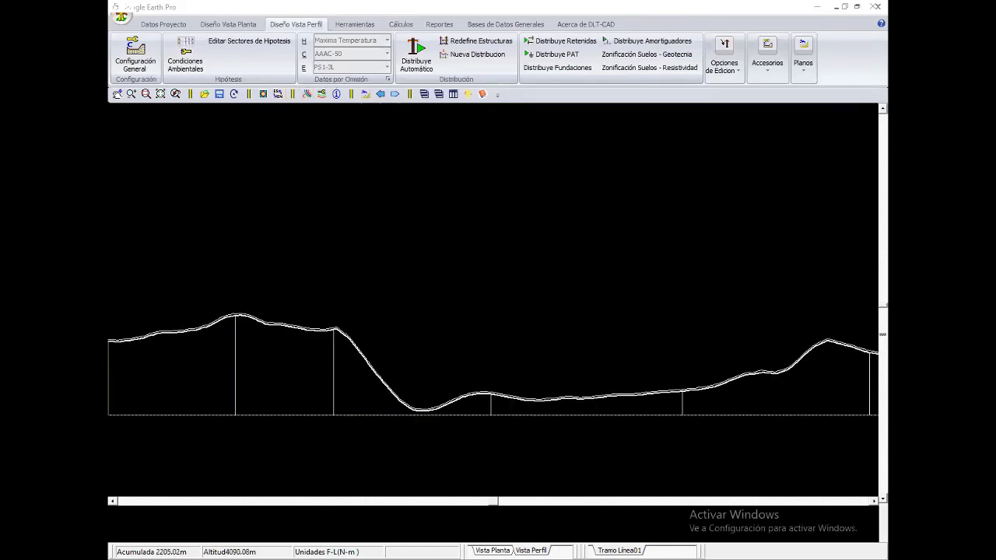
left_click(135, 58)
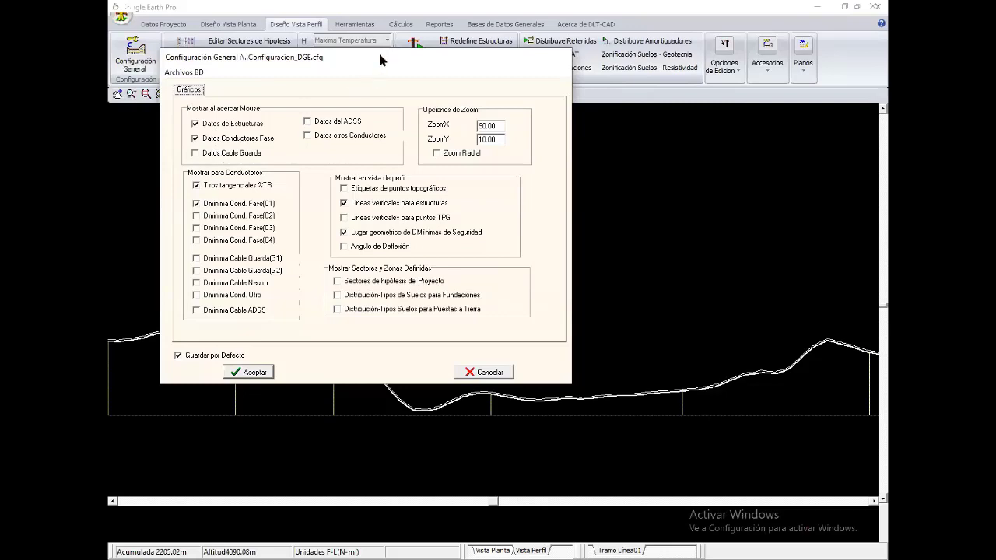
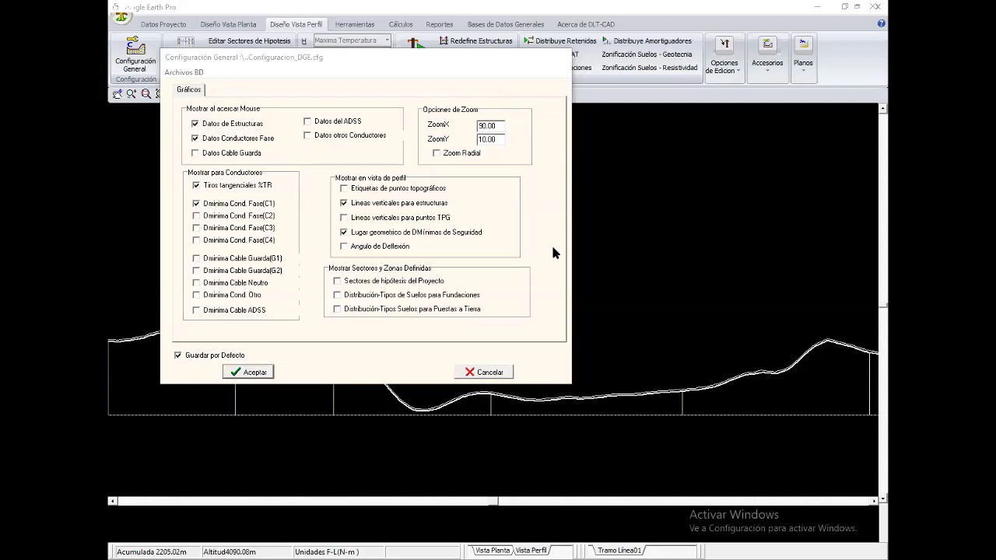
Cancel Configuración General without changes and zoom the line profile.
left_click(493, 371)
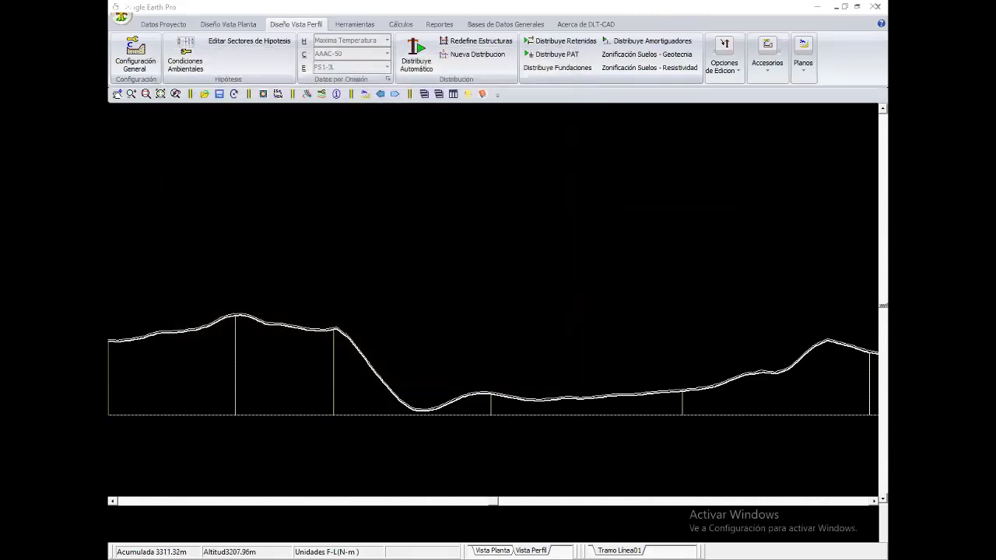
scroll(493, 301, "down", 2)
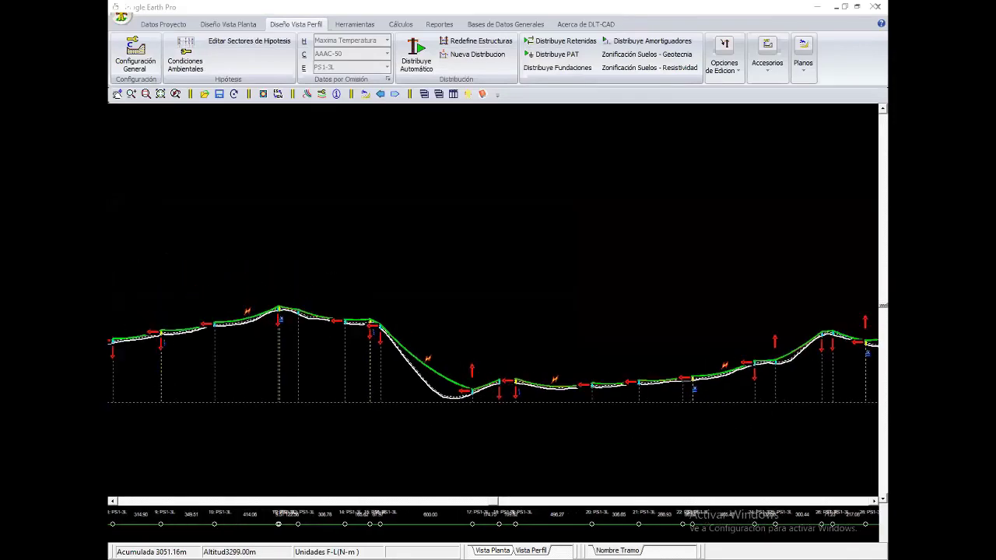
scroll(498, 327, "down", 1)
scroll(498, 327, "down", 1)
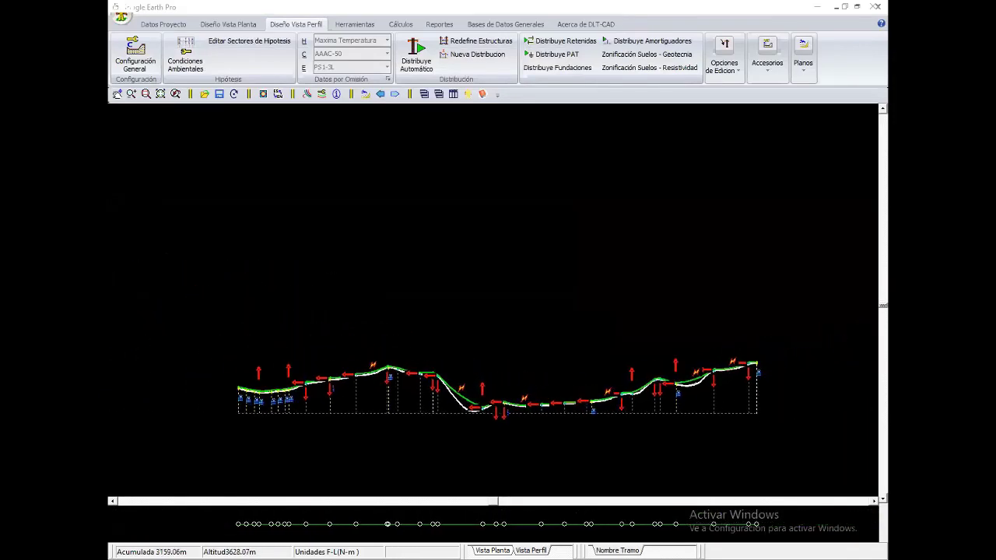
scroll(493, 420, "up", 2)
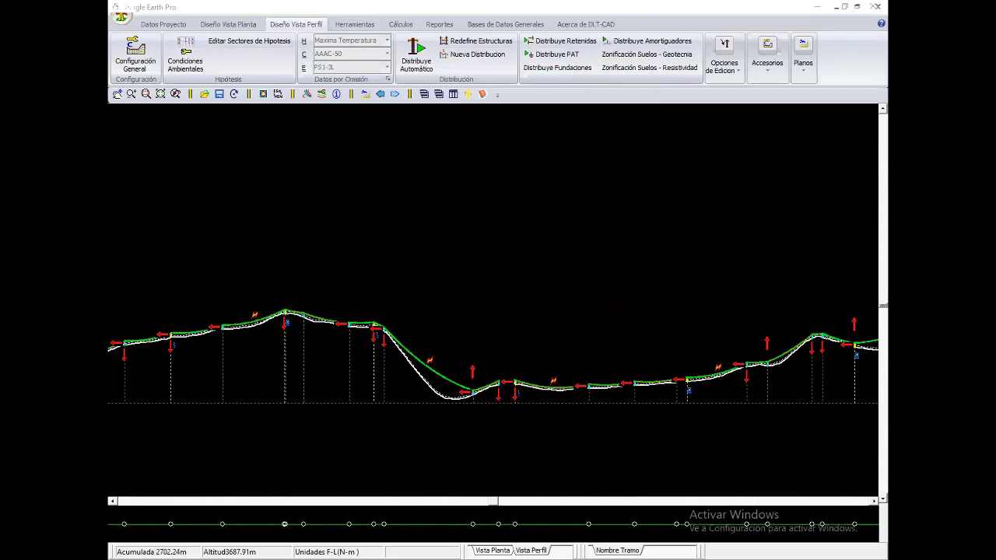
scroll(493, 350, "up", 1)
scroll(493, 350, "up", 1)
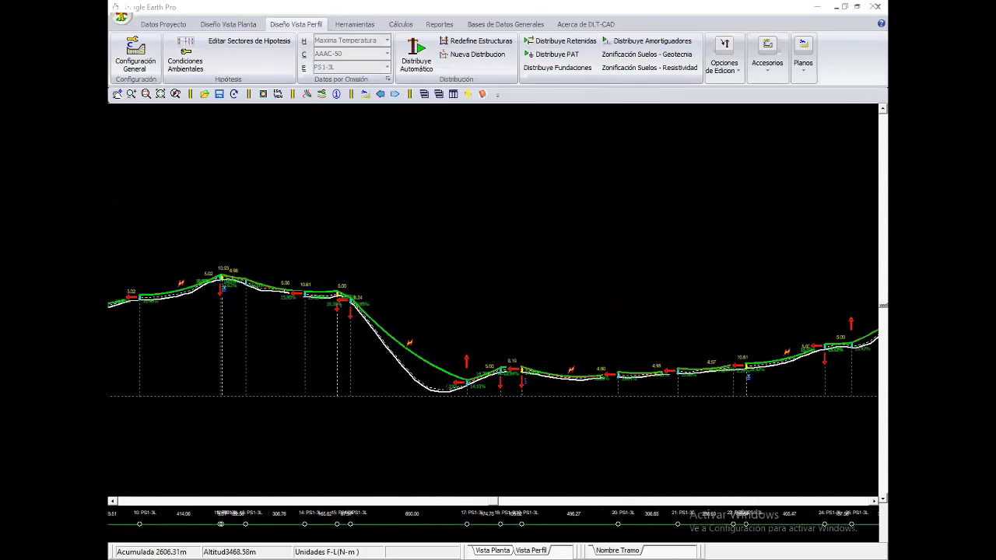
scroll(494, 350, "up", 1)
scroll(493, 350, "up", 1)
scroll(382, 350, "up", 1)
scroll(382, 350, "up", 1)
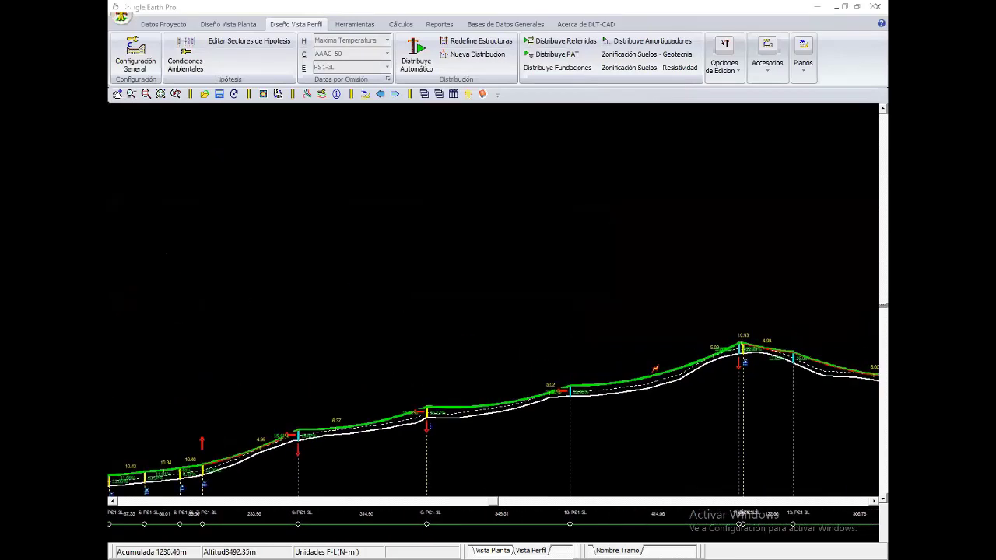
scroll(382, 350, "up", 1)
Switch the profile to Mover con Mouse > Arrastra Soporte mode.
right_click(382, 350)
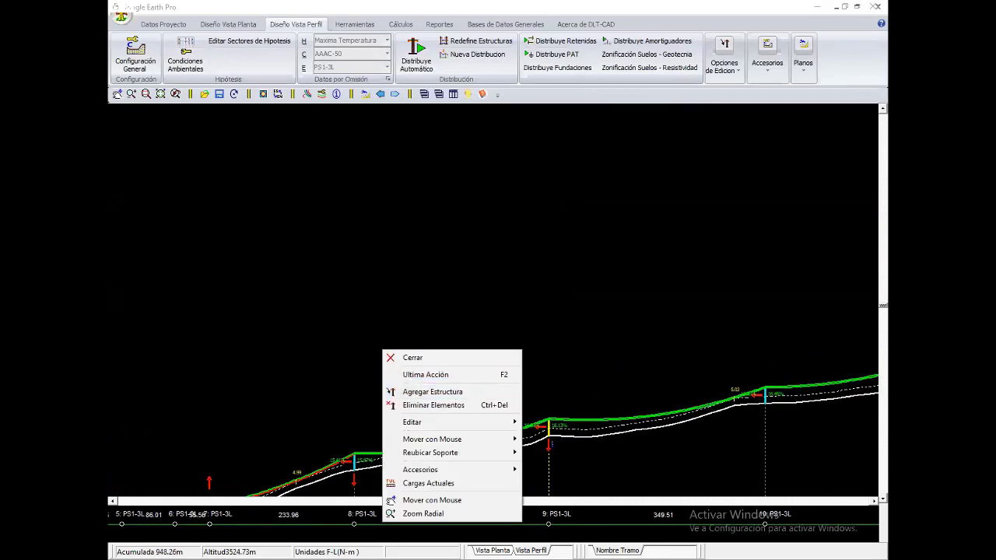
left_click(422, 513)
scroll(337, 311, "up", 1)
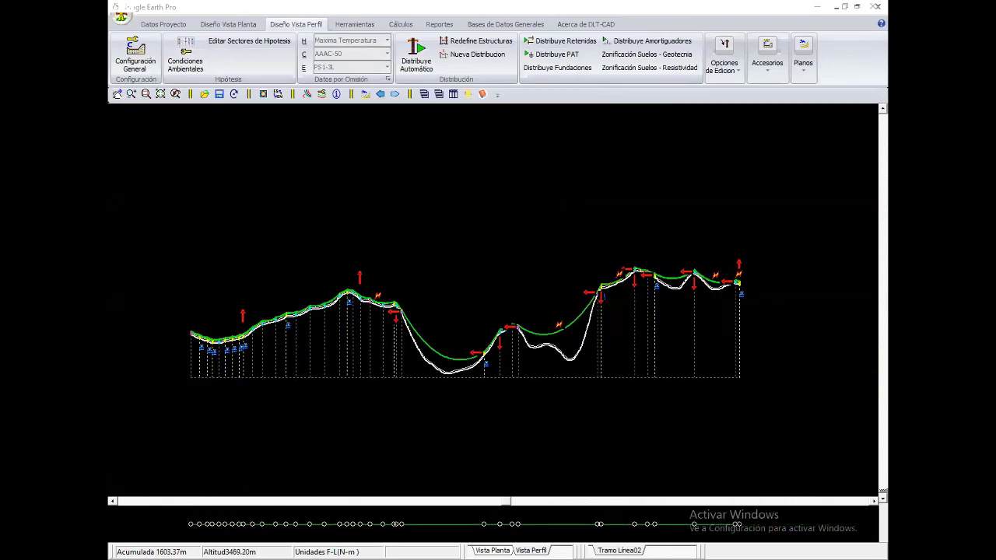
scroll(337, 312, "up", 1)
scroll(338, 311, "up", 1)
scroll(477, 350, "up", 1)
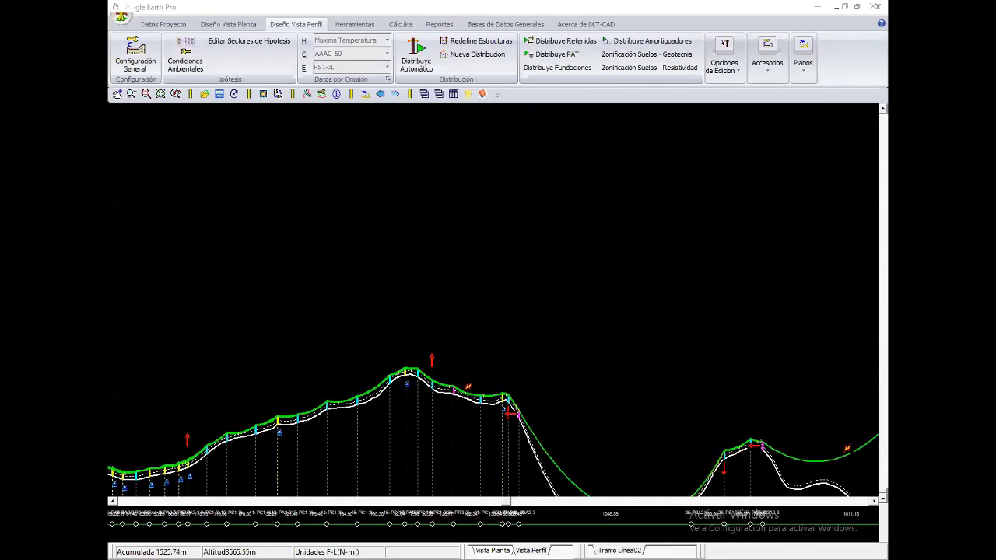
scroll(478, 337, "up", 1)
scroll(478, 337, "up", 1)
scroll(478, 338, "up", 1)
scroll(477, 337, "up", 1)
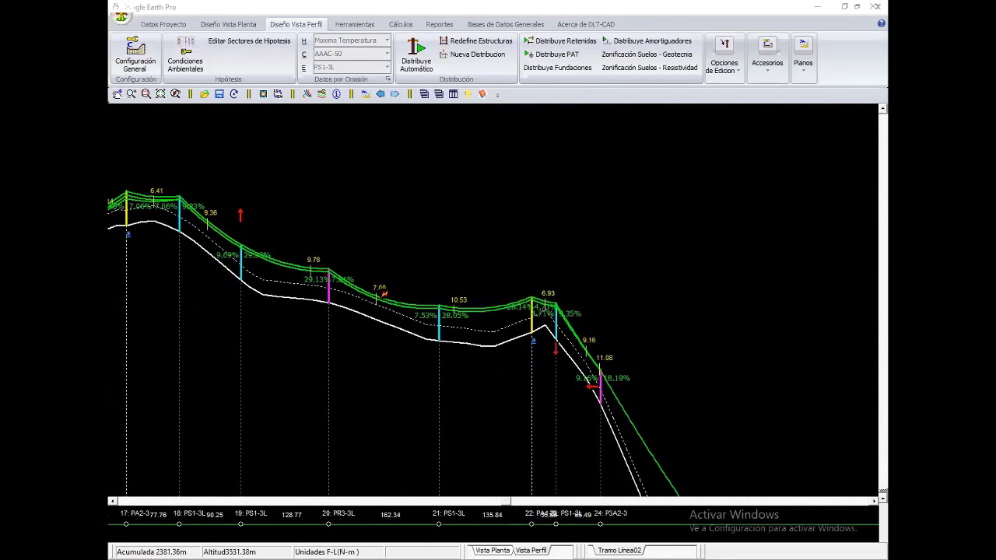
right_click(404, 257)
left_click(580, 347)
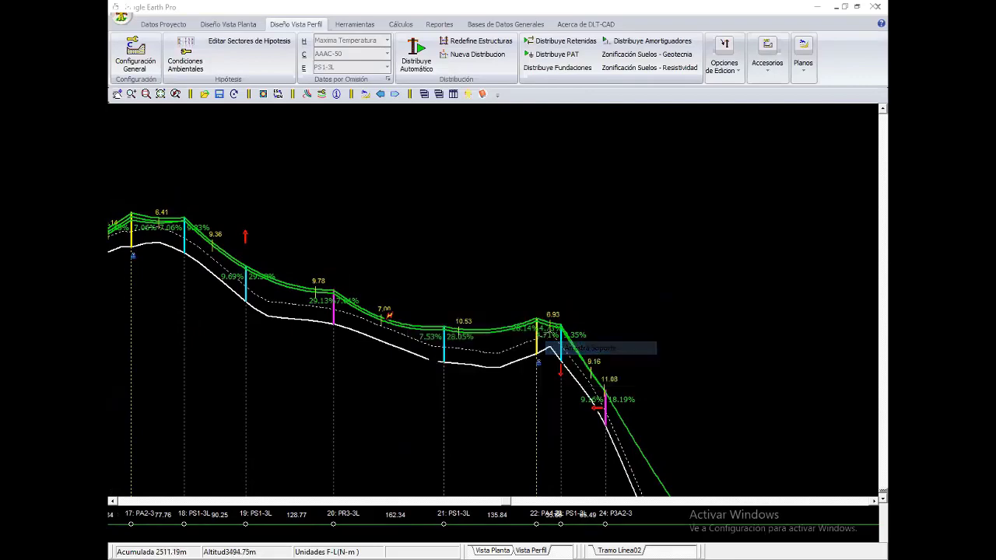
Nudge structures 27 and 28 left, then open Editar Estructura for structure 28.
left_click_drag(580, 348, 236, 105)
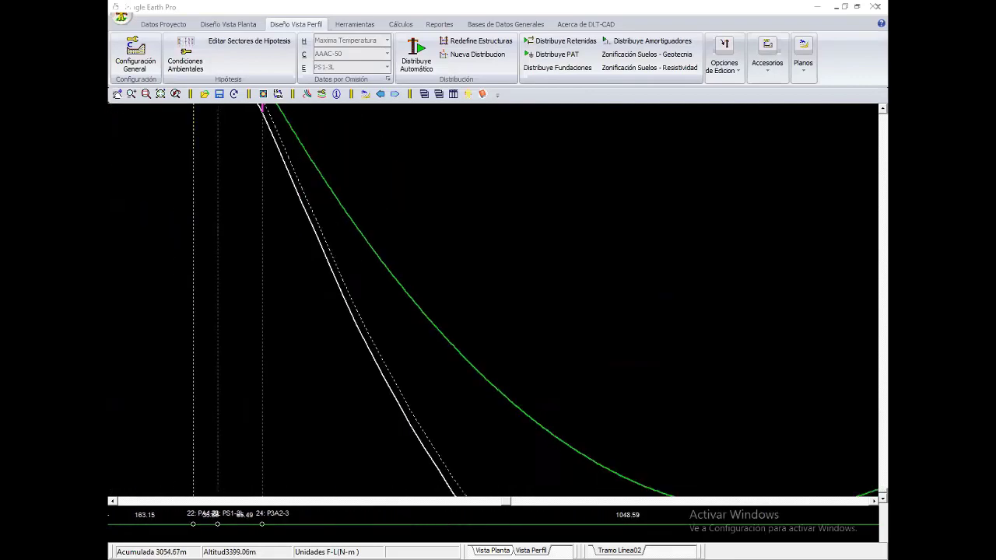
scroll(767, 360, "down", 2)
scroll(767, 359, "down", 2)
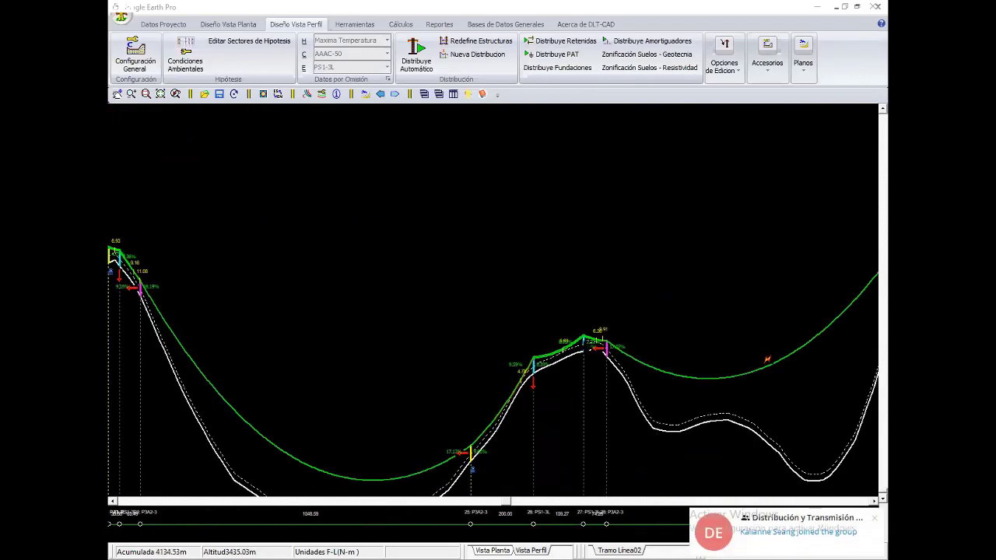
key("Left")
key("Left")
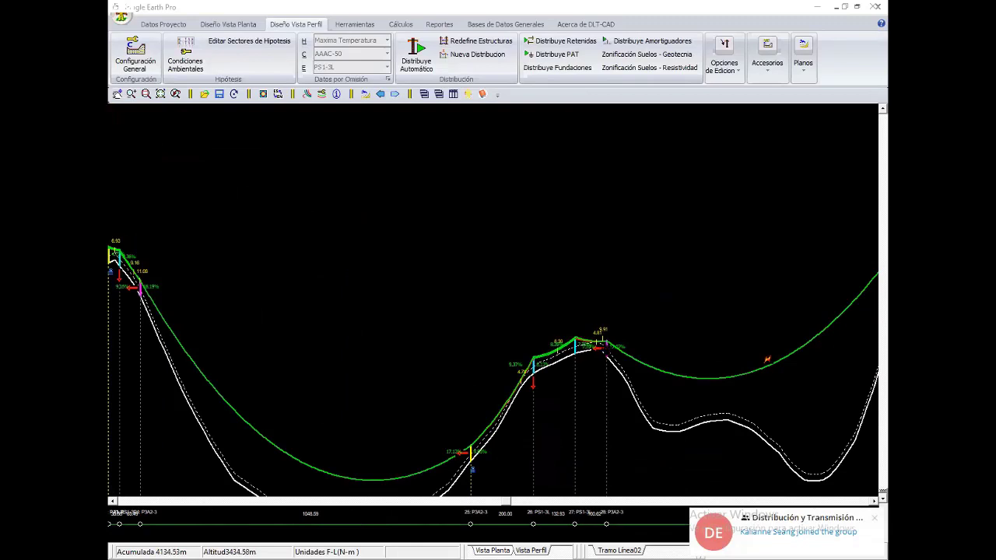
key("Left")
key("Left")
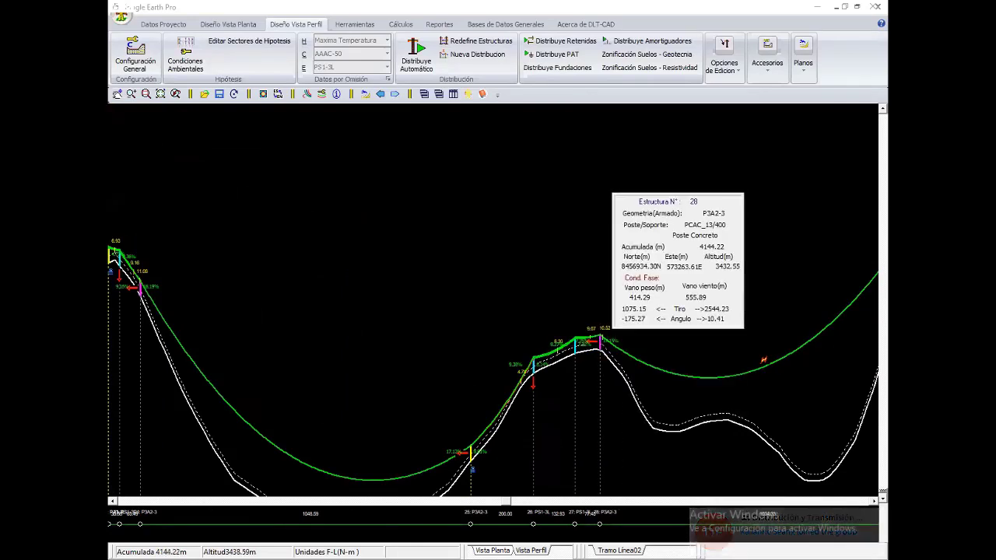
key("Return")
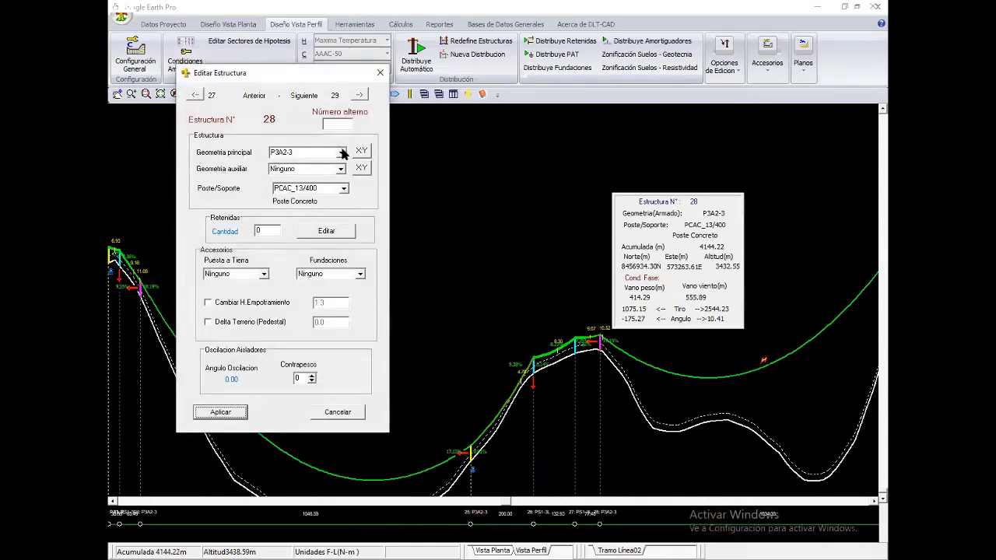
Keep P3A2-3 as structure 28's main geometry and apply it.
left_click(342, 153)
left_click(358, 255)
left_click(230, 415)
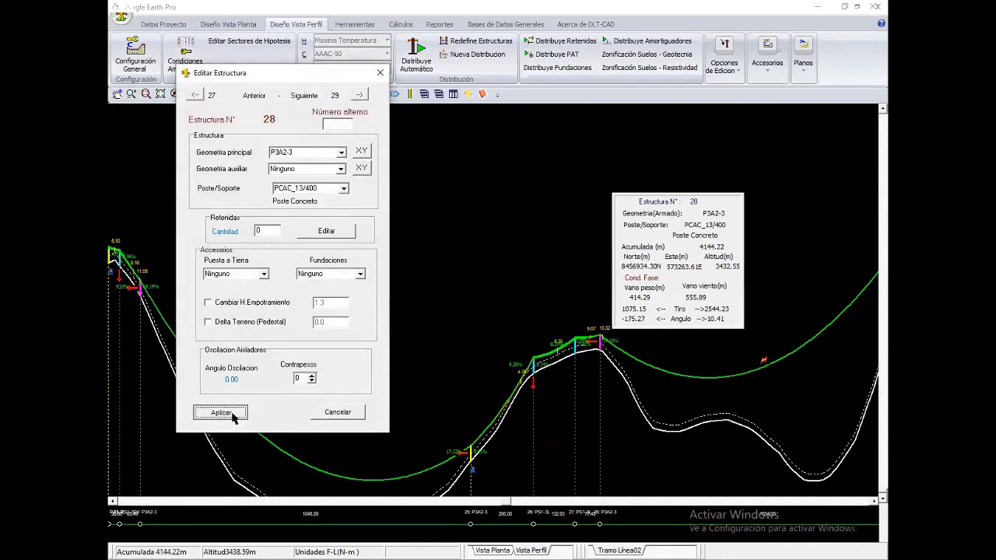
Add a new PS1-3L structure, numbered 31, further right along the profile.
scroll(494, 301, "right", 3)
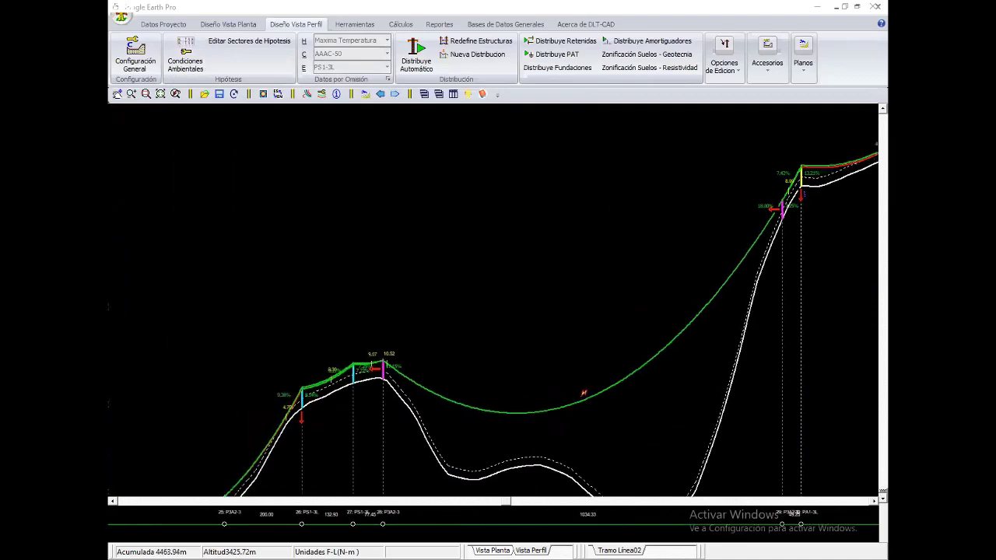
scroll(494, 301, "right", 1)
scroll(493, 300, "right", 1)
scroll(493, 300, "right", 1)
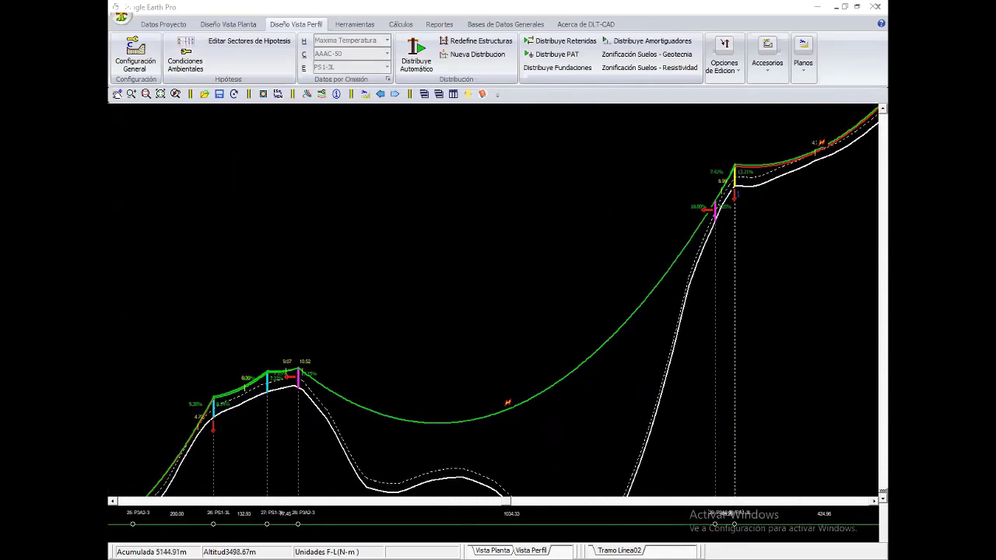
scroll(493, 300, "right", 1)
scroll(493, 300, "right", 1)
scroll(550, 312, "right", 1)
scroll(550, 311, "right", 2)
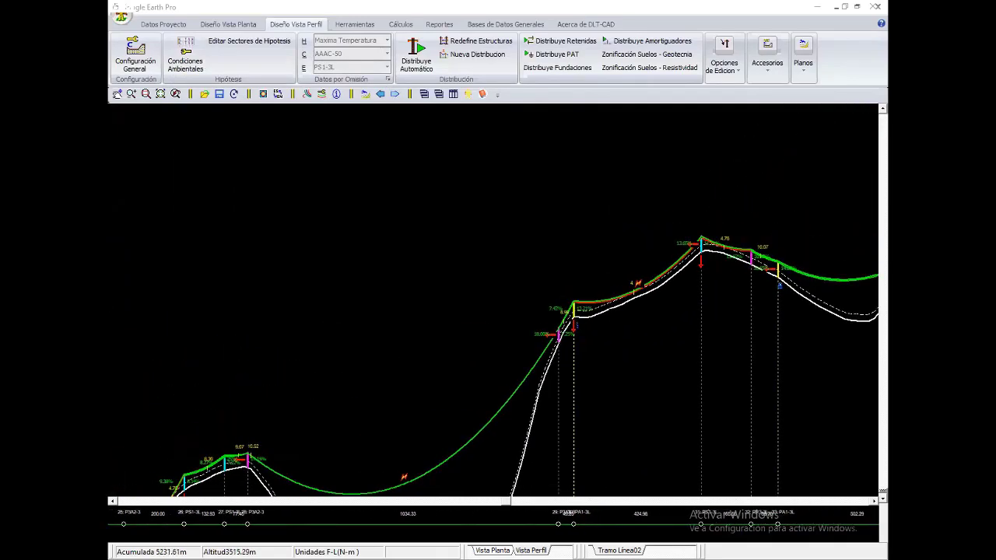
scroll(550, 311, "right", 1)
right_click(549, 311)
left_click(561, 283)
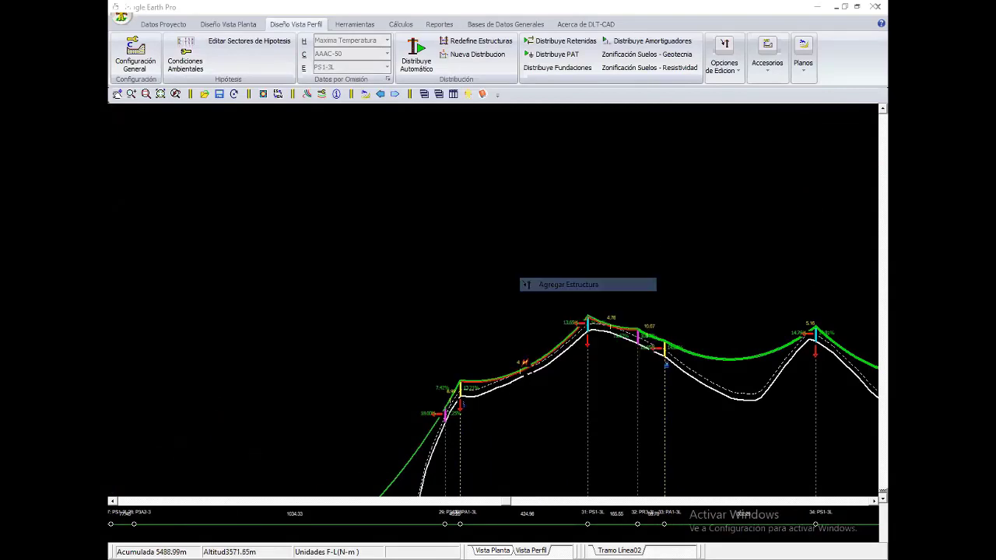
Switch the profile back to Arrastra Soporte drag mode.
right_click(611, 279)
mouse_move(660, 368)
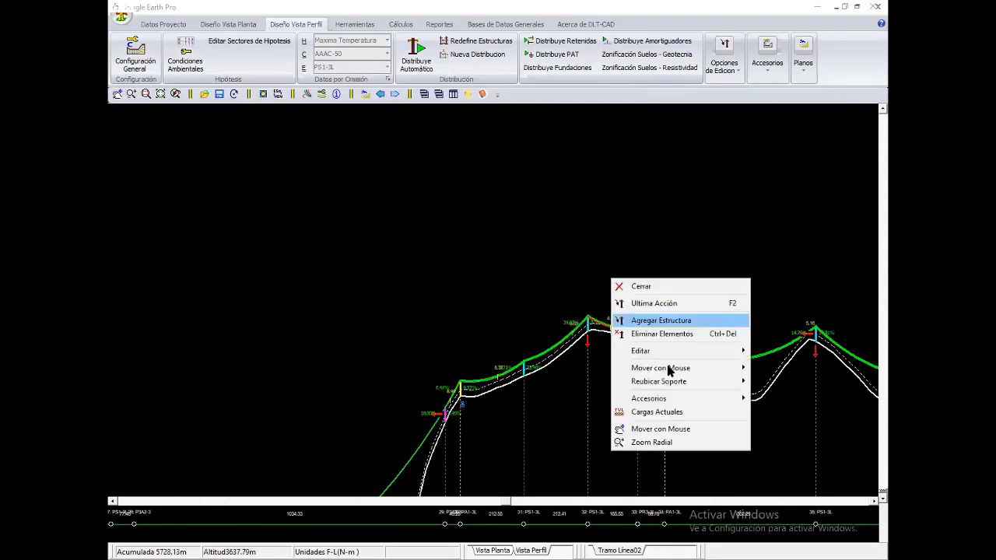
left_click(793, 368)
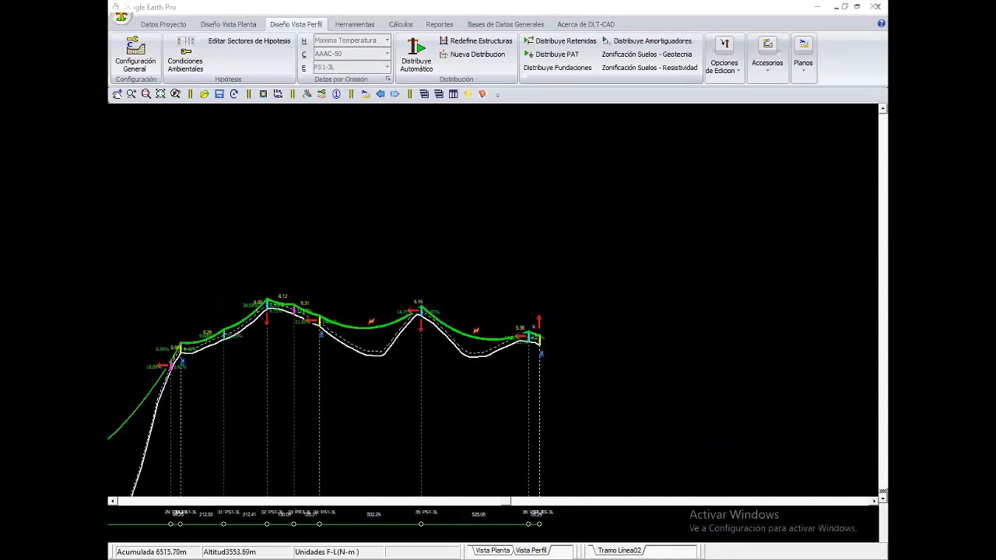
scroll(493, 353, "up", 1)
scroll(493, 353, "up", 1)
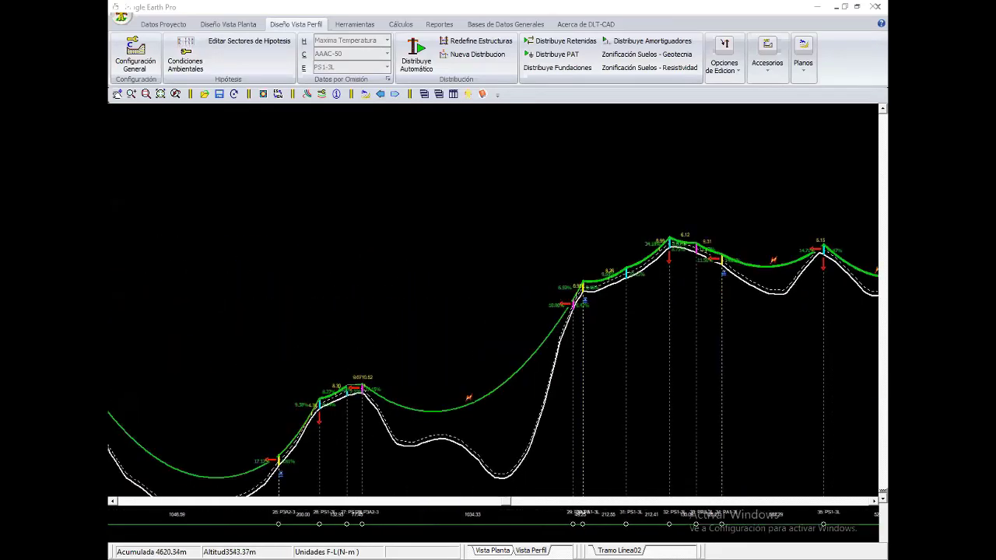
scroll(493, 353, "up", 1)
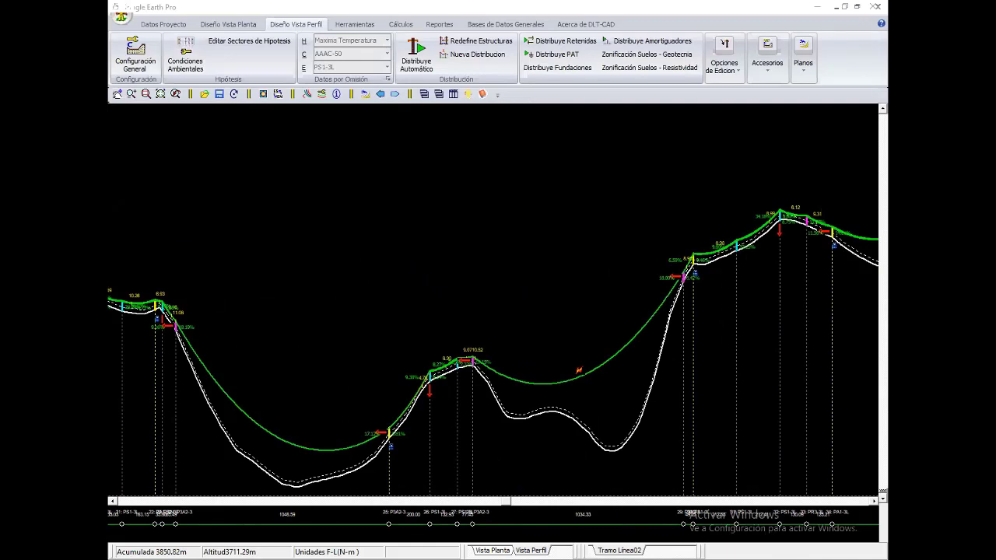
Check structure 2's compliance in the transverse strength report, then close it.
scroll(741, 51, "down", 2)
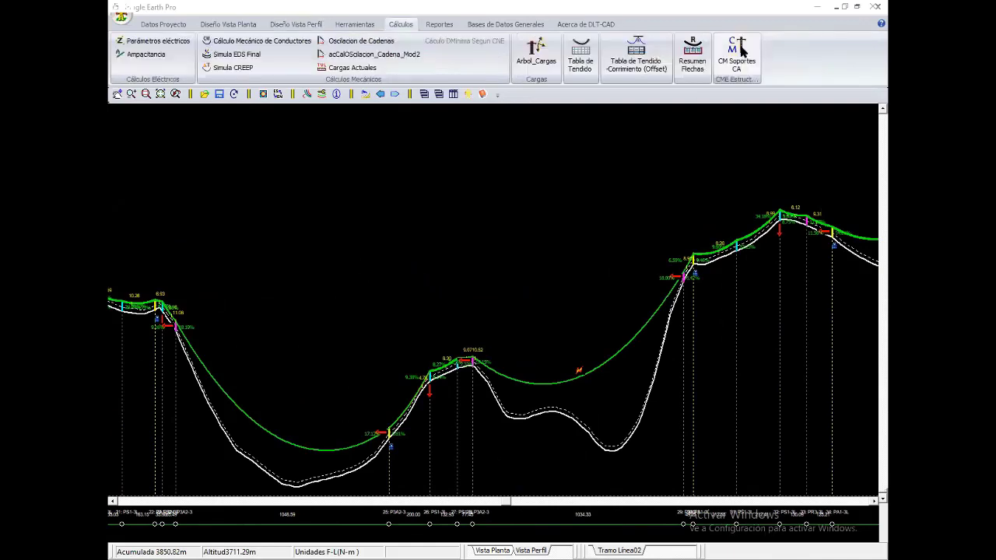
left_click(741, 51)
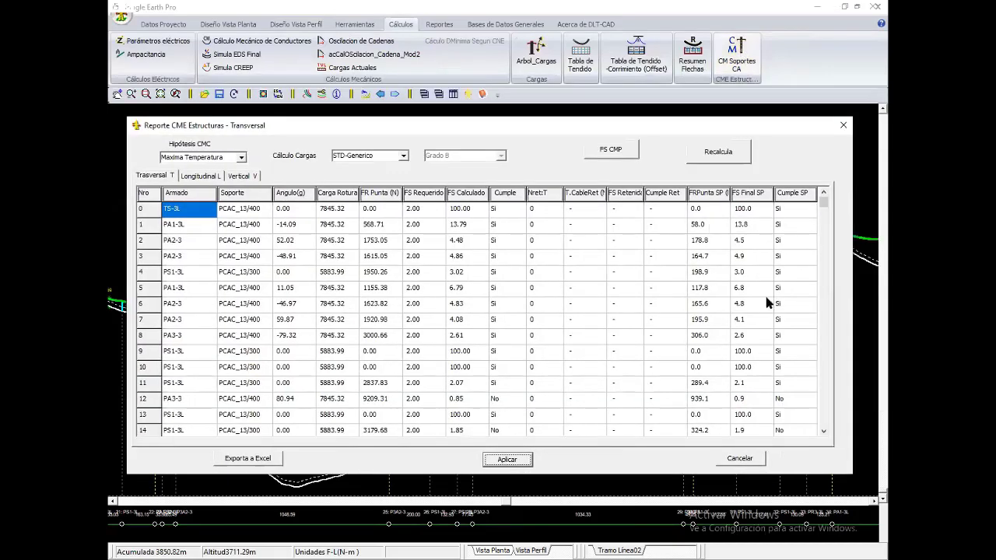
left_click(782, 240)
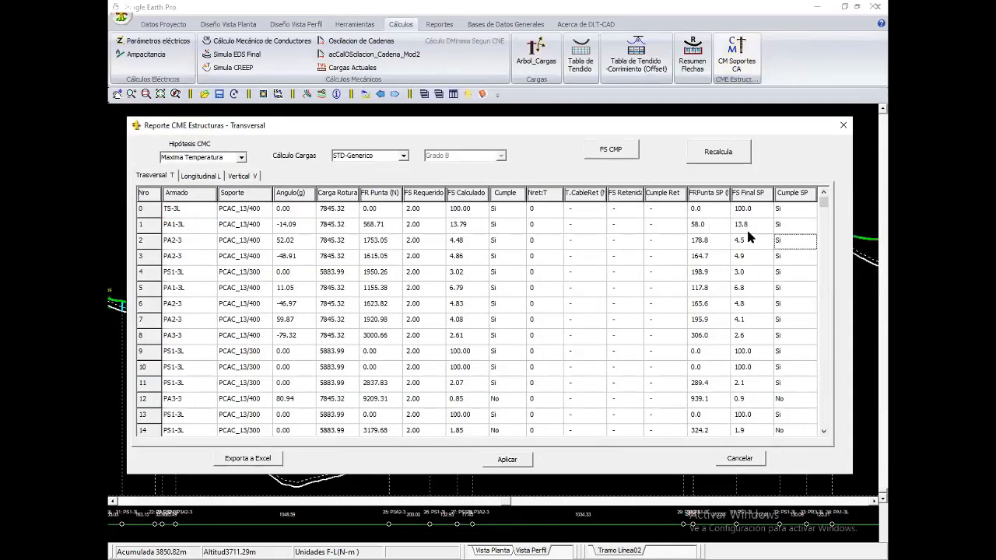
left_click(842, 124)
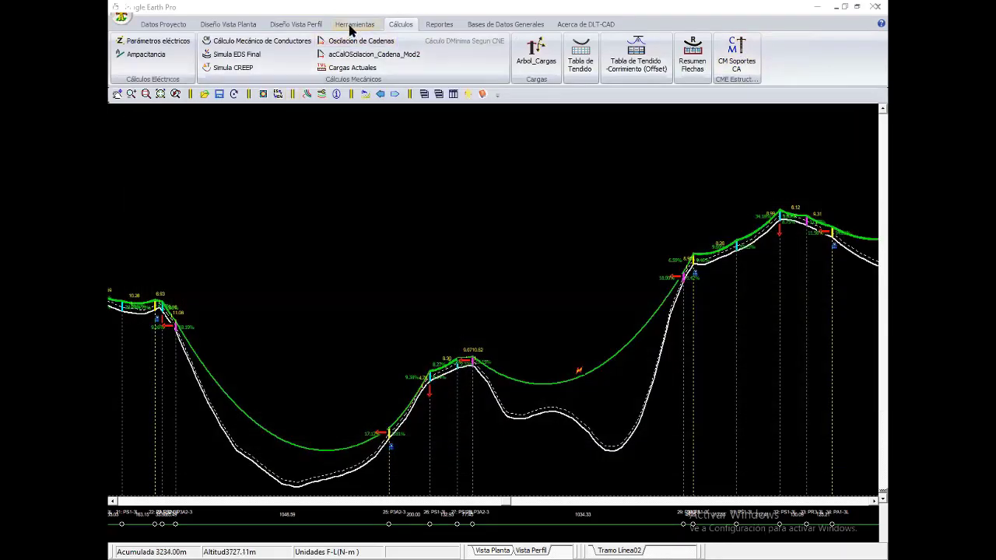
left_click(308, 28)
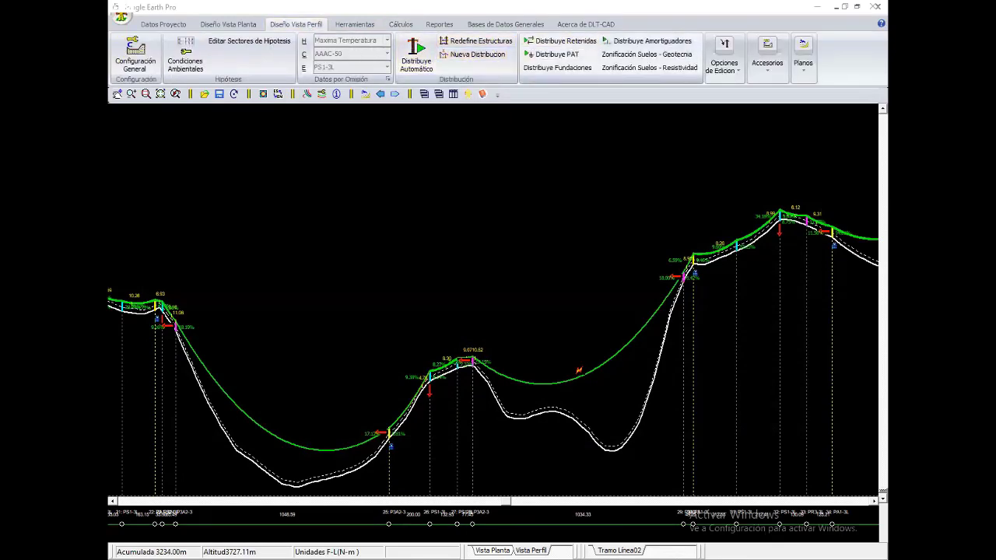
Distribute guys to retention, angle and all structure categories, and add grounding to all structures.
left_click(558, 41)
left_click(264, 207)
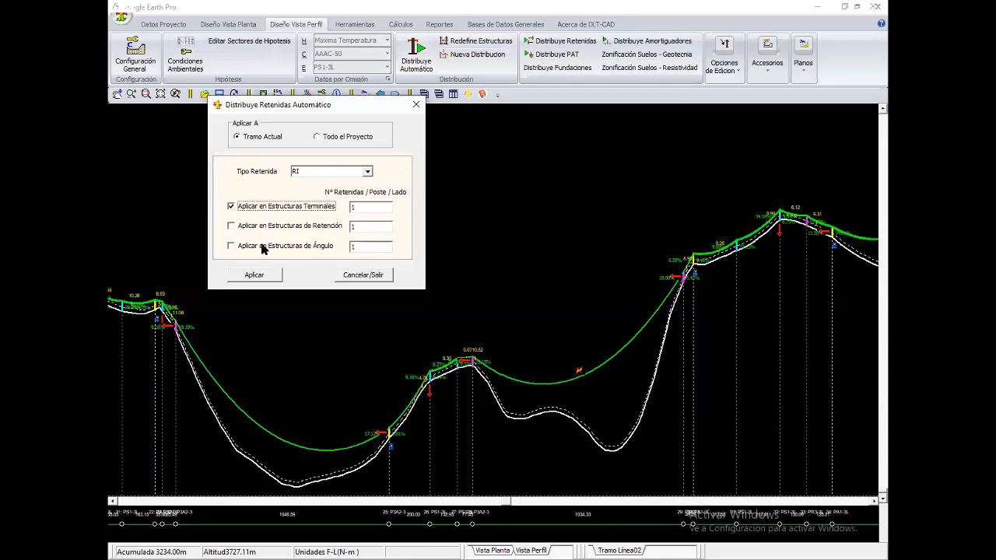
left_click(265, 226)
left_click(262, 245)
left_click(259, 274)
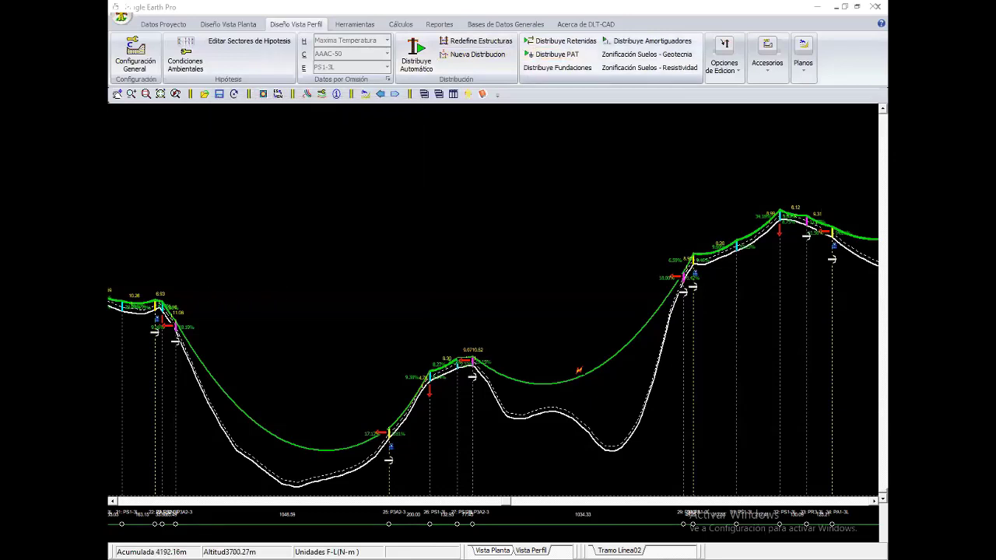
left_click(556, 54)
left_click(271, 389)
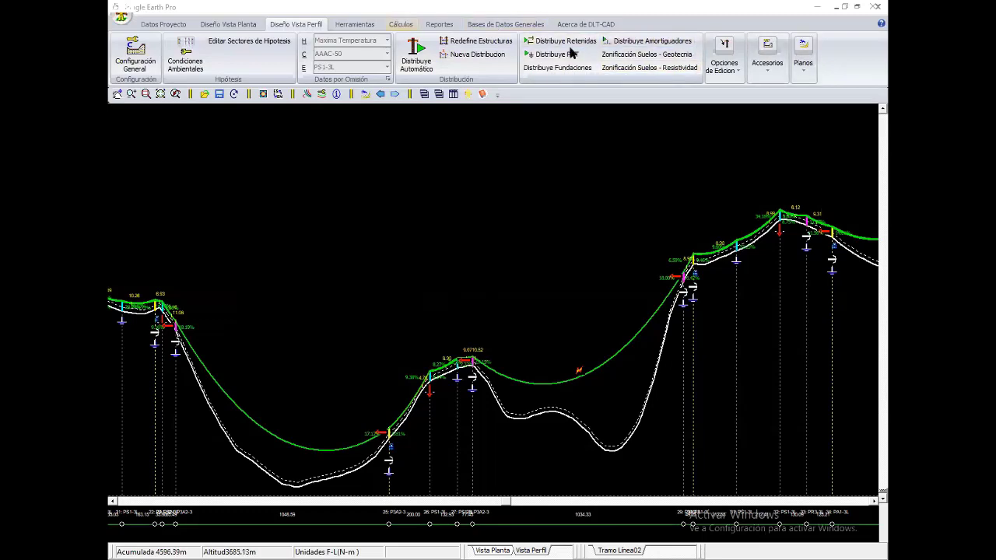
left_click(401, 24)
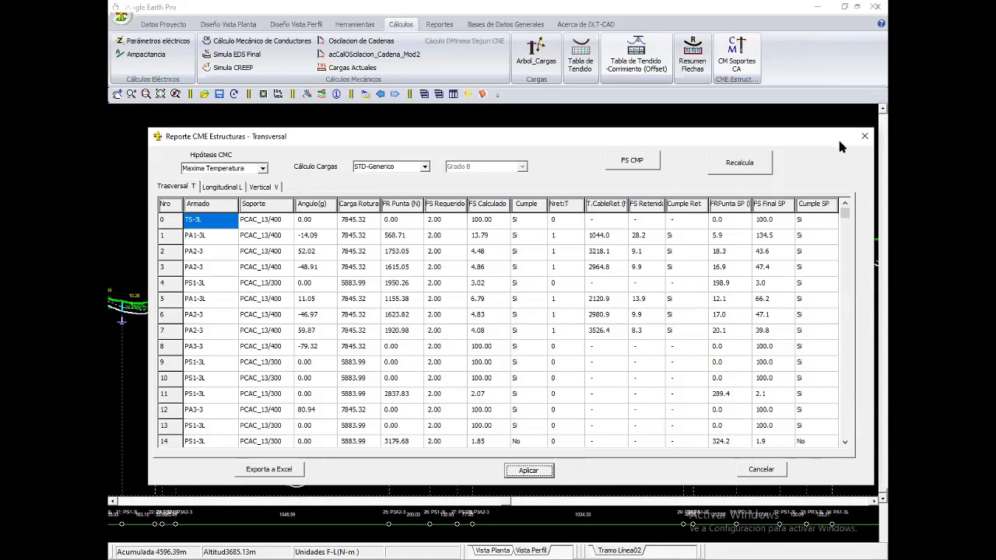
Close Reporte CME Estructuras to show the profile with its supports, guys and grounding.
left_click(862, 139)
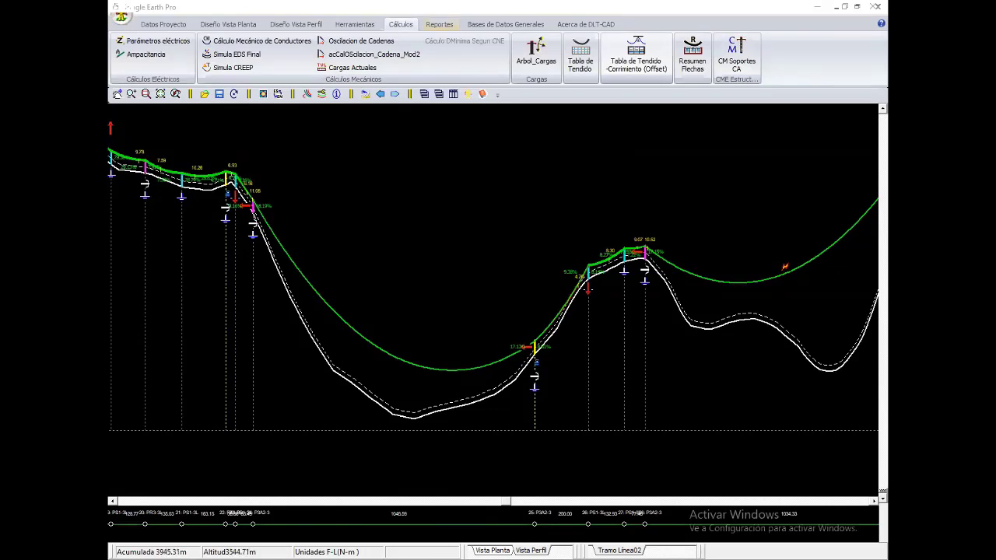
Review the Resumen de materiales grid (38 structures, 46 poles) and export it to Excel.
left_click(440, 26)
left_click(319, 55)
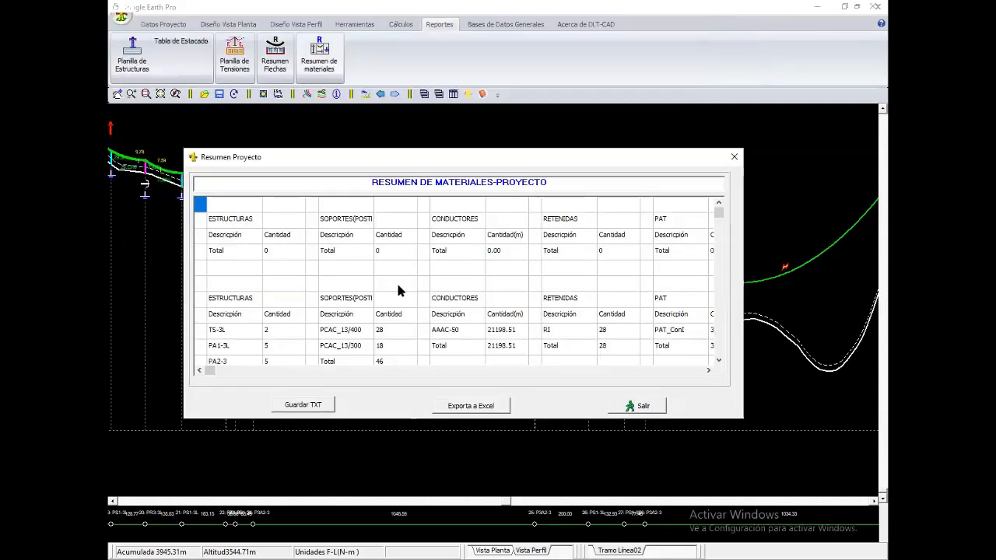
left_click(397, 285)
scroll(501, 270, "down", 1)
scroll(481, 273, "down", 1)
scroll(481, 272, "down", 2)
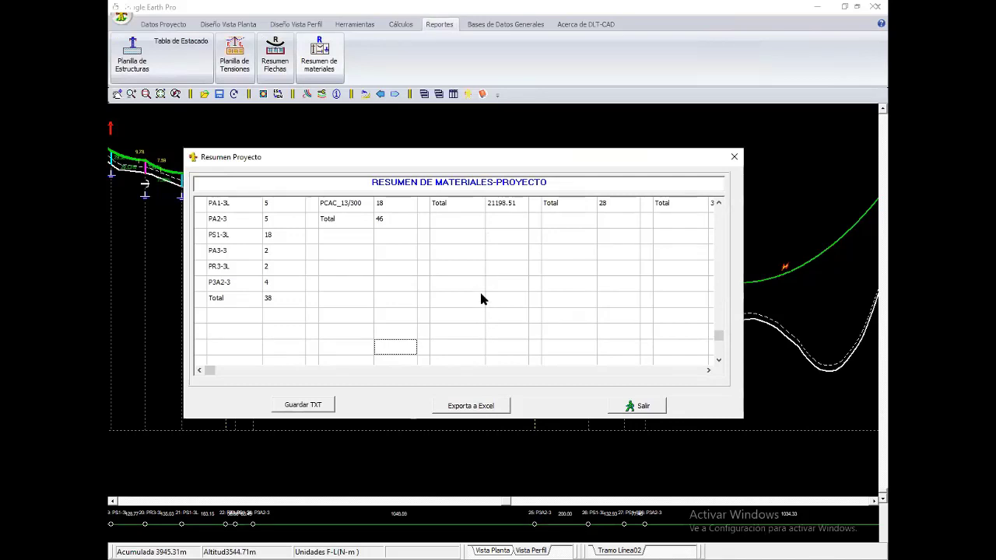
key("Up")
key("Up")
key("Up")
key("Up")
key("Up")
key("Up")
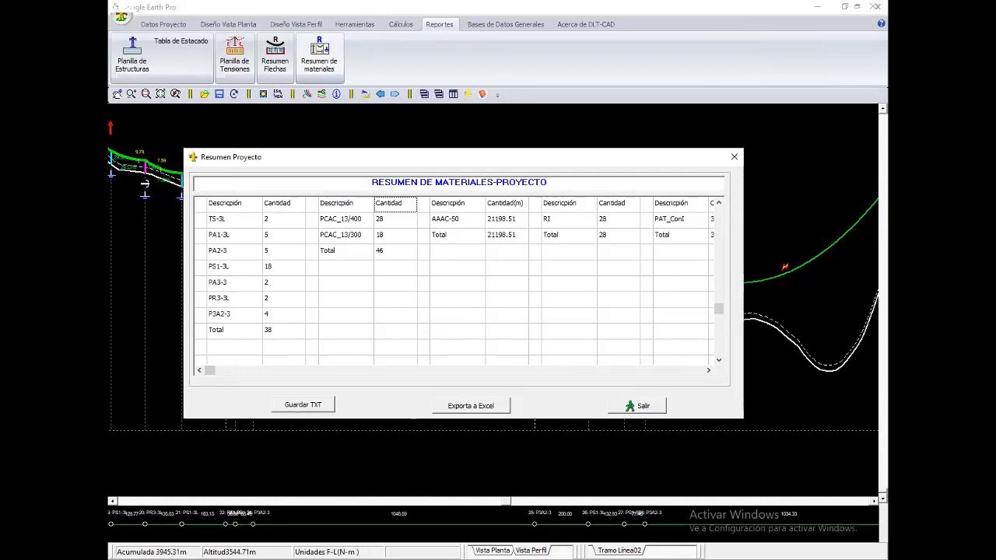
left_click(477, 411)
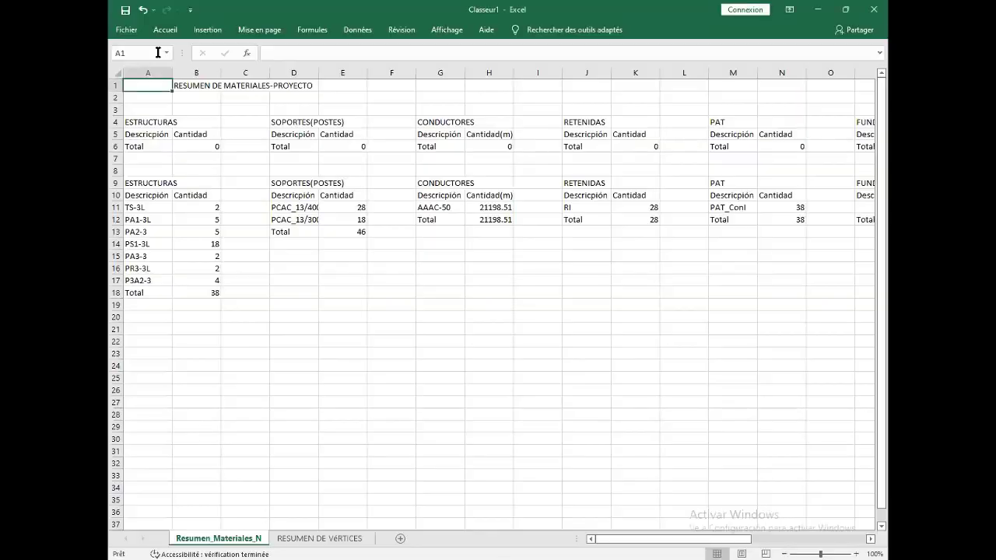
In Save As, browse to D:\DLTCAD\consultas\ABS\webcast\alternativas de rutas.
left_click(127, 30)
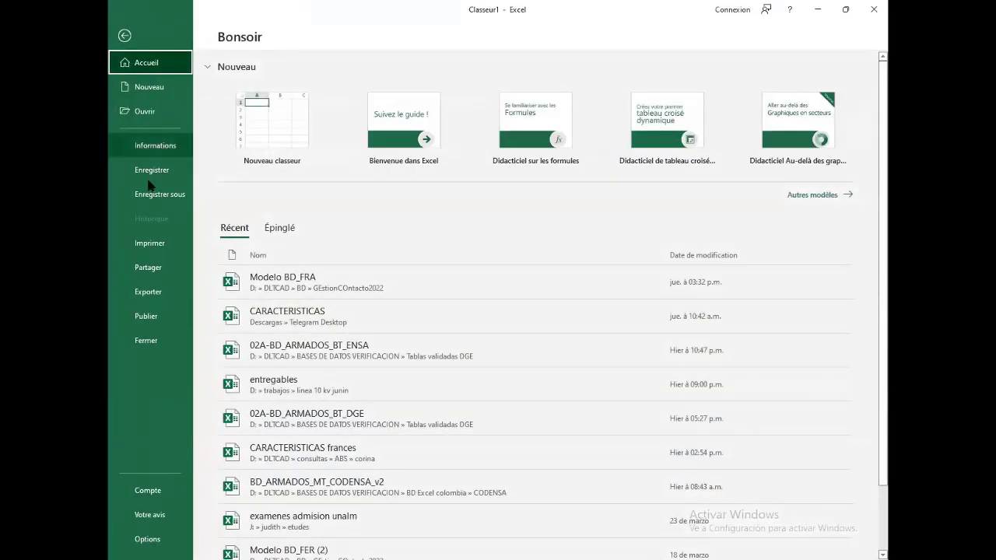
key("Down")
key("Return")
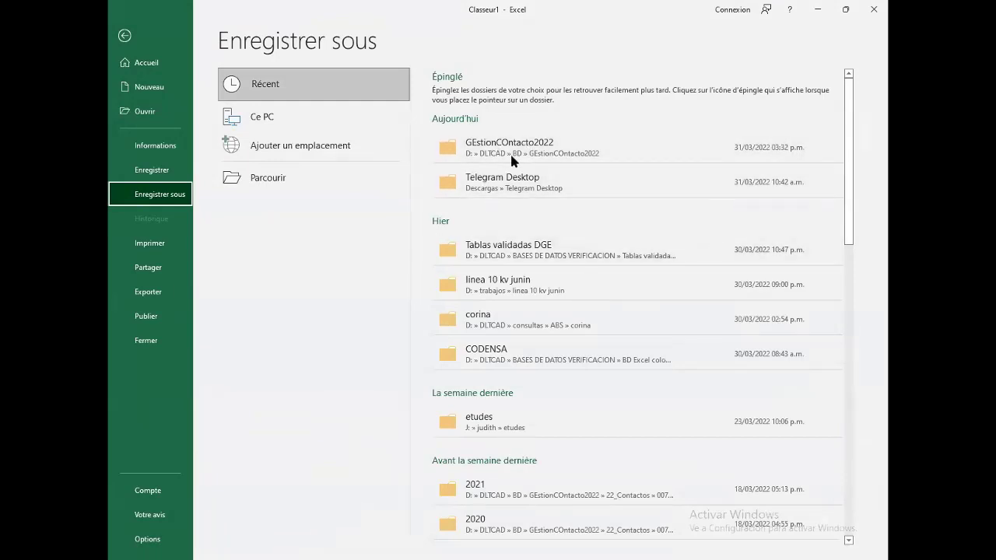
left_click(483, 245)
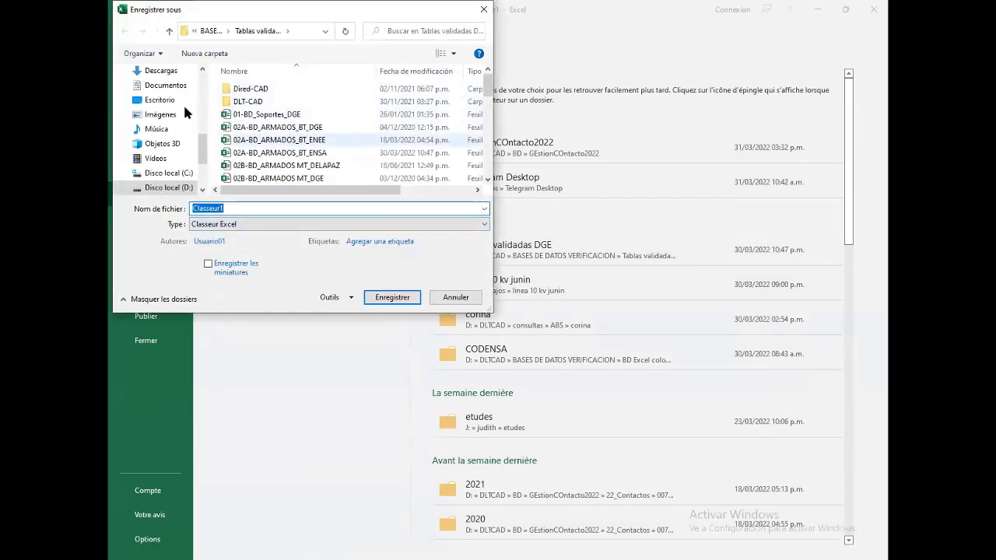
left_click_drag(190, 17, 352, 165)
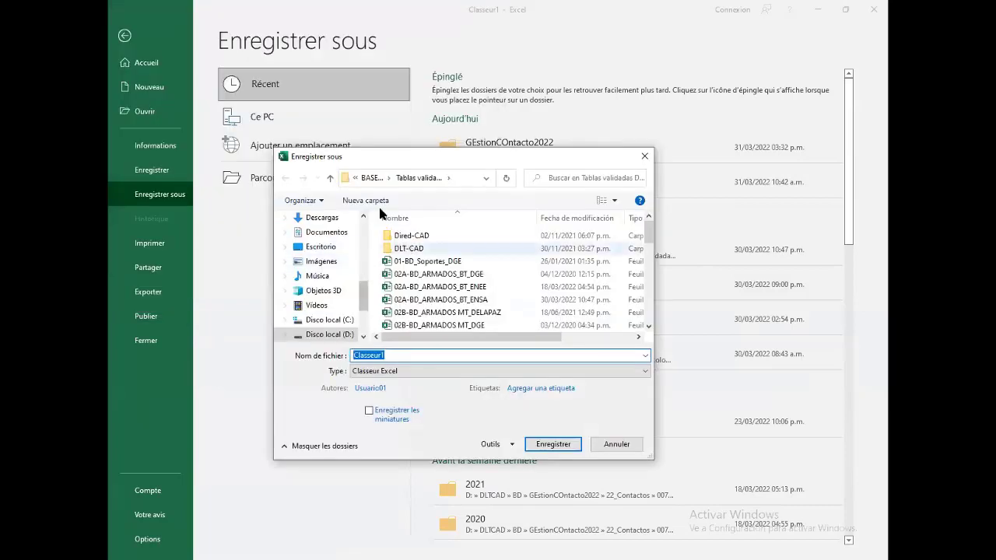
left_click(330, 333)
double_click(407, 301)
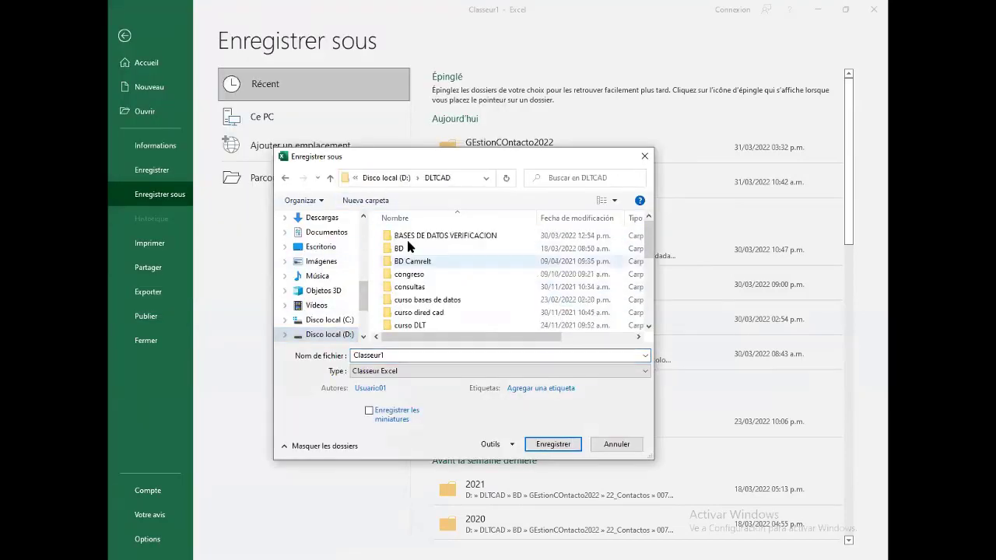
double_click(402, 288)
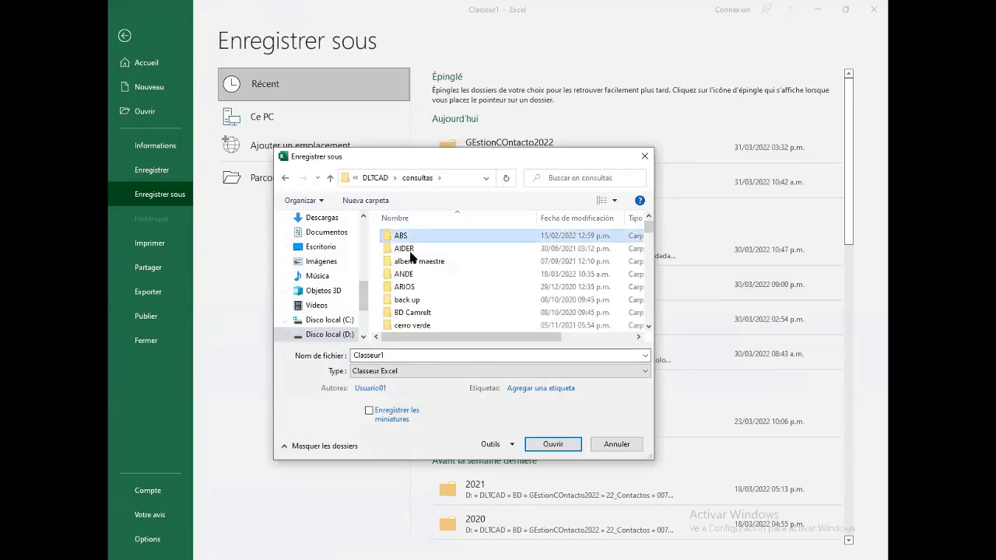
double_click(401, 235)
scroll(454, 311, "down", 5)
double_click(421, 299)
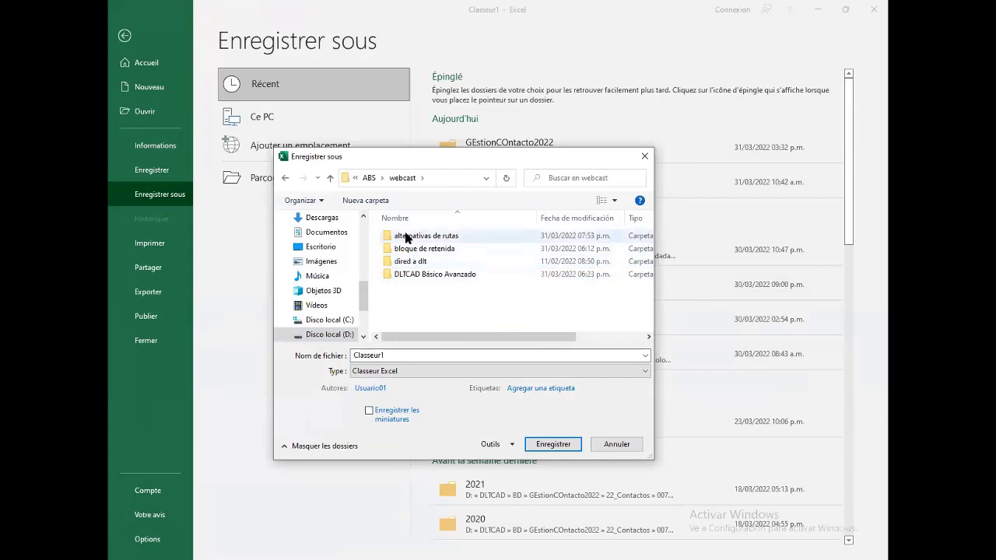
double_click(406, 235)
Name the workbook 'resumen materiales Alt 1' and save it.
double_click(394, 355)
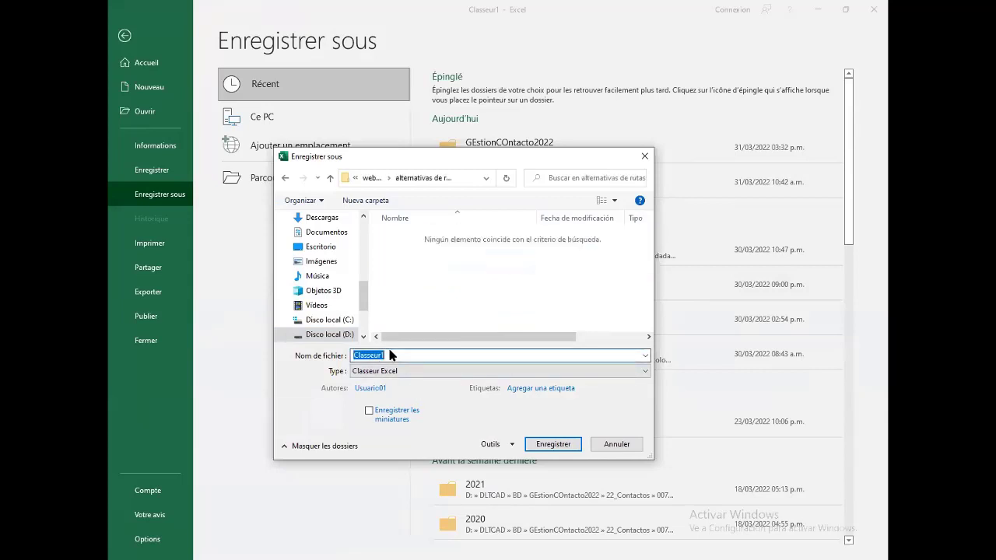
type("resumen mat")
type("erial")
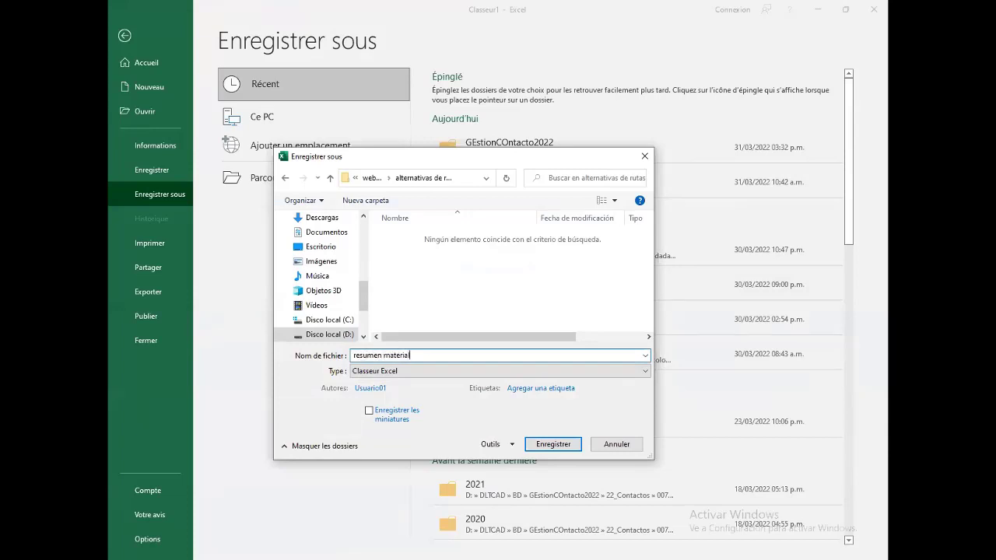
type("es Alt")
type(" 1")
key("Return")
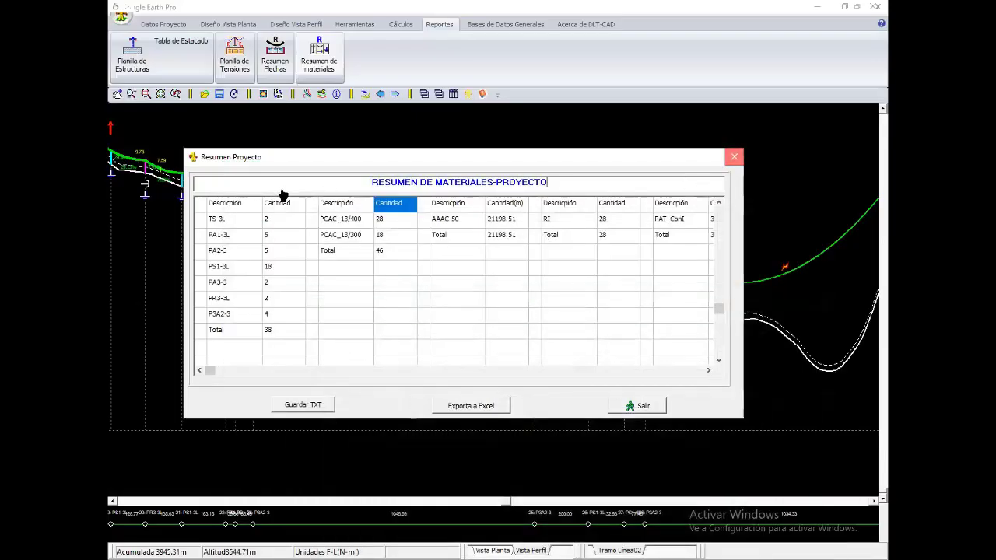
Close Resumen Proyecto and select the left route, Tramo Línea01, in plan view.
left_click(731, 158)
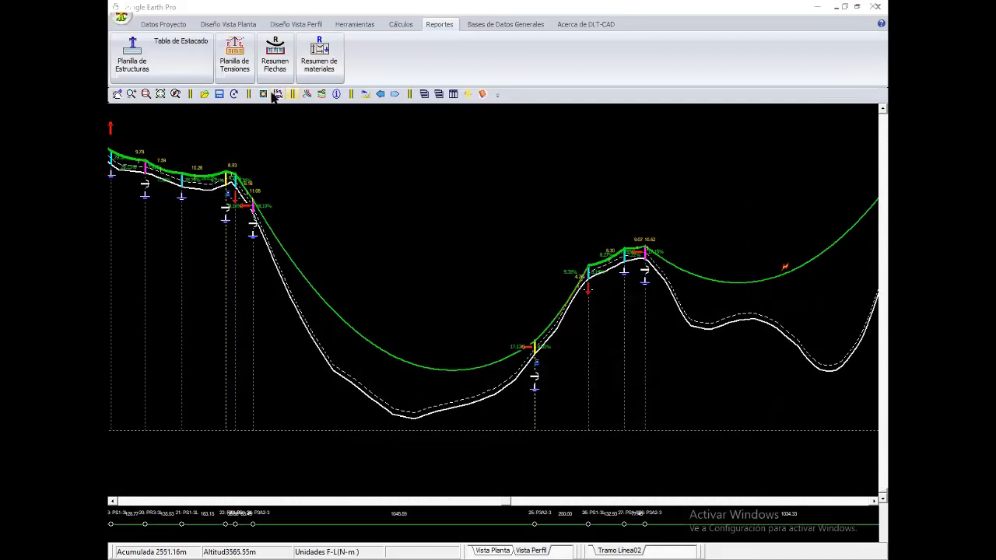
left_click(228, 24)
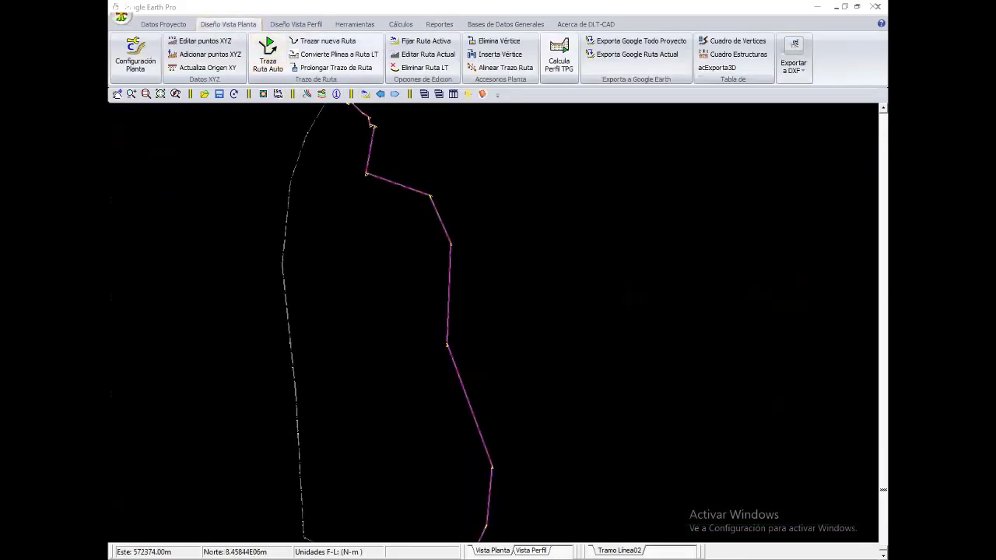
scroll(492, 321, "down", 1)
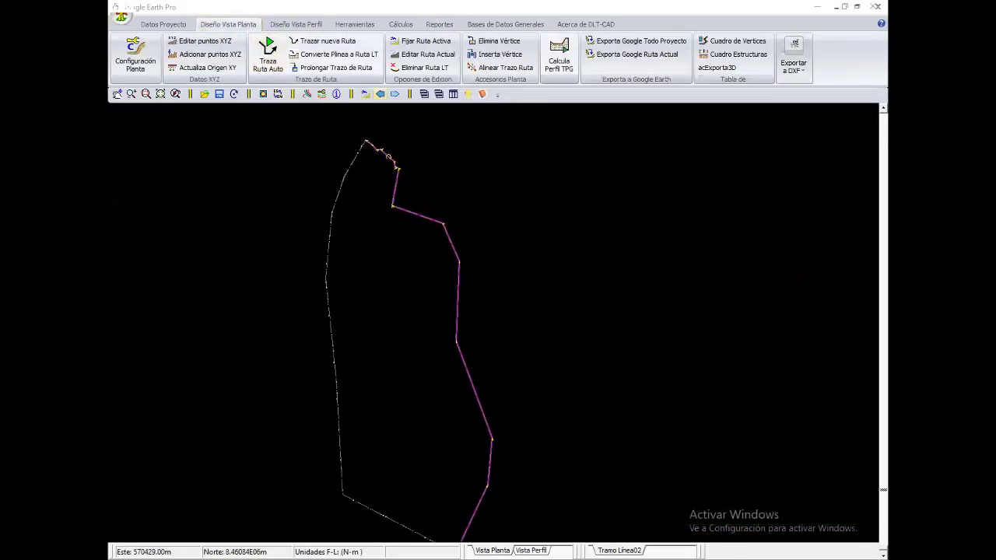
left_click(380, 93)
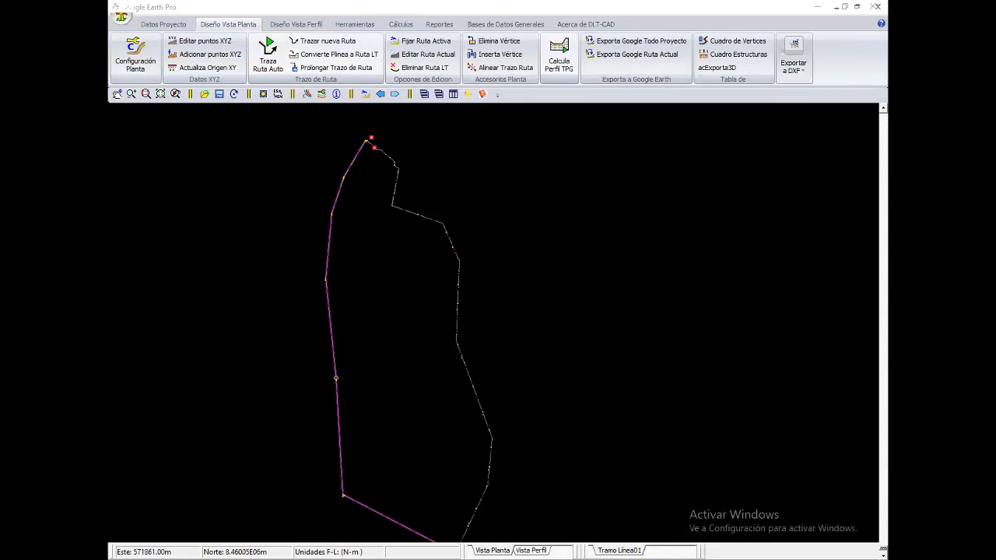
Fit the whole Tramo Línea01 terrain profile in view and run Distribuye Automático.
left_click(311, 24)
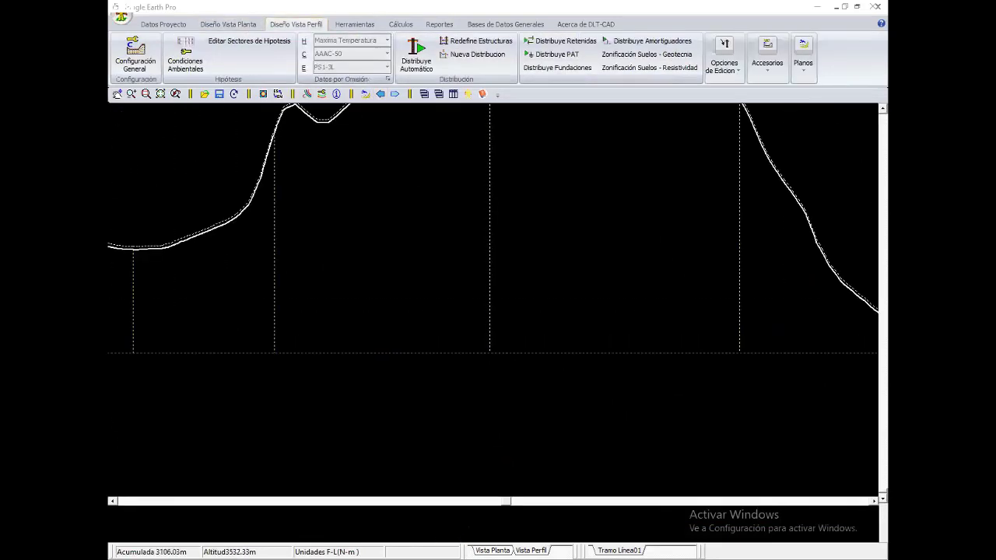
left_click(160, 93)
left_click(146, 93)
left_click(131, 94)
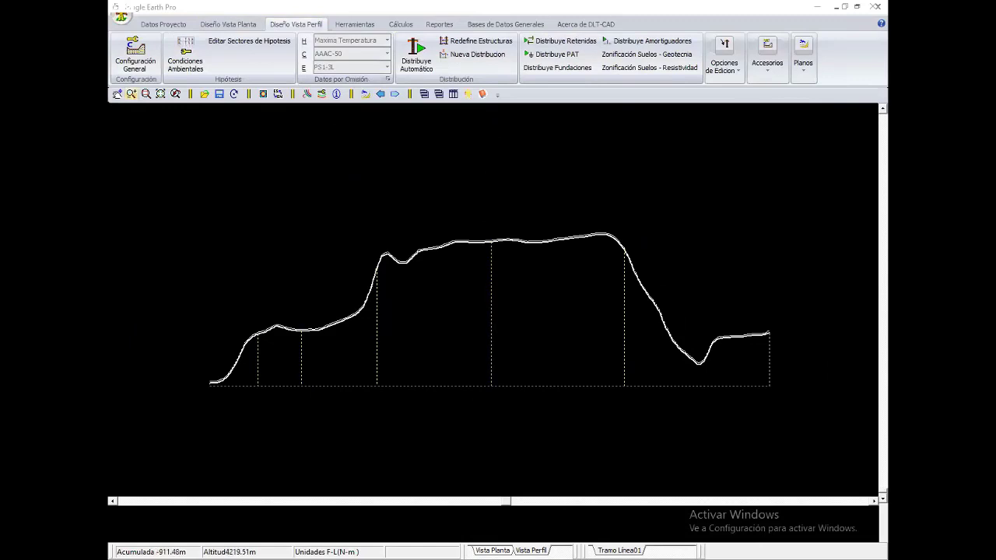
left_click(132, 94)
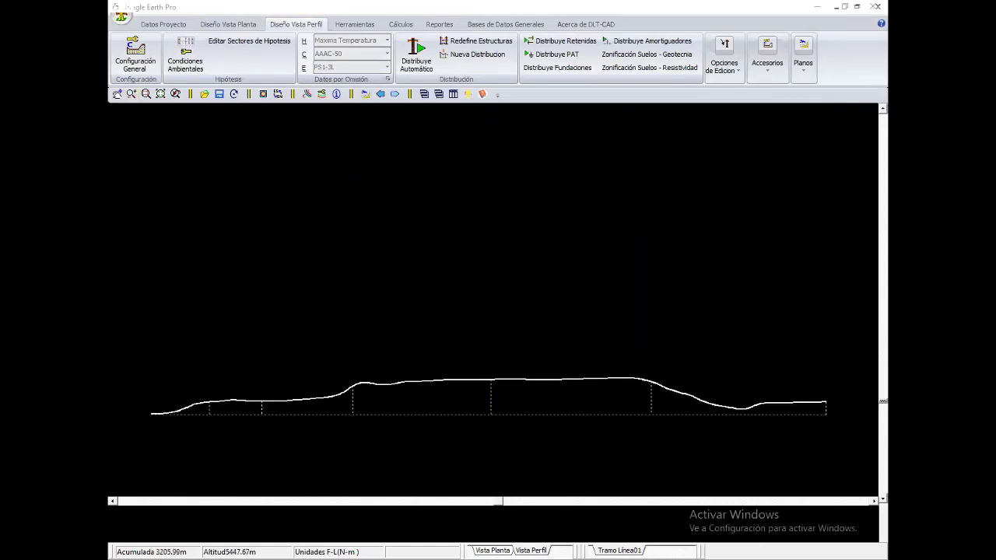
right_click(284, 244)
left_click(342, 250)
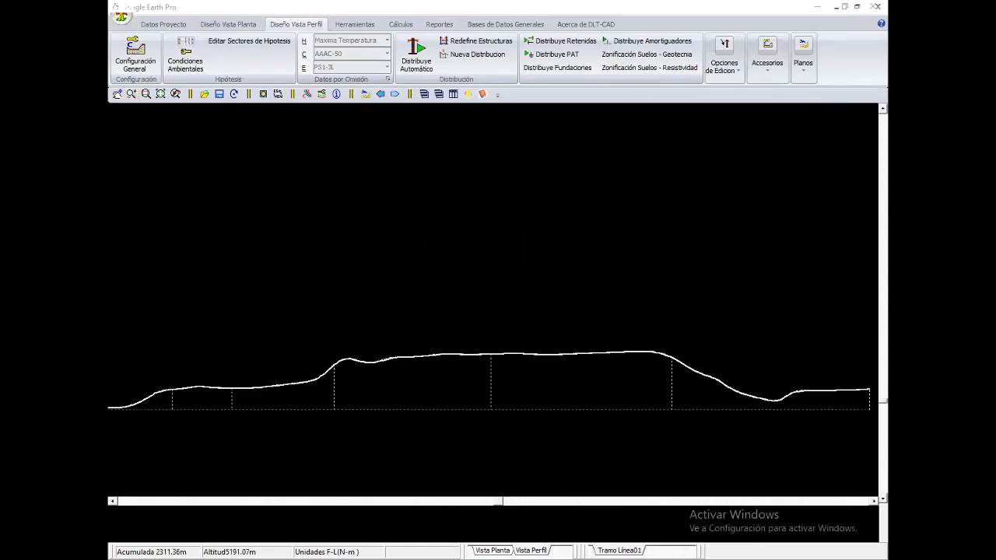
left_click(417, 54)
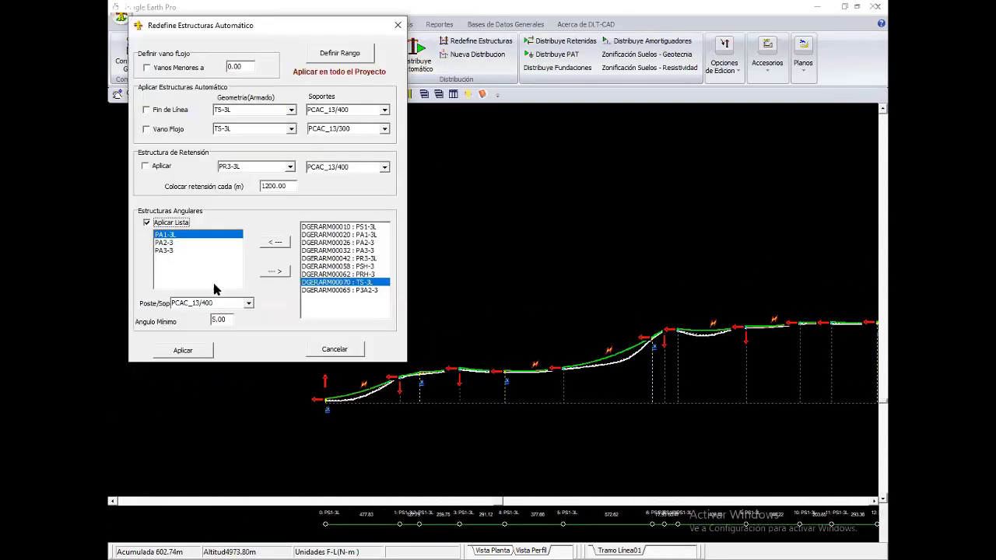
Redefine the structures with Fin de Línea and Retención types enabled.
left_click(148, 109)
left_click(155, 166)
left_click(183, 350)
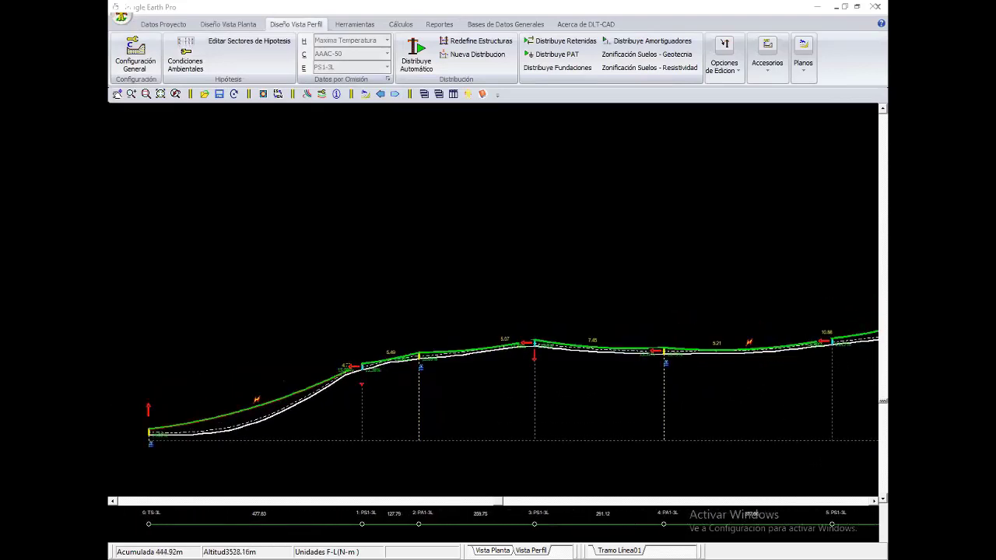
Shift structure 1 slightly left and insert an extra structure beside it.
left_click_drag(362, 367, 334, 378)
right_click(370, 370)
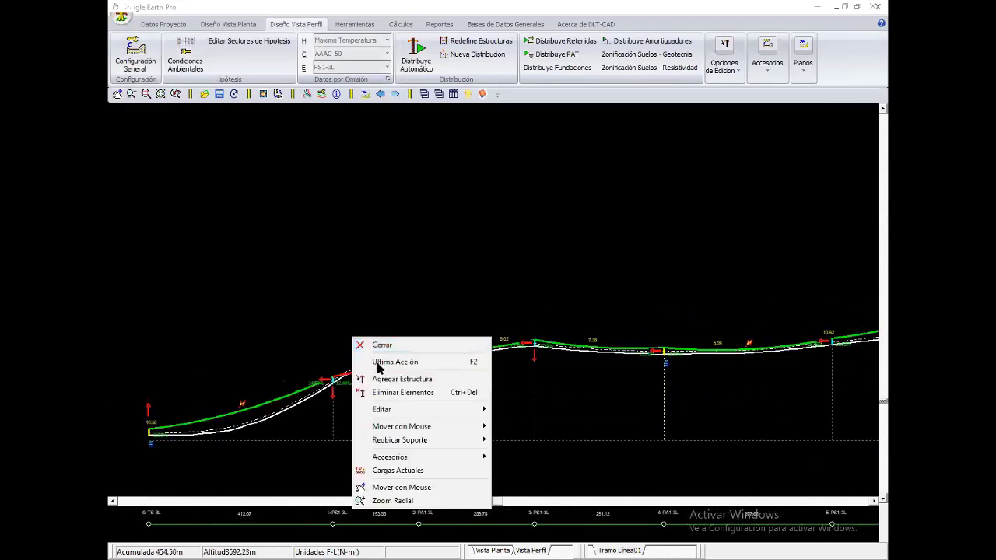
left_click(401, 379)
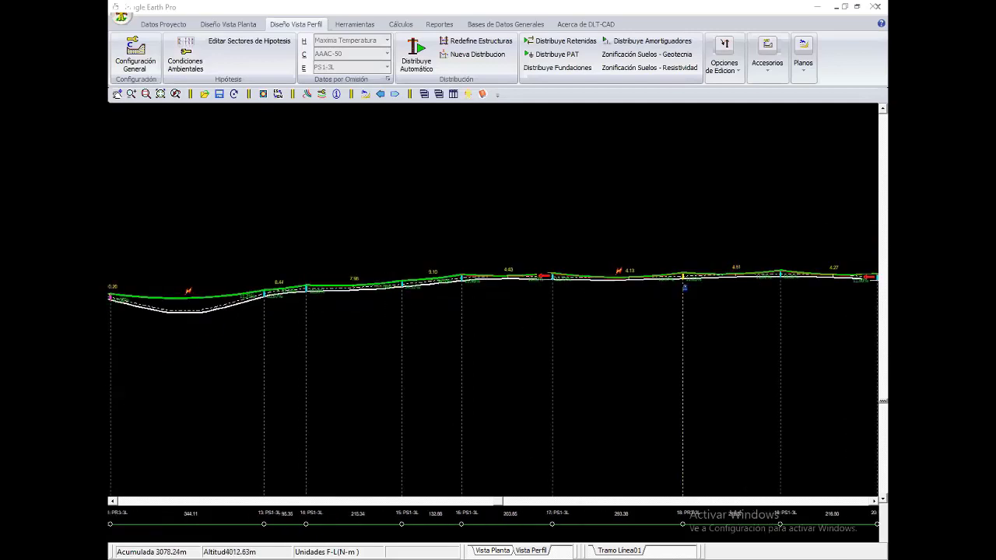
right_click(470, 174)
left_click(502, 183)
left_click(401, 24)
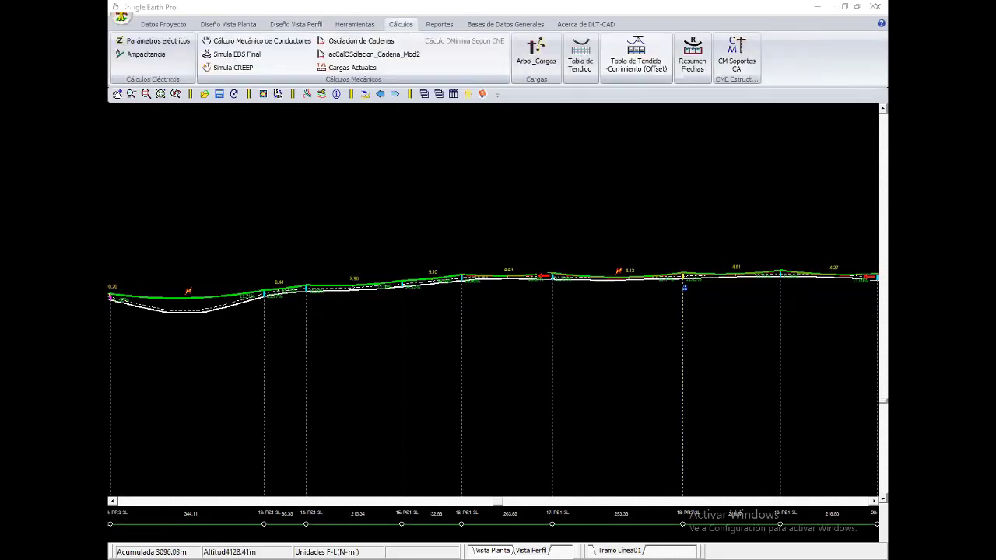
Review longitudinal loads in the Cargas Actuales structure load report.
left_click(354, 68)
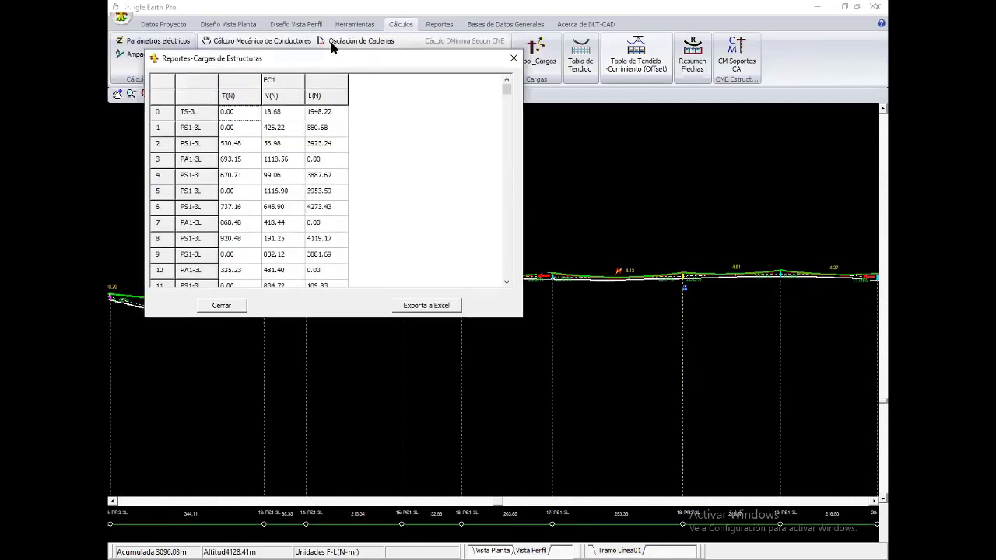
left_click(320, 273)
key("Down")
key("Down")
key("Down")
key("Down")
key("Down")
key("Down")
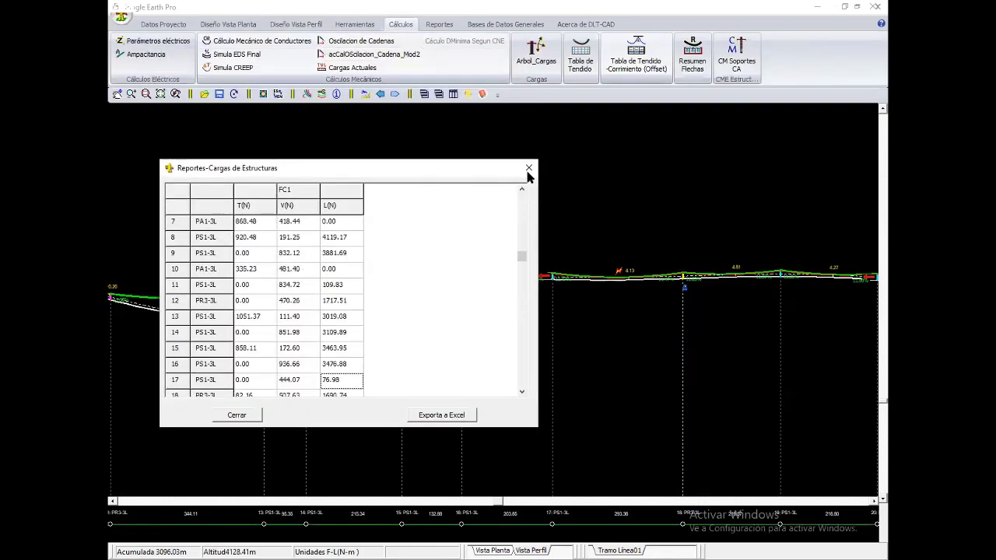
left_click(528, 169)
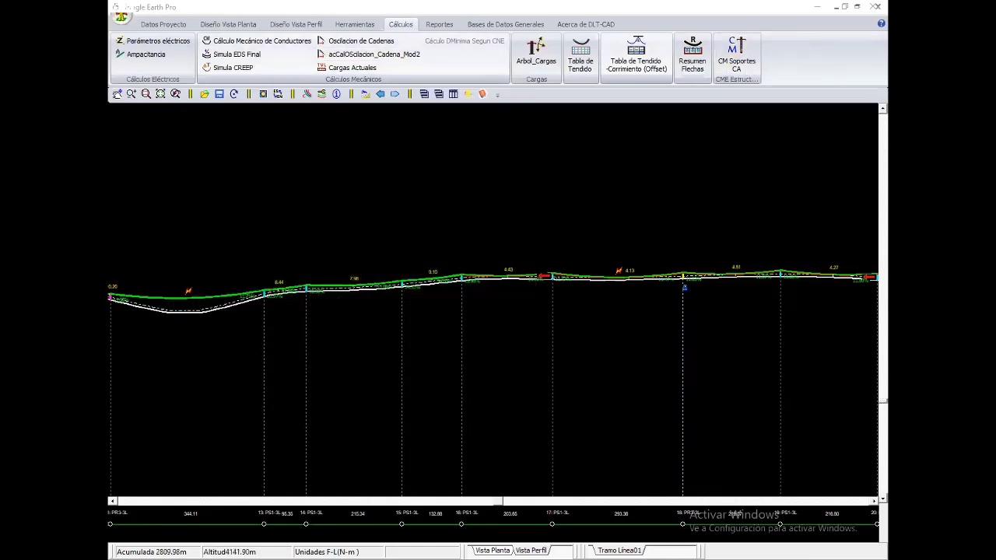
left_click(351, 66)
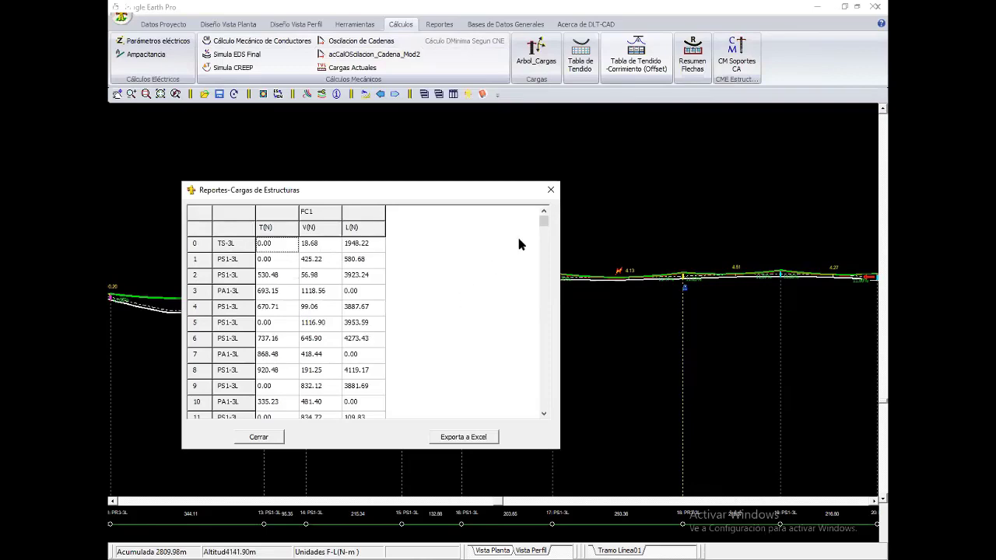
left_click(550, 190)
Inspect structure 8's angle in the CM Soportes CA transverse verification report.
left_click(753, 59)
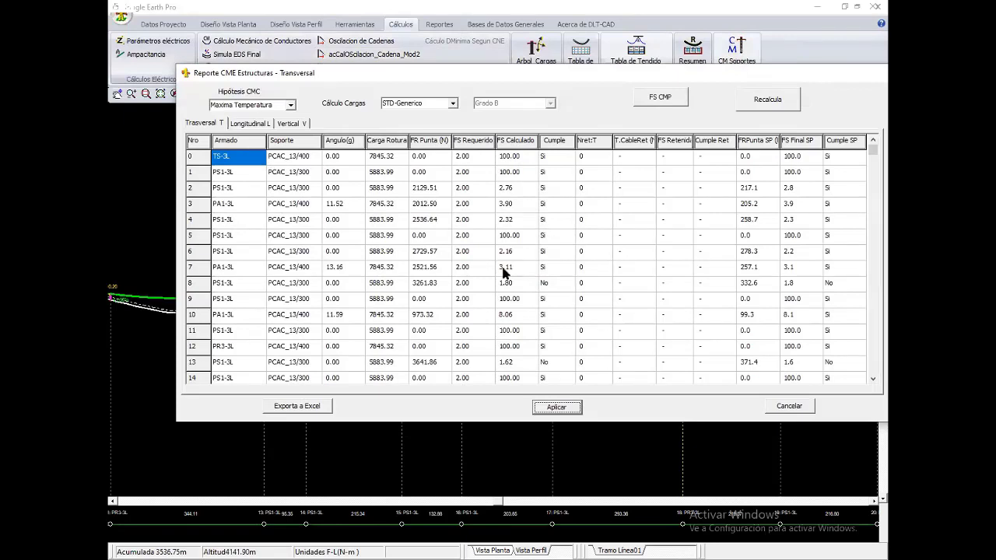
left_click_drag(467, 73, 438, 76)
left_click(311, 288)
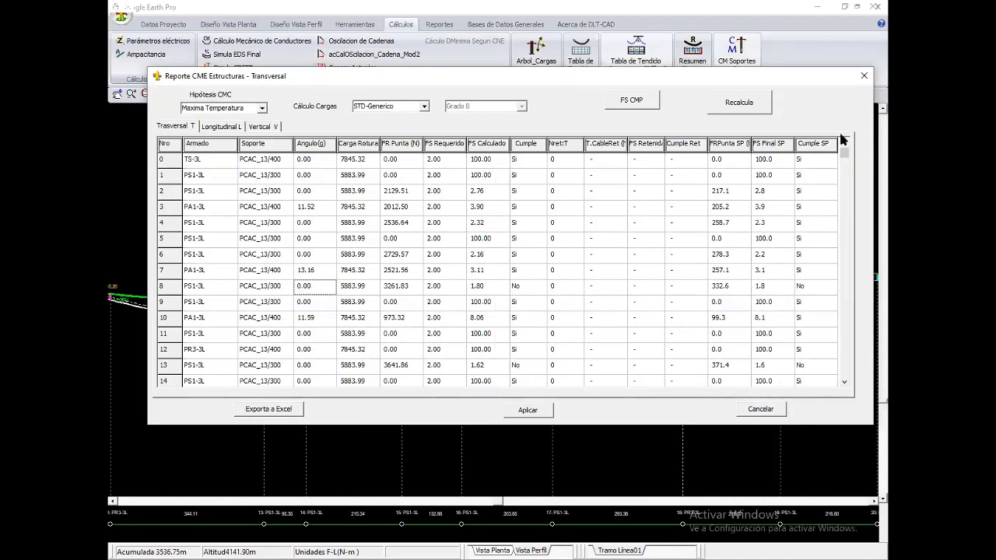
left_click(864, 76)
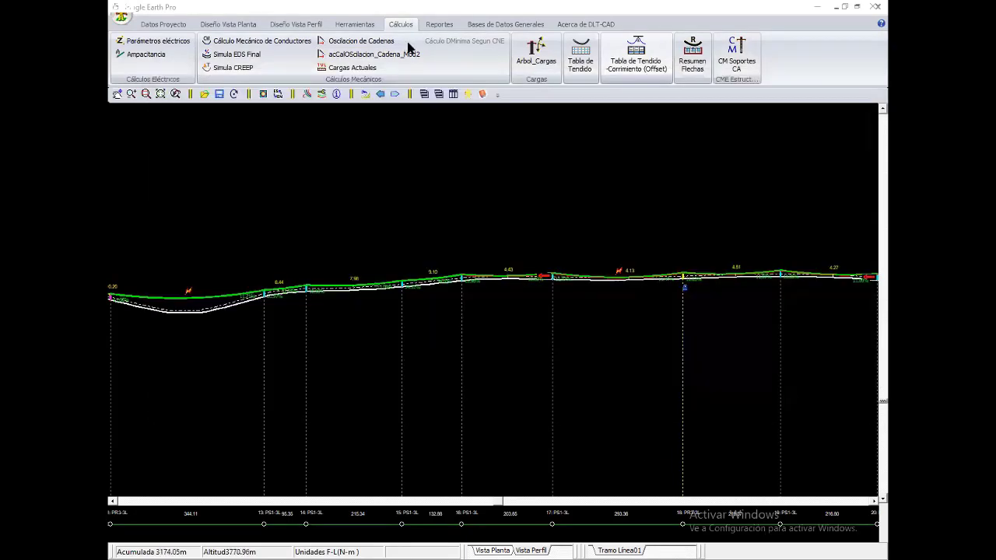
Distribute R1 guy wires to terminal, retention and angle structures.
left_click(296, 24)
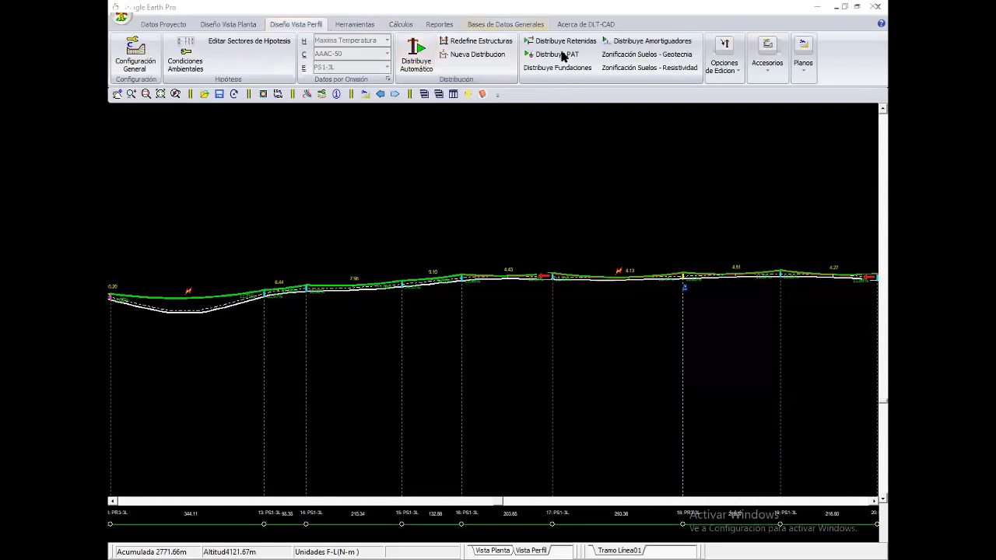
left_click(560, 40)
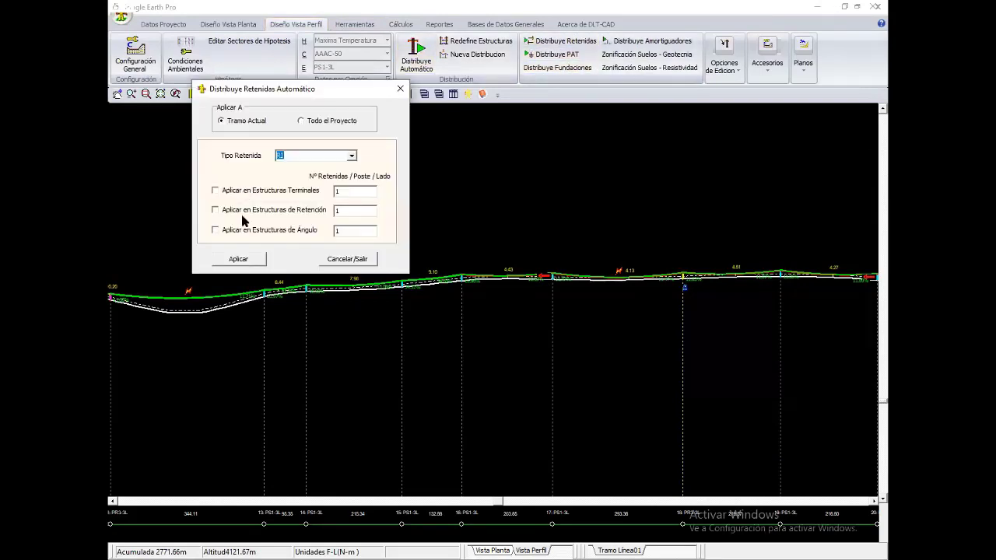
left_click(243, 191)
left_click(243, 210)
left_click(306, 230)
left_click(238, 258)
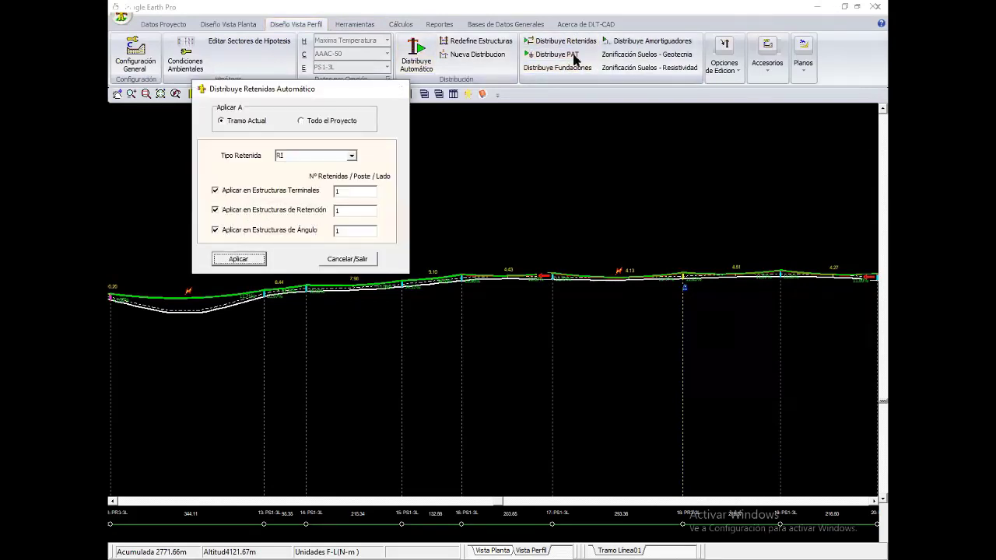
left_click(557, 54)
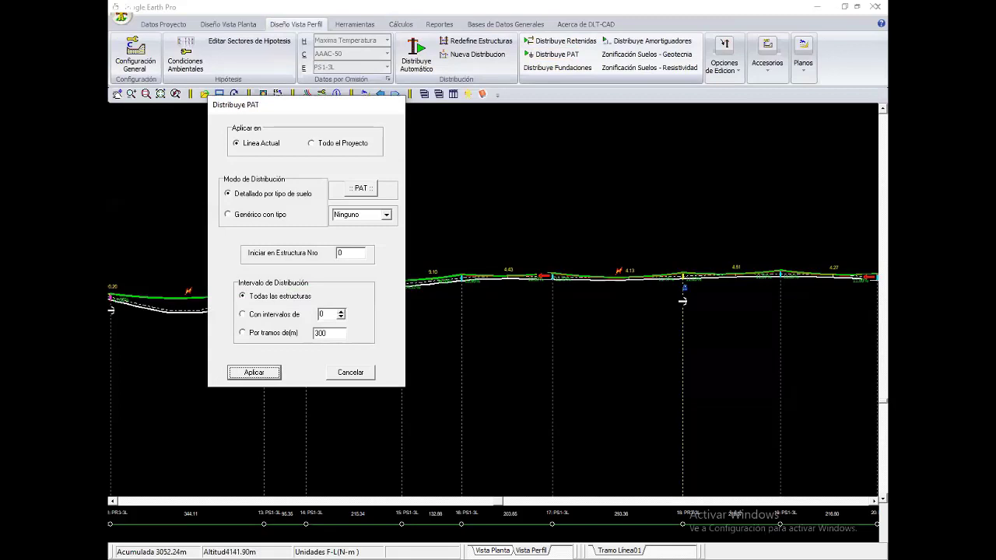
Apply grounding to all structures, then view the materials summary: 33 structures, 21566.79 m AAAC-50.
left_click(254, 372)
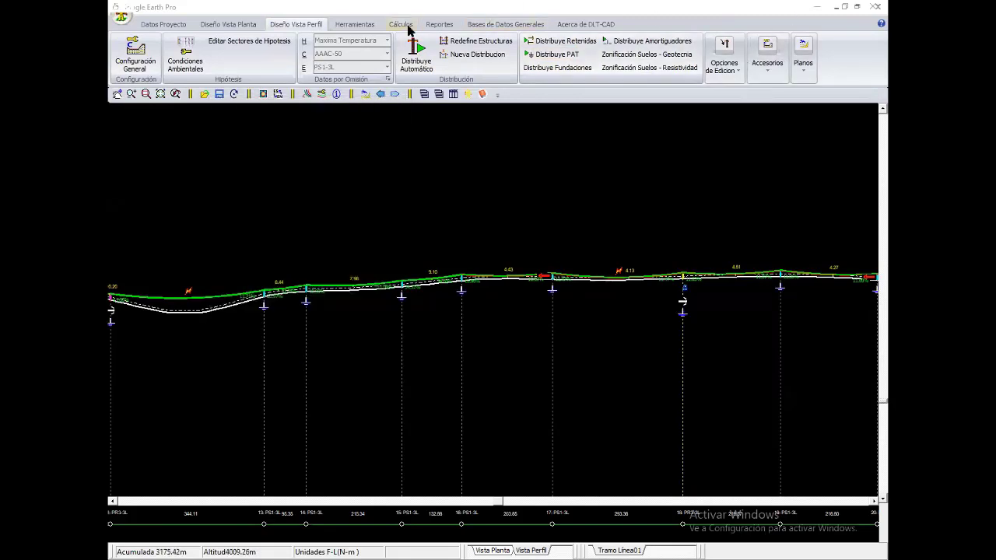
left_click(435, 24)
left_click(318, 55)
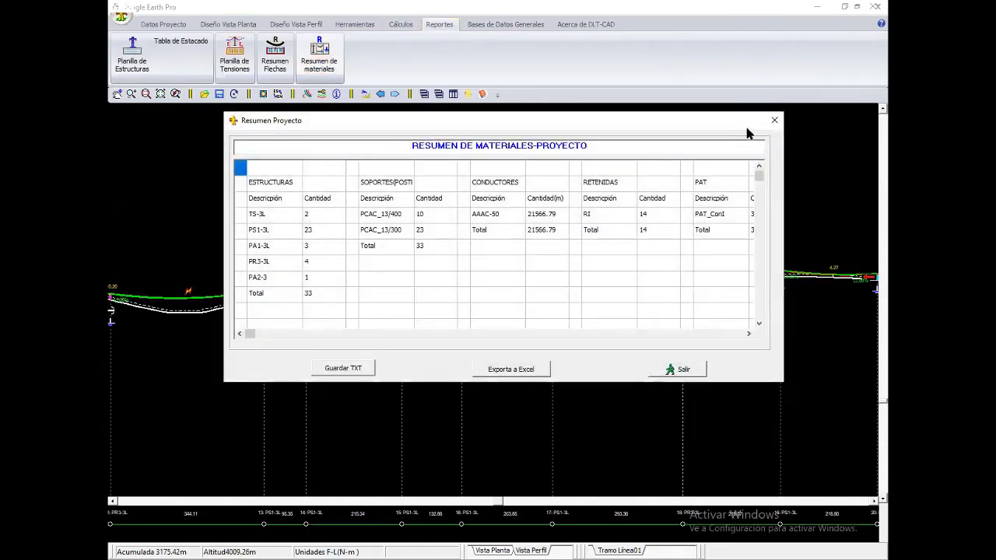
left_click_drag(747, 130, 734, 197)
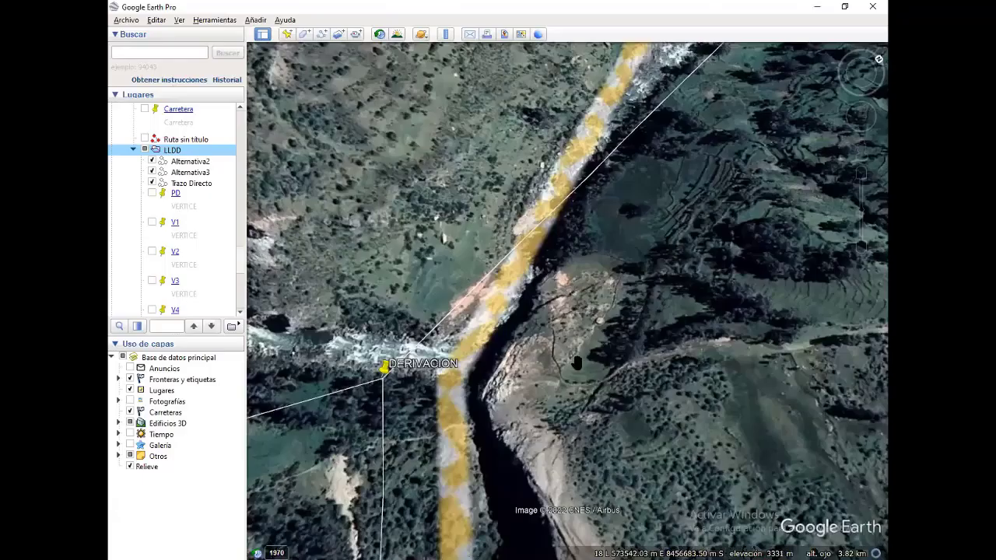
Zoom out the map to bring the whole Alternativa2 route into view.
scroll(593, 340, "down", 1)
scroll(599, 312, "down", 1)
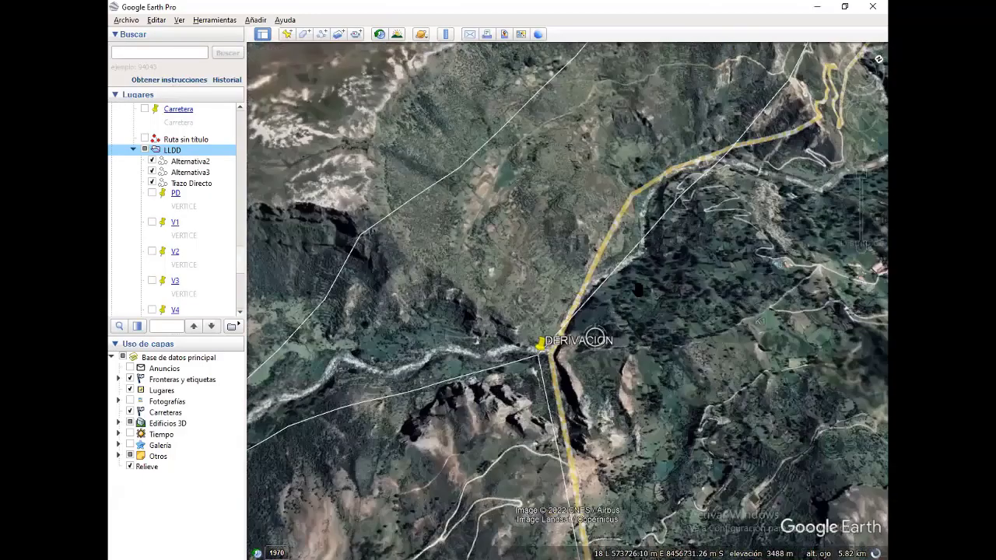
scroll(602, 287, "down", 1)
scroll(607, 255, "down", 1)
scroll(607, 255, "down", 1)
scroll(592, 269, "down", 1)
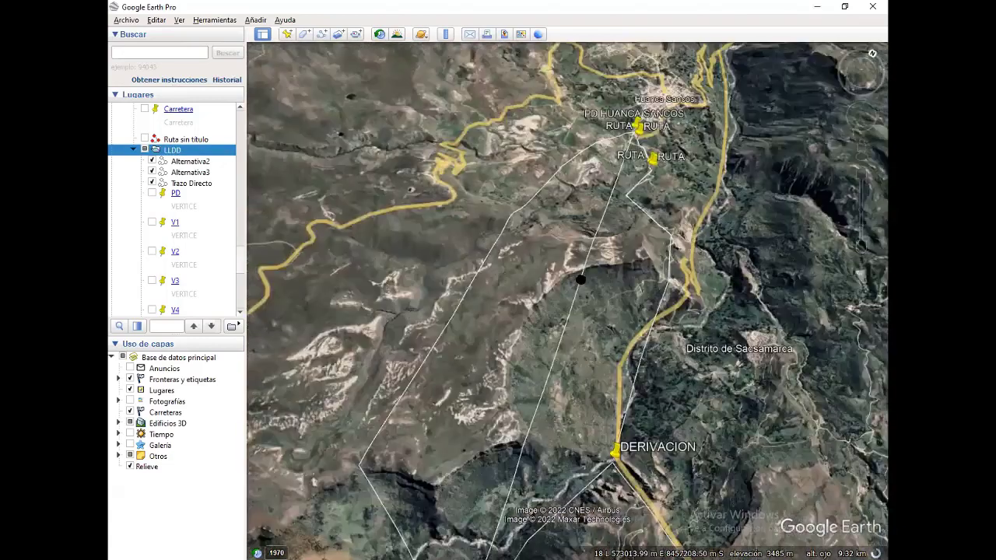
scroll(578, 278, "down", 1)
scroll(604, 262, "down", 1)
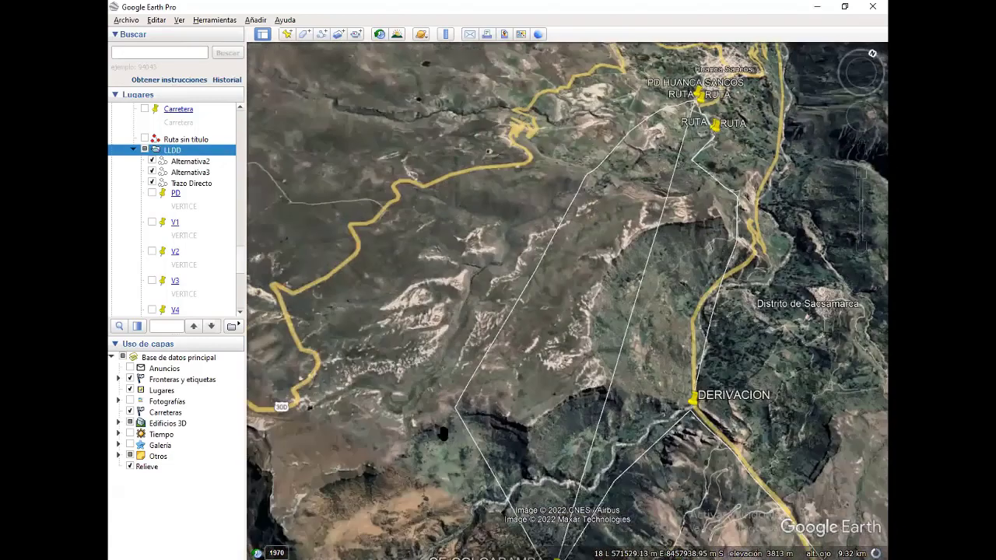
Shift a lower Alternativa2 vertex slightly right, confirm, and return to DLT-CAD.
right_click(191, 164)
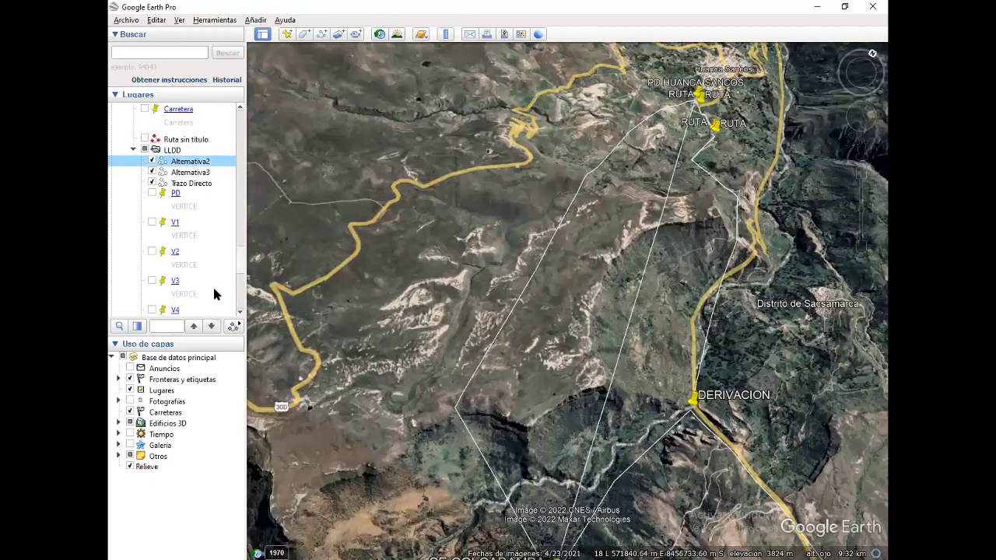
left_click(233, 302)
left_click_drag(457, 411, 476, 407)
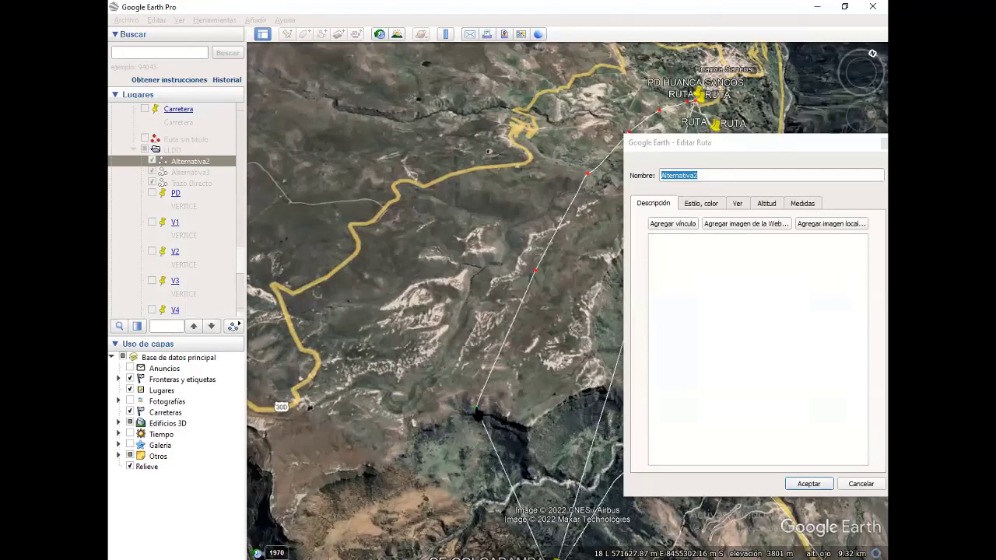
left_click(817, 484)
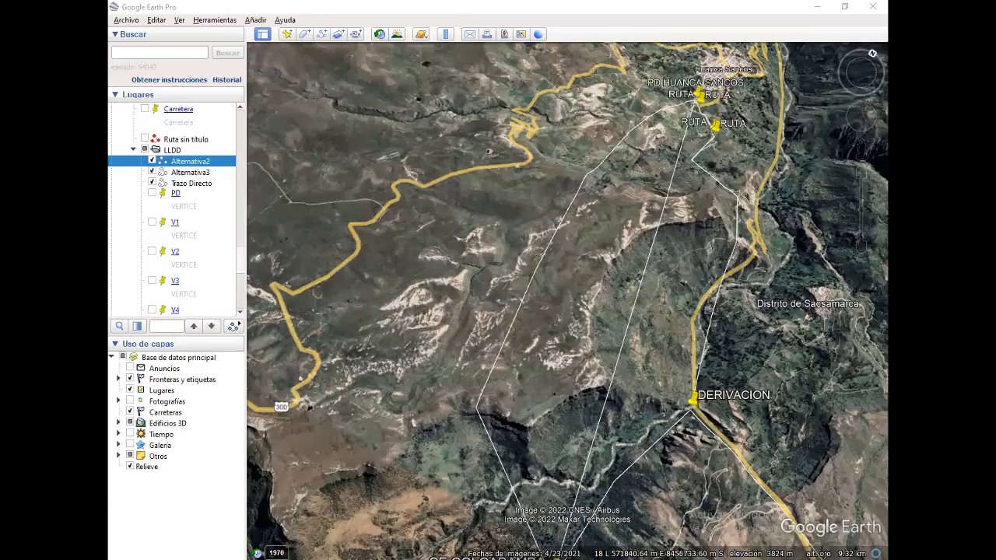
key("alt+Tab")
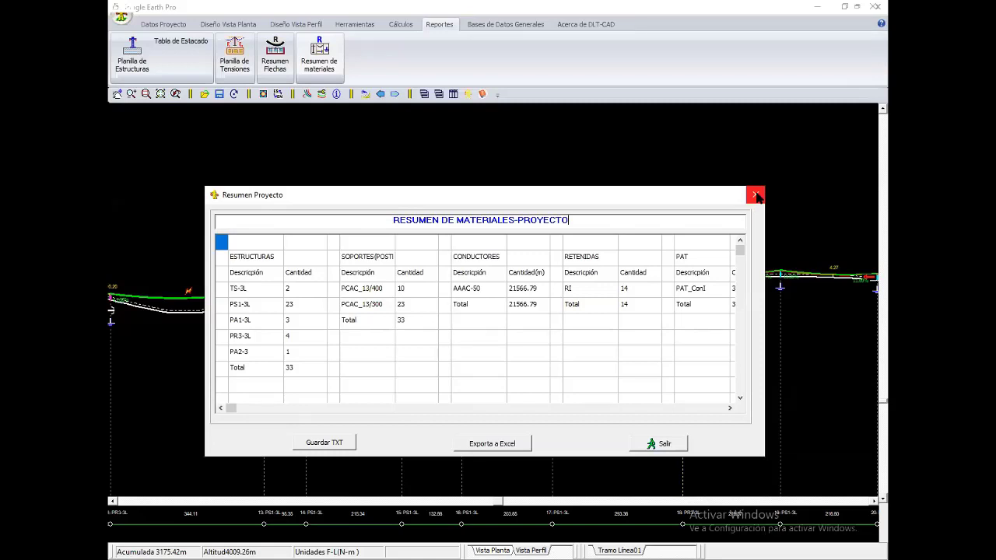
Close Resumen Proyecto, return to the profile view, and set hypothesis H to Maximo Viento.
left_click(756, 195)
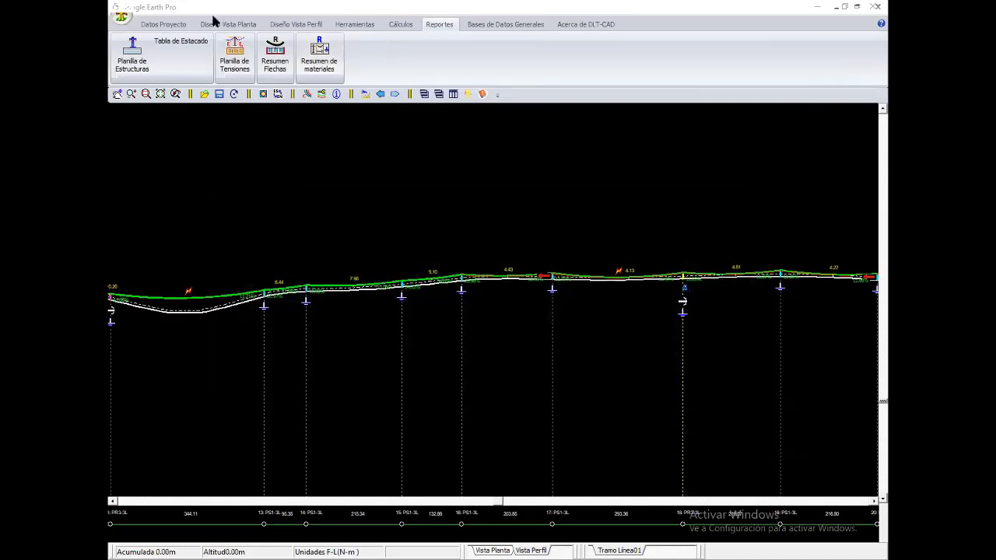
left_click(241, 27)
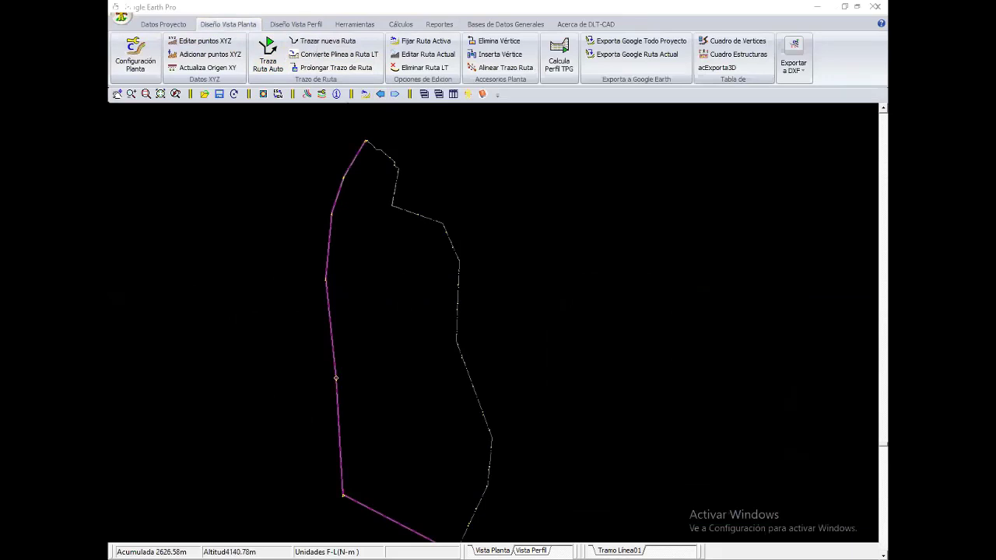
left_click(295, 24)
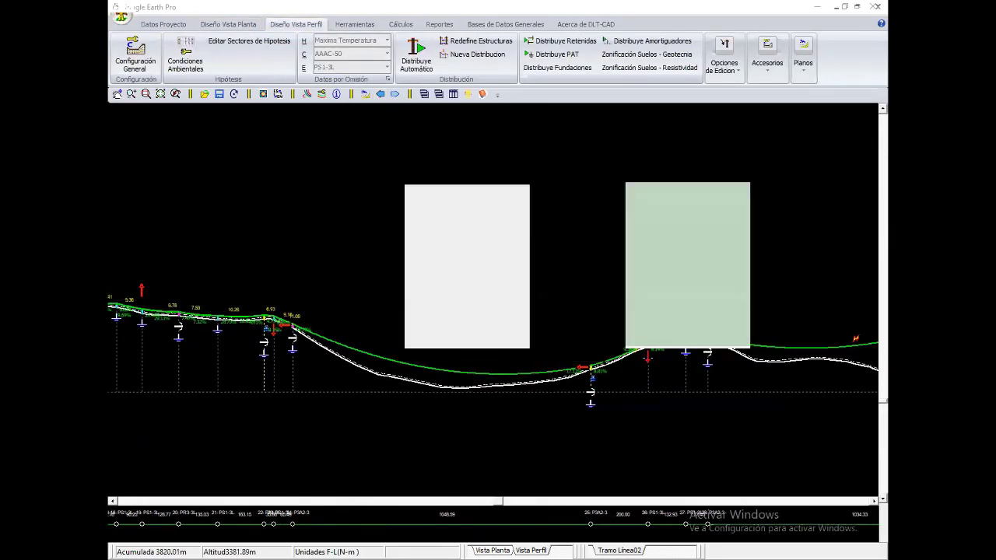
scroll(492, 343, "up", 1)
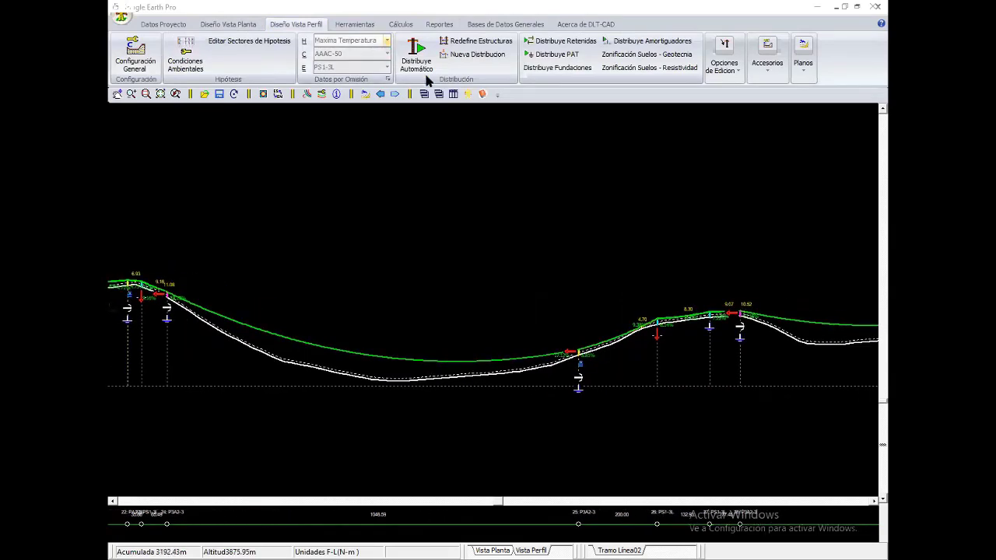
left_click(387, 41)
left_click(426, 76)
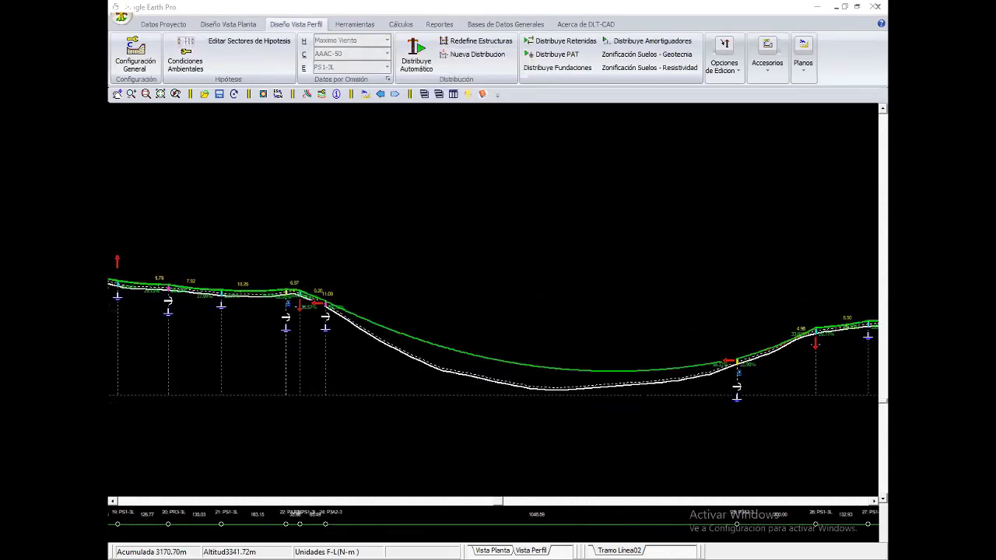
scroll(493, 343, "right", 5)
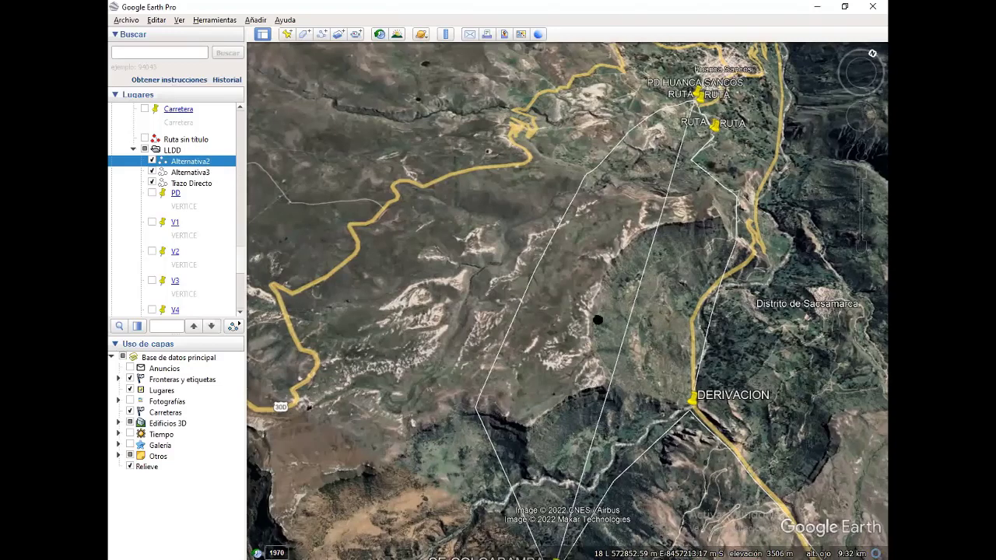
Show the elevation profile of the Alternativa2 route.
key("Right")
key("Right")
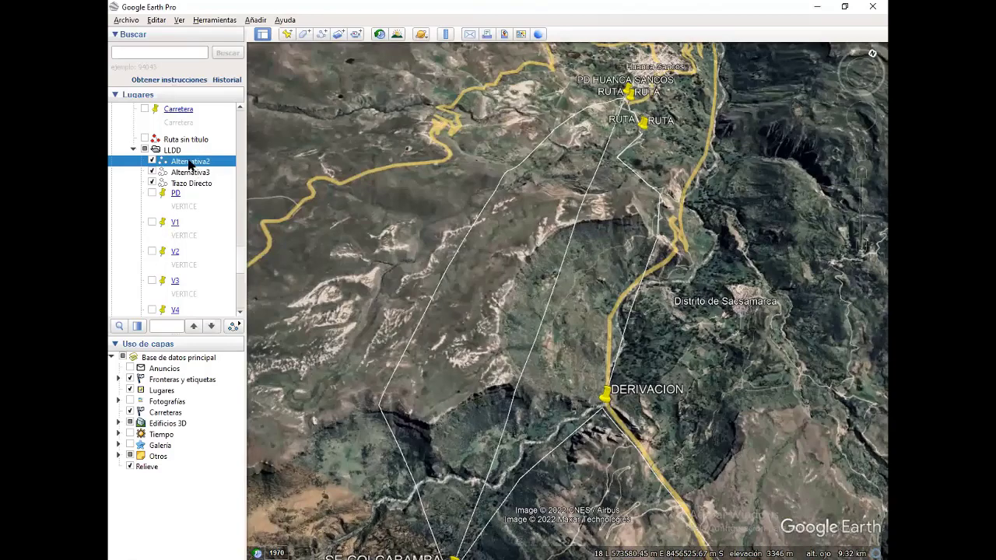
key("Menu")
key("Return")
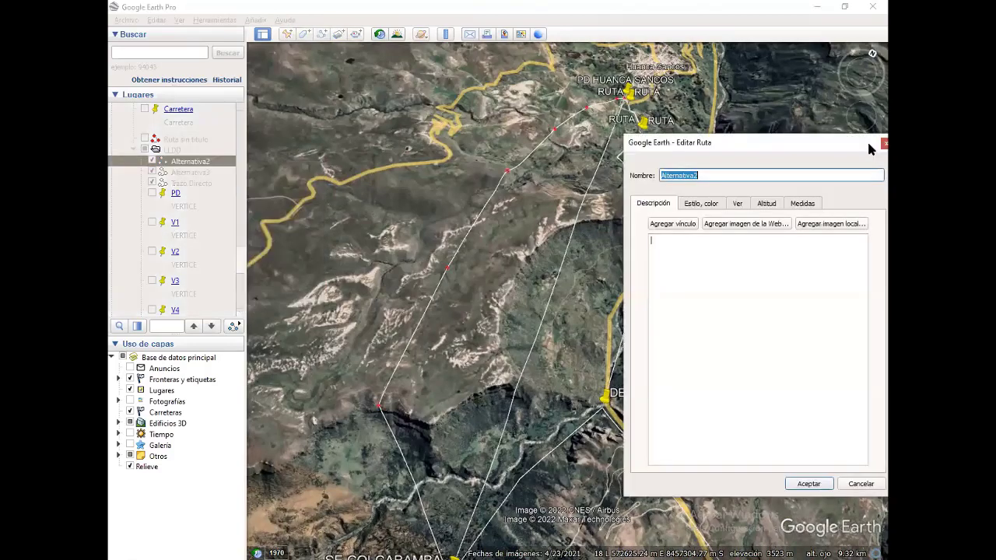
key("Escape")
right_click(189, 164)
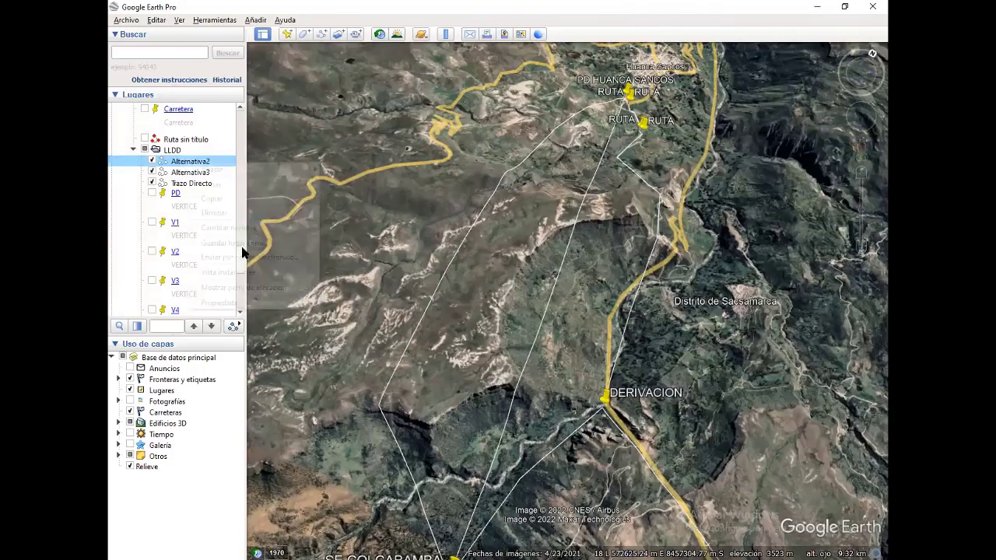
left_click(248, 287)
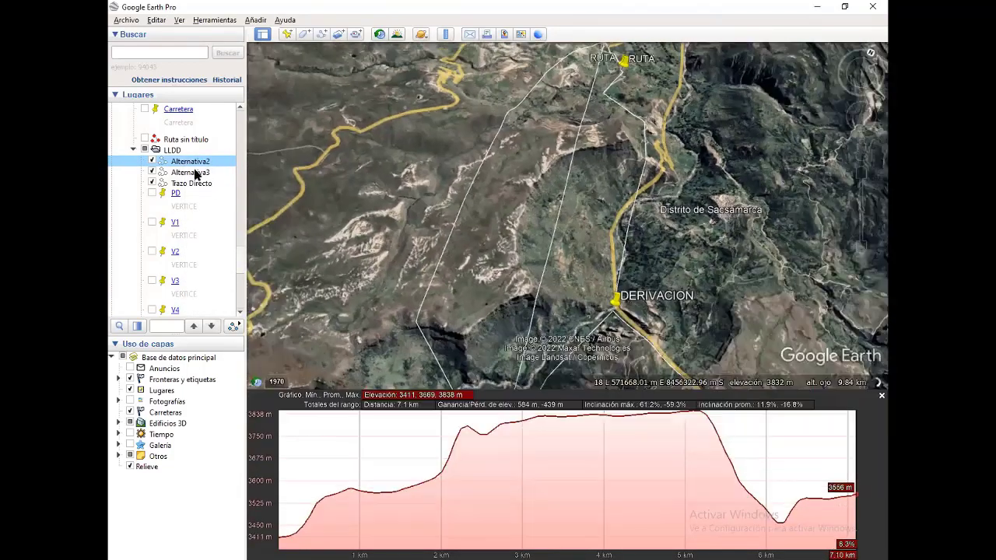
Drag Alternativa2's end point left so the route measures 7.05 km.
right_click(195, 164)
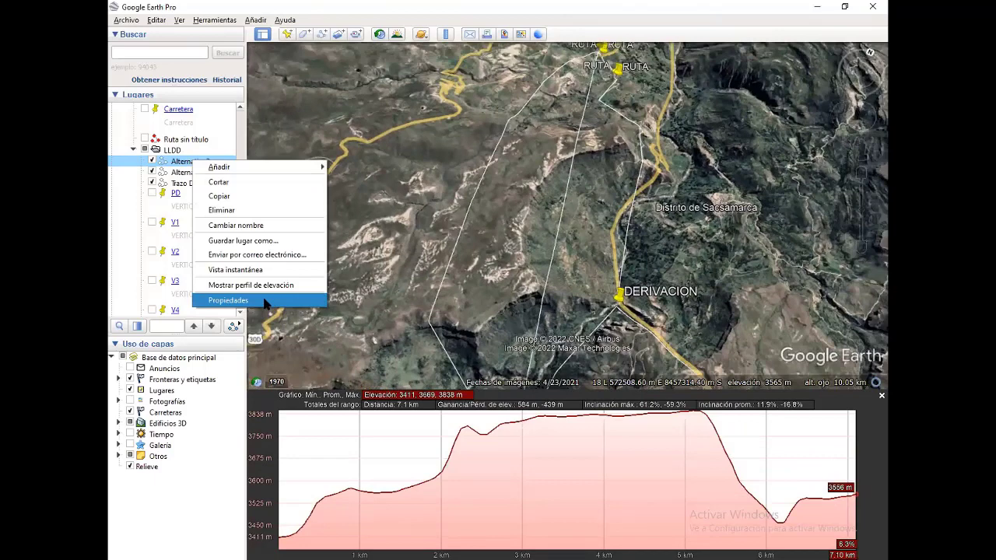
left_click(264, 302)
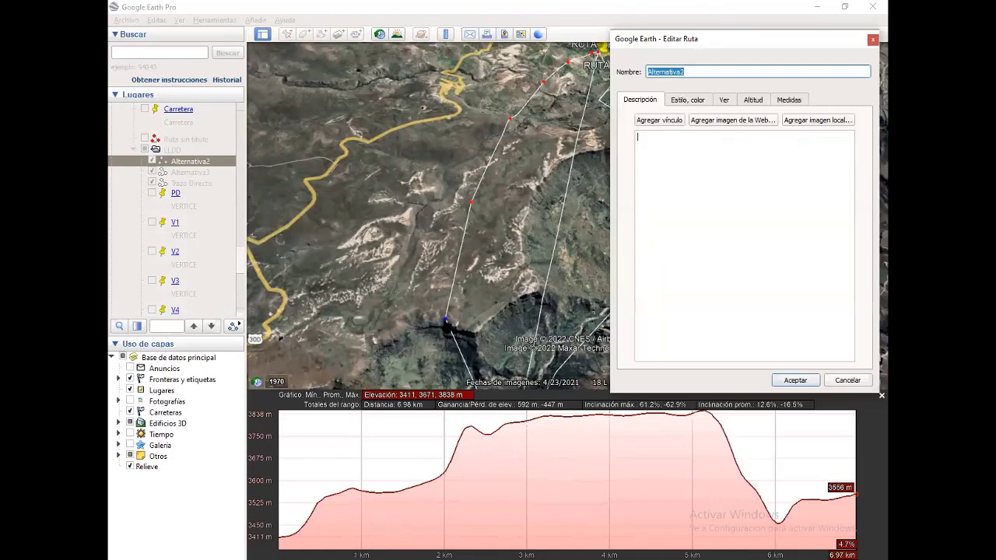
mouse_move(445, 320)
left_mouse_down()
mouse_move(410, 336)
mouse_move(470, 323)
mouse_move(435, 321)
left_mouse_up()
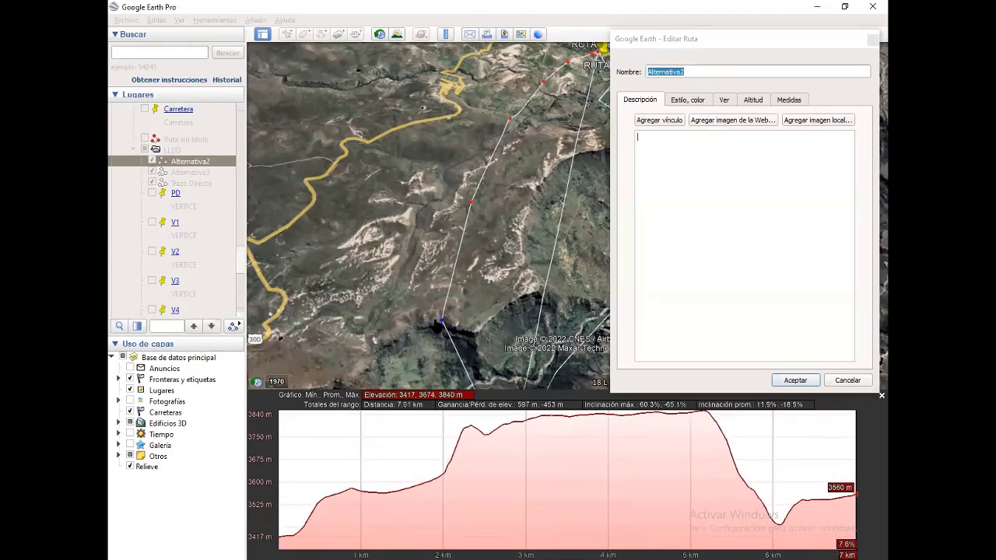
left_click(808, 382)
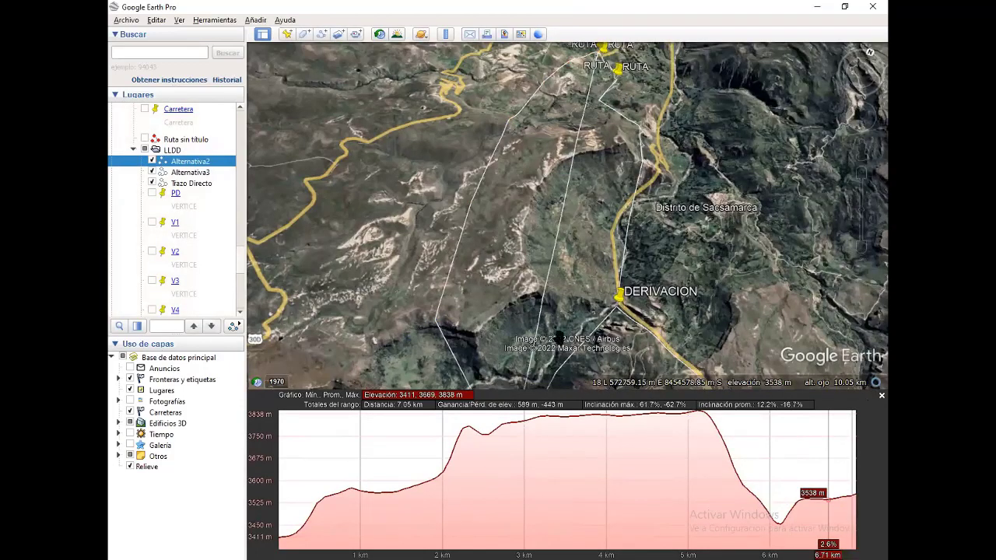
Close the elevation profile, zoom in near DERIVACION, and return to DLT-CAD's profile design.
left_click(881, 395)
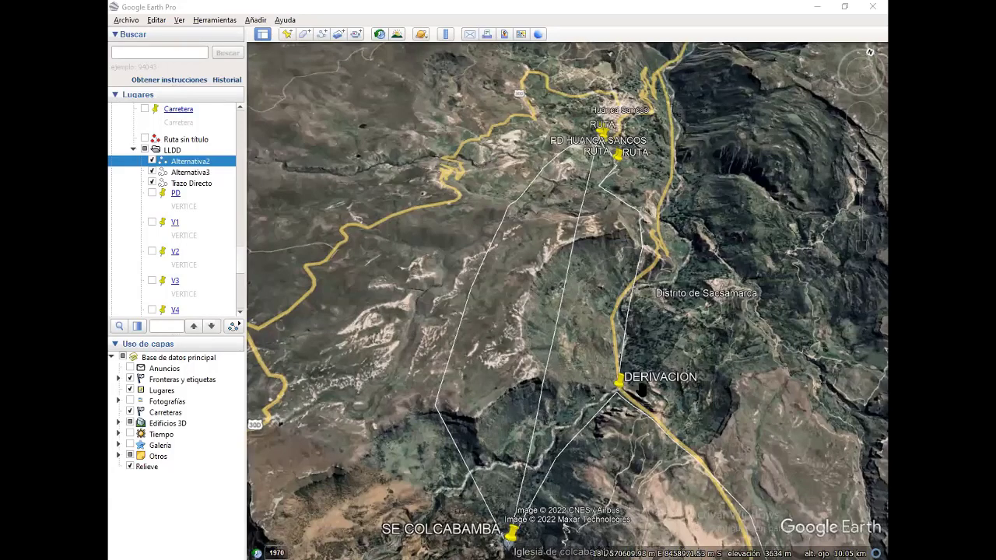
scroll(672, 390, "up", 1)
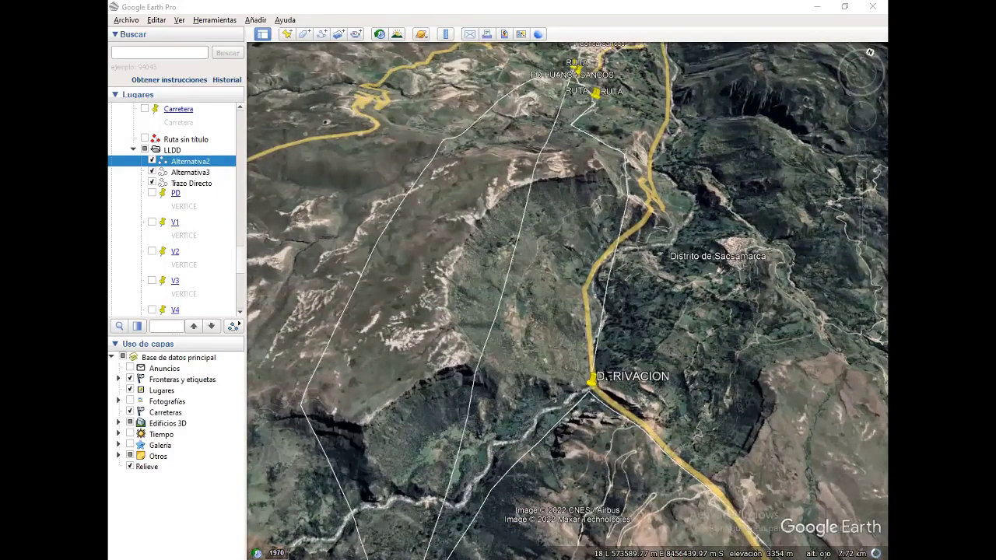
key("alt+Tab")
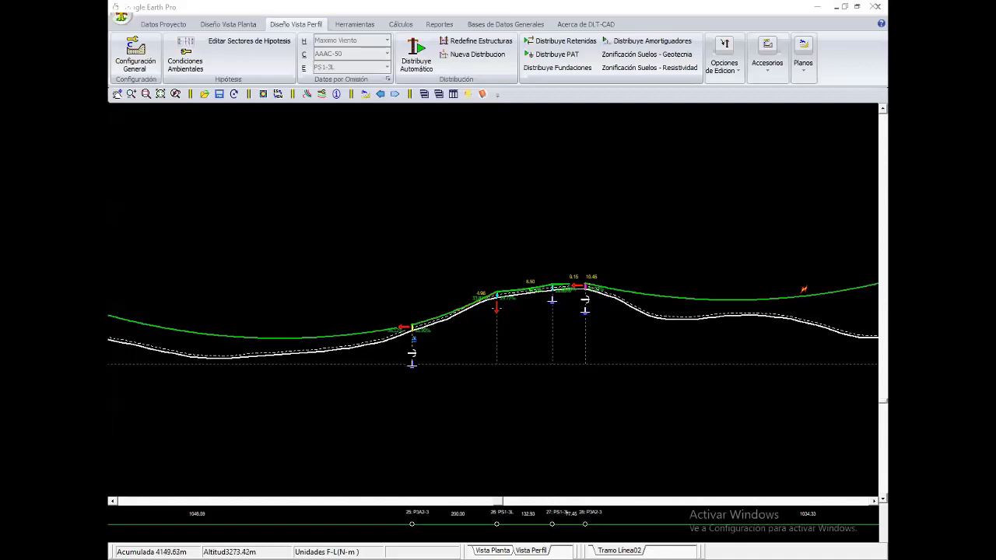
Zoom out of the Vista Perfil drawing, then zoom out the Google Earth map around DERIVACION.
scroll(493, 424, "down", 1)
scroll(492, 424, "down", 1)
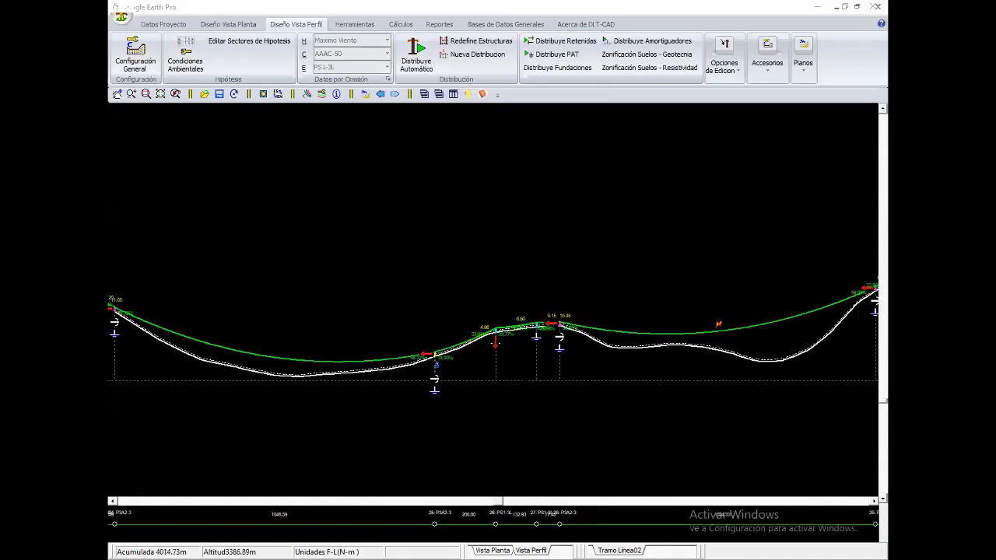
scroll(493, 424, "down", 2)
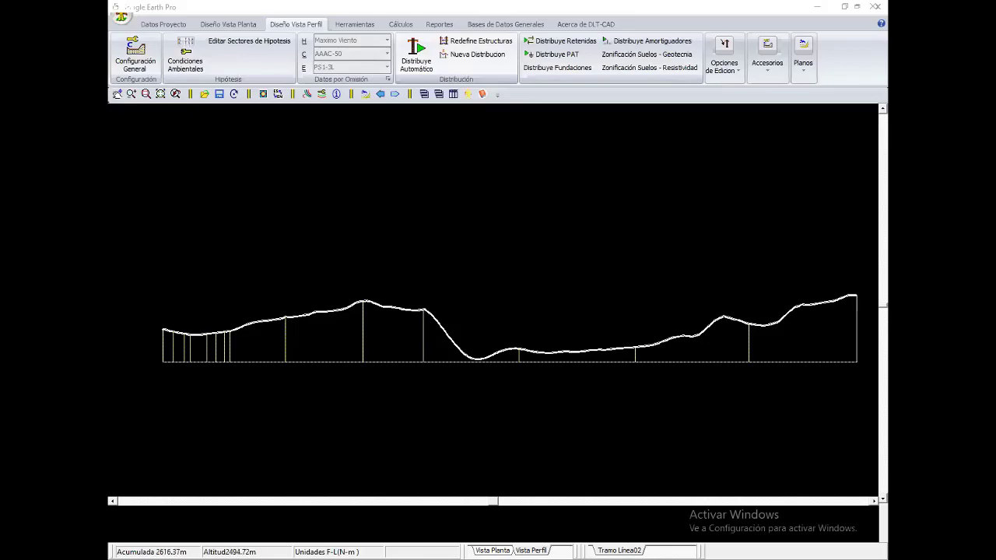
key("alt+Tab")
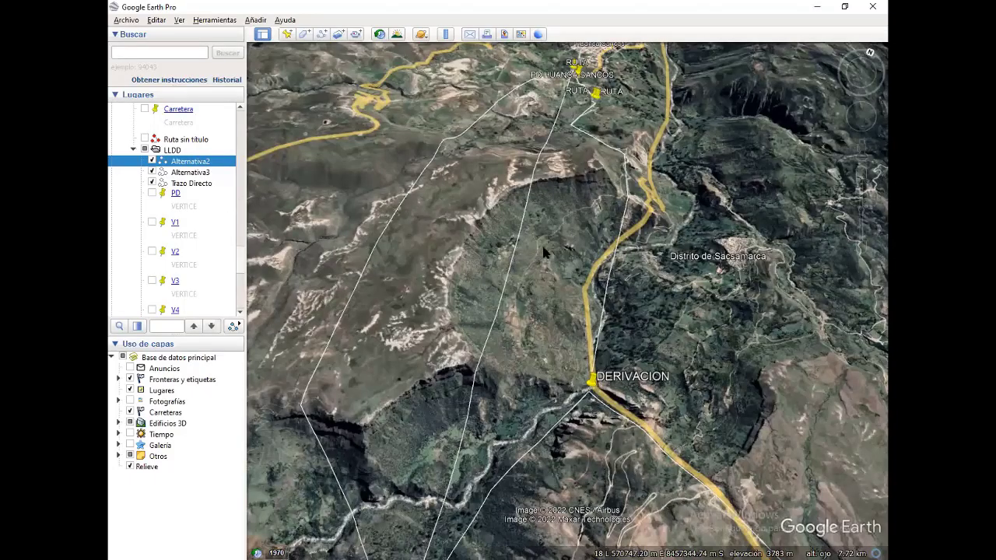
scroll(482, 300, "down", 1)
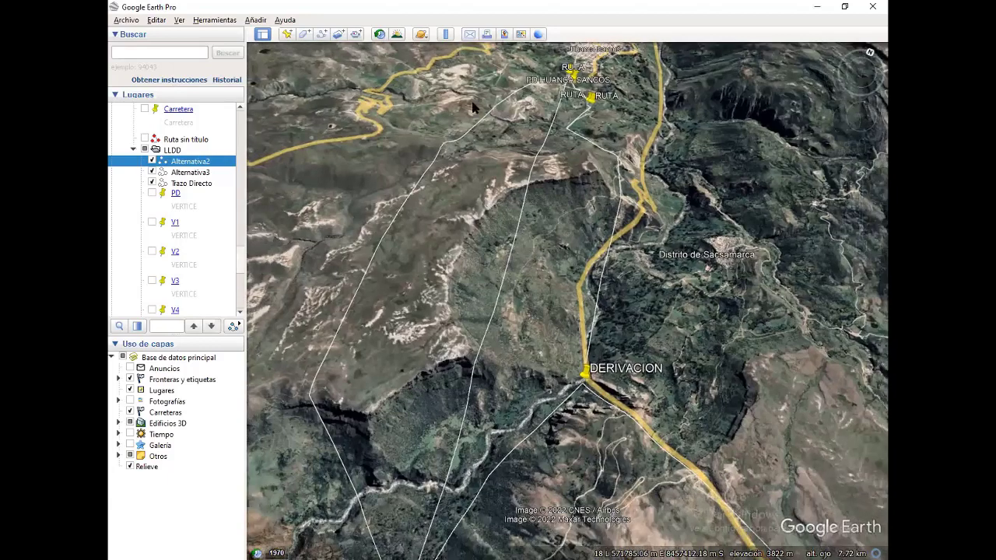
scroll(452, 213, "down", 1)
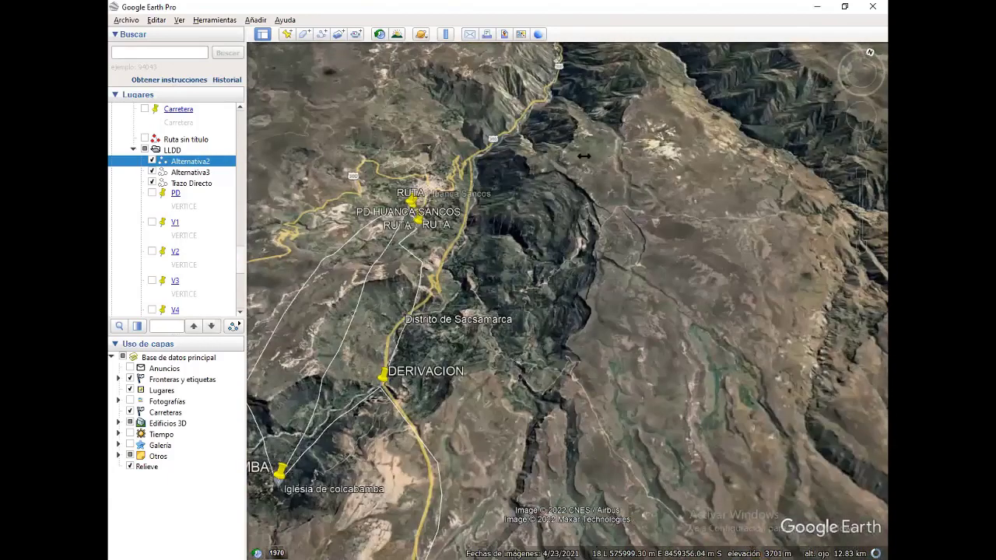
left_click(321, 33)
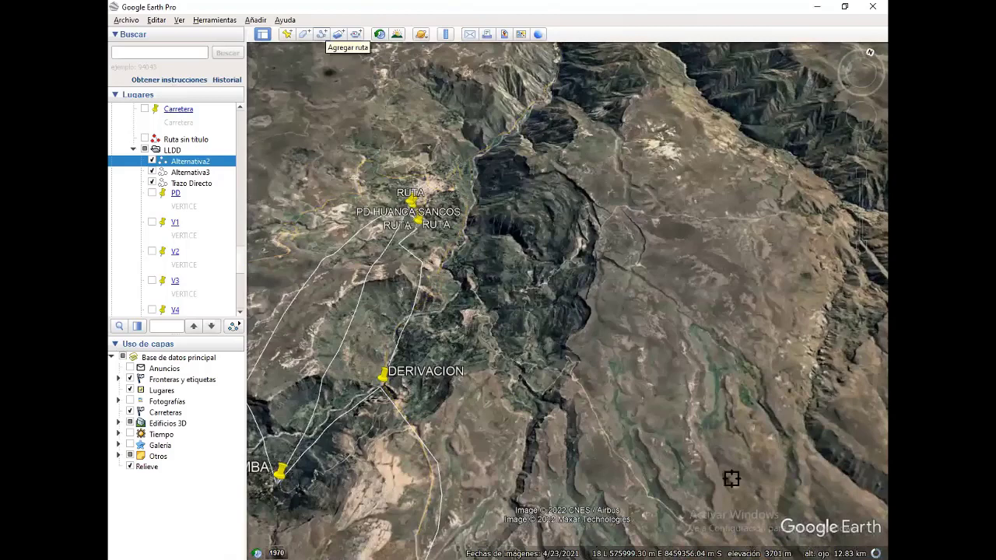
Create a new Ruta sin título path and show its elevation profile.
left_click(331, 347)
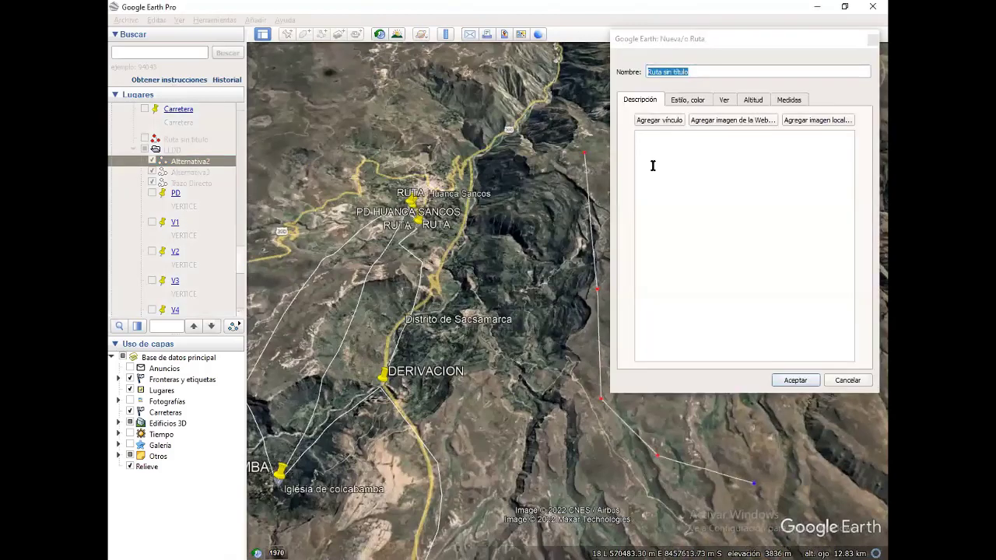
left_click(795, 381)
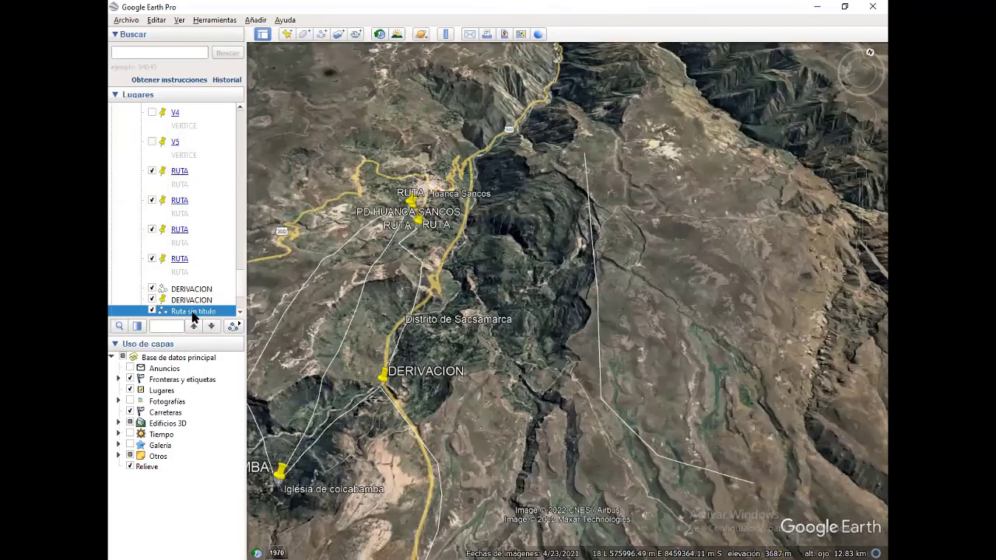
right_click(193, 313)
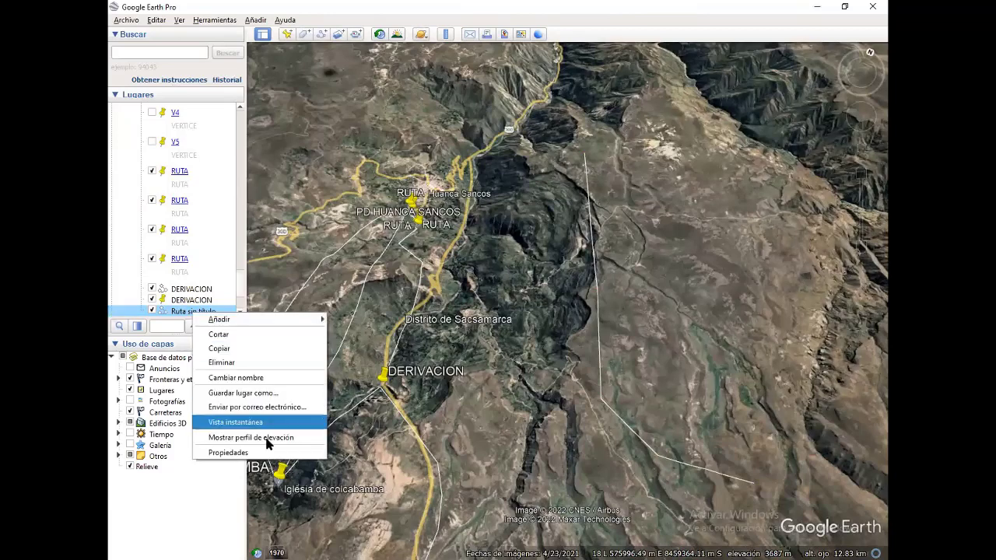
left_click(267, 438)
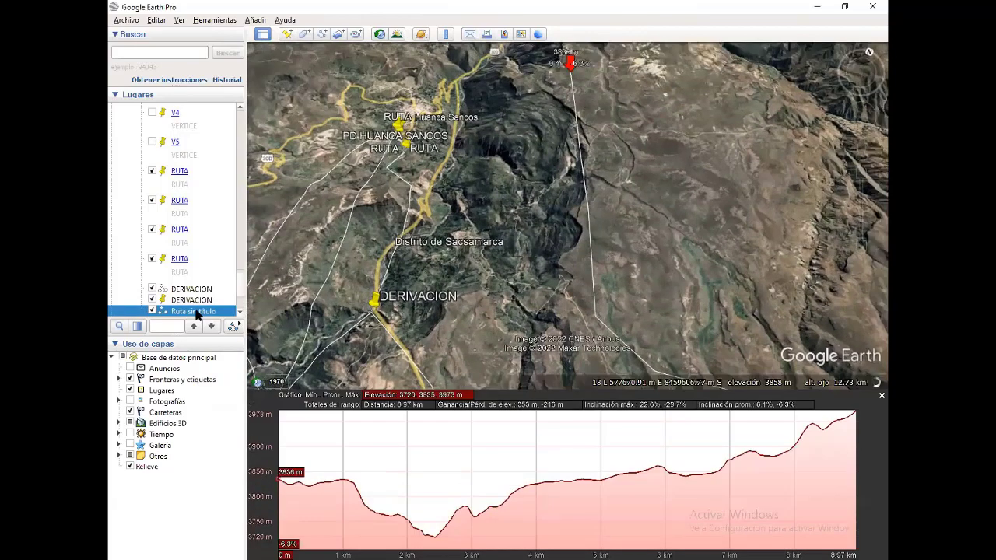
Move the path's top and bottom vertices to reshape it to 9.38 km.
left_click(200, 311)
key("Menu")
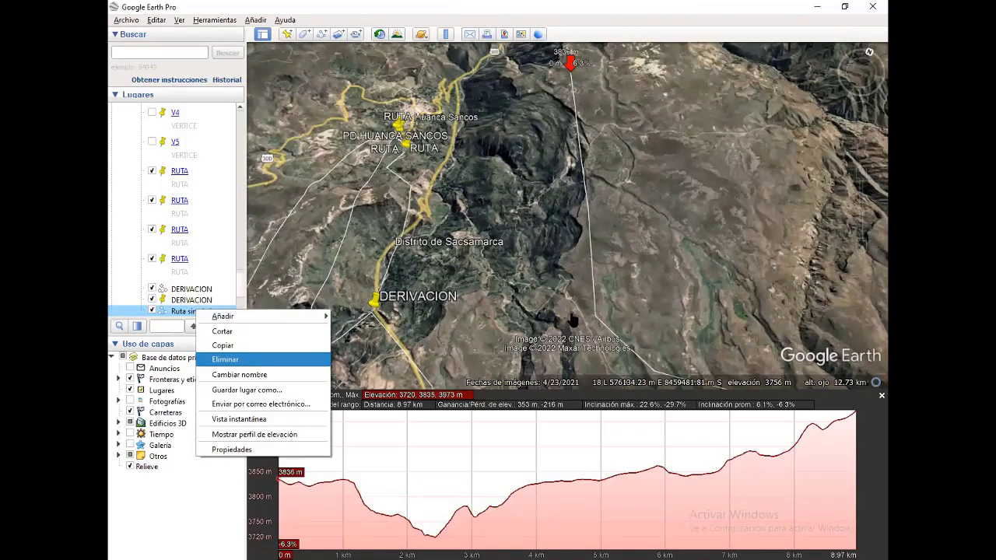
key("Up")
key("Return")
left_click_drag(589, 210, 601, 221)
left_click_drag(595, 316, 572, 313)
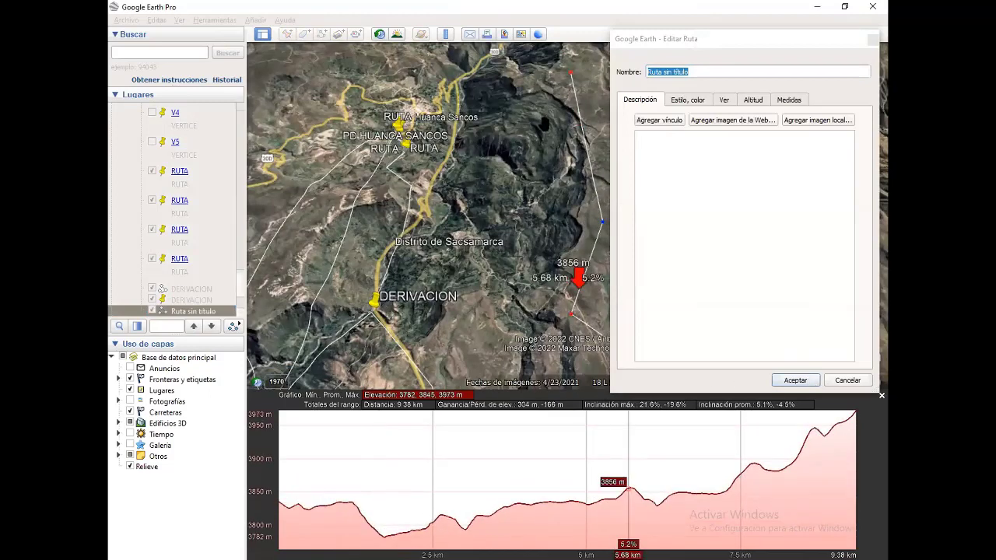
key("Return")
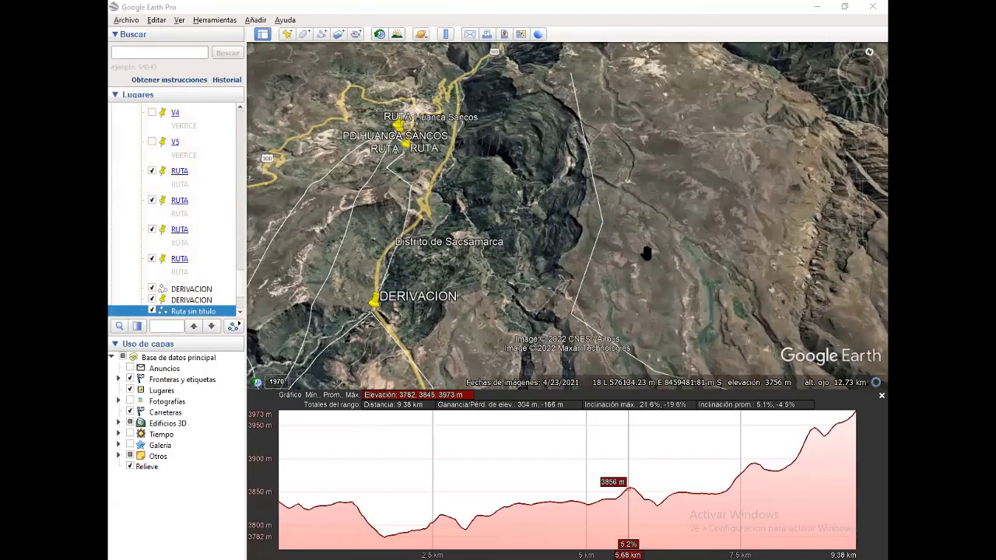
scroll(666, 184, "down", 2)
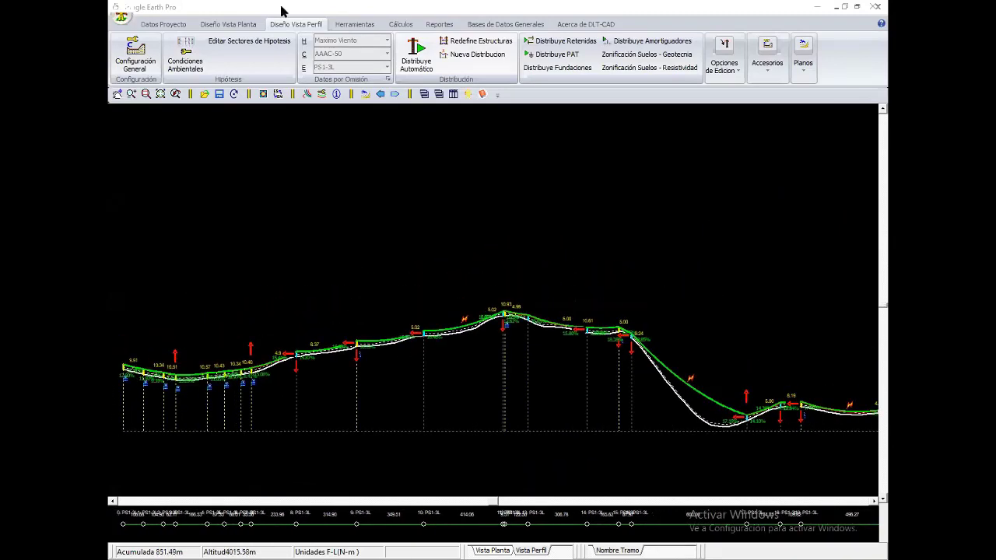
Export the current route from the plan view as the KML file 'LINEA 1'.
left_click(246, 25)
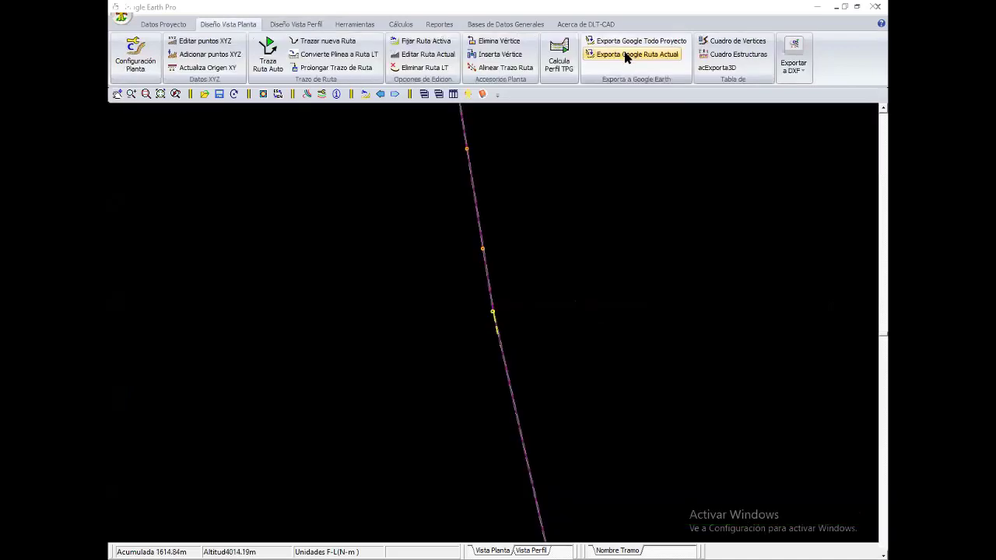
left_click(626, 55)
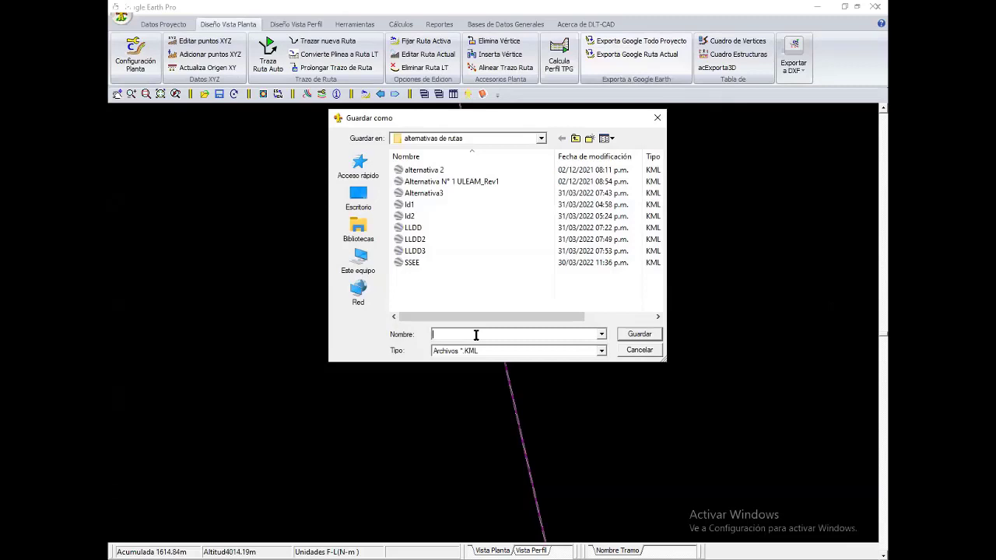
type("LINEA 1")
key("Return")
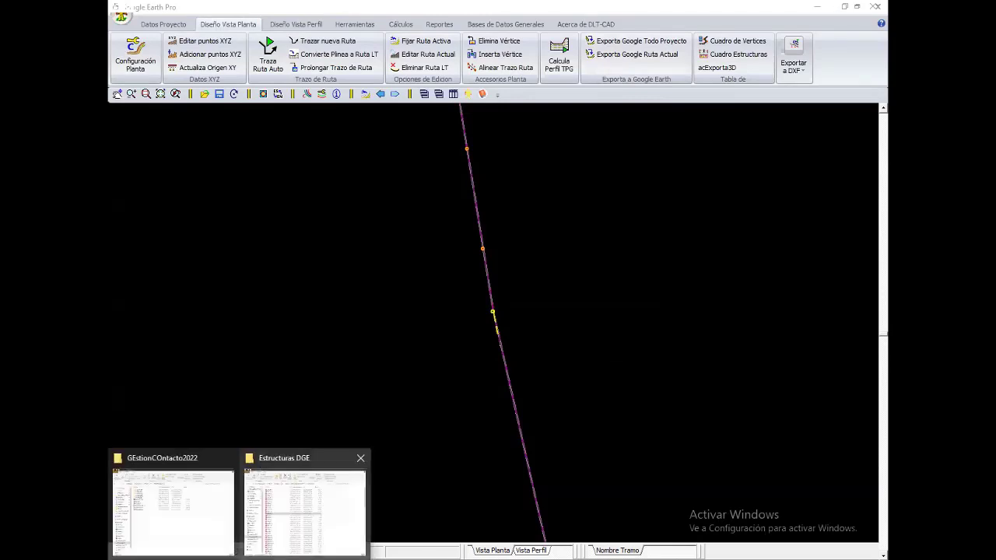
Browse back to the webcast folder and open 'LINEA 1' from alternativas de rutas.
left_click(173, 498)
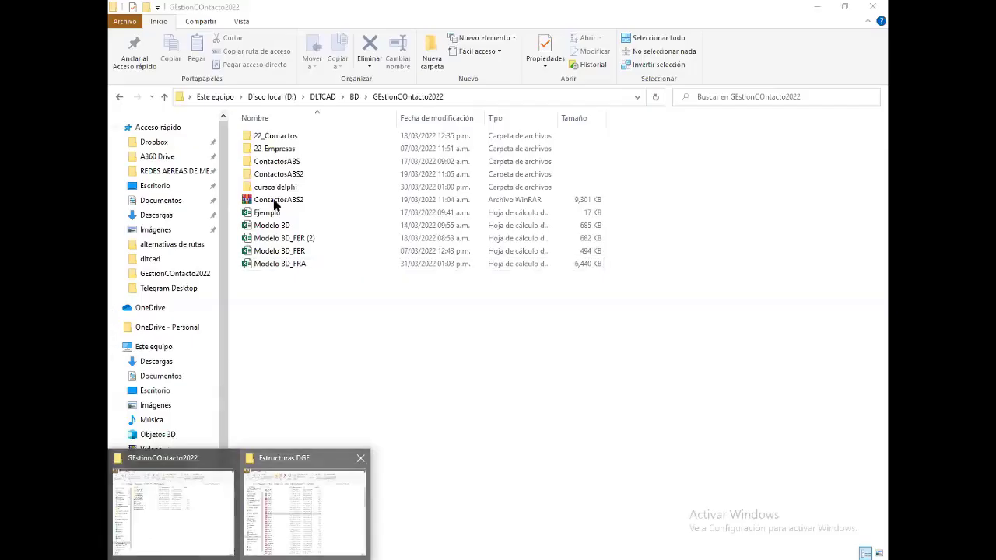
left_click(304, 506)
left_click(119, 97)
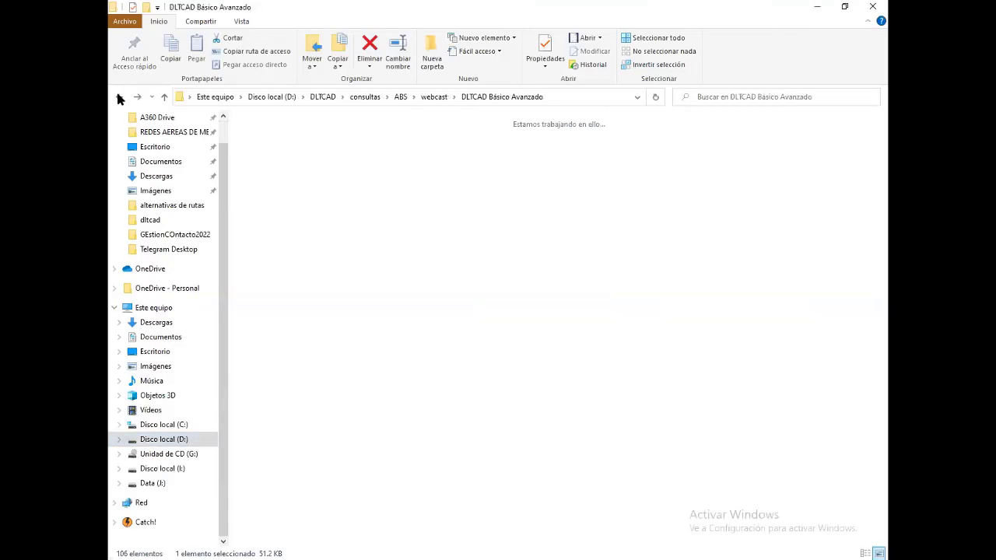
left_click(119, 97)
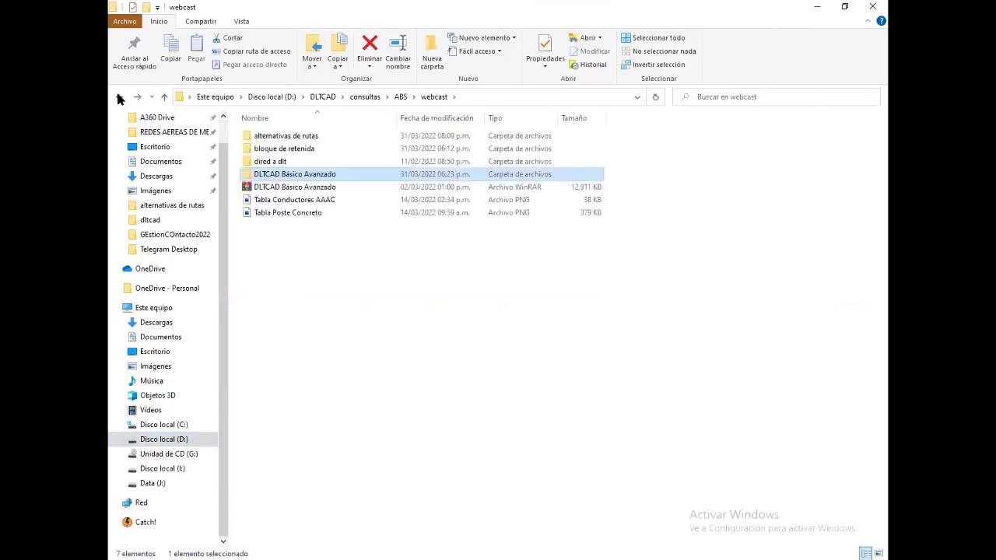
double_click(284, 135)
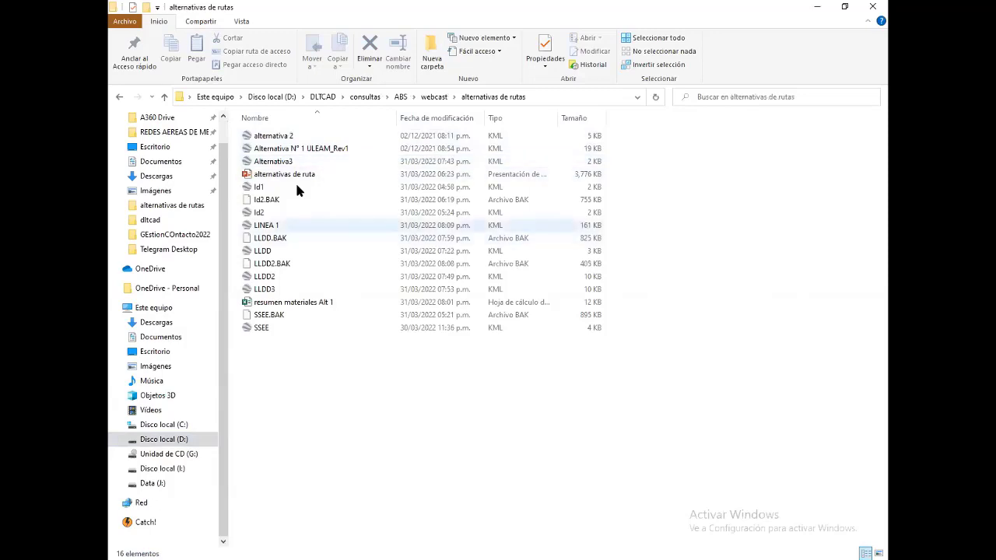
double_click(264, 224)
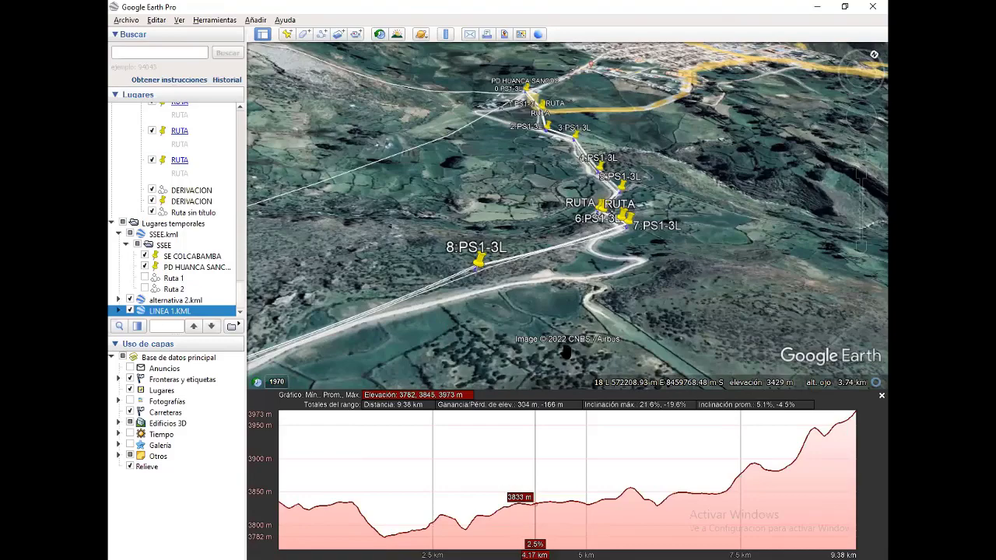
Zoom in and switch to a top-down view of the LINEA 1 route.
scroll(589, 350, "up", 2)
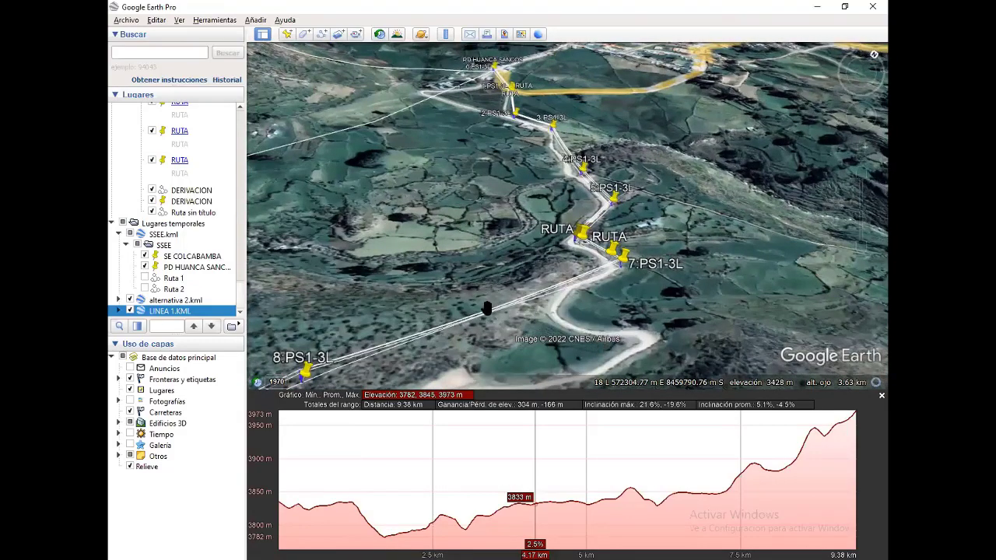
scroll(507, 327, "down", 2)
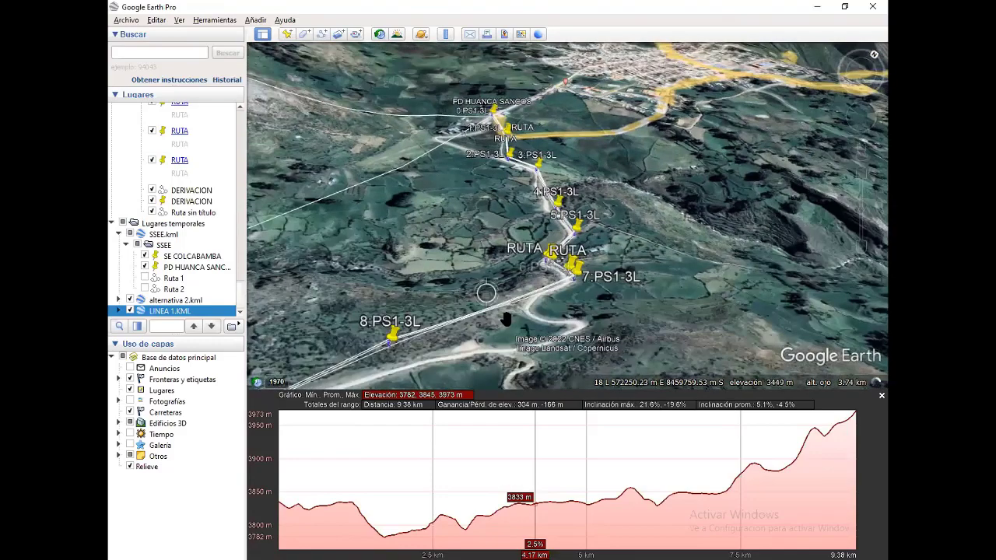
scroll(506, 305, "down", 1)
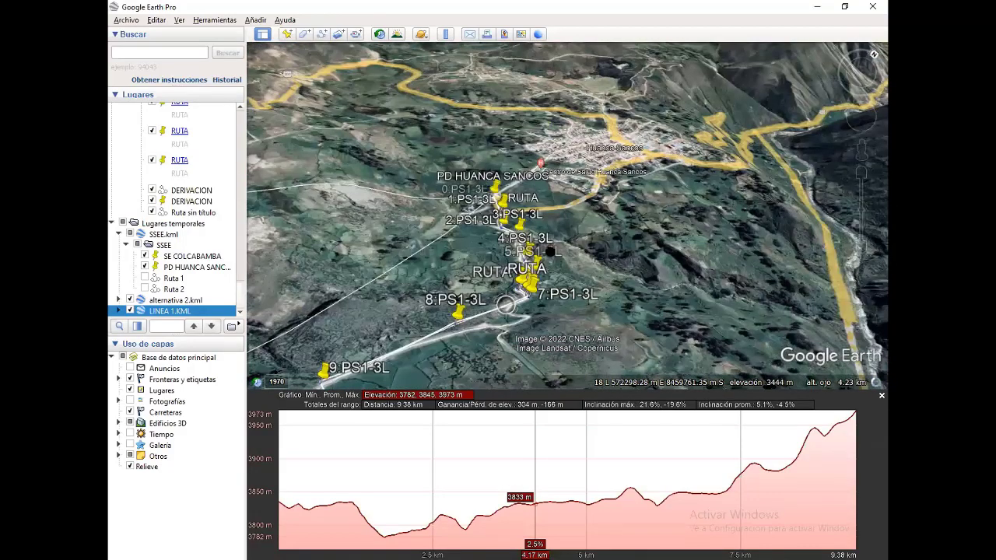
scroll(475, 163, "down", 1)
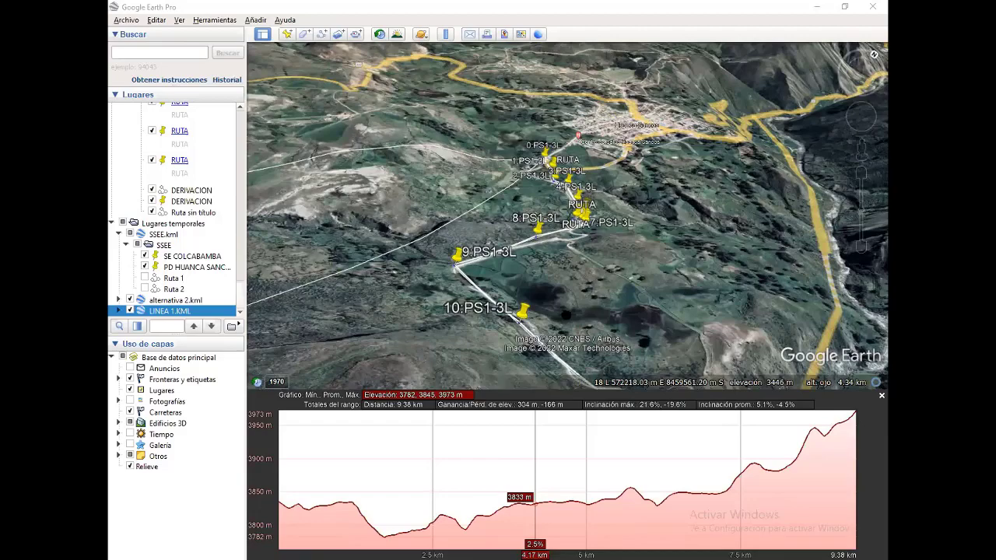
scroll(544, 272, "down", 1)
key("u")
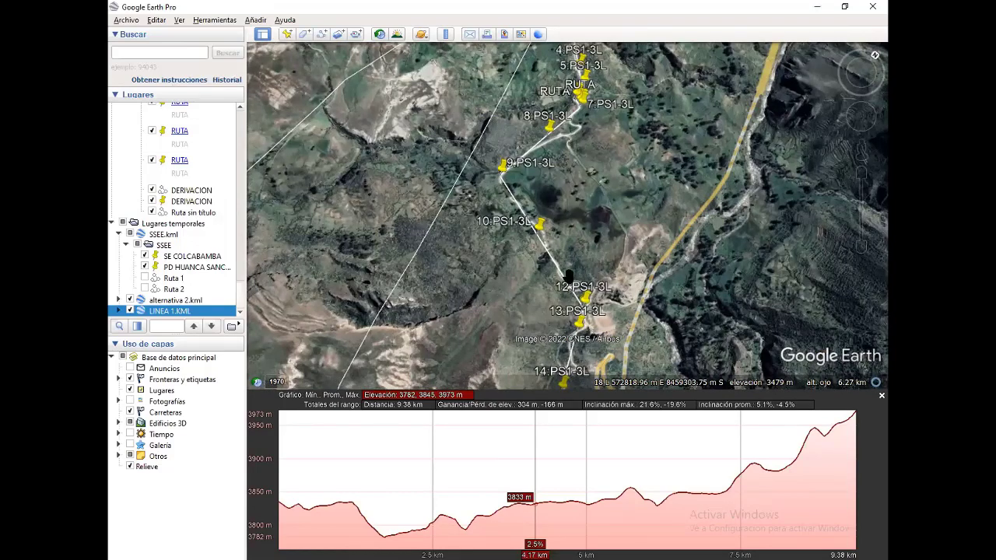
middle_click_drag(547, 248, 578, 184)
scroll(577, 184, "down", 2)
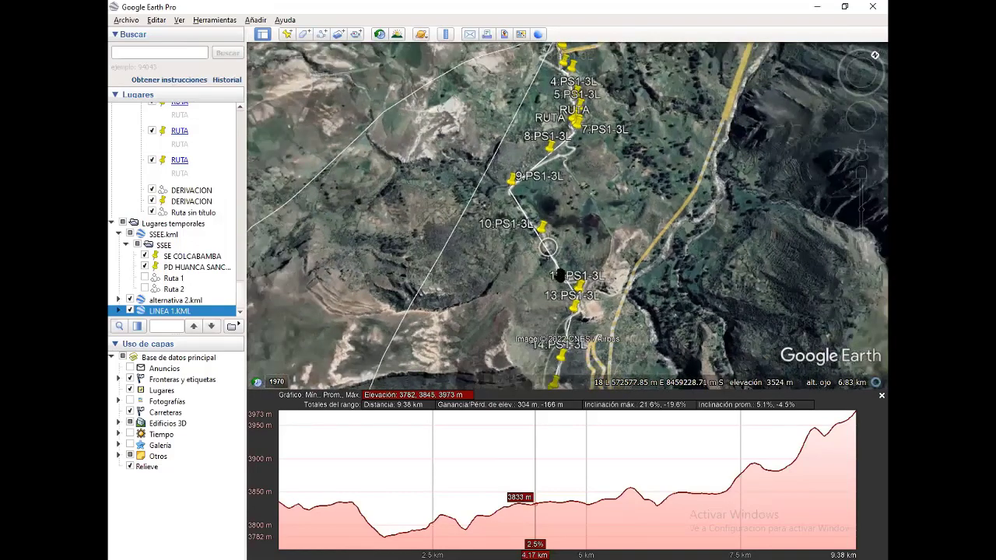
scroll(509, 235, "up", 3)
scroll(542, 252, "up", 1)
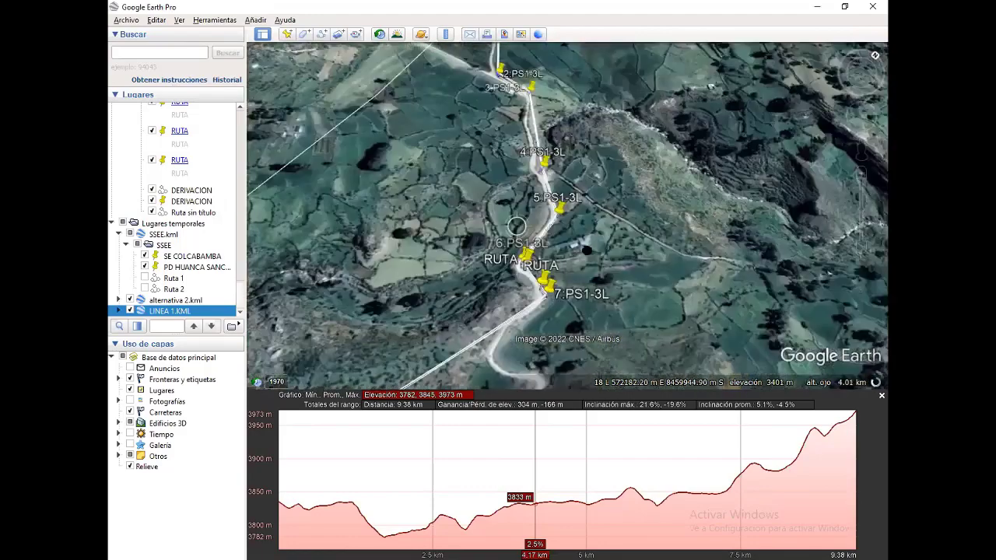
scroll(533, 283, "up", 1)
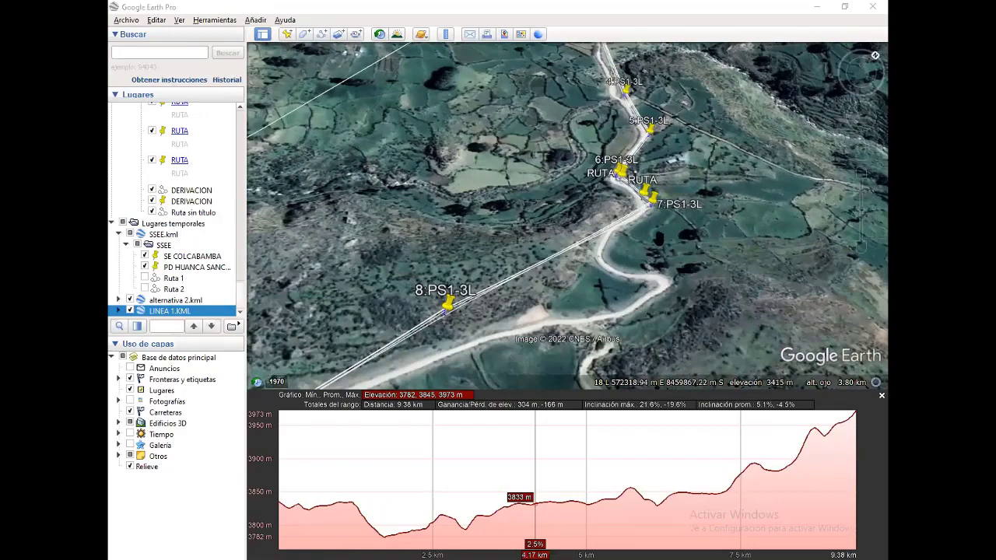
scroll(658, 239, "up", 1)
Pan along the line to placemark 9.PS1-3L and tilt to a near-overhead view.
left_click_drag(672, 197, 485, 267)
left_click_drag(587, 148, 747, 90)
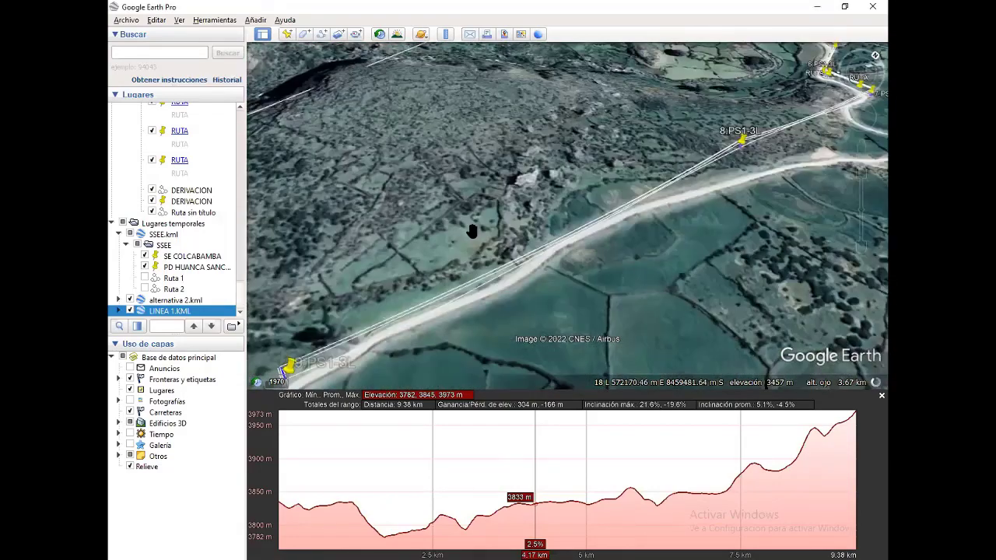
left_click_drag(424, 233, 490, 204)
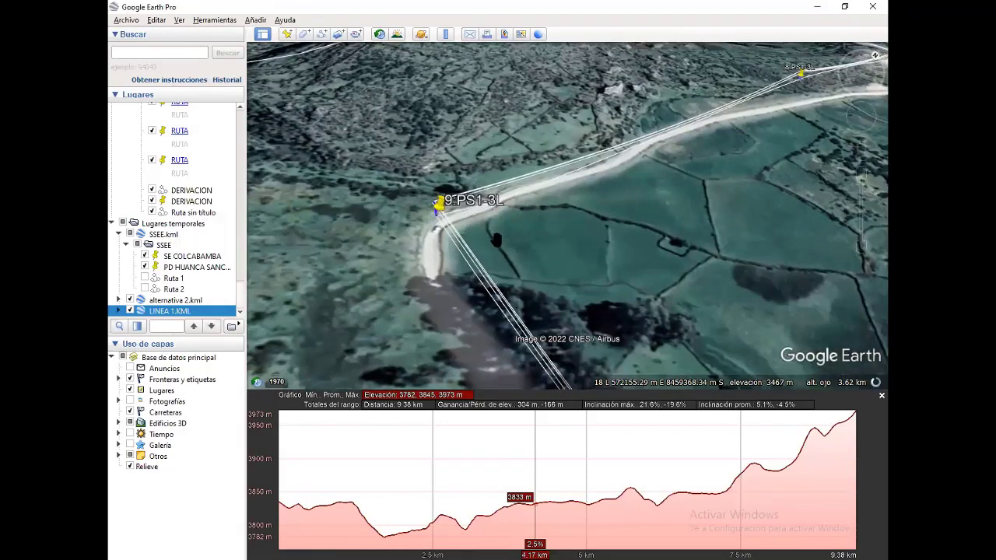
middle_click_drag(496, 235, 480, 151)
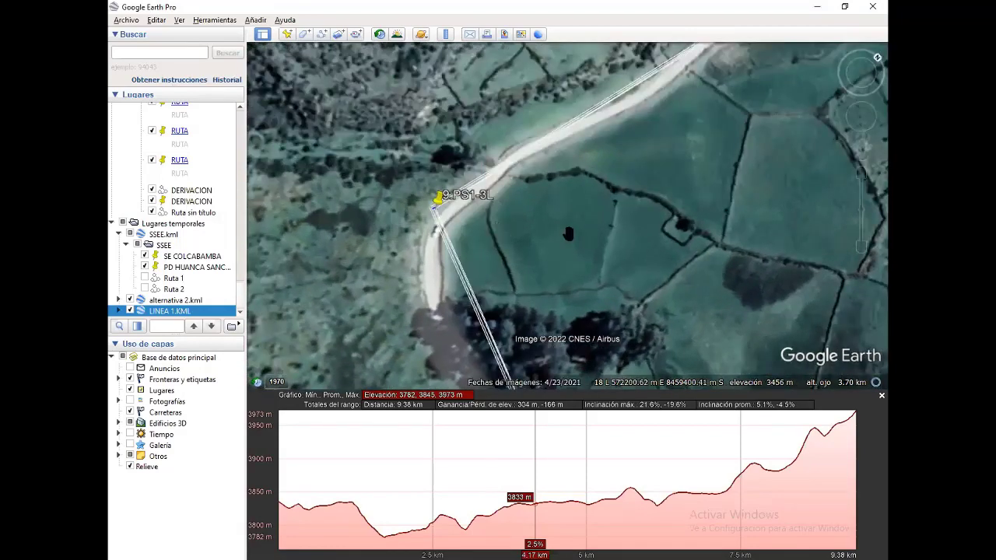
scroll(591, 252, "down", 2)
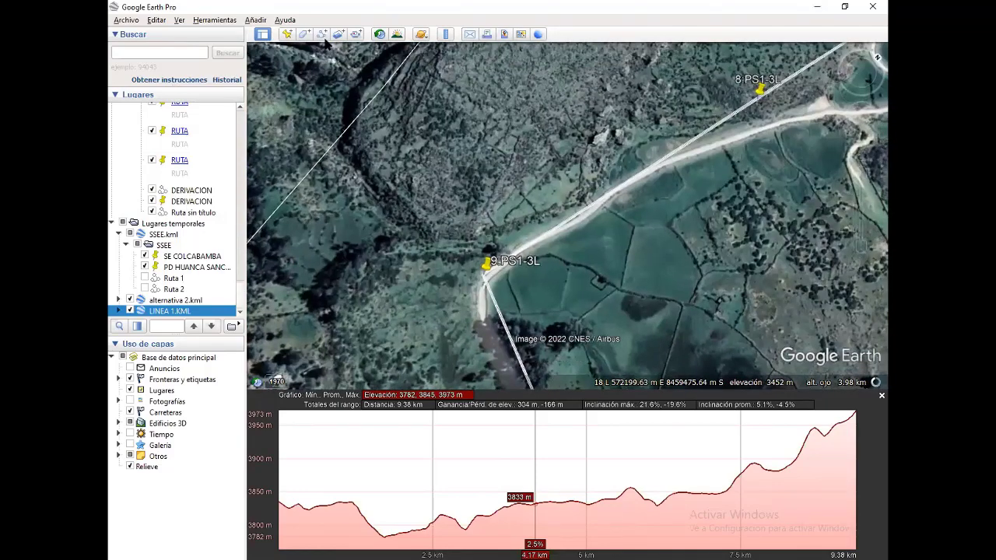
Trace a new path along the road from placemark 8 past 9.PS1-3L.
left_click(321, 35)
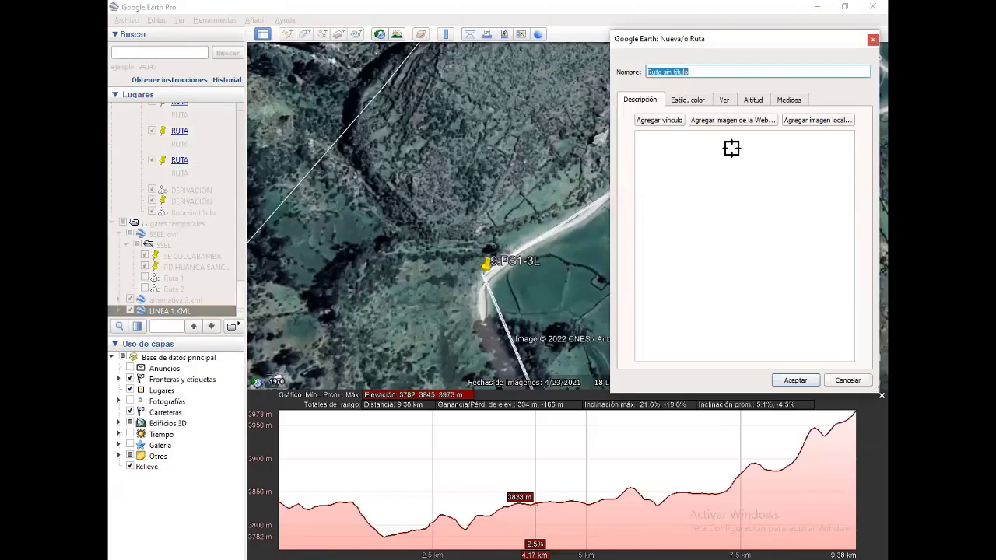
left_click(732, 137)
left_click(641, 169)
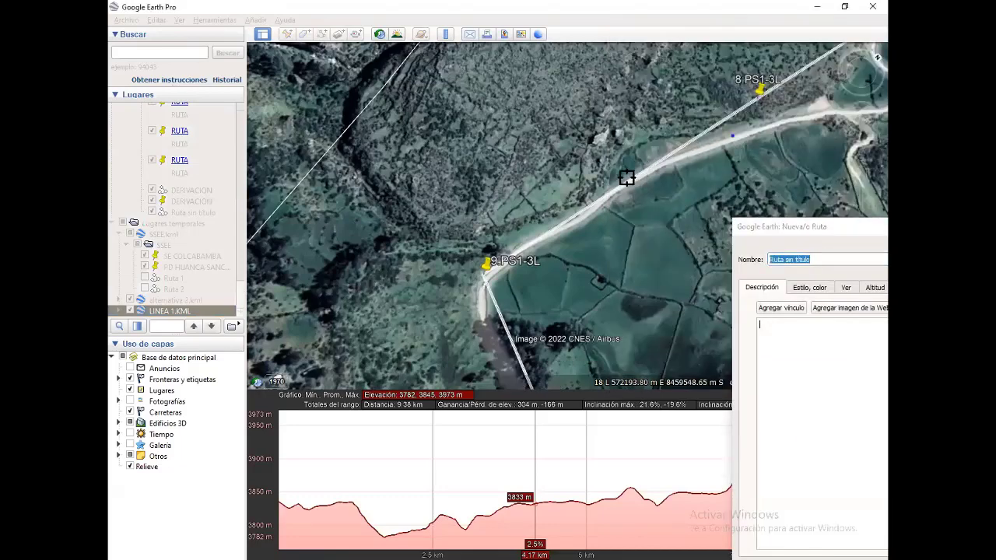
left_click(558, 224)
left_click(482, 288)
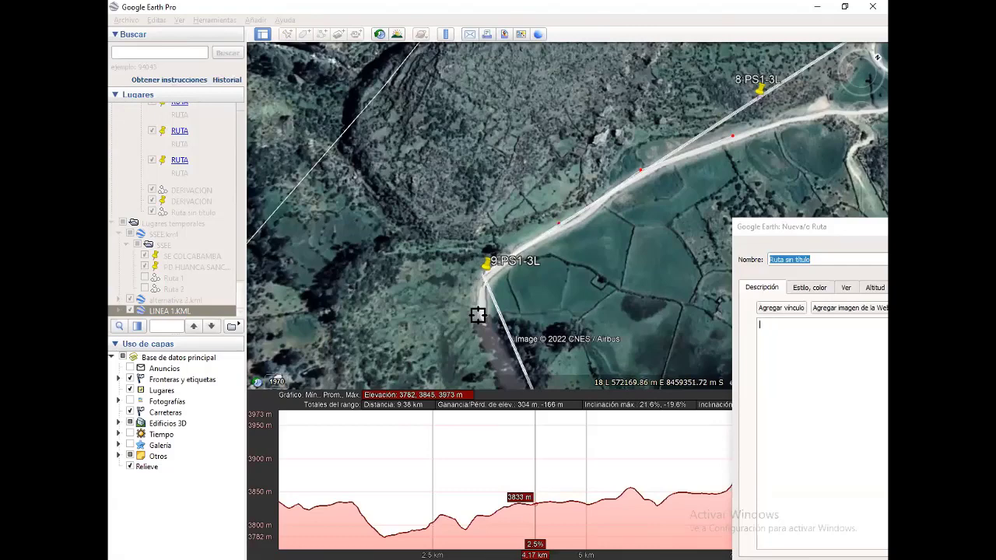
left_click(479, 319)
left_click(478, 351)
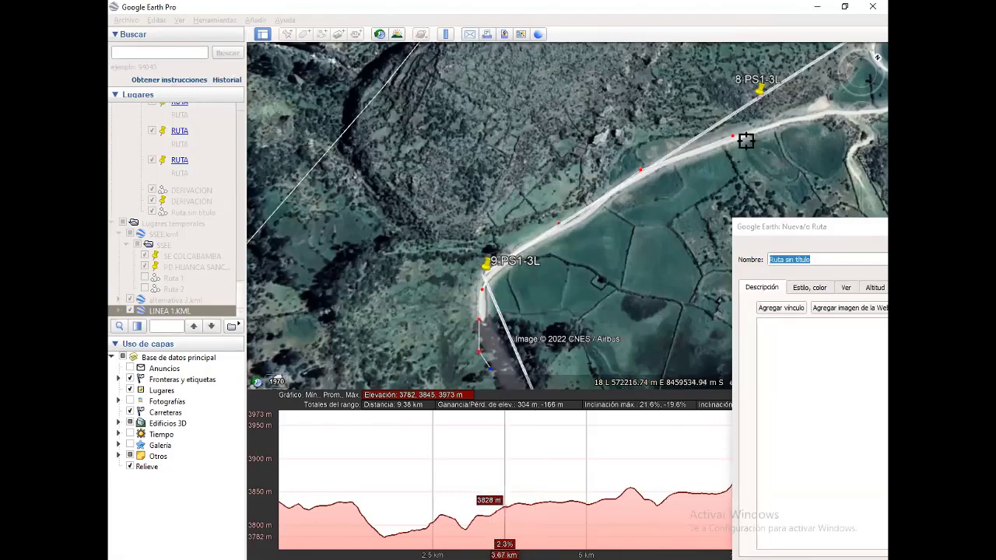
scroll(622, 196, "down", 2)
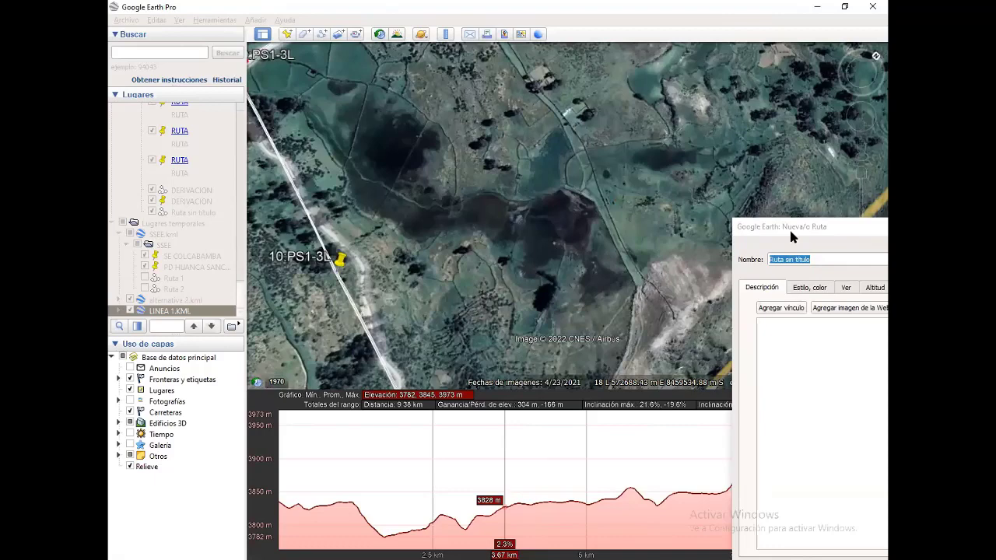
left_click_drag(793, 231, 624, 183)
left_click(745, 520)
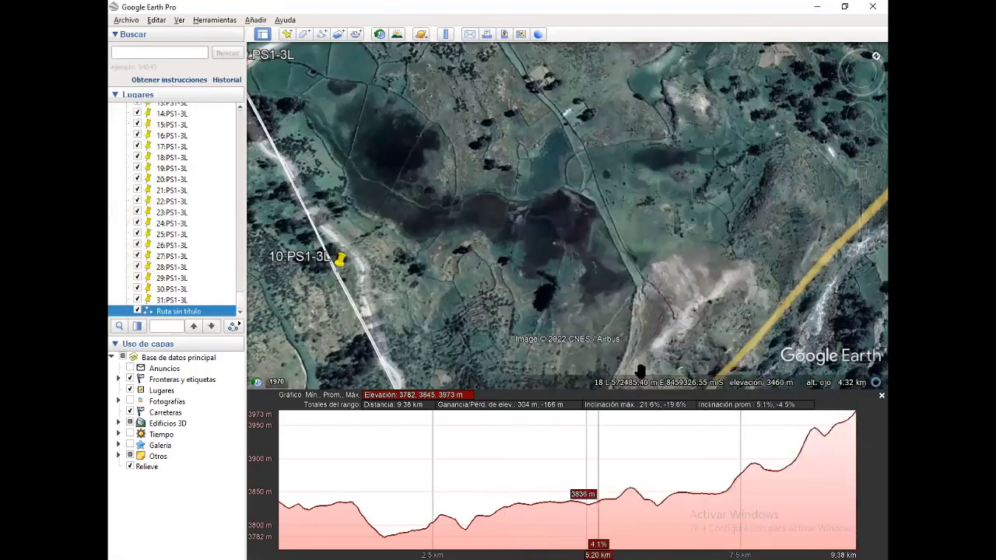
Set the new path's line colour to red.
left_click_drag(638, 370, 643, 371)
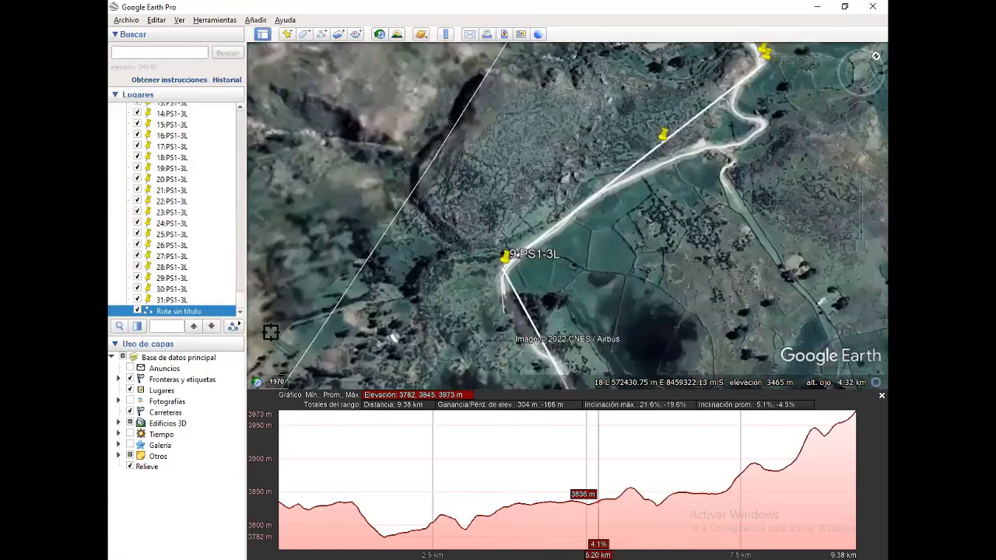
right_click(125, 311)
left_click(226, 469)
left_click(639, 240)
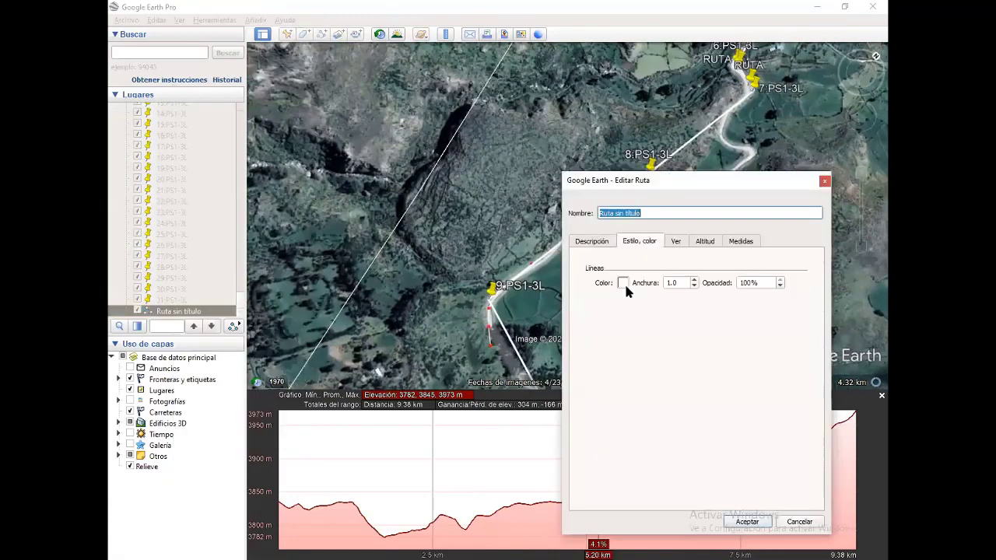
left_click(622, 283)
left_click(569, 261)
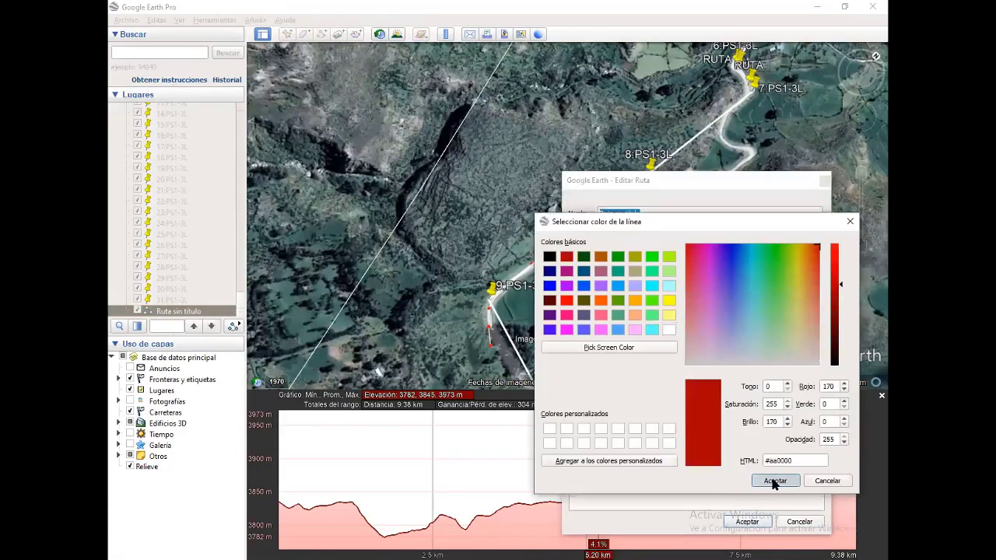
left_click(772, 476)
left_click(746, 521)
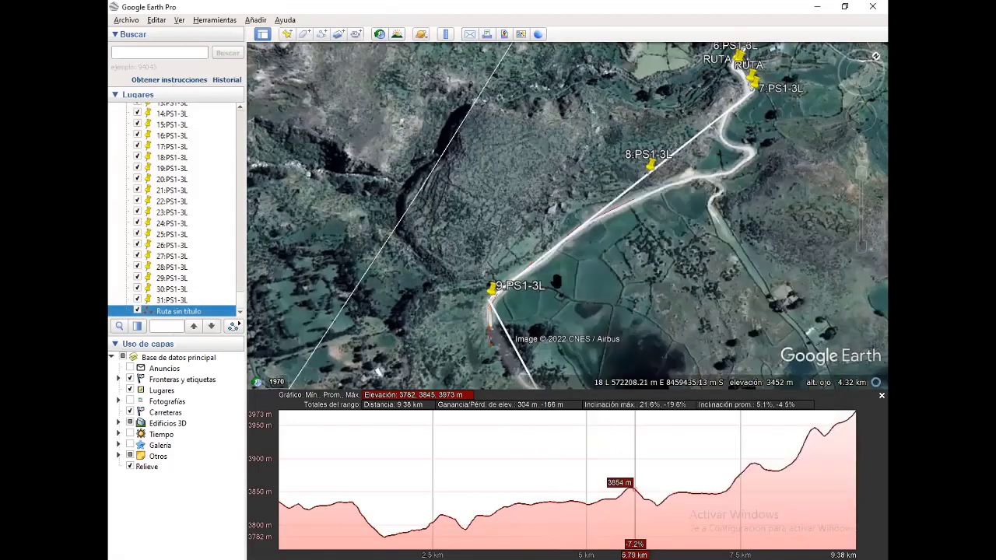
scroll(545, 280, "up", 1)
scroll(544, 281, "up", 1)
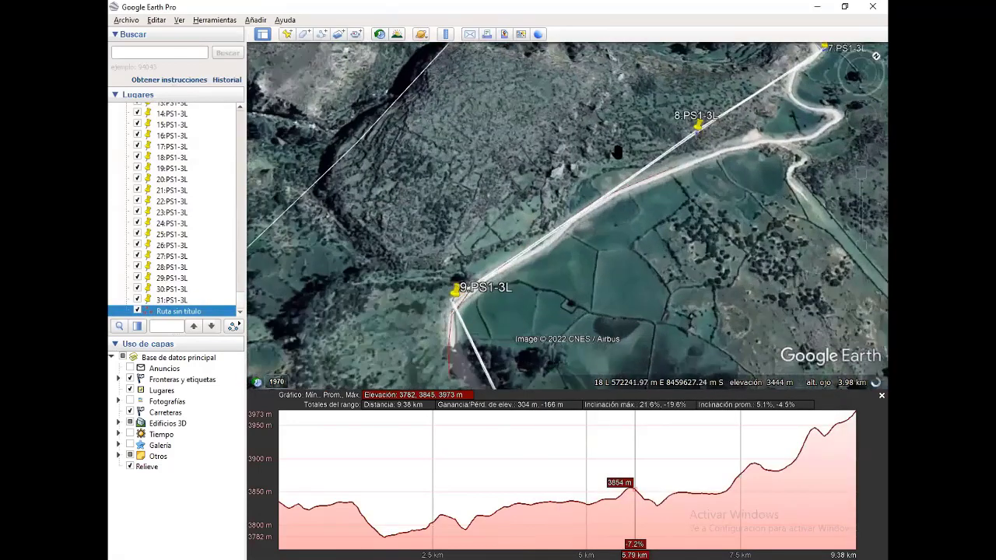
Trace a second path along the road from near placemark 8 past 9.PS1-3L.
key("ctrl+shift+t")
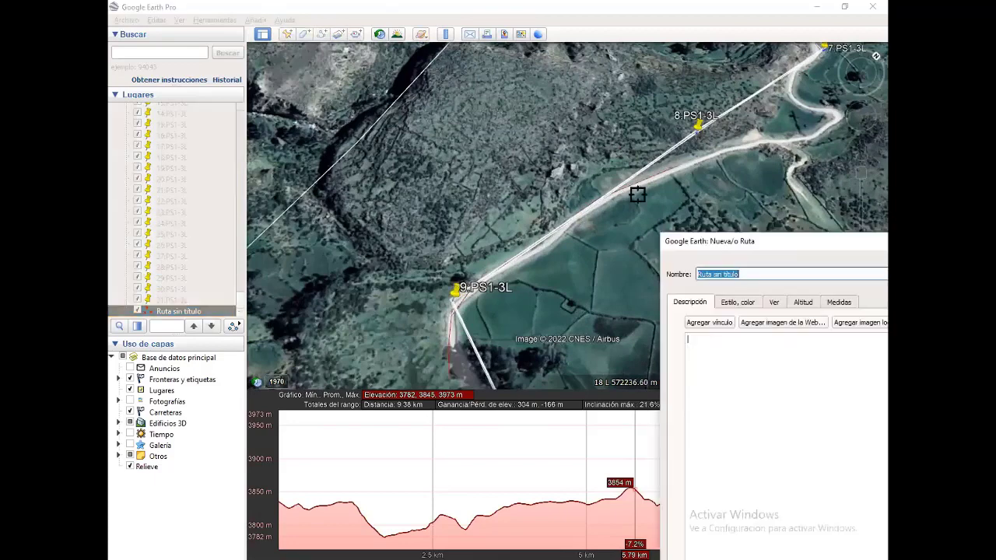
left_click(609, 205)
left_click(570, 224)
left_click(556, 243)
left_click(531, 257)
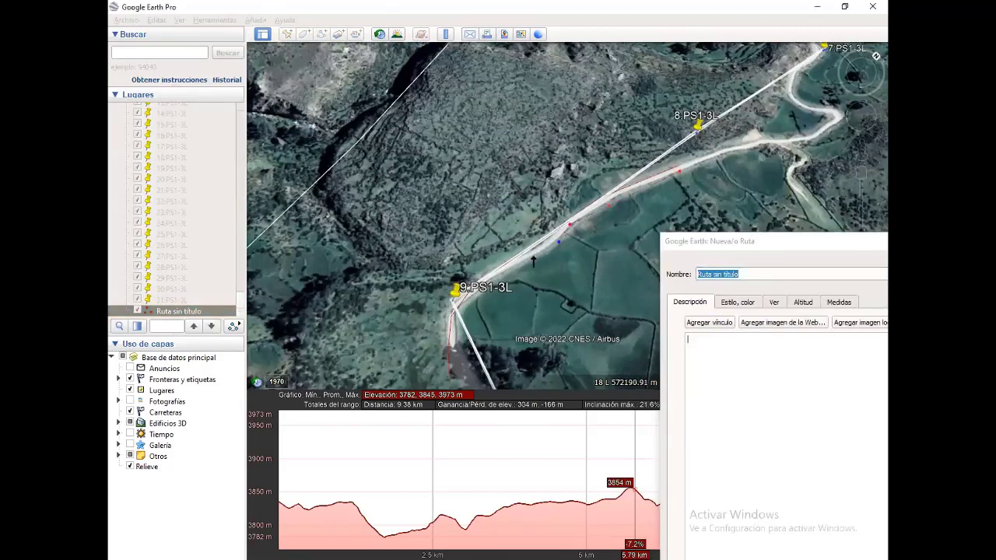
left_click(464, 313)
left_click(459, 346)
left_click_drag(469, 376, 537, 288)
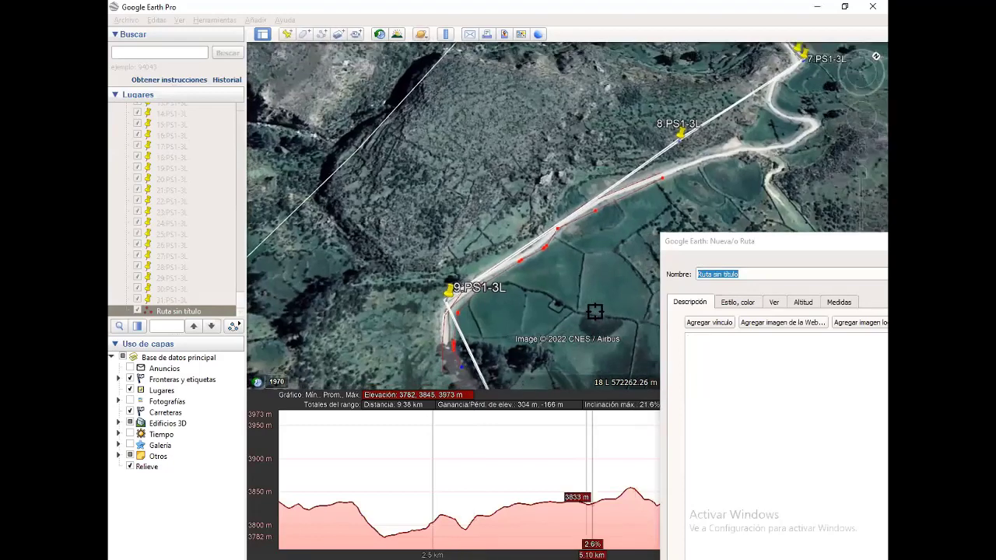
key("Down")
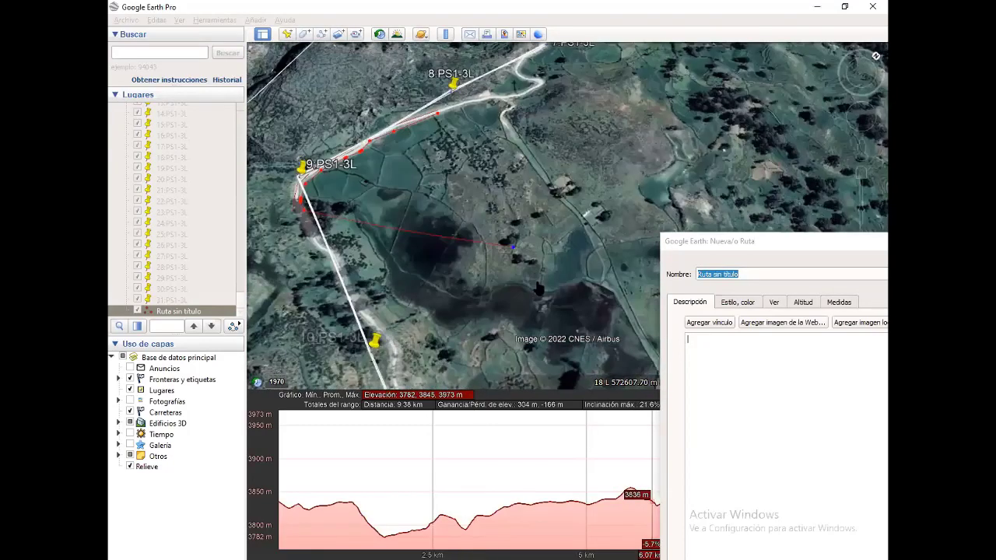
key("Down")
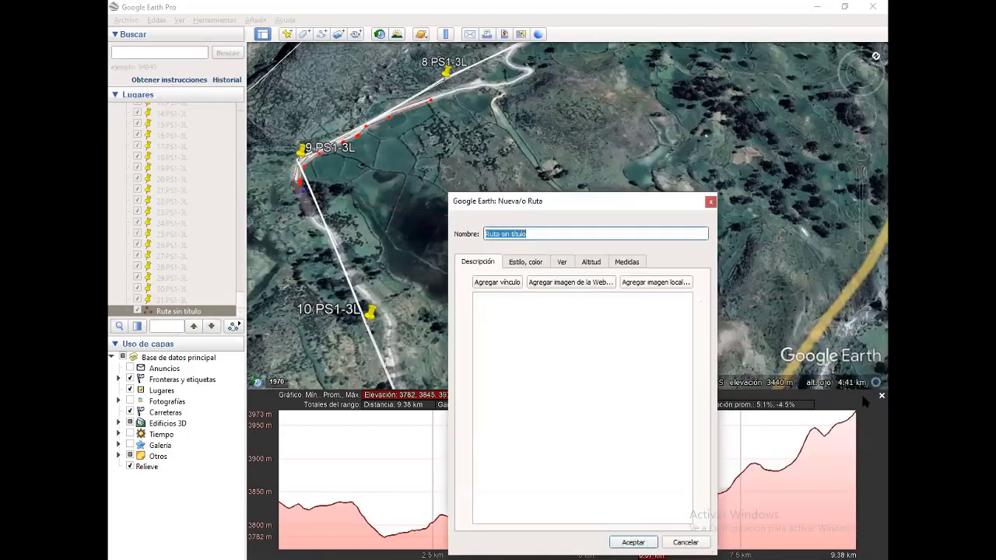
key("Return")
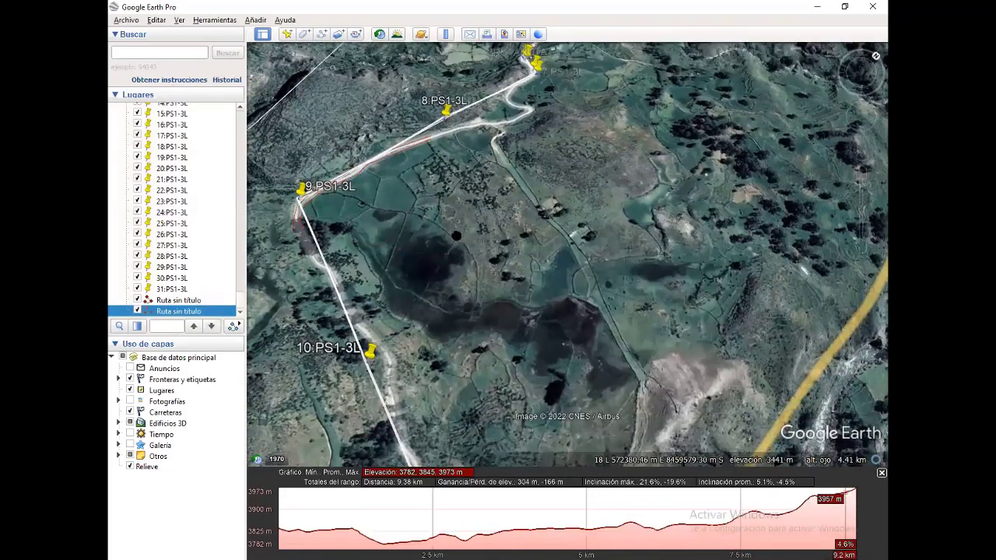
Drop a new placemark on the road beside point 9.PS1-3L.
left_click_drag(405, 270, 525, 384)
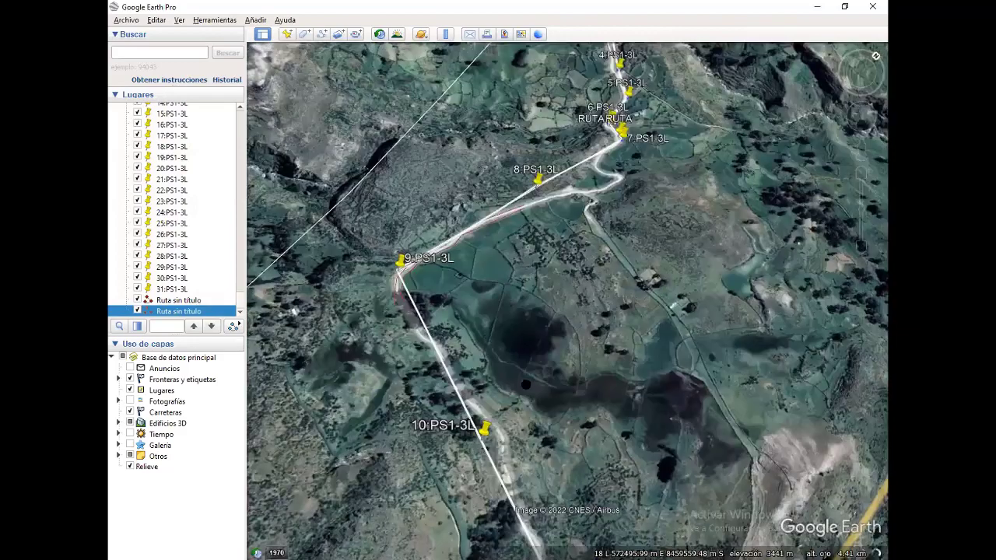
scroll(525, 195, "up", 2)
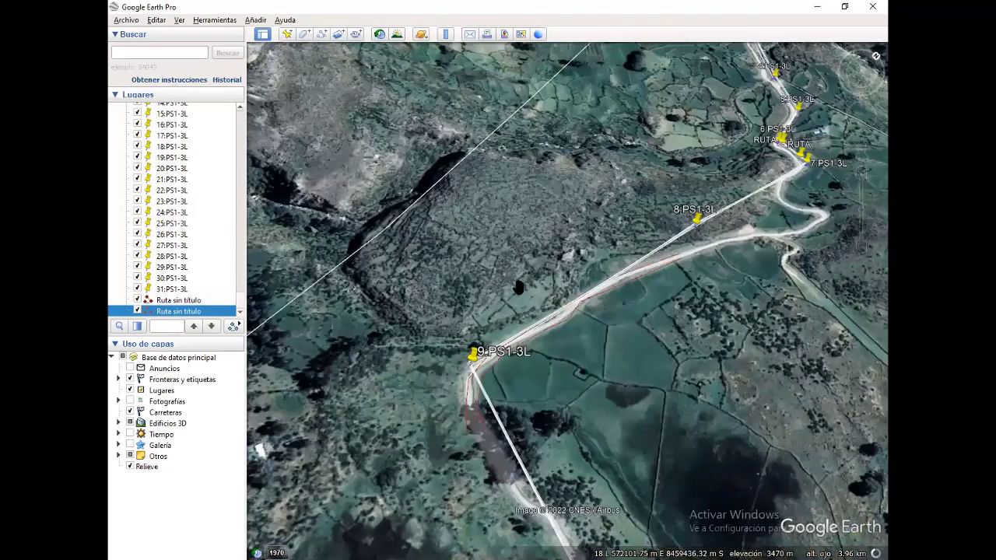
scroll(517, 290, "down", 1)
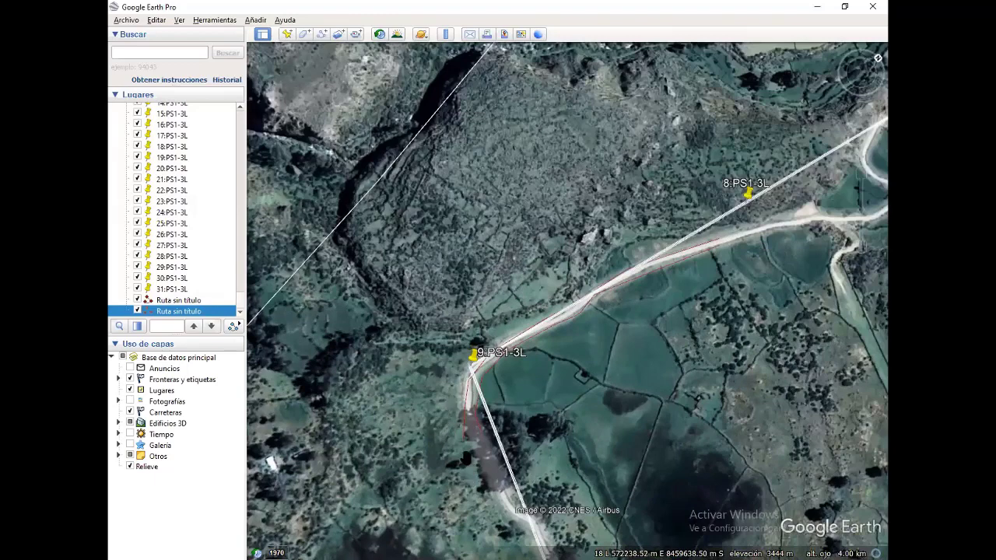
left_click(287, 33)
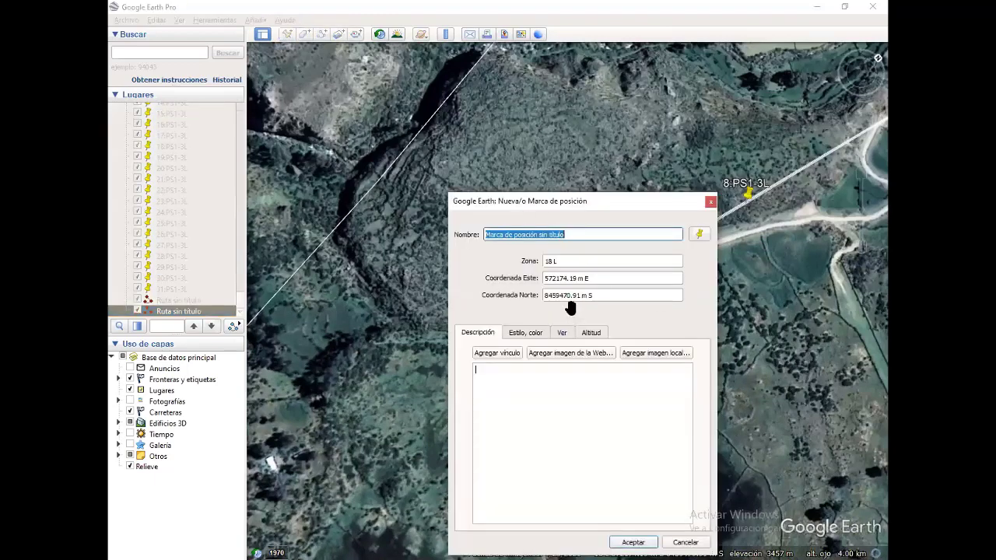
left_click(470, 375)
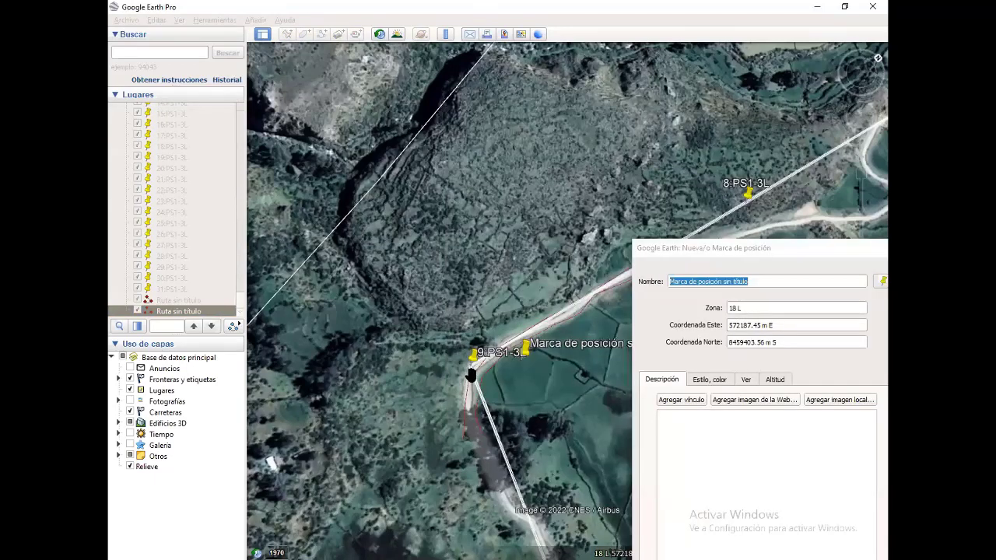
left_click(471, 375)
left_click(684, 240)
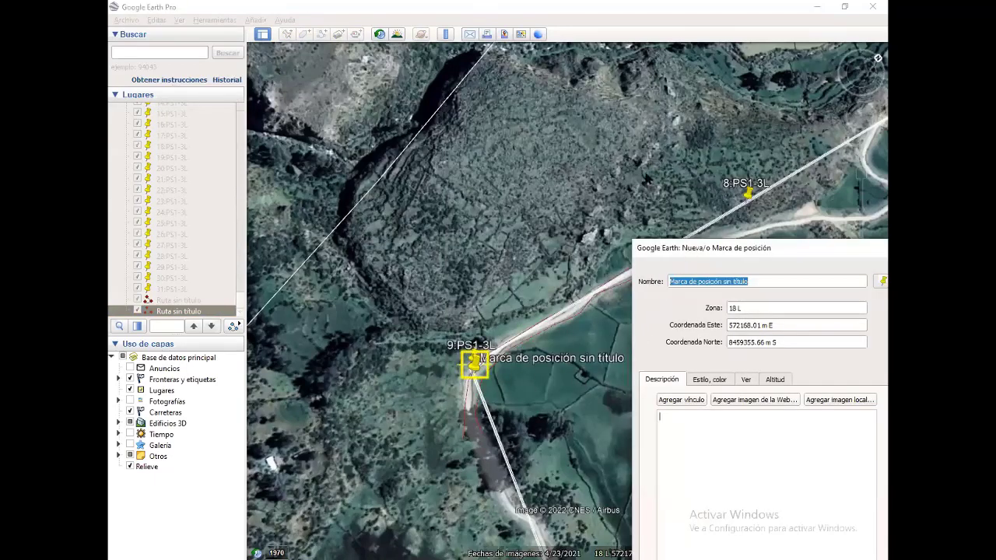
left_click_drag(691, 251, 649, 175)
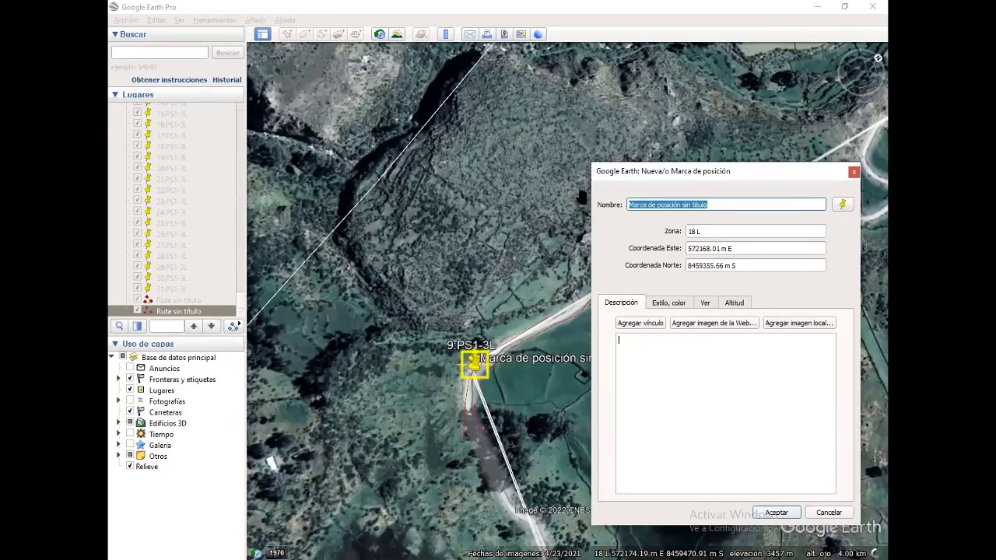
Name the placemark 'carretera', give it the description 'carretera', and save it.
key("BackSpace")
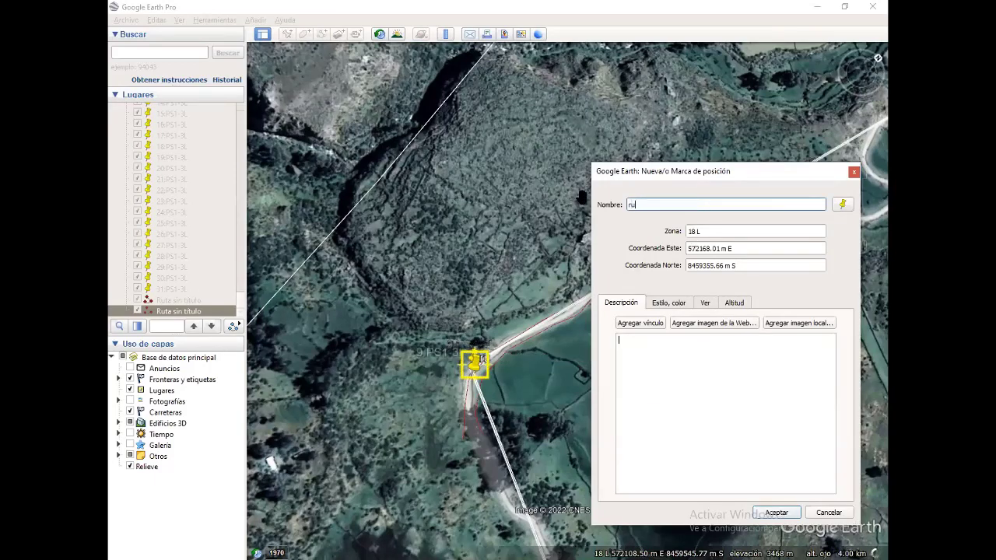
type("carreter")
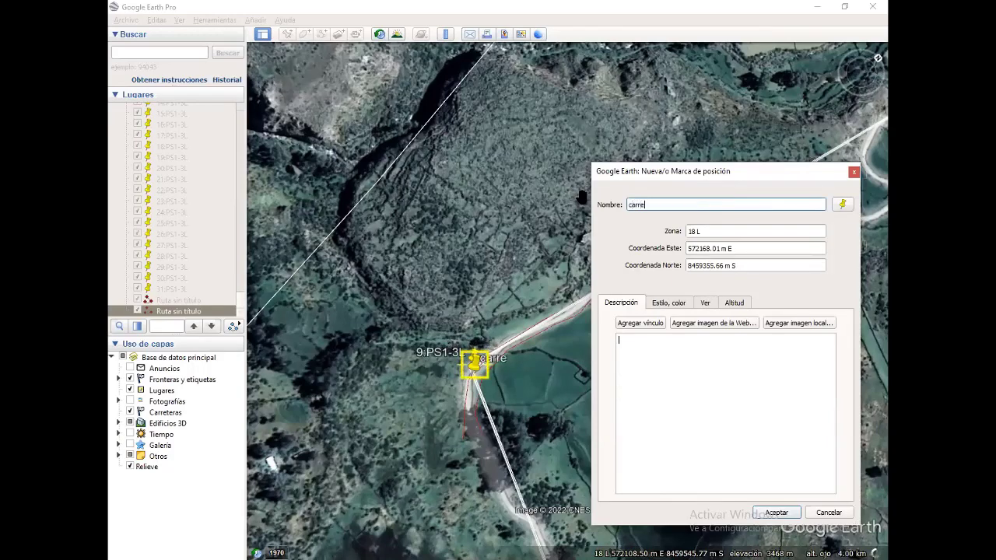
type("a")
left_click(696, 385)
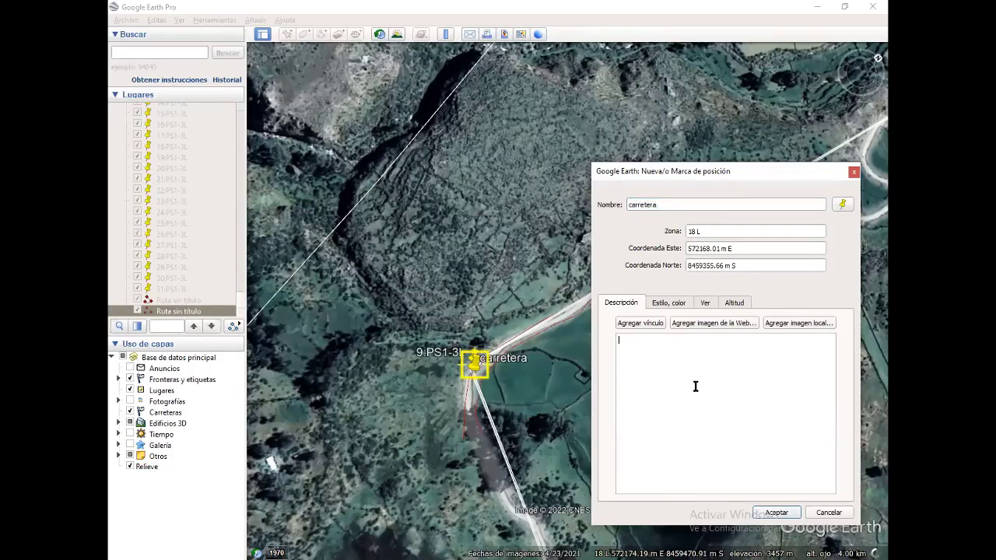
type("carretera")
left_click(776, 512)
left_click(287, 34)
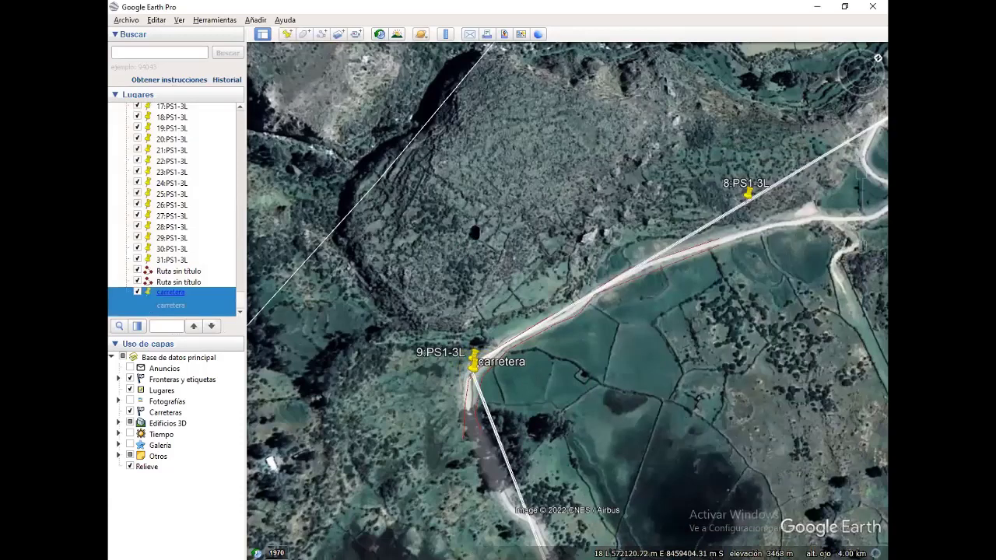
Add a second 'carretera' placemark on the road below the first, then return to DLT-CAD.
left_click_drag(570, 290, 480, 381)
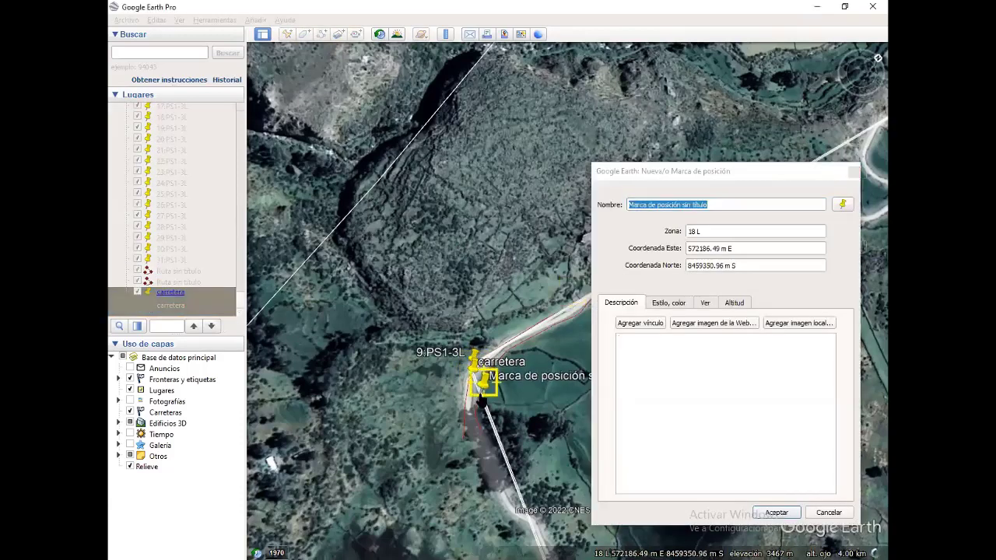
type("ca")
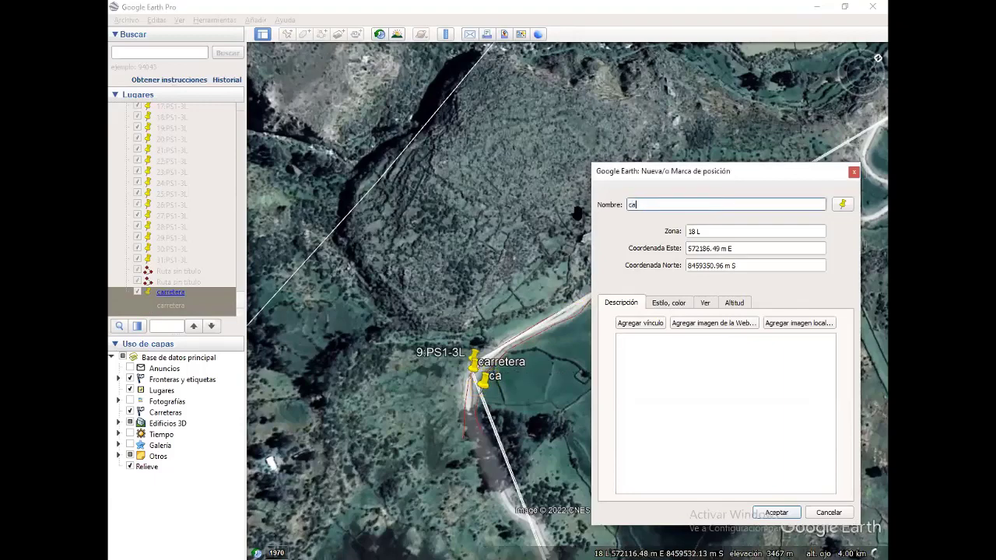
type("rretera")
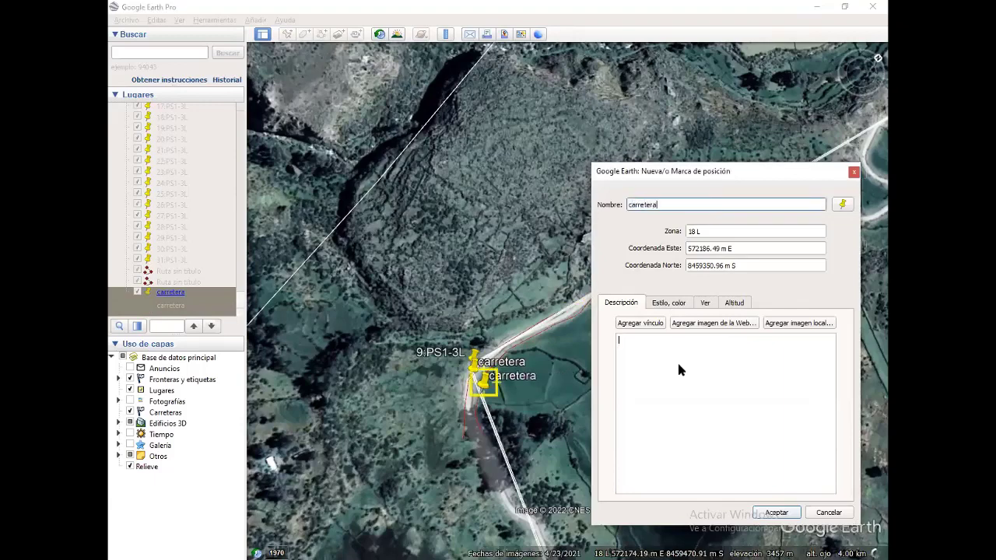
left_click(677, 365)
type("car")
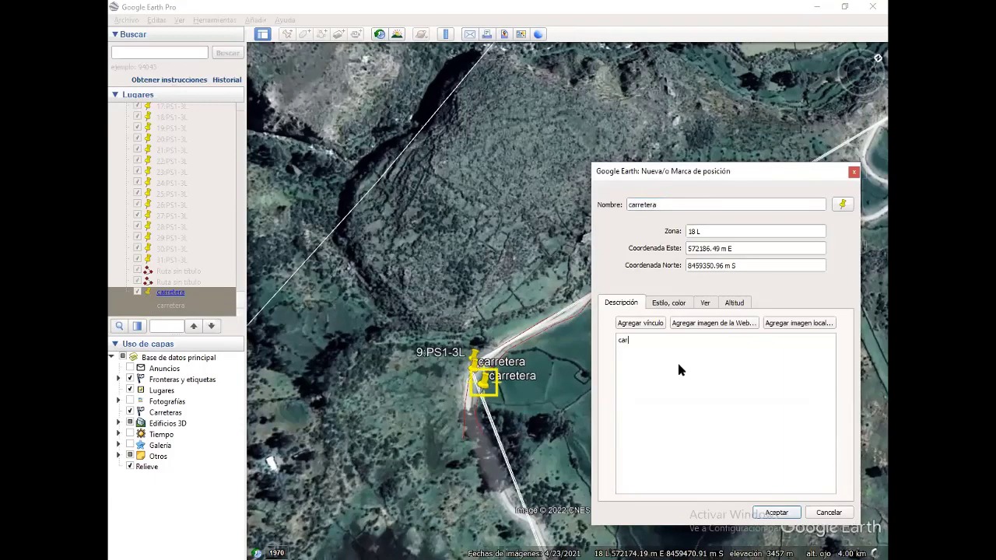
type("retera")
left_click(770, 512)
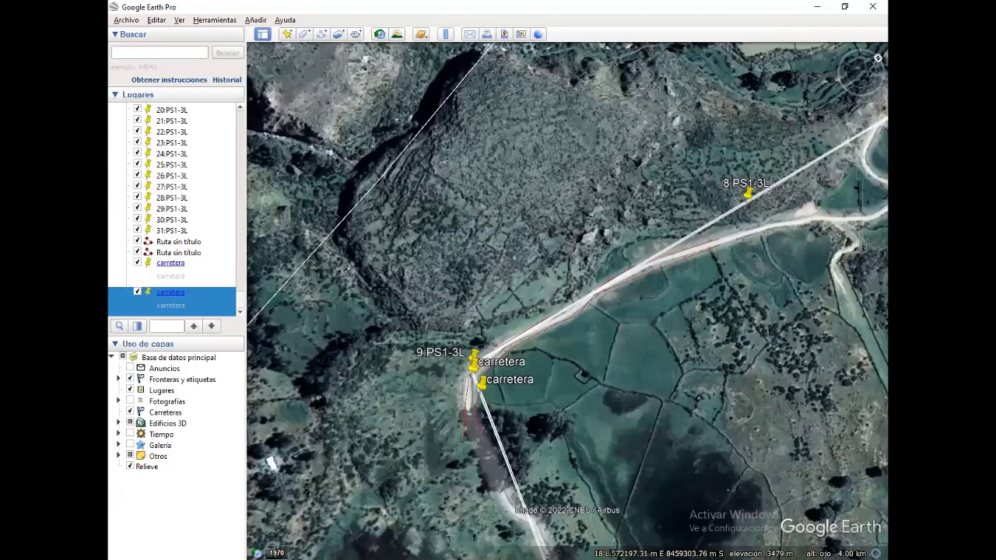
left_click_drag(438, 487, 437, 419)
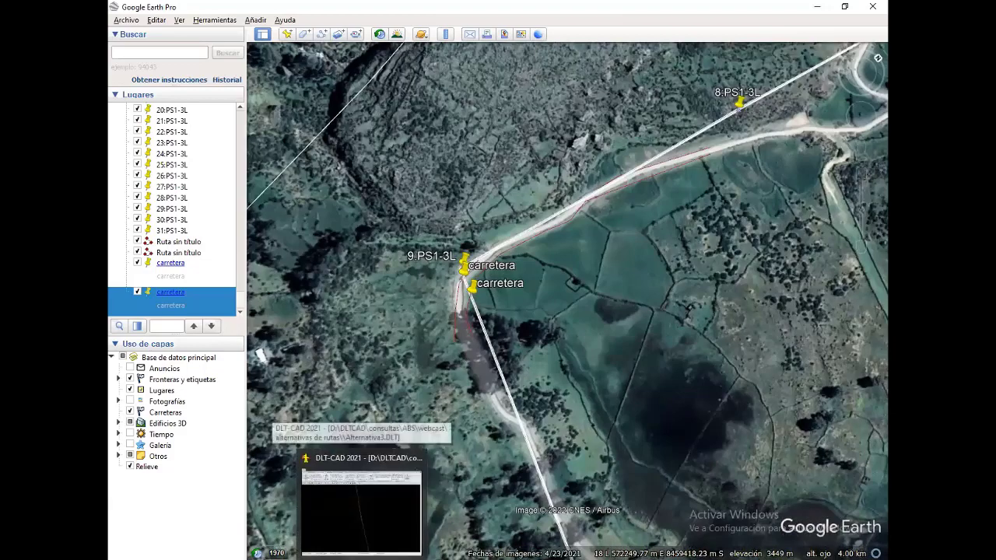
left_click(357, 498)
Switch back and forth between the plan and profile views of the route.
left_click(302, 26)
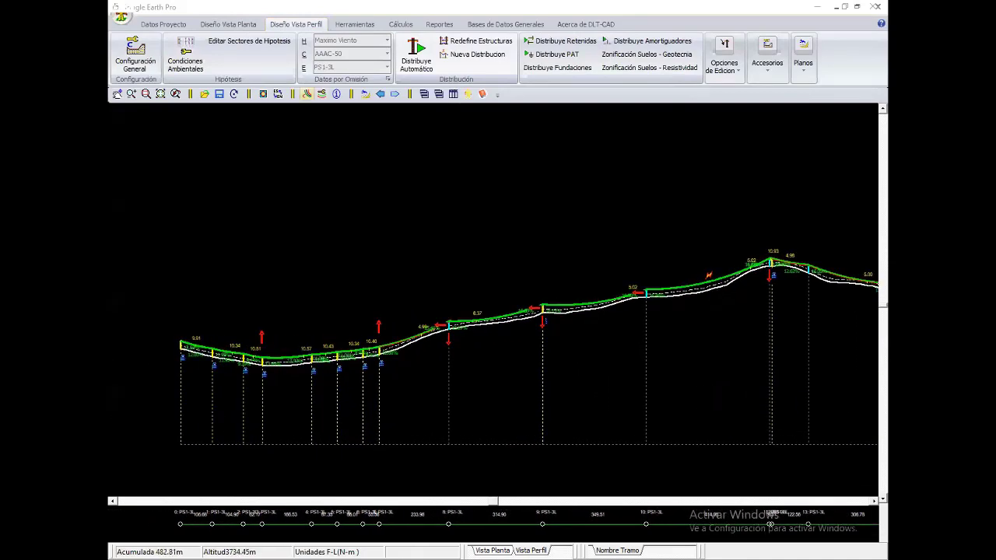
left_click(226, 24)
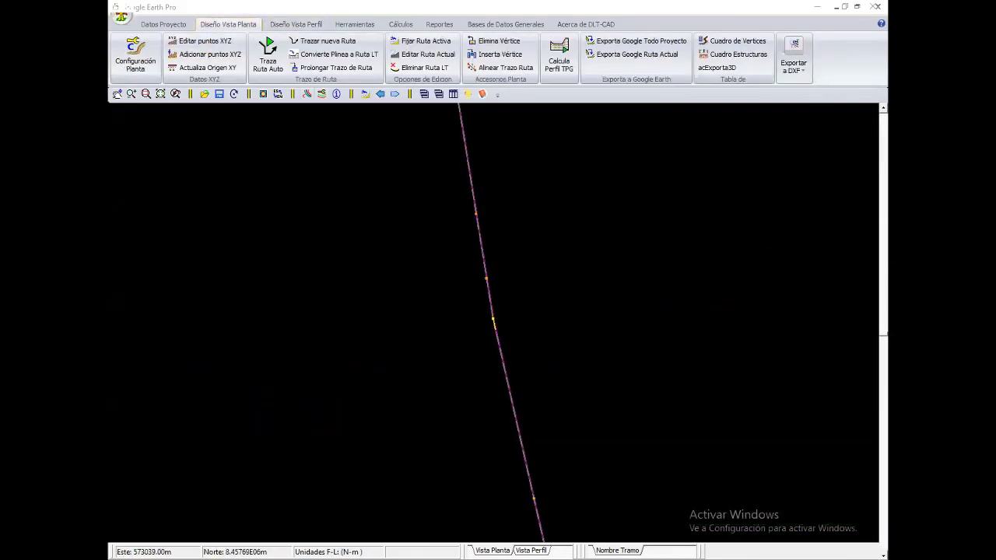
scroll(482, 326, "down", 2)
scroll(482, 327, "down", 1)
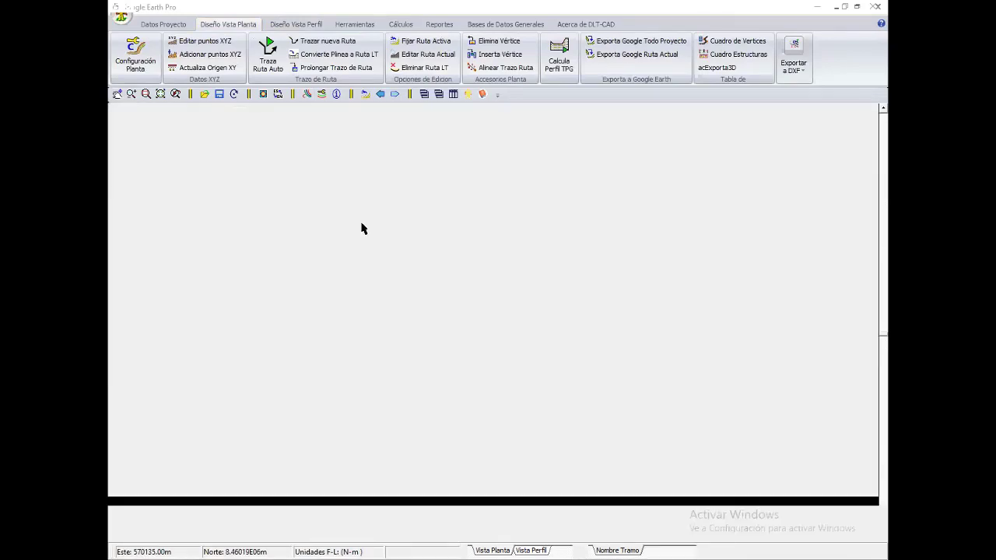
left_click(363, 226)
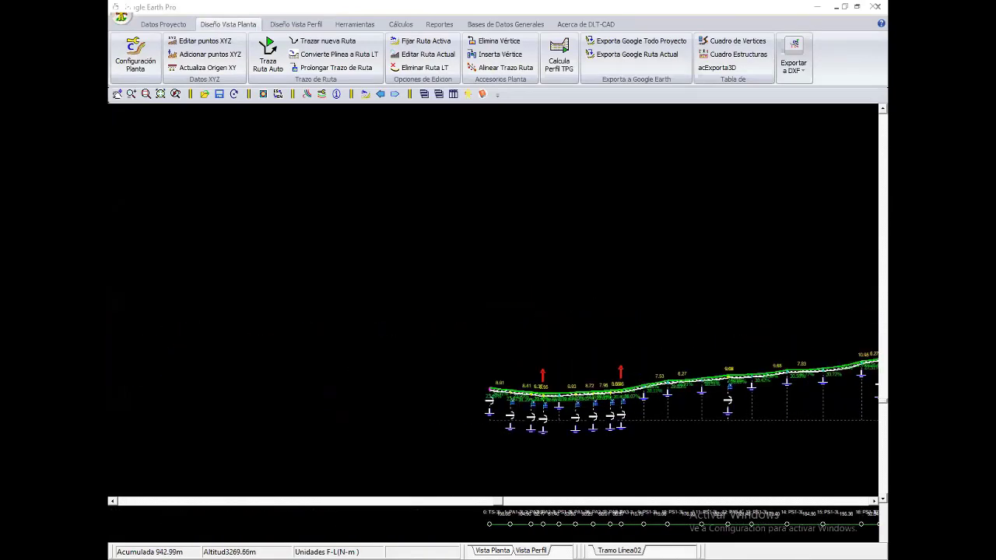
left_click(294, 24)
left_click(243, 25)
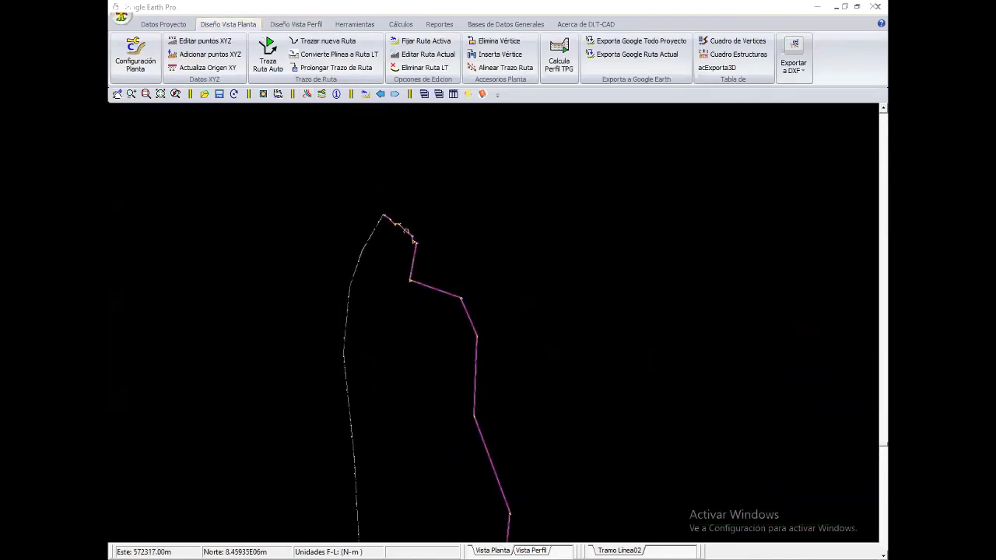
scroll(485, 317, "up", 3)
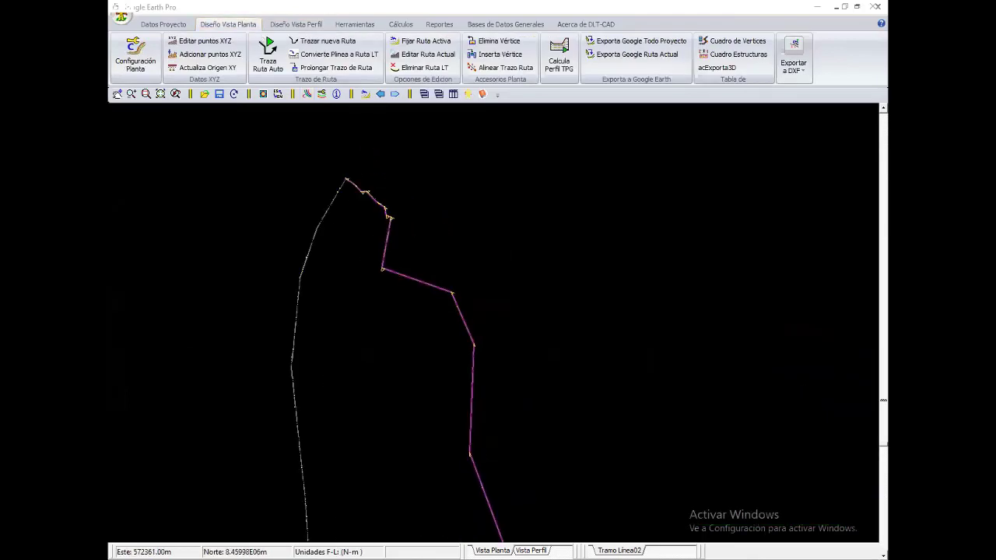
Turn on Atributos labels in the plan view's Gráficos settings.
left_click(140, 56)
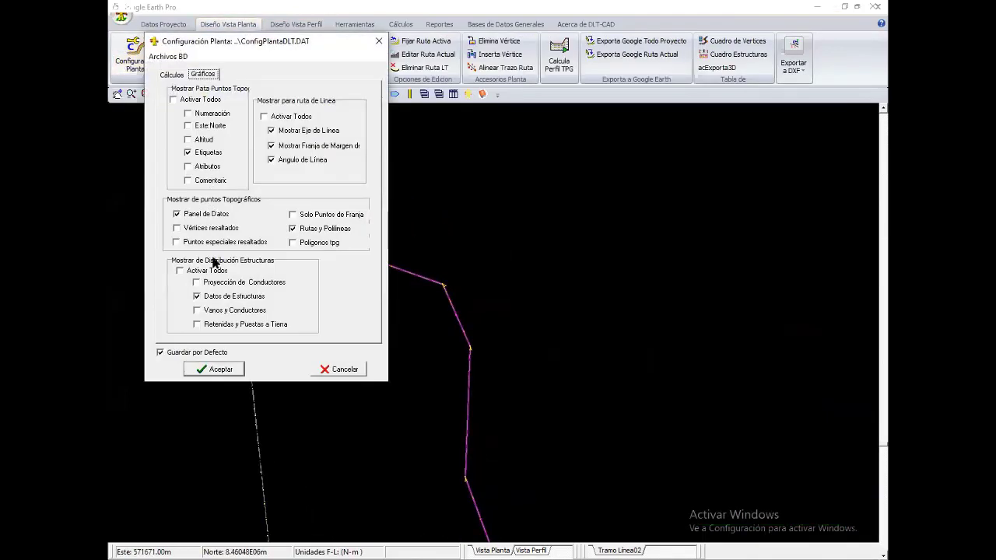
left_click(204, 166)
left_click(220, 369)
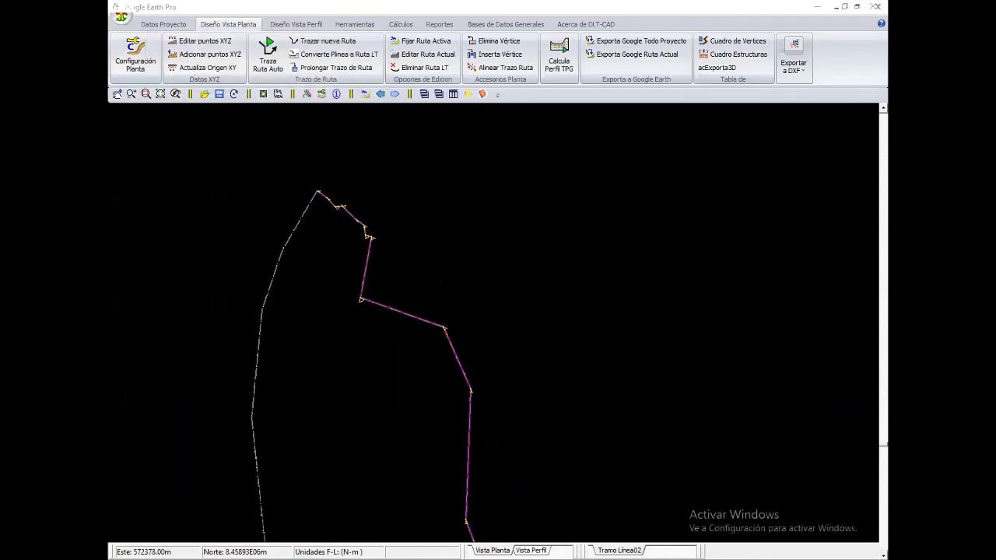
Show the Tramo Línea01 profile in the Diseño Vista Perfil view.
left_click(281, 24)
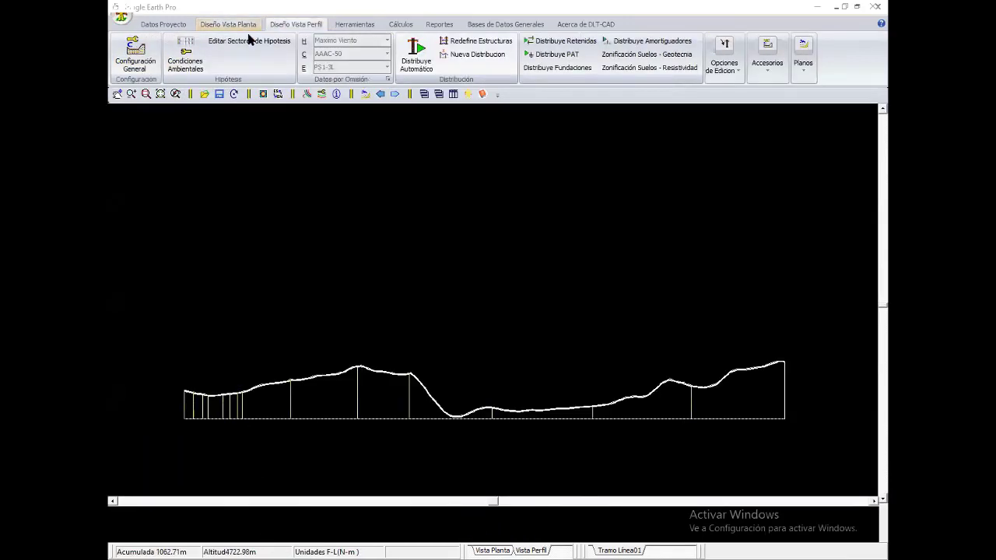
left_click(228, 24)
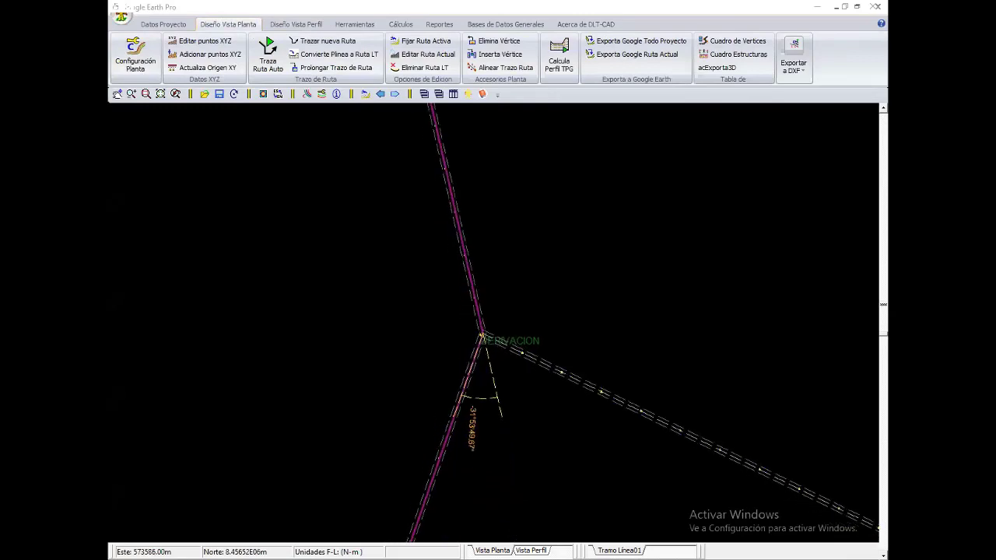
scroll(484, 350, "down", 1)
scroll(483, 350, "down", 1)
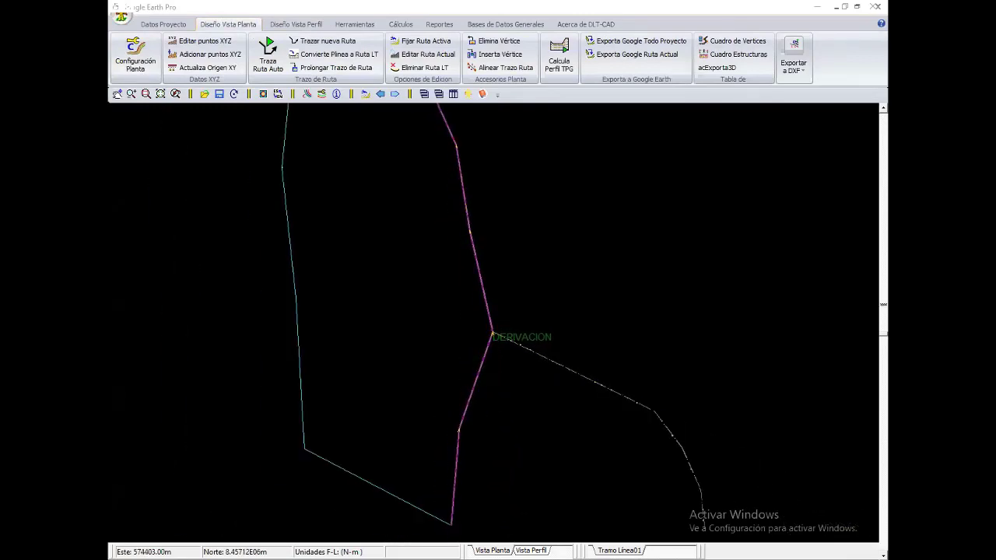
scroll(490, 343, "down", 2)
scroll(420, 234, "up", 1)
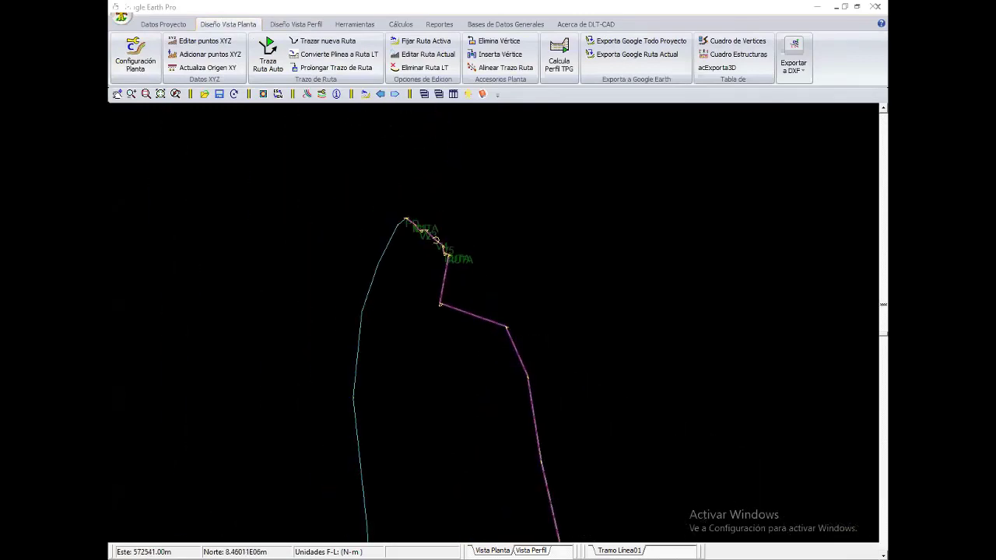
left_click(304, 23)
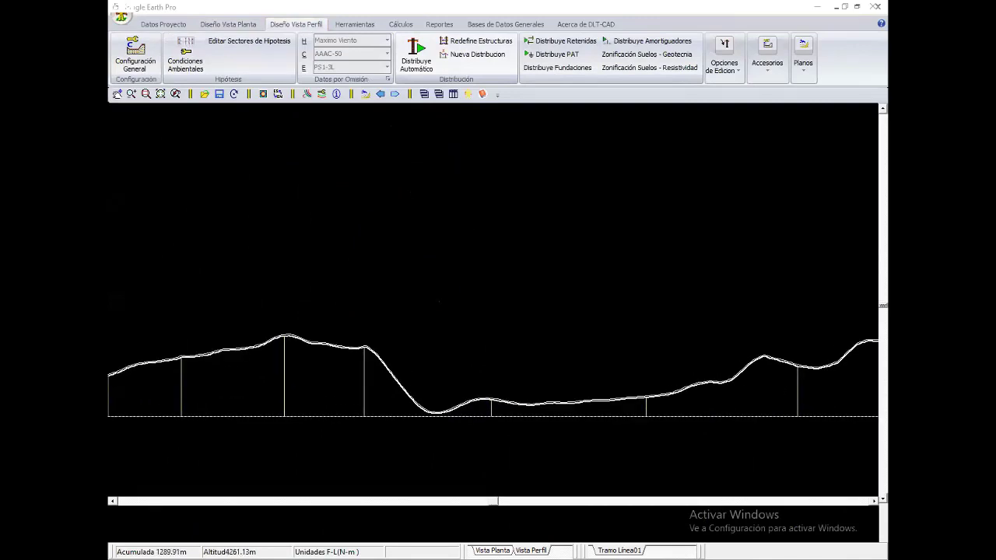
Enable topographic point labels and their vertical lines in the profile settings, then zoom in.
left_click(135, 56)
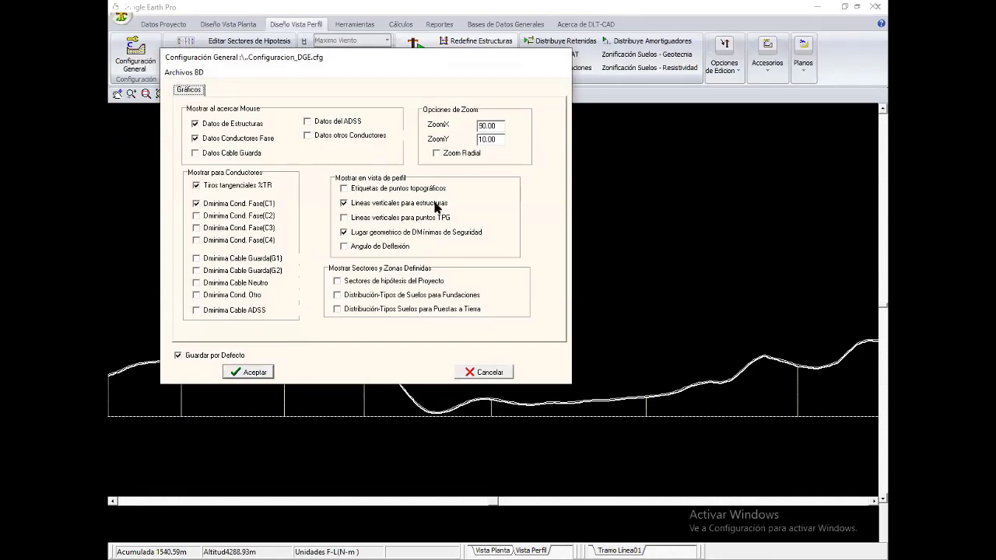
left_click(392, 190)
left_click(247, 372)
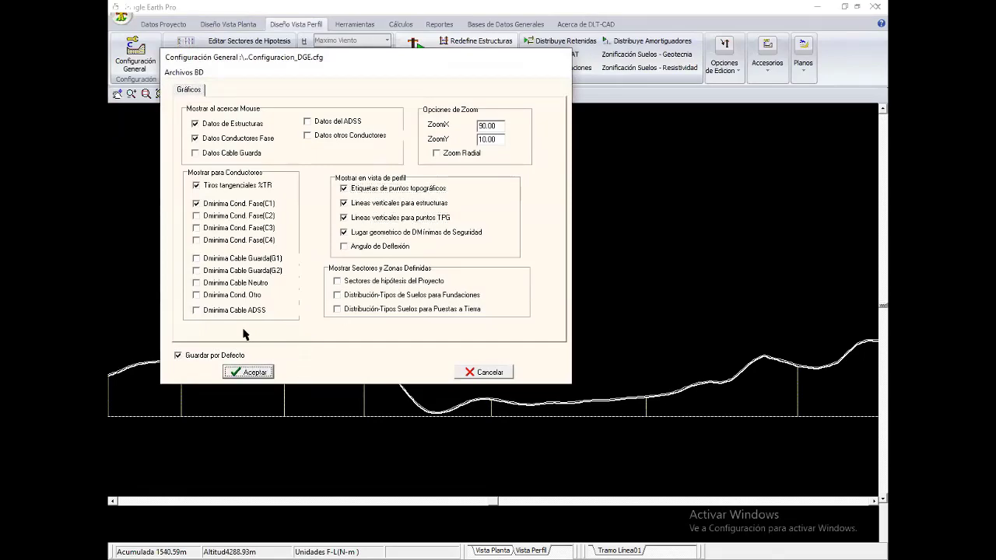
scroll(494, 334, "up", 2)
scroll(494, 334, "up", 2)
scroll(493, 334, "up", 2)
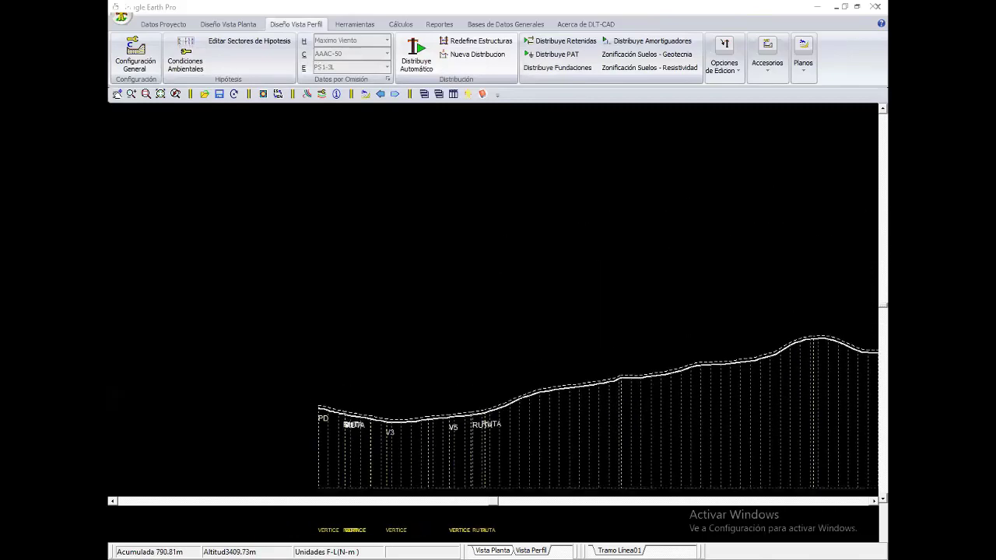
scroll(493, 335, "up", 1)
scroll(494, 334, "up", 1)
scroll(493, 335, "up", 1)
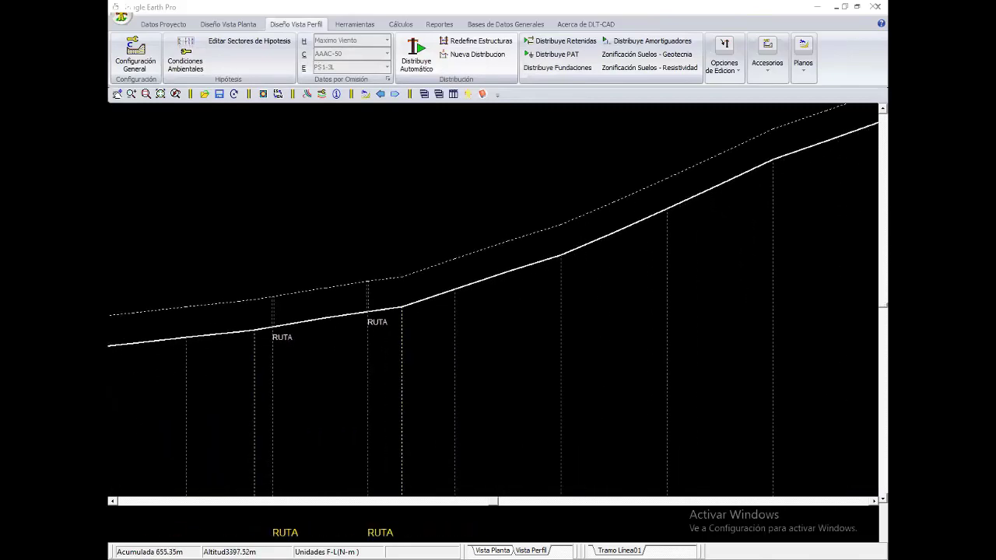
scroll(493, 335, "up", 1)
scroll(493, 334, "up", 1)
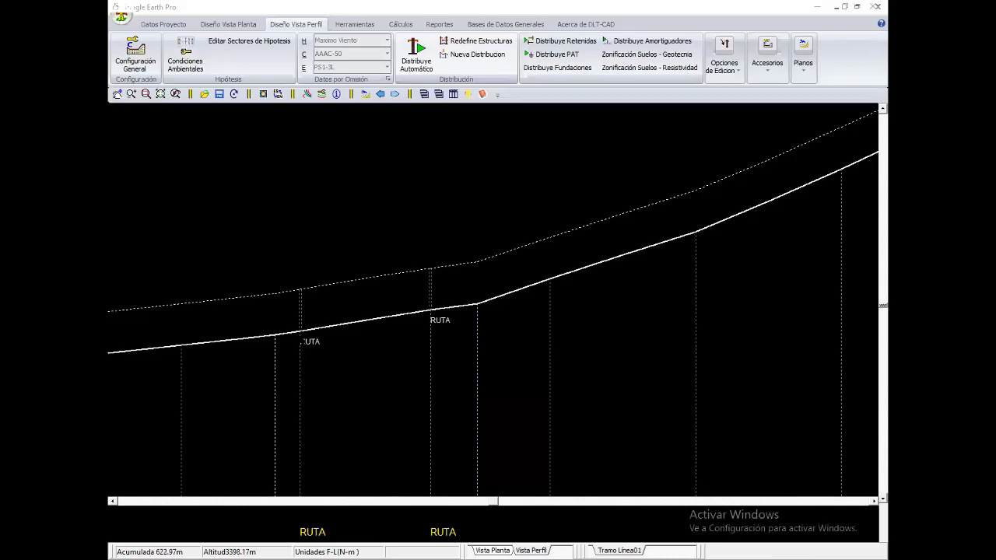
Open the profile topographic points table and set point 55's attribute to CARRETERA.
double_click(306, 339)
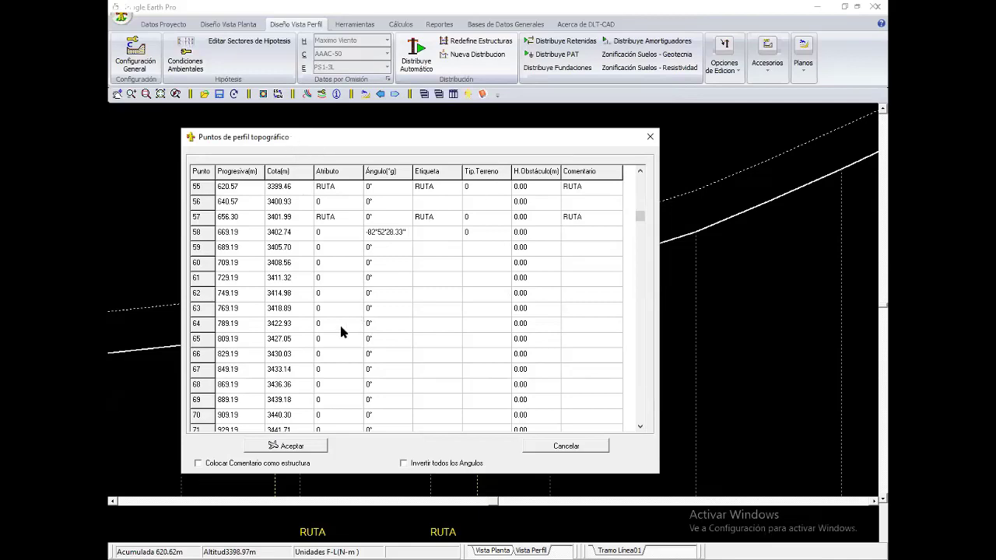
mouse_move(315, 146)
left_mouse_down()
mouse_move(529, 176)
mouse_move(343, 125)
left_mouse_up()
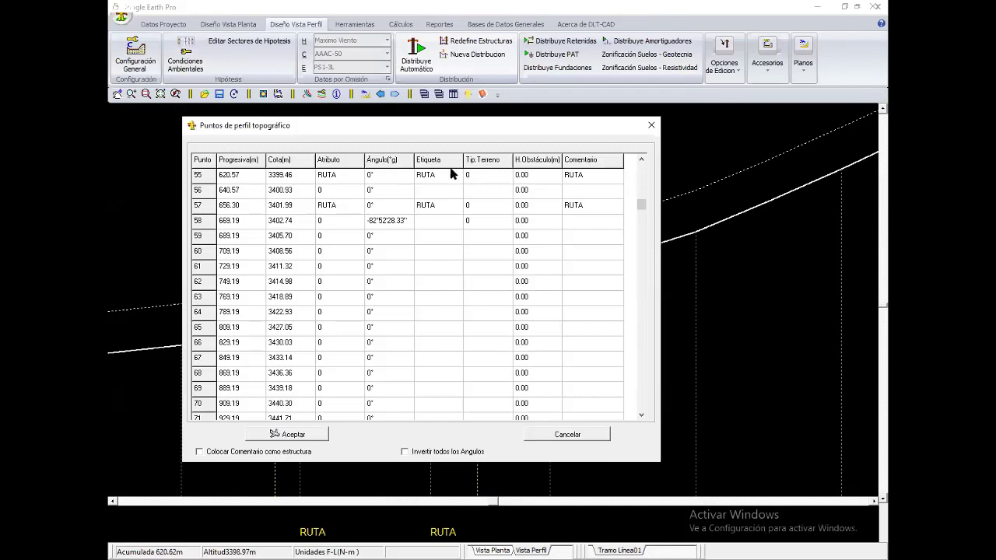
double_click(335, 175)
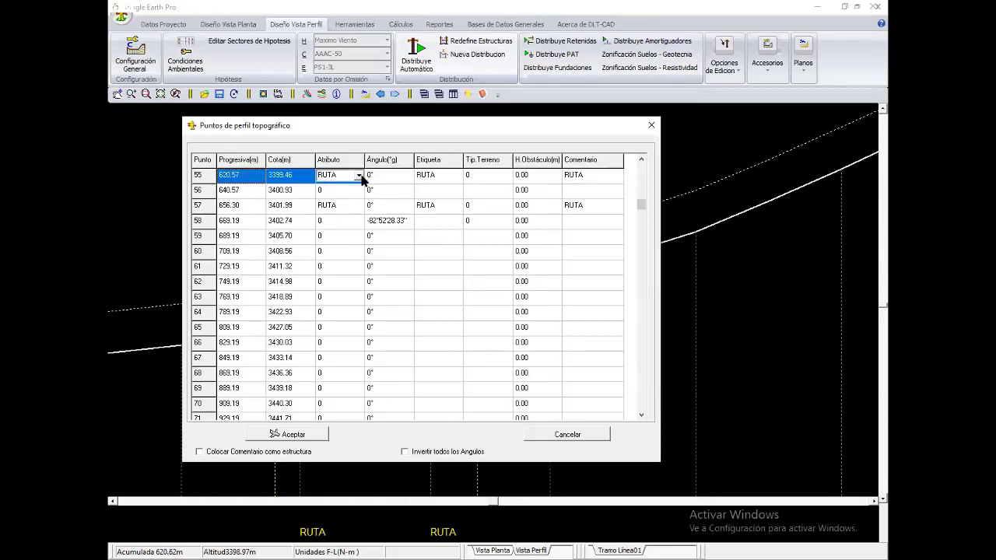
left_click(358, 177)
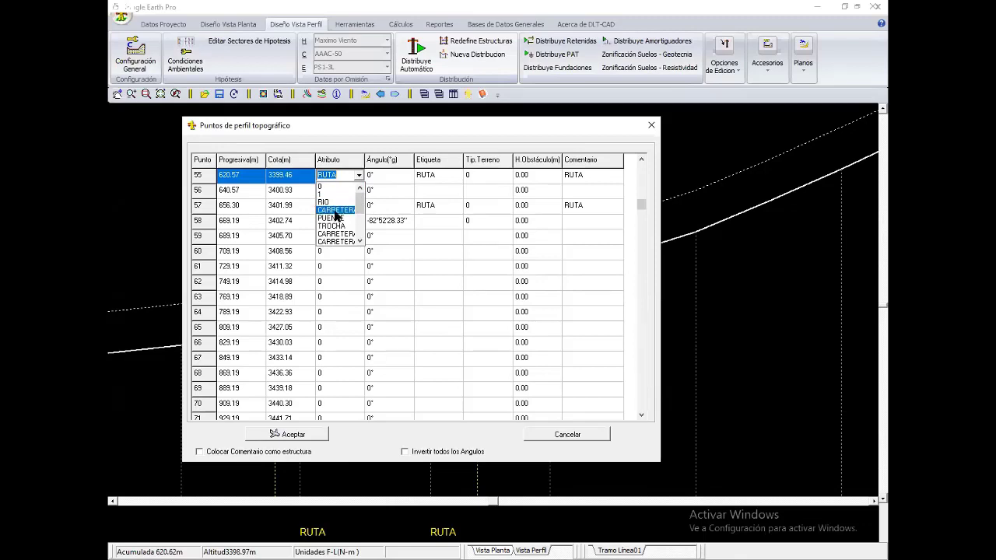
left_click(360, 194)
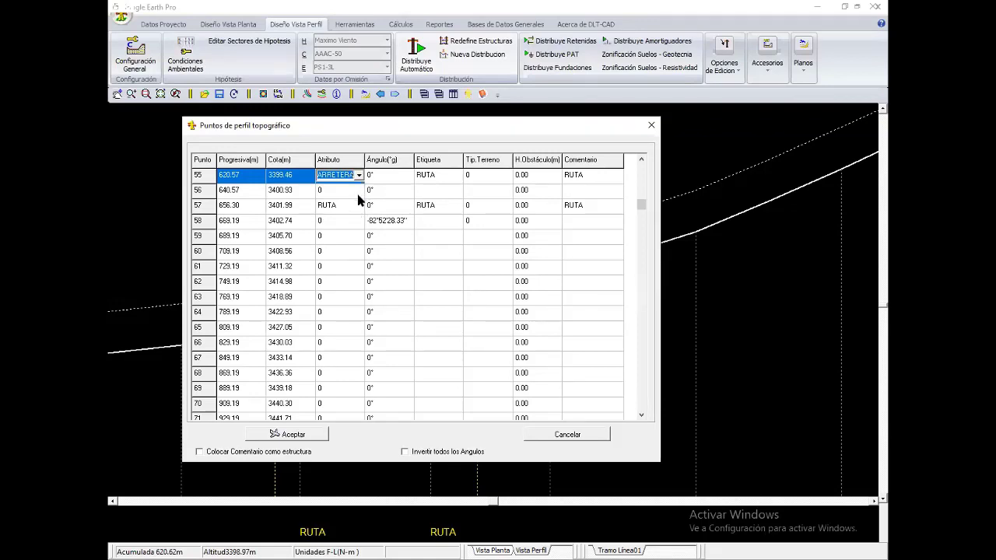
Set points 56 and 57 to CARRETERA and accept the table.
left_click(362, 193)
left_click(360, 206)
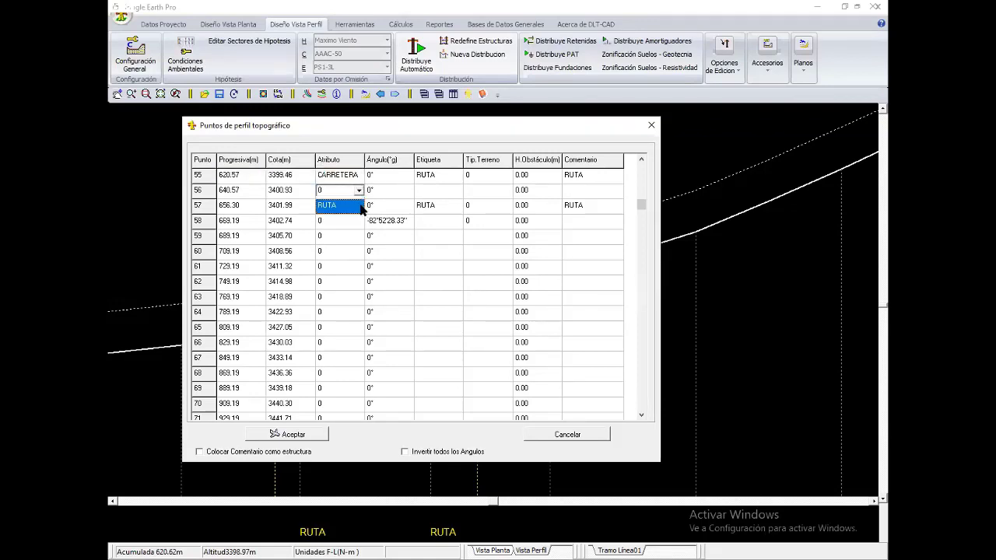
left_click(360, 206)
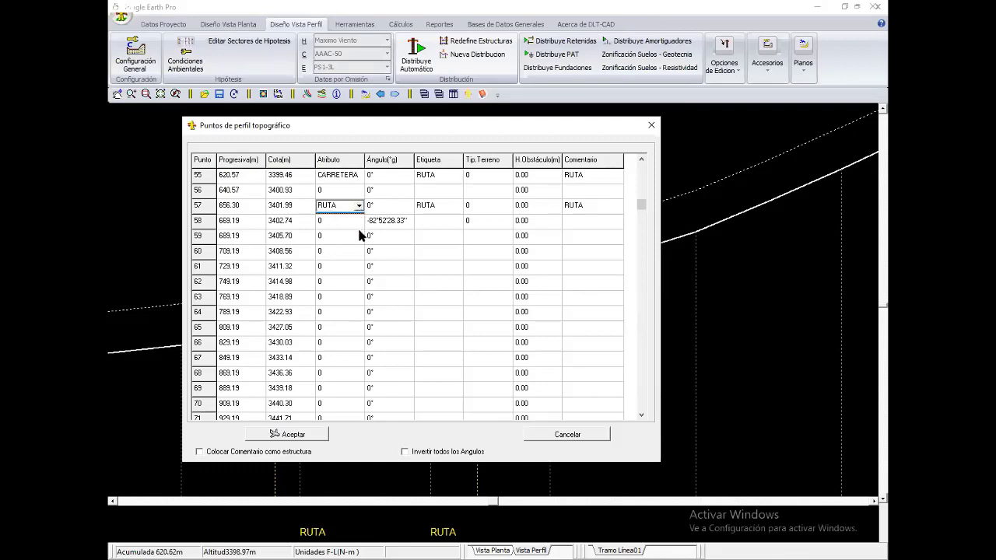
left_click(375, 211)
left_click(370, 208)
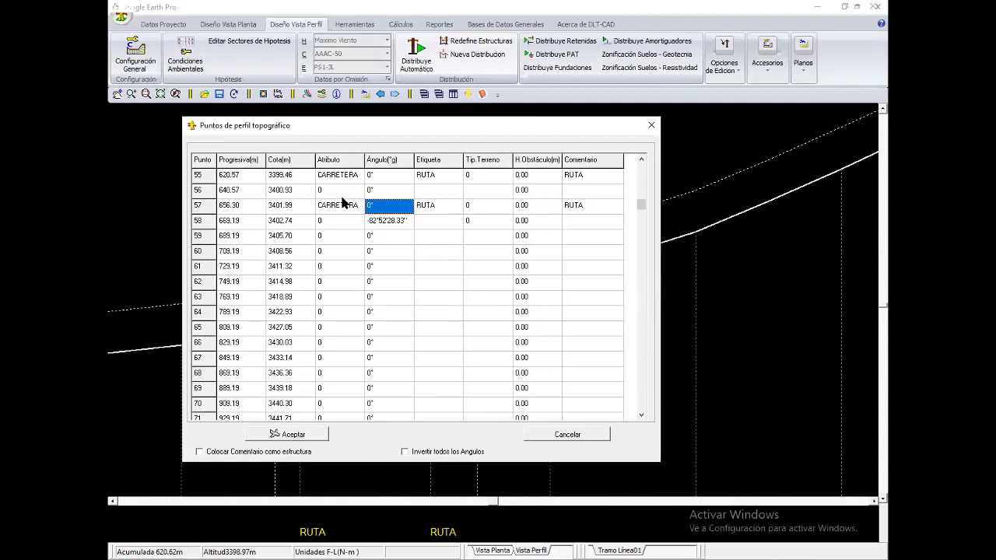
left_click(352, 189)
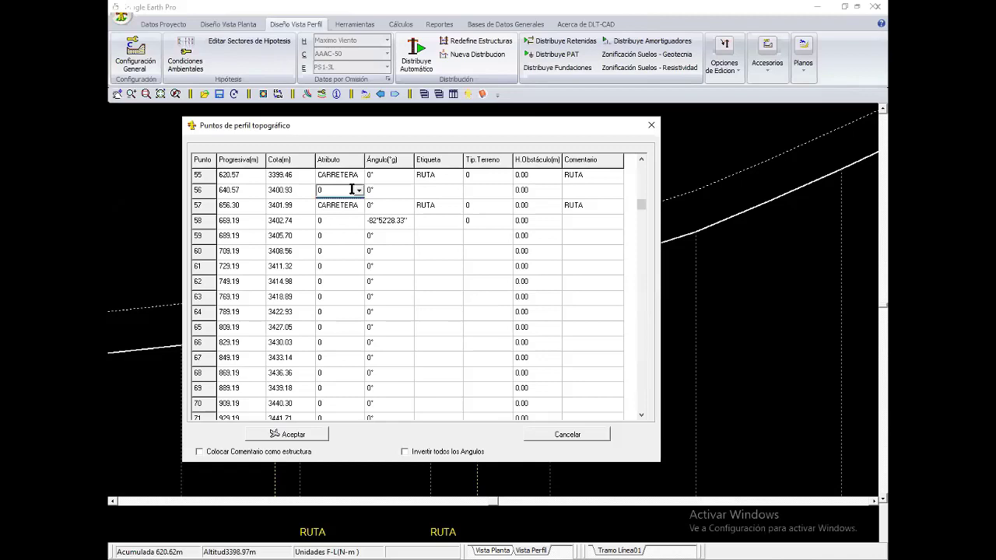
left_click(389, 235)
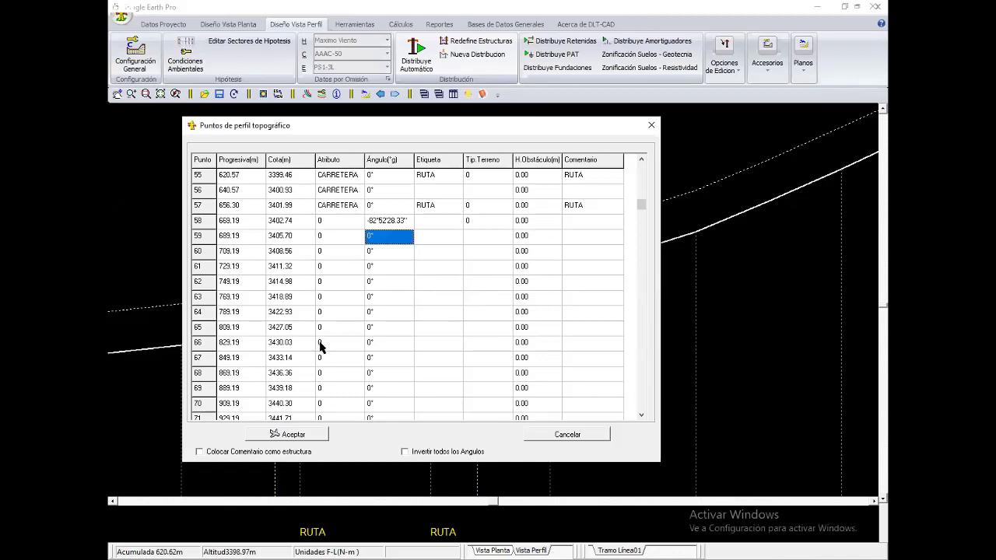
key("Return")
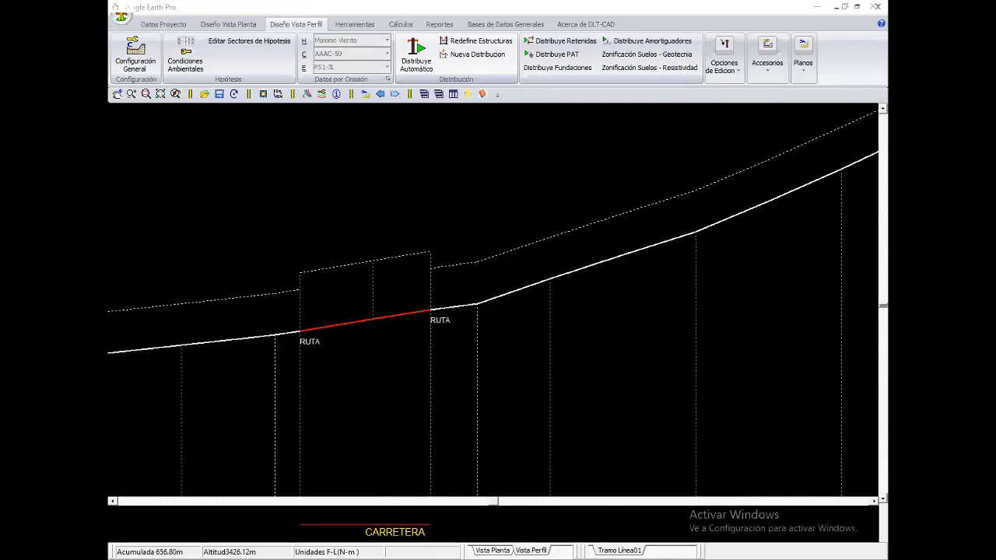
scroll(492, 420, "down", 3)
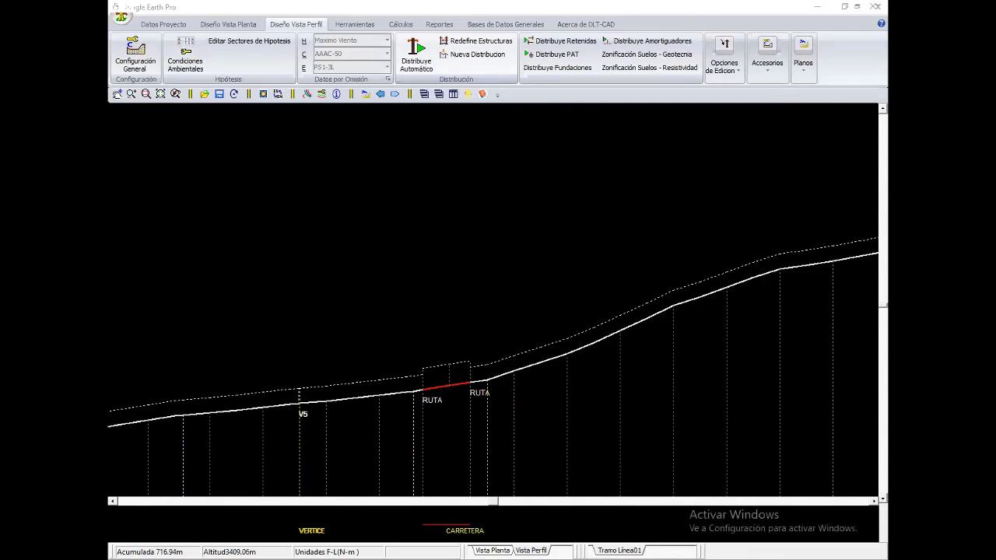
scroll(504, 412, "down", 2)
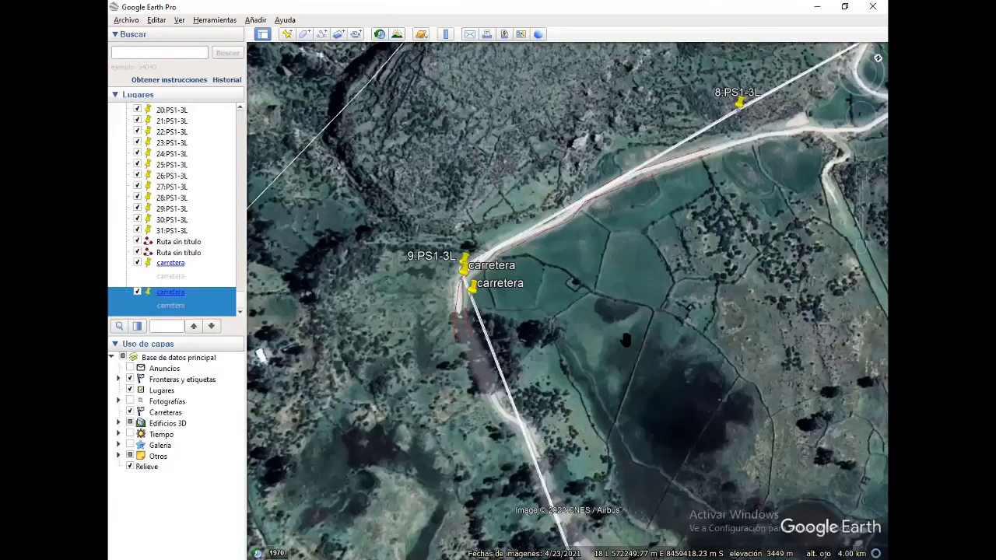
scroll(607, 287, "down", 2)
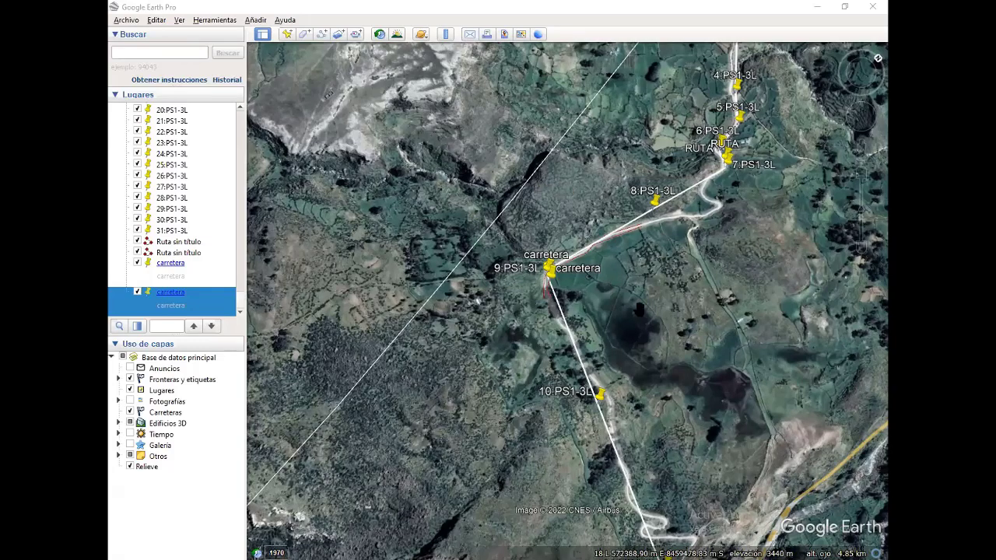
scroll(637, 310, "down", 2)
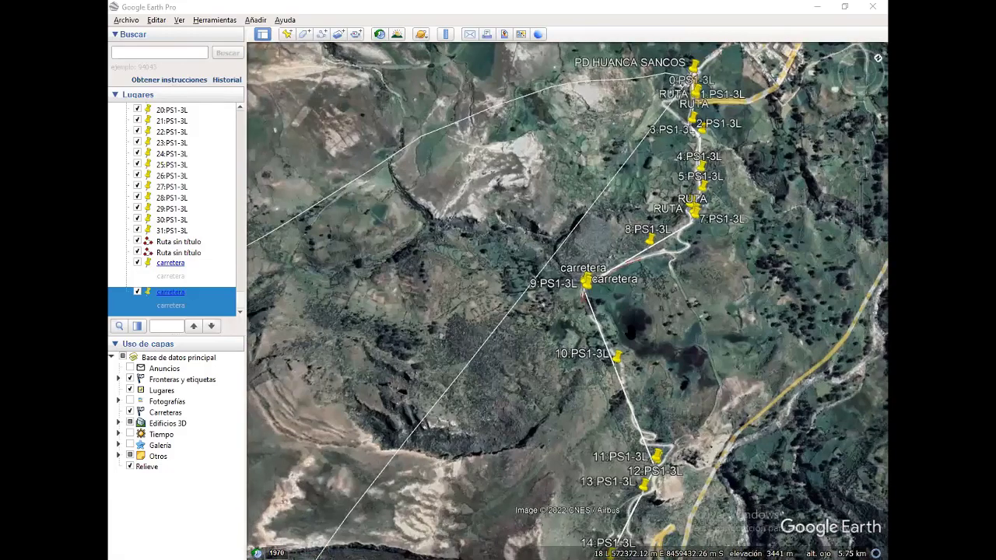
scroll(663, 381, "up", 2)
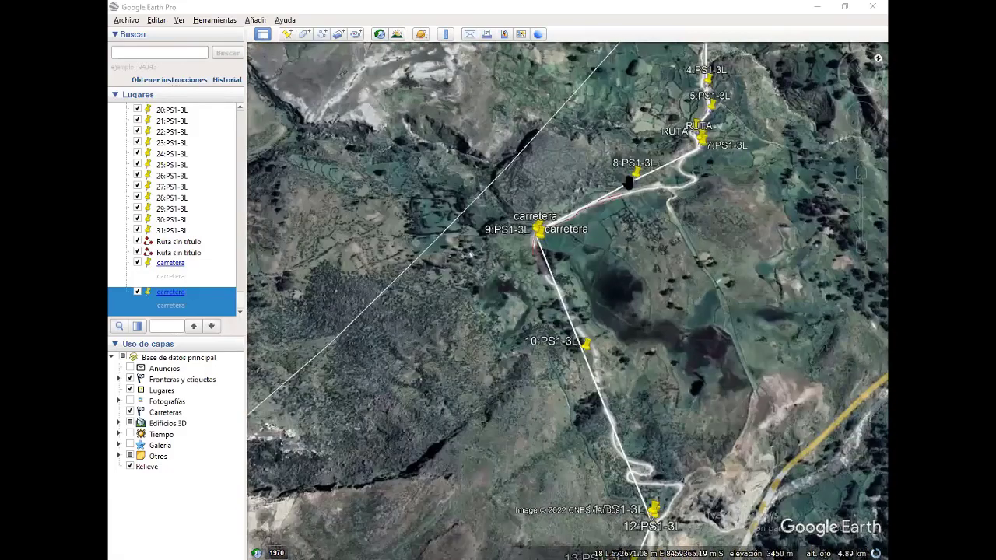
scroll(631, 357, "up", 2)
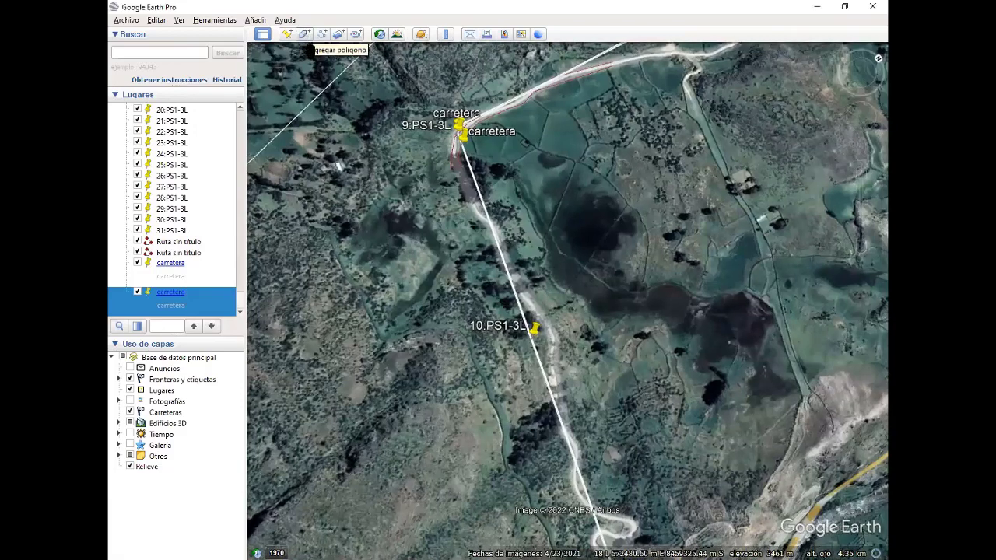
Pan along the white line to its end at 31.PS1-3L by SE COLCABAMBA.
left_click_drag(464, 409, 577, 327)
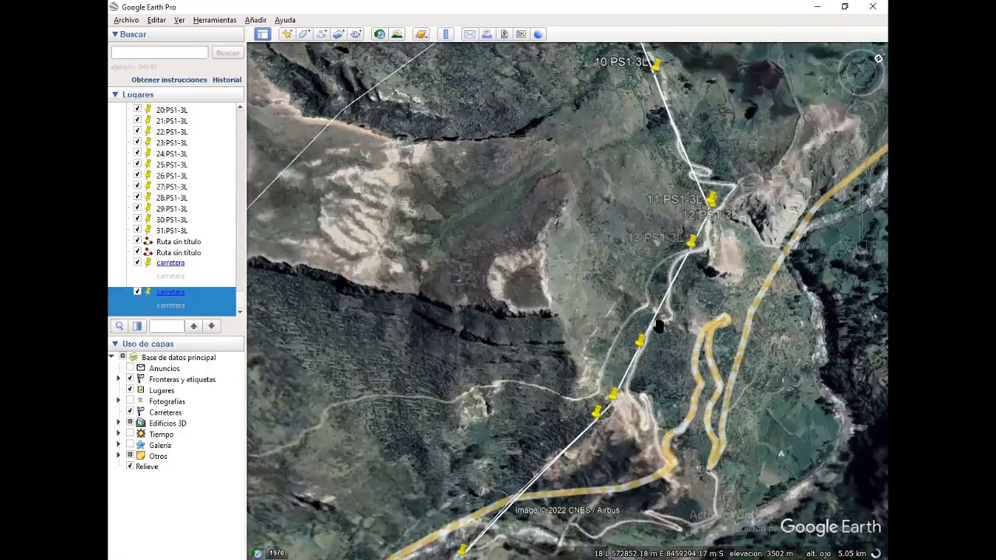
left_click_drag(504, 353, 466, 347)
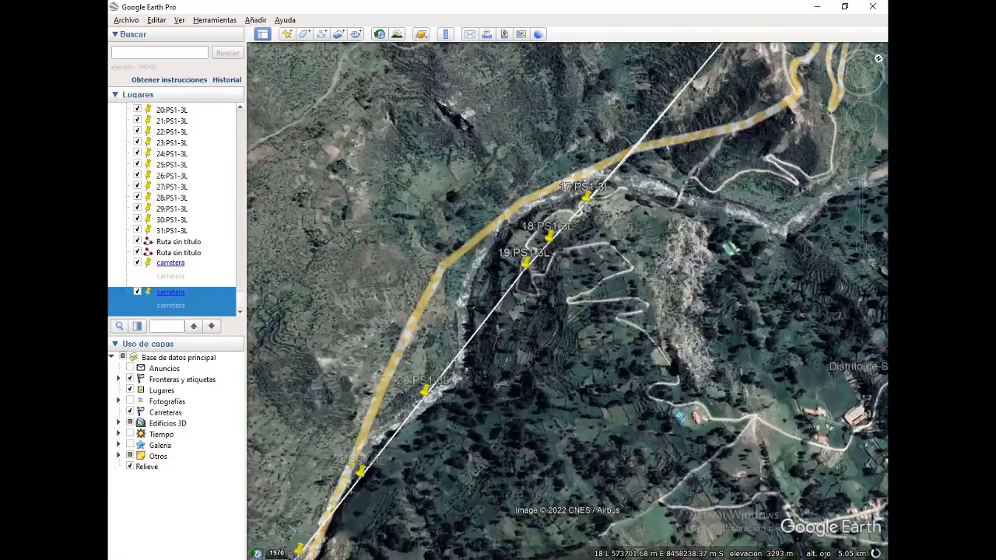
left_click_drag(672, 369, 591, 366)
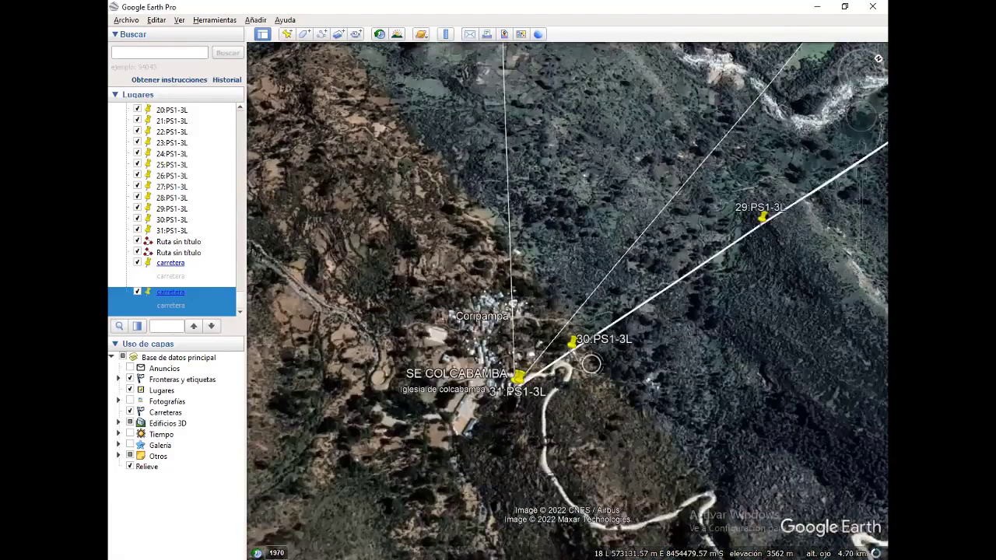
middle_click_drag(592, 365, 588, 352)
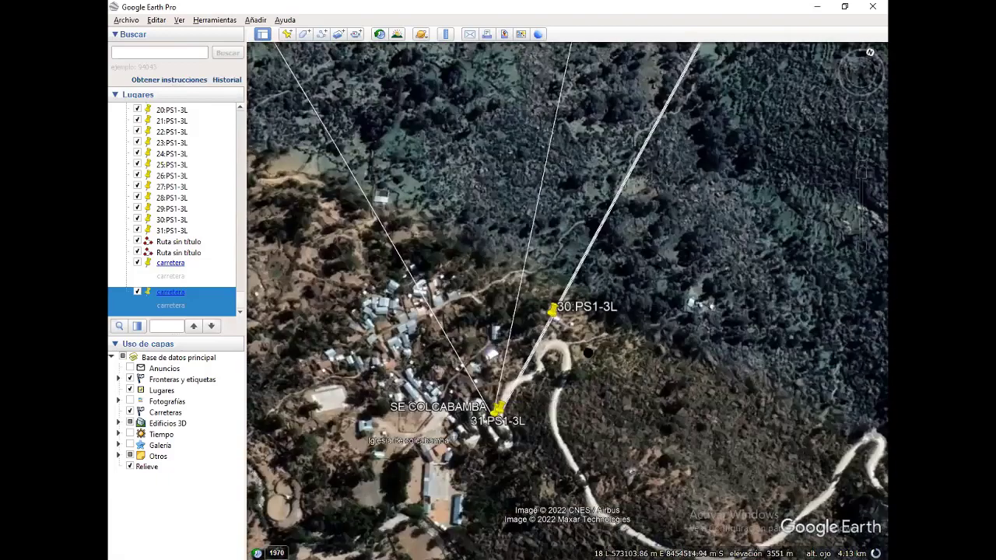
left_click_drag(588, 353, 643, 328)
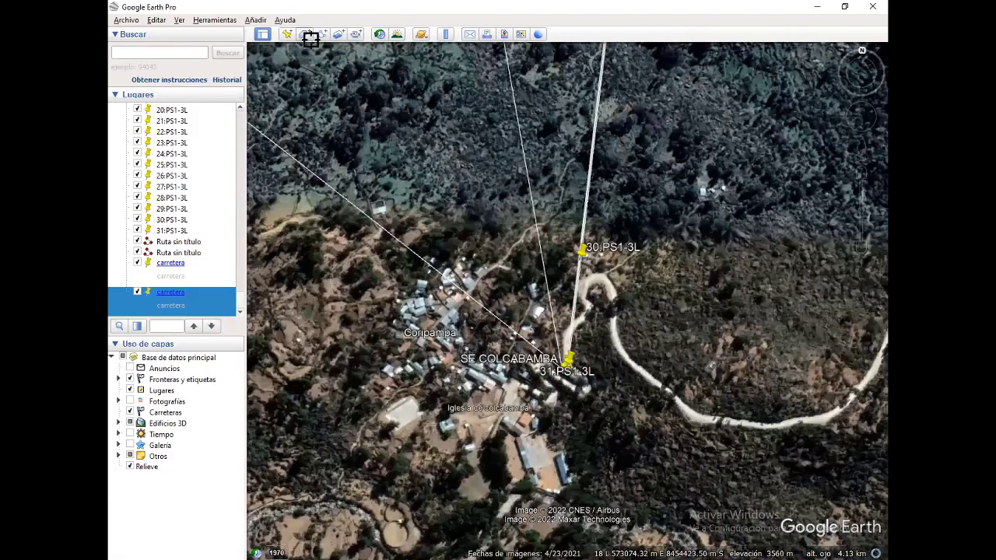
Outline the first building north-west of SE COLCABAMBA with a polygon.
left_click(304, 33)
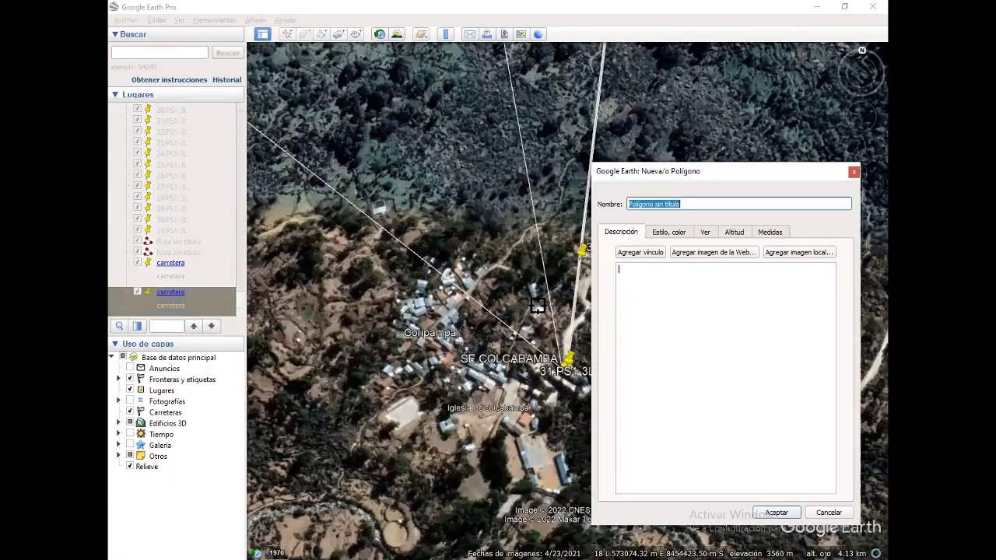
left_click(533, 311)
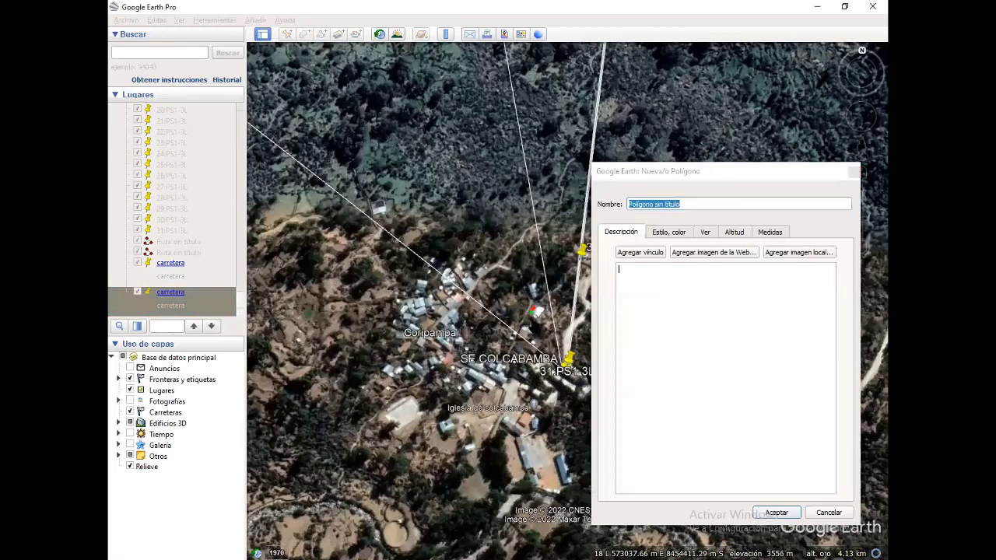
left_click(543, 317)
left_click(544, 308)
left_click(775, 512)
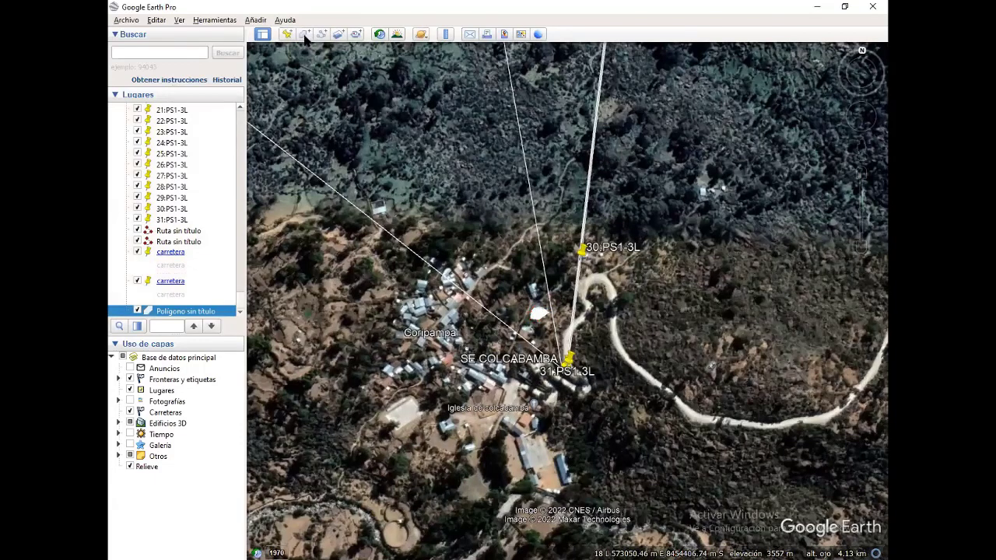
Draw polygons over the second and third buildings beside it.
left_click(304, 34)
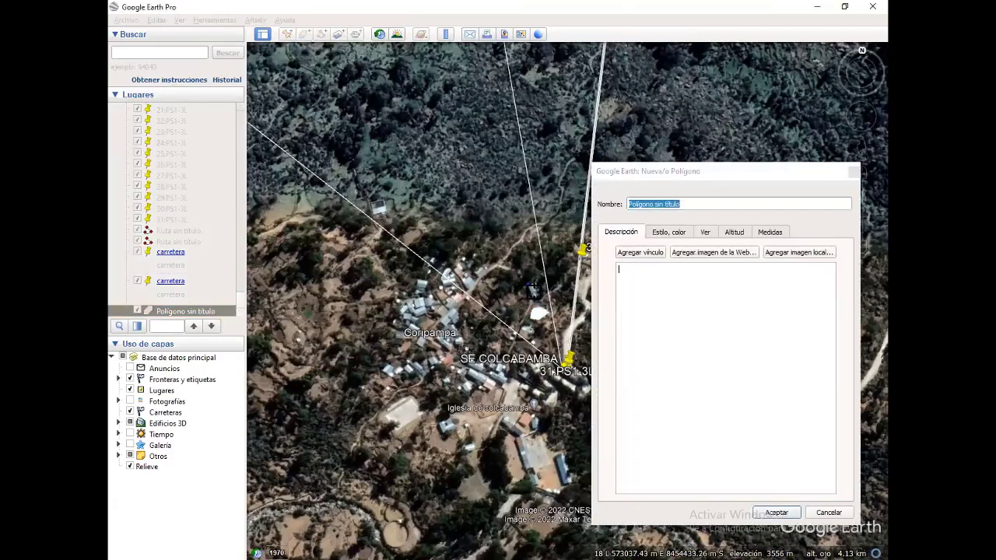
left_click(533, 292)
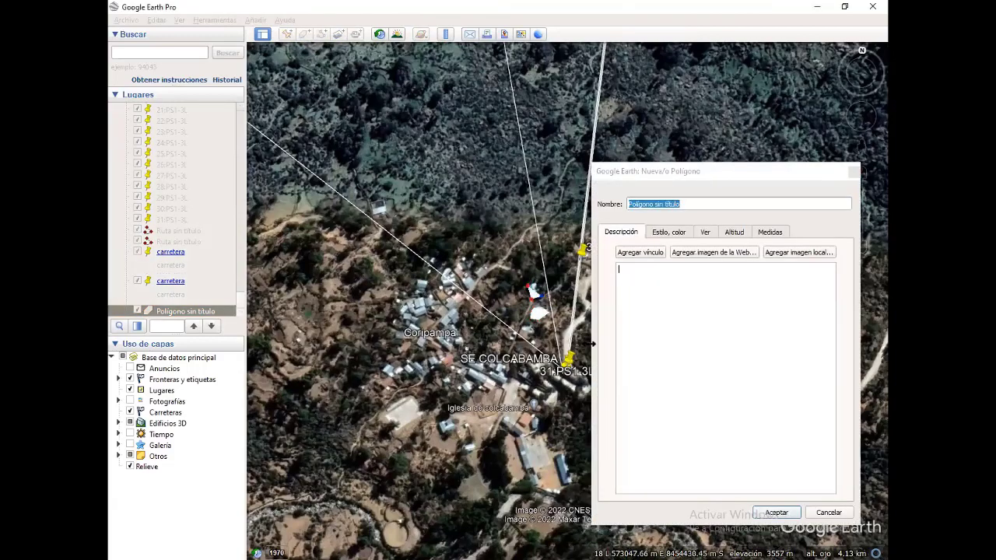
left_click(778, 511)
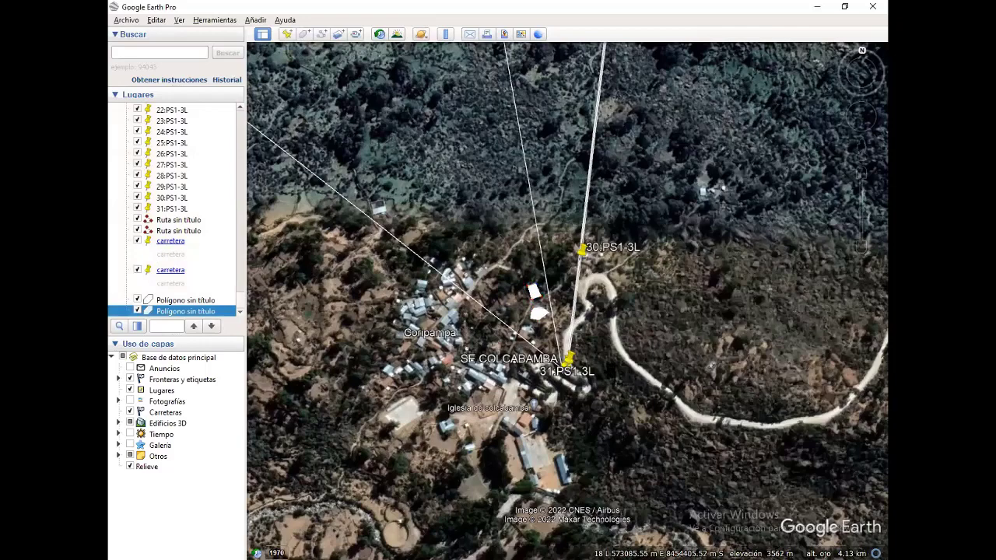
scroll(568, 335, "down", 1)
scroll(568, 334, "down", 1)
scroll(568, 335, "down", 1)
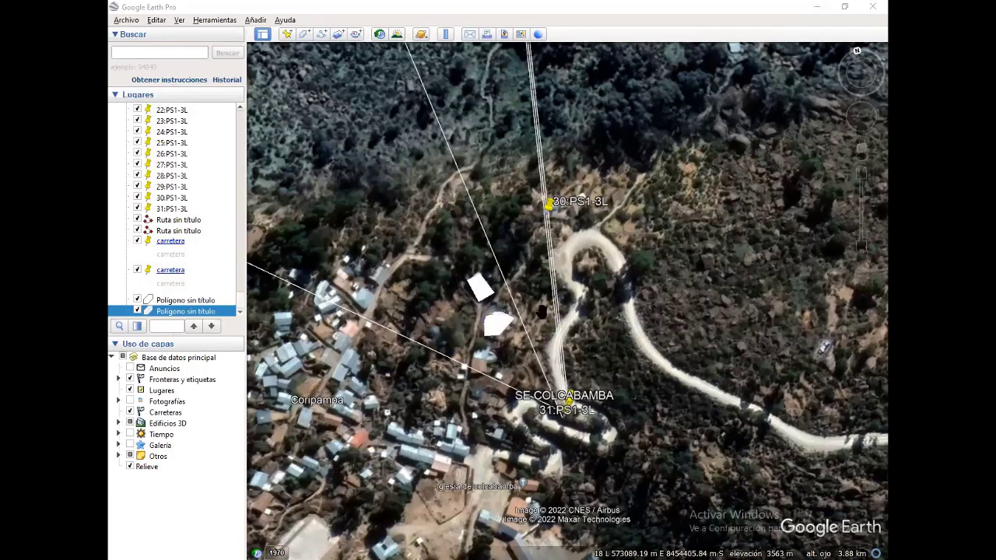
left_click(303, 33)
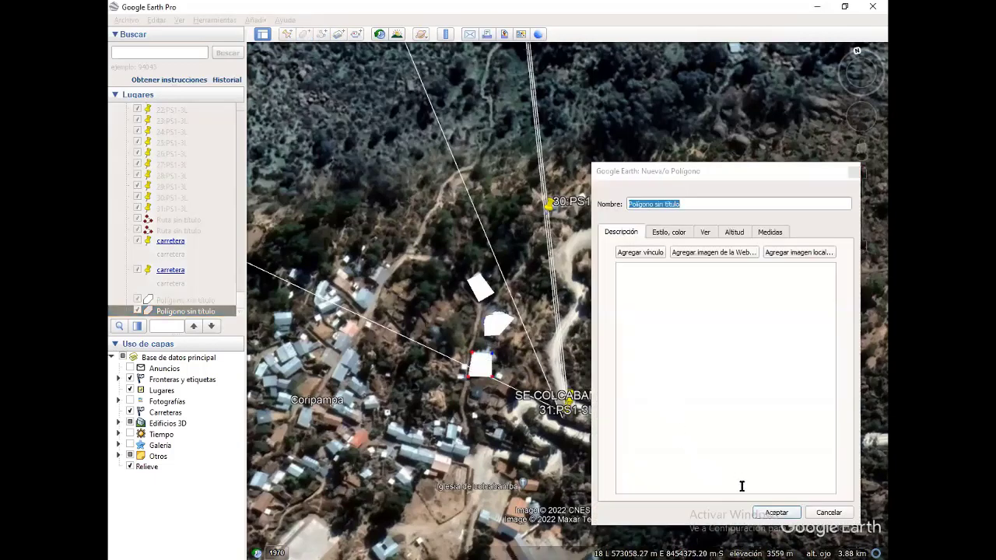
left_click(775, 512)
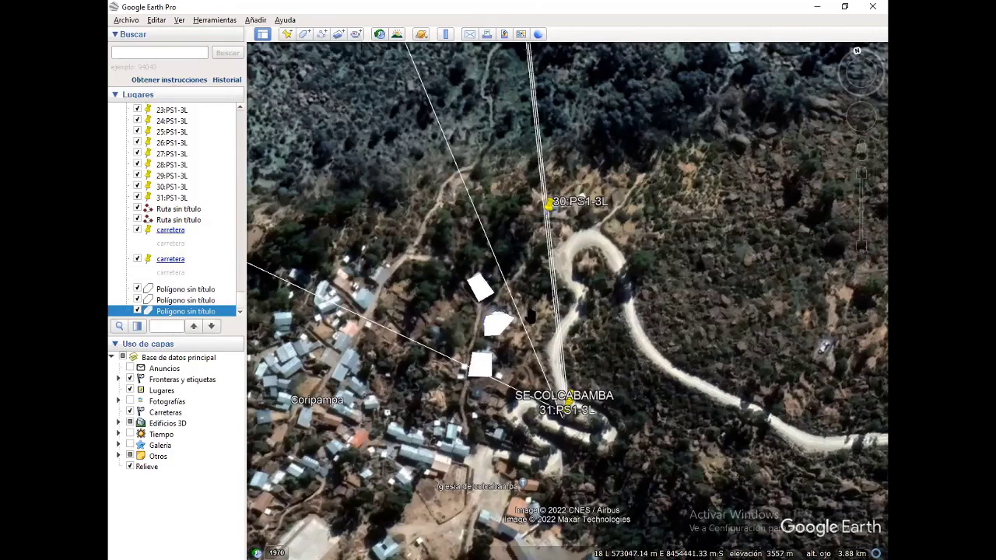
scroll(488, 266, "down", 1)
scroll(489, 266, "down", 1)
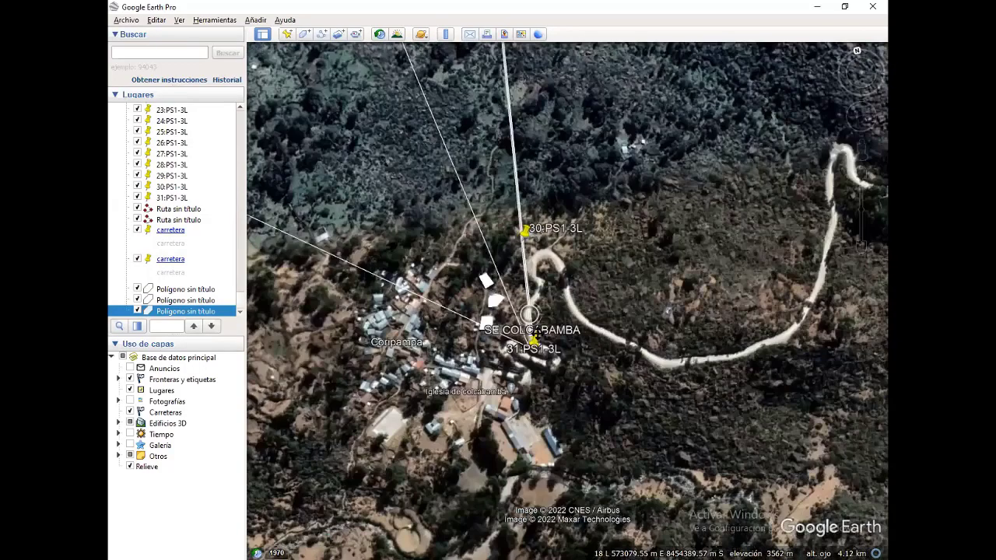